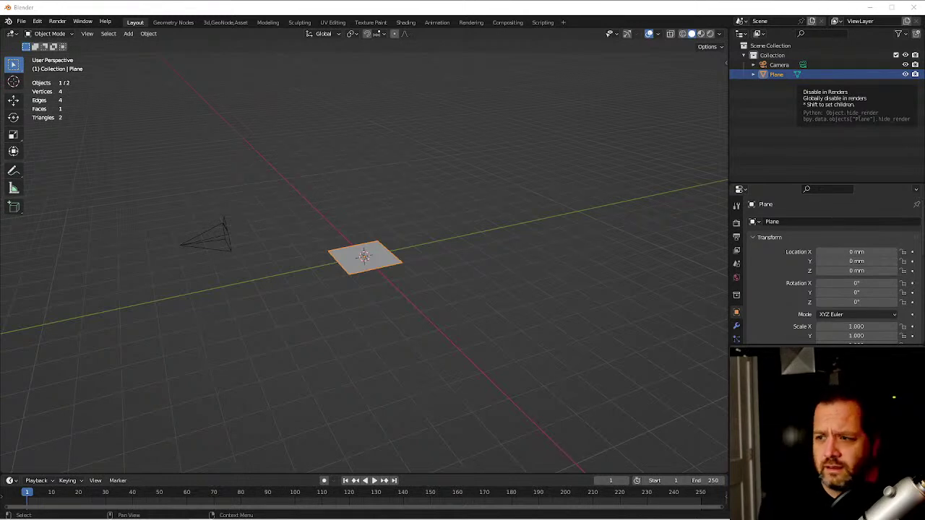
# Extrude the plane's face slightly upward in Edit Mode to turn it into a thin slab.
pyautogui.click(405, 275)
pyautogui.scroll(4, 389, 277)
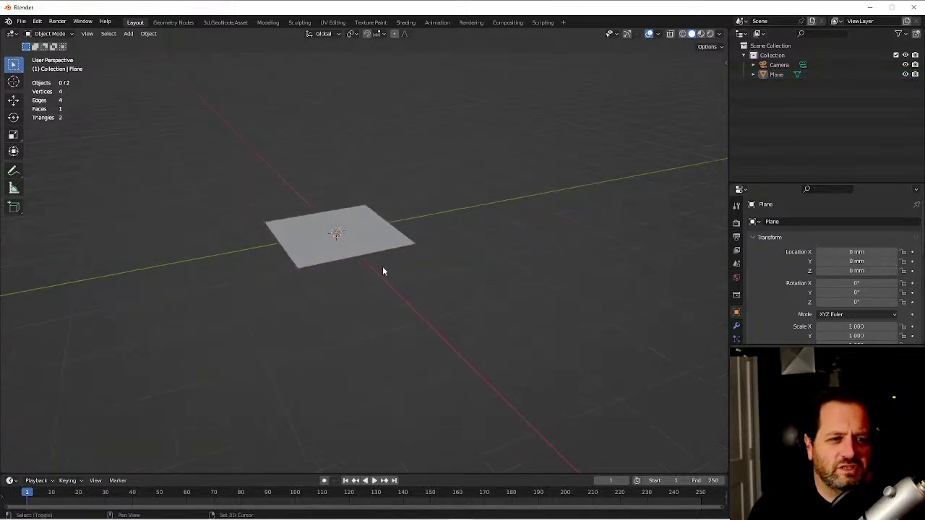
pyautogui.keyDown('shift'); pyautogui.moveTo(377, 264); pyautogui.dragTo(426, 299, button='middle'); pyautogui.keyUp('shift')
pyautogui.click(418, 295)
pyautogui.press('KP_3')
pyautogui.scroll(4, 416, 284)
pyautogui.press('Tab')
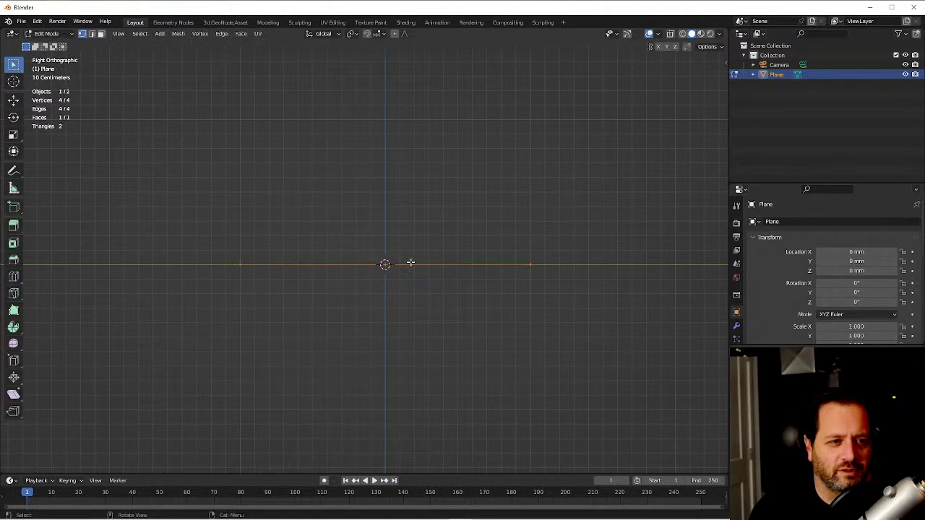
pyautogui.press('e')
pyautogui.click(418, 260)
pyautogui.press('Tab')
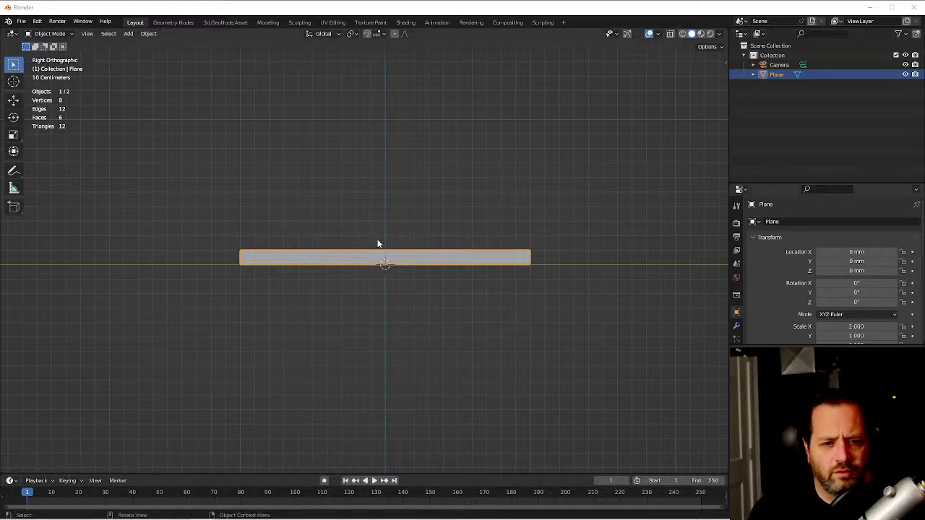
pyautogui.click(386, 258)
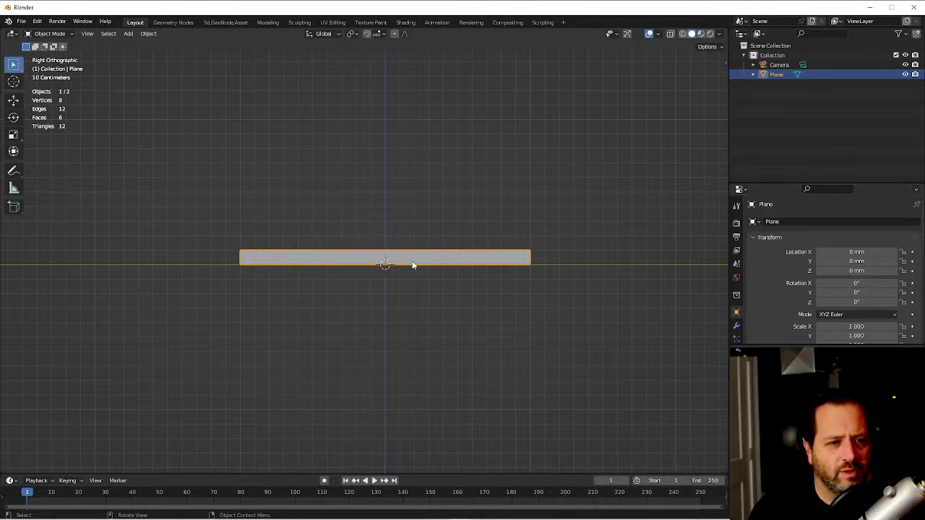
# Add a loop cut across the slab and slide it 0.8 toward one end to mark off a narrow strip.
pyautogui.press('Tab')
pyautogui.hotkey('ctrl', 'r')
pyautogui.press('g')
pyautogui.press('ctrl')
pyautogui.click(337, 252)
pyautogui.press('ctrl')
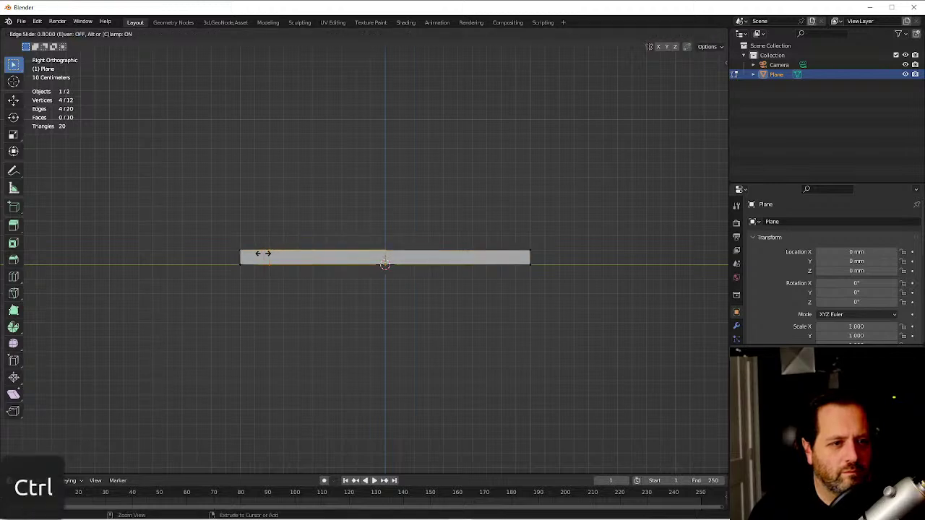
pyautogui.click(250, 253)
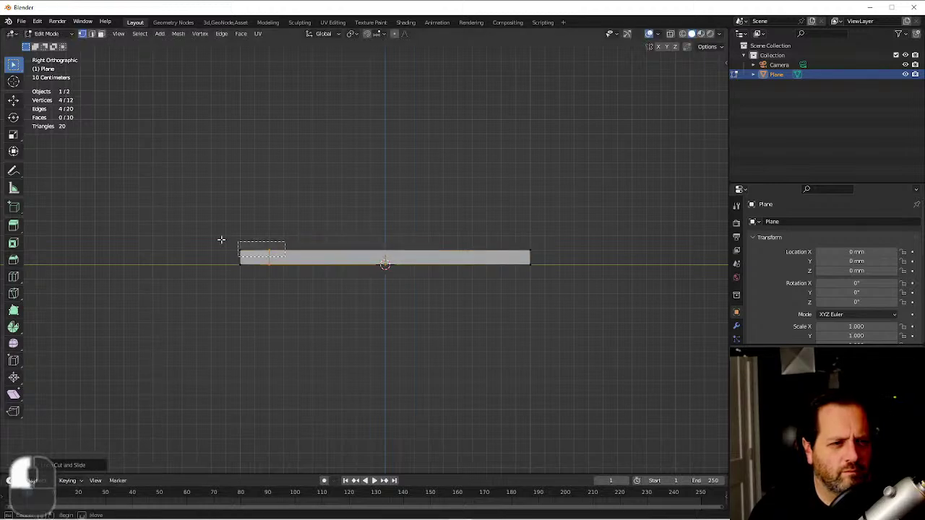
# Extrude the top face of the slab's narrow end strip upward to form a tall vertical wall.
pyautogui.click(269, 253)
pyautogui.moveTo(269, 253); pyautogui.dragTo(286, 311, button='middle')
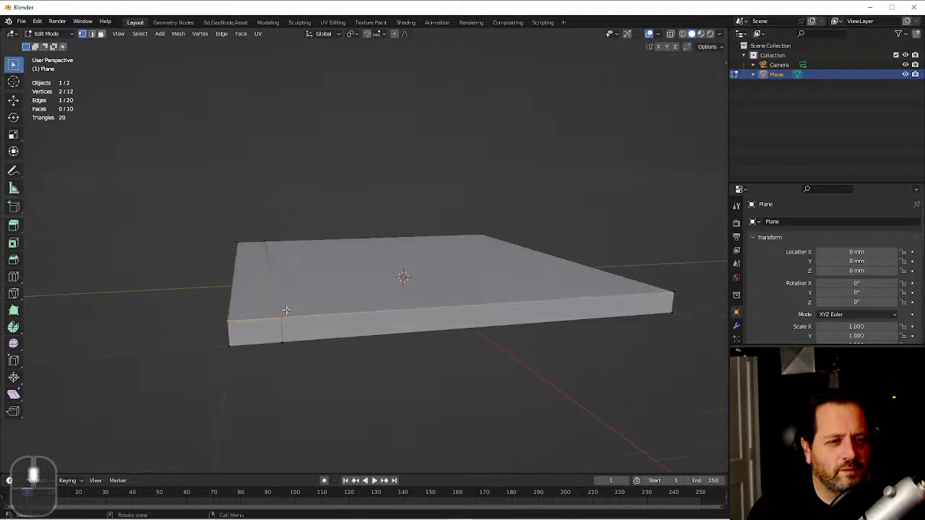
pyautogui.press('2')
pyautogui.press('3')
pyautogui.click(246, 270)
pyautogui.press('KP_3')
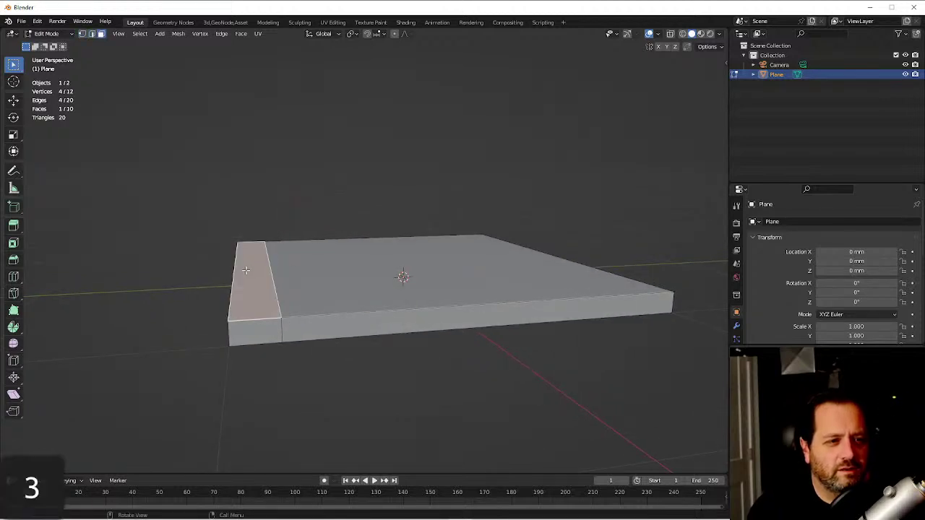
pyautogui.press('e')
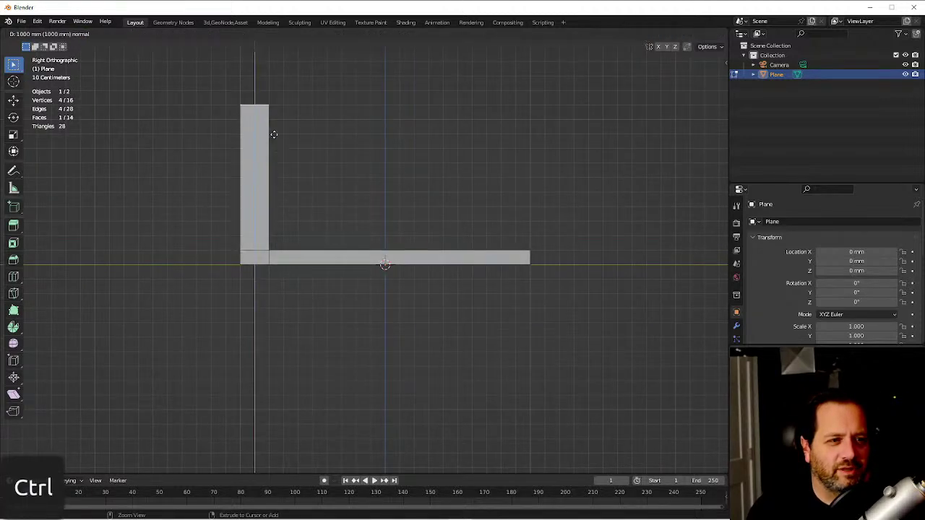
pyautogui.click(269, 112)
pyautogui.keyDown('shift'); pyautogui.moveTo(268, 113); pyautogui.dragTo(321, 355, button='middle'); pyautogui.keyUp('shift')
pyautogui.scroll(-4, 319, 302)
pyautogui.press('Tab')
pyautogui.press('Tab')
# Add a horizontal loop cut around the vertical wall and slide it into the wall's upper part.
pyautogui.click(326, 326)
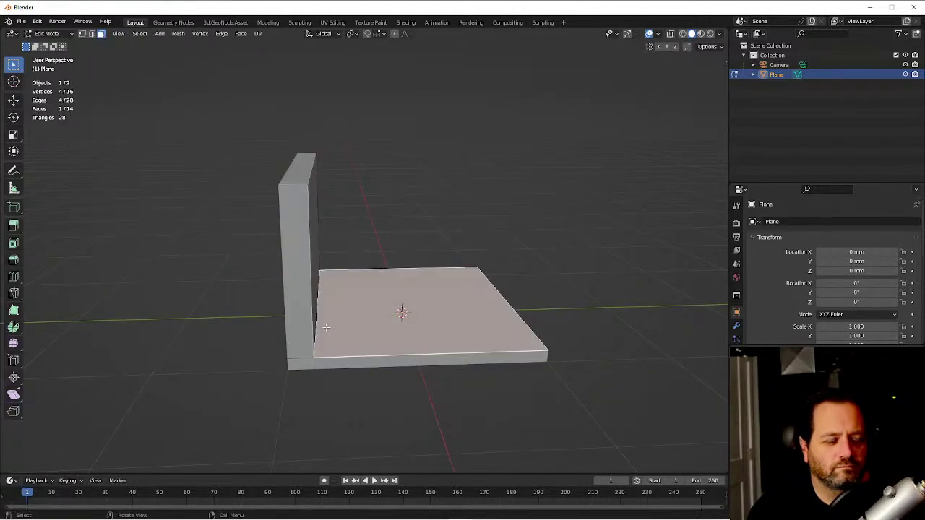
pyautogui.moveTo(320, 283); pyautogui.dragTo(322, 276, button='middle')
pyautogui.press('`')
pyautogui.click(295, 197)
pyautogui.press('`')
pyautogui.click(401, 229)
pyautogui.hotkey('ctrl', 'r')
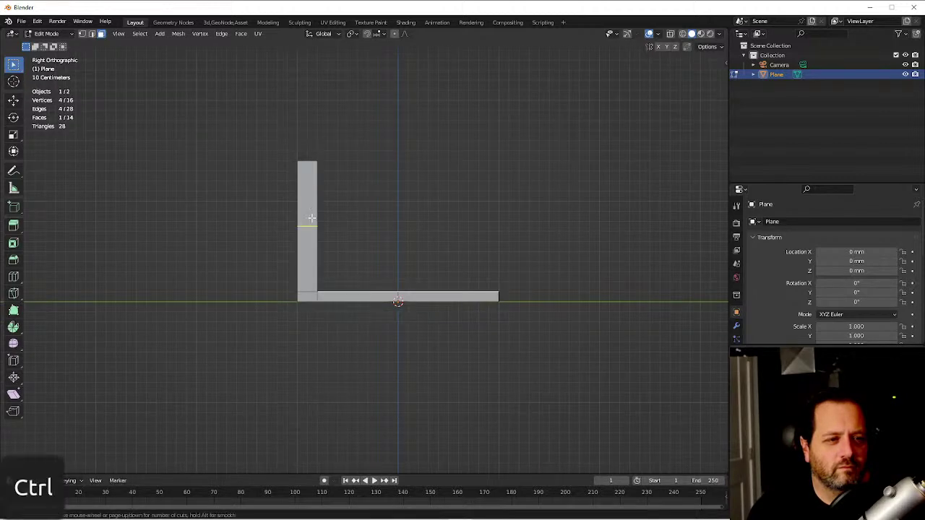
pyautogui.click(307, 218)
pyautogui.click(308, 192)
# Move the wall's inner top edge out over the slab to form a sloped overhang.
pyautogui.scroll(3, 318, 170)
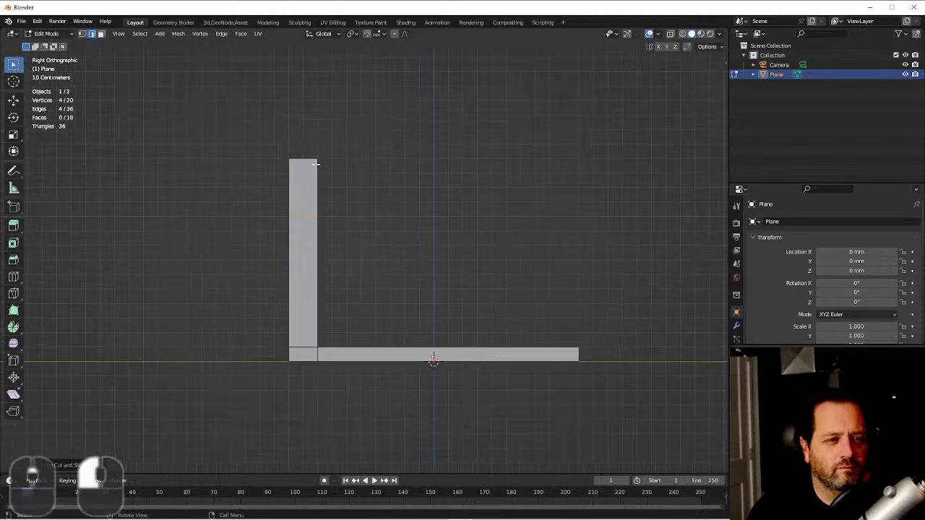
pyautogui.hotkey('alt', 'z')
pyautogui.moveTo(310, 138); pyautogui.dragTo(334, 174)
pyautogui.press('g')
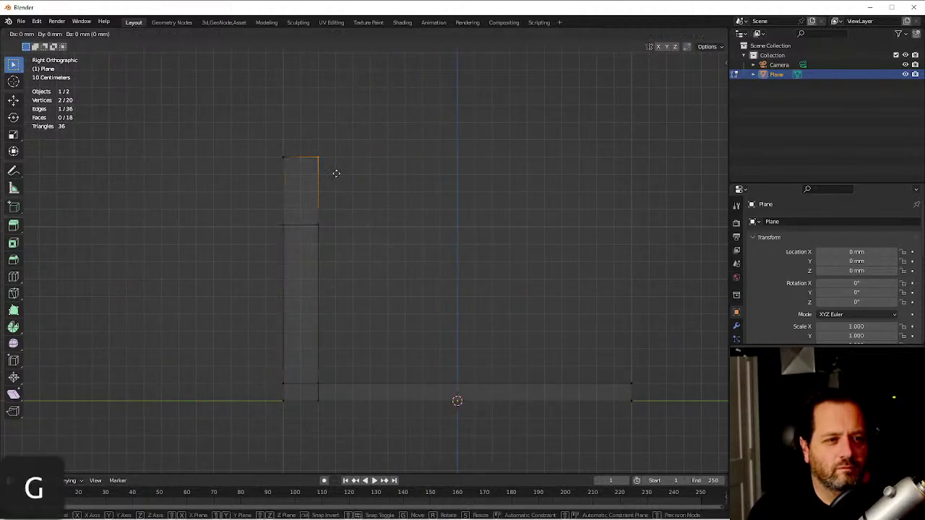
pyautogui.click(386, 168)
pyautogui.press('Tab')
pyautogui.moveTo(363, 176); pyautogui.dragTo(348, 174, button='middle')
pyautogui.hotkey('alt', 'z')
# Add a cylinder at the slab's center and scale its mesh down to the size of a small hole.
pyautogui.press('KP_7')
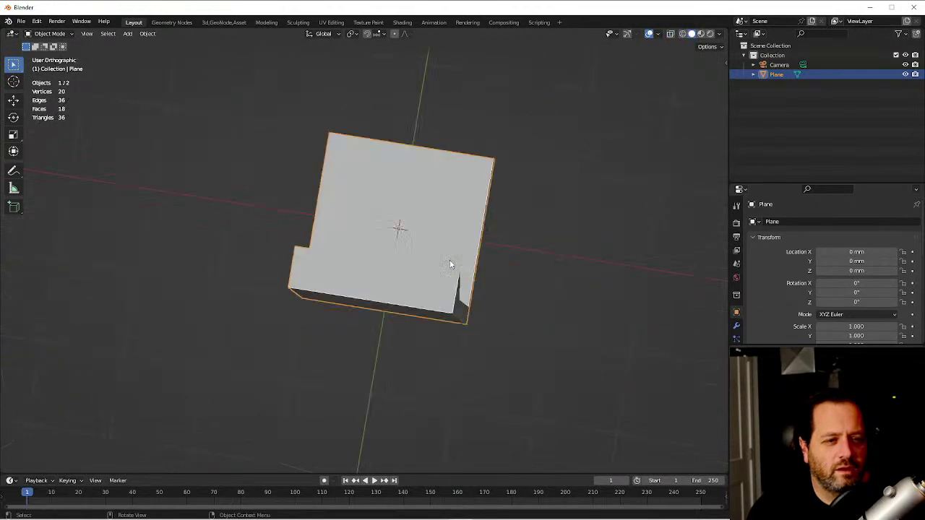
pyautogui.hotkey('shift', 'a')
pyautogui.moveTo(393, 209)
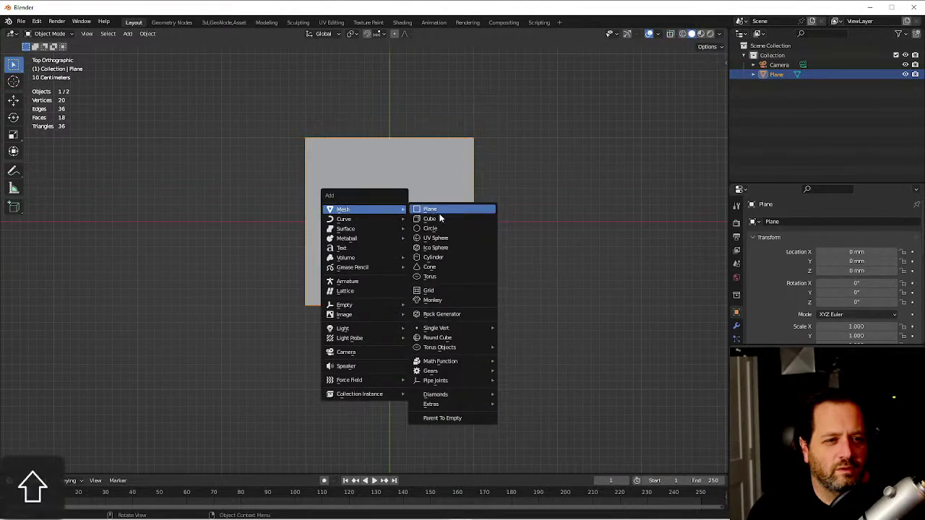
pyautogui.click(436, 262)
pyautogui.press('Tab')
pyautogui.press('s')
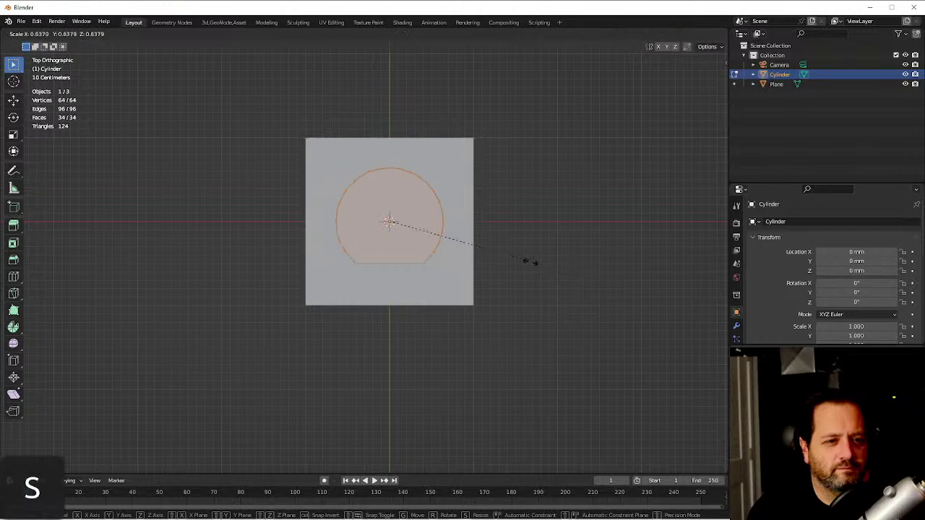
pyautogui.keyDown('ctrl'); pyautogui.click(449, 243); pyautogui.keyUp('ctrl')
pyautogui.press('s')
pyautogui.keyDown('ctrl'); pyautogui.click(428, 234); pyautogui.keyUp('ctrl')
pyautogui.press('`')
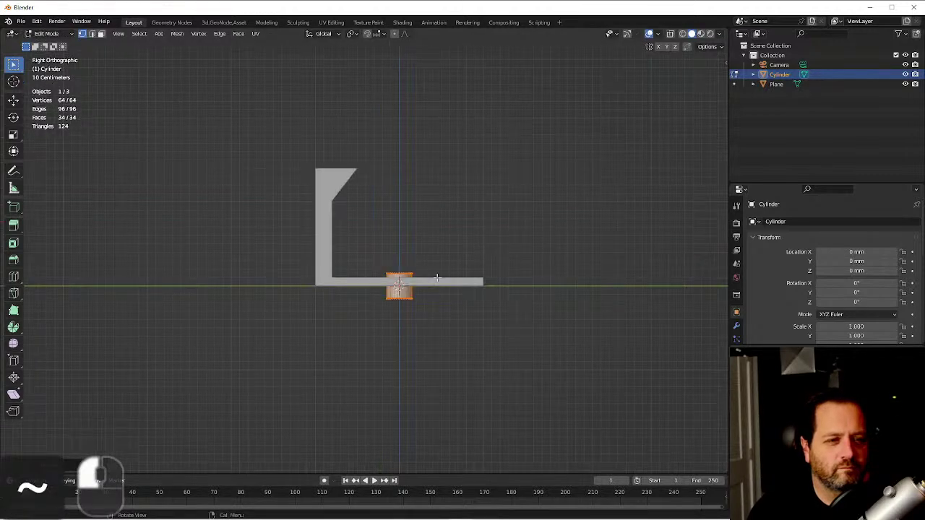
pyautogui.press('`')
pyautogui.click(411, 248)
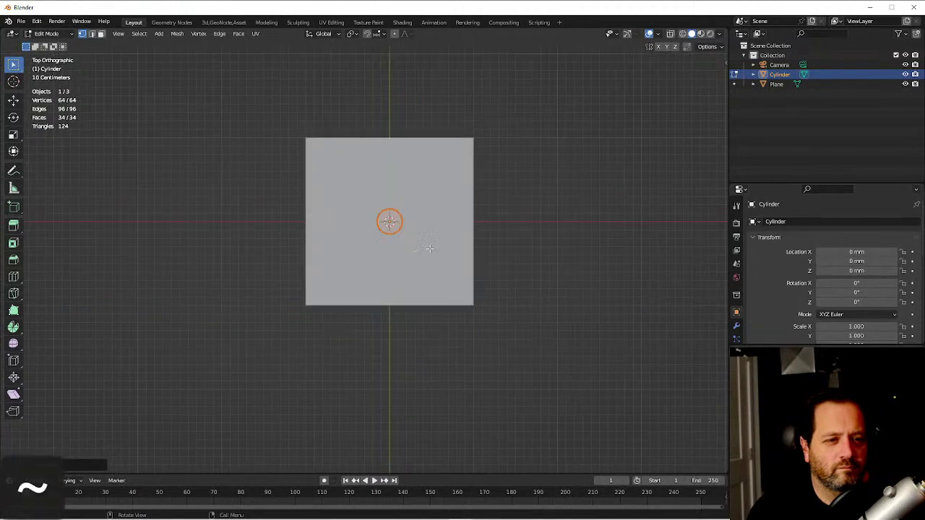
# Duplicate the cylinder to X -400 mm, Y 400 mm, and duplicate that copy across to the mirrored position on the slab's other side.
pyautogui.press('Tab')
pyautogui.hotkey('shift', 'd')
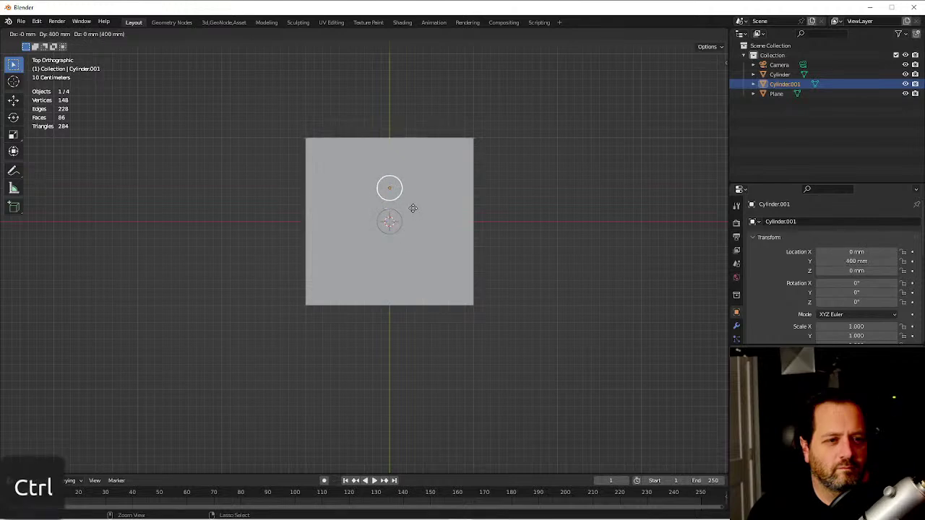
pyautogui.click(379, 207)
pyautogui.hotkey('shift', 'd')
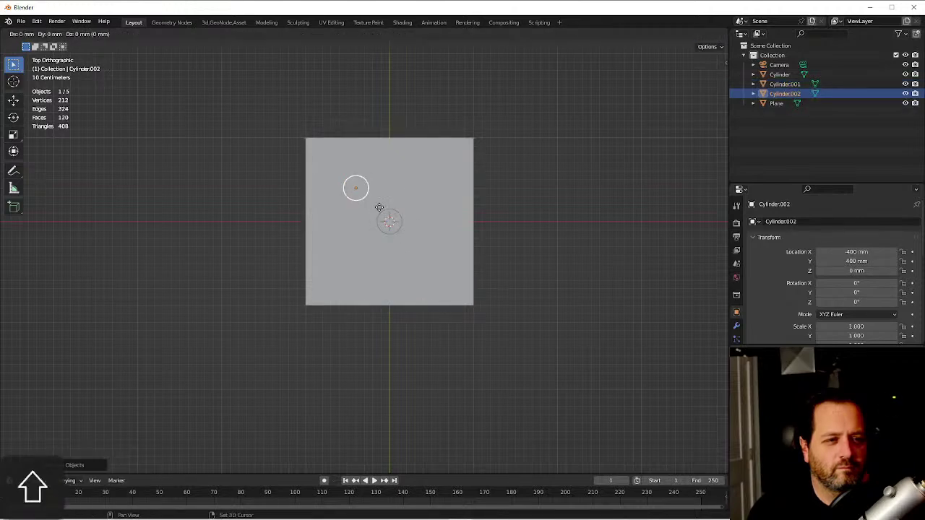
pyautogui.click(442, 207)
# Cut three round holes through the slab with a Boolean difference, using the three cylinders as cutters.
pyautogui.keyDown('shift'); pyautogui.click(390, 221); pyautogui.keyUp('shift')
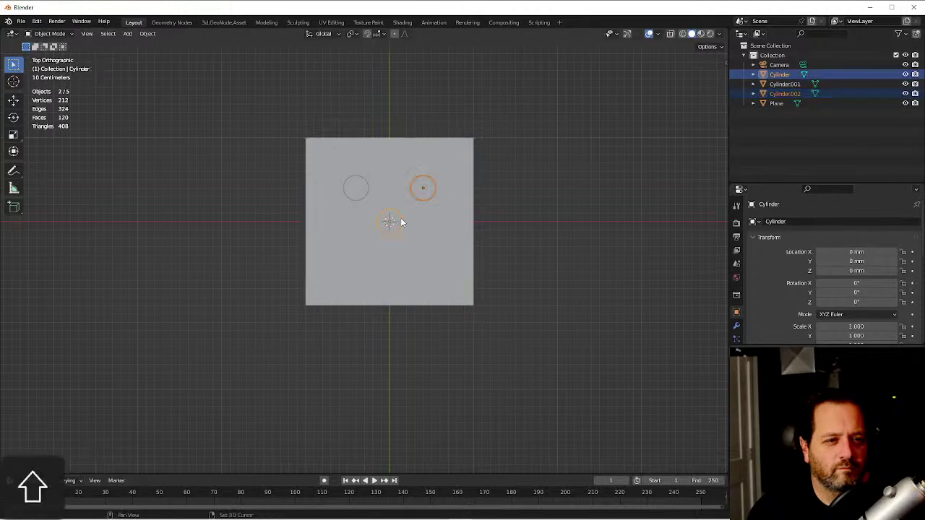
pyautogui.keyDown('shift'); pyautogui.click(369, 189); pyautogui.keyUp('shift')
pyautogui.keyDown('shift'); pyautogui.click(394, 163); pyautogui.keyUp('shift')
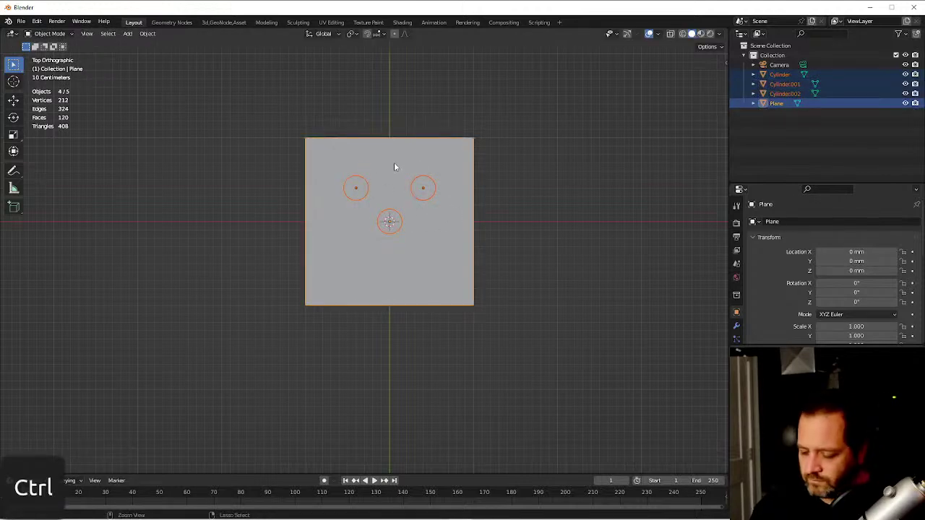
pyautogui.press('ctrl+shift+KP_Subtract')
pyautogui.moveTo(409, 157); pyautogui.dragTo(339, 212, button='middle')
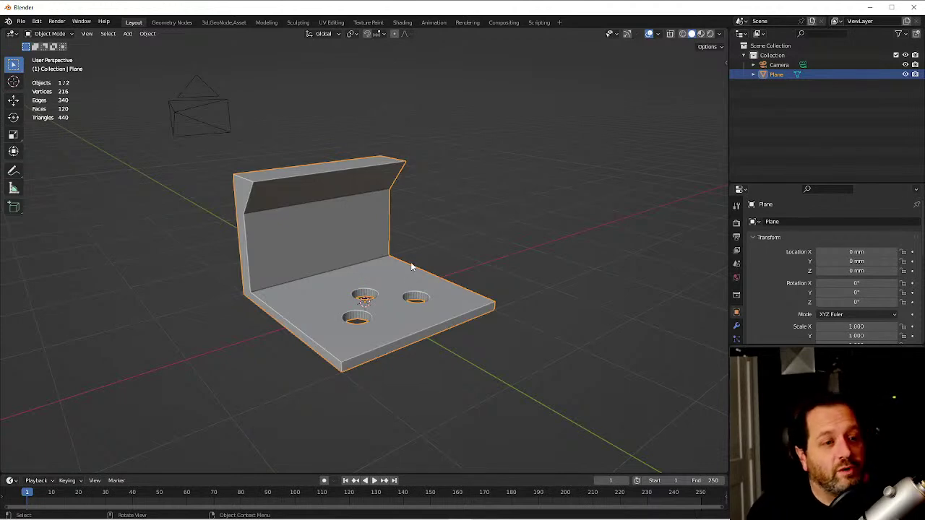
# Put the perforated bracket's mesh into Edit Mode.
pyautogui.moveTo(397, 275); pyautogui.dragTo(296, 222, button='middle')
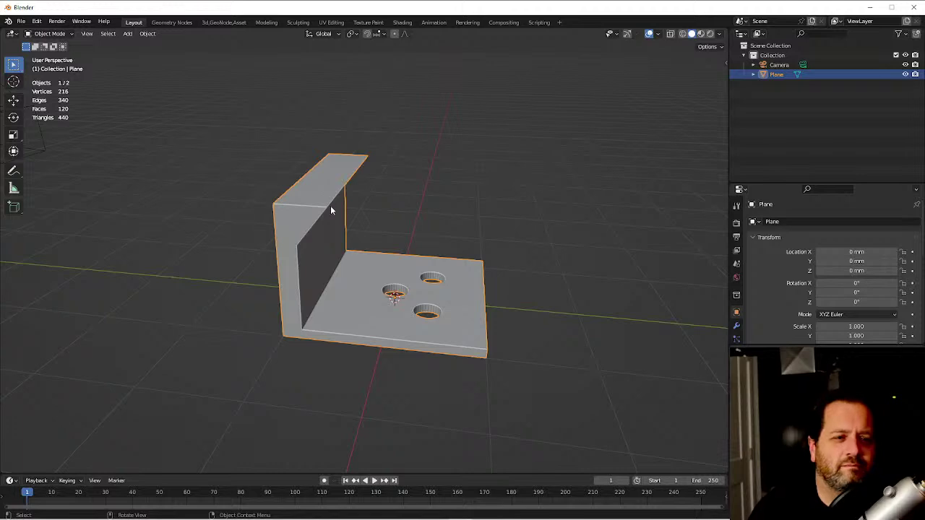
pyautogui.press('`')
pyautogui.click(307, 190)
pyautogui.press('`')
pyautogui.click(434, 216)
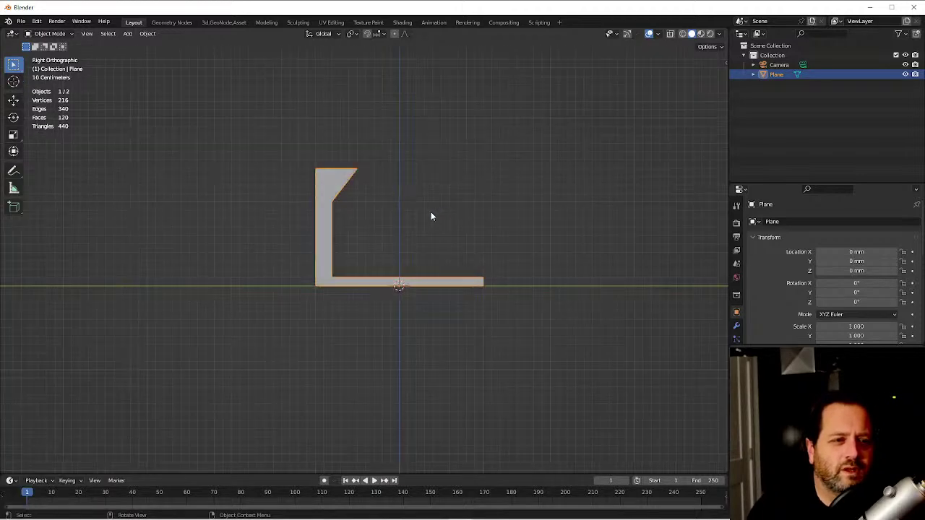
pyautogui.scroll(4, 333, 245)
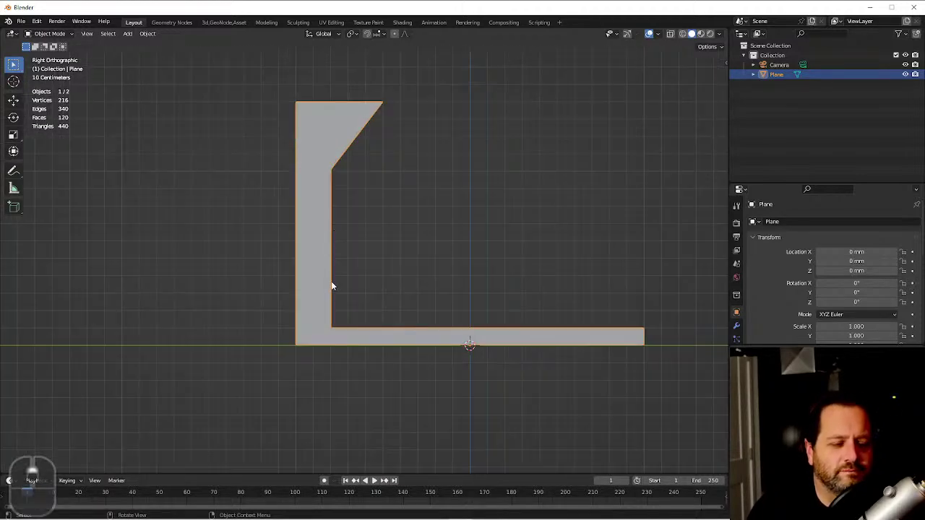
pyautogui.keyDown('shift'); pyautogui.moveTo(332, 102); pyautogui.dragTo(321, 265, button='middle'); pyautogui.keyUp('shift')
pyautogui.press('Tab')
pyautogui.hotkey('ctrl', 'r')
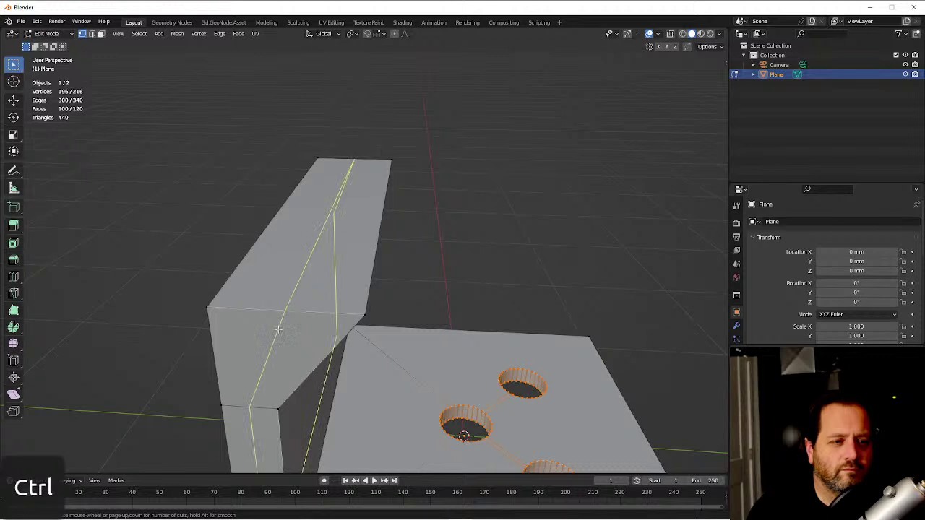
pyautogui.rightClick(293, 311)
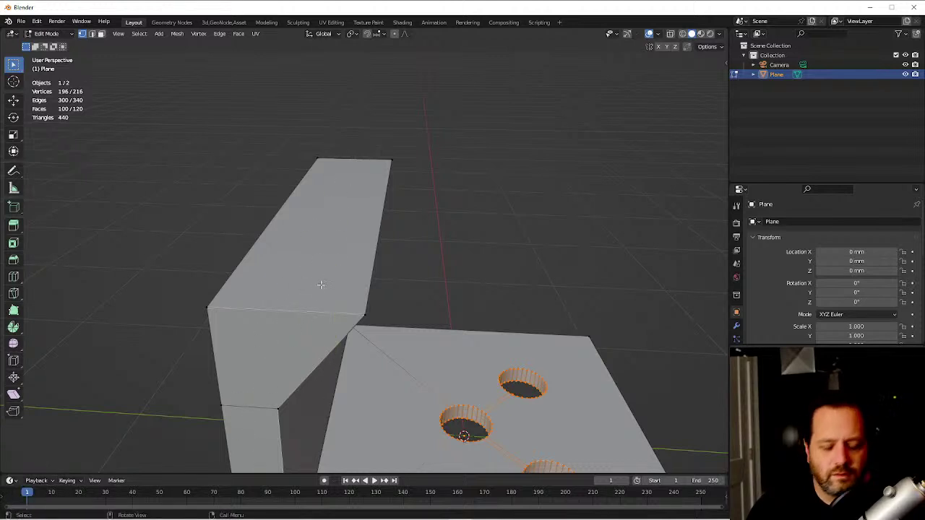
pyautogui.press('k')
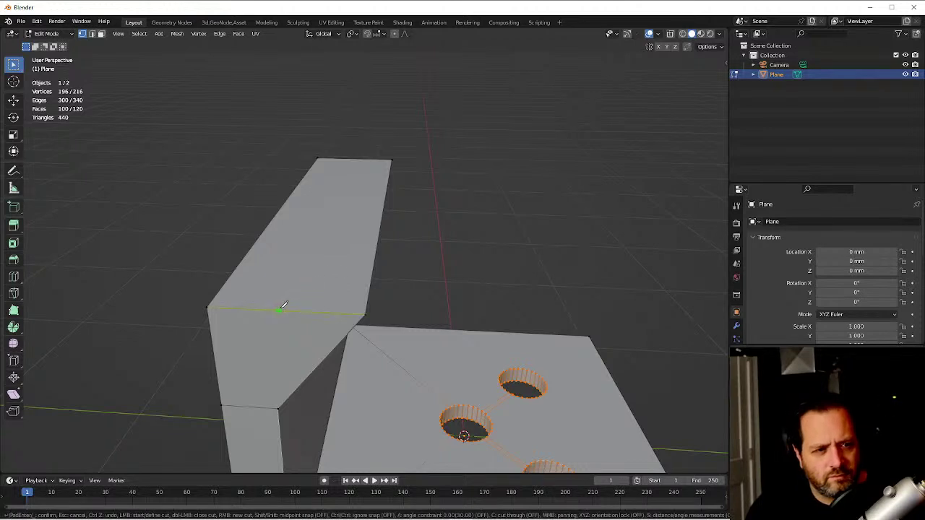
pyautogui.press('Escape')
# Subdivide the two short edges of the overhang's top face with 2 cuts, splitting it into three lengthwise strips.
pyautogui.click(280, 308)
pyautogui.keyDown('shift'); pyautogui.click(365, 155); pyautogui.keyUp('shift')
pyautogui.click(357, 162)
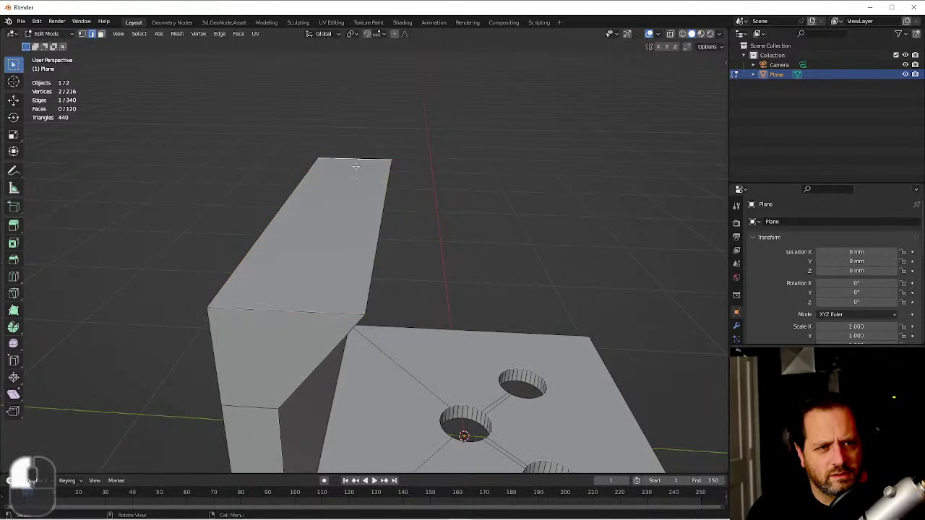
pyautogui.keyDown('shift'); pyautogui.click(279, 311); pyautogui.keyUp('shift')
pyautogui.rightClick(317, 228)
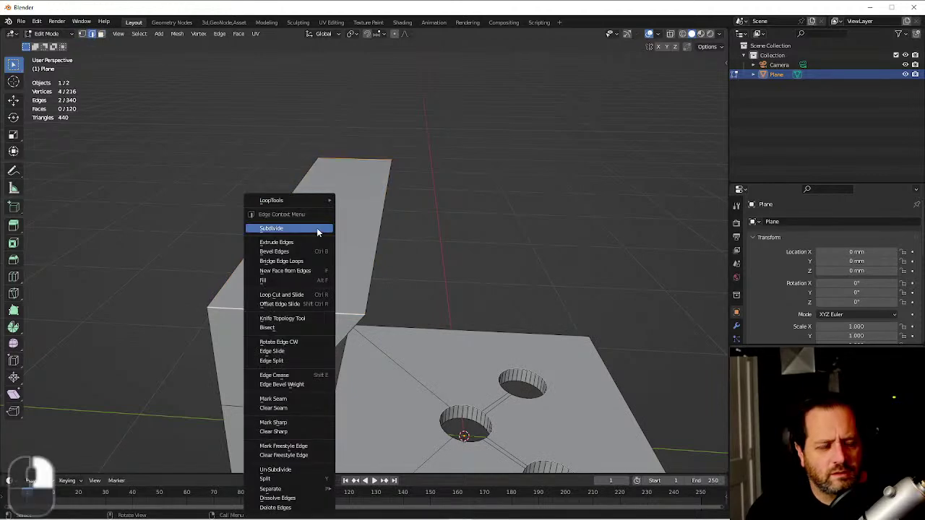
pyautogui.click(317, 227)
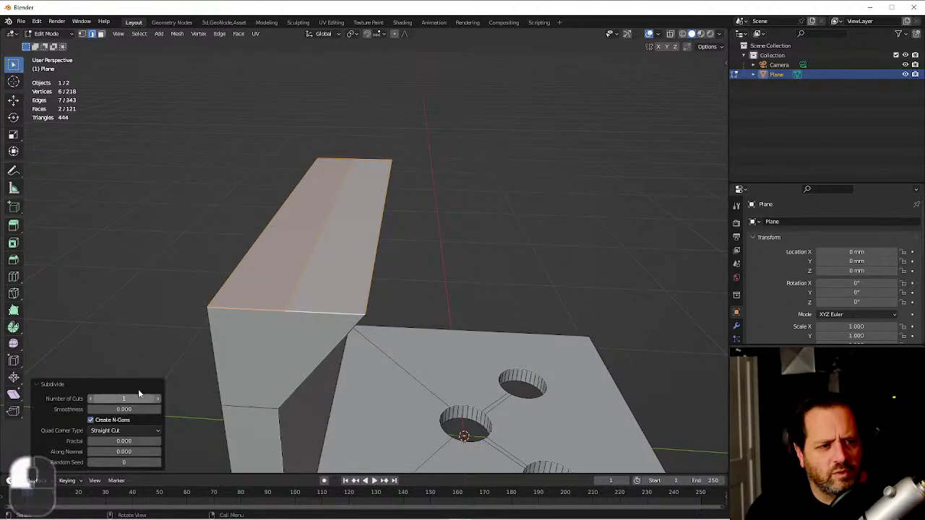
pyautogui.click(158, 399)
# Select the middle lengthwise strip of the overhang's top face and activate the Extrude Manifold tool.
pyautogui.press('3')
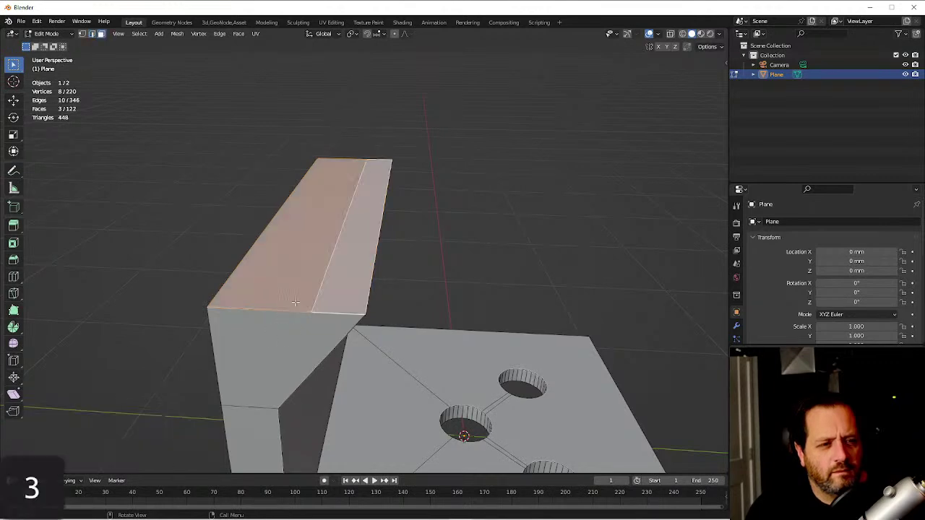
pyautogui.click(294, 302)
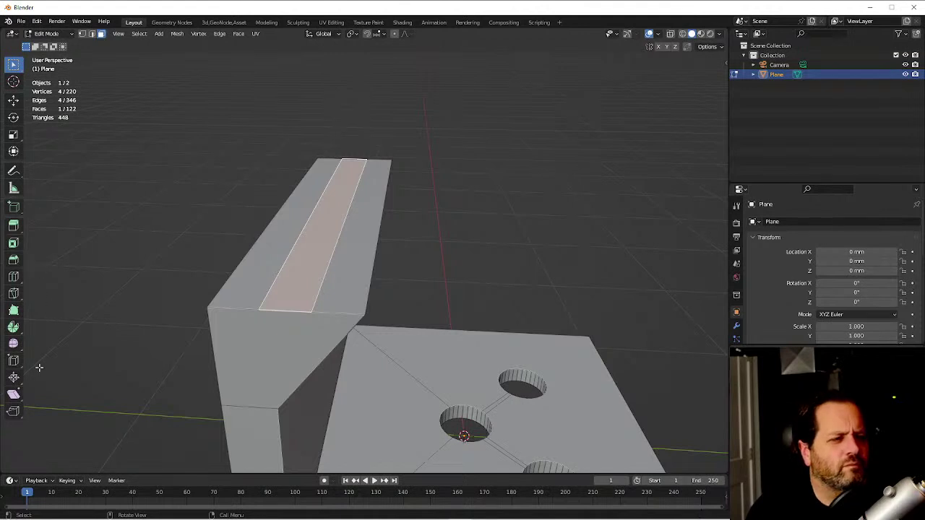
pyautogui.moveTo(13, 226); pyautogui.dragTo(68, 295)
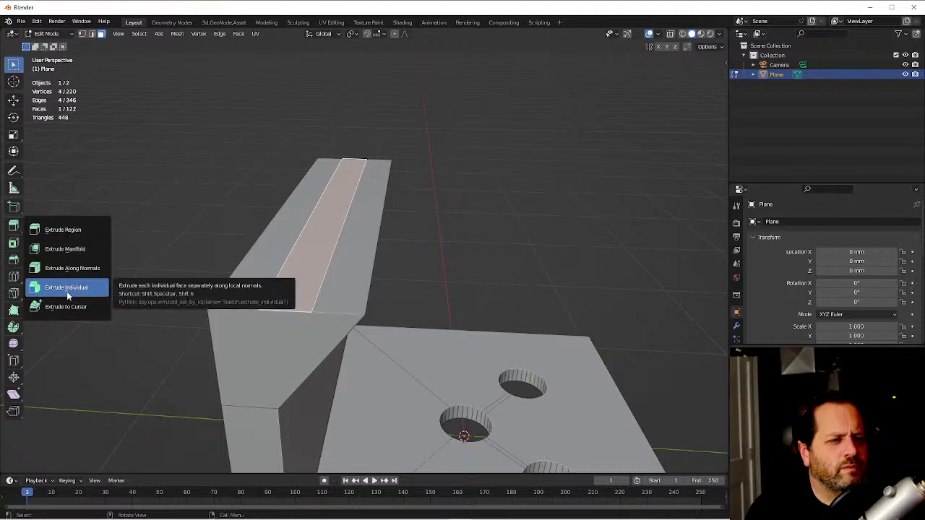
pyautogui.click(68, 289)
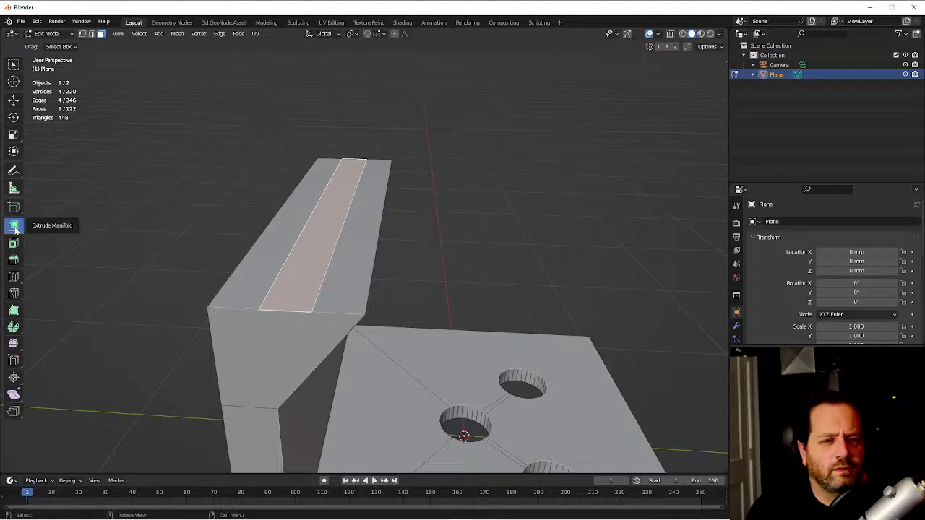
pyautogui.moveTo(326, 299); pyautogui.dragTo(254, 222, button='middle')
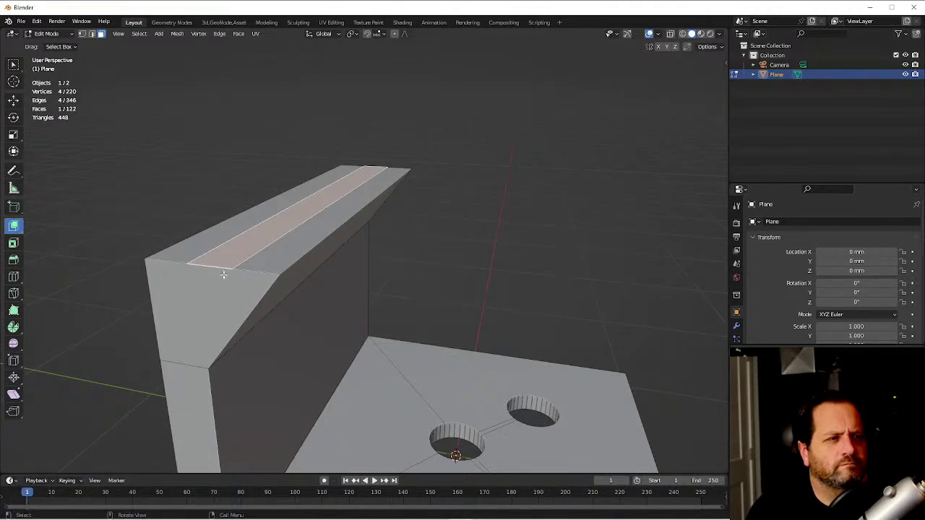
pyautogui.click(217, 311)
pyautogui.click(216, 256)
pyautogui.press('g')
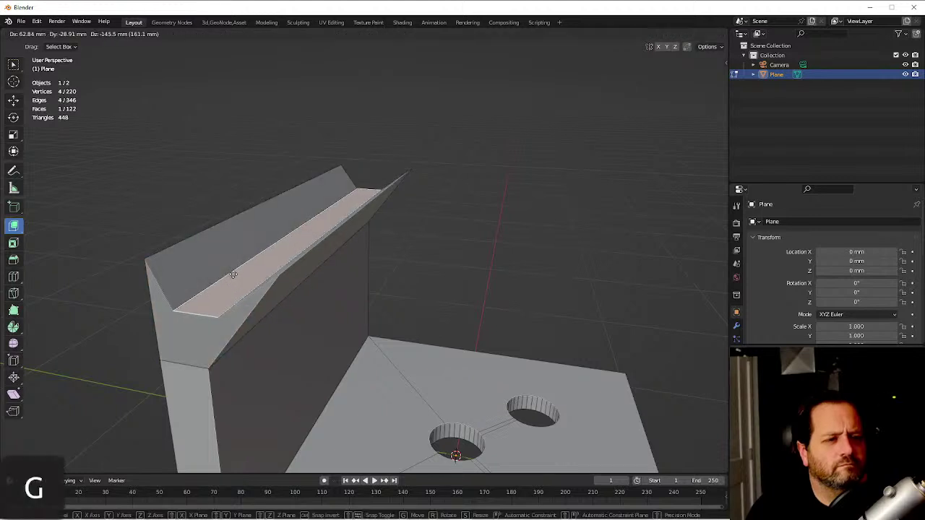
pyautogui.rightClick(232, 273)
pyautogui.press('e')
pyautogui.rightClick(249, 241)
pyautogui.hotkey('ctrl', 'z')
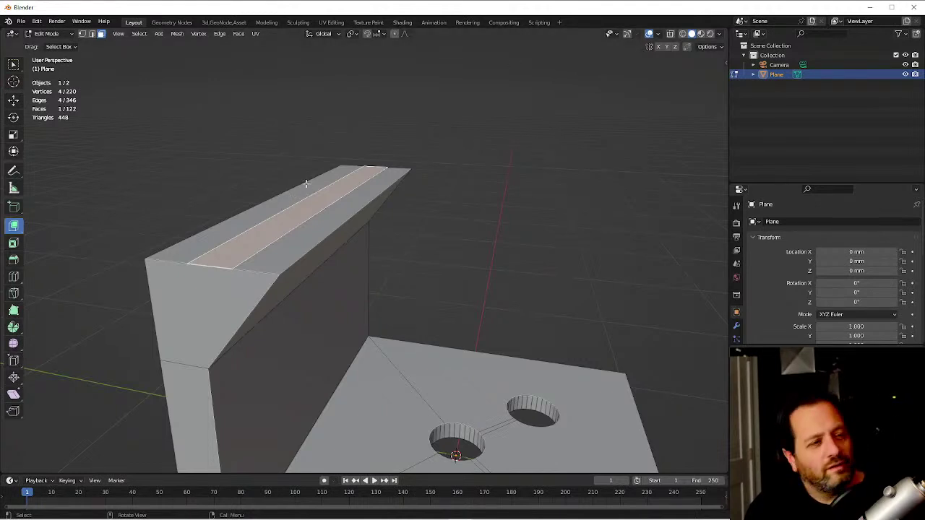
# Cut a groove along the overhang by extruding the middle strip about 90 mm downward with Extrude Manifold, and return to Object Mode.
pyautogui.press('F3')
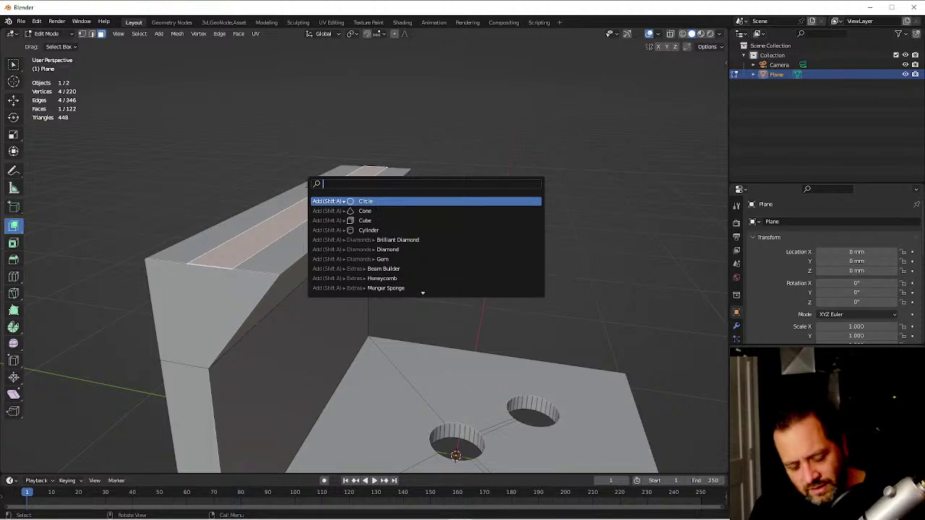
pyautogui.write('ex')
pyautogui.press('Return')
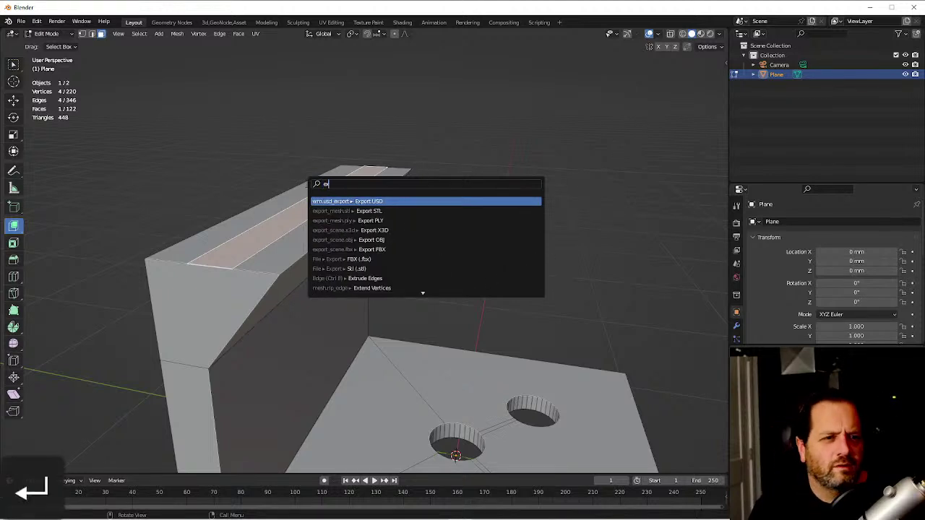
pyautogui.write('ma')
pyautogui.press('Return')
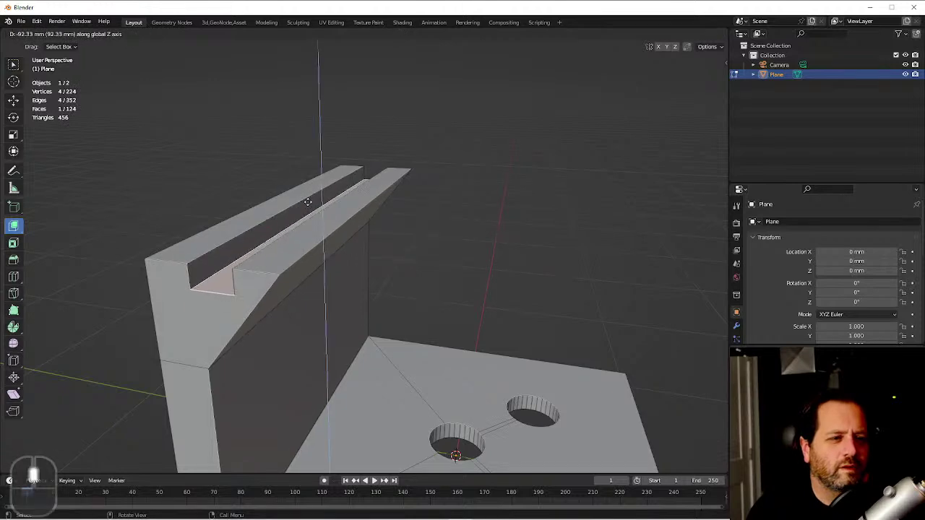
pyautogui.click(311, 209)
pyautogui.press('Tab')
# Examine the grooved bracket from the front and the back, both as an object and as an editable mesh.
pyautogui.moveTo(252, 210); pyautogui.dragTo(284, 278, button='middle')
pyautogui.scroll(-5, 274, 261)
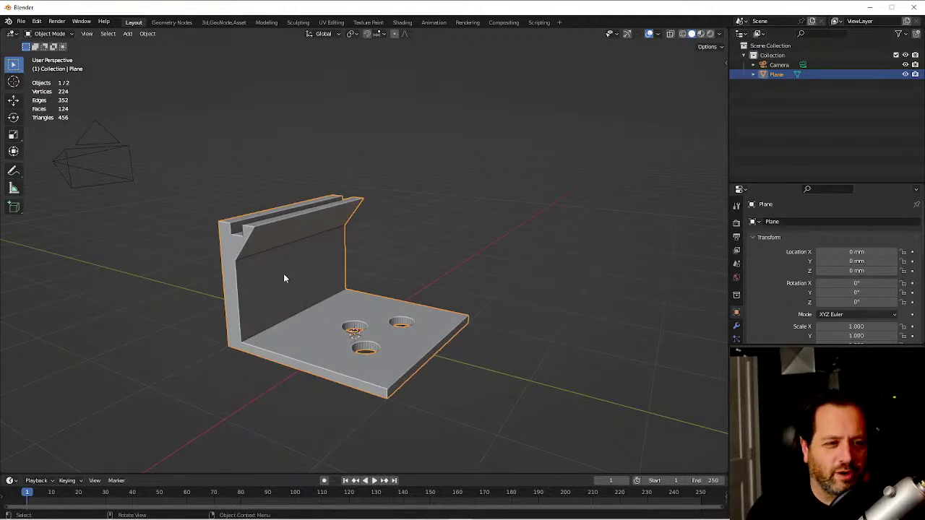
pyautogui.press('Tab')
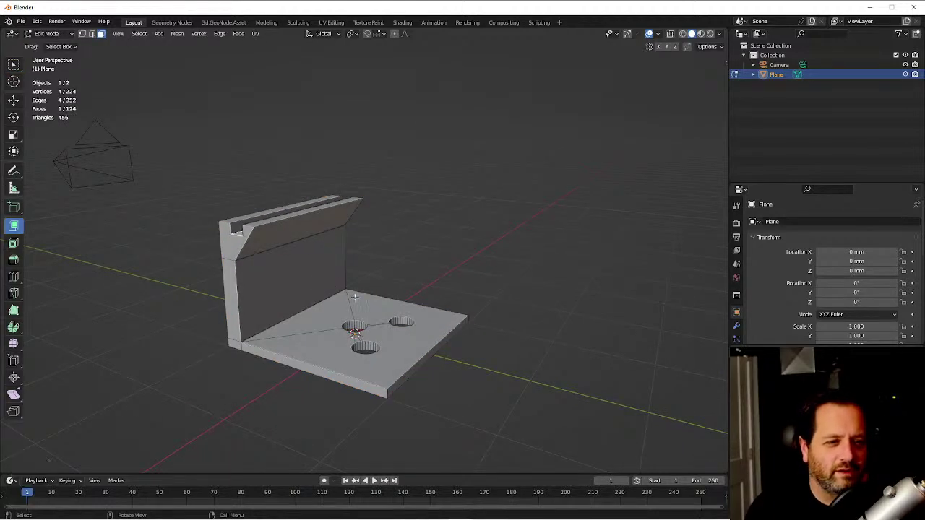
pyautogui.press('`')
pyautogui.press('Escape')
pyautogui.moveTo(427, 236); pyautogui.dragTo(479, 296, button='middle')
pyautogui.scroll(-3, 482, 290)
pyautogui.press('Tab')
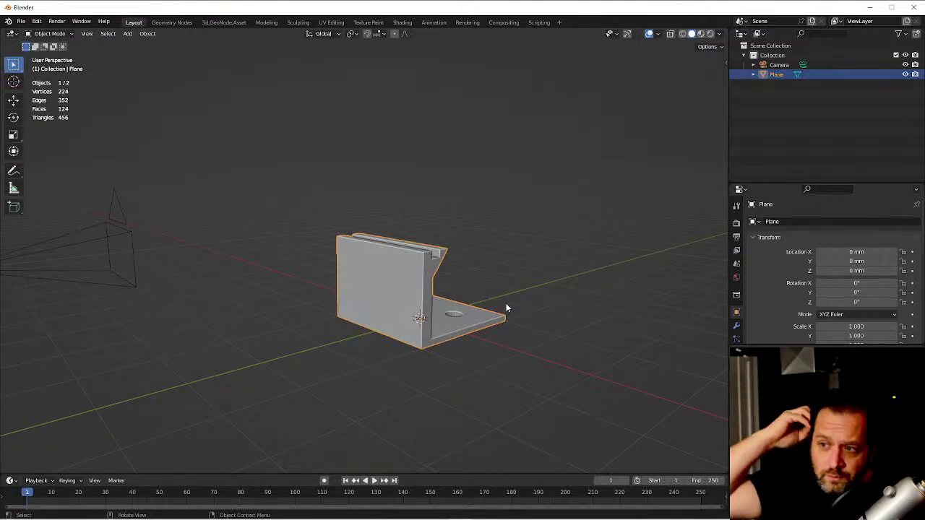
# In the right orthographic view, move the bracket 991.32 mm along Y and rotate it 90° about X so the perforated slab stands upright.
pyautogui.press('`')
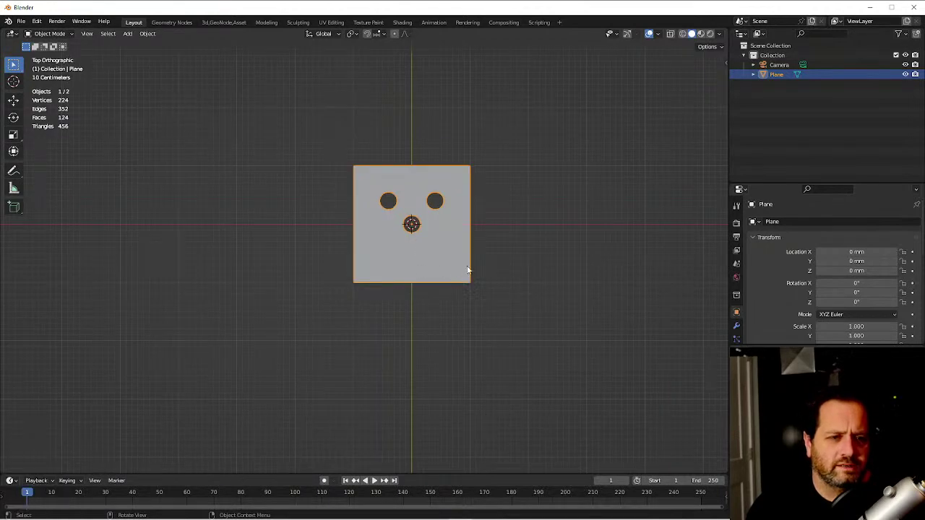
pyautogui.press('`')
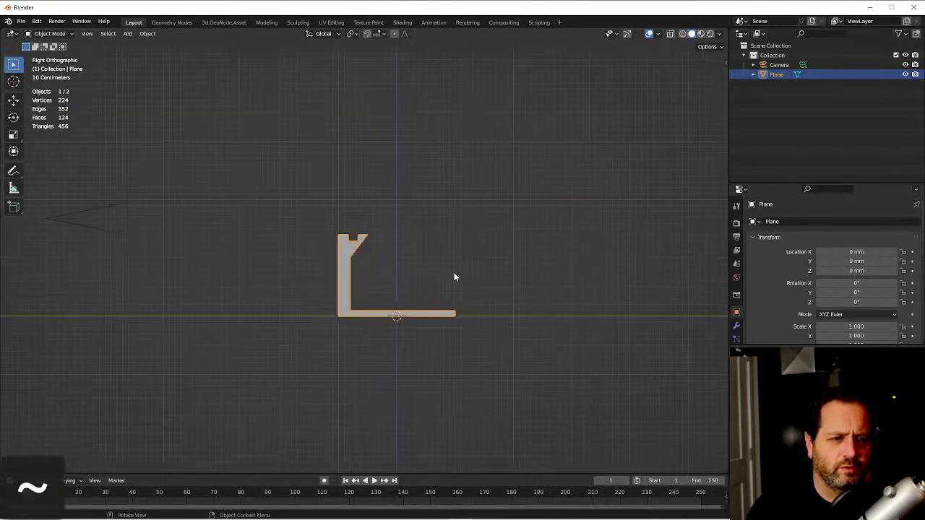
pyautogui.press('g')
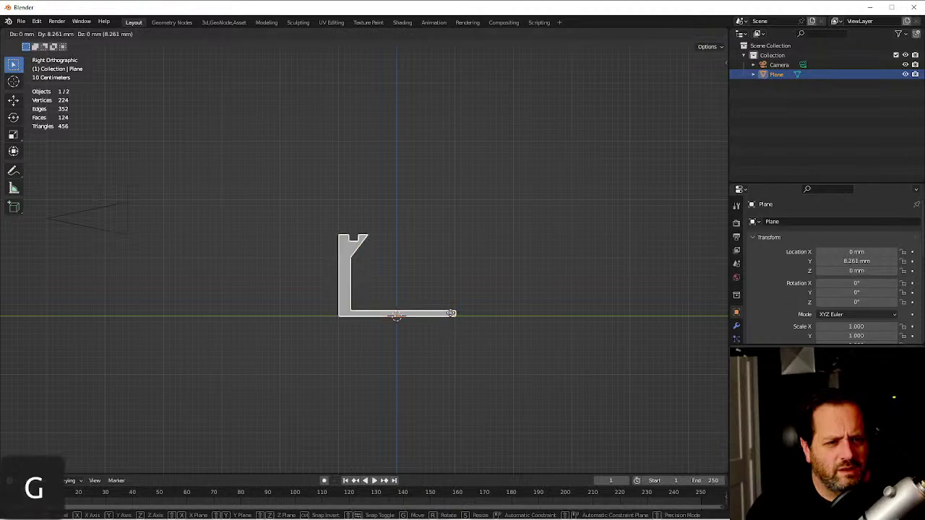
pyautogui.click(487, 318)
pyautogui.press('r')
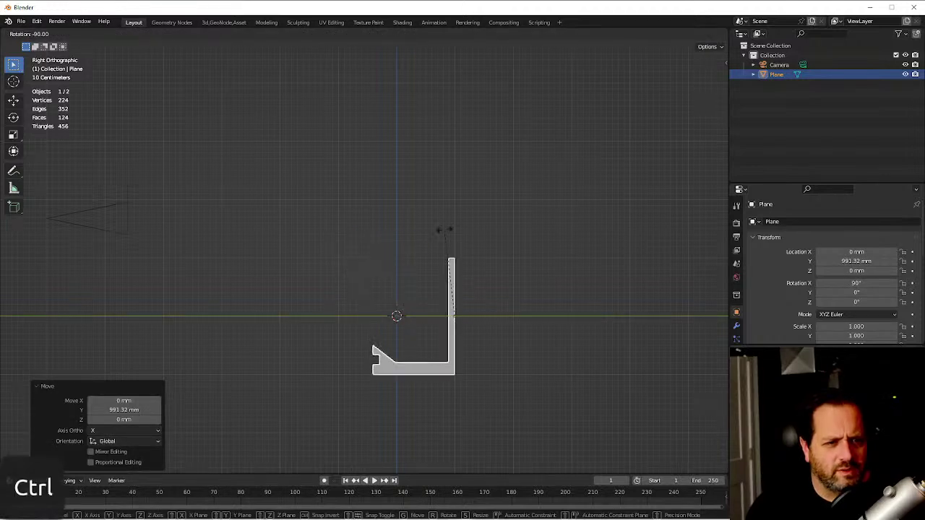
pyautogui.click(452, 312)
# Raise the upright bracket 1000 mm along Z so its base rests on the ground line.
pyautogui.press('g')
pyautogui.click(451, 255)
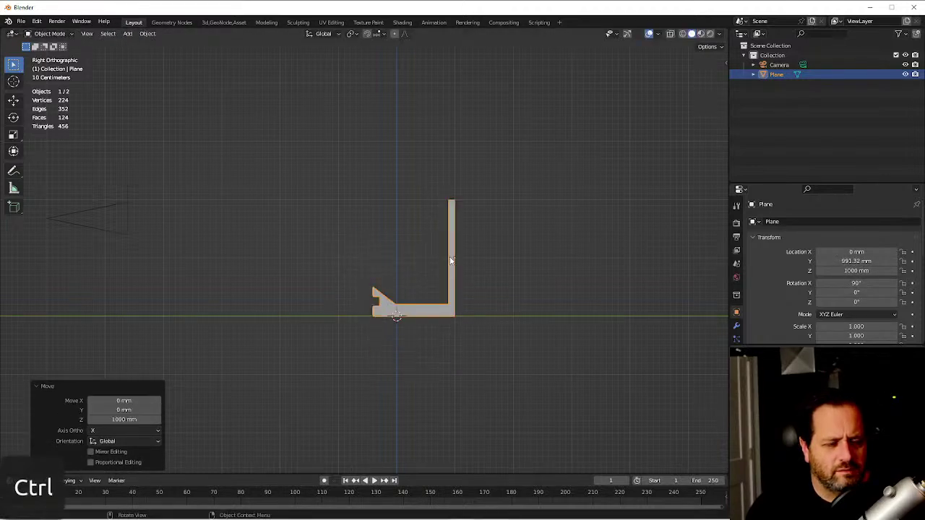
pyautogui.press('`')
pyautogui.moveTo(434, 264); pyautogui.dragTo(386, 234, button='middle')
pyautogui.scroll(4, 426, 249)
pyautogui.keyDown('shift'); pyautogui.moveTo(496, 267); pyautogui.dragTo(405, 275, button='middle'); pyautogui.keyUp('shift')
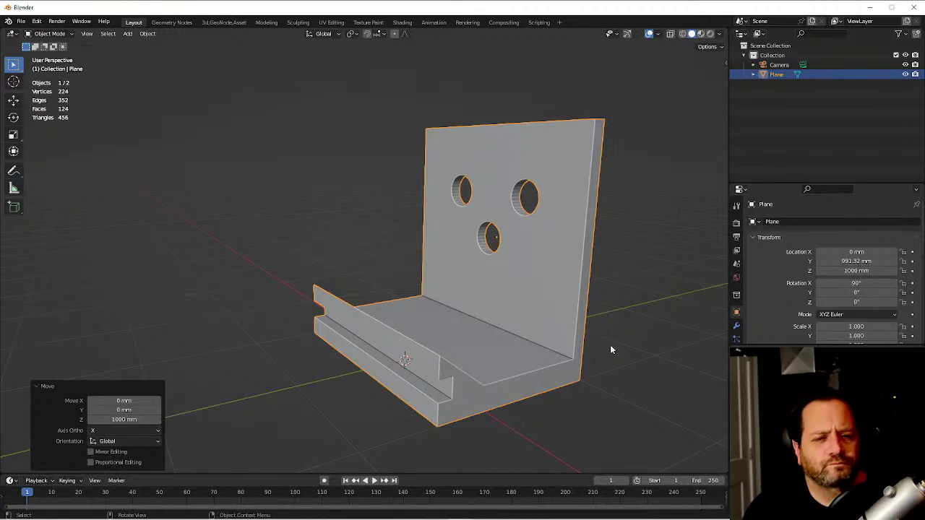
# Enlarge the timeline area below the 3D view and turn it into a Geometry Node Editor.
pyautogui.moveTo(685, 476); pyautogui.dragTo(686, 345)
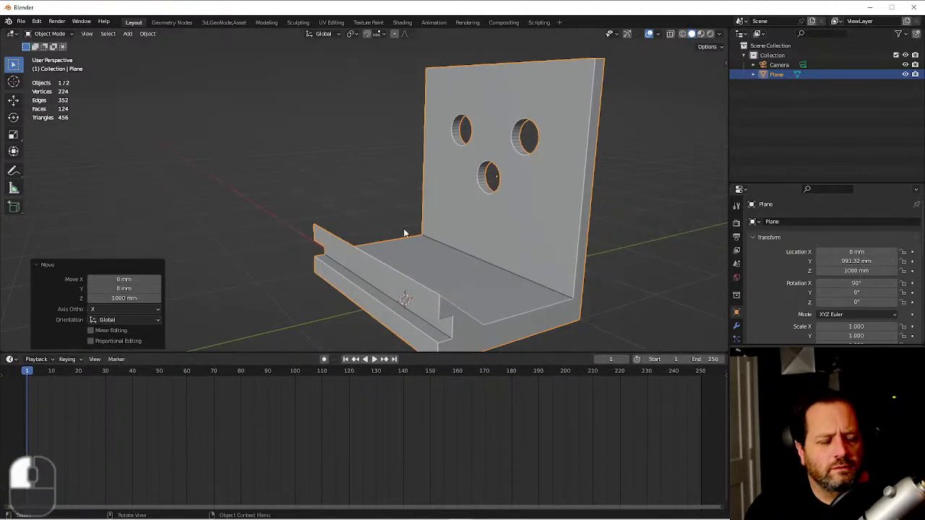
pyautogui.scroll(-3, 313, 276)
pyautogui.click(10, 359)
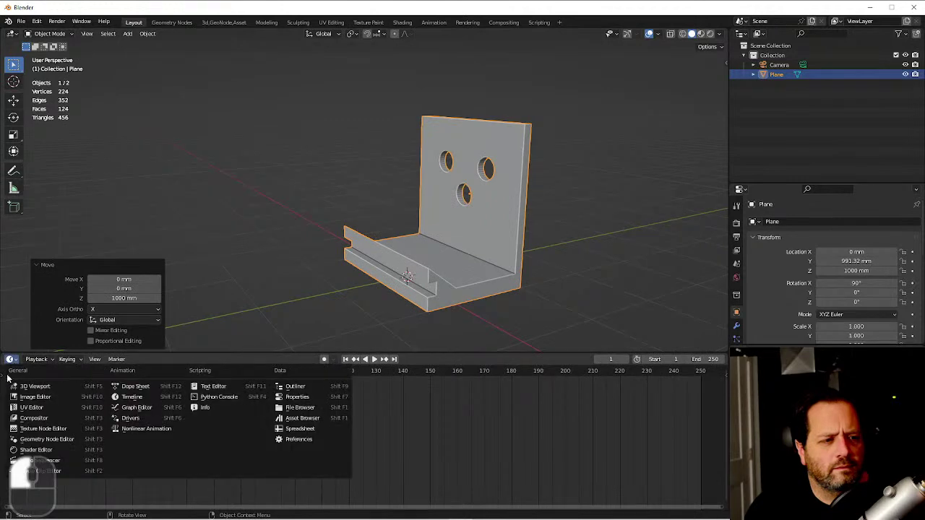
pyautogui.click(41, 440)
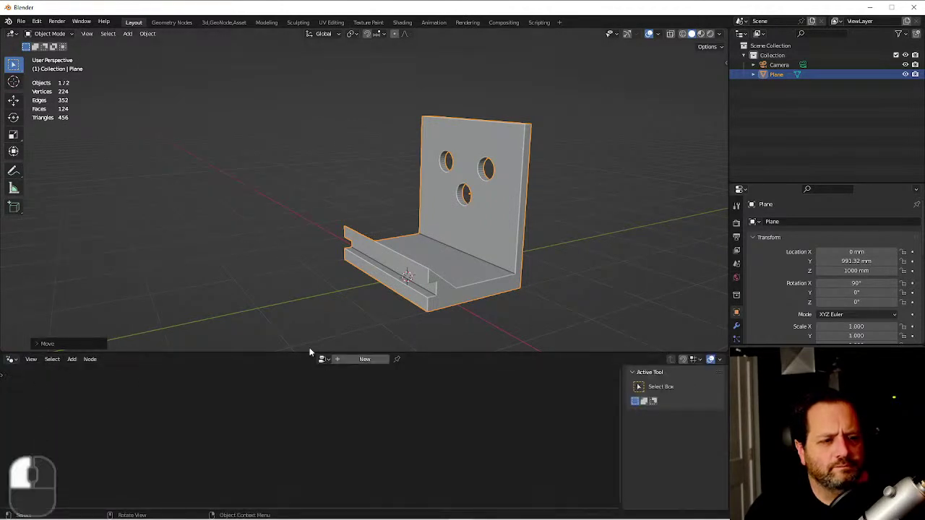
pyautogui.moveTo(309, 352); pyautogui.dragTo(306, 306)
# Add a new mesh plane at the world origin, beneath the bracket.
pyautogui.moveTo(432, 215); pyautogui.dragTo(428, 255, button='middle')
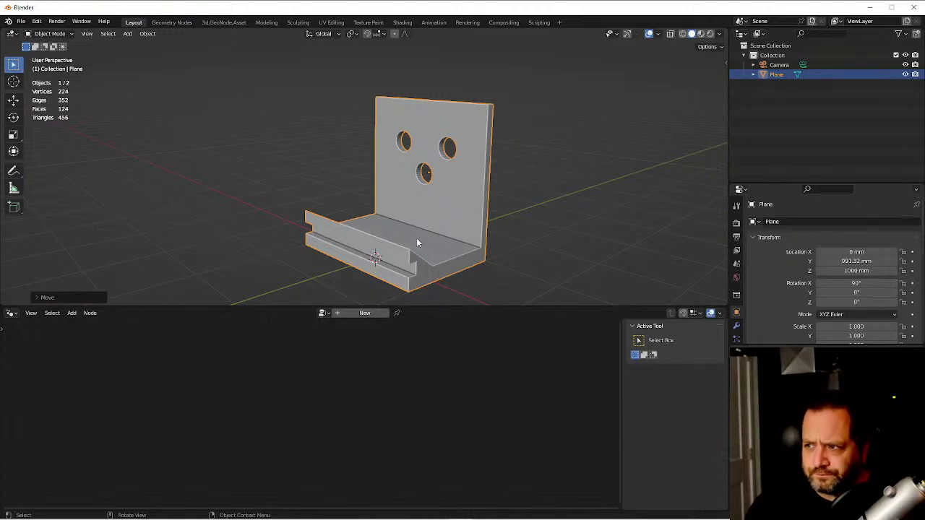
pyautogui.press('KP_1')
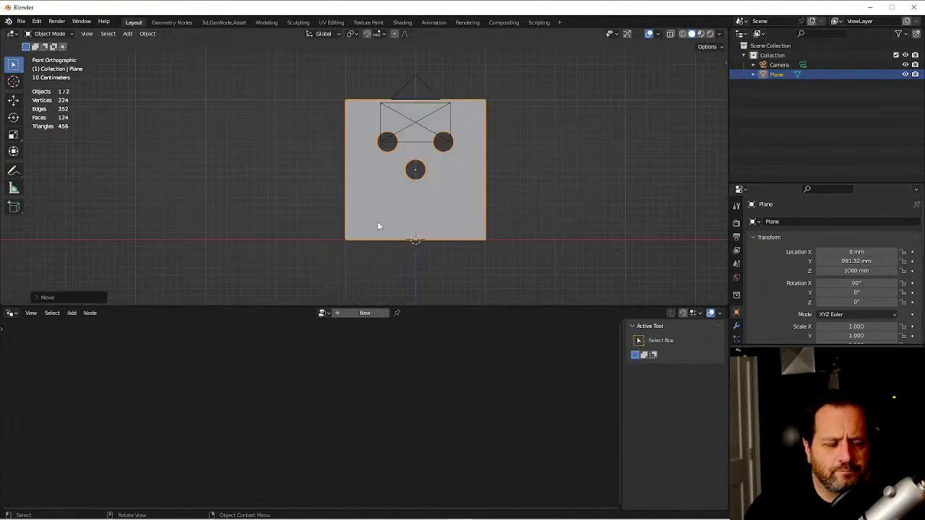
pyautogui.moveTo(489, 127); pyautogui.dragTo(438, 161, button='middle')
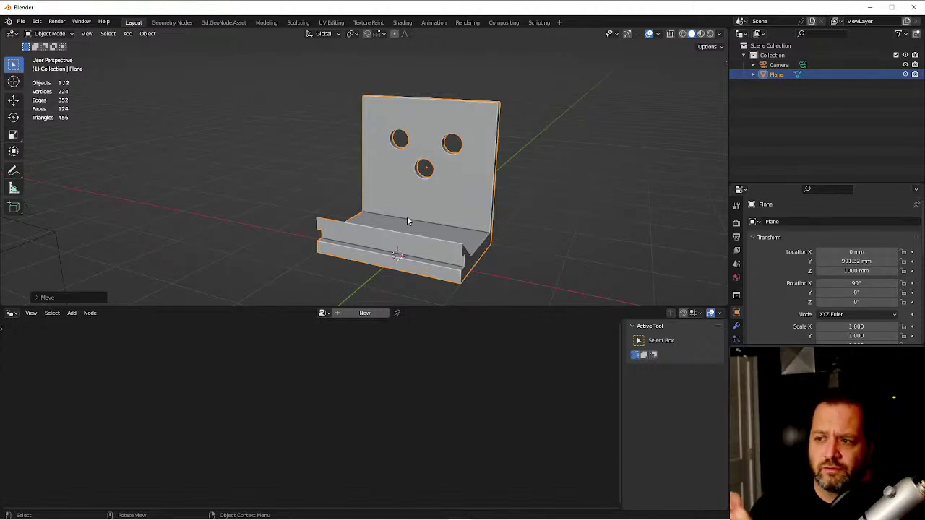
pyautogui.hotkey('shift', 's')
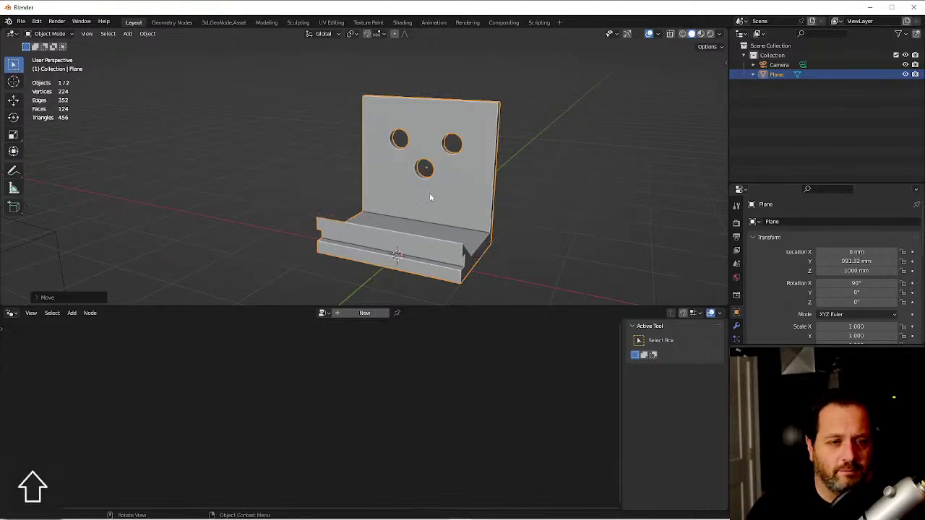
pyautogui.hotkey('shift', 'a')
pyautogui.moveTo(426, 192)
pyautogui.click(463, 193)
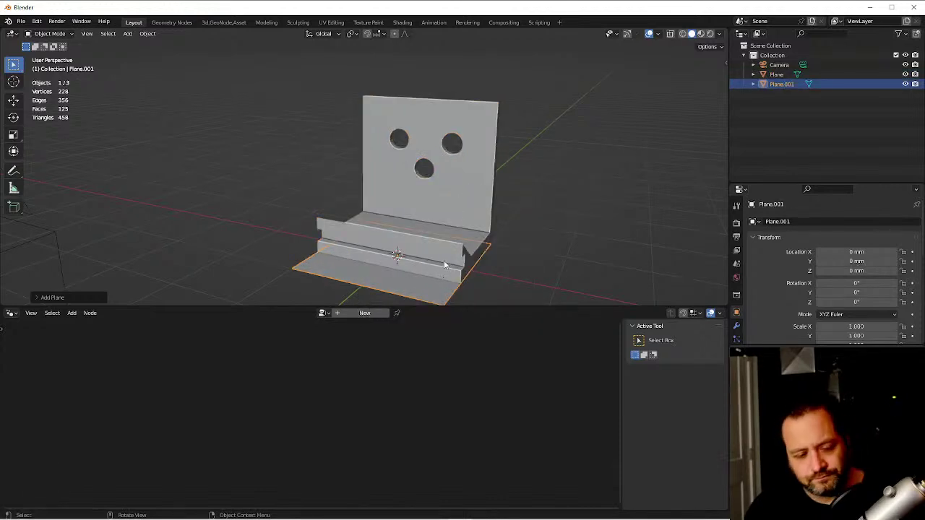
# Rename the new plane object as Measurements.
pyautogui.press('F2')
pyautogui.write('<M')
pyautogui.press('Return')
pyautogui.write('e')
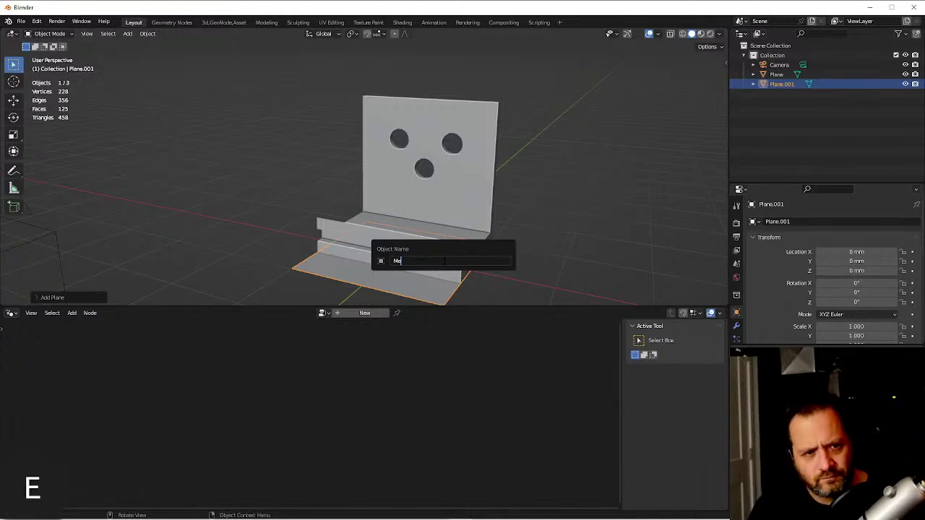
pyautogui.write('asurements')
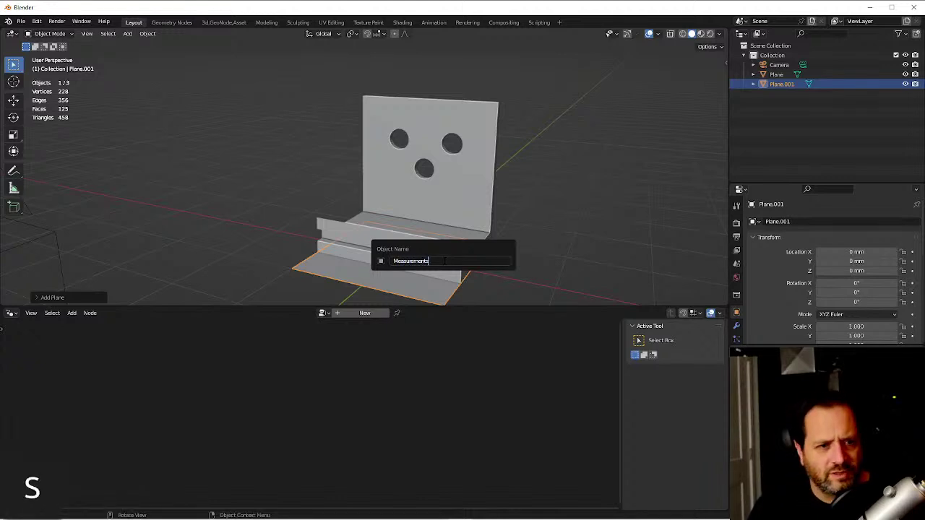
pyautogui.press('Return')
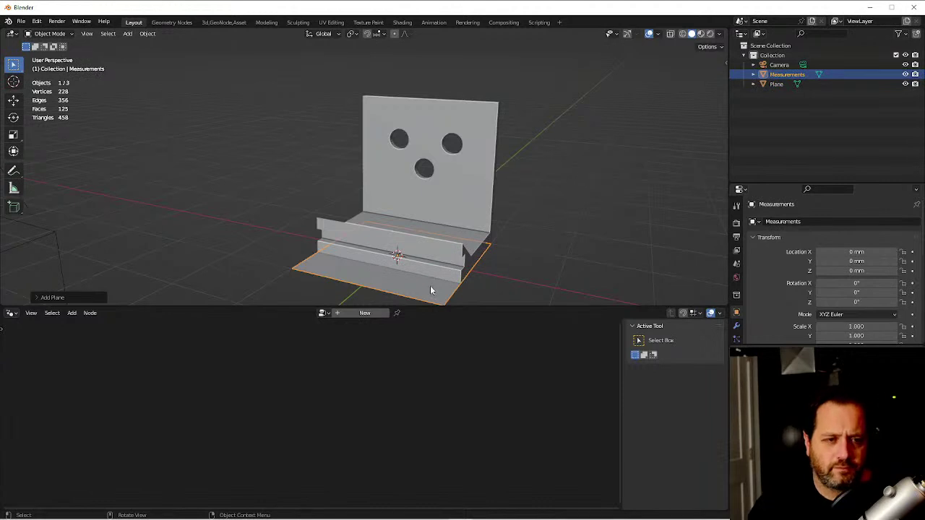
# Delete all geometry inside the Measurements object in Edit Mode, keeping the empty object, and return to Object Mode.
pyautogui.press('Tab')
pyautogui.press('x')
pyautogui.click(430, 283)
pyautogui.press('Tab')
pyautogui.press('g')
pyautogui.rightClick(480, 217)
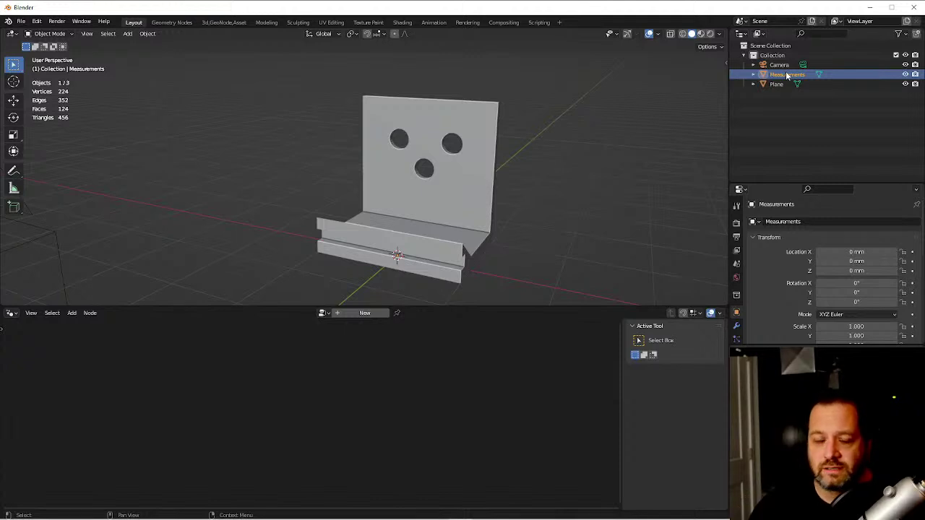
# Create a new geometry node tree on the Measurements object and hide the node editor's sidebar.
pyautogui.click(365, 313)
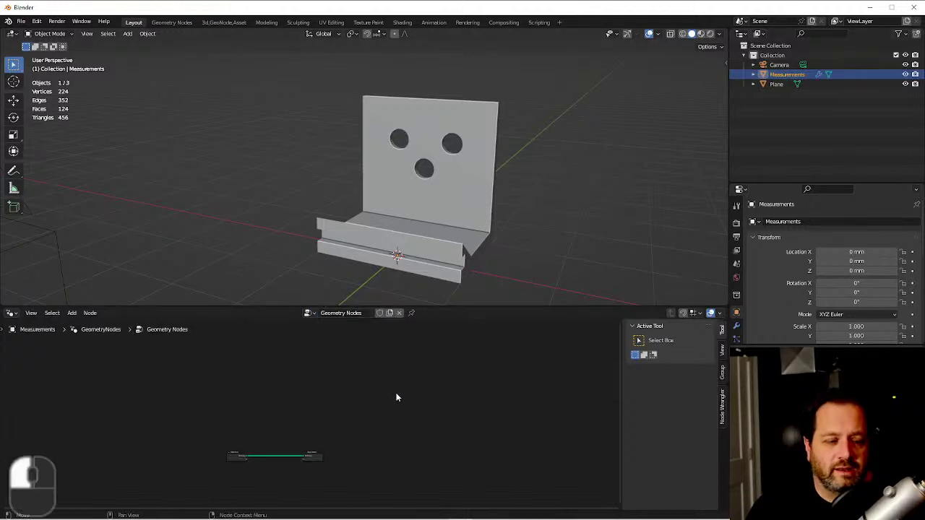
pyautogui.scroll(4, 364, 457)
pyautogui.keyDown('shift'); pyautogui.moveTo(365, 457); pyautogui.dragTo(540, 405, button='middle'); pyautogui.keyUp('shift')
pyautogui.scroll(2, 523, 419)
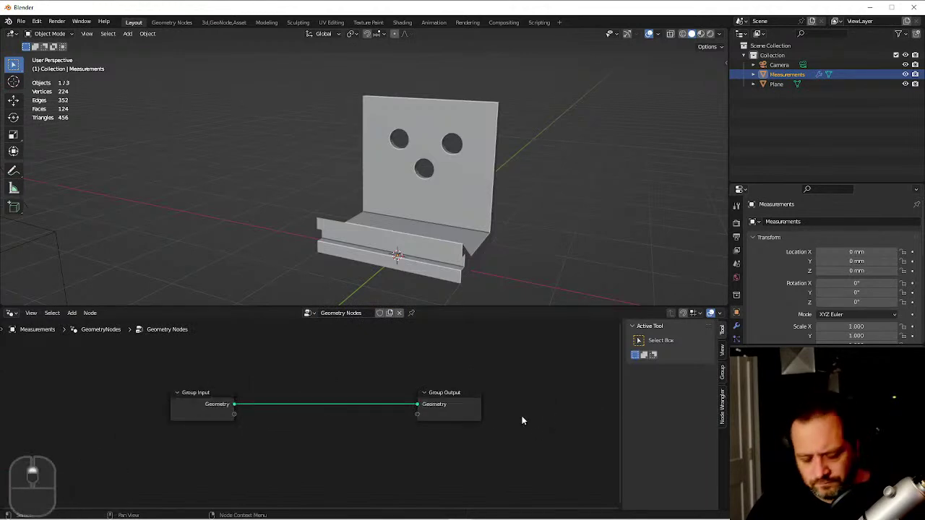
pyautogui.press('n')
pyautogui.scroll(2, 502, 424)
pyautogui.keyDown('shift'); pyautogui.moveTo(597, 430); pyautogui.dragTo(623, 441, button='middle'); pyautogui.keyUp('shift')
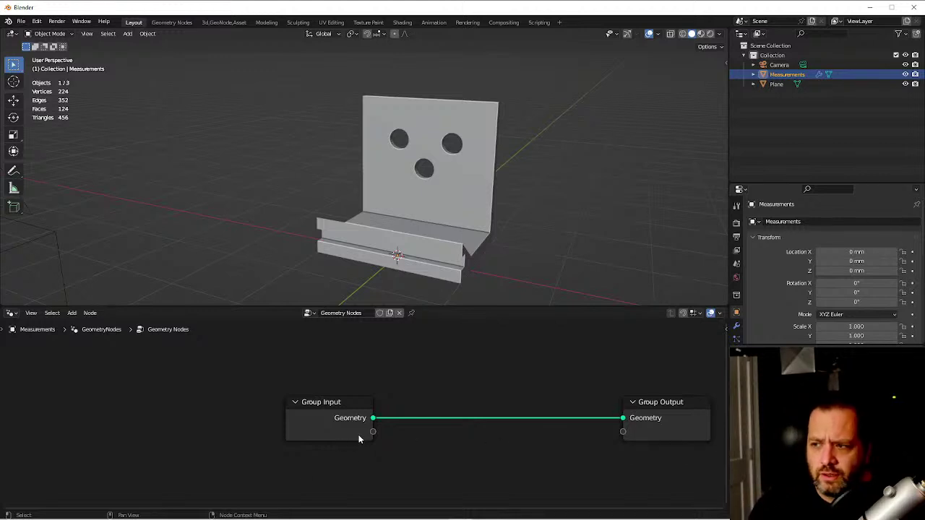
pyautogui.hotkey('shift', 'a')
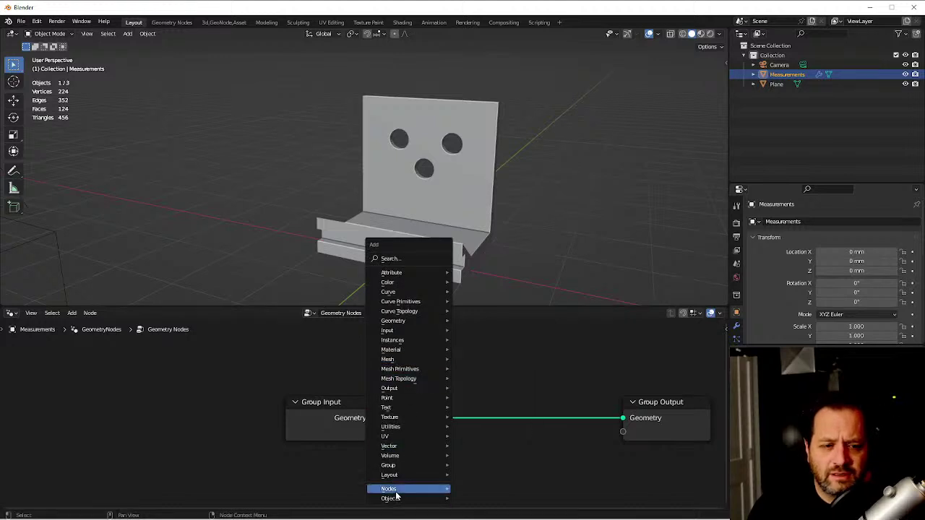
pyautogui.moveTo(396, 491)
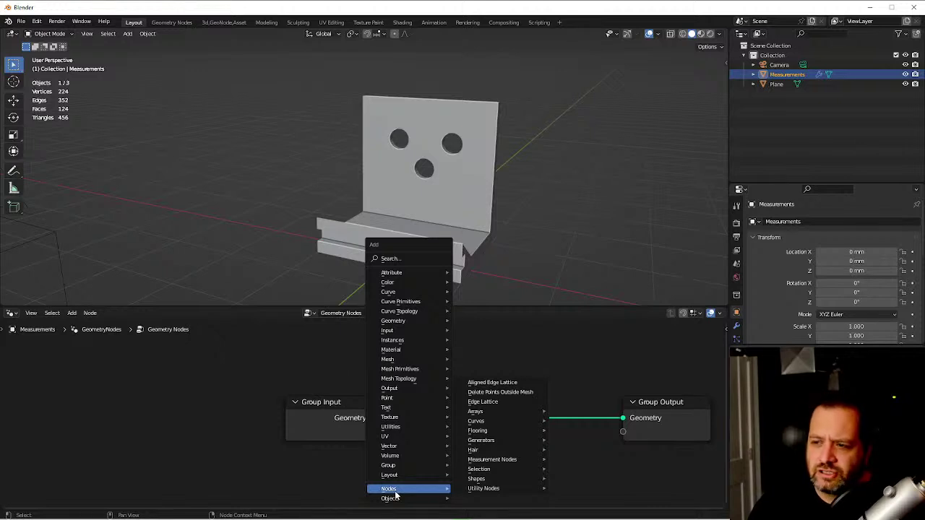
pyautogui.click(282, 368)
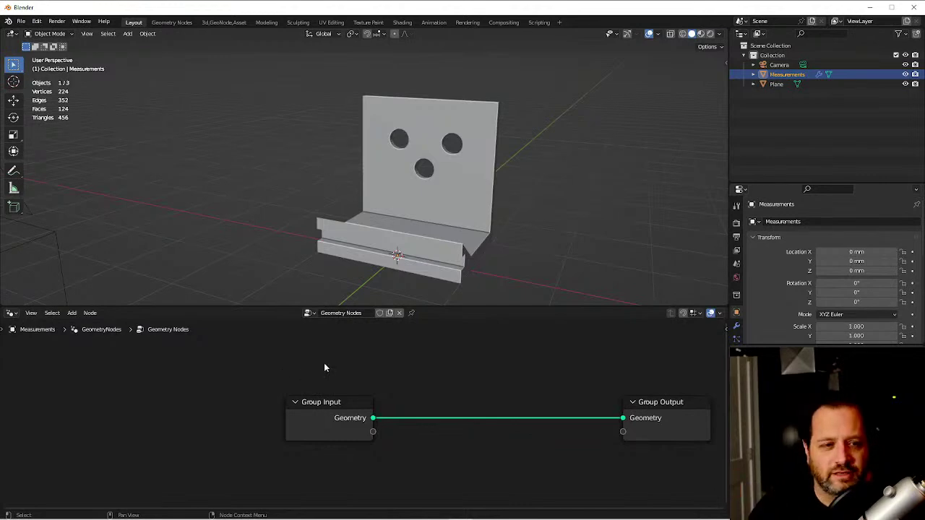
# Save the file as stream.blend on the Desktop.
pyautogui.hotkey('ctrl', 's')
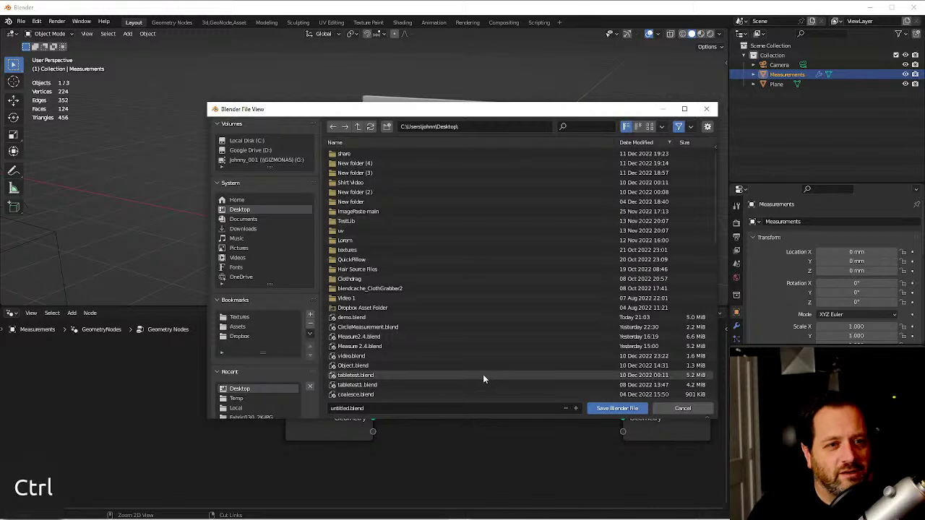
pyautogui.click(423, 409)
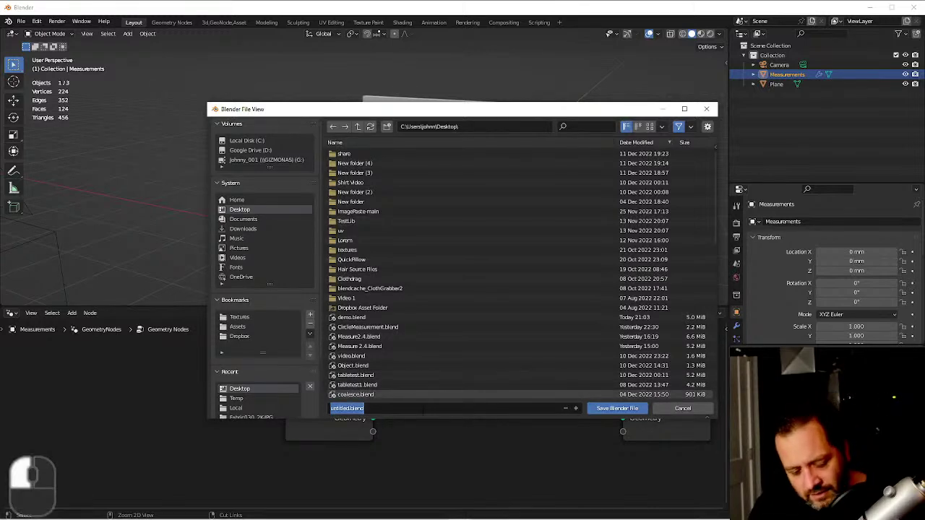
pyautogui.write('stream')
pyautogui.press('Return')
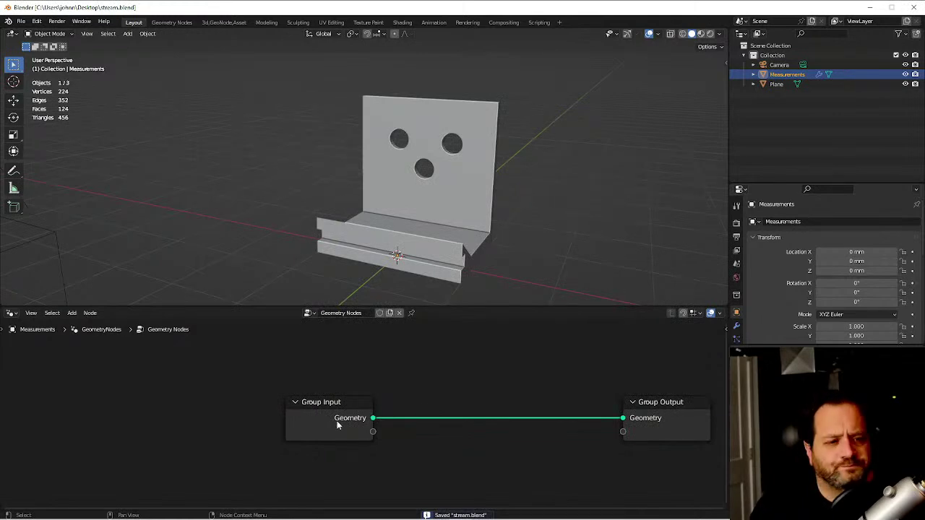
# Split the node editor vertically, turn its new section into an Asset Browser, and enlarge both areas with the nodes in view.
pyautogui.moveTo(337, 423)
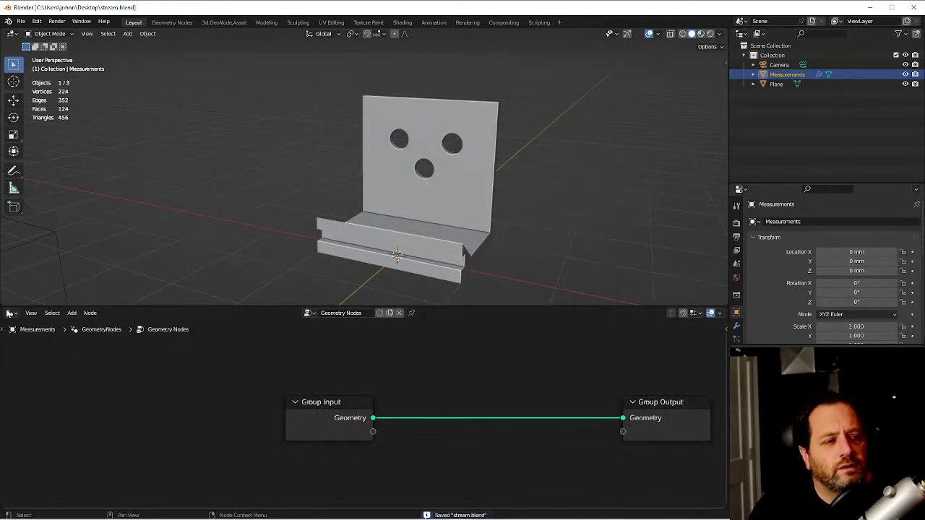
pyautogui.moveTo(315, 410); pyautogui.dragTo(331, 409, button='middle')
pyautogui.moveTo(40, 313); pyautogui.dragTo(224, 313)
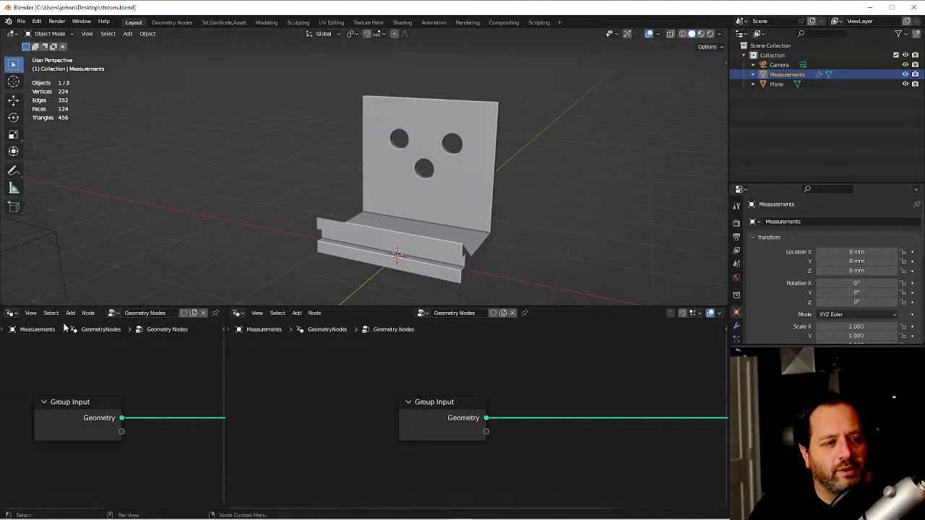
pyautogui.click(11, 313)
pyautogui.click(303, 372)
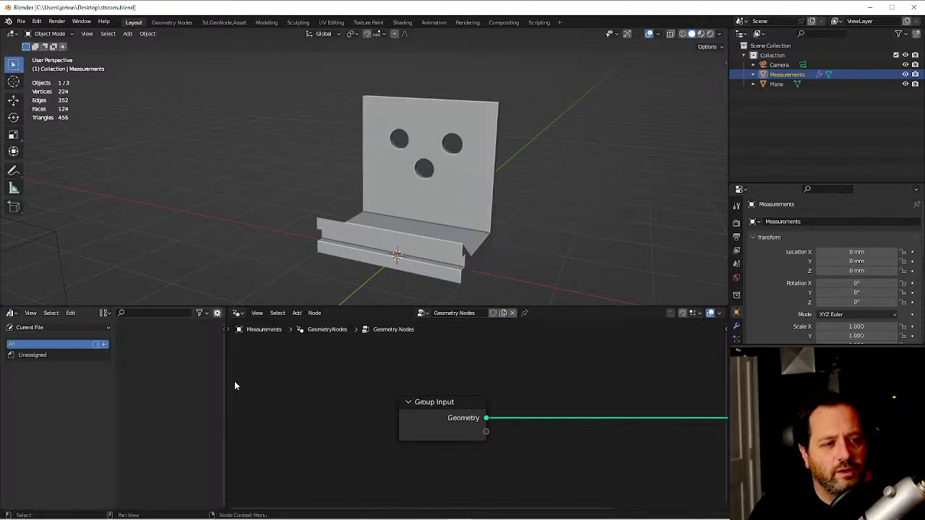
pyautogui.moveTo(225, 381); pyautogui.dragTo(291, 382)
pyautogui.keyDown('shift'); pyautogui.moveTo(556, 442); pyautogui.dragTo(486, 420, button='middle'); pyautogui.keyUp('shift')
pyautogui.moveTo(477, 309); pyautogui.dragTo(495, 258)
pyautogui.keyDown('shift'); pyautogui.moveTo(501, 335); pyautogui.dragTo(519, 355, button='middle'); pyautogui.keyUp('shift')
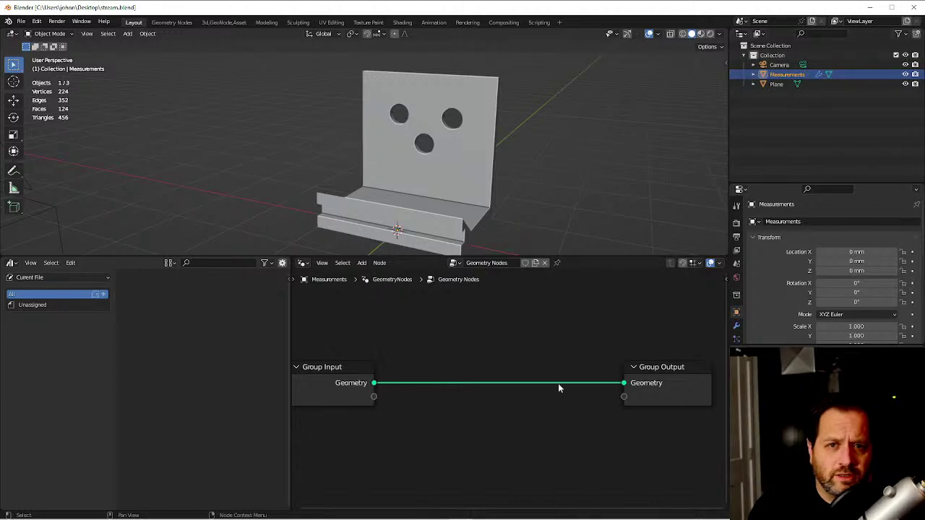
pyautogui.scroll(-2, 457, 397)
# Switch the Asset Browser to the Asset Packs library and show its Measurement Nodes catalog under Nodes.
pyautogui.click(58, 277)
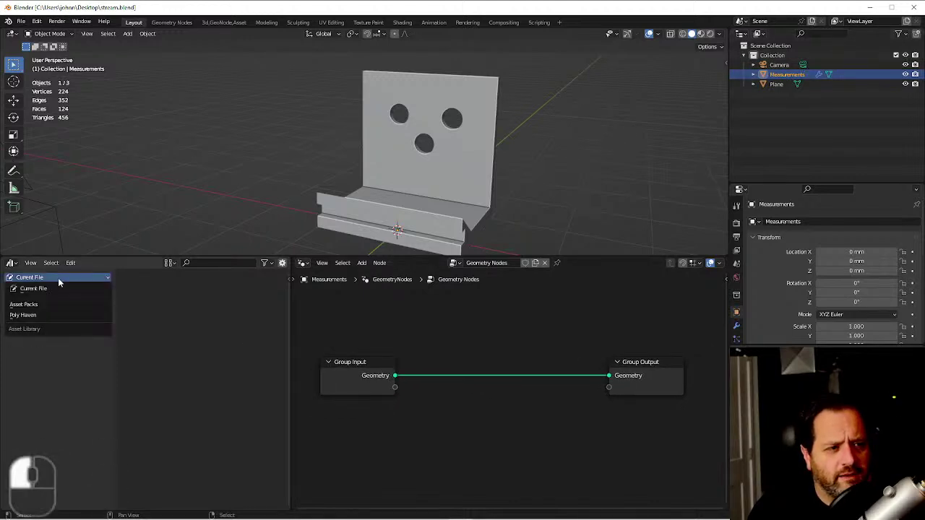
pyautogui.click(52, 304)
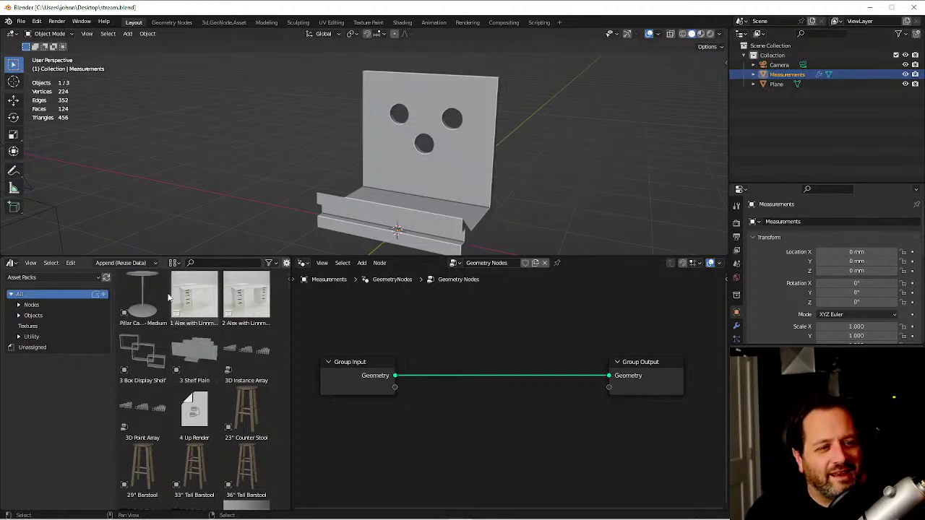
pyautogui.scroll(-10, 210, 374)
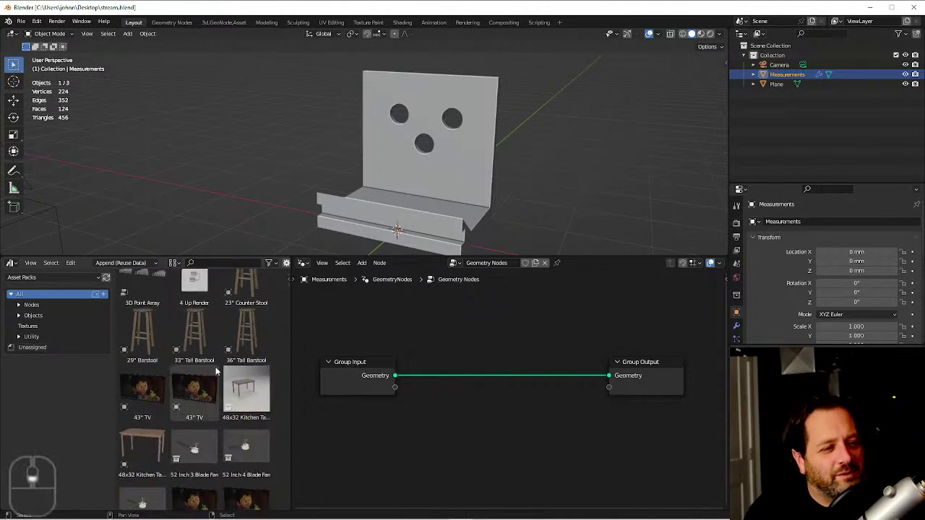
pyautogui.scroll(-10, 209, 373)
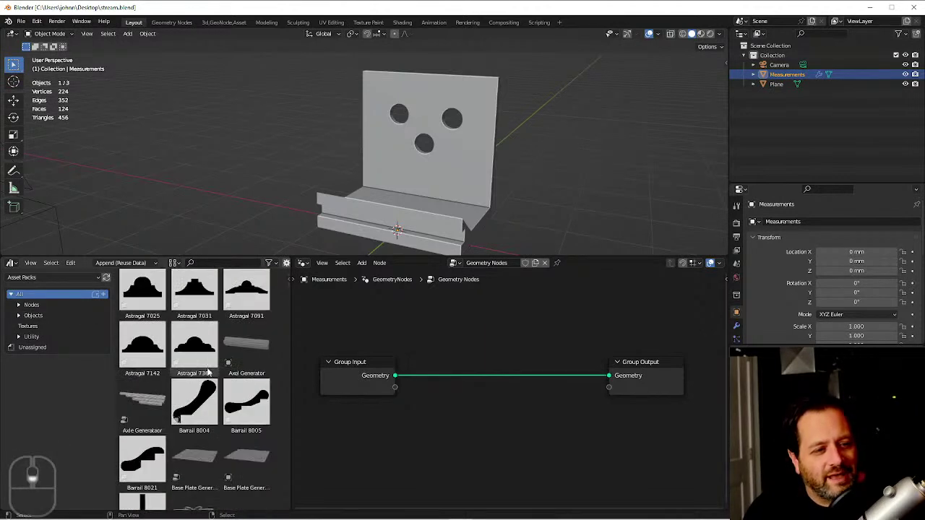
pyautogui.scroll(-4, 208, 372)
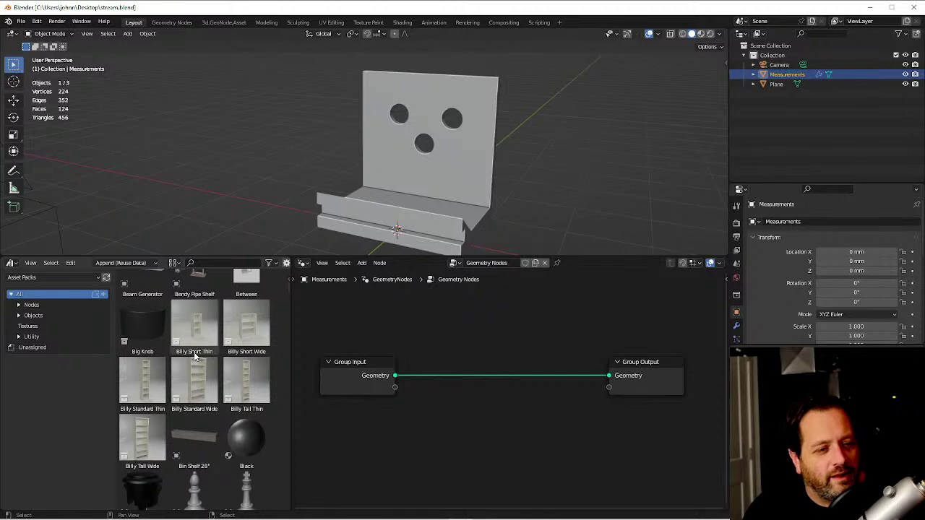
pyautogui.click(18, 306)
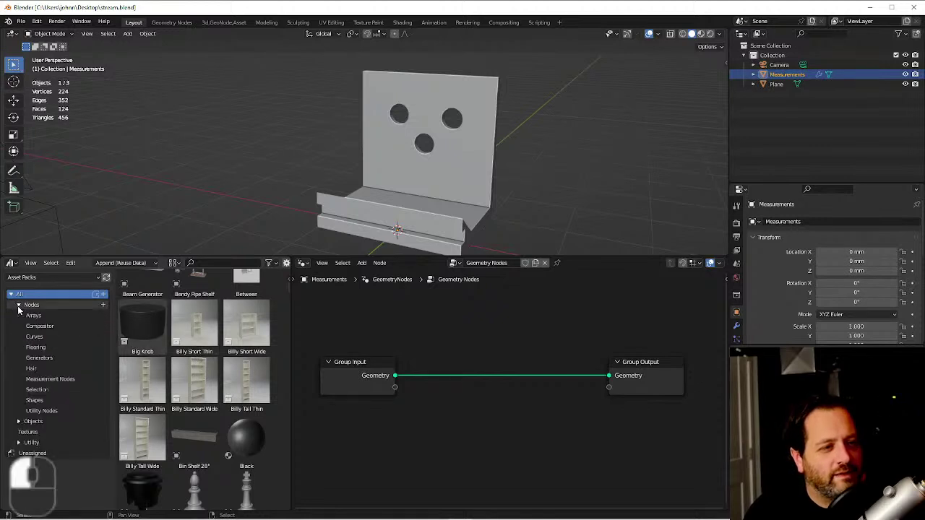
pyautogui.click(47, 379)
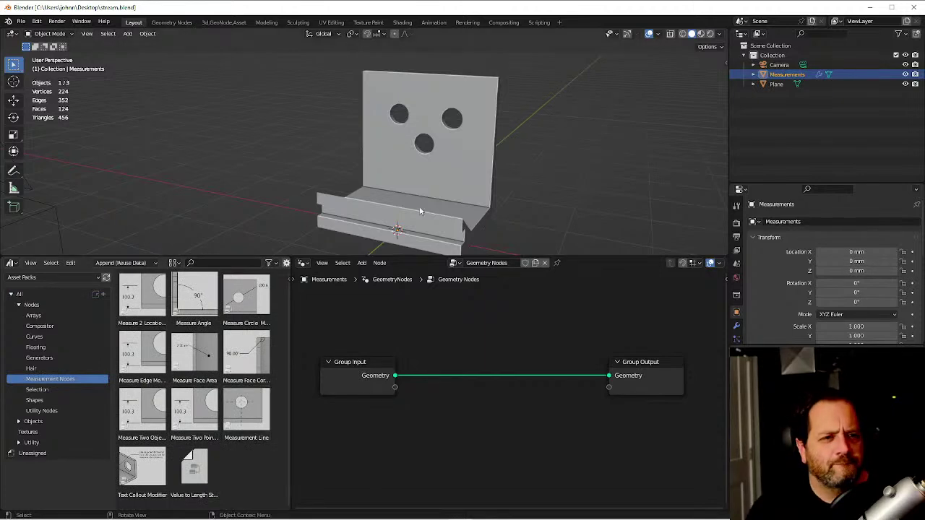
pyautogui.press('`')
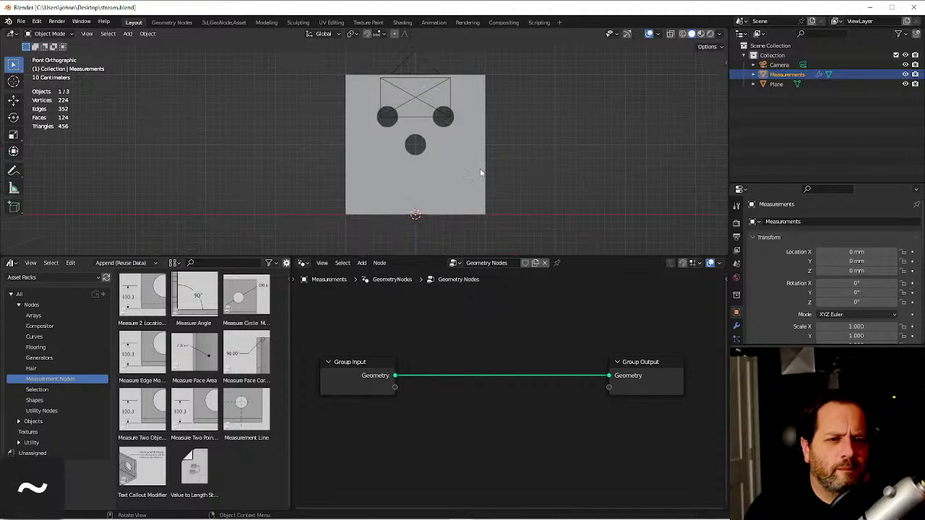
pyautogui.scroll(3, 418, 146)
pyautogui.scroll(-3, 418, 142)
pyautogui.hotkey('shift', 'z')
pyautogui.keyDown('shift'); pyautogui.moveTo(447, 143); pyautogui.dragTo(467, 139, button='middle'); pyautogui.keyUp('shift')
pyautogui.hotkey('shift', 'z')
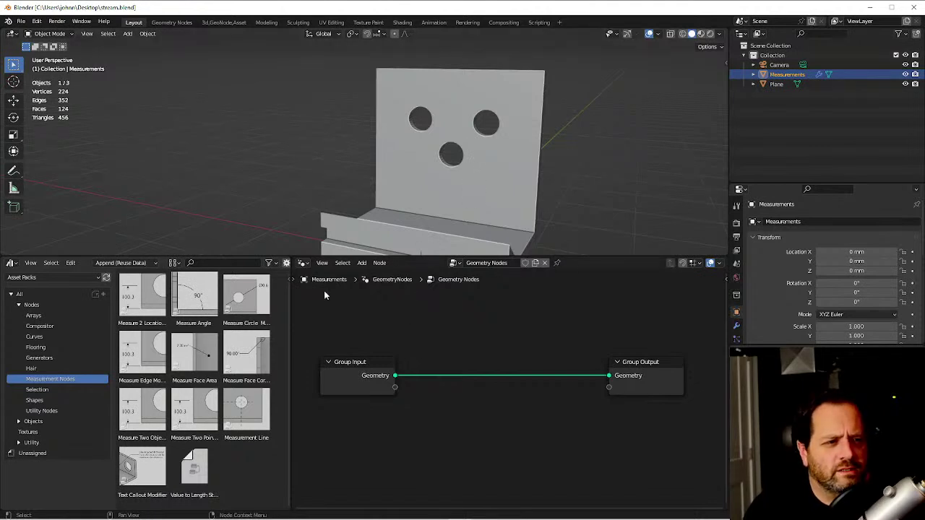
# Set the asset preview size to Large and bring the Measure Circle Modifier asset into view.
pyautogui.click(173, 263)
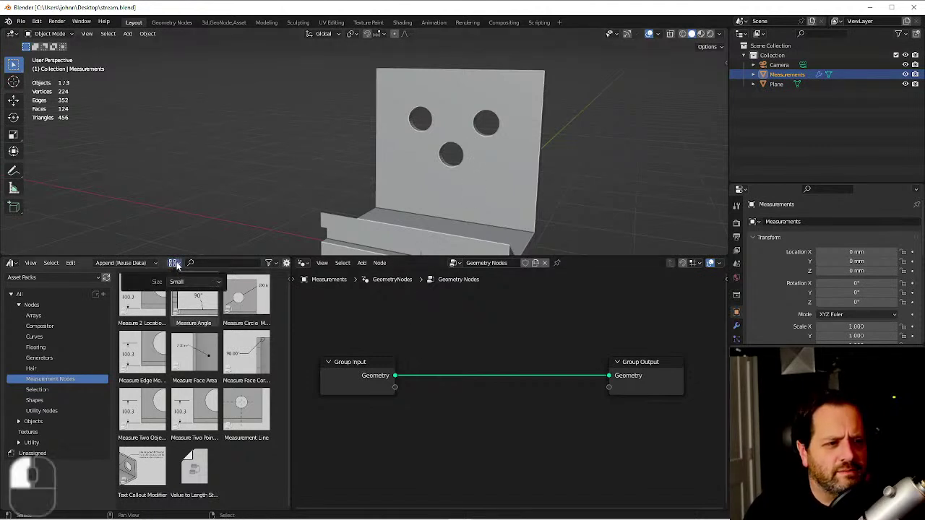
pyautogui.click(194, 281)
pyautogui.click(188, 324)
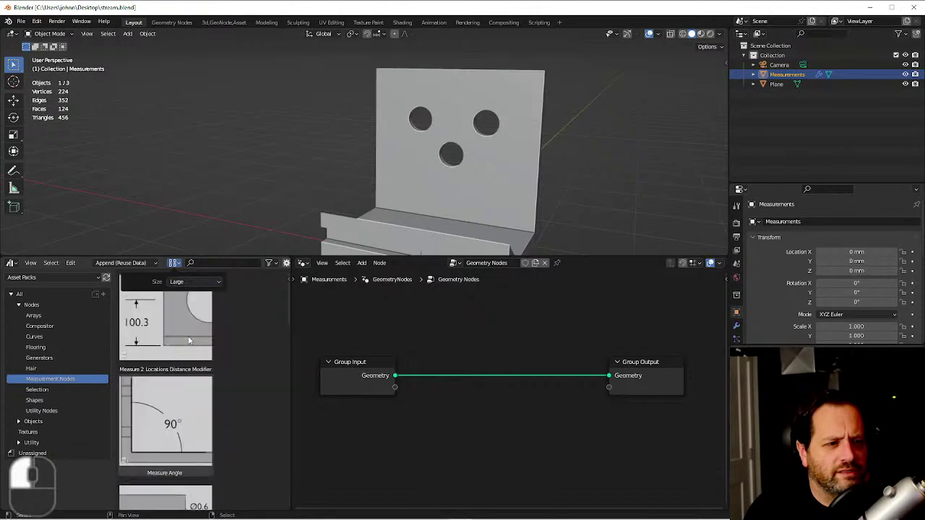
pyautogui.scroll(-3, 193, 407)
pyautogui.scroll(-3, 192, 407)
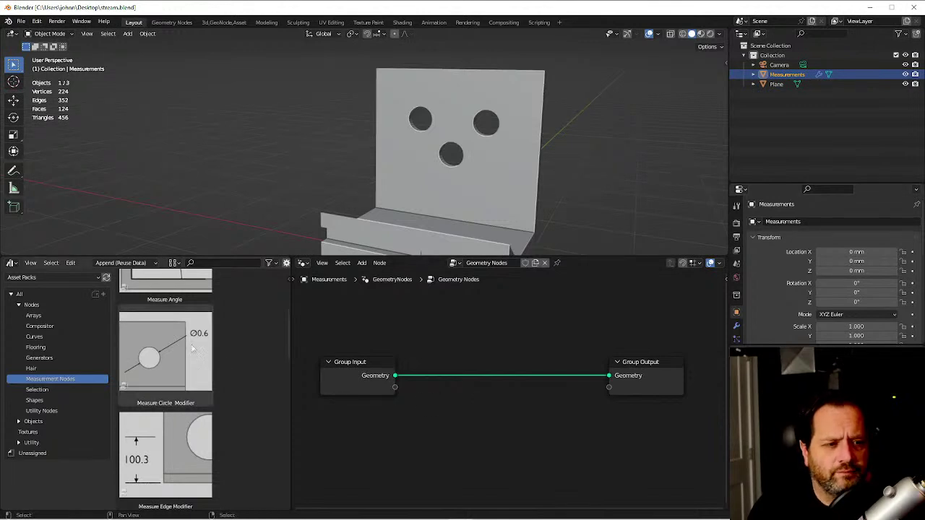
# Show the Measurements object's modifier properties and add the Measure Circle Modifier asset to its node tree, below the existing link.
pyautogui.click(737, 326)
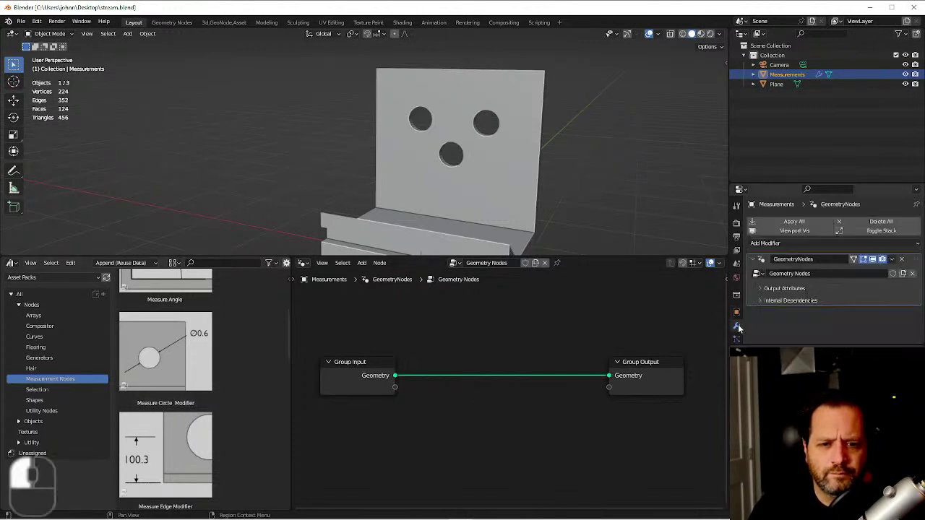
pyautogui.click(761, 274)
pyautogui.click(796, 287)
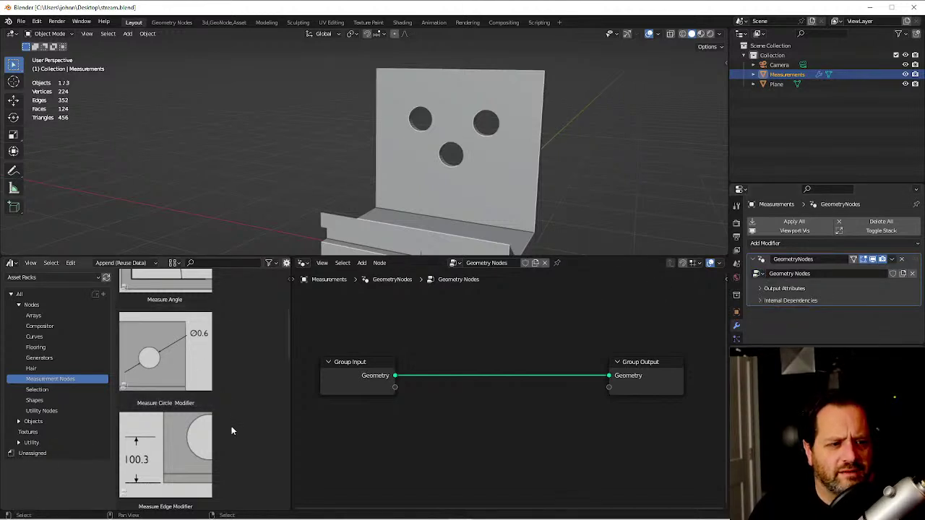
pyautogui.moveTo(172, 349); pyautogui.dragTo(509, 455)
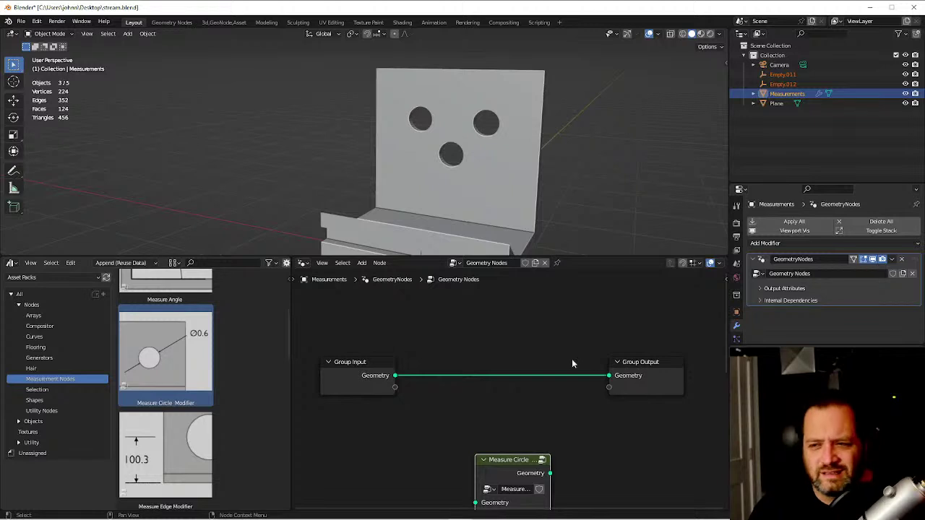
# Assign the Measure Circle Modifier node group directly to the Measurements object's modifier, review its settings, and collapse the modifier.
pyautogui.click(757, 273)
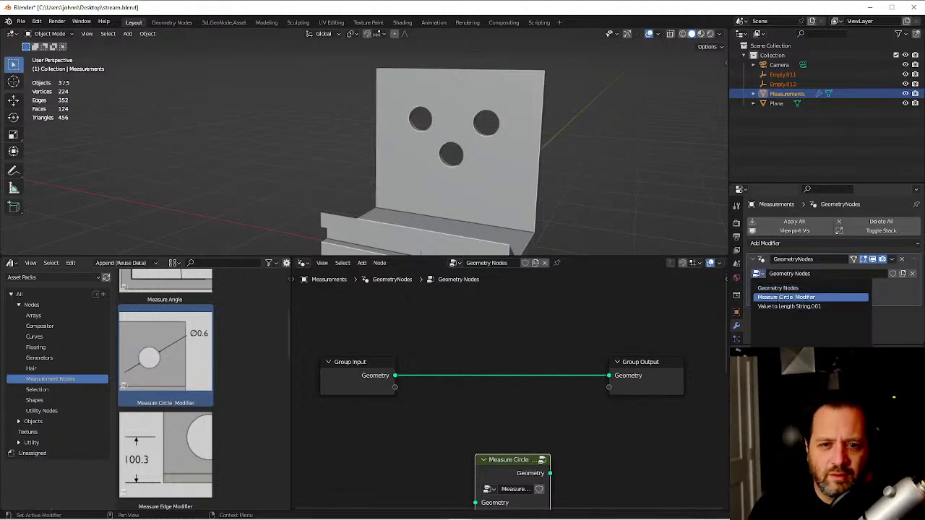
pyautogui.click(778, 297)
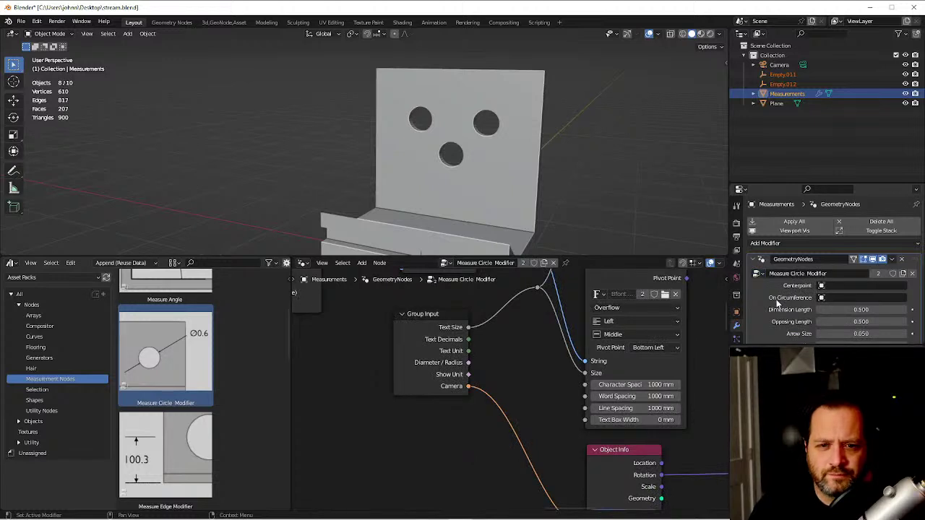
pyautogui.scroll(-8, 805, 292)
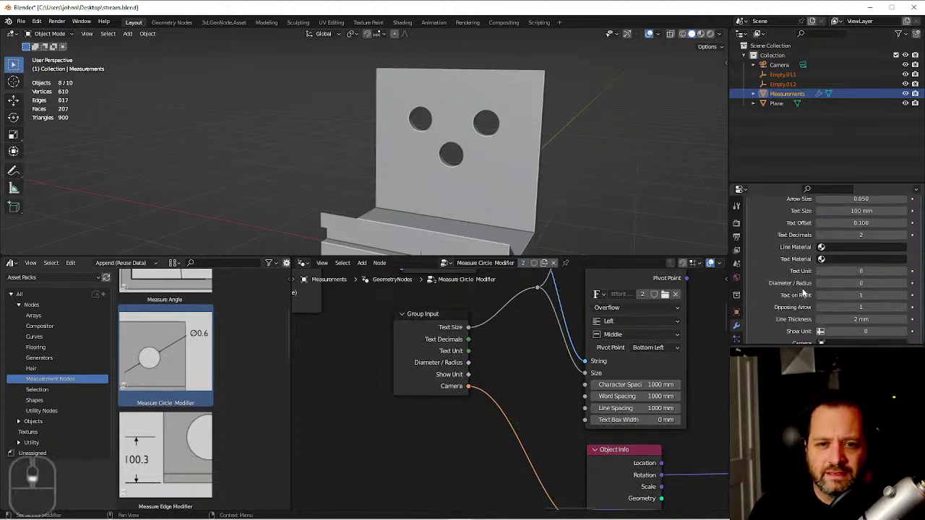
pyautogui.scroll(7, 801, 288)
pyautogui.scroll(1, 800, 287)
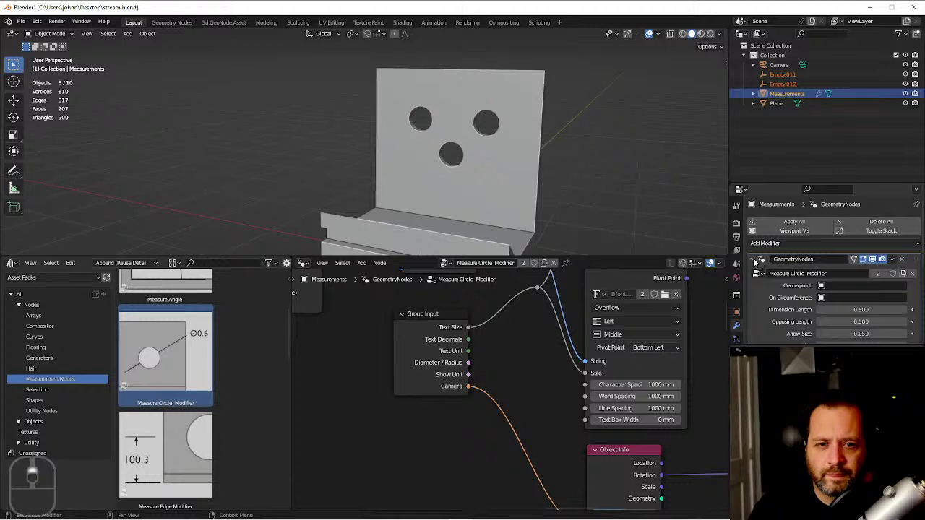
pyautogui.click(755, 260)
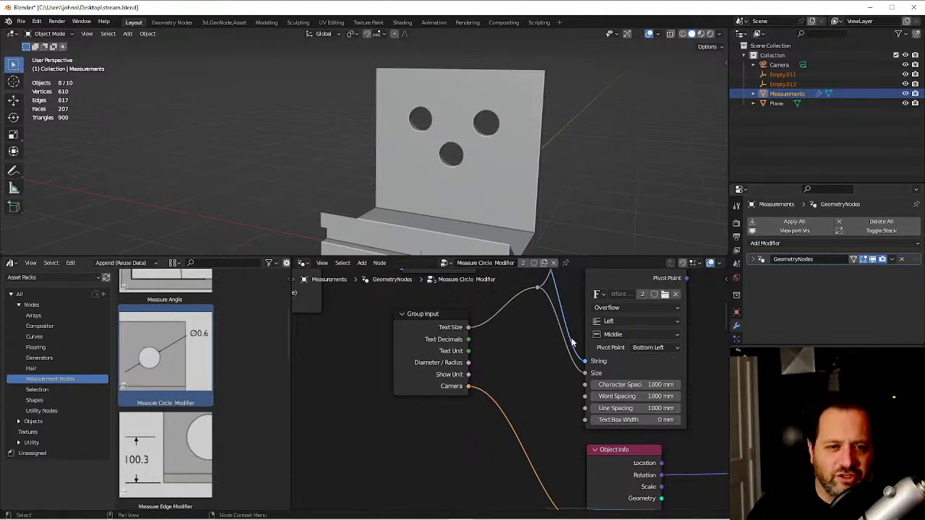
# Unlink the Measure Circle Modifier group from the Measurements object and give the object a new geometry node tree, framing its nodes.
pyautogui.click(554, 263)
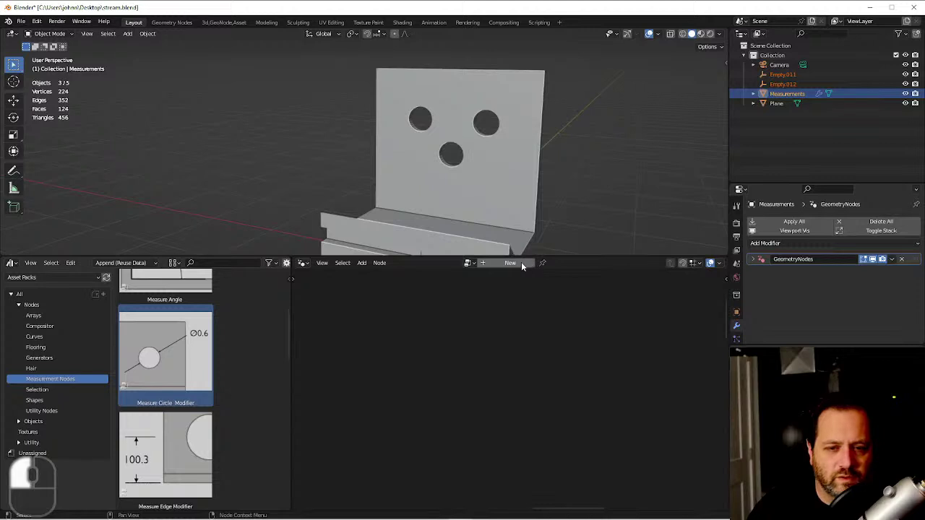
pyautogui.click(443, 210)
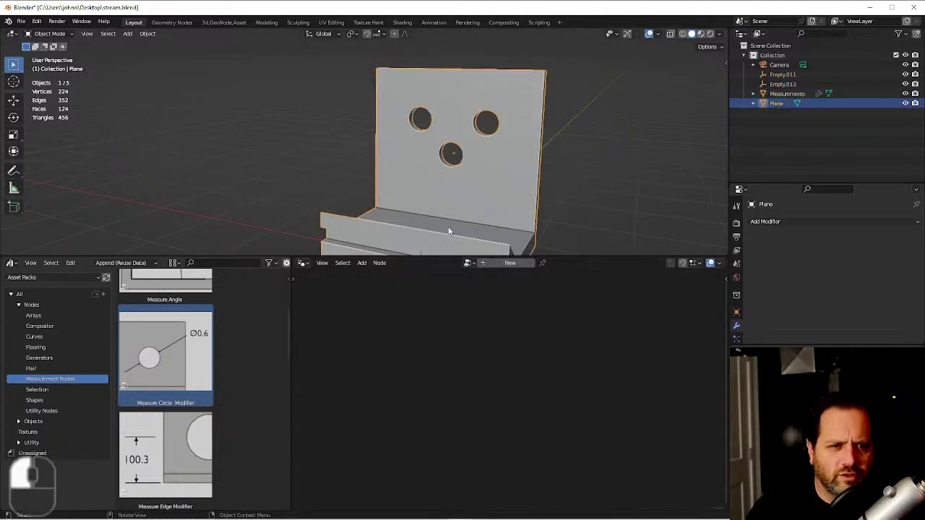
pyautogui.click(788, 94)
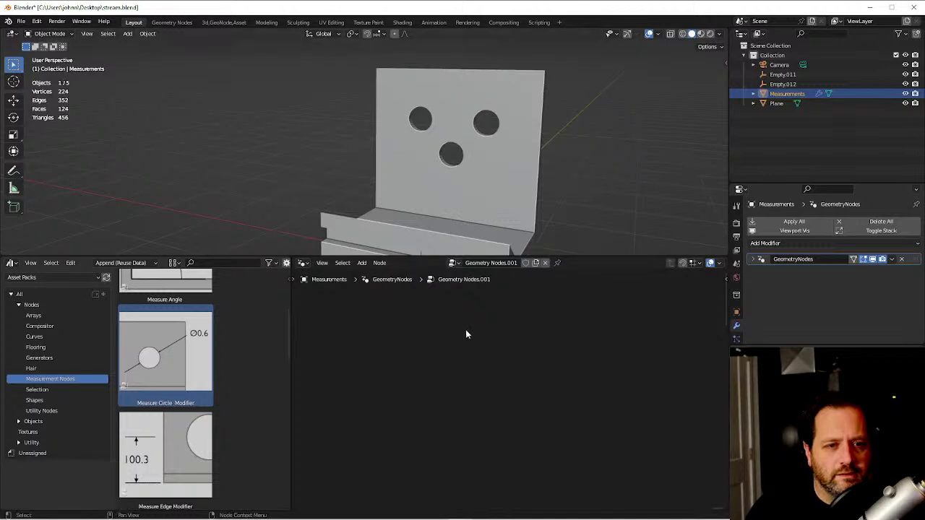
pyautogui.click(422, 363)
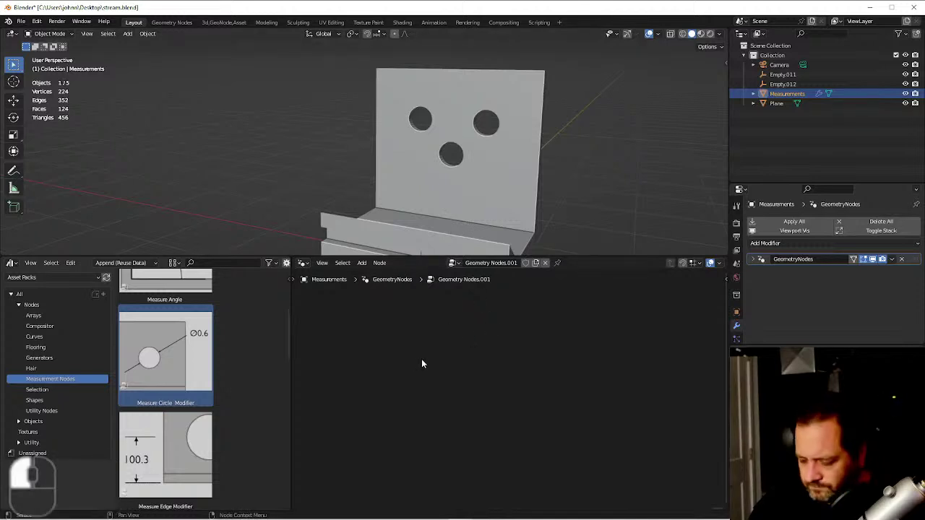
pyautogui.press('a')
# Insert the Measure Circle Modifier asset on the link between Group Input and Group Output, and widen its node.
pyautogui.moveTo(171, 350); pyautogui.dragTo(500, 322)
pyautogui.click(470, 313)
pyautogui.moveTo(520, 364); pyautogui.dragTo(578, 364)
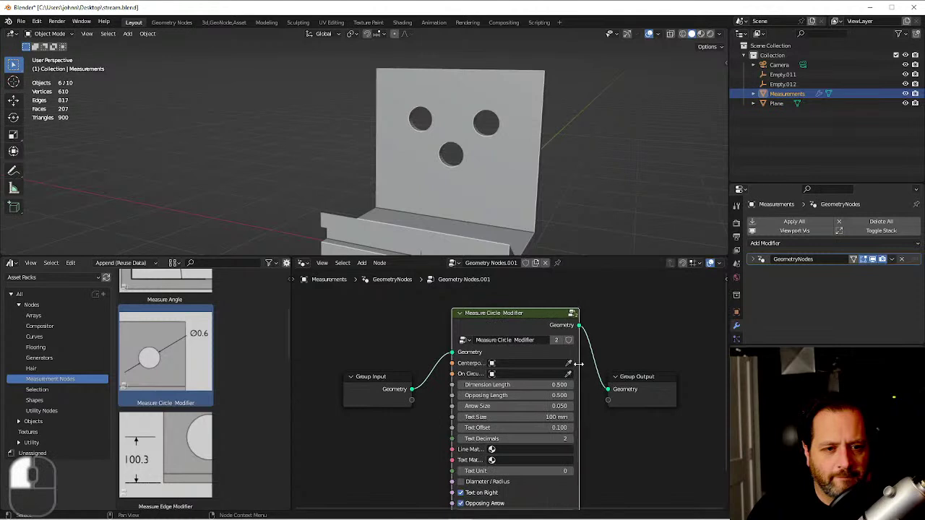
# Turn on the Camera to View lock in the 3D viewport and look at the bracket through the scene camera.
pyautogui.scroll(-2, 578, 363)
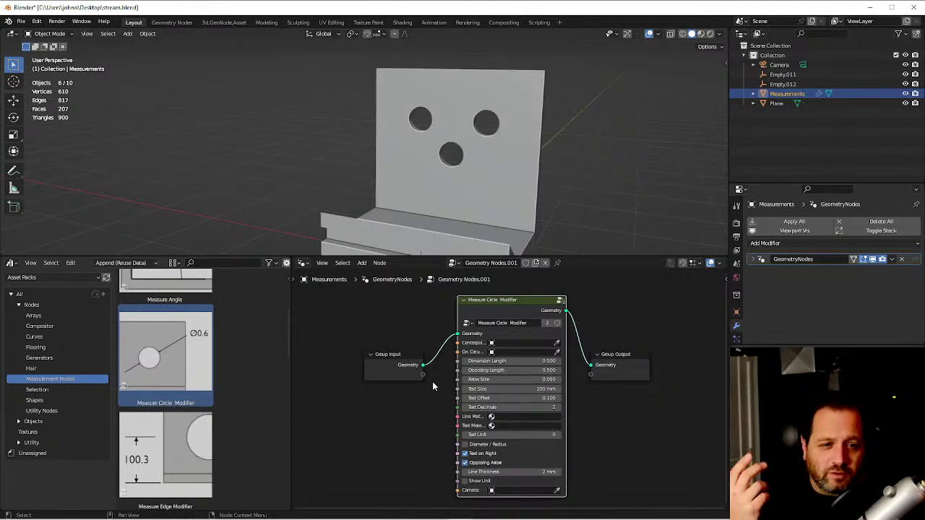
pyautogui.click(492, 181)
pyautogui.press('`')
pyautogui.scroll(7, 456, 143)
pyautogui.keyDown('shift'); pyautogui.moveTo(449, 144); pyautogui.dragTo(483, 134, button='middle'); pyautogui.keyUp('shift')
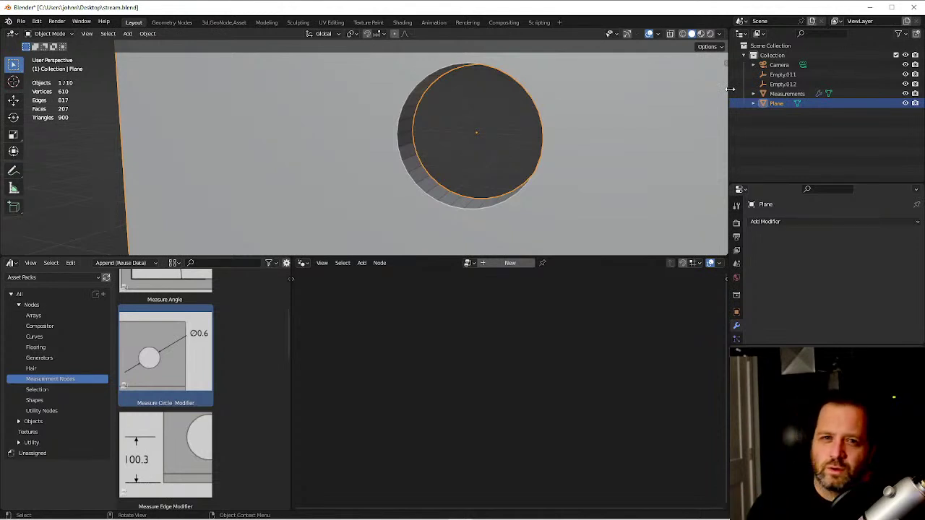
pyautogui.moveTo(649, 116); pyautogui.dragTo(621, 122, button='middle')
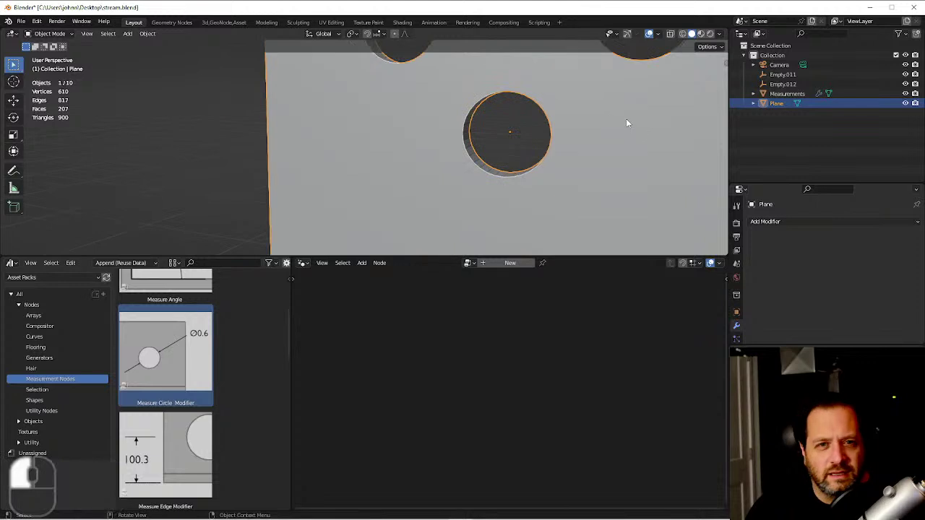
pyautogui.press('n')
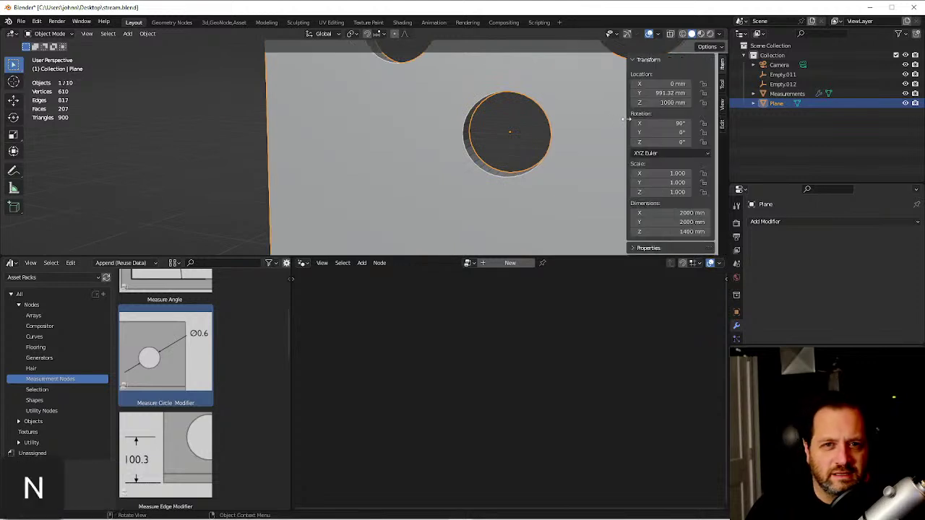
pyautogui.click(723, 105)
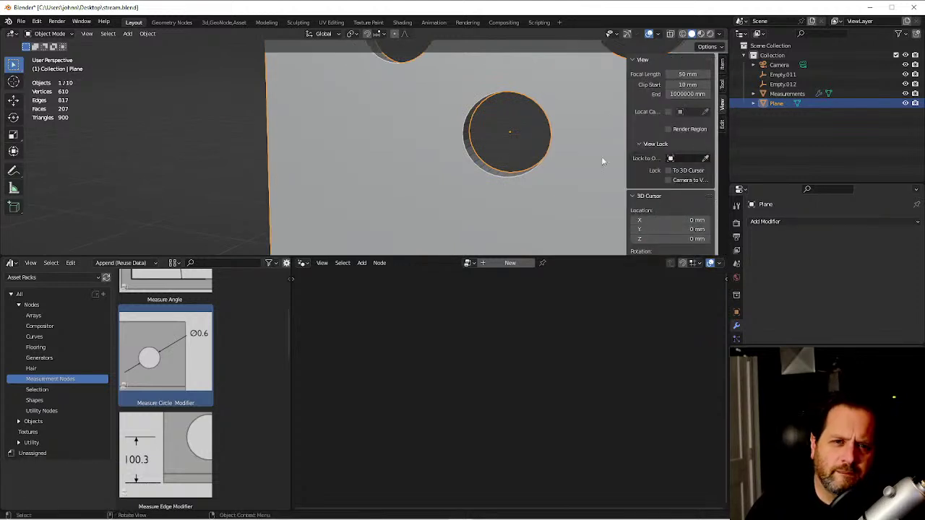
pyautogui.moveTo(626, 158); pyautogui.dragTo(577, 156)
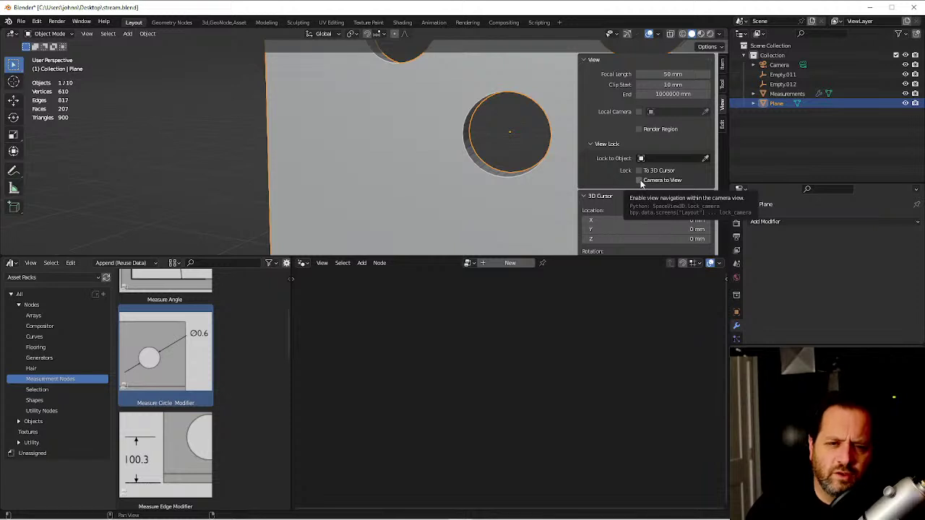
pyautogui.click(639, 180)
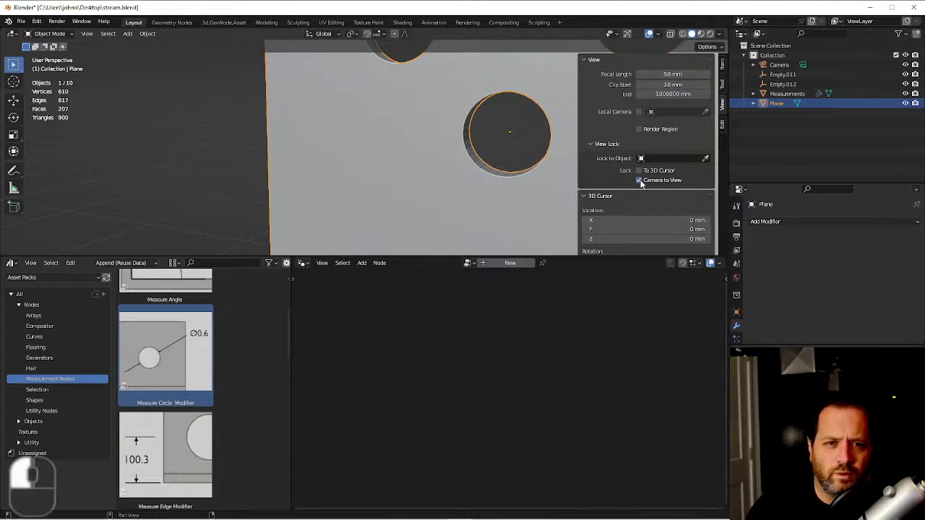
pyautogui.keyDown('shift'); pyautogui.moveTo(525, 140); pyautogui.dragTo(550, 114, button='middle'); pyautogui.keyUp('shift')
pyautogui.press('KP_0')
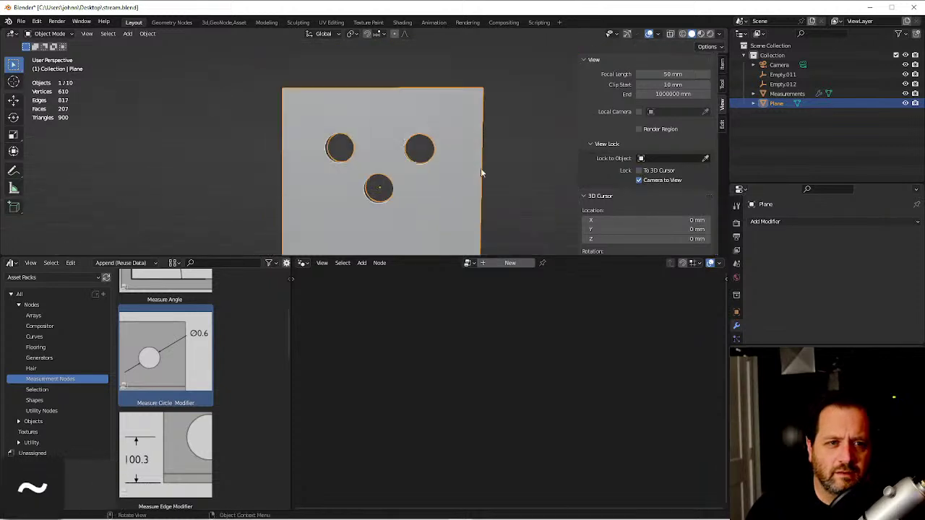
pyautogui.press('r')
pyautogui.press('z')
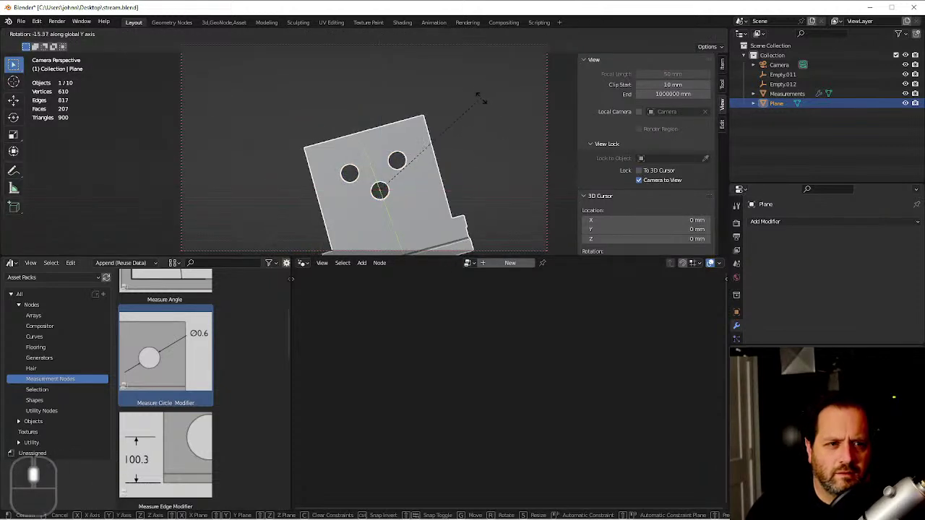
pyautogui.rightClick(461, 146)
# Reposition the locked camera to frame the bracket's upright plate with its three holes, and turn off Camera to View.
pyautogui.moveTo(461, 146); pyautogui.dragTo(470, 202, button='middle')
pyautogui.scroll(-3, 447, 175)
pyautogui.scroll(5, 448, 176)
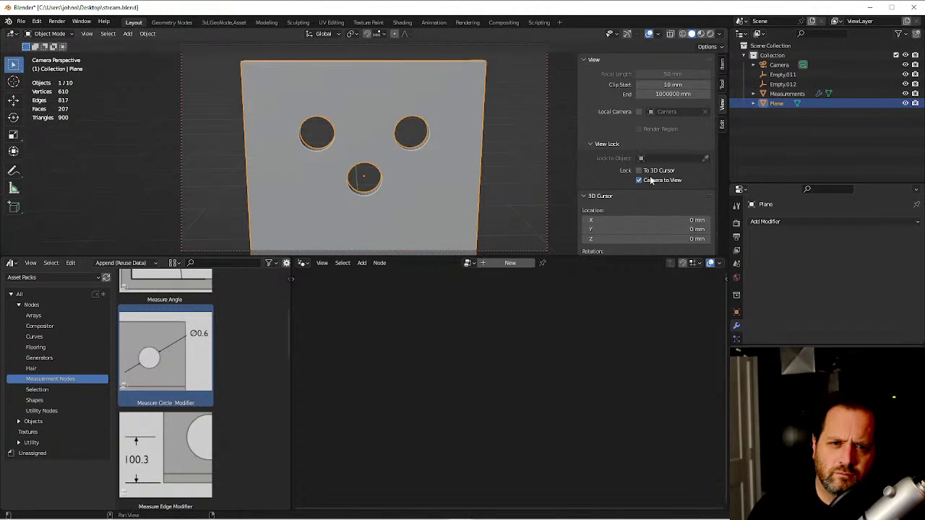
pyautogui.keyDown('shift'); pyautogui.moveTo(478, 155); pyautogui.dragTo(455, 172, button='middle'); pyautogui.keyUp('shift')
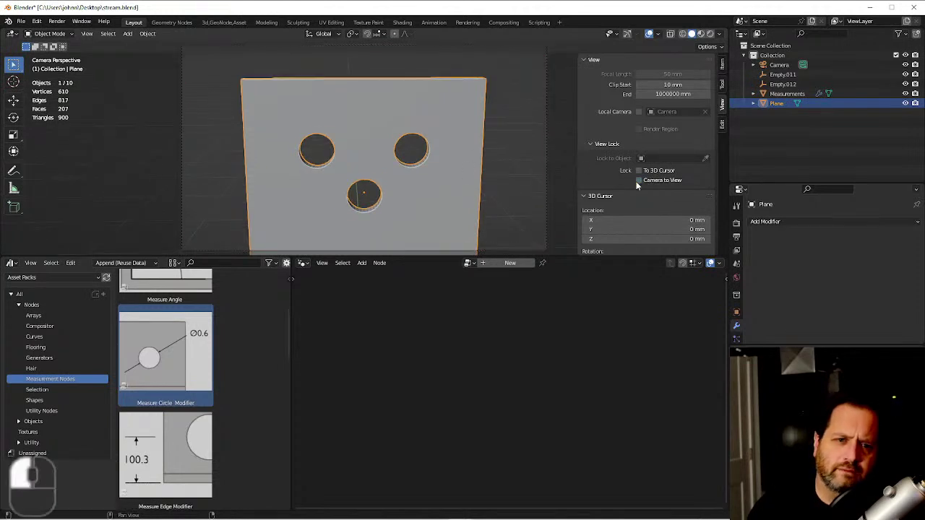
# Select the camera in the right orthographic view, clear its rotation, and rotate it 90° about the X axis.
pyautogui.press('`')
pyautogui.click(509, 167)
pyautogui.scroll(-3, 472, 172)
pyautogui.click(364, 146)
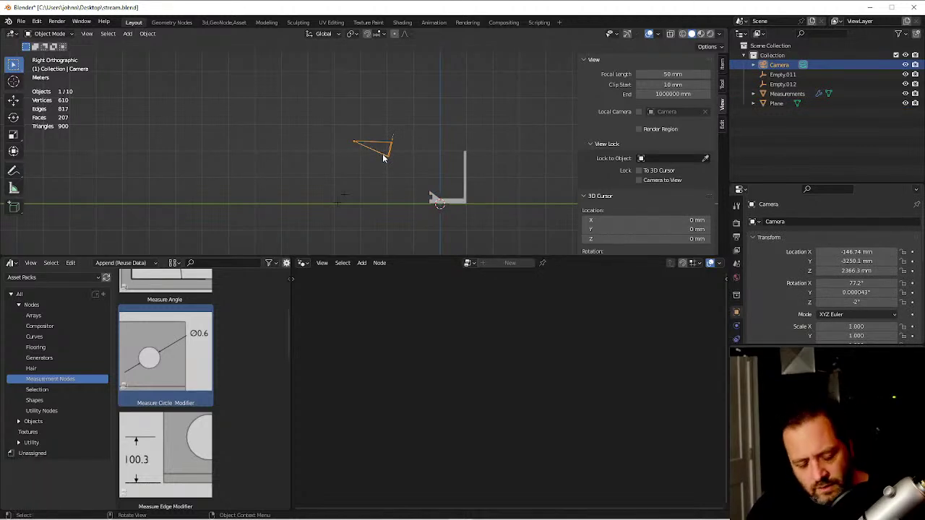
pyautogui.hotkey('alt', 'r')
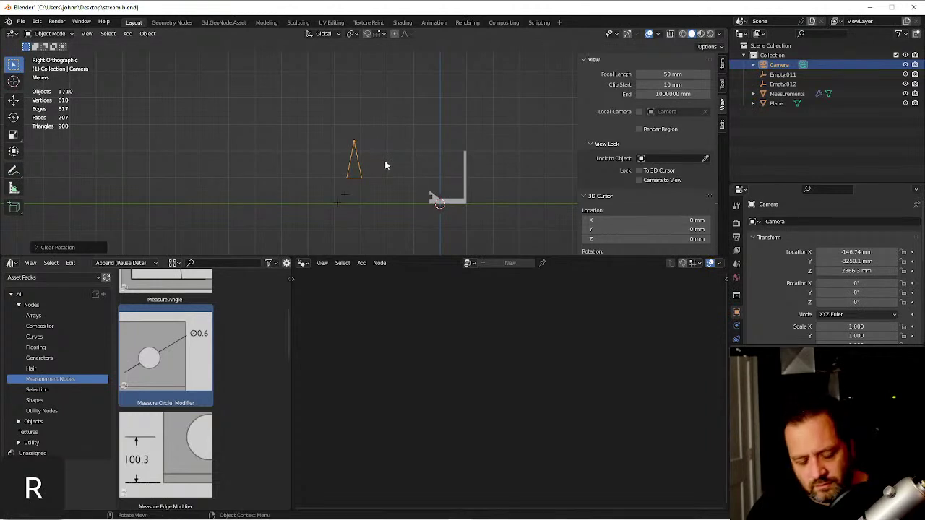
pyautogui.write('r90')
pyautogui.press('Return')
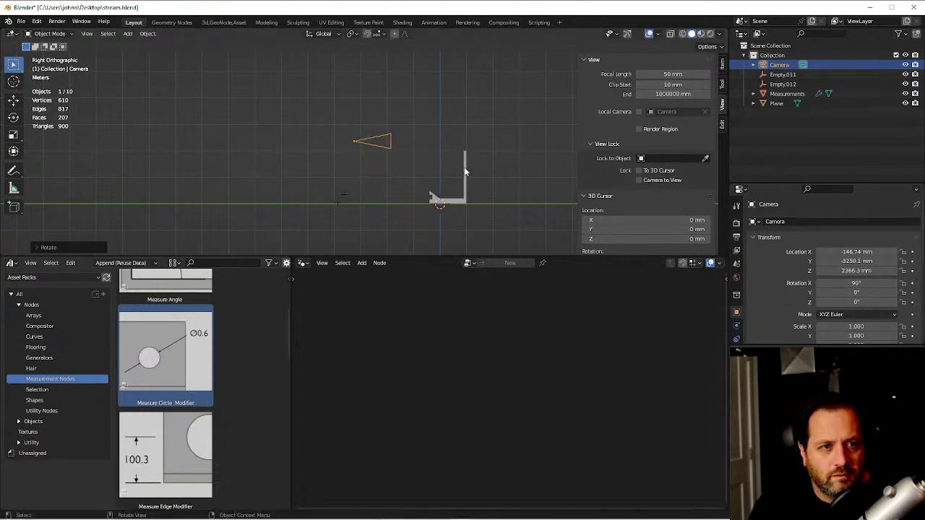
# Move the camera in front of the bracket and back along its local Z axis, to about X 7 mm, Y -6504 mm, Z 991 mm.
pyautogui.press('g')
pyautogui.click(429, 150)
pyautogui.press('`')
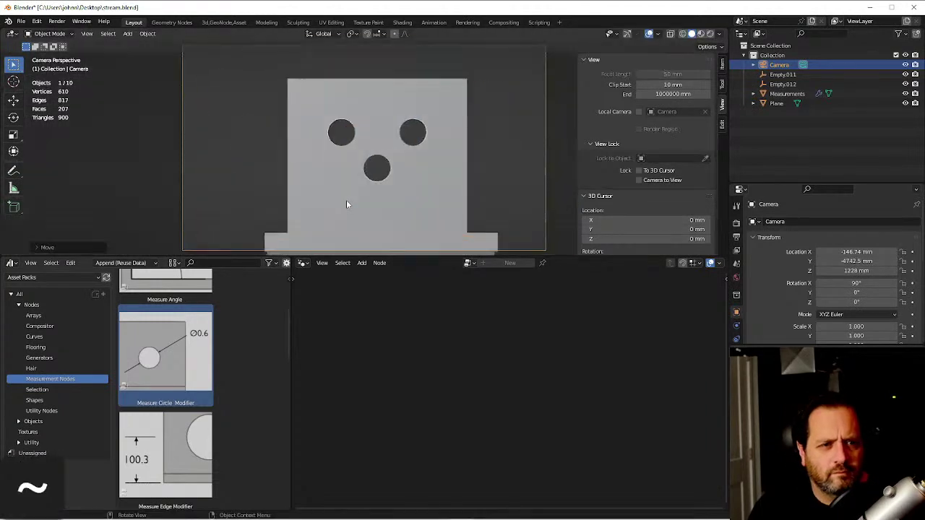
pyautogui.scroll(-3, 346, 205)
pyautogui.press('g')
pyautogui.press('z')
pyautogui.press('z')
pyautogui.click(381, 187)
# Enter vertex editing on the bracket and select the front rim loop of the upper-right hole.
pyautogui.keyDown('shift'); pyautogui.moveTo(396, 199); pyautogui.dragTo(449, 222, button='middle'); pyautogui.keyUp('shift')
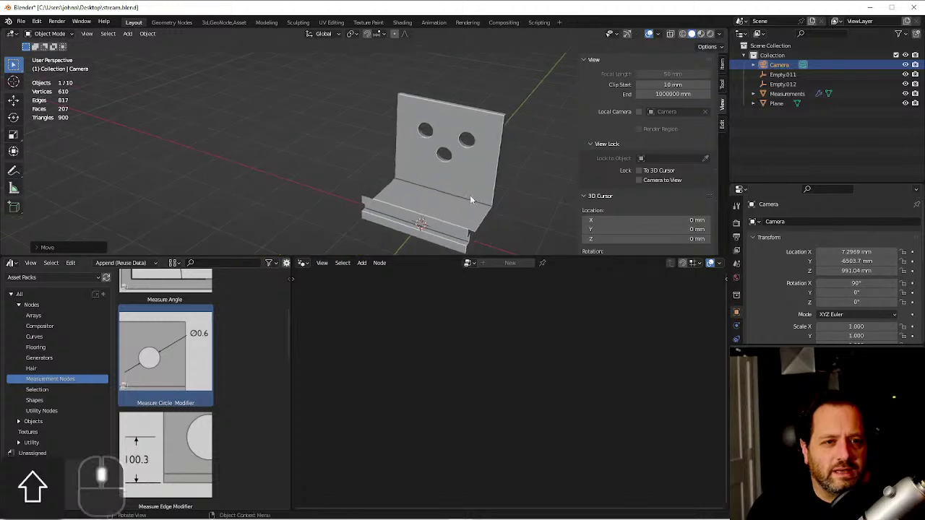
pyautogui.scroll(5, 449, 217)
pyautogui.moveTo(451, 140); pyautogui.dragTo(429, 91, button='middle')
pyautogui.click(397, 175)
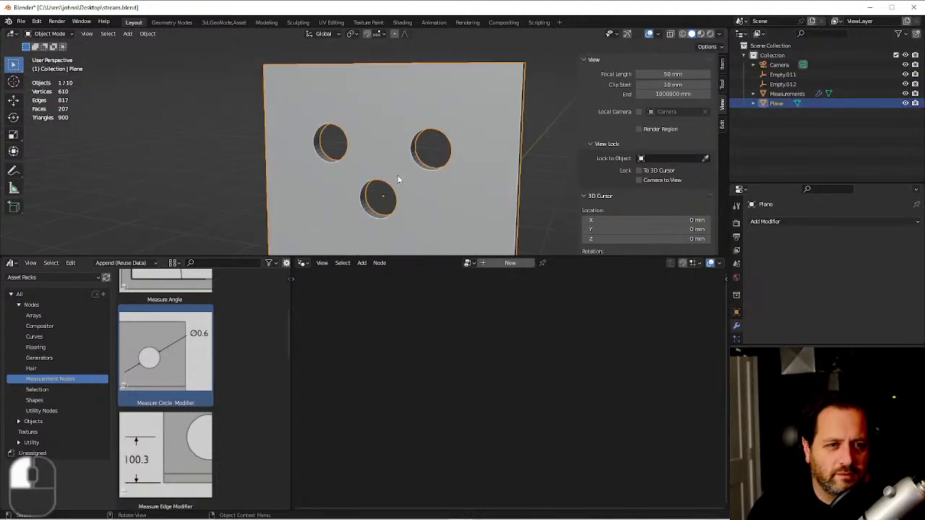
pyautogui.press('Tab')
pyautogui.press('1')
pyautogui.moveTo(453, 145); pyautogui.dragTo(460, 115, button='middle')
pyautogui.keyDown('alt'); pyautogui.click(454, 118); pyautogui.keyUp('alt')
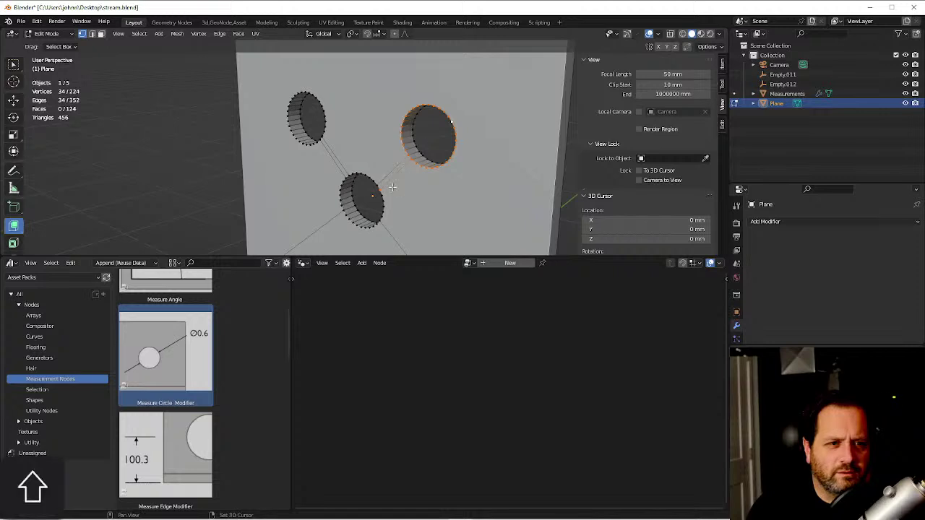
# Enlarge the 3D viewport and snap the 3D cursor to the centre of the selected hole rim.
pyautogui.keyDown('shift'); pyautogui.moveTo(444, 139); pyautogui.dragTo(475, 138, button='middle'); pyautogui.keyUp('shift')
pyautogui.scroll(-5, 474, 150)
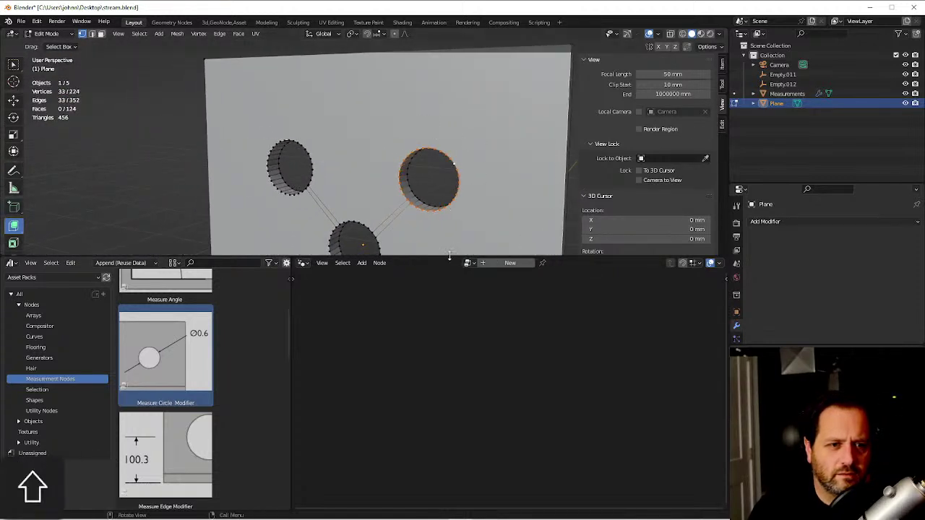
pyautogui.moveTo(450, 256); pyautogui.dragTo(450, 372)
pyautogui.moveTo(450, 371); pyautogui.dragTo(435, 156, button='middle')
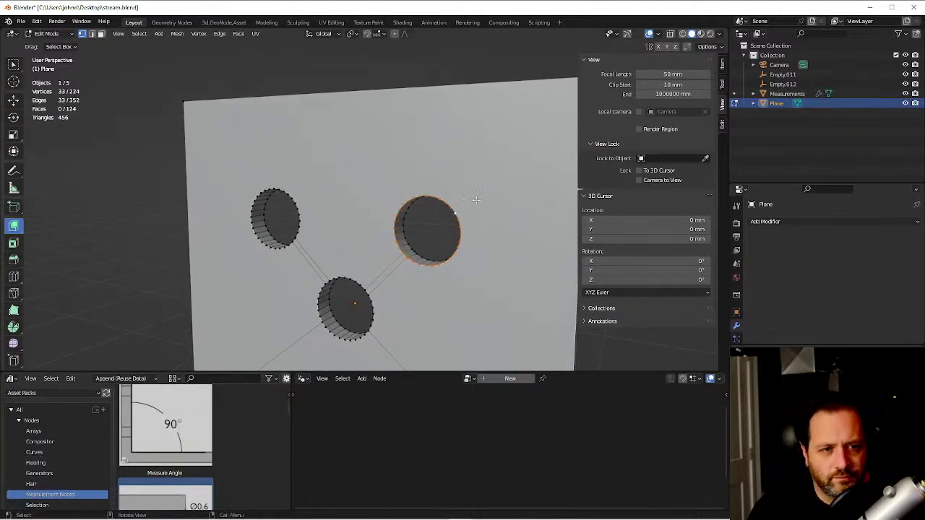
pyautogui.hotkey('shift', 's')
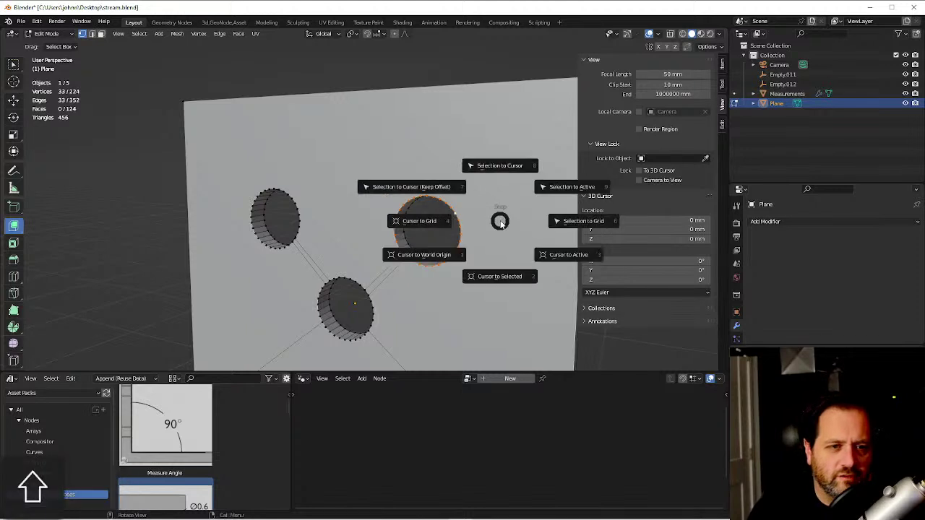
pyautogui.click(506, 277)
pyautogui.press('`')
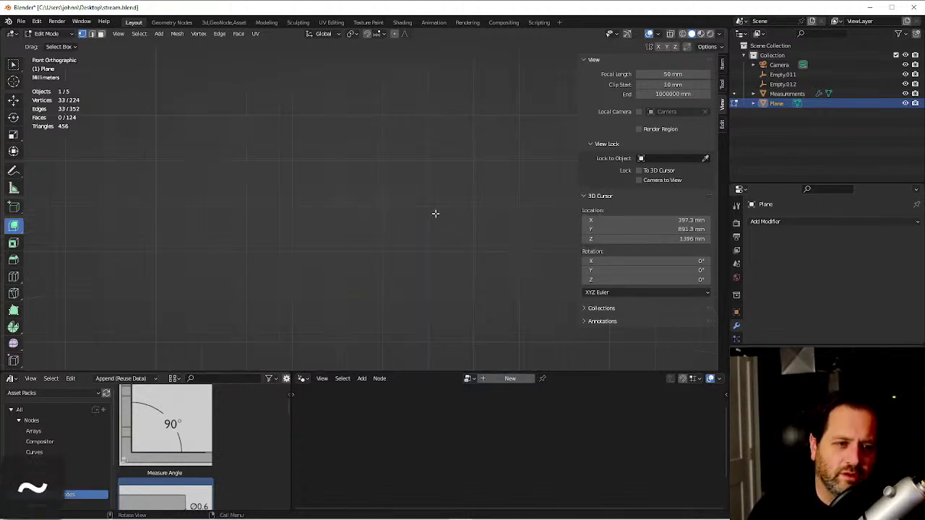
pyautogui.scroll(5, 429, 240)
pyautogui.moveTo(429, 239); pyautogui.dragTo(316, 214, button='middle')
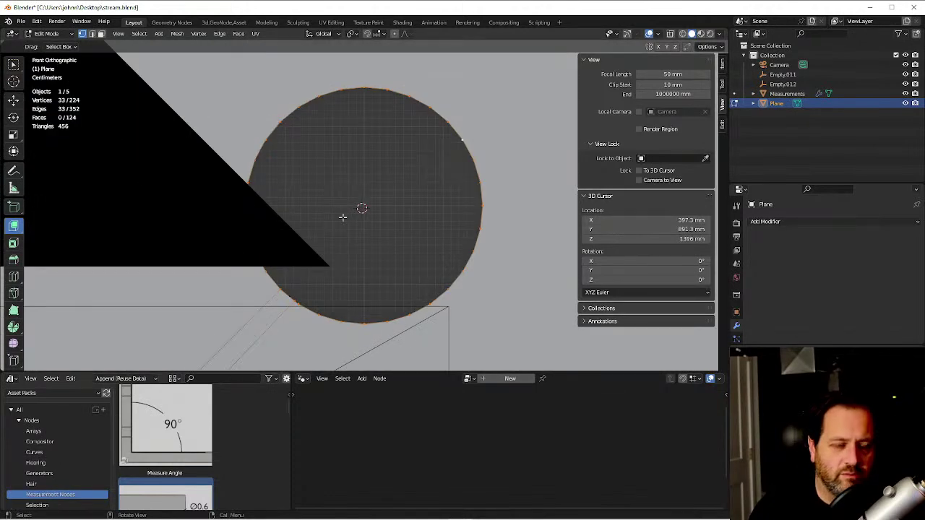
pyautogui.moveTo(492, 141); pyautogui.dragTo(434, 151, button='middle')
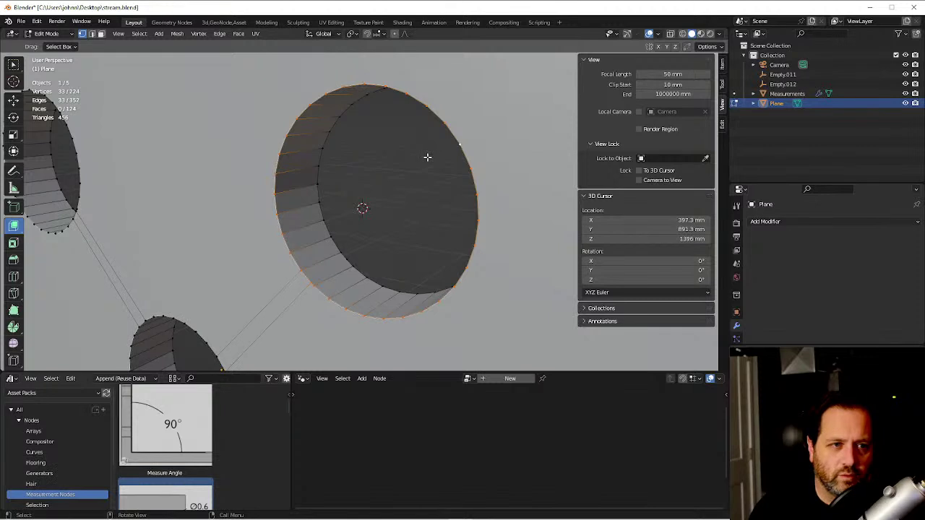
# In Object Mode, add a plain-axes empty at the upper-right hole's centre and scale it down to about 0.049.
pyautogui.press('`')
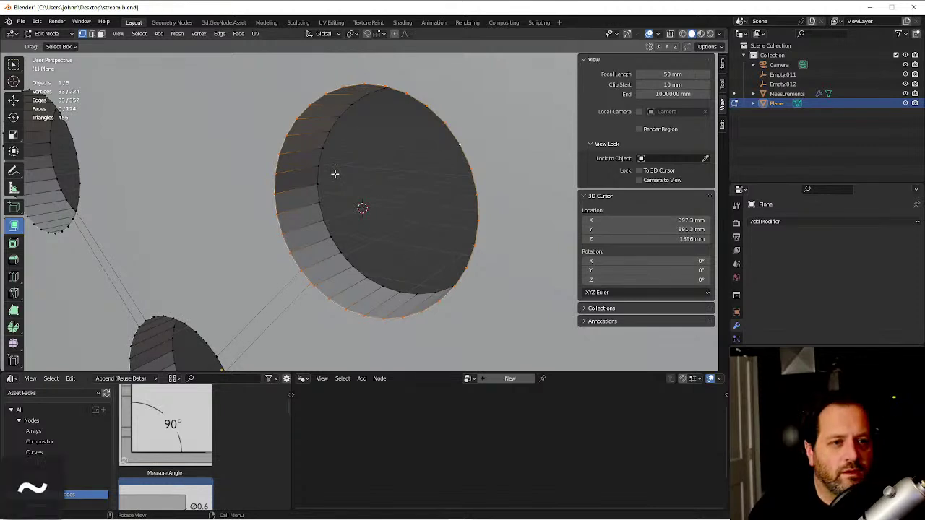
pyautogui.press('Tab')
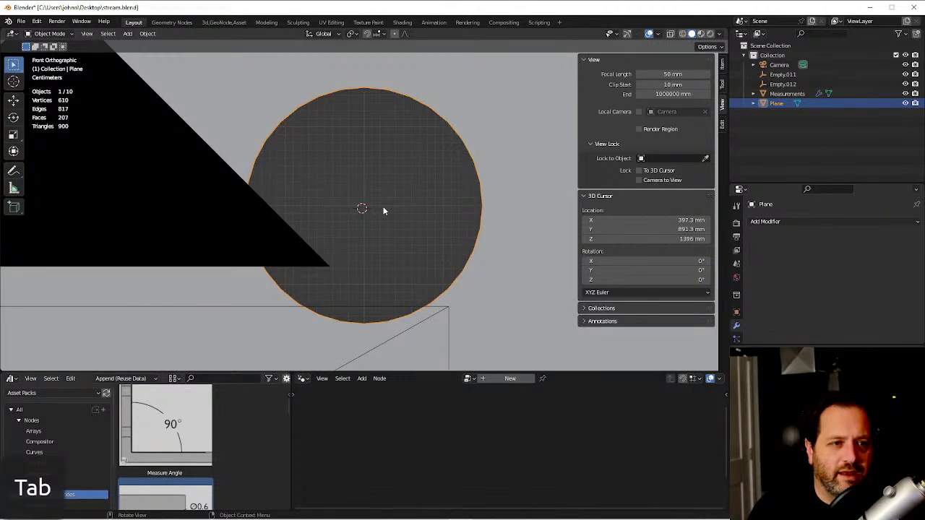
pyautogui.hotkey('shift', 's')
pyautogui.press('Escape')
pyautogui.hotkey('shift', 'a')
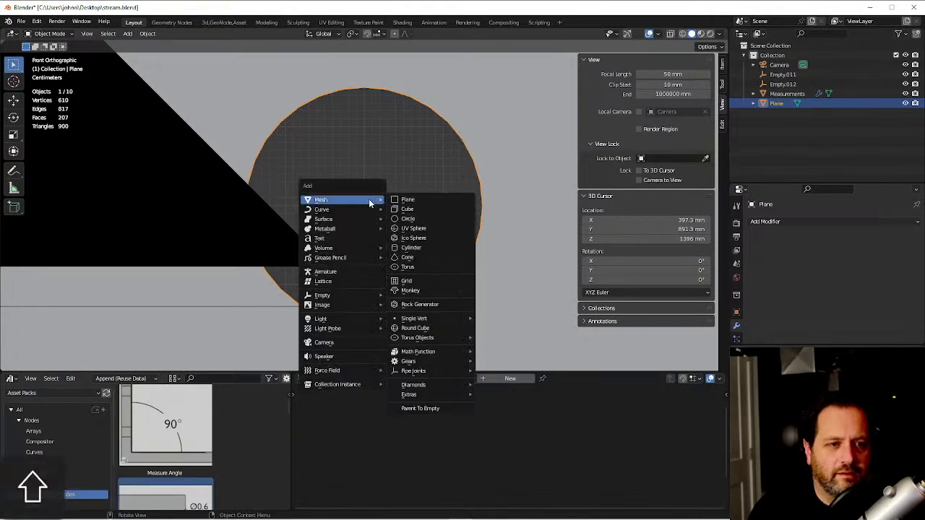
pyautogui.moveTo(353, 295)
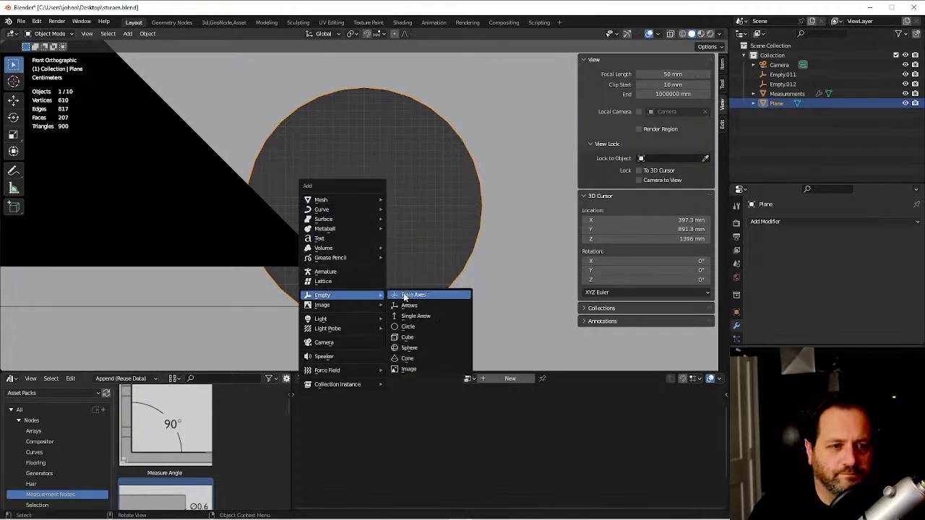
pyautogui.click(405, 295)
pyautogui.press('s')
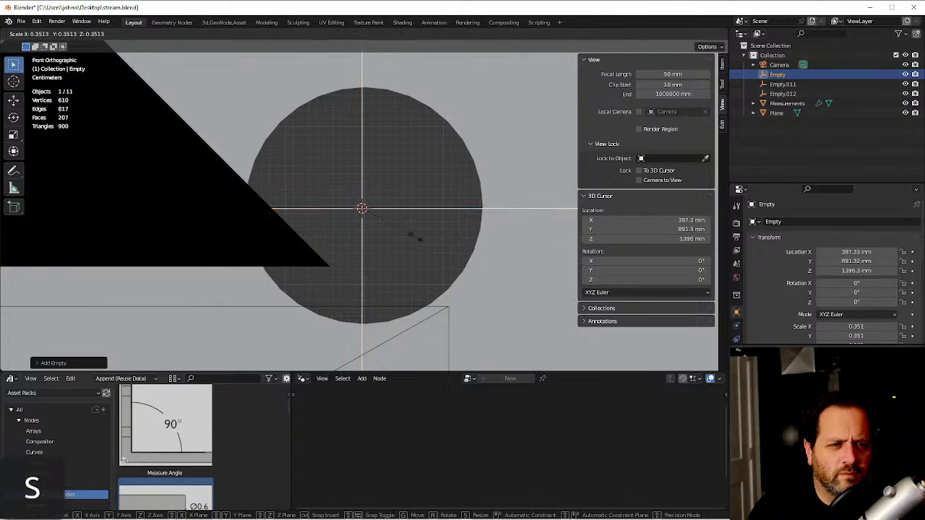
pyautogui.click(369, 218)
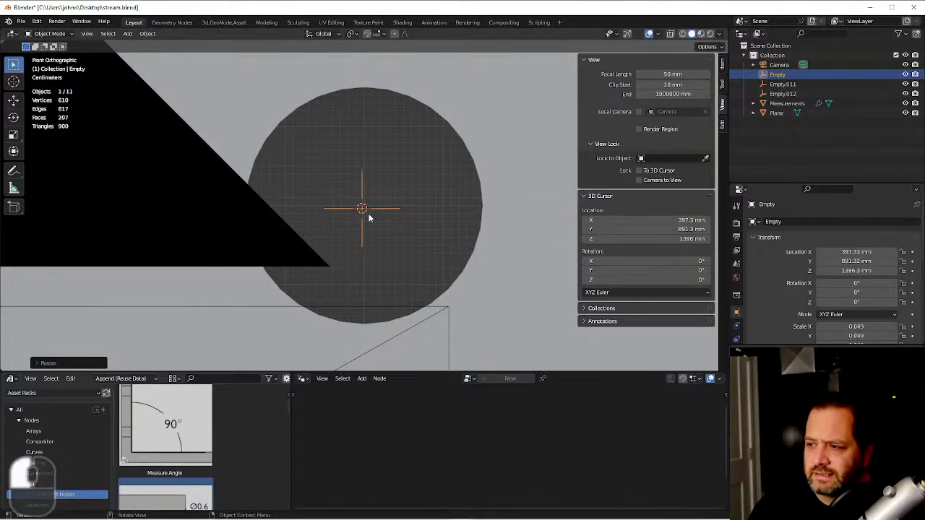
# Enter Edit Mode on the bracket and snap the 3D cursor to the selected vertex on the upper-right hole's front rim.
pyautogui.moveTo(359, 163); pyautogui.dragTo(481, 118, button='middle')
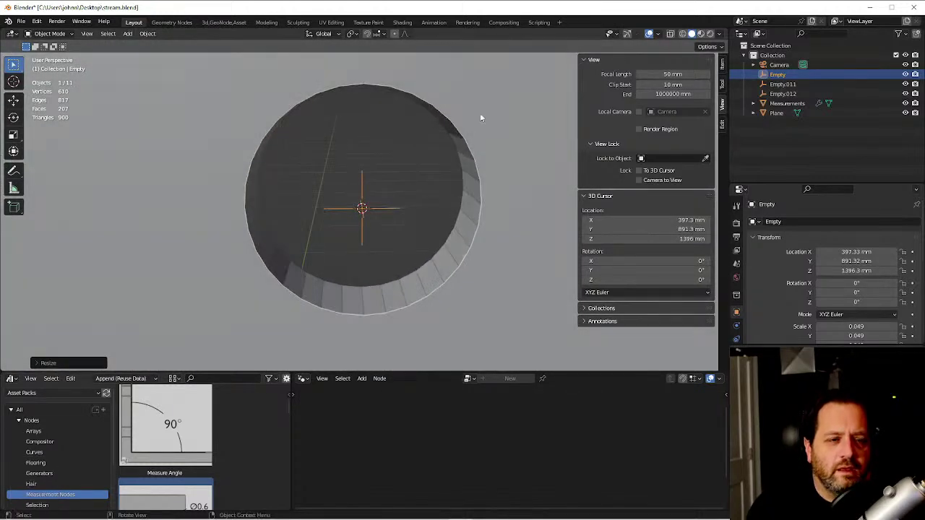
pyautogui.click(458, 128)
pyautogui.press('Tab')
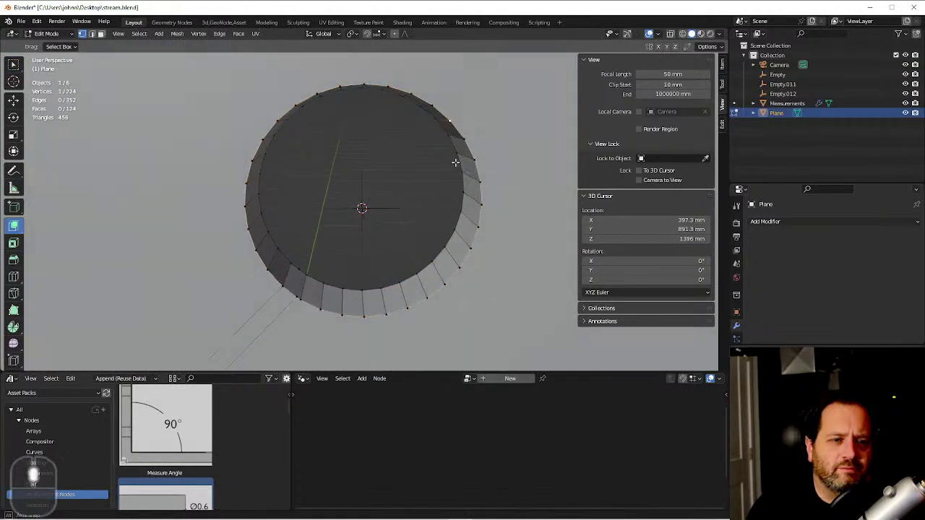
pyautogui.moveTo(457, 167); pyautogui.dragTo(444, 155, button='middle')
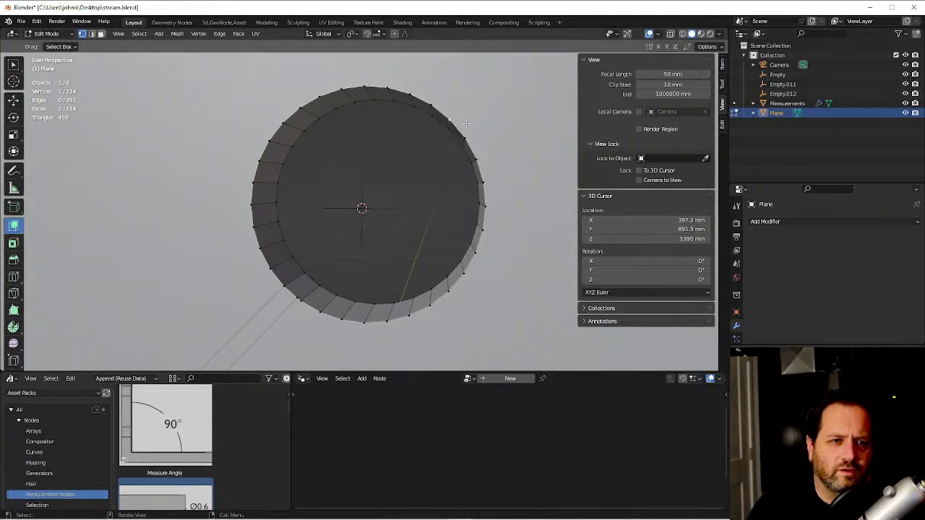
pyautogui.hotkey('shift', 's')
pyautogui.click(464, 175)
# Return to Object Mode and add a second plain-axes empty at the 3D cursor on the hole's rim.
pyautogui.press('Tab')
pyautogui.hotkey('shift', 's')
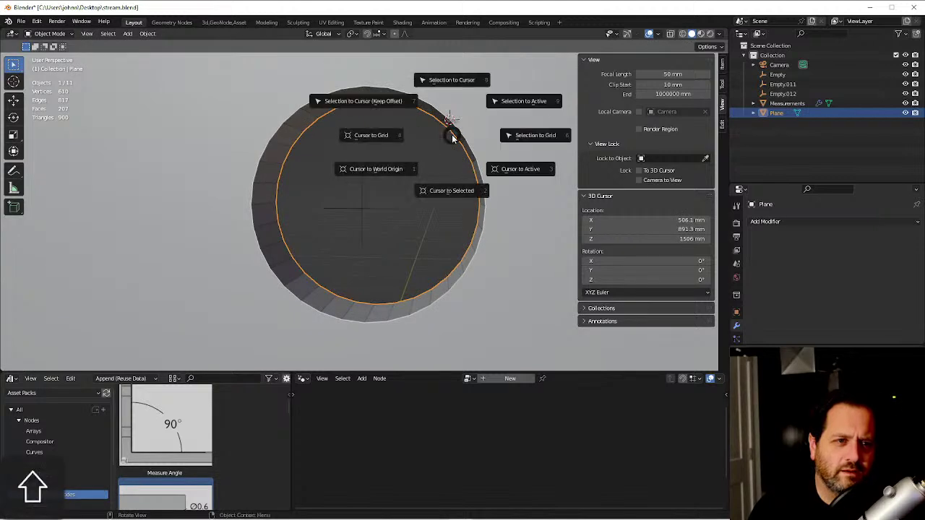
pyautogui.hotkey('shift', 'a')
pyautogui.moveTo(456, 138)
pyautogui.click(506, 138)
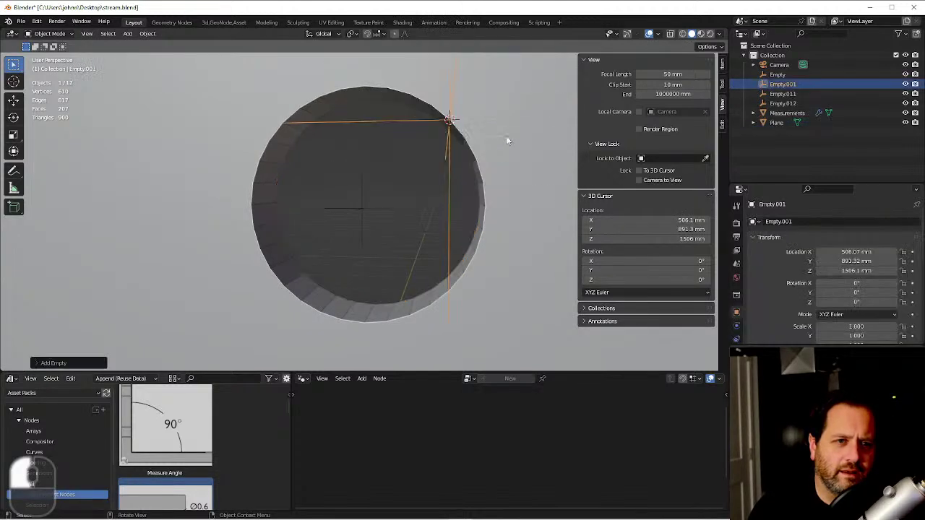
# Scale the empty on the hole's rim down to about 0.044 and view the bracket from the front.
pyautogui.press('s')
pyautogui.click(453, 124)
pyautogui.press('`')
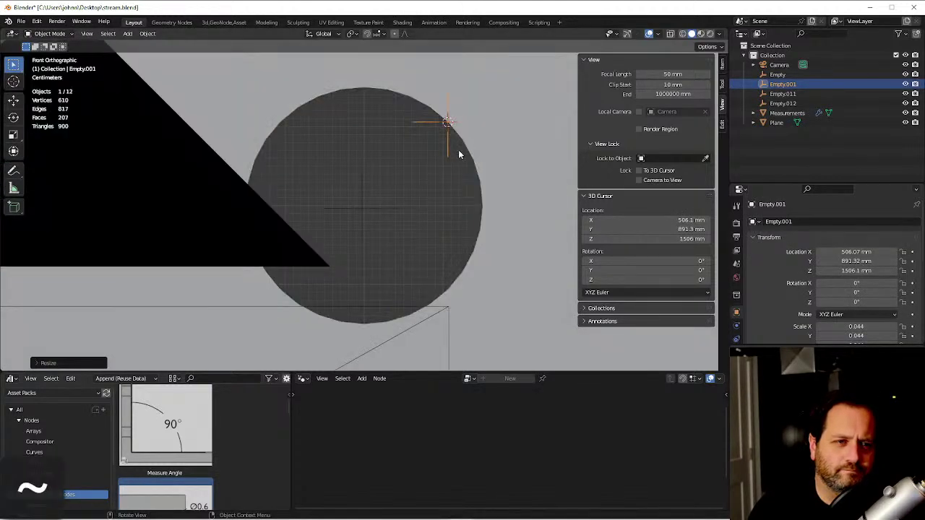
# Hide the camera that covers the holes in the front view.
pyautogui.click(325, 165)
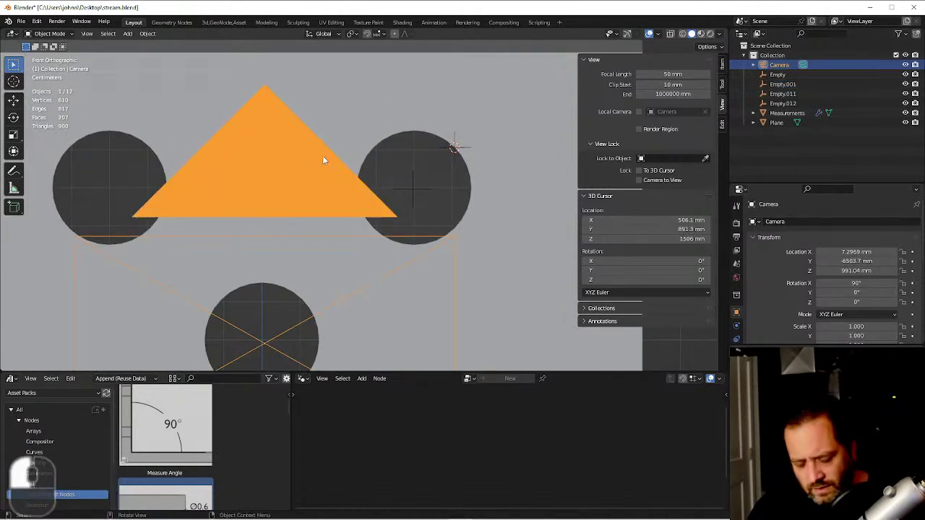
pyautogui.press('h')
pyautogui.keyDown('shift'); pyautogui.moveTo(331, 176); pyautogui.dragTo(361, 182, button='middle'); pyautogui.keyUp('shift')
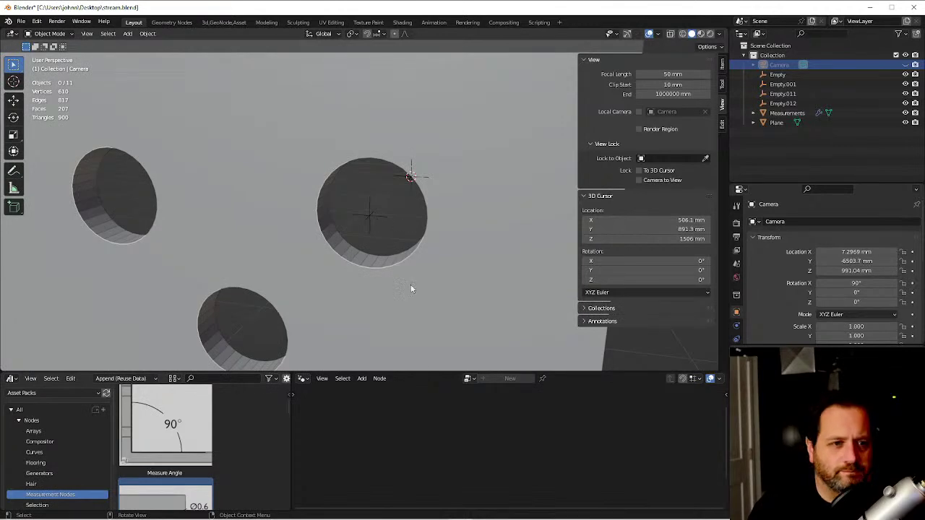
# On the Measurements object's Measure Circle Modifier node, assign the empty at the hole's centre as Centerpoint.
pyautogui.moveTo(424, 370); pyautogui.dragTo(398, 222)
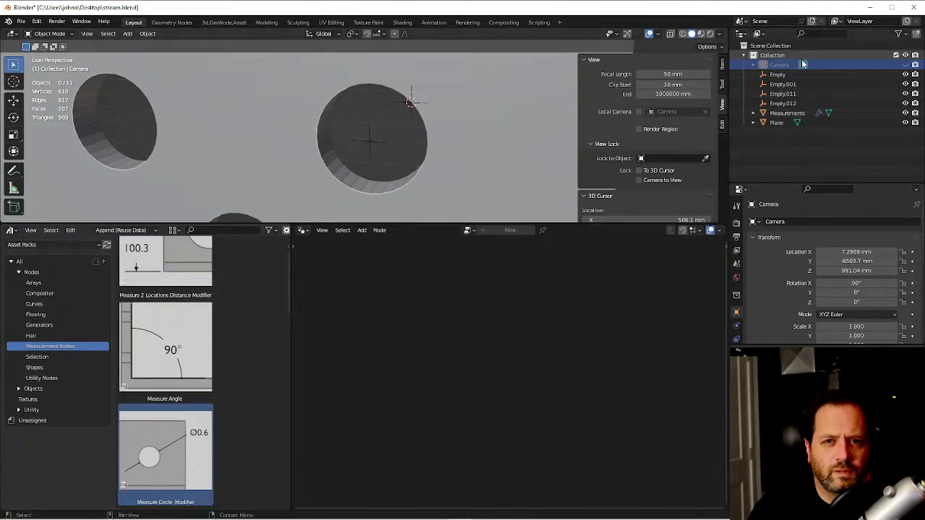
pyautogui.click(788, 113)
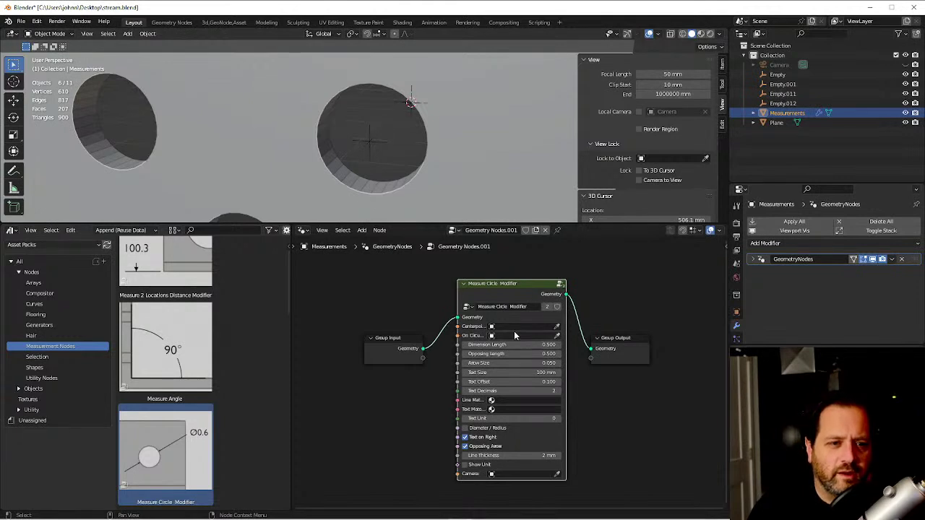
pyautogui.click(557, 326)
pyautogui.click(372, 144)
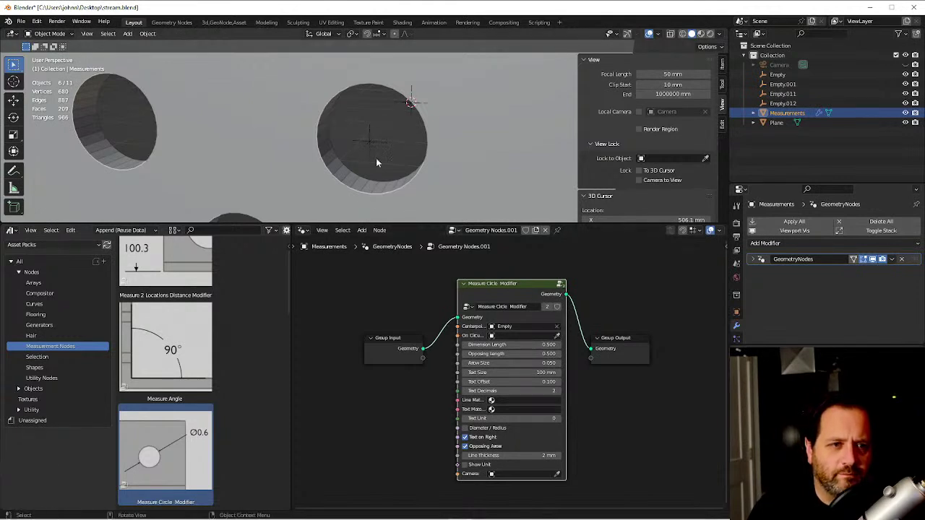
# Widen the Measure Circle Modifier node and reposition it and the Group Input node so the links and labels are clear.
pyautogui.click(557, 336)
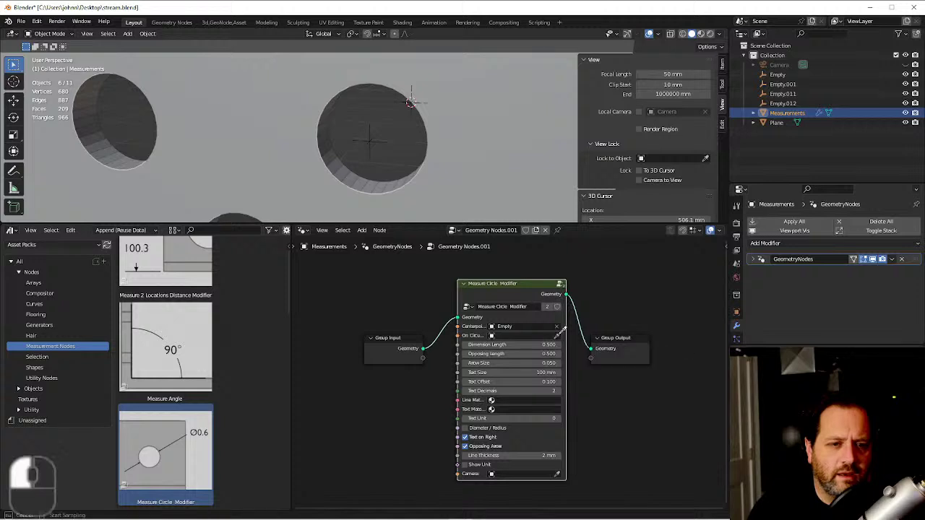
pyautogui.rightClick(515, 293)
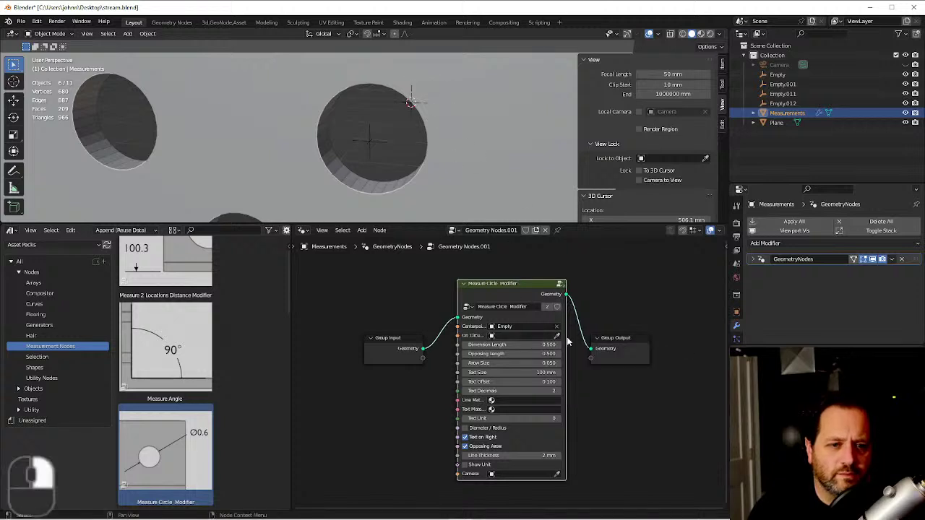
pyautogui.moveTo(568, 341); pyautogui.dragTo(637, 345)
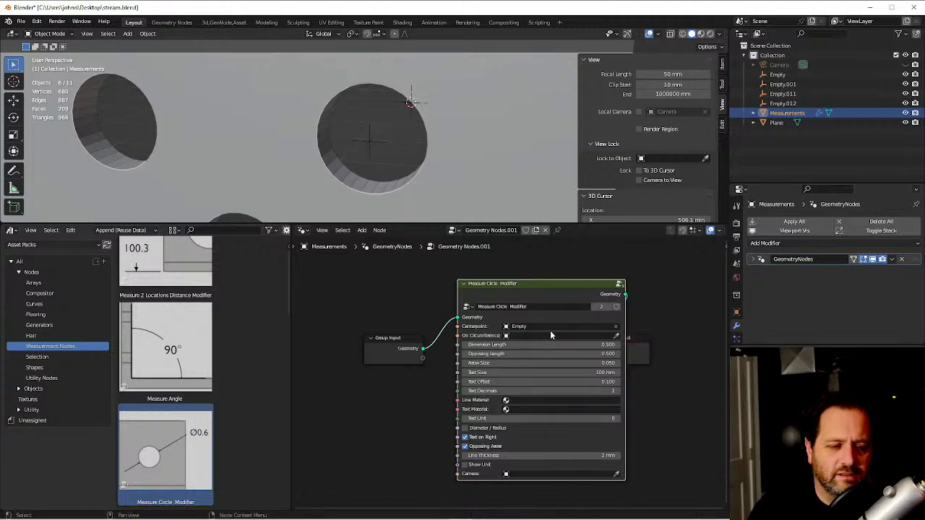
pyautogui.moveTo(395, 362); pyautogui.dragTo(323, 366)
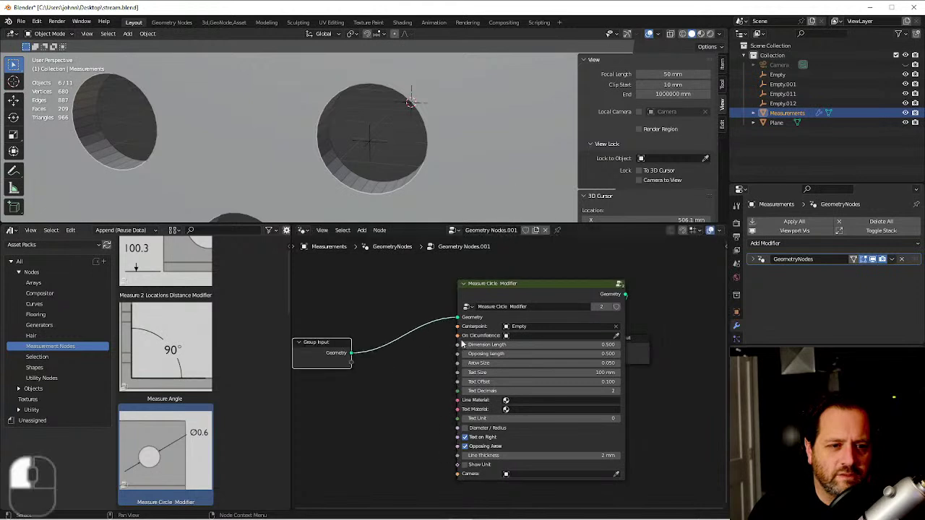
pyautogui.click(451, 296)
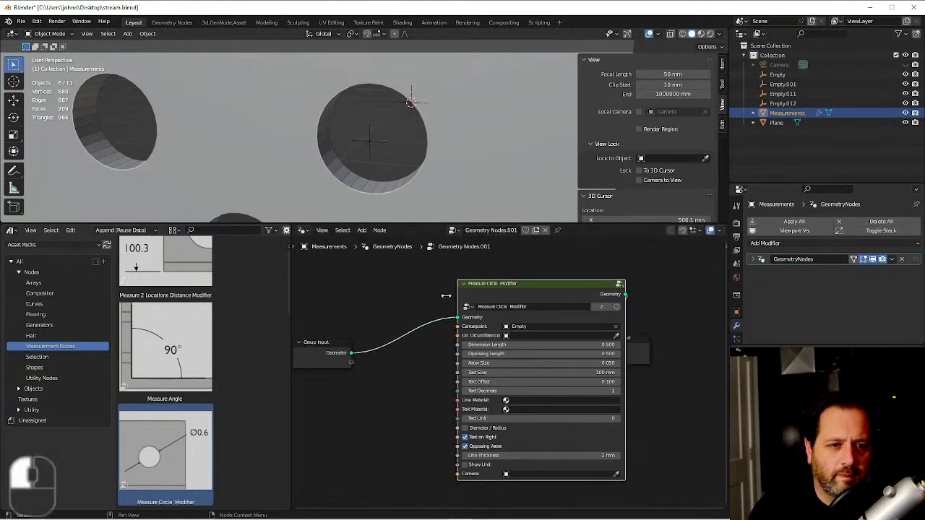
pyautogui.moveTo(516, 290); pyautogui.dragTo(460, 291)
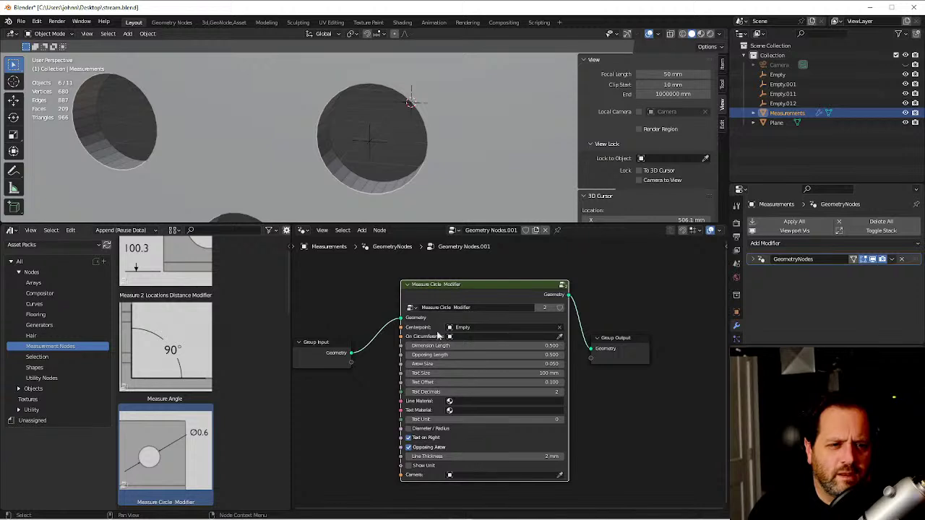
# Assign the empty on the hole's rim as the node's On Circumference object and check the dimension from the front.
pyautogui.click(560, 337)
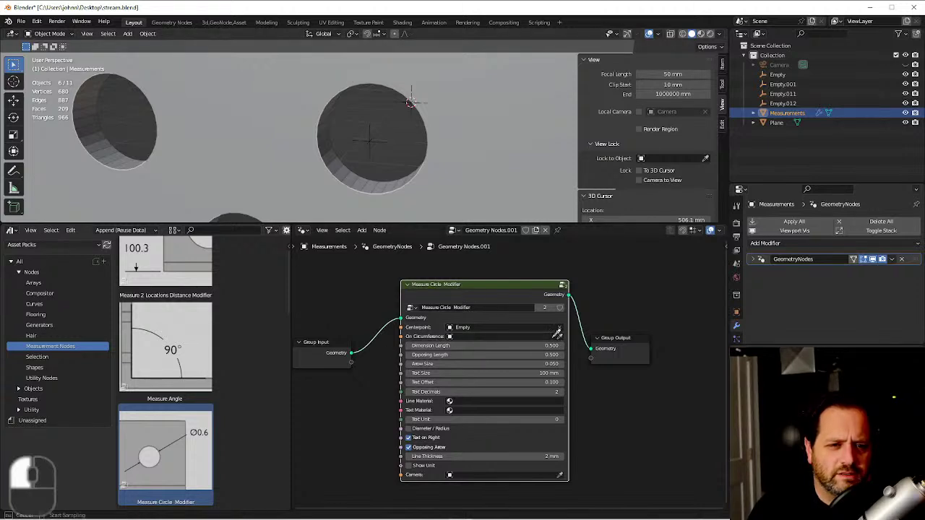
pyautogui.click(411, 100)
pyautogui.moveTo(410, 100)
pyautogui.mouseDown(button='middle')
pyautogui.moveTo(416, 151)
pyautogui.moveTo(423, 152)
pyautogui.moveTo(409, 137)
pyautogui.mouseUp(button='middle')
pyautogui.scroll(3, 410, 155)
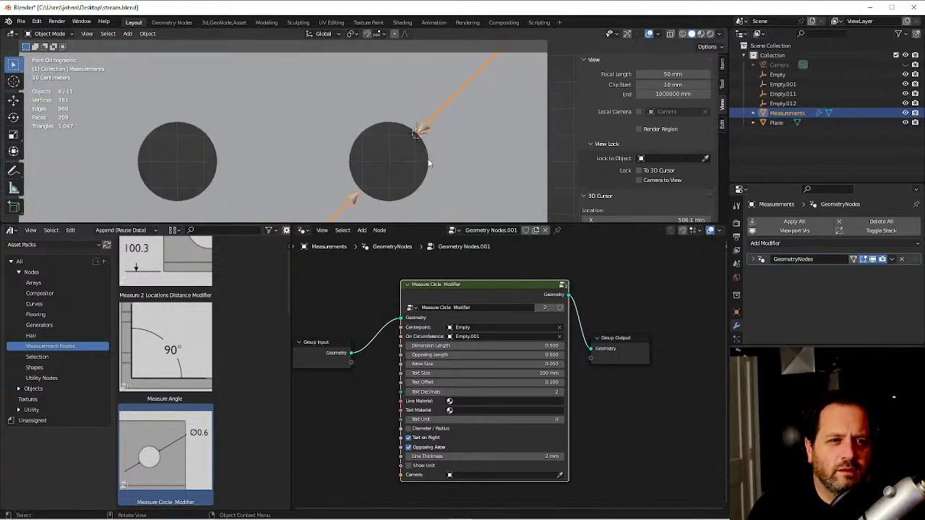
pyautogui.scroll(-3, 428, 159)
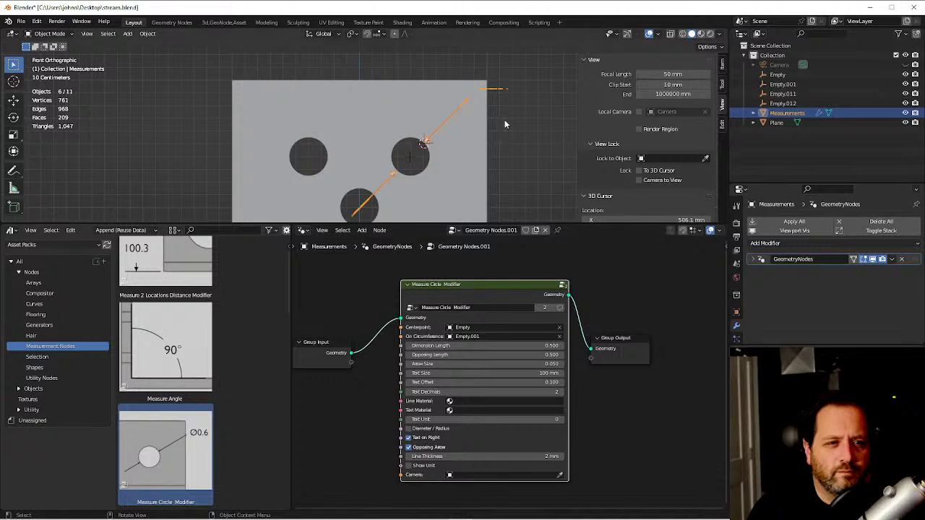
# Look through the scene camera and unhide the camera.
pyautogui.press('`')
pyautogui.click(457, 148)
pyautogui.keyDown('shift'); pyautogui.moveTo(457, 147); pyautogui.dragTo(497, 117, button='middle'); pyautogui.keyUp('shift')
pyautogui.click(499, 124)
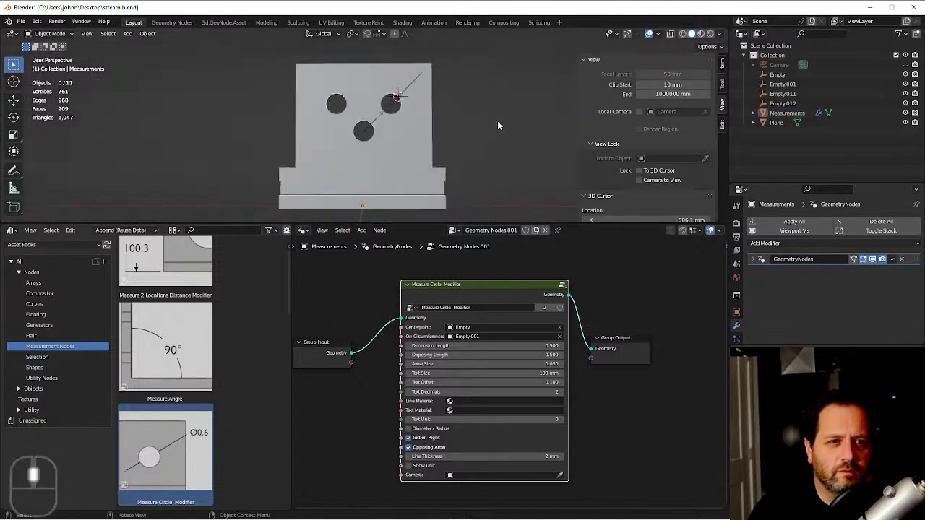
pyautogui.press('`')
pyautogui.click(506, 126)
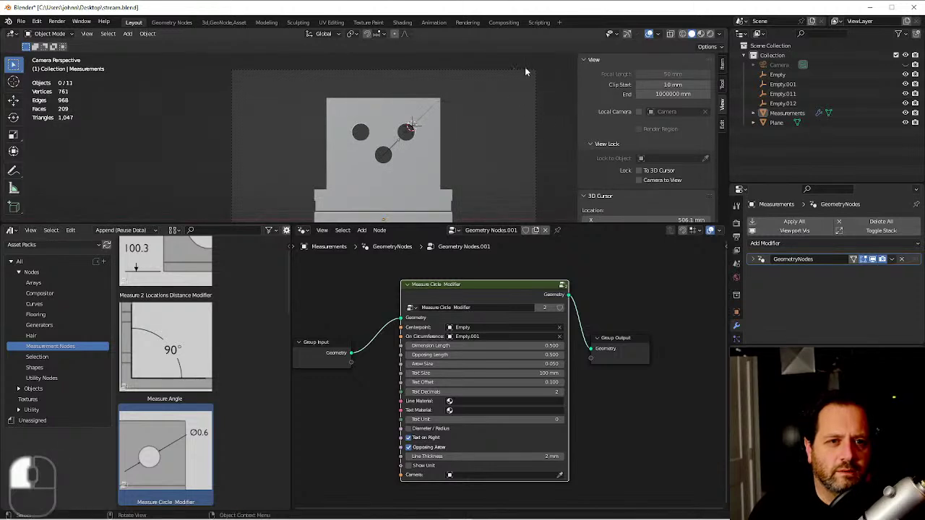
pyautogui.hotkey('alt', 'h')
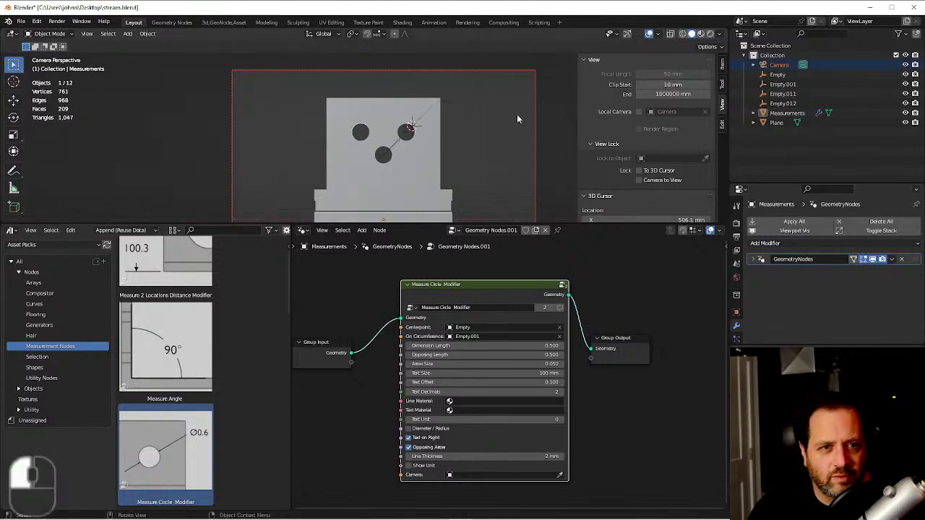
# Move the camera closer to the bracket, to about X 254 mm, Y -3929 mm, Z 1485 mm, and enlarge the 3D viewport.
pyautogui.click(809, 65)
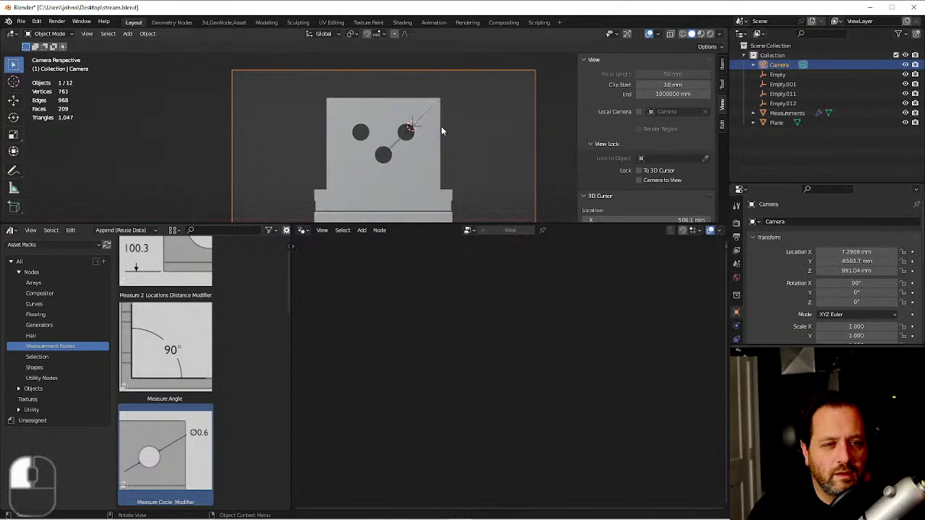
pyautogui.press('g')
pyautogui.click(437, 62)
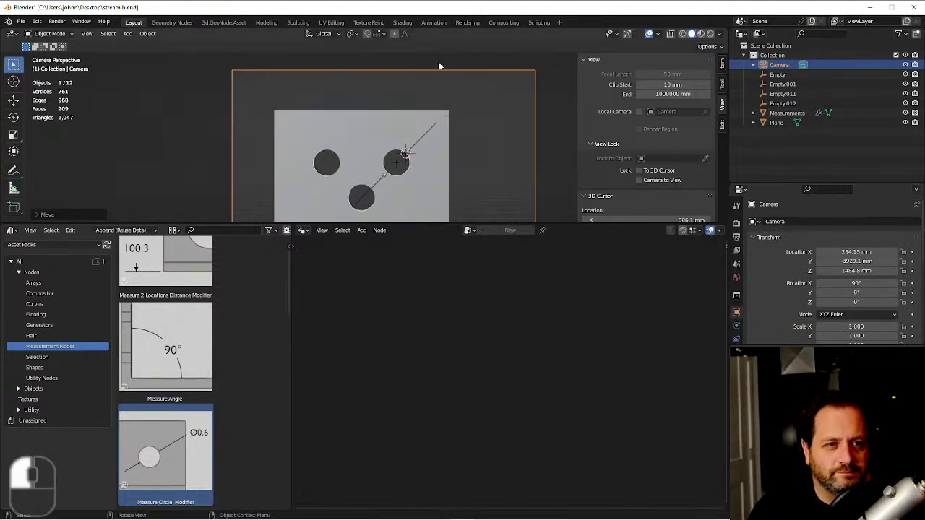
pyautogui.moveTo(441, 224); pyautogui.dragTo(440, 304)
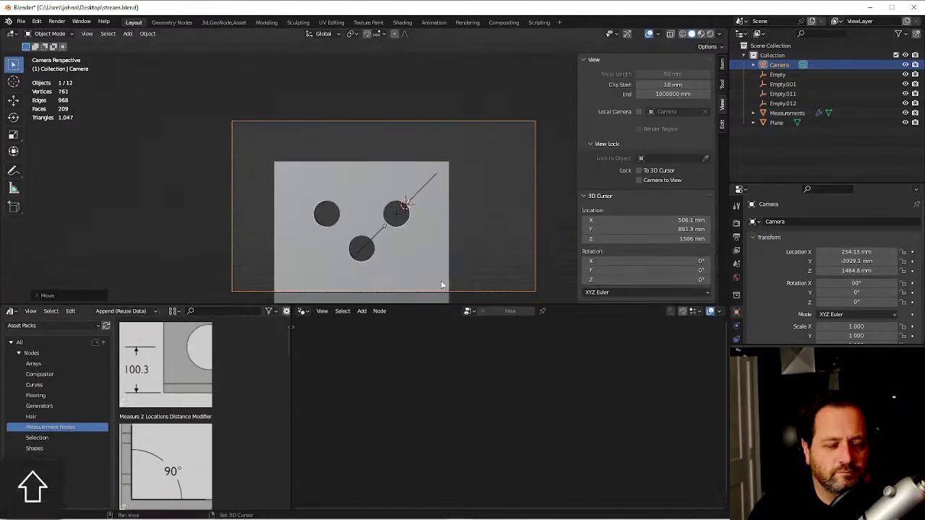
pyautogui.keyDown('shift'); pyautogui.moveTo(443, 260); pyautogui.dragTo(454, 208, button='middle'); pyautogui.keyUp('shift')
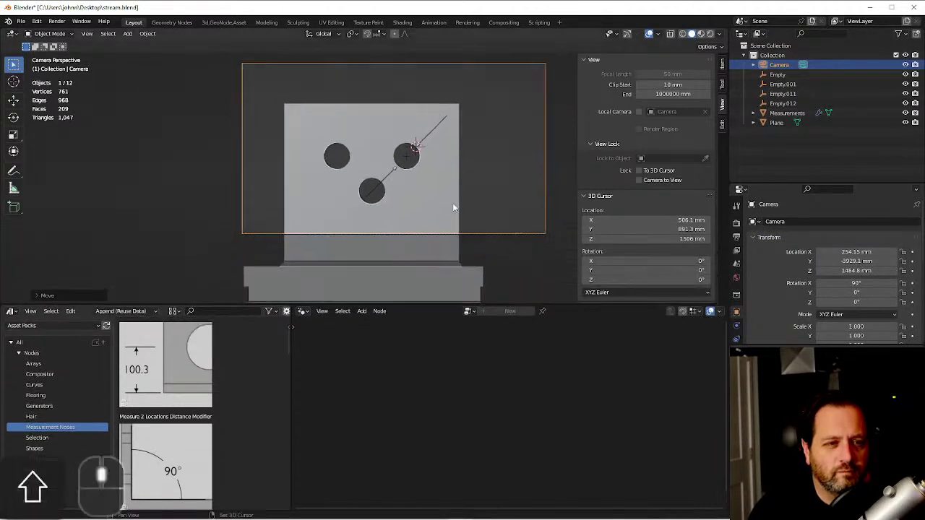
# Set the Measure Circle Modifier node's Camera input on the Measurements object to the scene camera.
pyautogui.click(394, 168)
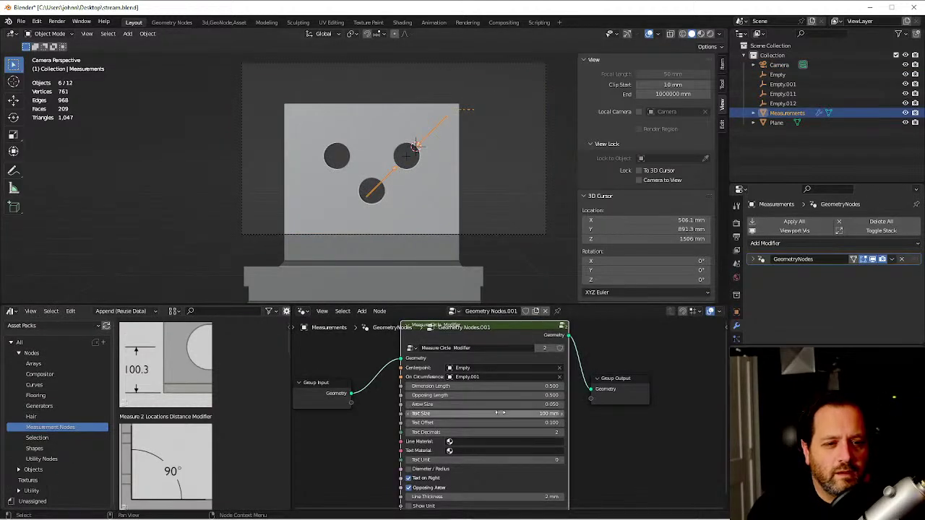
pyautogui.scroll(-1, 480, 459)
pyautogui.keyDown('shift'); pyautogui.moveTo(480, 460); pyautogui.dragTo(469, 444, button='middle'); pyautogui.keyUp('shift')
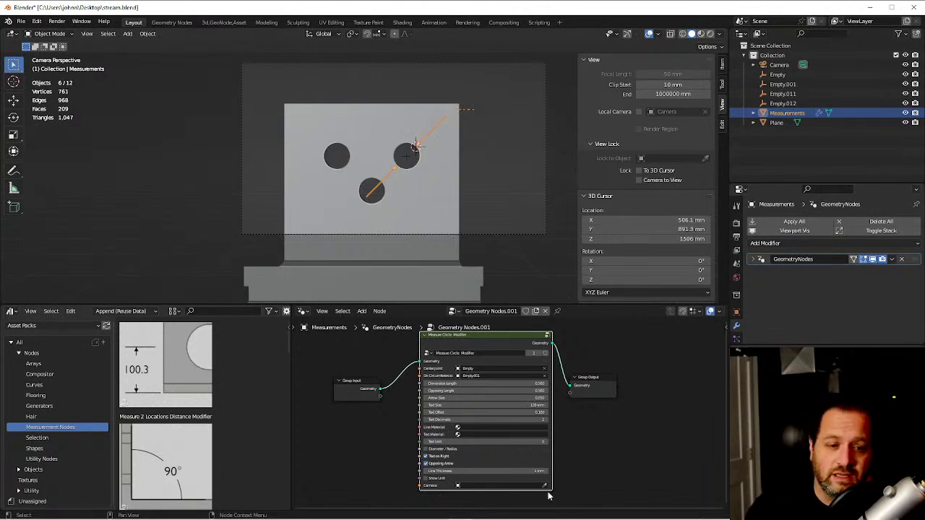
pyautogui.click(503, 487)
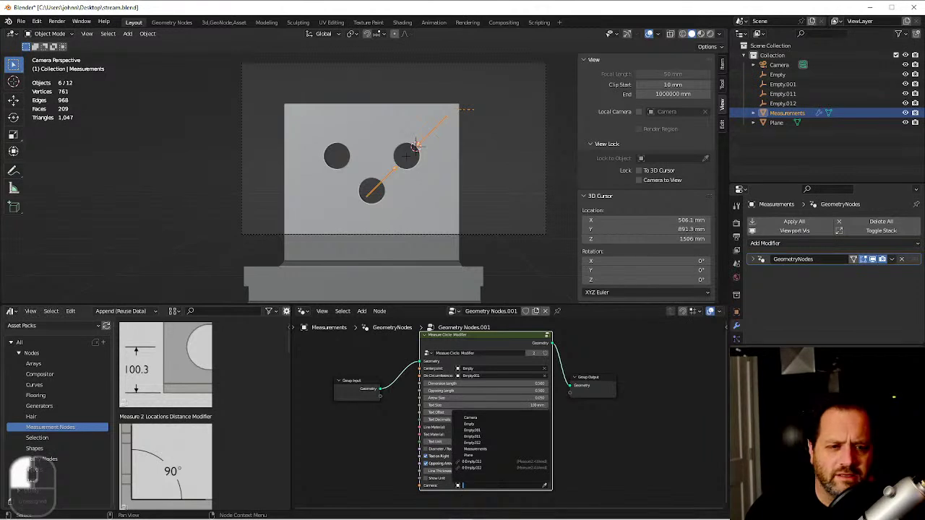
pyautogui.click(482, 424)
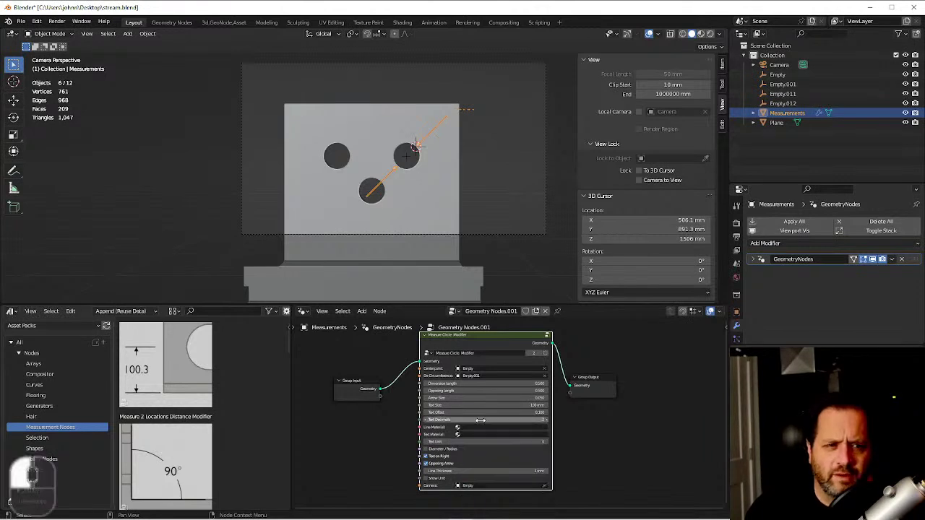
pyautogui.click(480, 487)
pyautogui.click(470, 418)
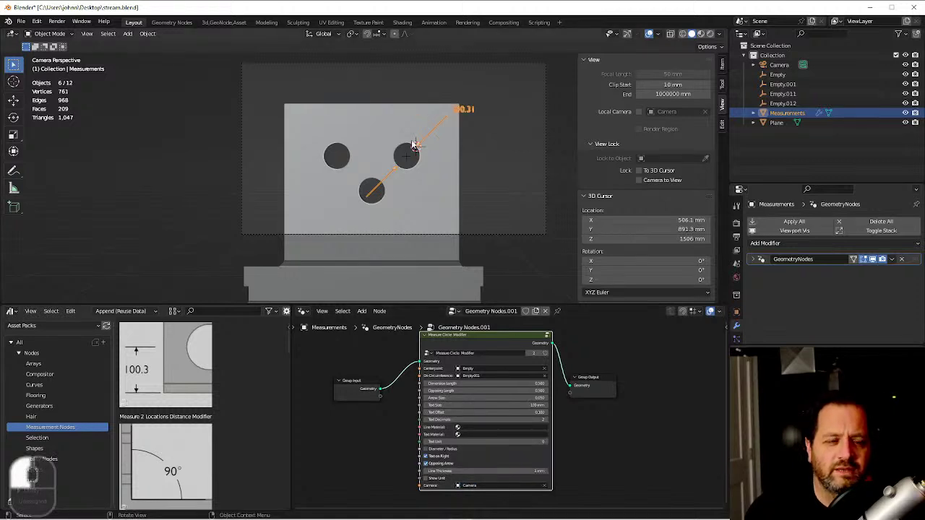
# Set the circle dimension's Dimension Length to 0.740 and its Opposing Length to 0.250.
pyautogui.scroll(5, 463, 130)
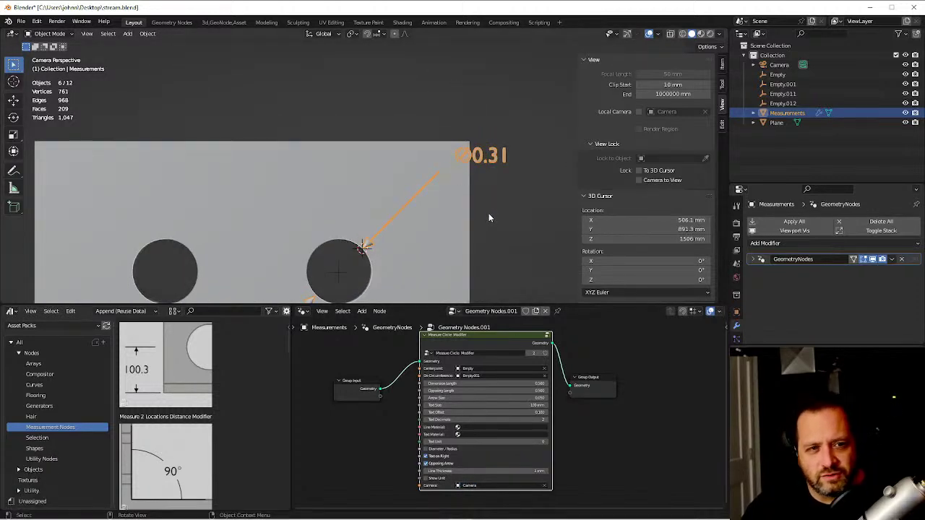
pyautogui.scroll(-4, 469, 152)
pyautogui.scroll(-2, 486, 127)
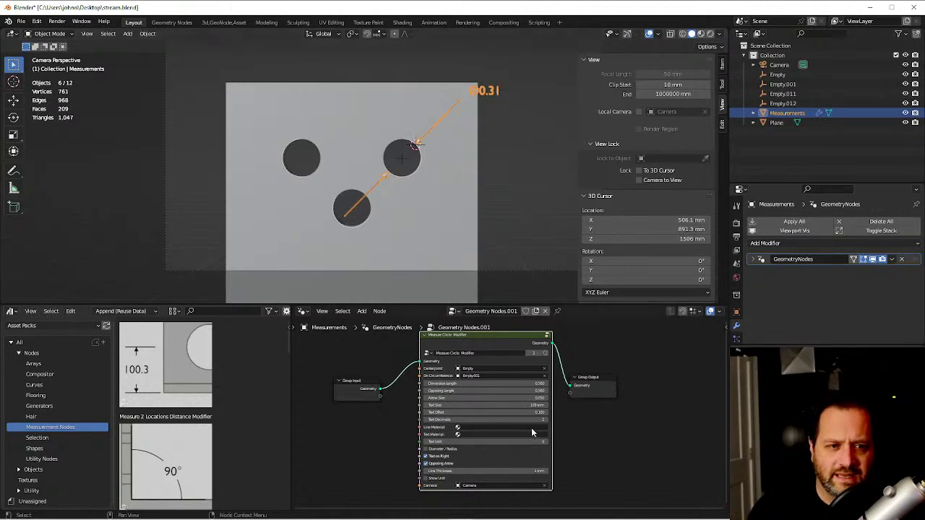
pyautogui.scroll(3, 532, 433)
pyautogui.keyDown('shift'); pyautogui.moveTo(533, 434); pyautogui.dragTo(580, 391, button='middle'); pyautogui.keyUp('shift')
pyautogui.moveTo(516, 337); pyautogui.dragTo(499, 349)
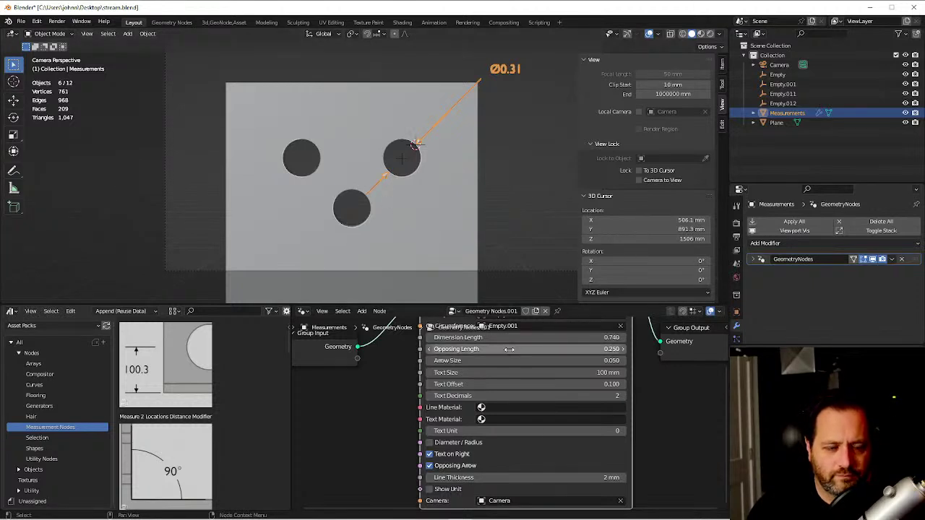
# Set the dimension's Text Size to 110 mm, Text Offset to 0.040 and Text Decimals to 3.
pyautogui.moveTo(509, 372)
pyautogui.keyDown('shift'); pyautogui.mouseDown()
pyautogui.moveTo(543, 384)
pyautogui.moveTo(511, 385)
pyautogui.mouseUp(); pyautogui.keyUp('shift')
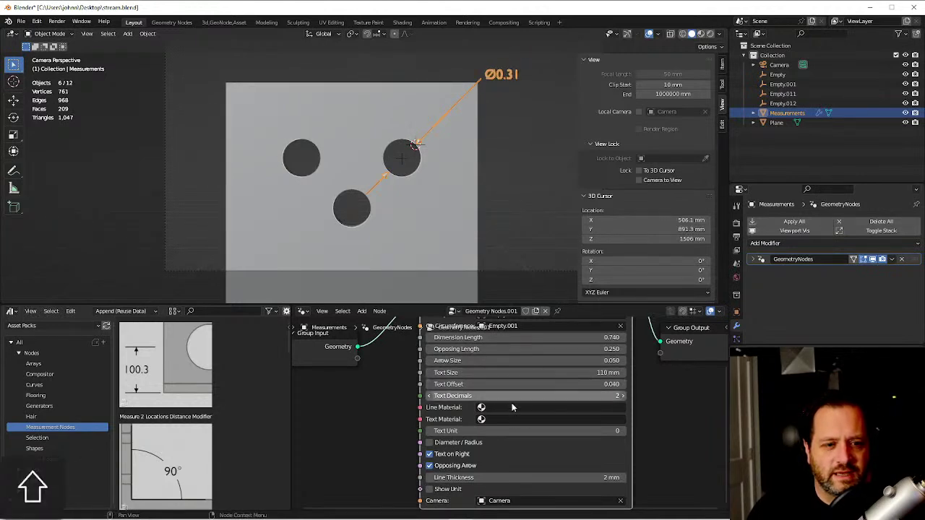
pyautogui.click(623, 396)
pyautogui.click(623, 396)
pyautogui.click(623, 395)
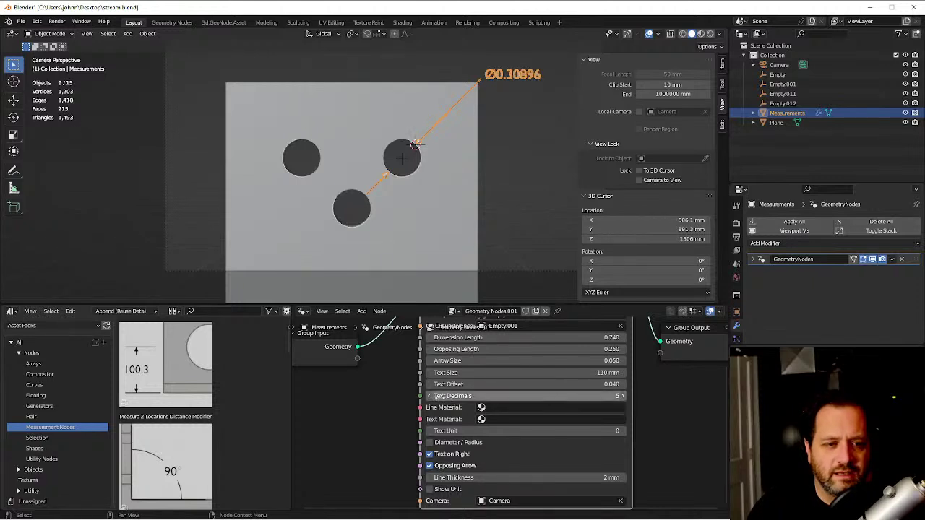
pyautogui.click(430, 396)
pyautogui.click(430, 396)
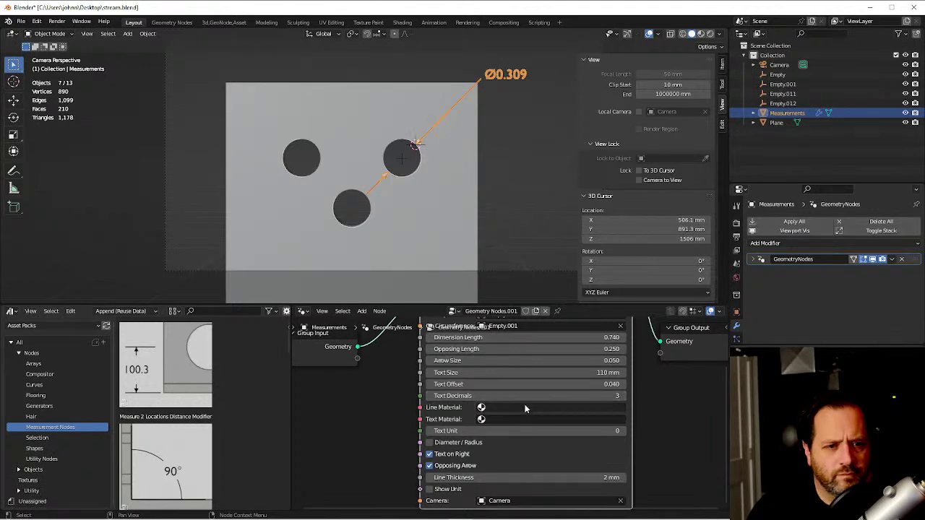
# Create a new material on the Measurements object.
pyautogui.click(758, 293)
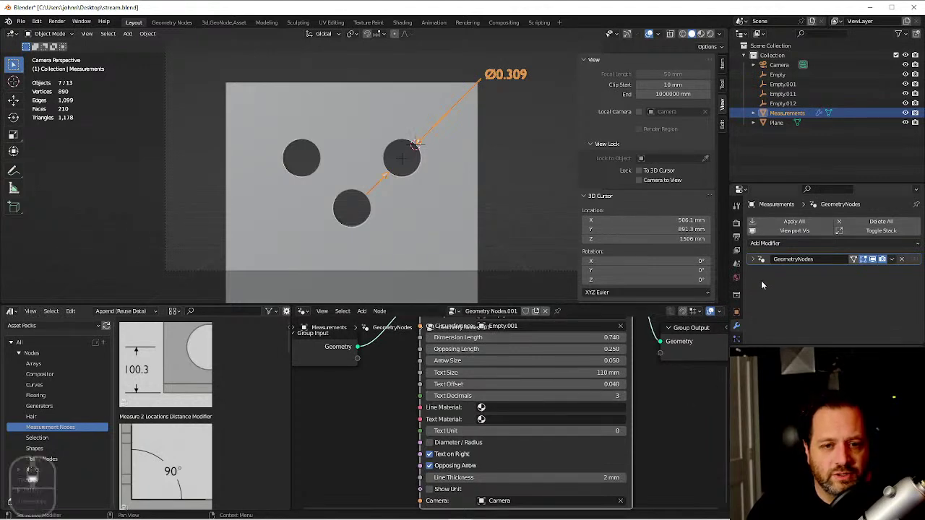
pyautogui.click(736, 258)
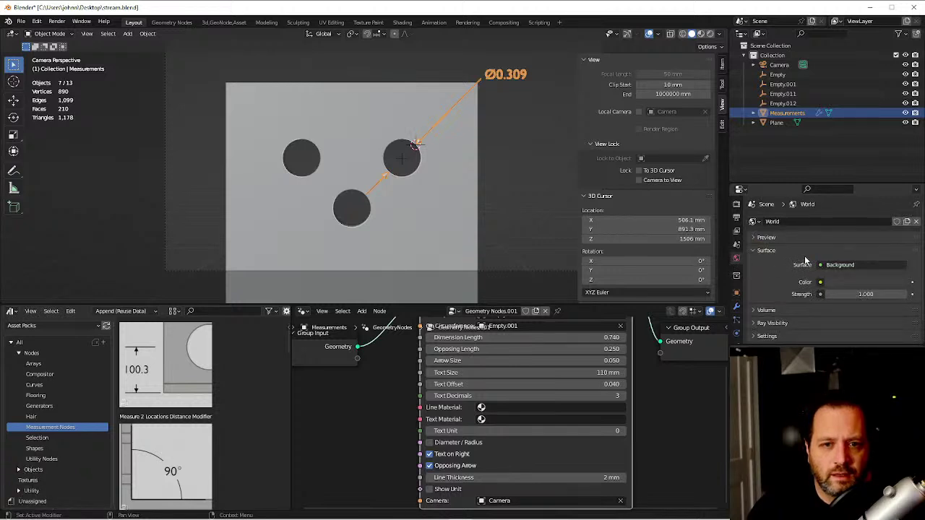
pyautogui.scroll(-3, 749, 270)
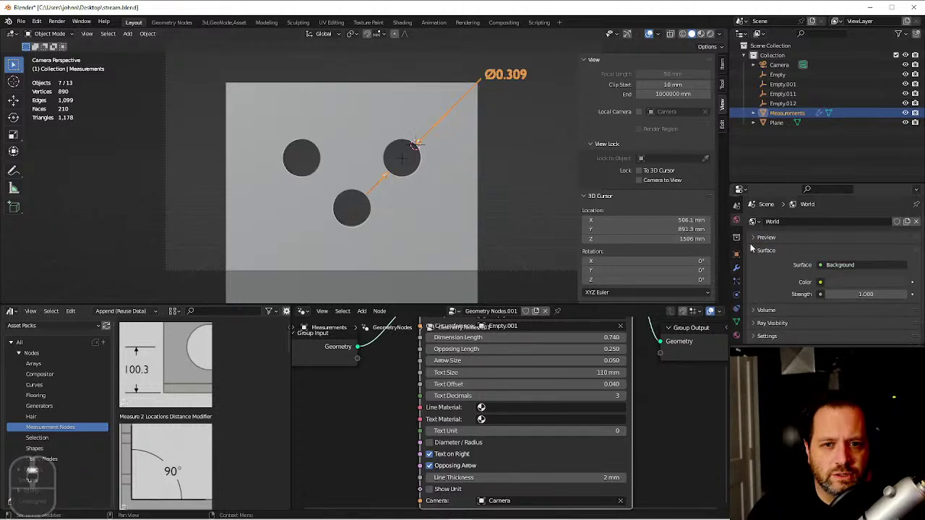
pyautogui.click(737, 334)
pyautogui.click(800, 261)
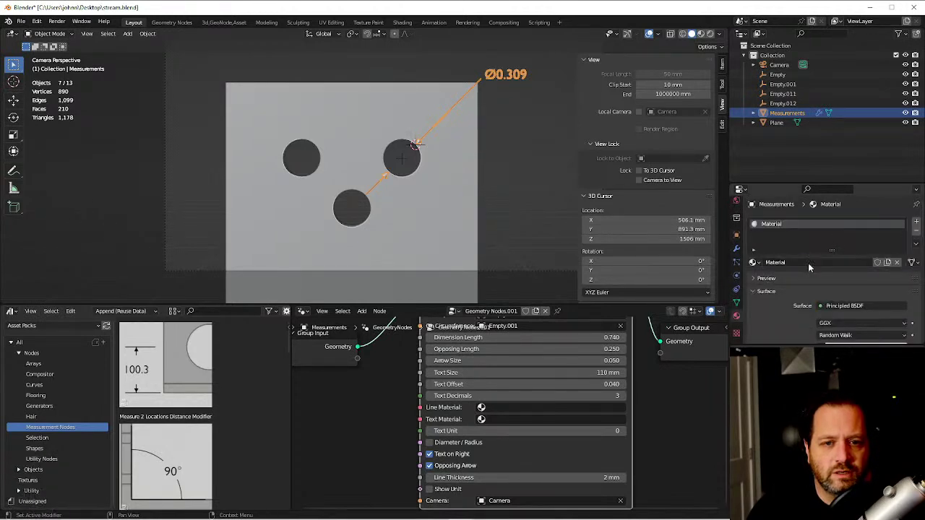
# Switch to the Shading workspace and delete the Principled BSDF node from the Measurements material.
pyautogui.click(403, 22)
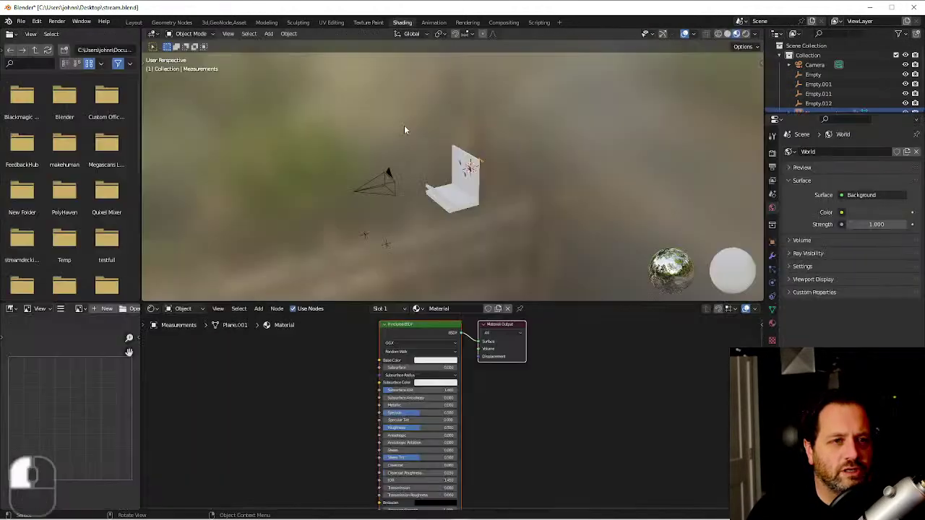
pyautogui.click(430, 326)
pyautogui.press('x')
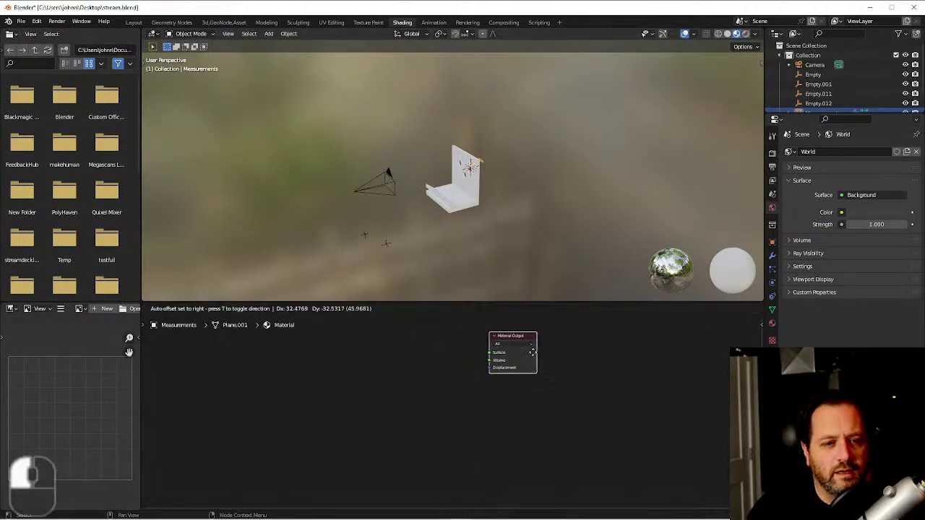
pyautogui.scroll(3, 428, 379)
pyautogui.moveTo(467, 368); pyautogui.dragTo(443, 326, button='middle')
# Add an RGB input node in front of the Material Output node.
pyautogui.hotkey('shift', 'a')
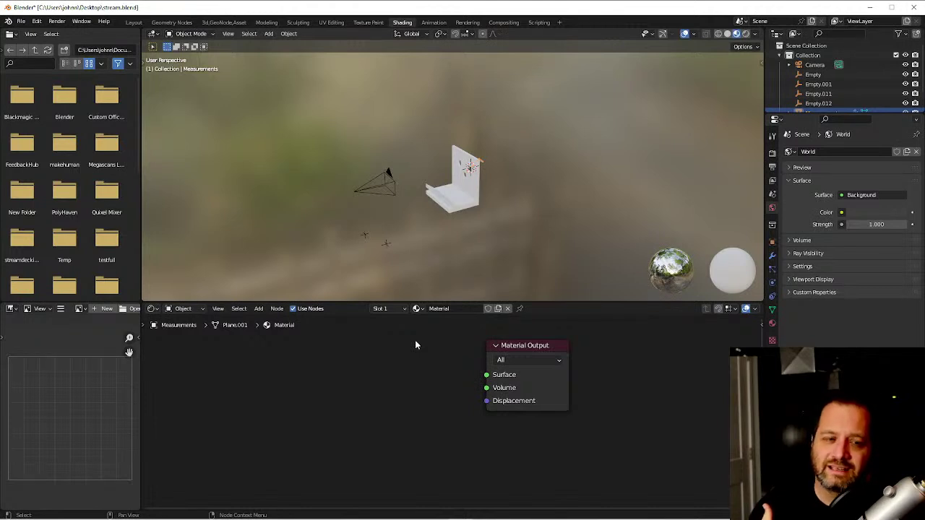
pyautogui.scroll(-1, 413, 356)
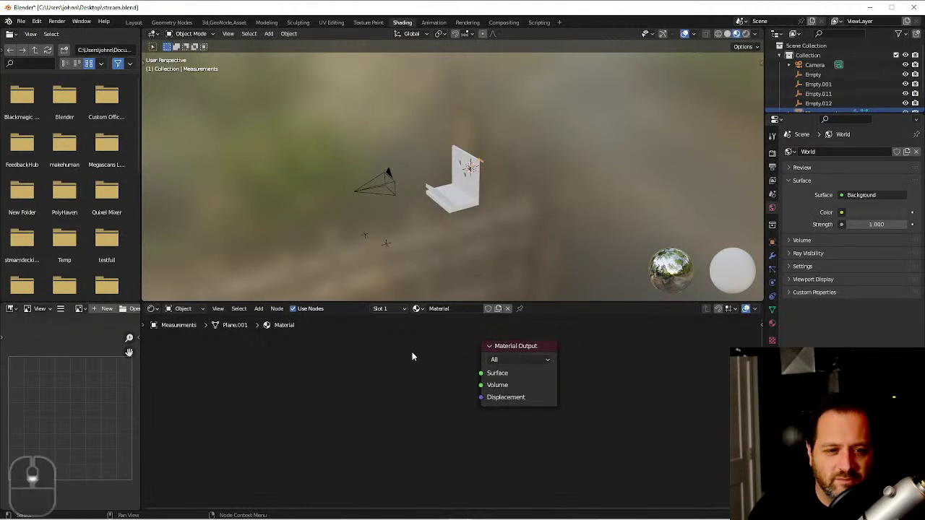
pyautogui.hotkey('shift', 'a')
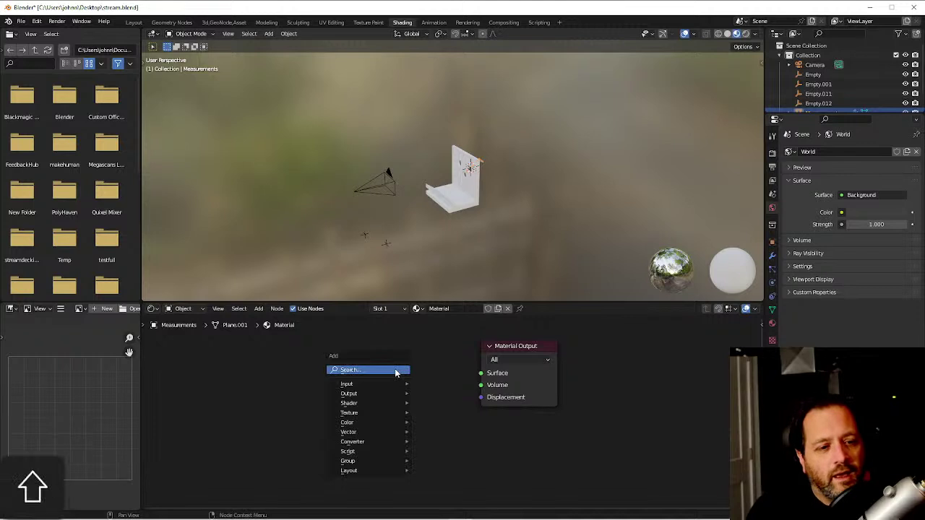
pyautogui.click(384, 385)
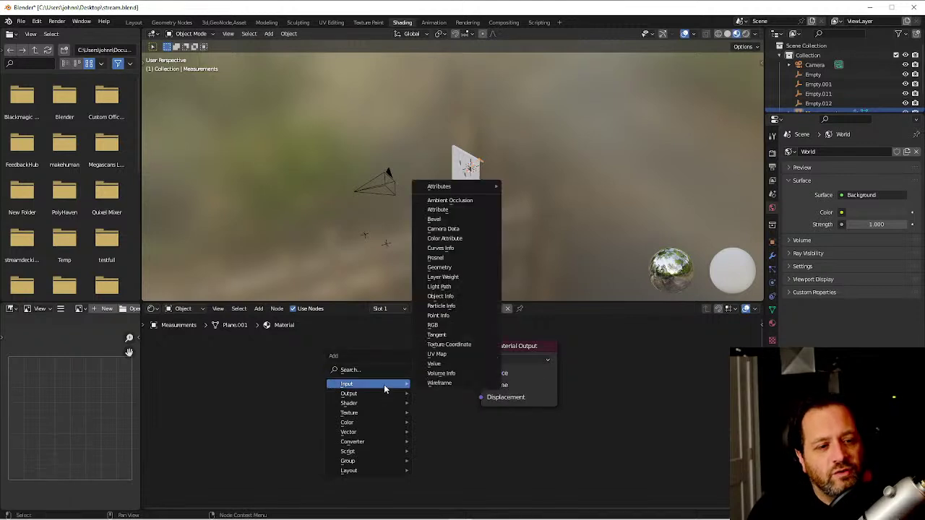
pyautogui.click(434, 326)
pyautogui.click(408, 334)
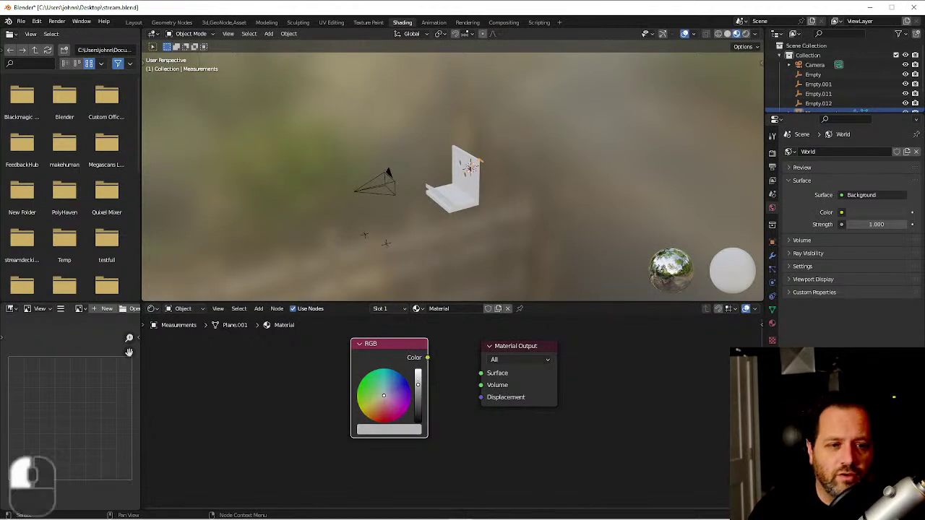
# Connect the RGB node's Color to the Material Output's Surface, set the colour to black, and show the dimension through the camera.
pyautogui.moveTo(419, 373); pyautogui.dragTo(418, 426)
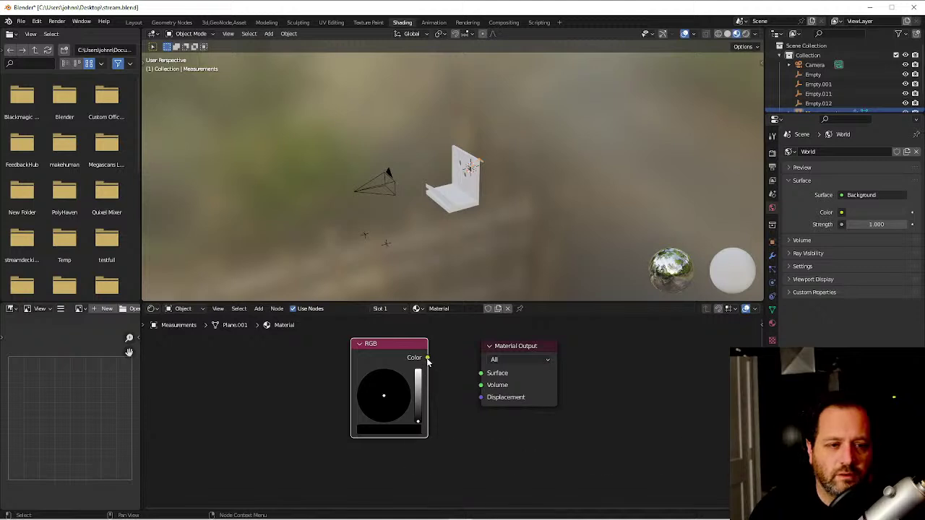
pyautogui.moveTo(418, 397); pyautogui.dragTo(383, 399)
pyautogui.moveTo(427, 358); pyautogui.dragTo(481, 374)
pyautogui.moveTo(416, 389); pyautogui.dragTo(417, 370)
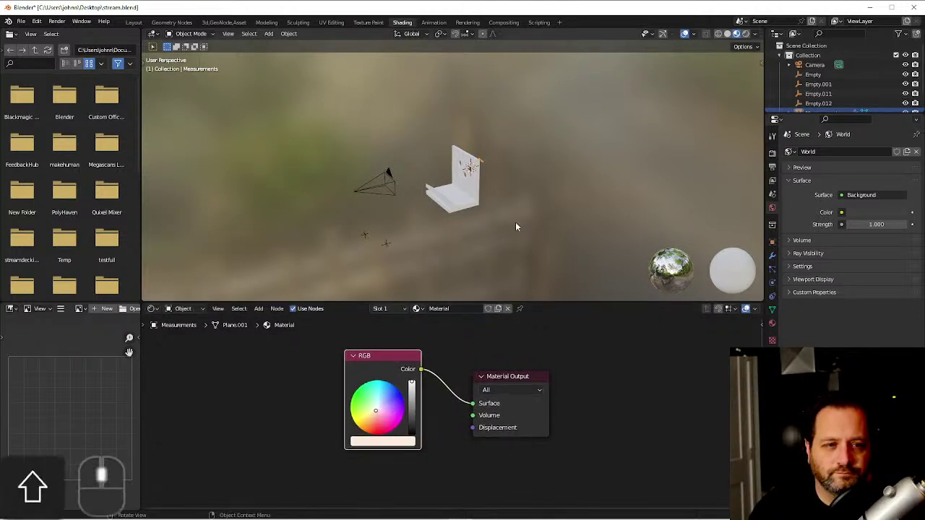
pyautogui.press('KP_0')
pyautogui.scroll(4, 575, 119)
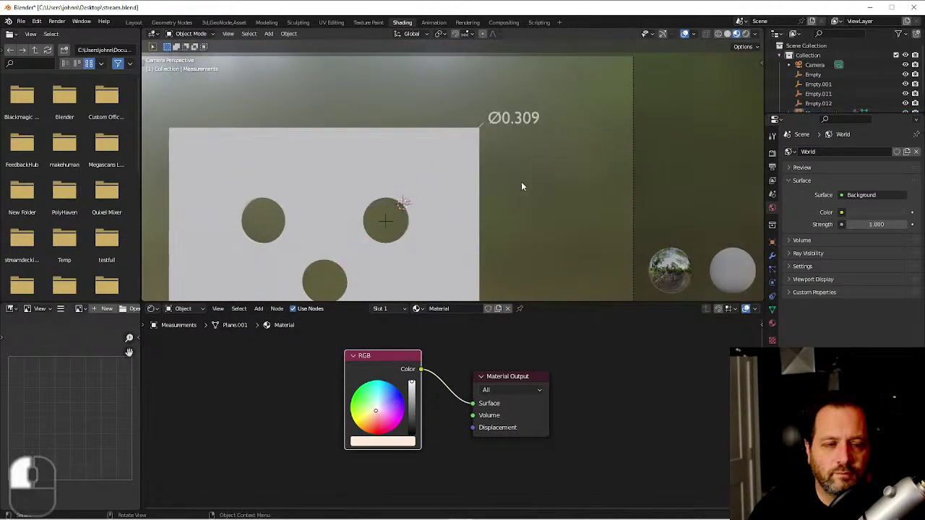
pyautogui.scroll(-2, 519, 190)
pyautogui.moveTo(412, 385); pyautogui.dragTo(412, 435)
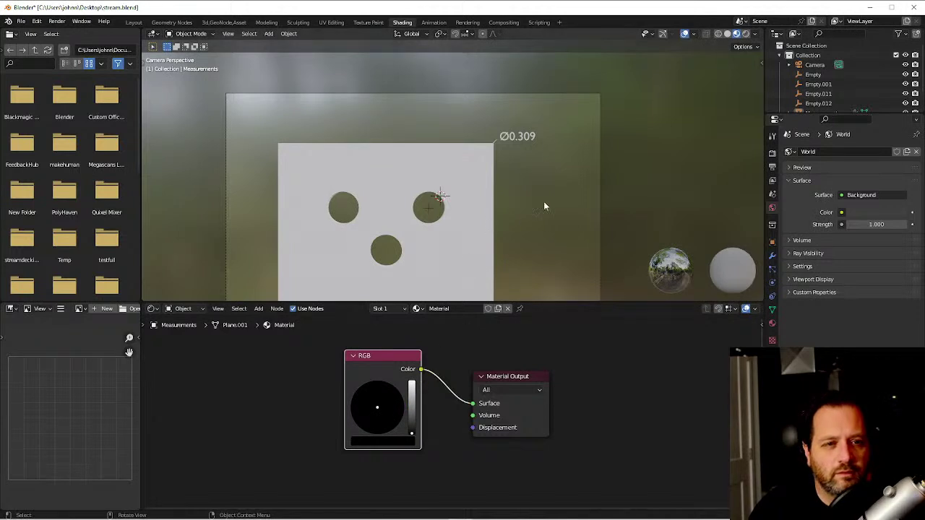
pyautogui.click(531, 136)
pyautogui.press('Tab')
pyautogui.press('Tab')
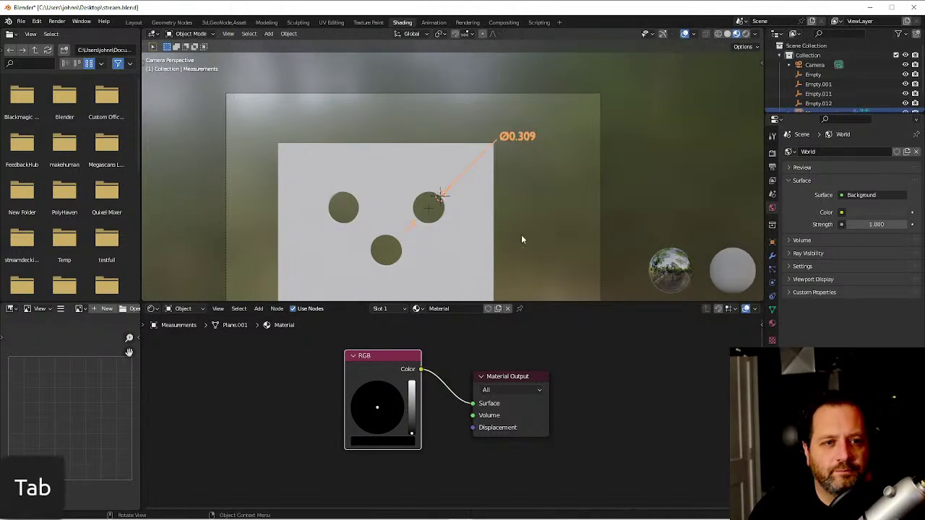
pyautogui.click(493, 213)
pyautogui.click(495, 136)
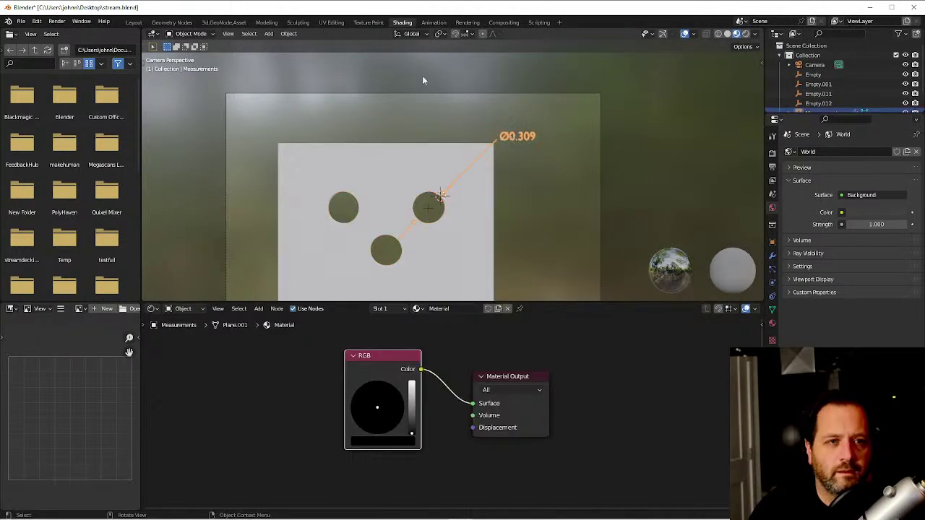
# In the Geometry Nodes workspace, assign Material as both the Text Material and the Line Material of the Measure Circle Modifier node.
pyautogui.click(172, 22)
pyautogui.moveTo(468, 438); pyautogui.dragTo(549, 394, button='middle')
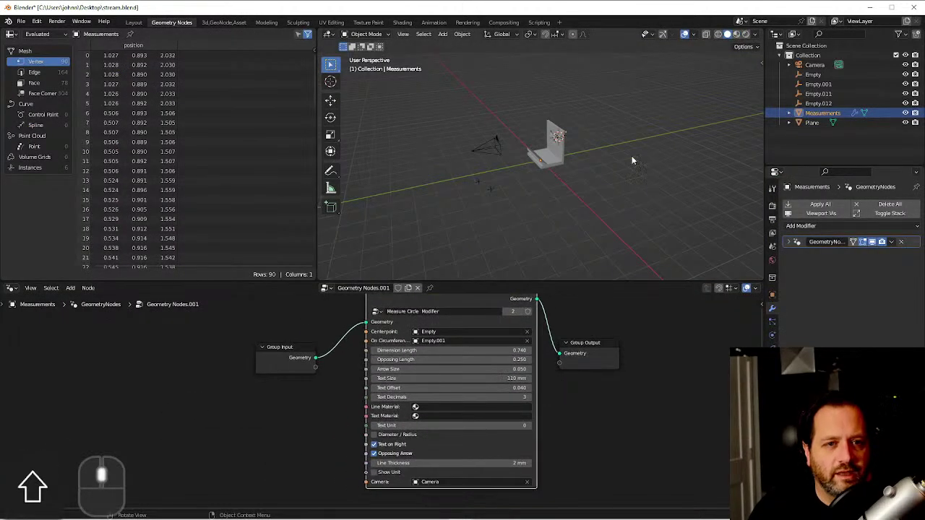
pyautogui.press('KP_0')
pyautogui.scroll(1, 560, 170)
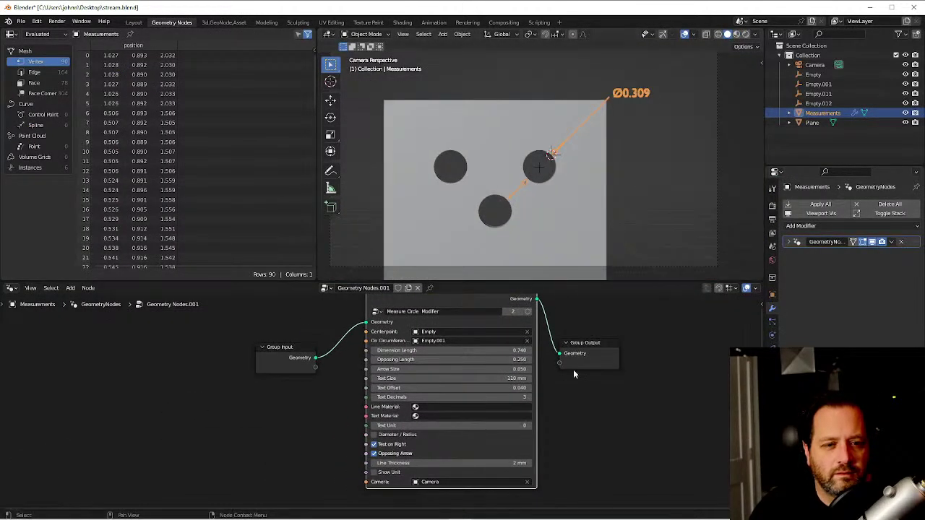
pyautogui.click(451, 416)
pyautogui.click(446, 433)
pyautogui.click(451, 407)
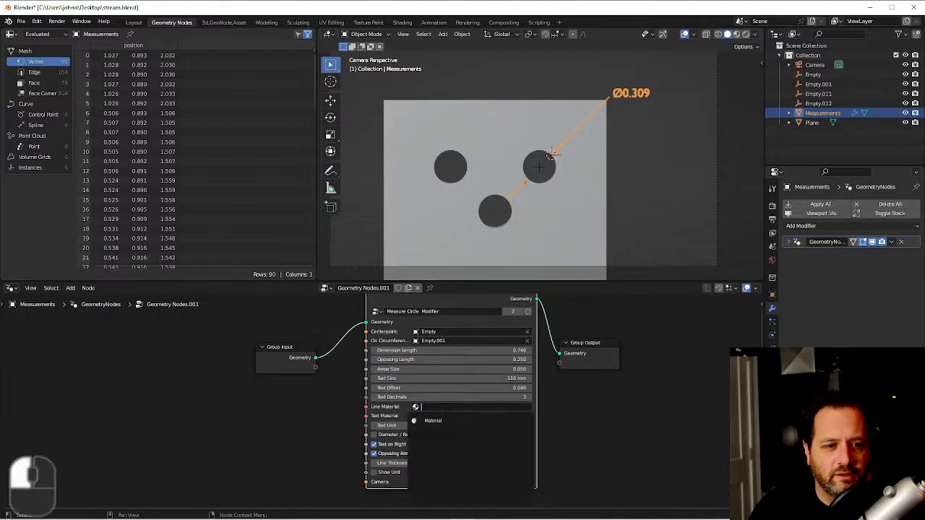
pyautogui.click(442, 422)
# Deselect the dimension and switch the camera view to Material Preview shading.
pyautogui.click(654, 154)
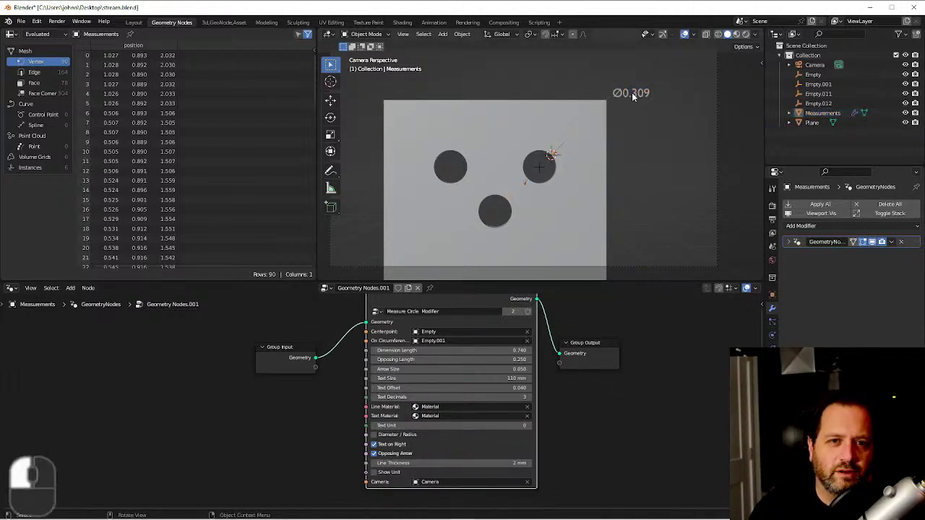
pyautogui.scroll(1, 665, 83)
pyautogui.click(736, 34)
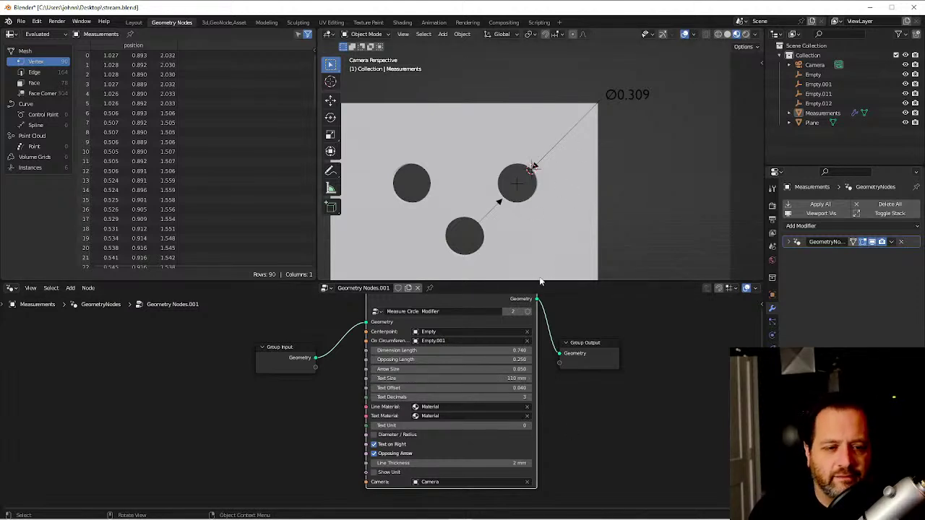
# Raise the circle dimension's Text Unit stepwise to 3 and bring it back to 0.
pyautogui.click(529, 427)
pyautogui.click(528, 427)
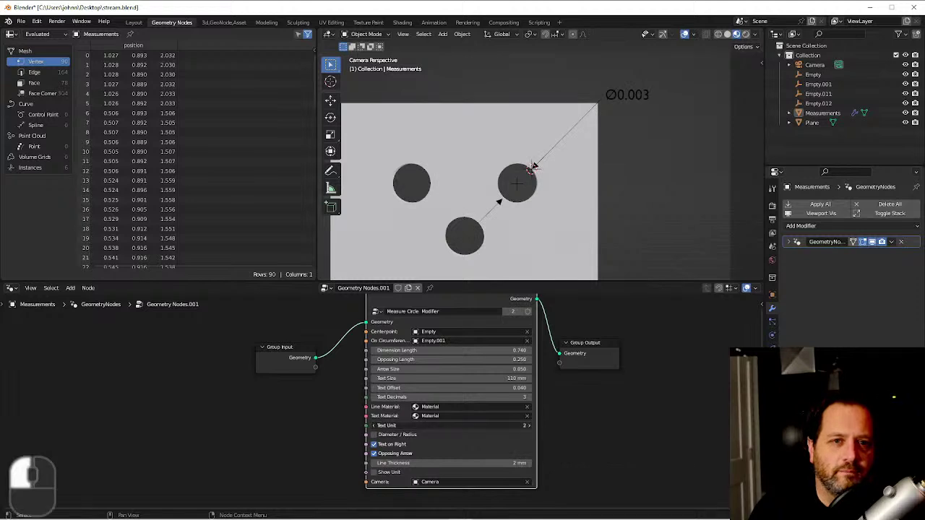
pyautogui.click(529, 426)
pyautogui.click(374, 427)
pyautogui.click(374, 426)
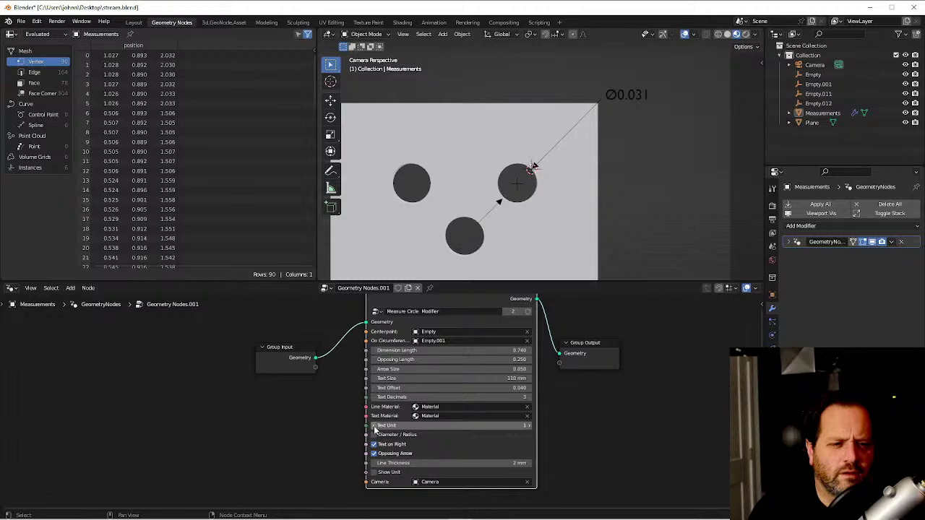
pyautogui.click(374, 426)
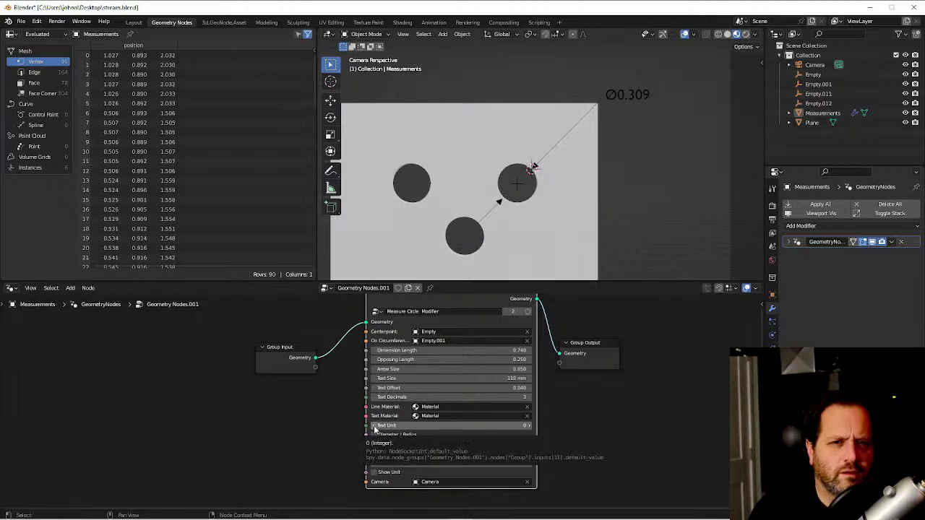
# Turn on Show Unit for the circle dimension and set its Text Unit to 0 for metres.
pyautogui.click(530, 426)
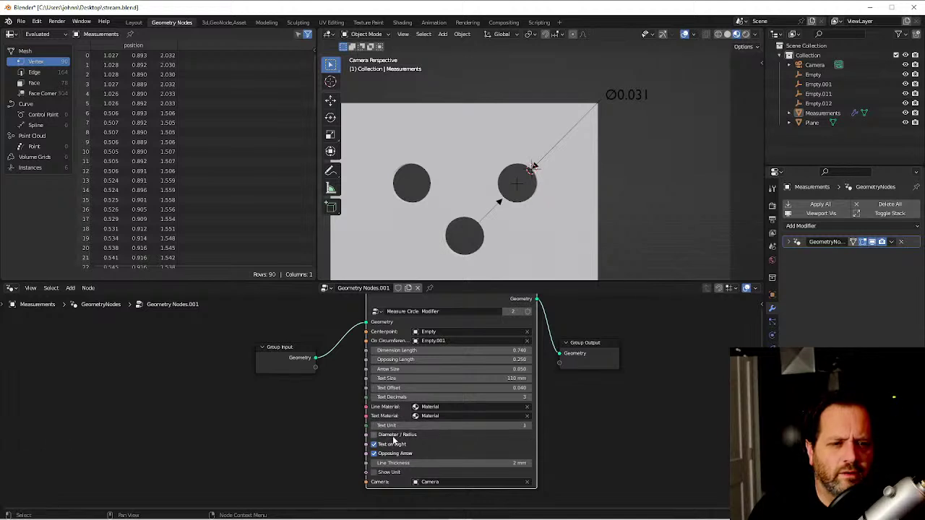
pyautogui.click(374, 472)
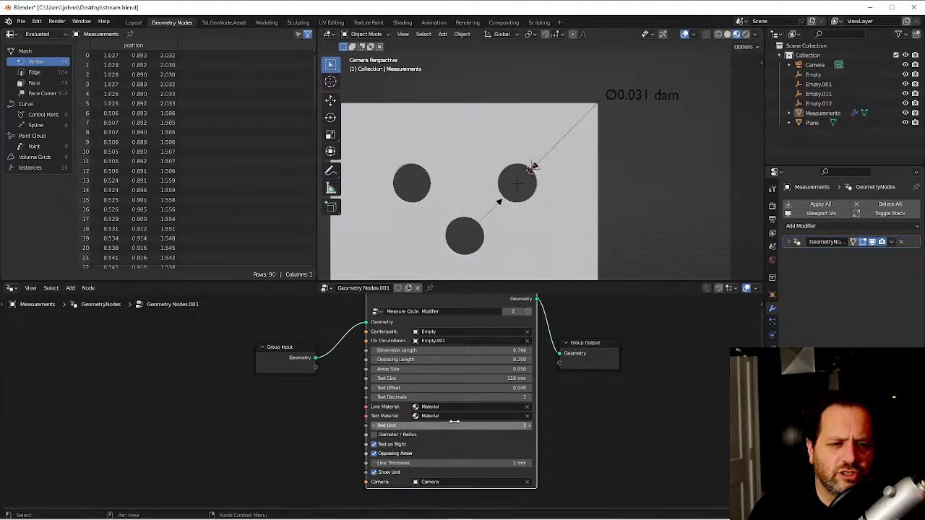
pyautogui.click(374, 426)
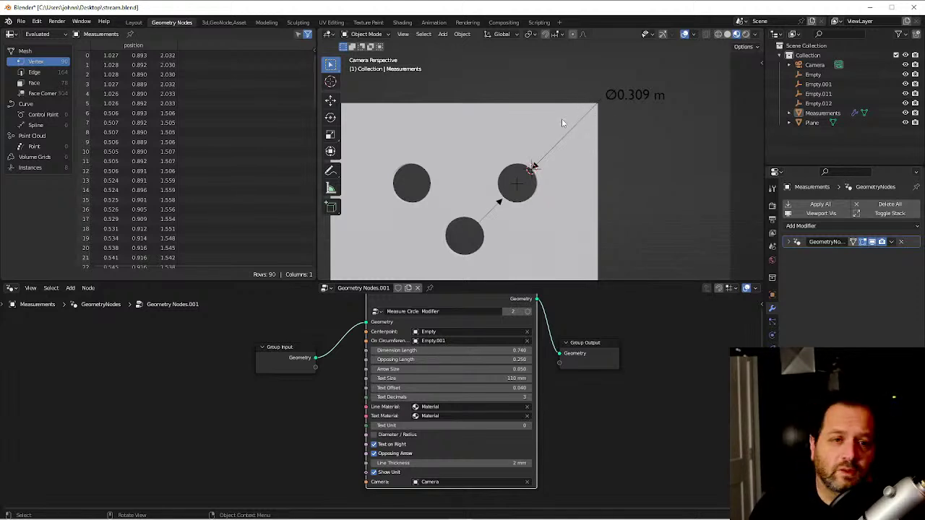
# Lower the circle dimension's Text Unit to -4 for micrometres and raise it to -2 for centimetres.
pyautogui.click(373, 425)
pyautogui.click(374, 426)
pyautogui.click(374, 426)
pyautogui.click(374, 426)
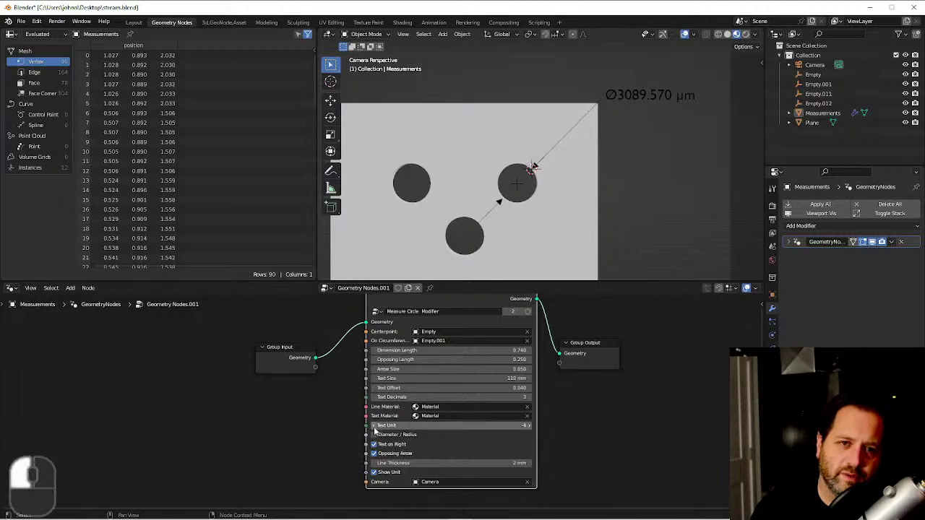
pyautogui.click(528, 430)
pyautogui.click(529, 429)
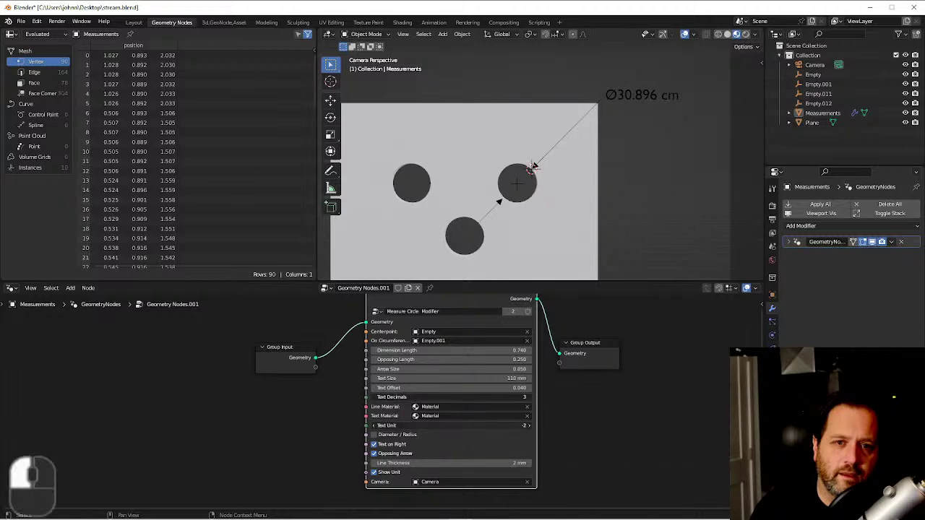
# Raise the circle dimension's Text Unit to 3 so its label uses kilometres.
pyautogui.press('Escape')
pyautogui.click(529, 426)
pyautogui.click(529, 426)
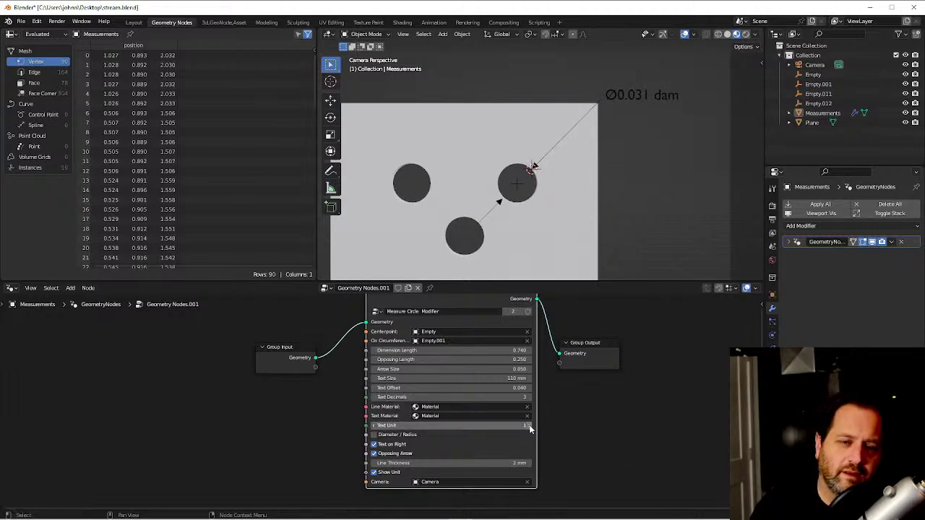
pyautogui.click(530, 430)
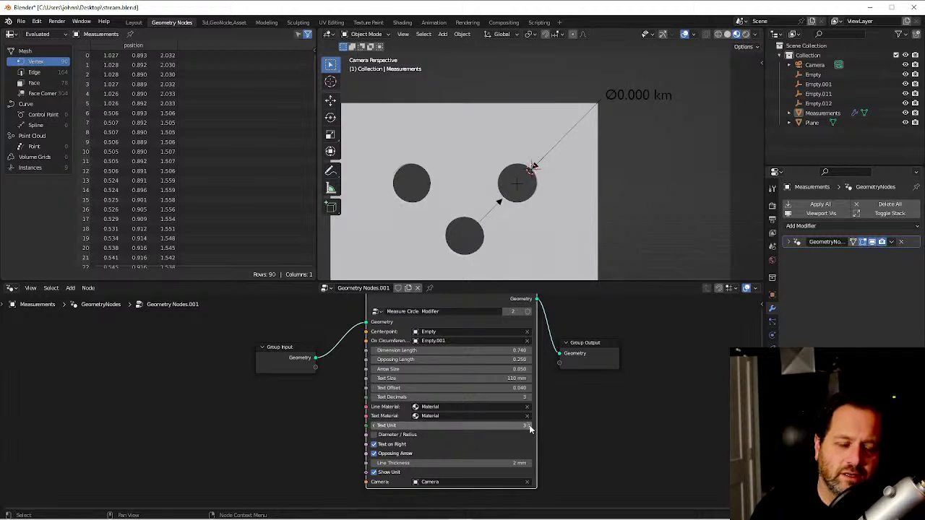
pyautogui.click(529, 427)
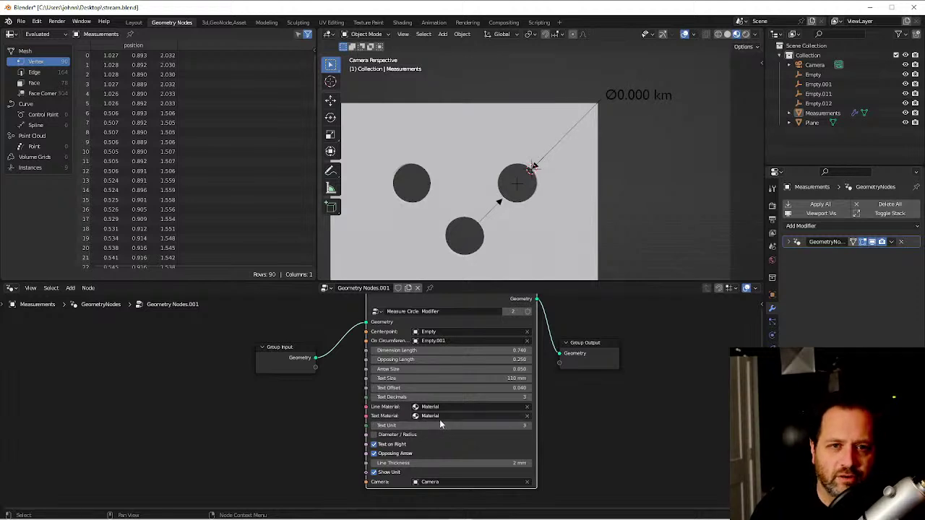
# Set the circle dimension's Text Decimals to 4, lower its Text Unit to -3 for millimetres, and bring it to -2 for centimetres.
pyautogui.click(529, 398)
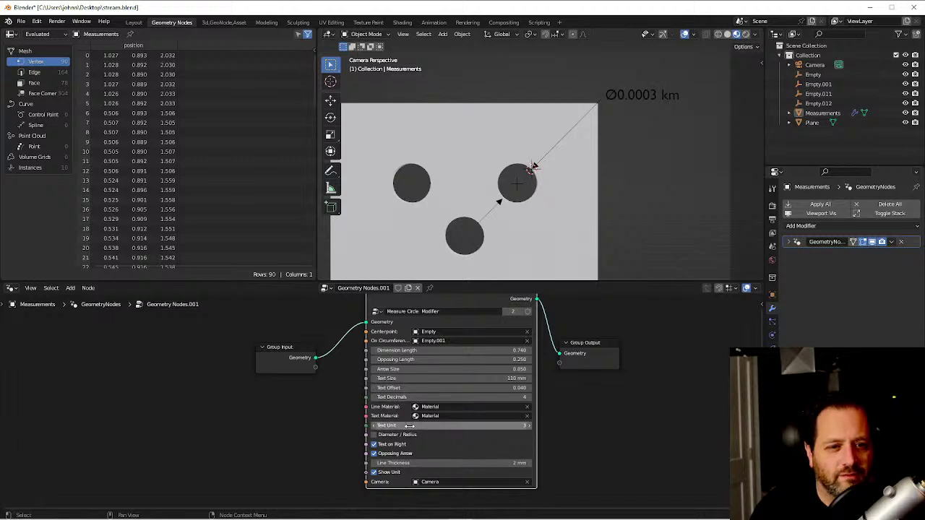
pyautogui.moveTo(379, 426); pyautogui.dragTo(377, 429)
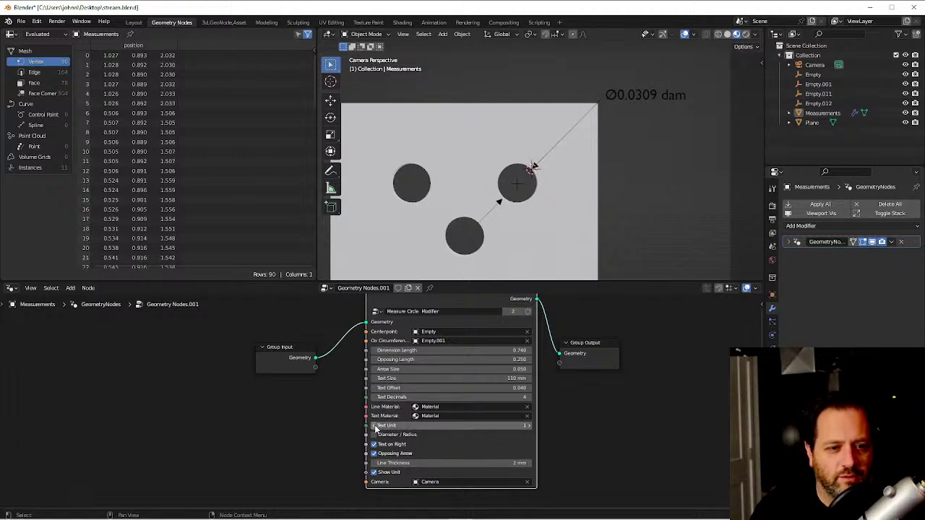
pyautogui.click(375, 430)
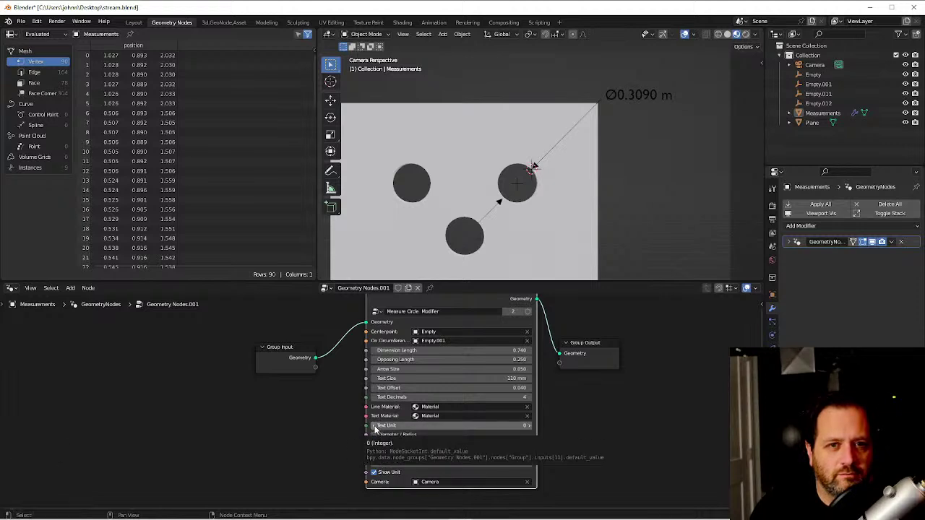
pyautogui.click(375, 430)
pyautogui.click(375, 430)
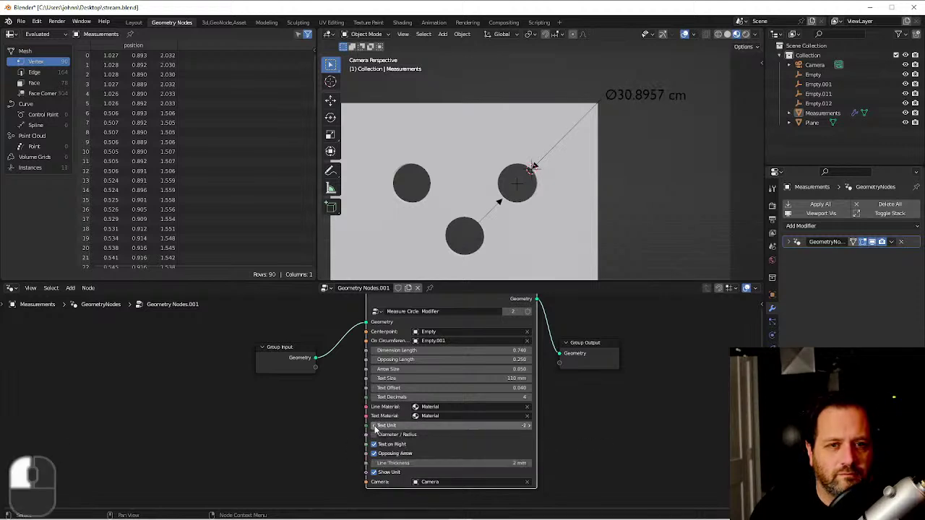
pyautogui.click(375, 429)
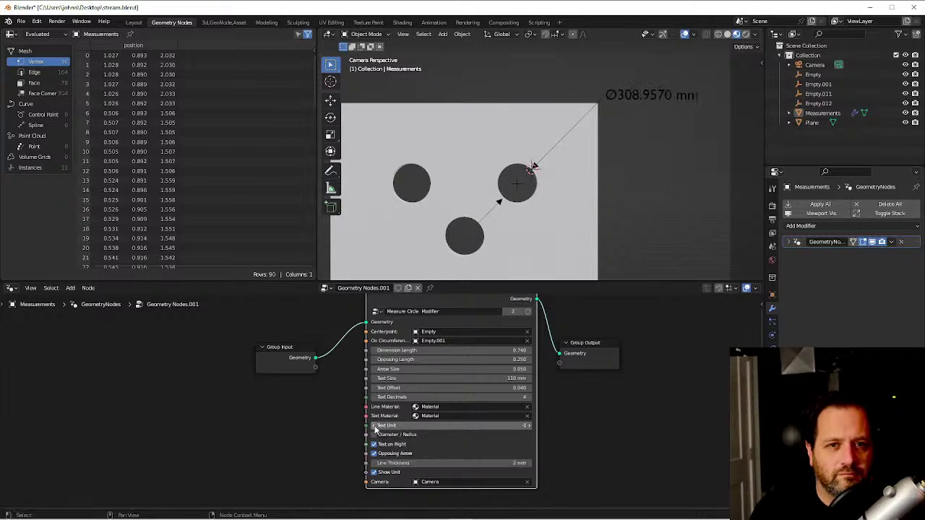
pyautogui.click(528, 427)
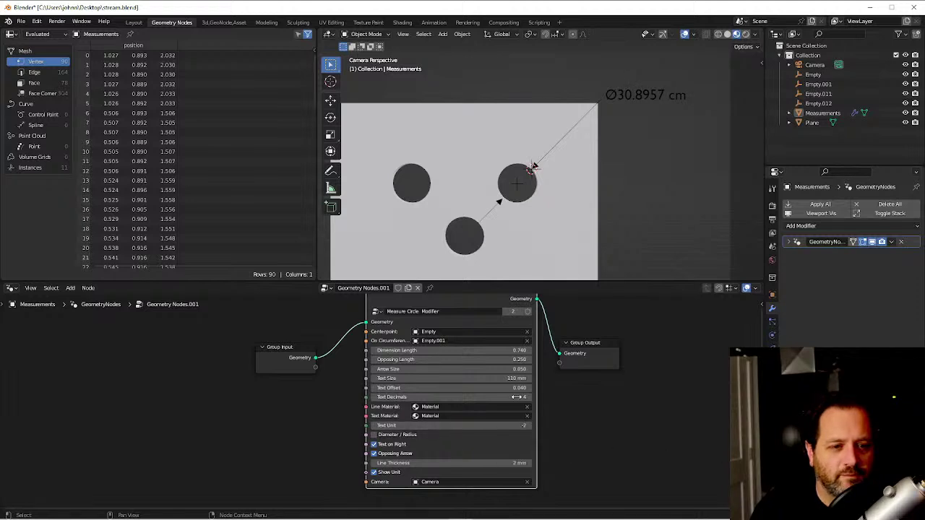
# Reduce the circle dimension's Text Decimals to 1 and turn off Text on Right.
pyautogui.click(375, 397)
pyautogui.click(374, 397)
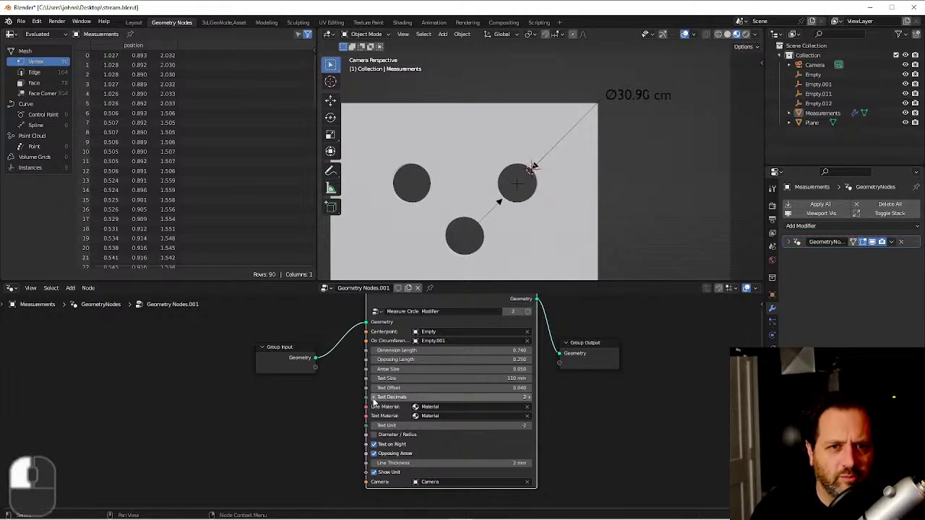
pyautogui.click(375, 396)
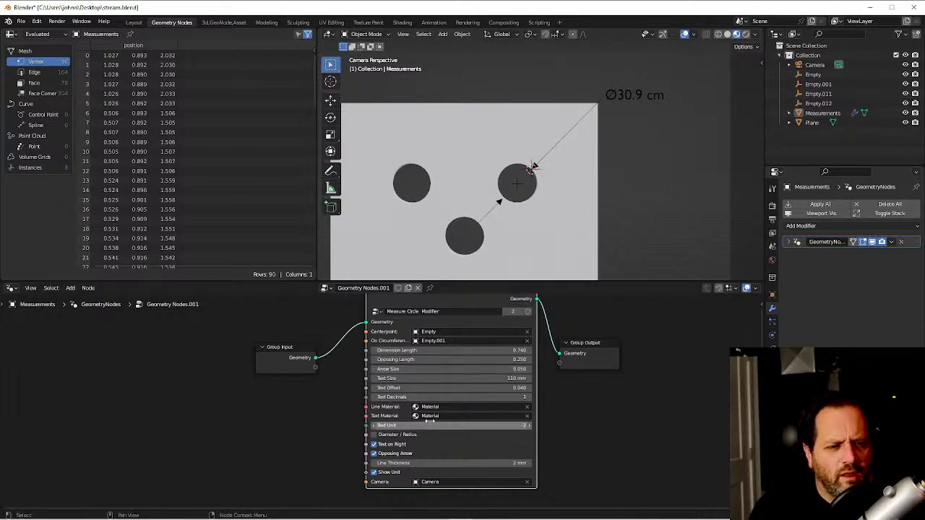
pyautogui.click(374, 444)
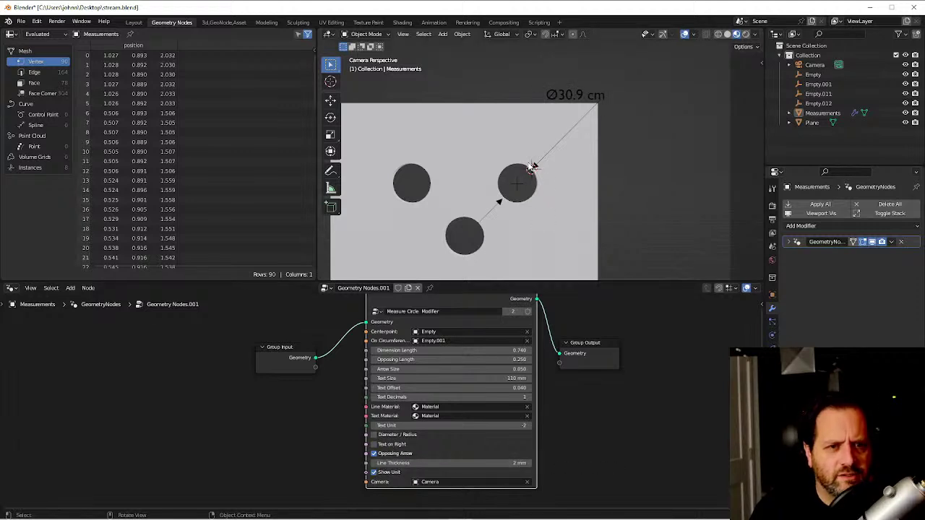
# In front view, move the circumference empty Empty.001 to the left side of the upper-right hole.
pyautogui.click(531, 167)
pyautogui.press('`')
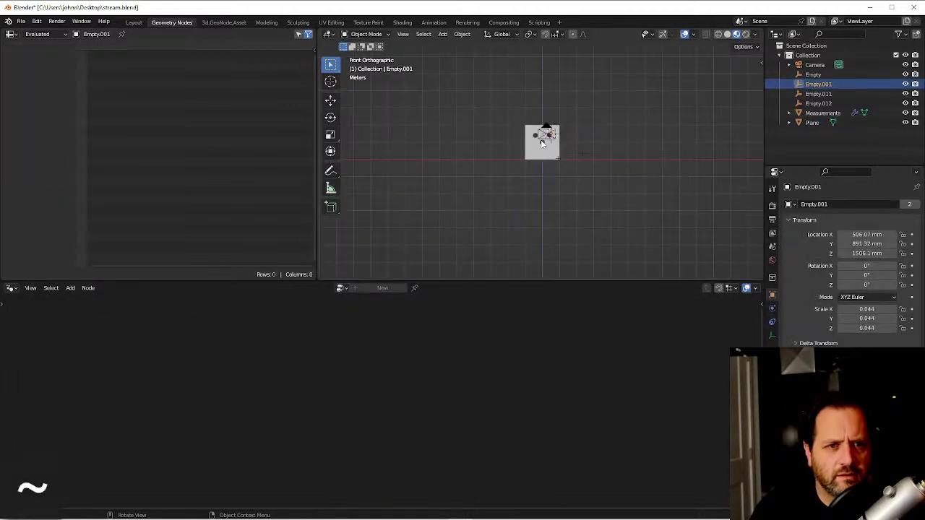
pyautogui.scroll(8, 542, 143)
pyautogui.keyDown('shift'); pyautogui.moveTo(566, 149); pyautogui.dragTo(527, 202, button='middle'); pyautogui.keyUp('shift')
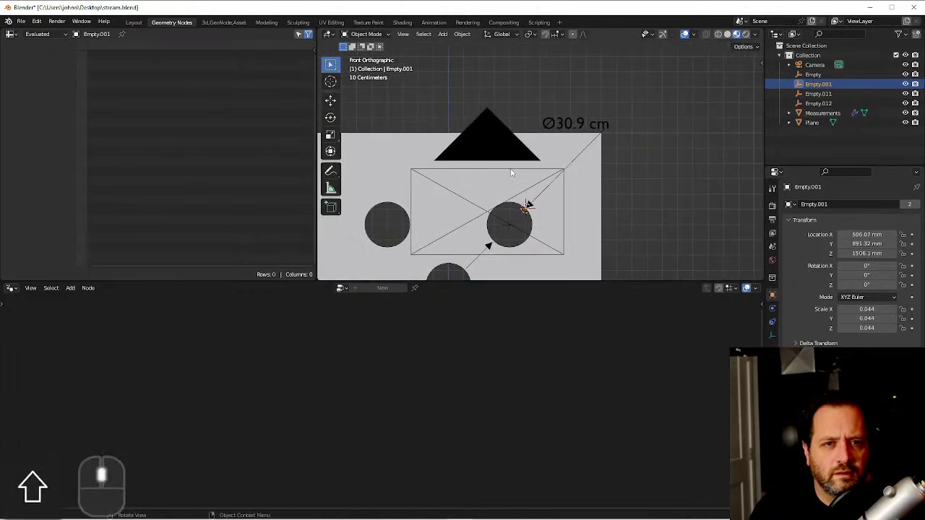
pyautogui.click(528, 207)
pyautogui.click(527, 206)
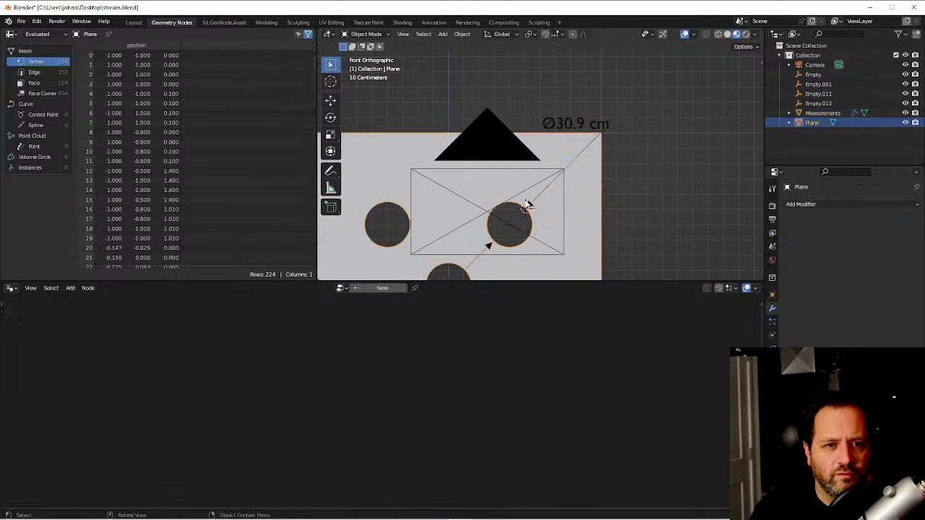
pyautogui.scroll(5, 533, 201)
pyautogui.scroll(-5, 548, 200)
pyautogui.scroll(-4, 548, 200)
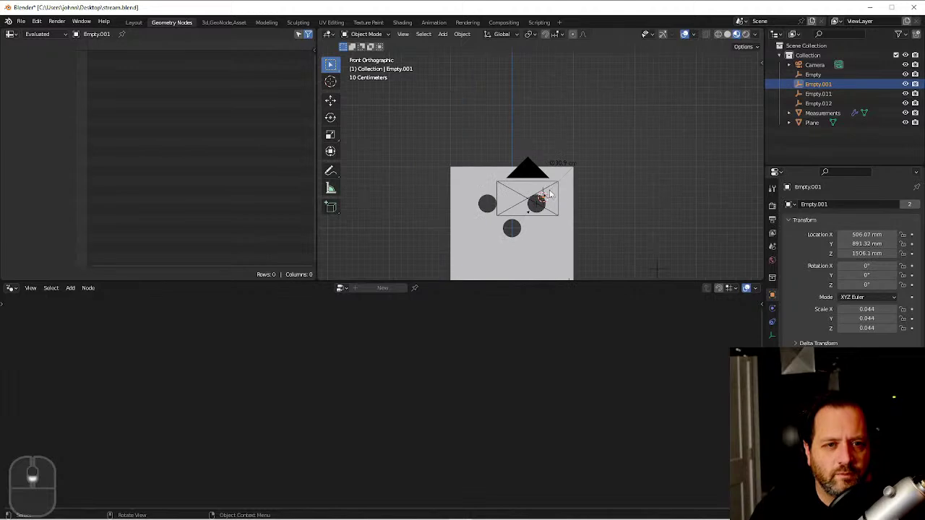
pyautogui.press('g')
pyautogui.click(533, 194)
# Fine-tune Empty.001 so the dimension's arrow tip sits on the left rim of the hole.
pyautogui.scroll(10, 533, 198)
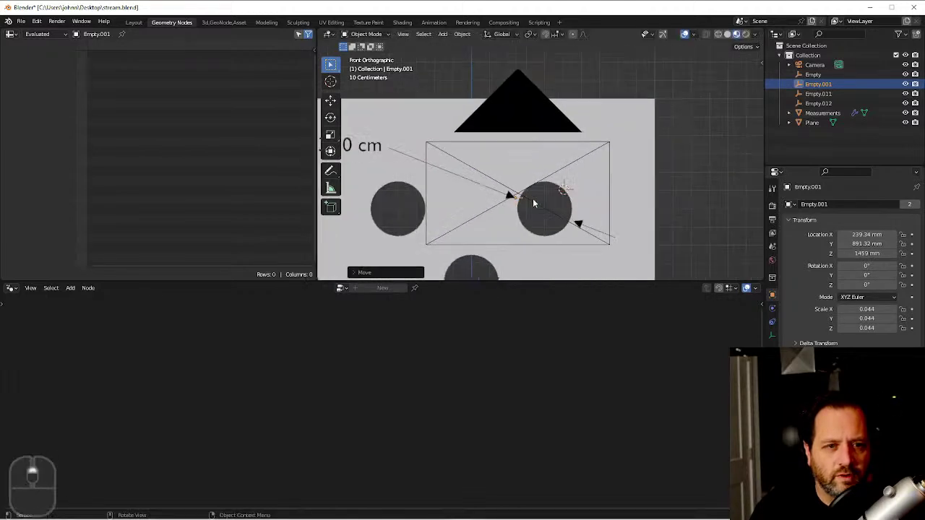
pyautogui.press('g')
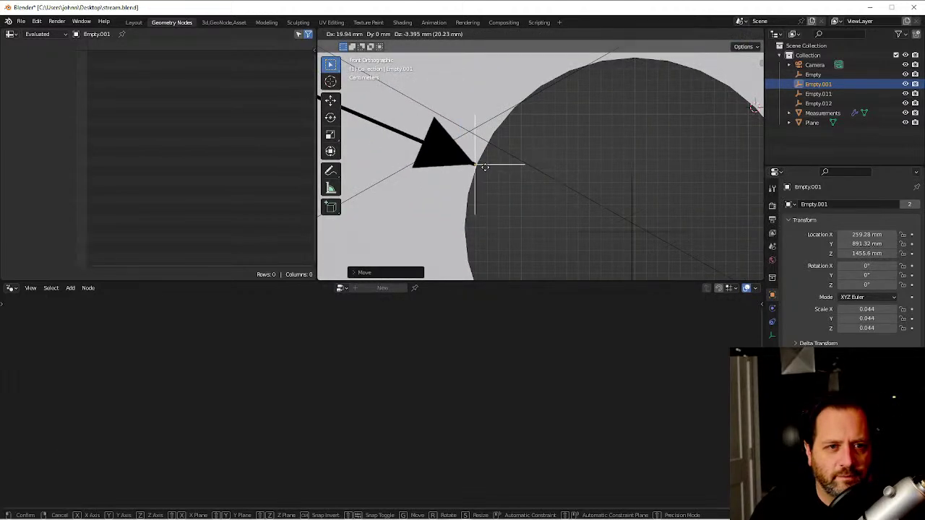
pyautogui.click(486, 166)
pyautogui.press('g')
pyautogui.click(485, 167)
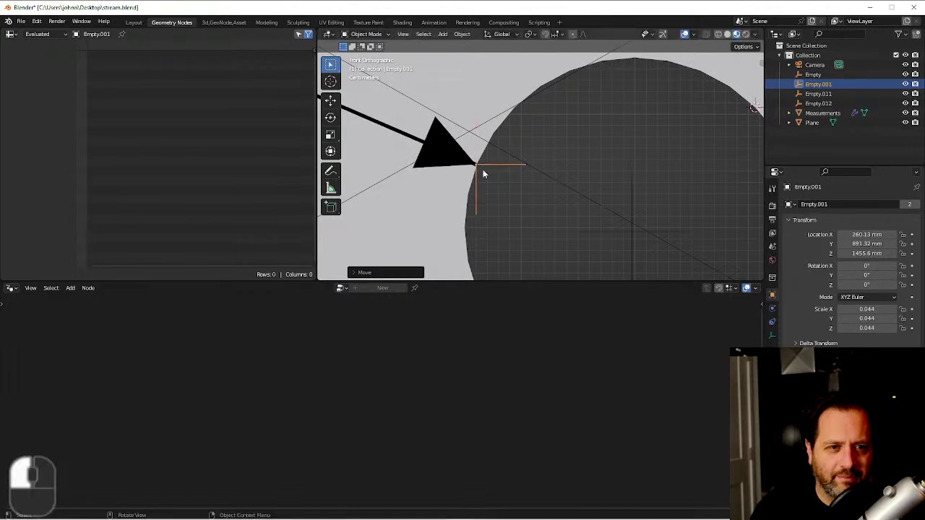
pyautogui.scroll(-4, 485, 168)
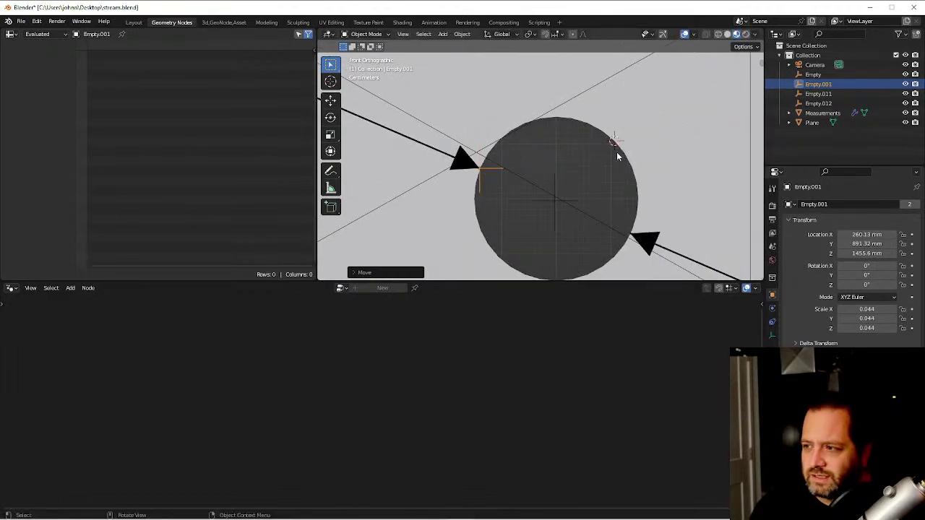
pyautogui.scroll(-4, 505, 165)
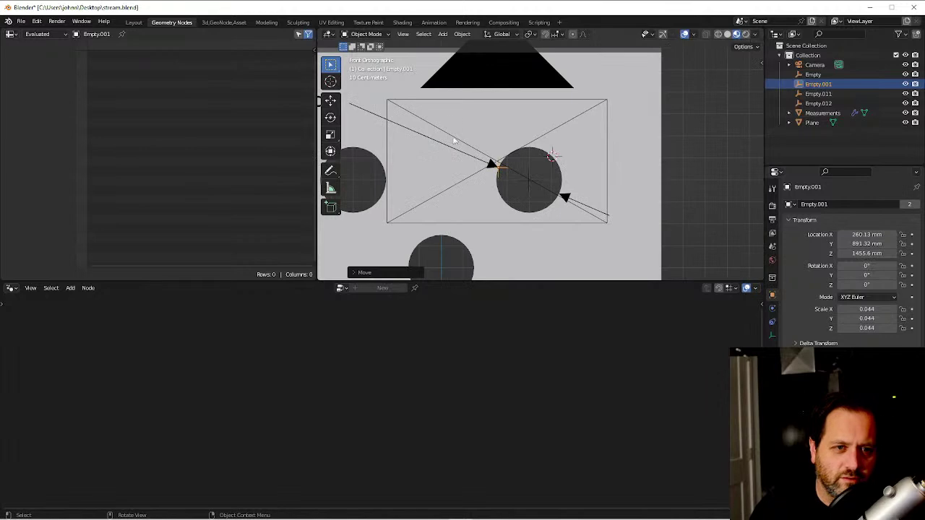
pyautogui.keyDown('shift'); pyautogui.moveTo(400, 140); pyautogui.dragTo(522, 160, button='middle'); pyautogui.keyUp('shift')
pyautogui.scroll(-3, 522, 160)
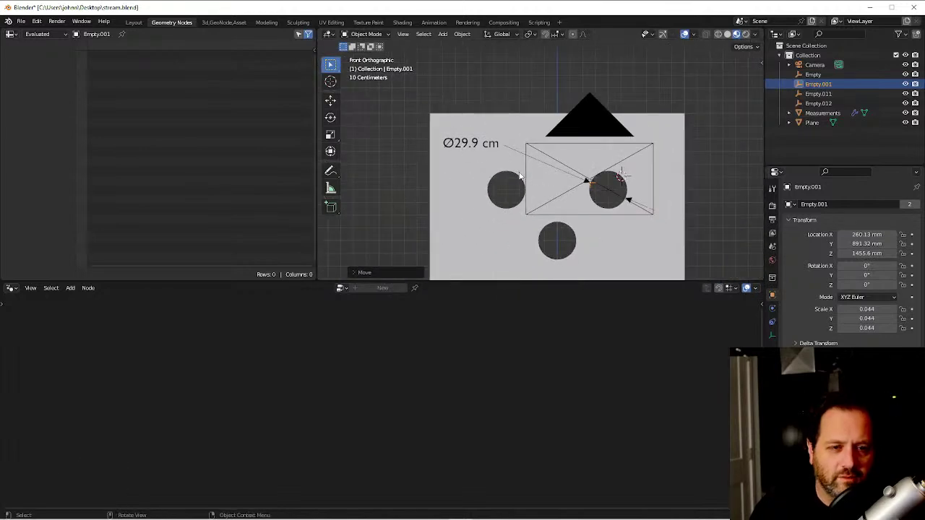
# Turn on Diameter / Radius for the circle dimension to label the radius, and turn off Opposing Arrow.
pyautogui.click(468, 149)
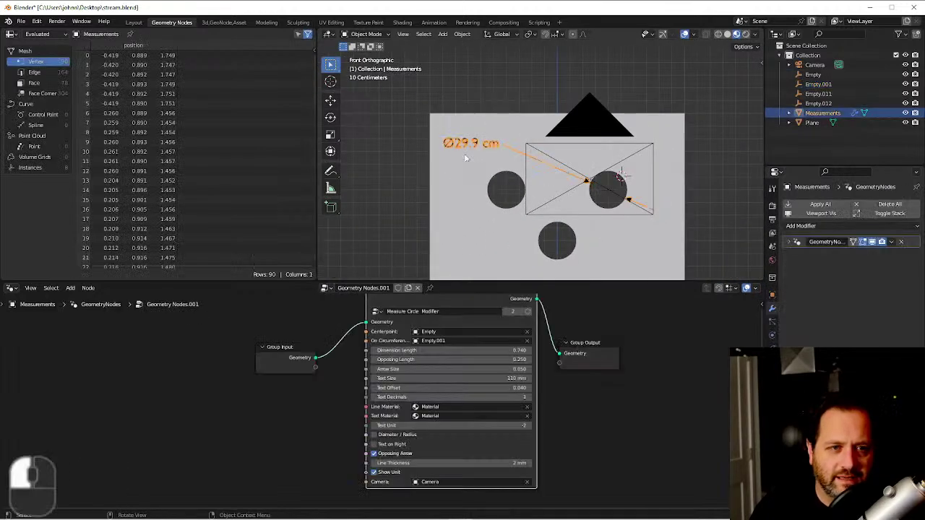
pyautogui.click(374, 454)
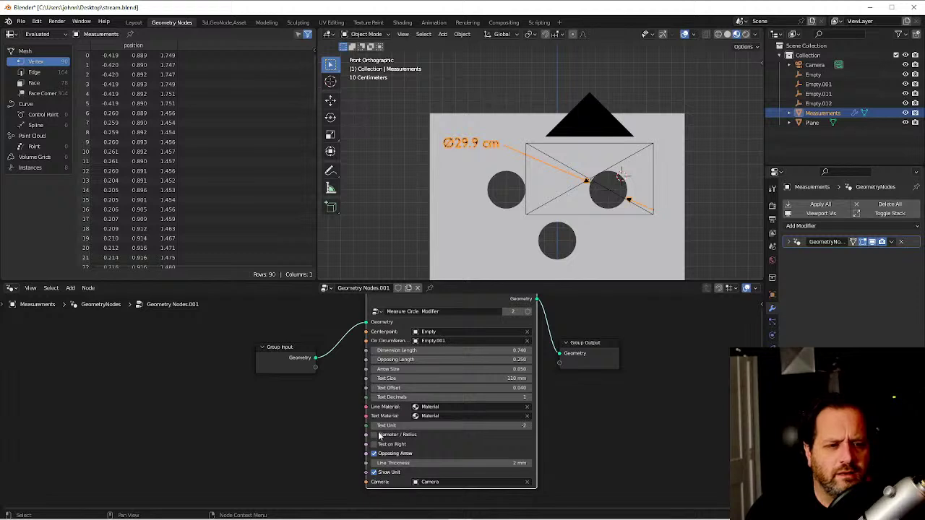
pyautogui.click(373, 435)
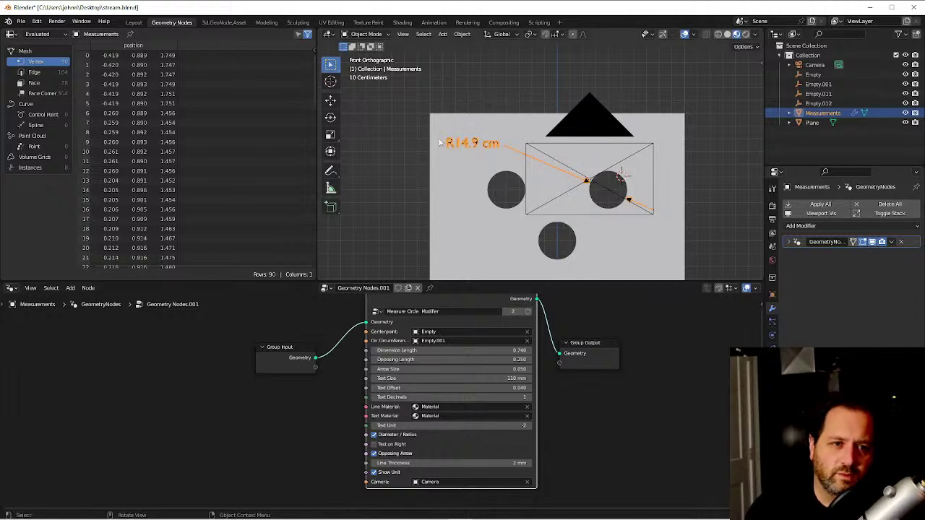
pyautogui.click(413, 161)
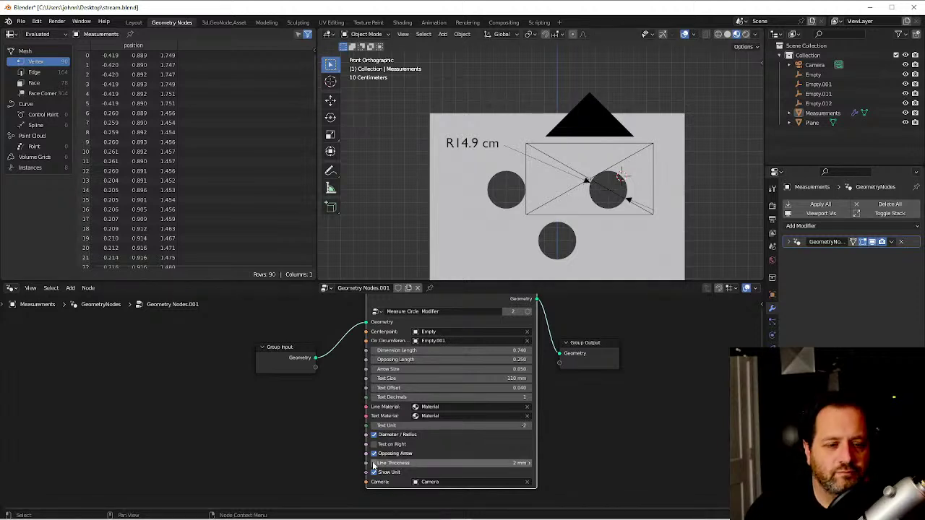
pyautogui.scroll(1, 373, 461)
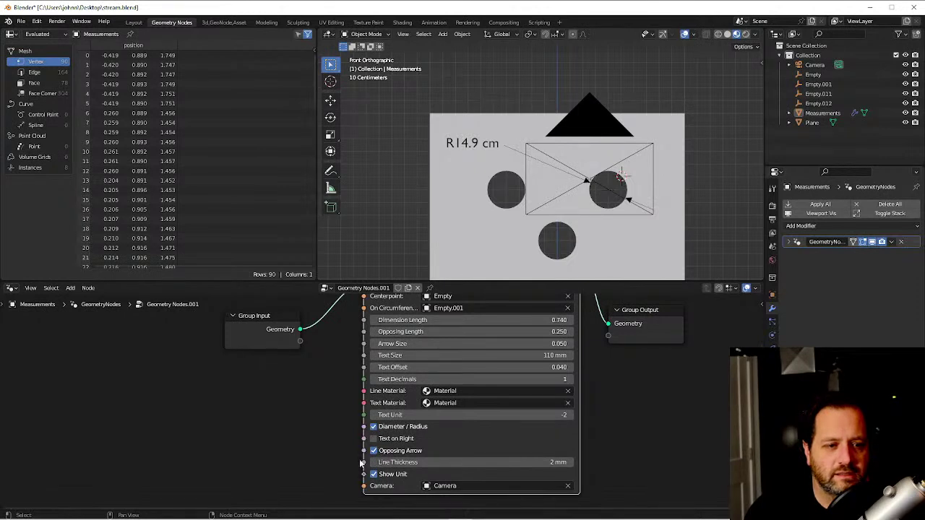
pyautogui.click(372, 452)
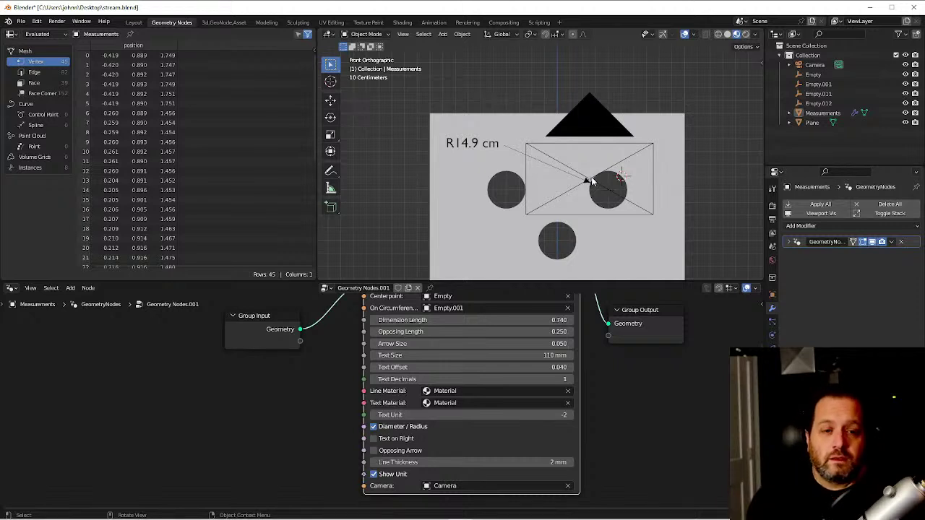
# Examine Empty.001 and the dimension's arrow tip up close at the rim of the hole.
pyautogui.scroll(5, 589, 179)
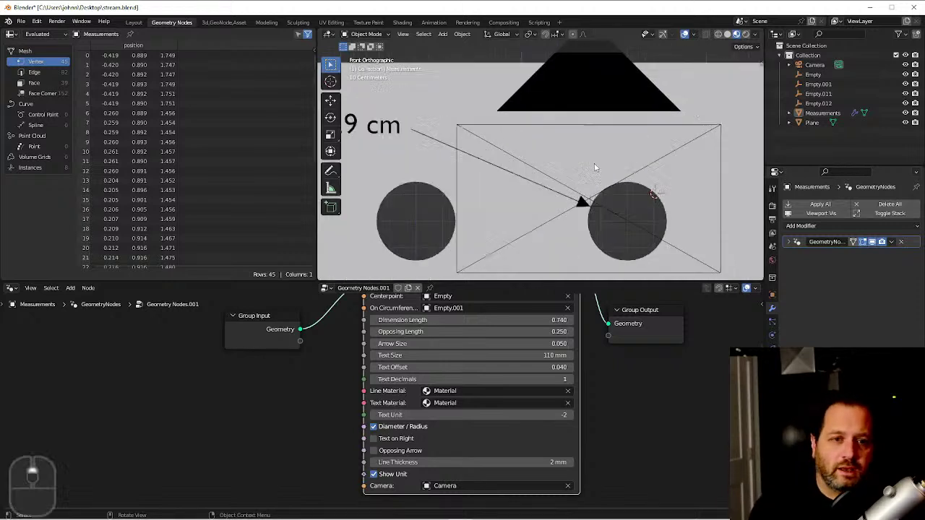
pyautogui.scroll(2, 584, 178)
pyautogui.moveTo(584, 178); pyautogui.dragTo(530, 152, button='middle')
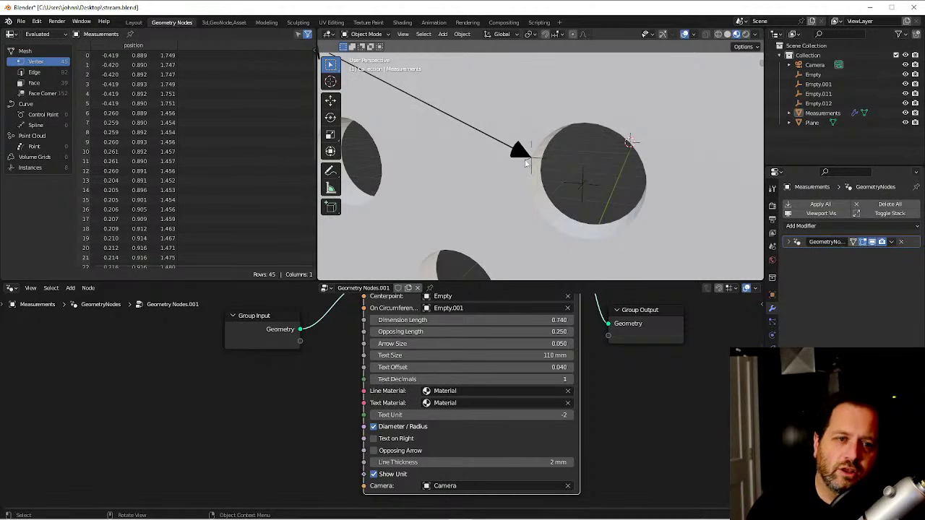
pyautogui.click(534, 167)
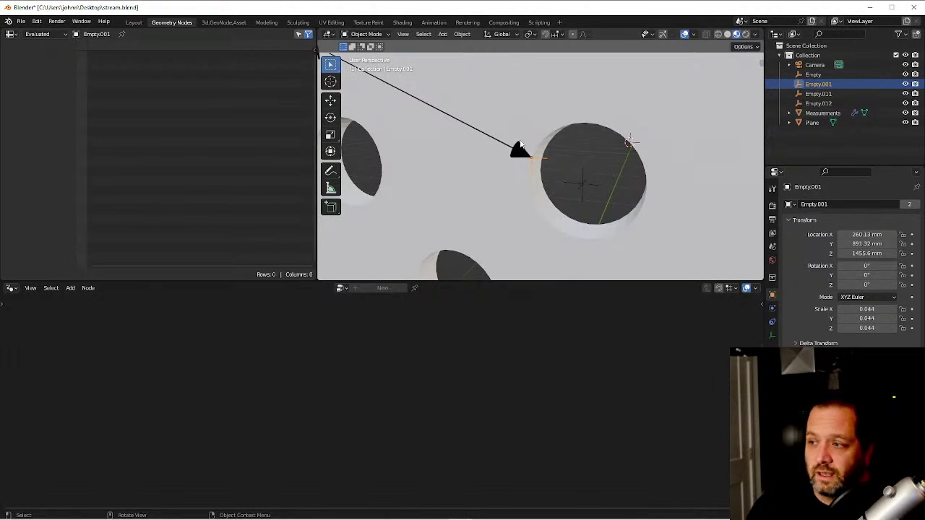
pyautogui.click(531, 147)
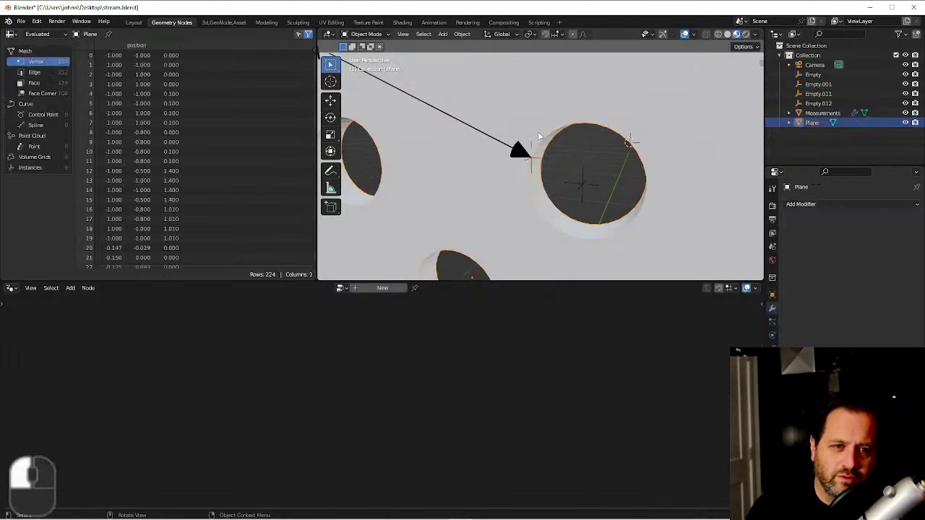
pyautogui.moveTo(533, 149); pyautogui.dragTo(535, 152, button='middle')
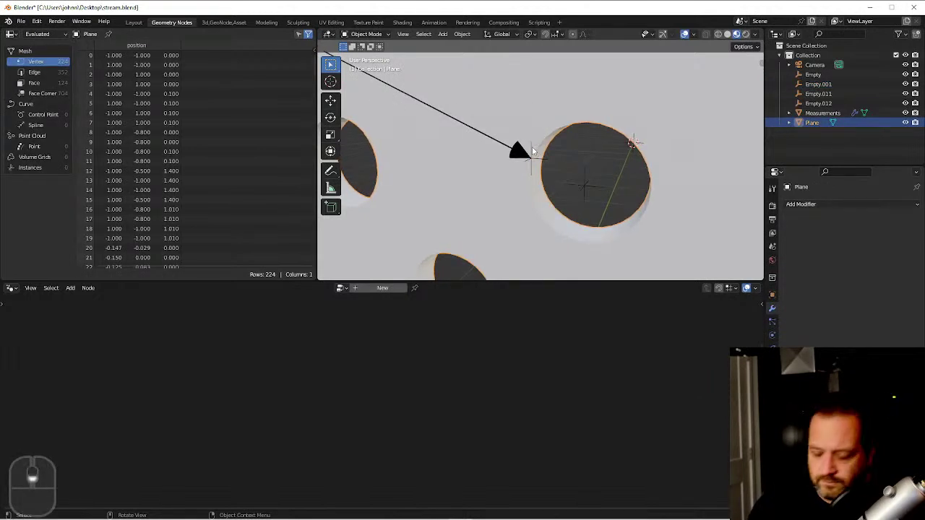
pyautogui.press('KP_Decimal')
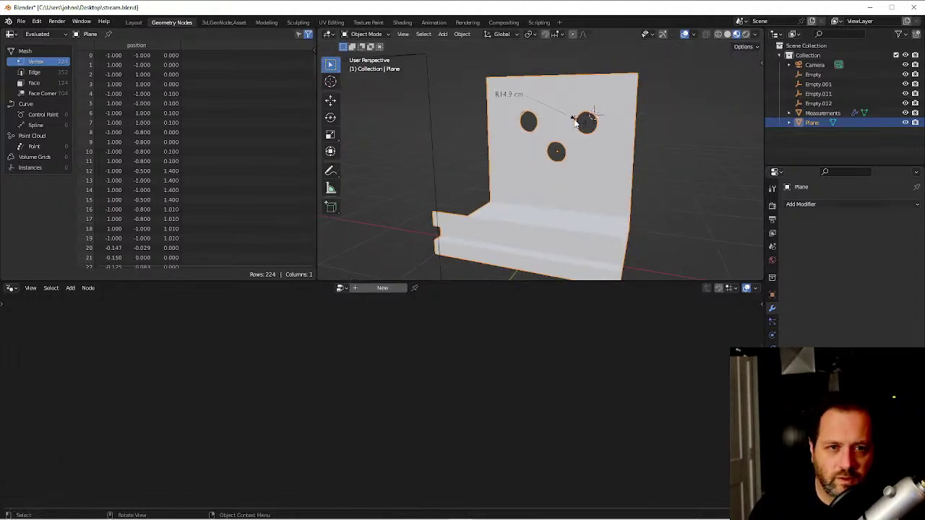
pyautogui.click(577, 124)
pyautogui.press('KP_Decimal')
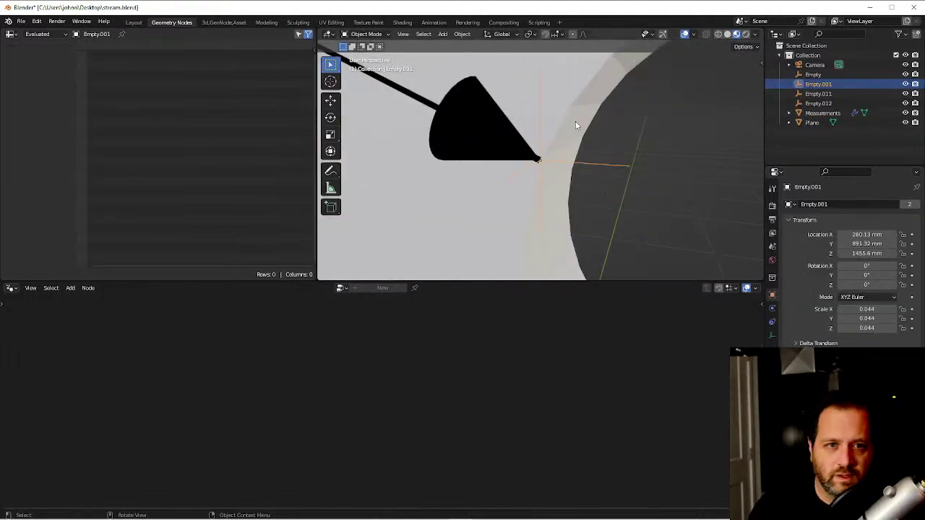
# Try to parent Empty.001 to a vertex of the bracket with the Vertex parent command in Object Mode.
pyautogui.click(573, 131)
pyautogui.press('Tab')
pyautogui.click(543, 163)
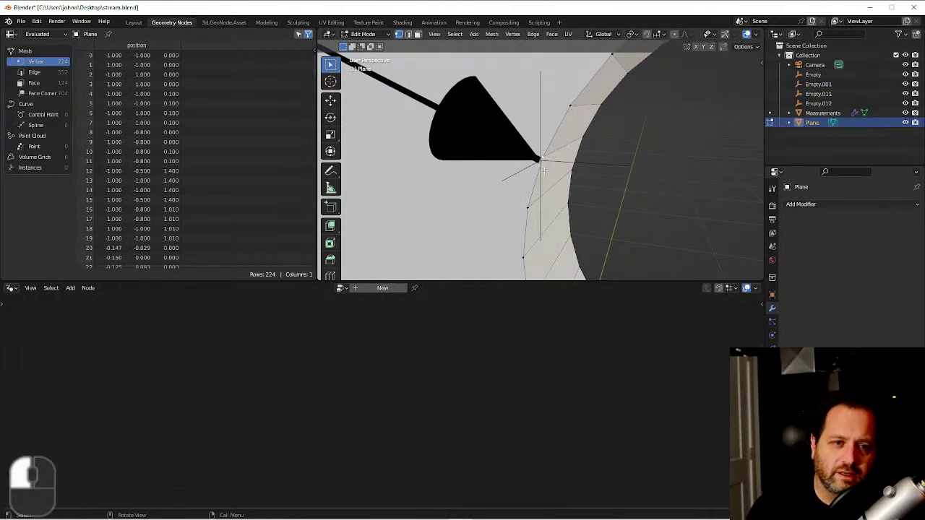
pyautogui.press('Tab')
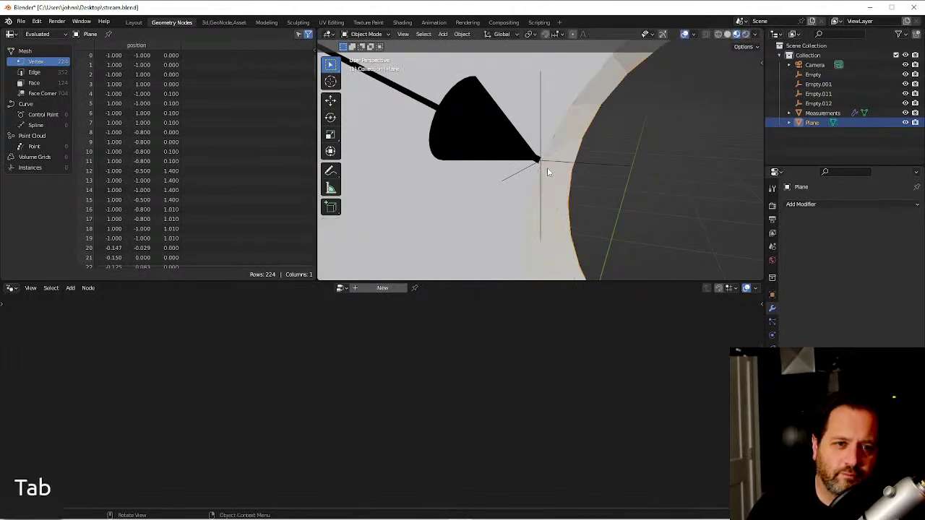
pyautogui.keyDown('shift'); pyautogui.click(594, 165); pyautogui.keyUp('shift')
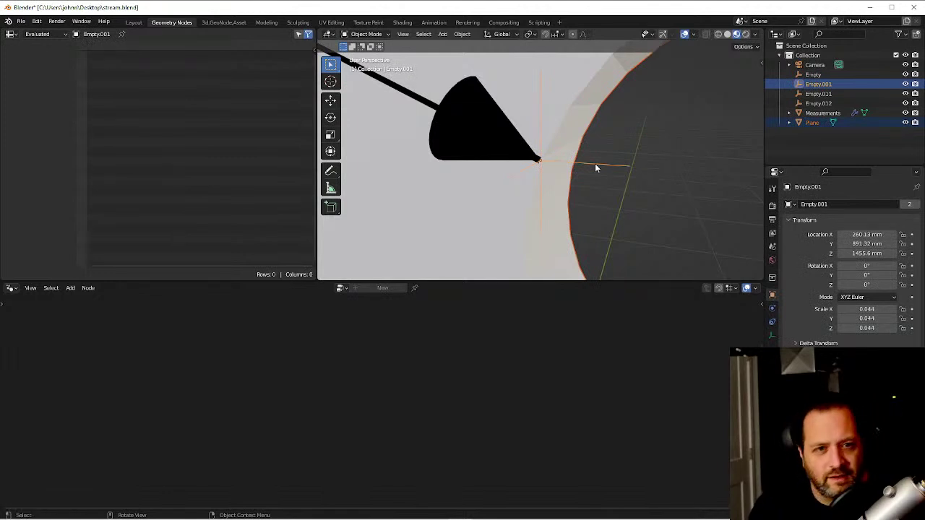
pyautogui.hotkey('ctrl', 'p')
pyautogui.press('Escape')
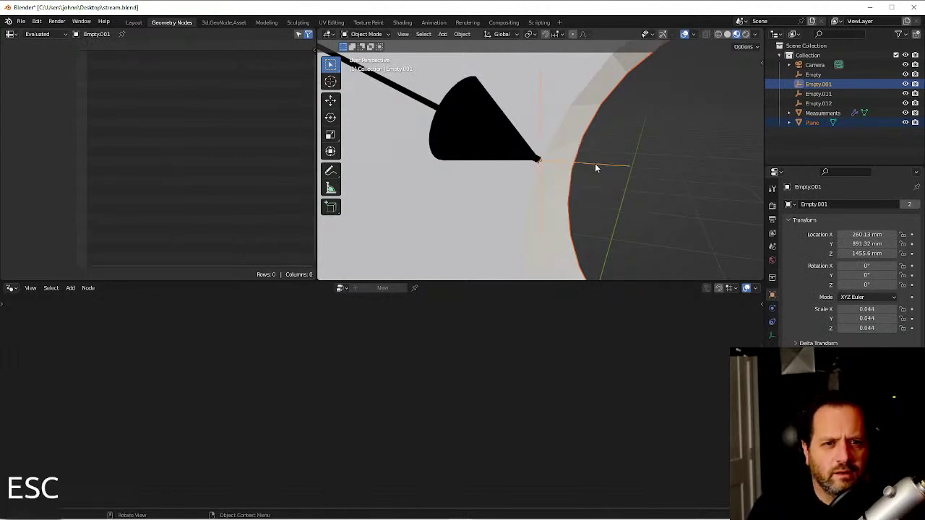
pyautogui.press('F3')
pyautogui.write('vertex p')
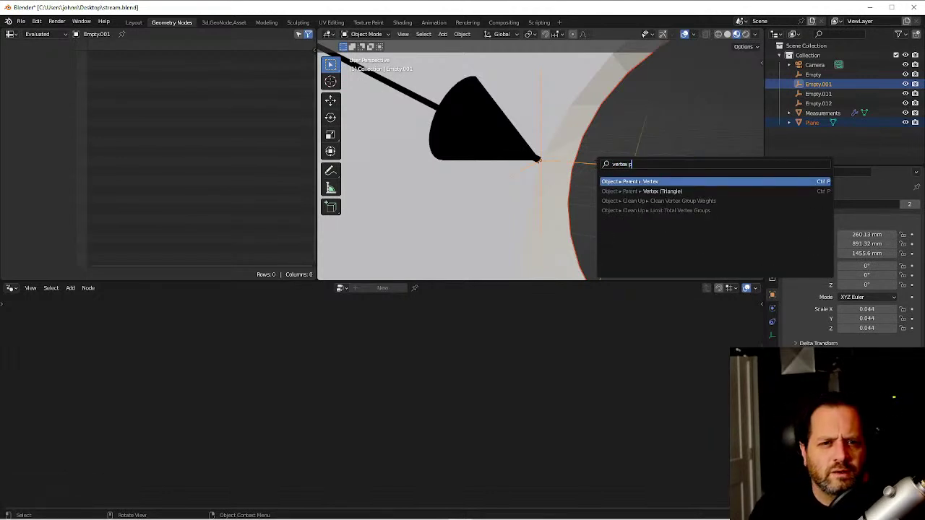
pyautogui.press('Return')
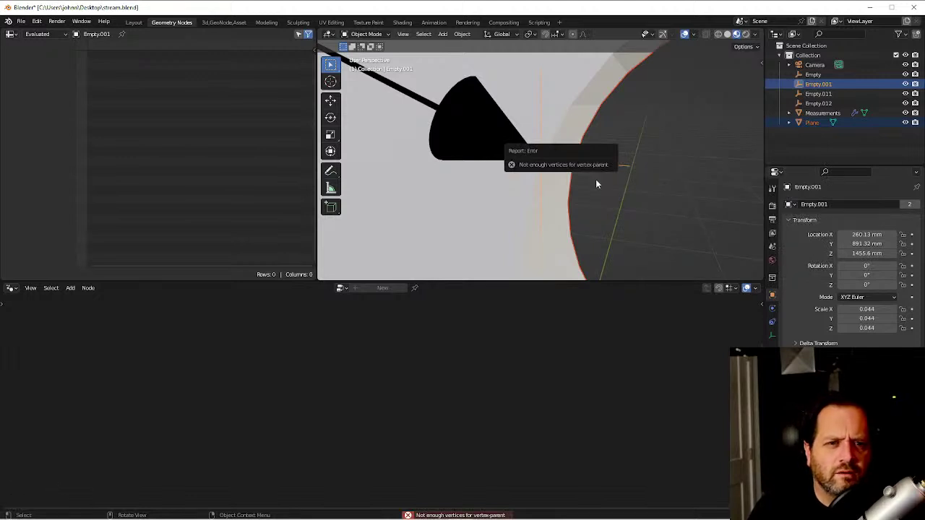
# In Edit Mode of the bracket, make the rim vertex at the arrow tip the vertex parent of Empty.001.
pyautogui.keyDown('shift'); pyautogui.click(553, 126); pyautogui.keyUp('shift')
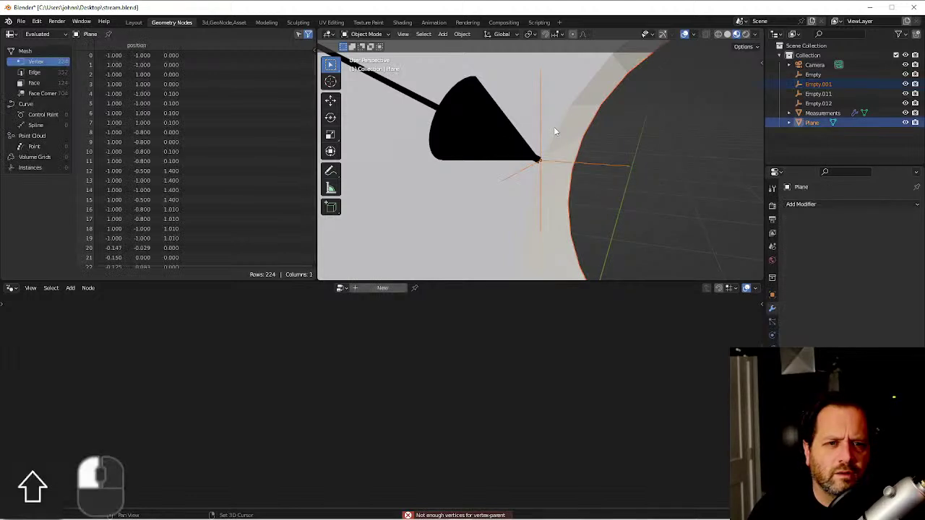
pyautogui.press('Tab')
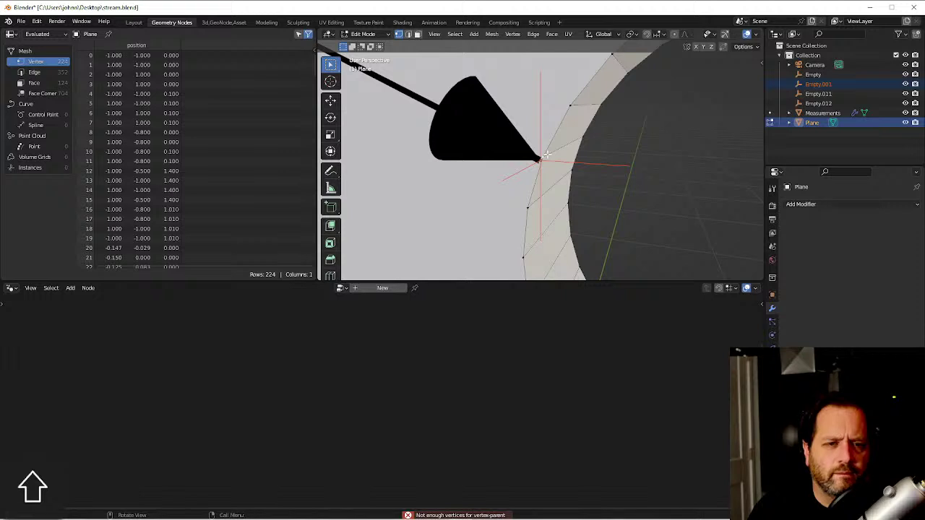
pyautogui.hotkey('ctrl', 'p')
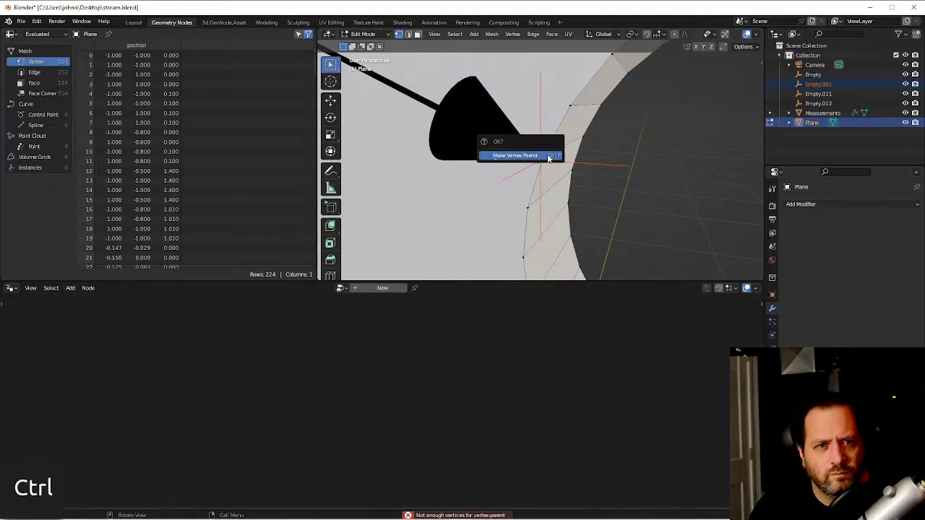
pyautogui.press('Return')
pyautogui.press('Tab')
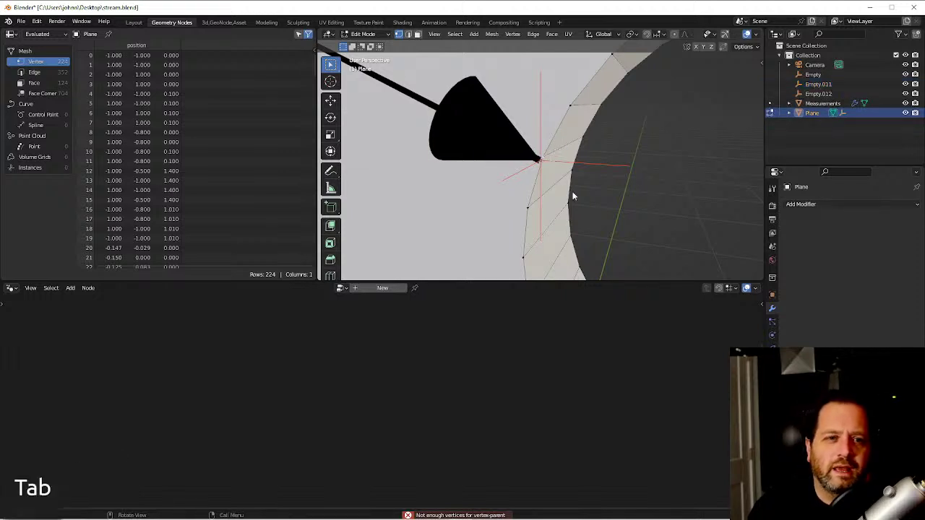
# Try moving the upper-right hole's edge loops to test whether the vertex-parented empty and dimension follow.
pyautogui.scroll(-5, 571, 196)
pyautogui.moveTo(572, 196); pyautogui.dragTo(509, 159, button='middle')
pyautogui.press('Tab')
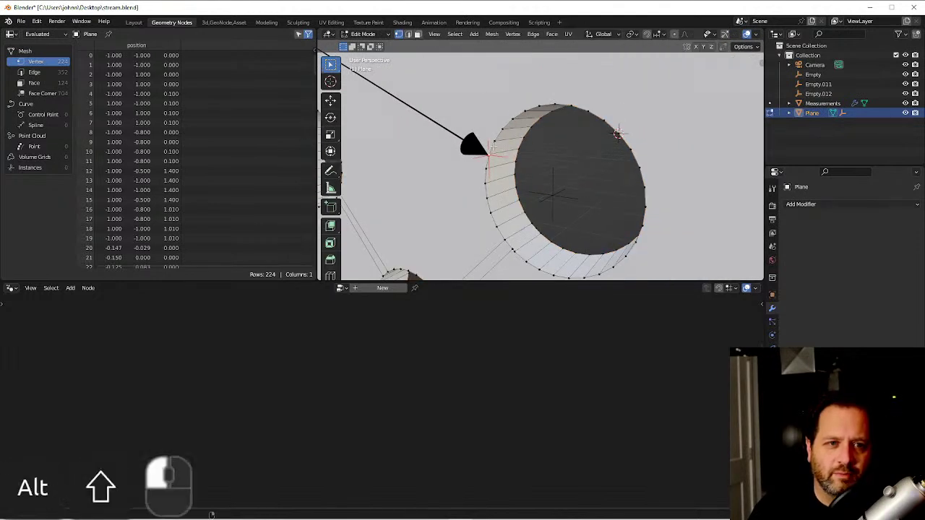
pyautogui.keyDown('alt'); pyautogui.keyDown('shift'); pyautogui.click(520, 161); pyautogui.keyUp('shift'); pyautogui.keyUp('alt')
pyautogui.scroll(-5, 520, 167)
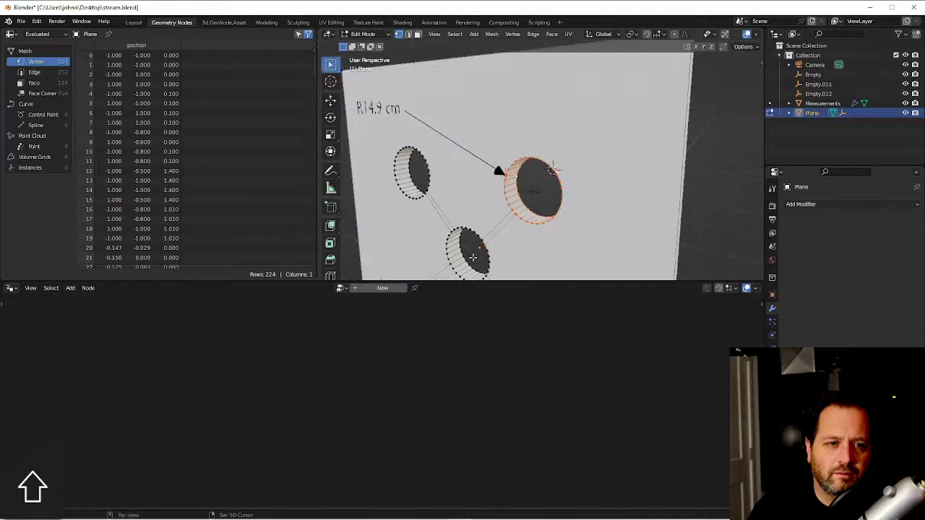
pyautogui.press('g')
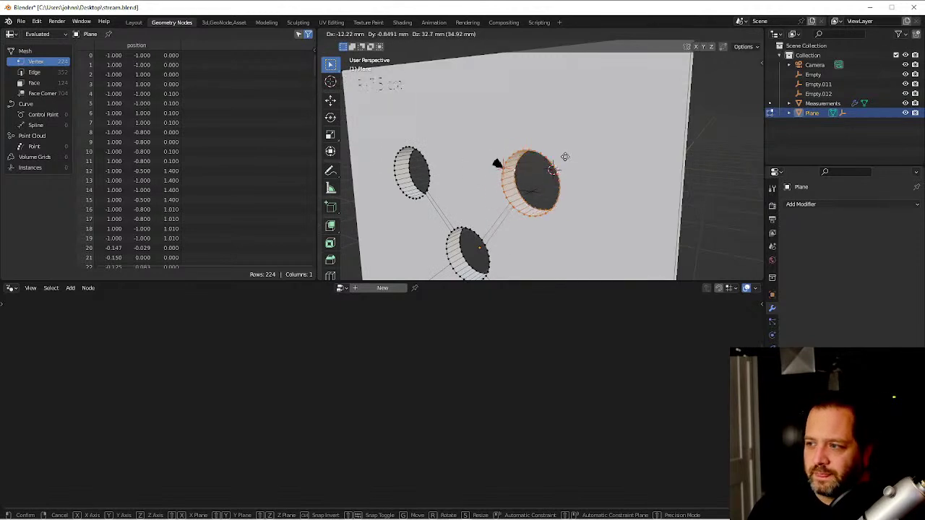
pyautogui.click(568, 173)
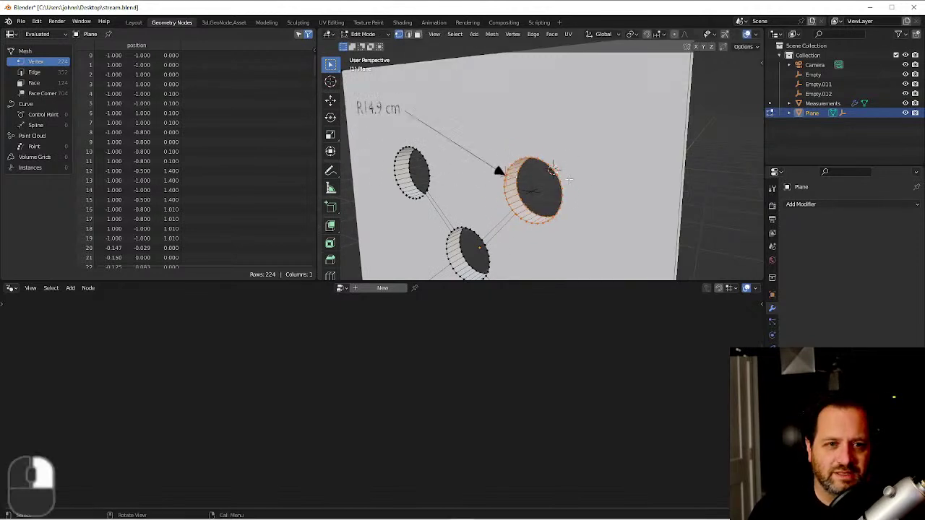
pyautogui.click(532, 189)
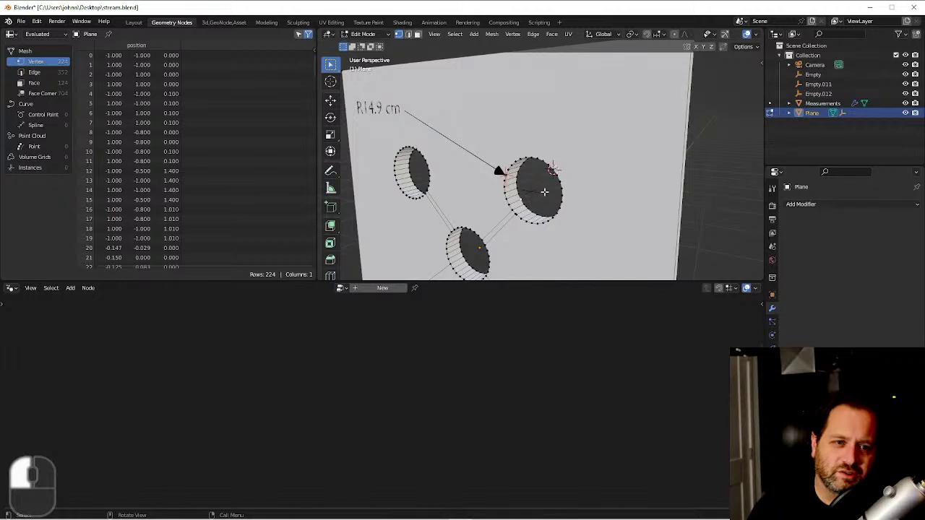
# Inspect the centre empty and the front edge loop of the upper-right hole.
pyautogui.press('Tab')
pyautogui.click(532, 193)
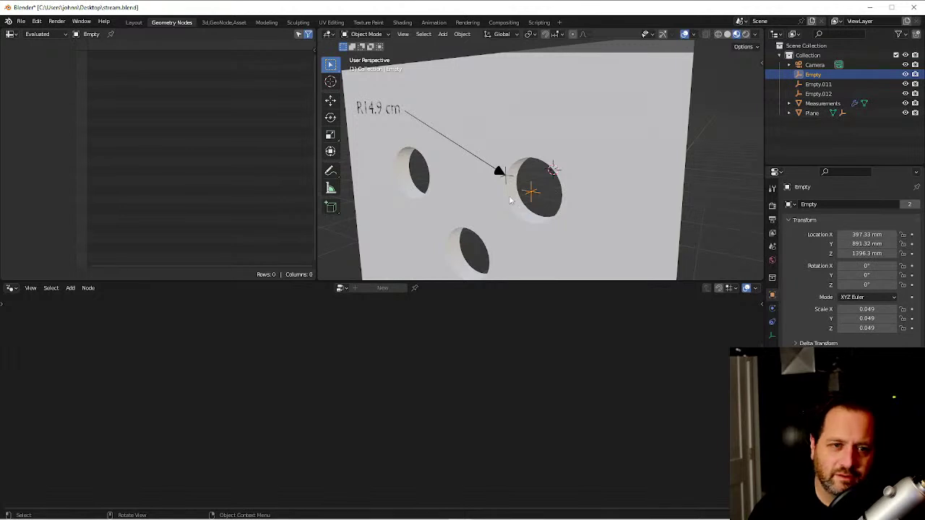
pyautogui.moveTo(508, 208); pyautogui.dragTo(559, 193, button='middle')
pyautogui.scroll(3, 559, 193)
pyautogui.click(578, 195)
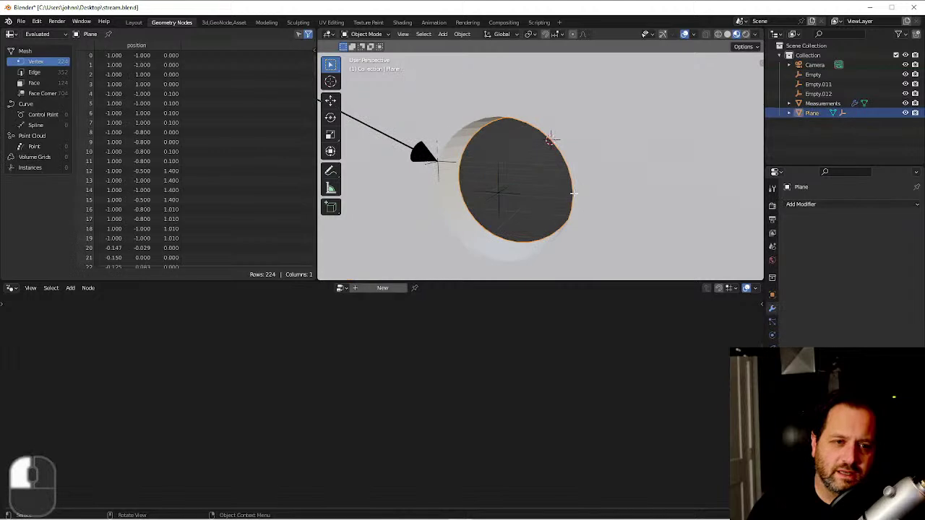
pyautogui.press('Tab')
pyautogui.keyDown('alt'); pyautogui.click(537, 127); pyautogui.keyUp('alt')
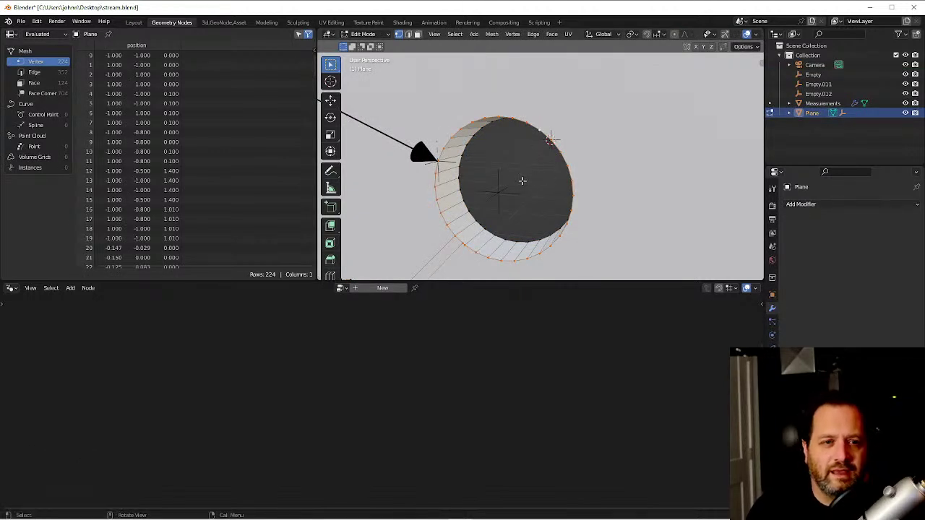
pyautogui.click(528, 133)
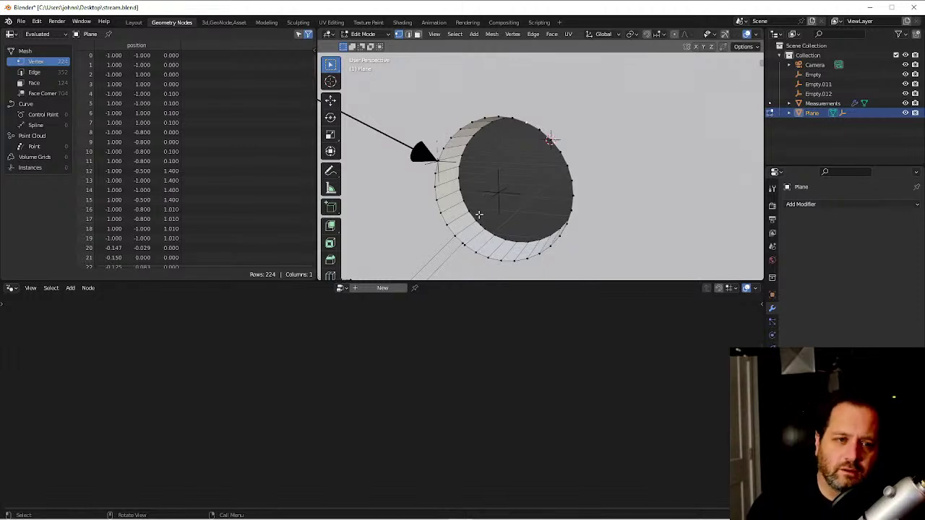
pyautogui.press('Tab')
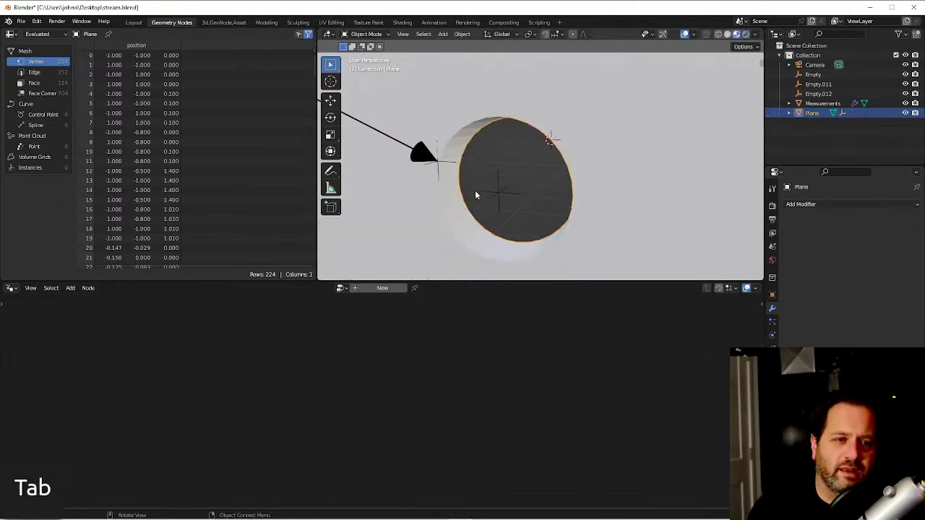
# Examine the radius dimension on the bracket in front view and through the camera.
pyautogui.moveTo(475, 186); pyautogui.dragTo(512, 223, button='middle')
pyautogui.press('`')
pyautogui.scroll(-2, 446, 179)
pyautogui.scroll(6, 423, 168)
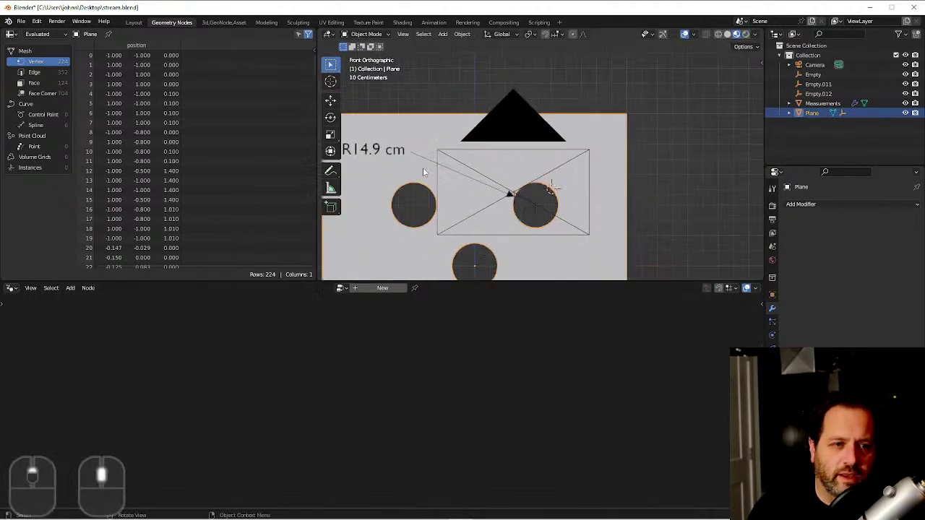
pyautogui.click(465, 169)
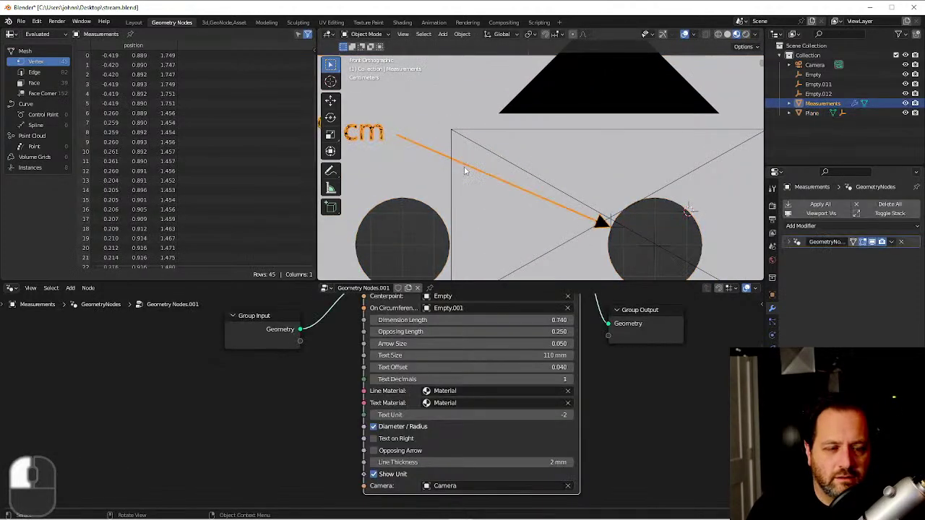
pyautogui.scroll(-3, 462, 173)
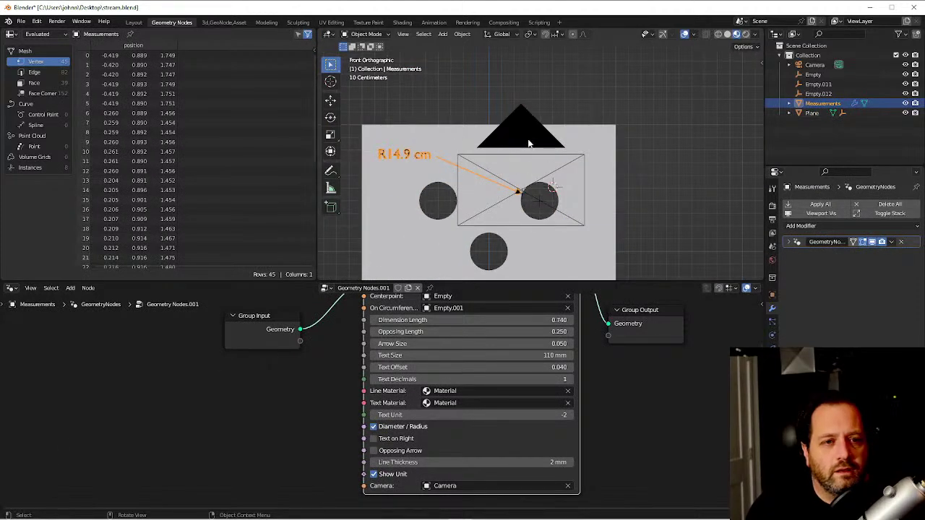
pyautogui.click(527, 145)
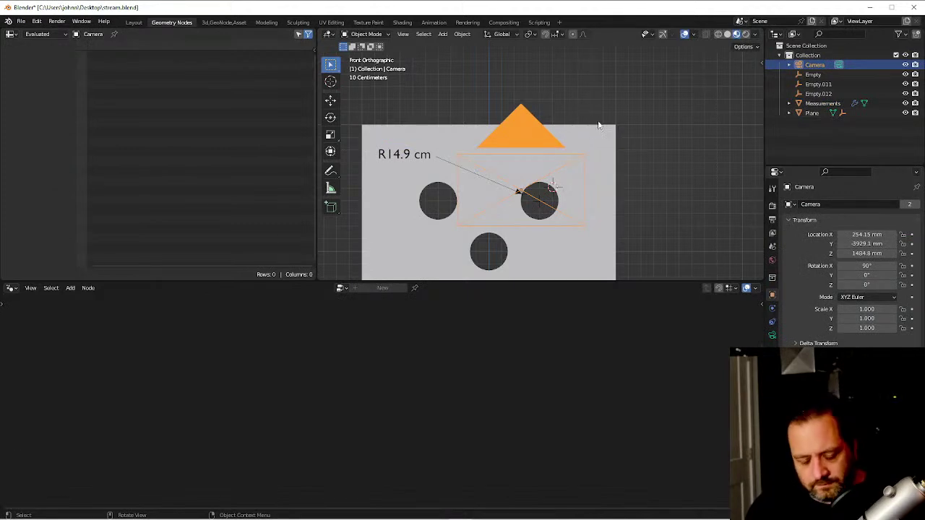
pyautogui.press('`')
pyautogui.keyDown('shift'); pyautogui.moveTo(514, 170); pyautogui.dragTo(568, 151, button='middle'); pyautogui.keyUp('shift')
pyautogui.click(568, 152)
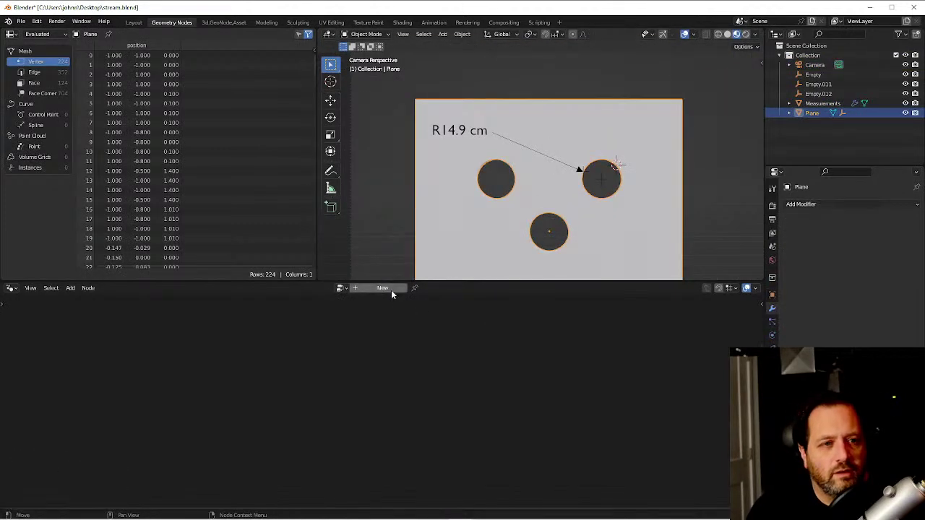
# In the Measurements object's node tree, move the Group Output node farther right to make room after the circle measurement node.
pyautogui.click(828, 104)
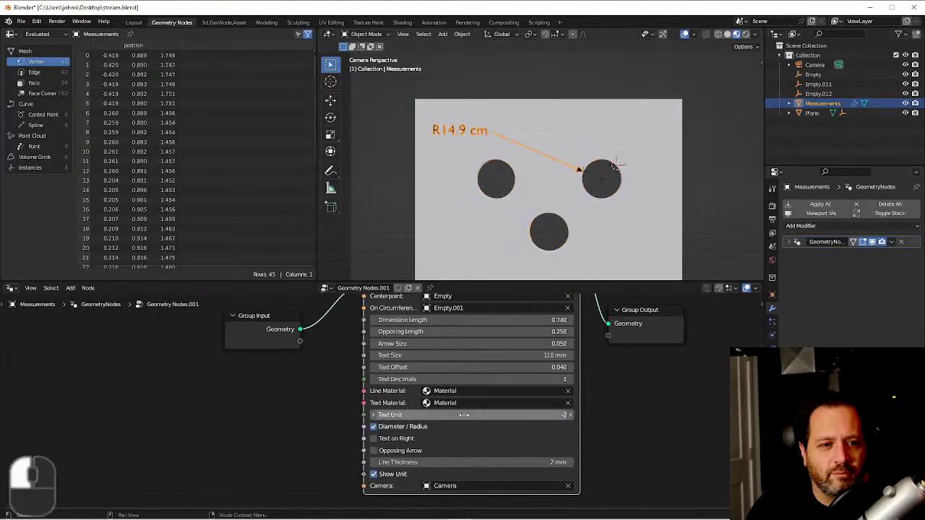
pyautogui.scroll(-3, 456, 425)
pyautogui.keyDown('shift'); pyautogui.moveTo(615, 391); pyautogui.dragTo(434, 386, button='middle'); pyautogui.keyUp('shift')
pyautogui.click(418, 376)
pyautogui.press('g')
pyautogui.click(654, 364)
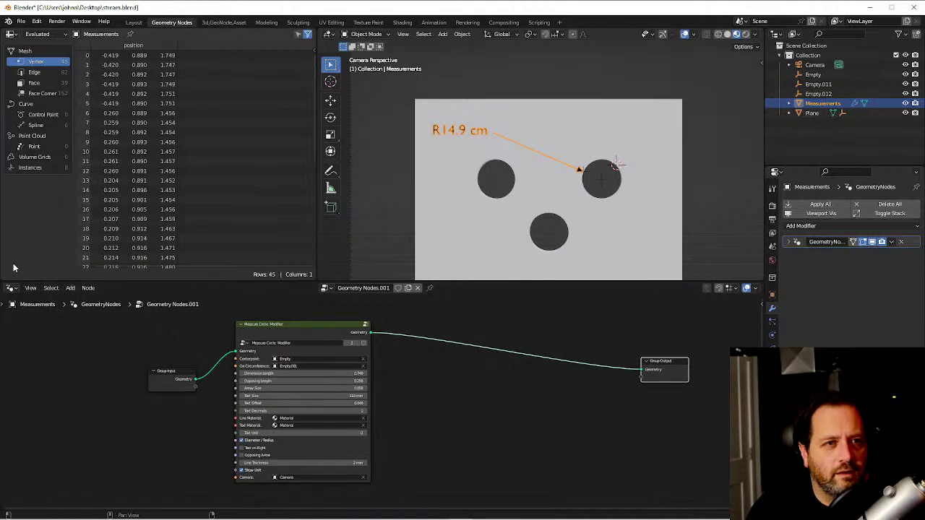
# Add the Measure Angle asset from the Asset Packs library's Measurement Nodes between the Measure Circle Modifier node and Group Output.
pyautogui.click(238, 23)
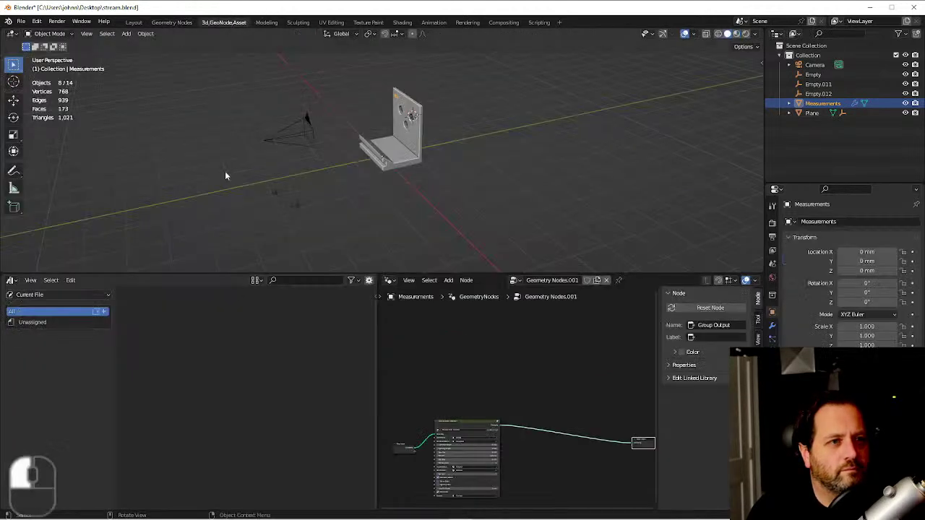
pyautogui.click(47, 295)
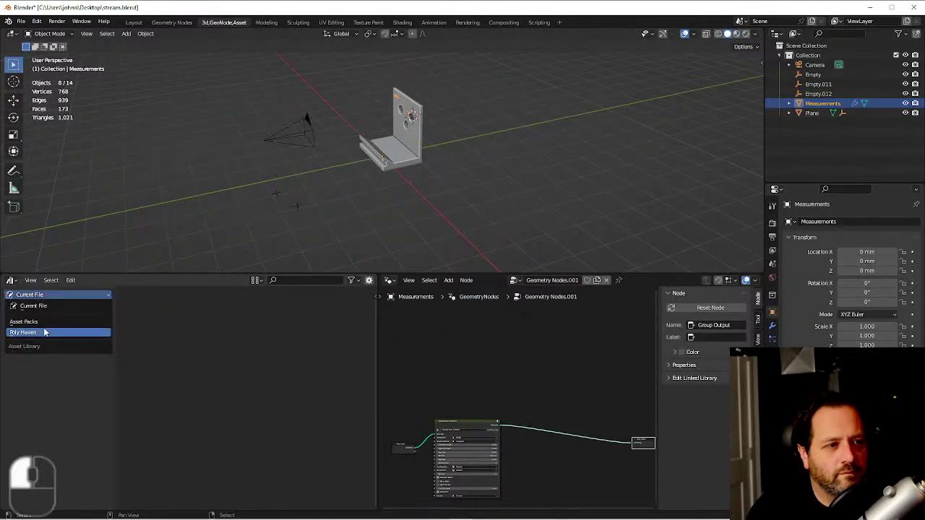
pyautogui.click(44, 324)
pyautogui.click(19, 322)
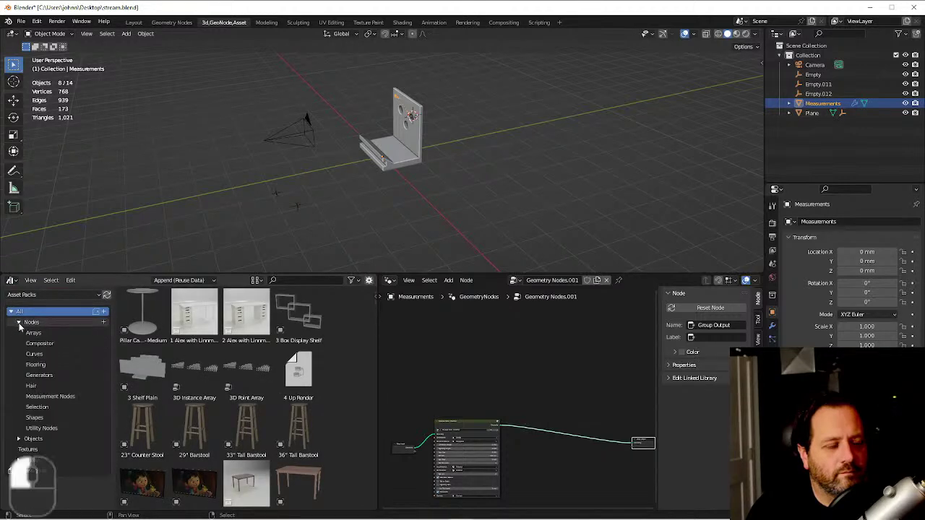
pyautogui.click(52, 396)
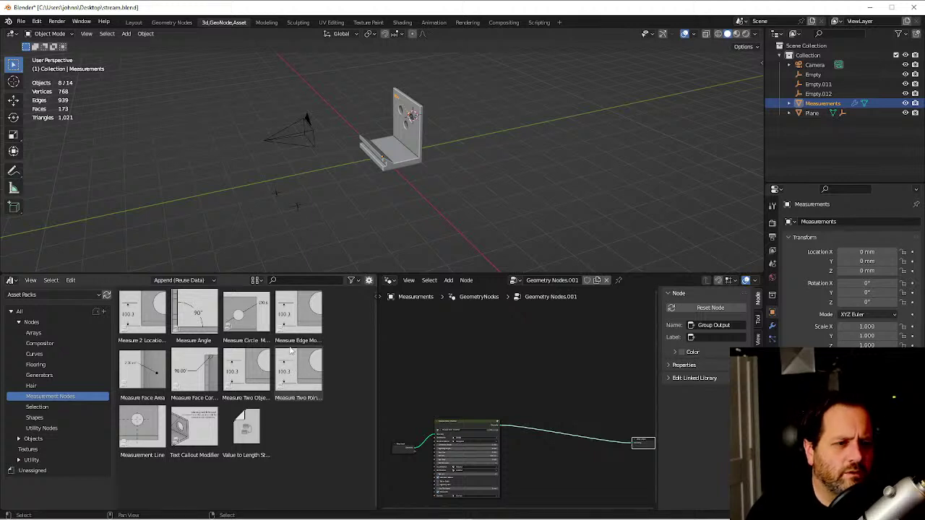
pyautogui.moveTo(191, 315); pyautogui.dragTo(540, 369)
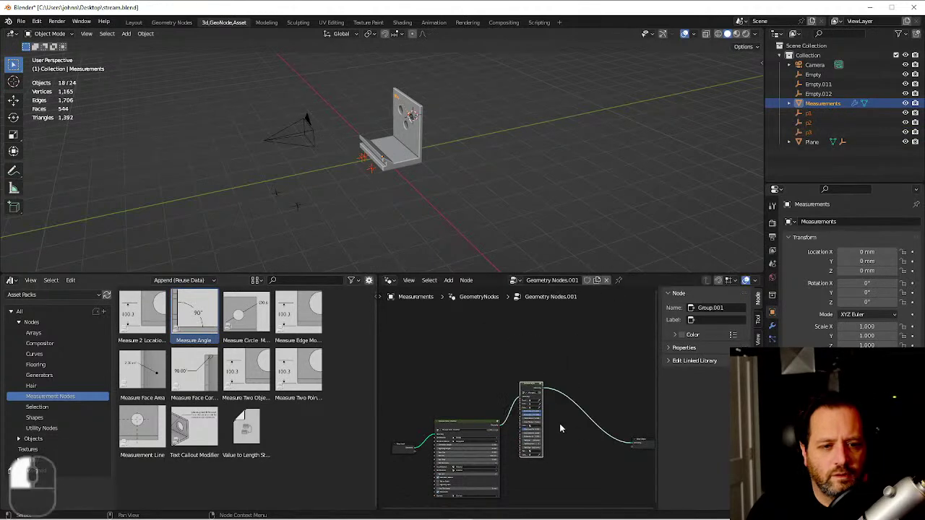
pyautogui.scroll(3, 553, 422)
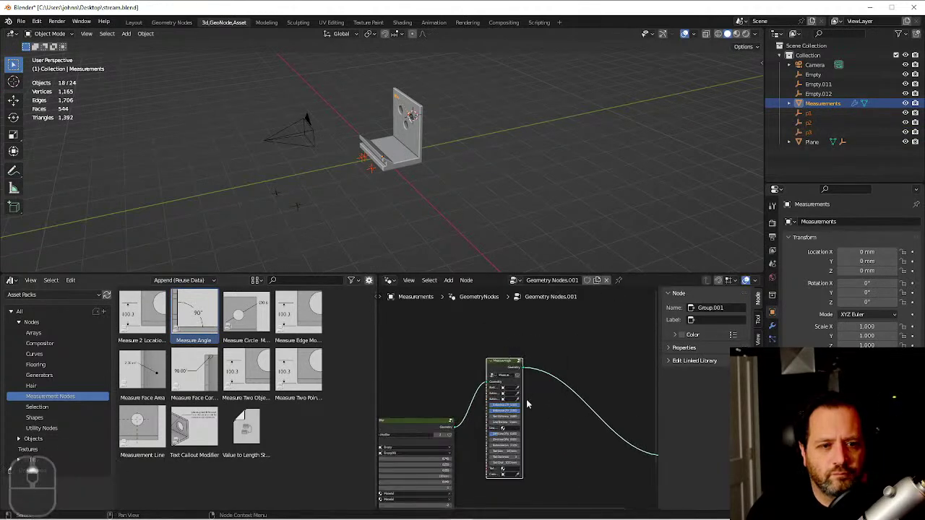
pyautogui.scroll(3, 354, 164)
# Delete the empties p1, p2, p3, Empty.011 and Empty.012 and show the bracket in front view.
pyautogui.moveTo(322, 128); pyautogui.dragTo(340, 167)
pyautogui.click(346, 138)
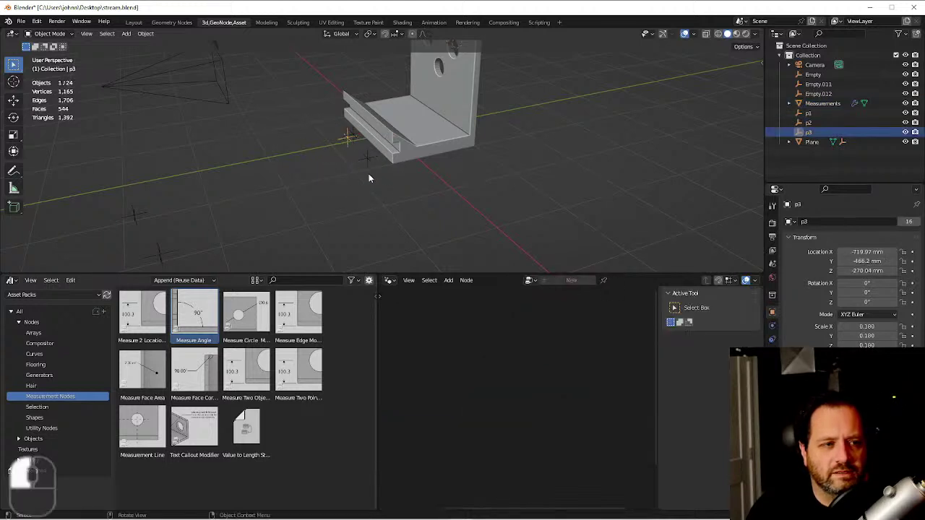
pyautogui.keyDown('shift'); pyautogui.click(363, 161); pyautogui.keyUp('shift')
pyautogui.keyDown('shift'); pyautogui.click(348, 140); pyautogui.keyUp('shift')
pyautogui.press('x')
pyautogui.click(347, 143)
pyautogui.press('`')
pyautogui.keyDown('shift'); pyautogui.moveTo(394, 132); pyautogui.dragTo(416, 211, button='middle'); pyautogui.keyUp('shift')
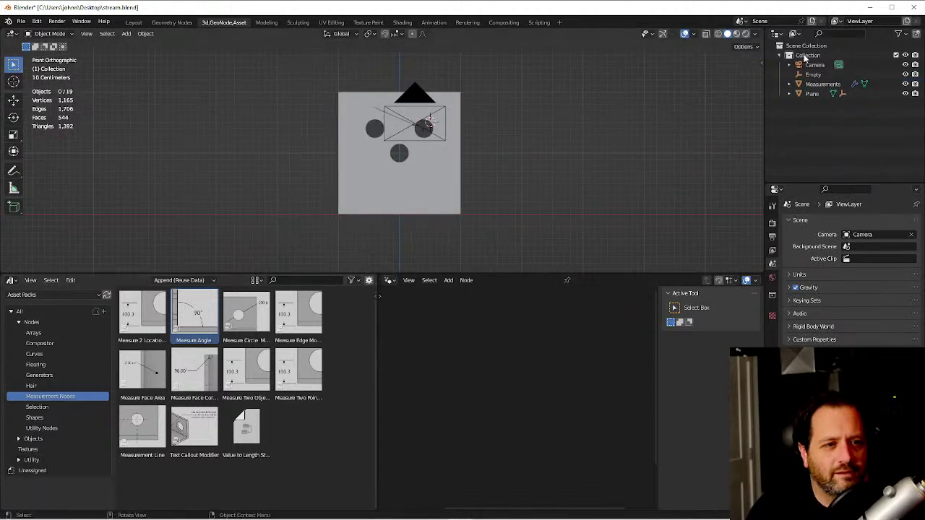
# Open the bracket's mesh in Edit Mode with a close view of the corner vertex where the slope meets the flat base.
pyautogui.click(823, 84)
pyautogui.scroll(4, 444, 224)
pyautogui.keyDown('shift'); pyautogui.moveTo(436, 171); pyautogui.dragTo(399, 180, button='middle'); pyautogui.keyUp('shift')
pyautogui.scroll(-4, 522, 149)
pyautogui.scroll(5, 399, 181)
pyautogui.press('Tab')
pyautogui.press('Tab')
pyautogui.click(407, 190)
pyautogui.moveTo(406, 190); pyautogui.dragTo(419, 155, button='middle')
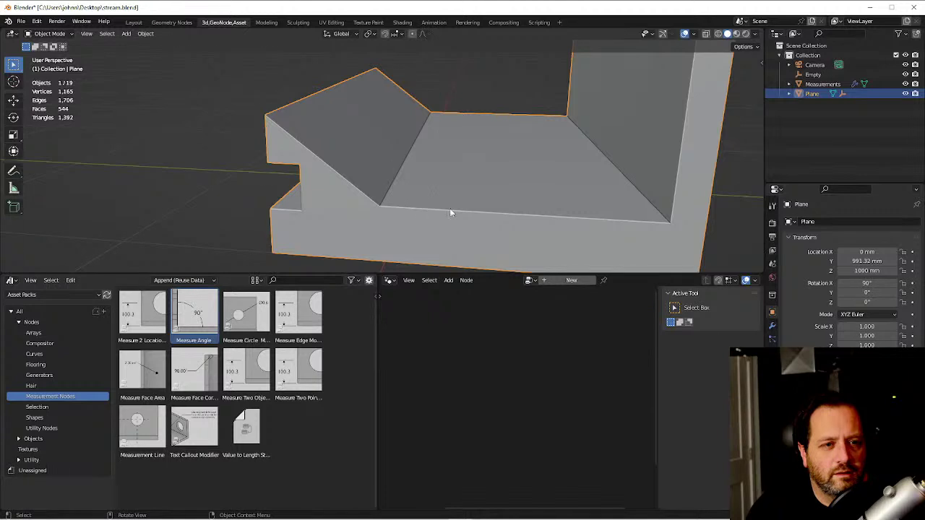
pyautogui.press('Tab')
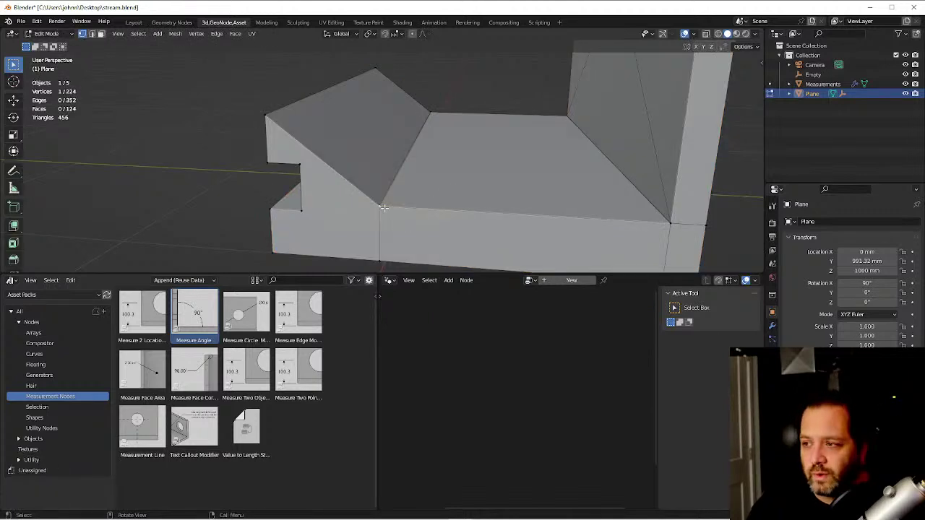
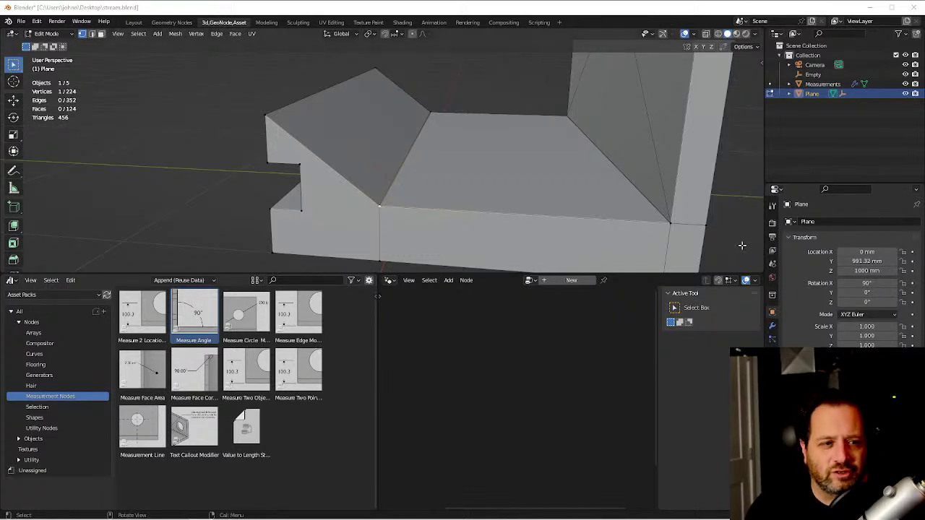
# Set the asset browser's preview thumbnails to the Large display size.
pyautogui.click(248, 377)
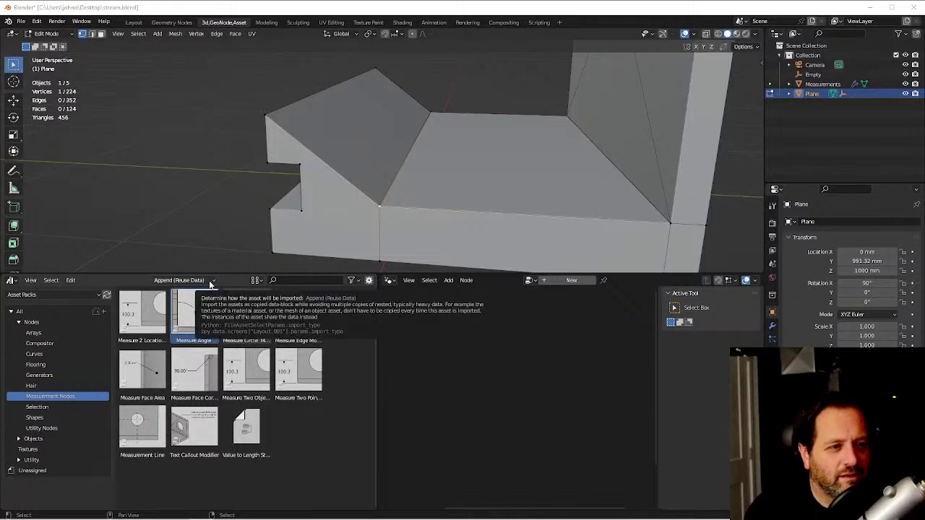
pyautogui.click(257, 281)
pyautogui.click(272, 298)
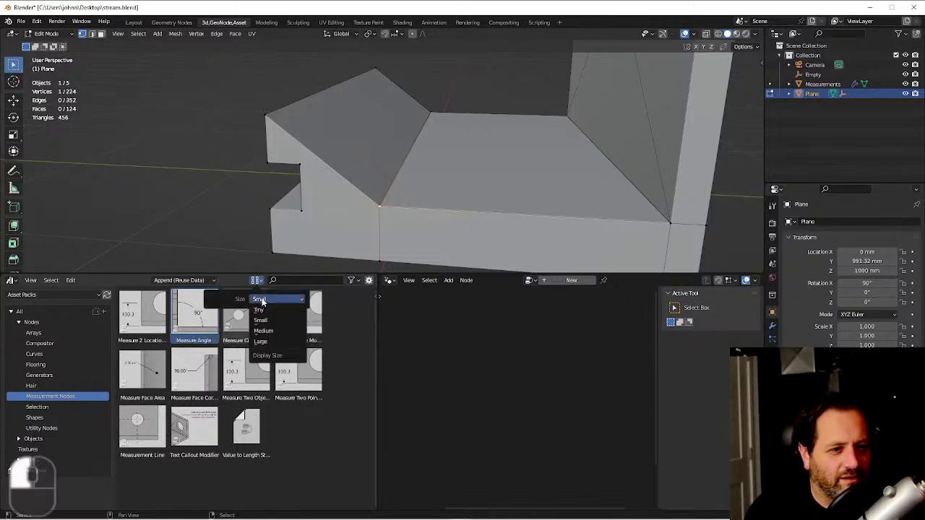
pyautogui.click(271, 341)
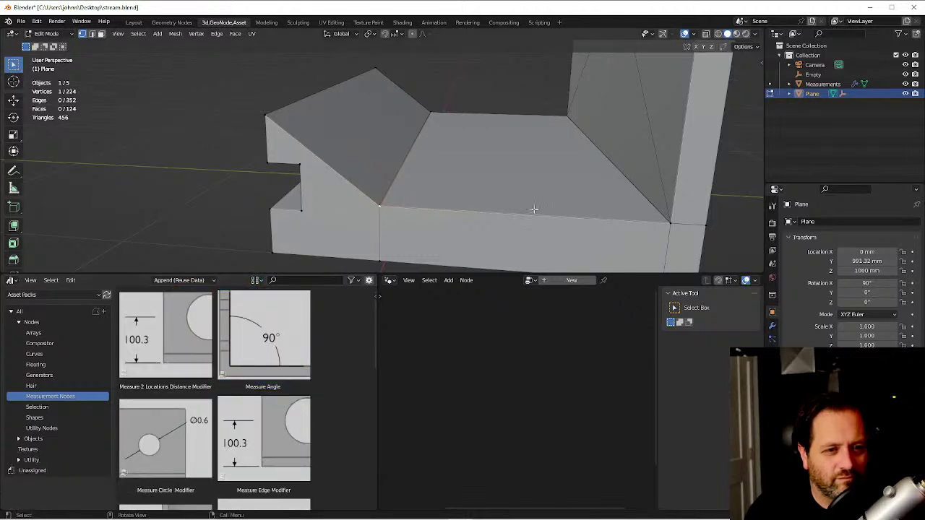
# Leave Edit Mode, select the Measurements object and examine the inputs of the Measure Angle node in its node tree.
pyautogui.scroll(5, 533, 217)
pyautogui.scroll(-3, 520, 207)
pyautogui.keyDown('shift'); pyautogui.moveTo(535, 213); pyautogui.dragTo(491, 218, button='middle'); pyautogui.keyUp('shift')
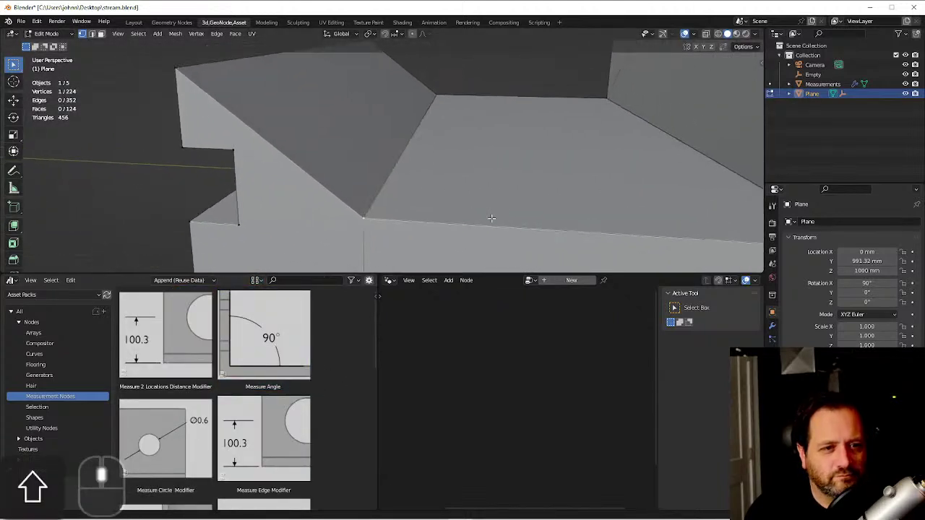
pyautogui.click(824, 87)
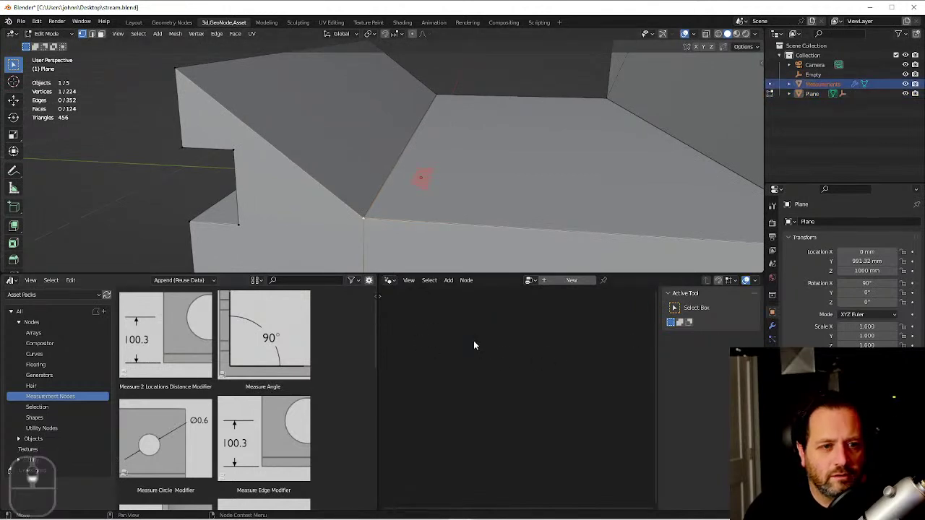
pyautogui.hotkey('shift', 'a')
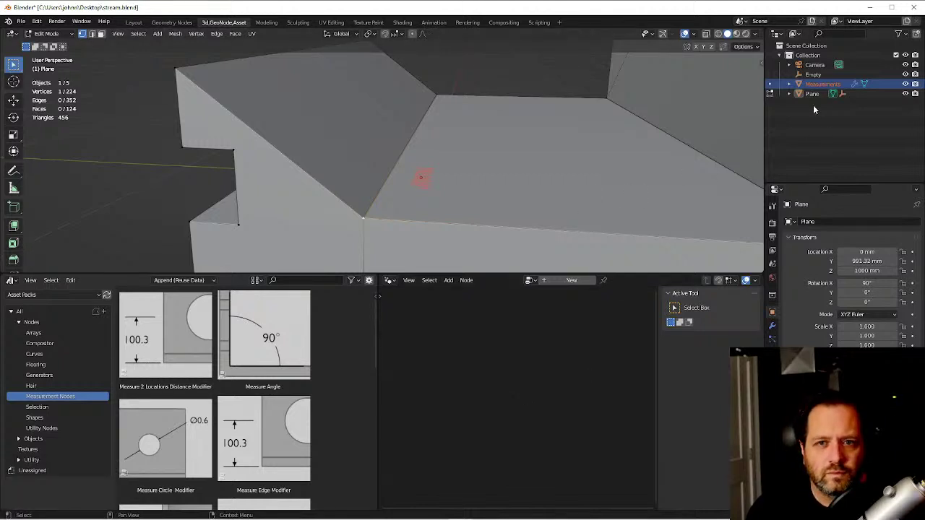
pyautogui.press('Tab')
pyautogui.click(818, 84)
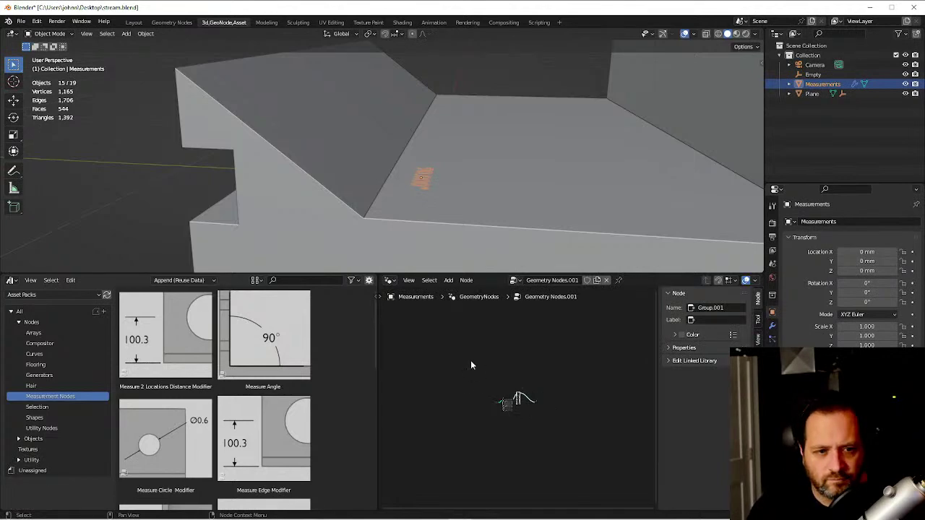
pyautogui.press('Home')
pyautogui.scroll(8, 553, 436)
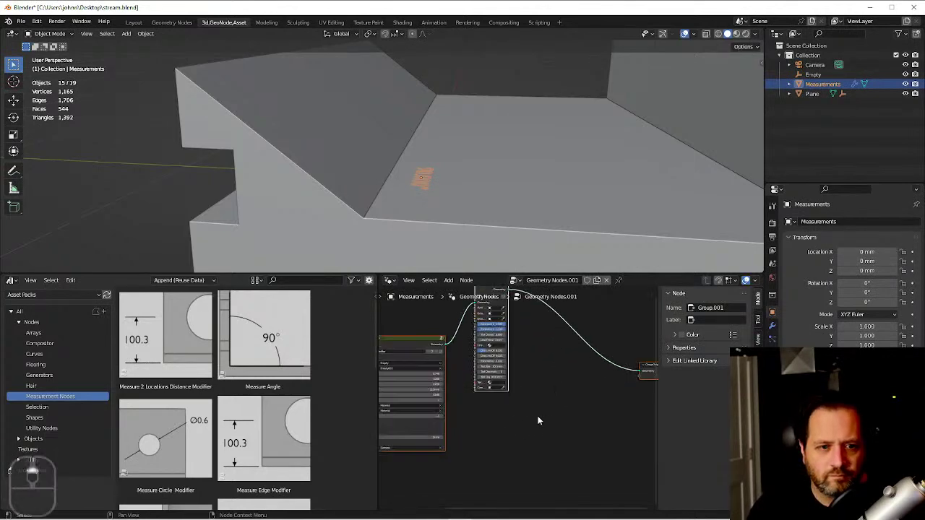
pyautogui.moveTo(530, 327); pyautogui.dragTo(540, 377, button='middle')
pyautogui.scroll(2, 540, 377)
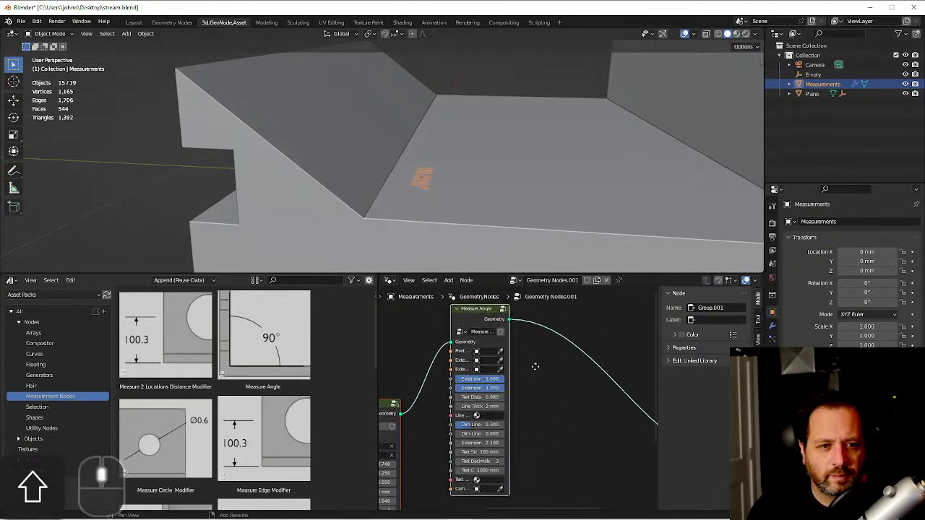
# Select the bracket's corner vertex between the slope and the flat base in Edit Mode and snap the 3D cursor to it.
pyautogui.click(432, 224)
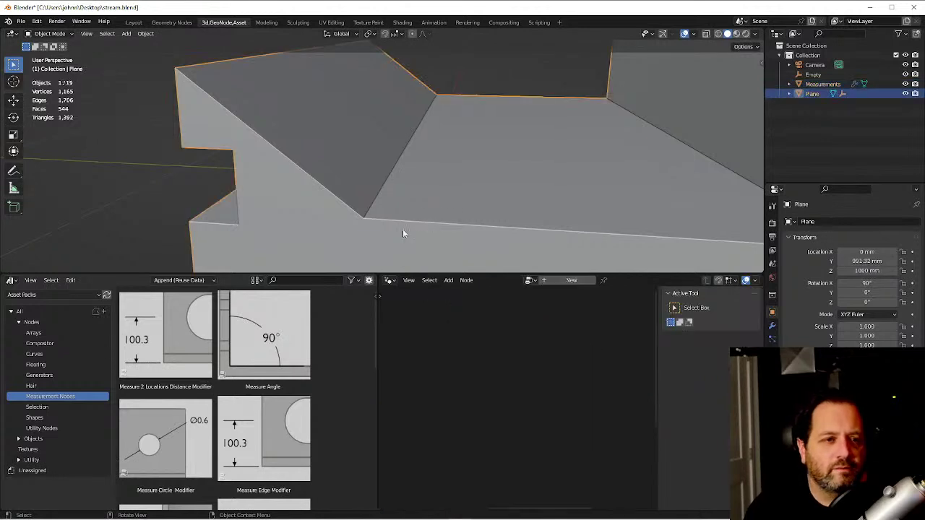
pyautogui.press('Tab')
pyautogui.click(362, 214)
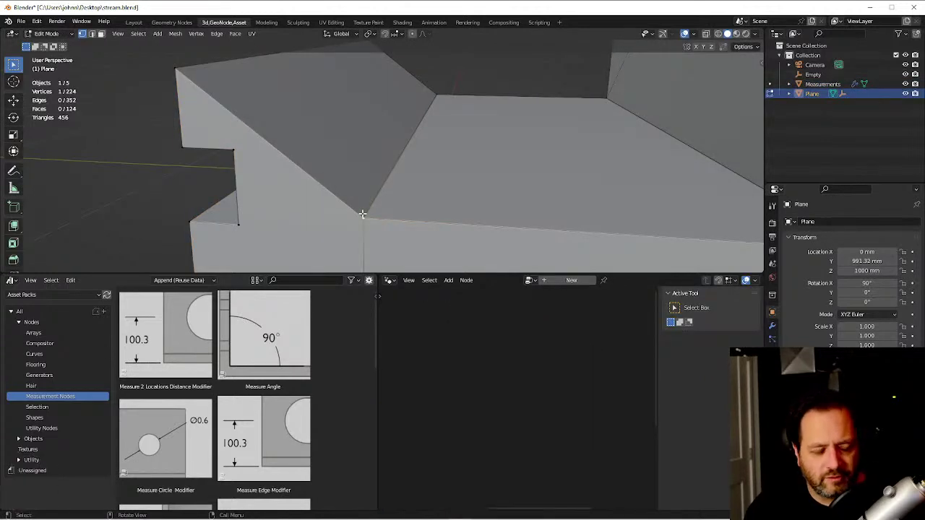
pyautogui.hotkey('shift', 'n')
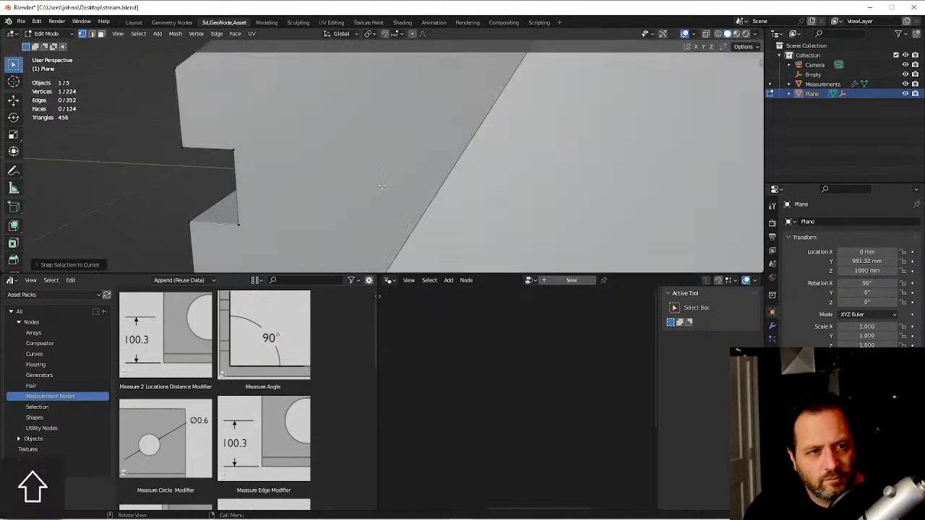
pyautogui.hotkey('ctrl', 'z')
pyautogui.keyDown('shift'); pyautogui.rightClick(404, 218); pyautogui.keyUp('shift')
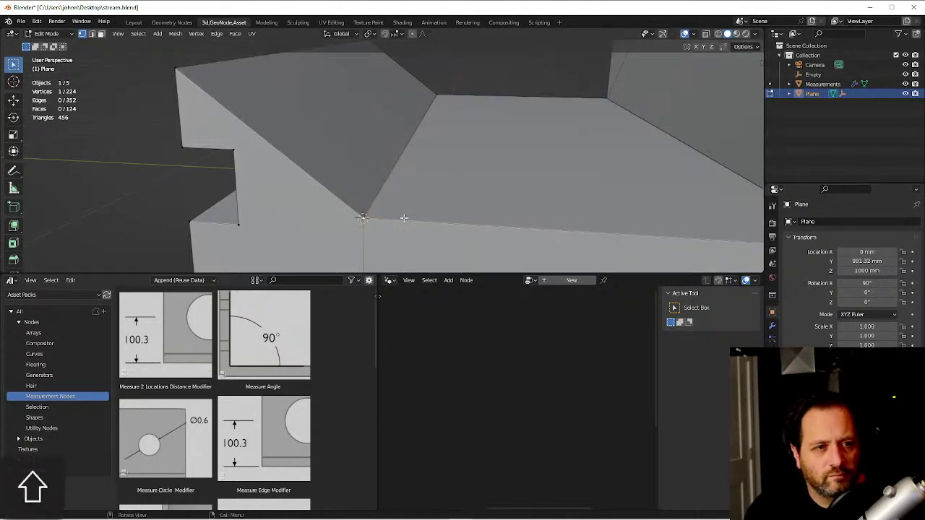
# Return to Object Mode and add a Plain Axes empty at the 3D cursor on the slope's corner vertex.
pyautogui.press('Tab')
pyautogui.hotkey('shift', 'a')
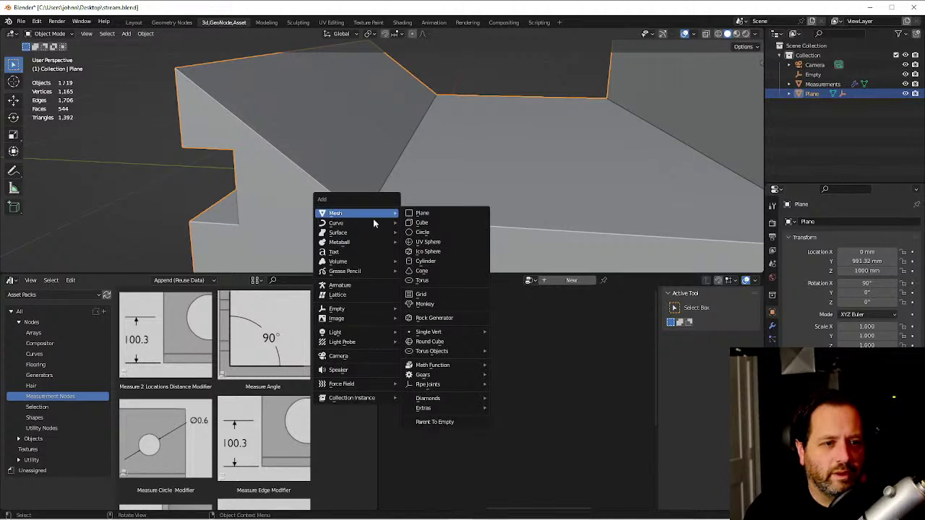
pyautogui.moveTo(376, 309)
pyautogui.click(419, 310)
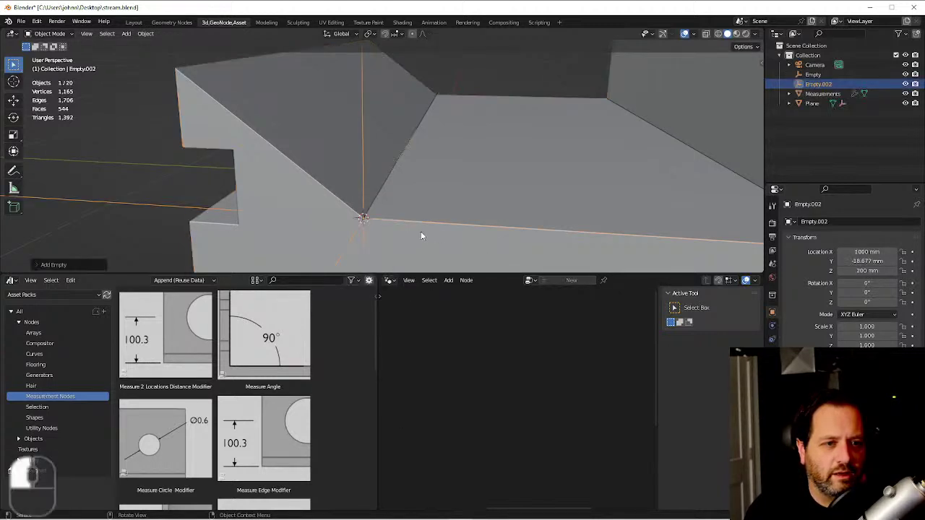
# Scale down the empty at the foot of the slope to about 0.055 in the right orthographic view.
pyautogui.press('`')
pyautogui.press('`')
pyautogui.scroll(5, 489, 157)
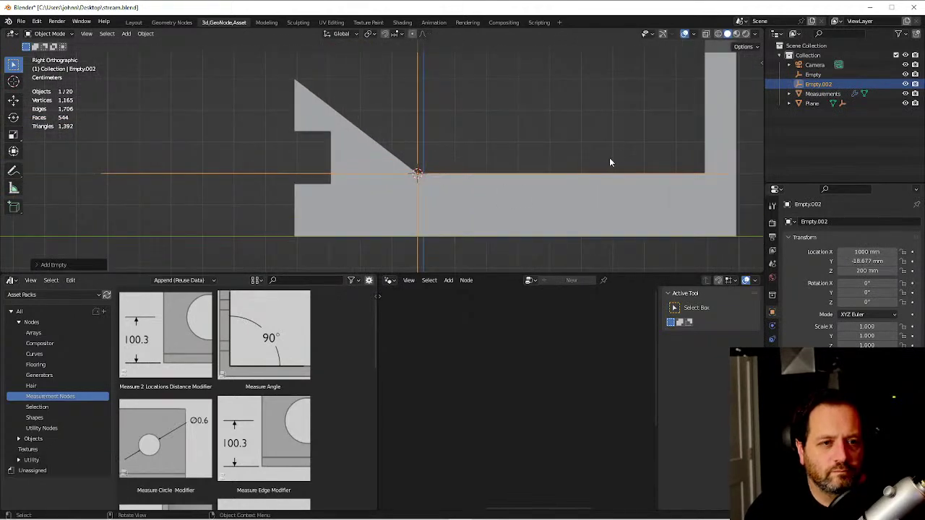
pyautogui.press('s')
pyautogui.click(427, 172)
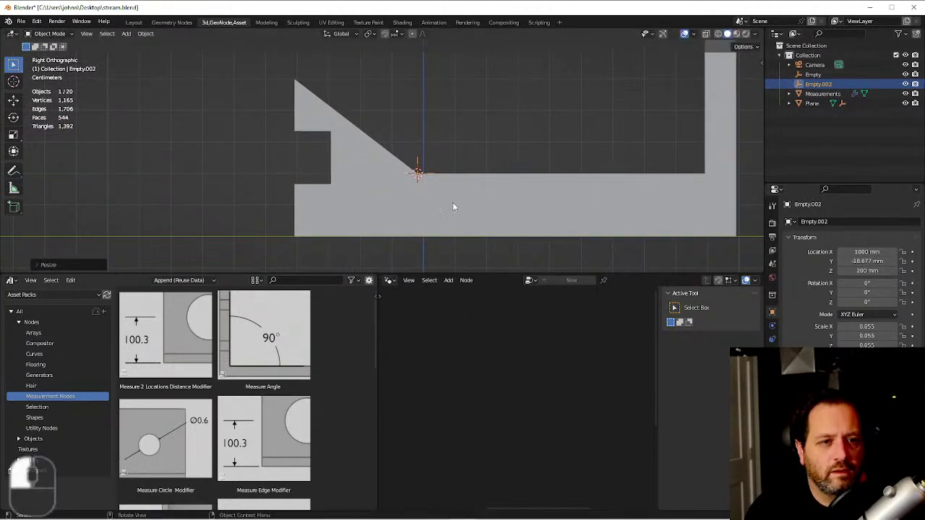
# Duplicate the corner empty twice, placing one copy on the sloped edge and the other along the horizontal edge.
pyautogui.hotkey('shift', 'd')
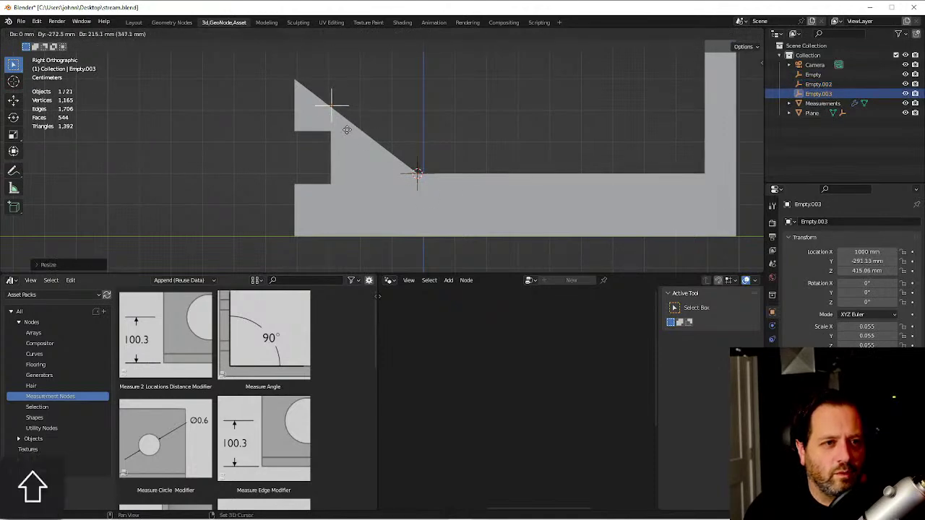
pyautogui.click(339, 116)
pyautogui.hotkey('shift', 'd')
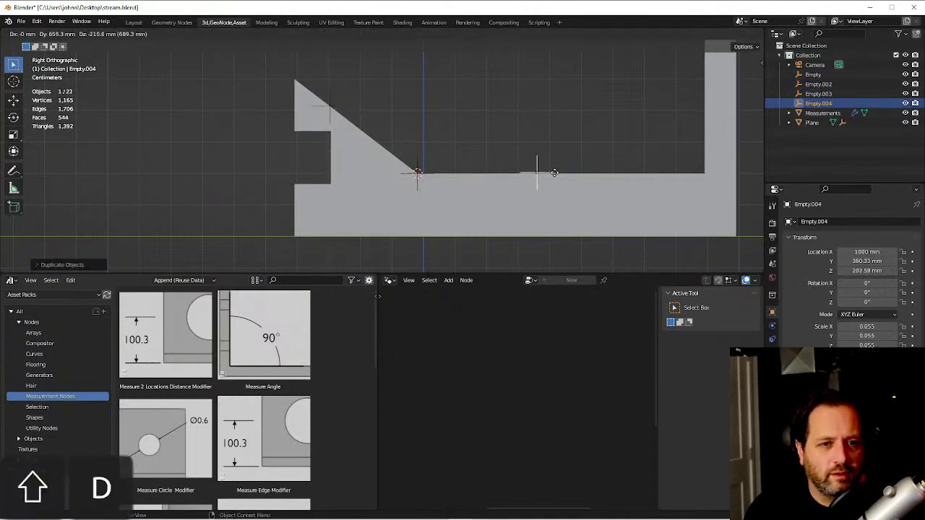
pyautogui.click(555, 175)
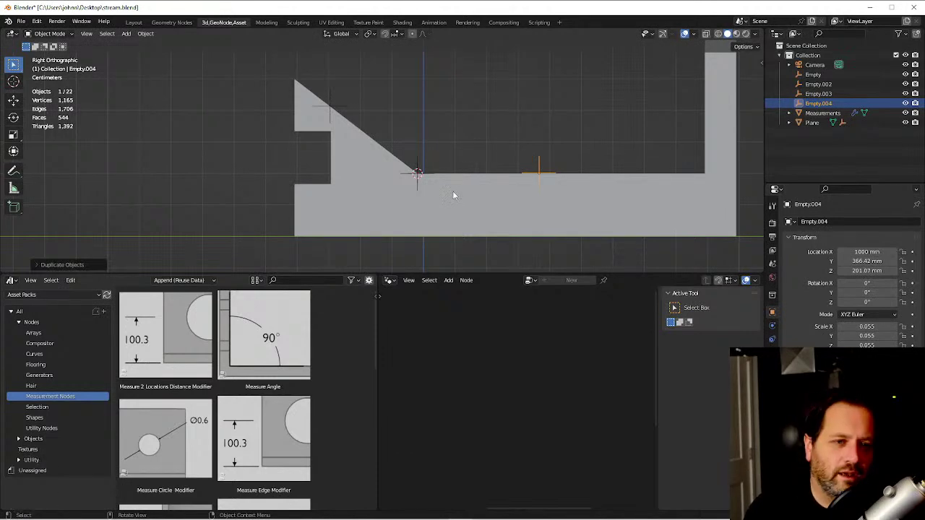
# Move the horizontal-edge empty vertically onto the edge, at about Z 199.84 mm.
pyautogui.scroll(3, 453, 189)
pyautogui.scroll(3, 618, 137)
pyautogui.press('g')
pyautogui.press('z')
pyautogui.click(594, 148)
pyautogui.scroll(5, 594, 149)
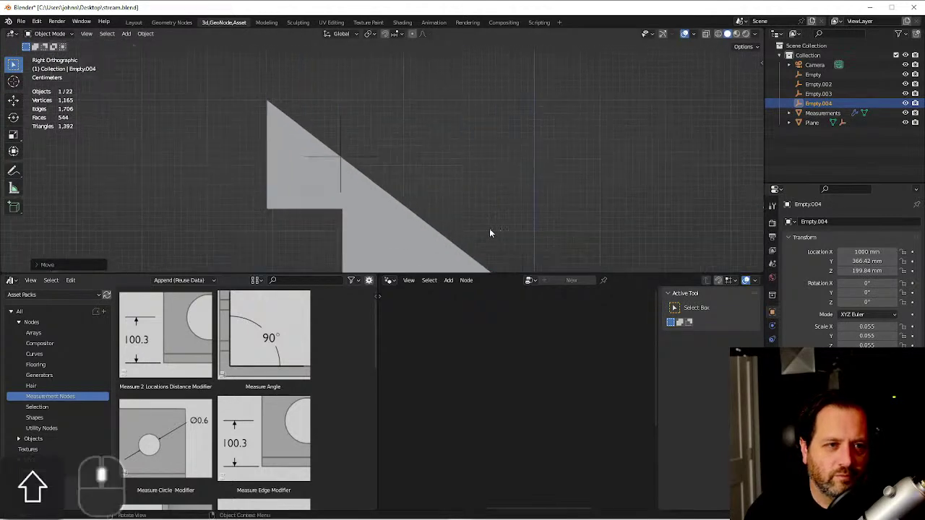
# Scale down the empty on the sloped edge to about 0.012.
pyautogui.click(399, 94)
pyautogui.press('g')
pyautogui.rightClick(605, 135)
pyautogui.press('s')
pyautogui.click(488, 115)
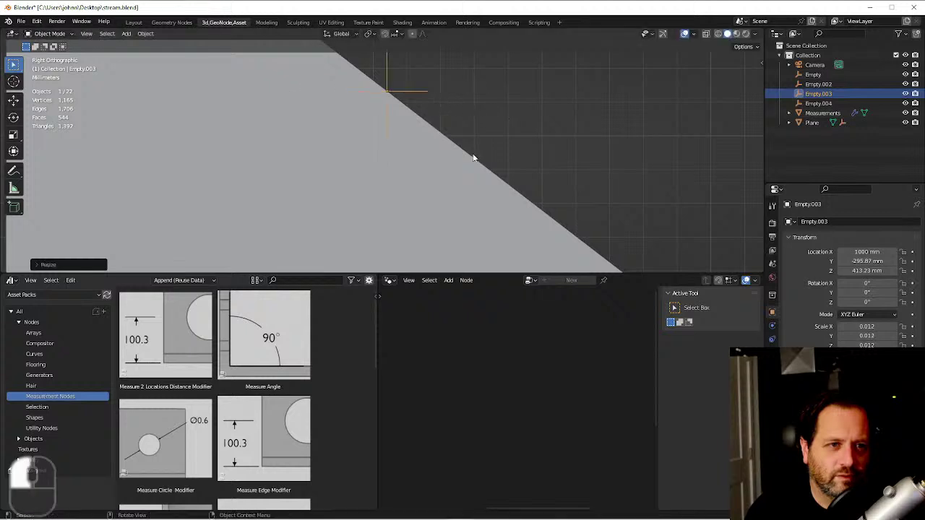
# Scale down the empty on the horizontal edge to about 0.037.
pyautogui.scroll(-2, 644, 210)
pyautogui.keyDown('shift'); pyautogui.moveTo(644, 211); pyautogui.dragTo(667, 200, button='middle'); pyautogui.keyUp('shift')
pyautogui.click(666, 210)
pyautogui.press('s')
pyautogui.click(679, 185)
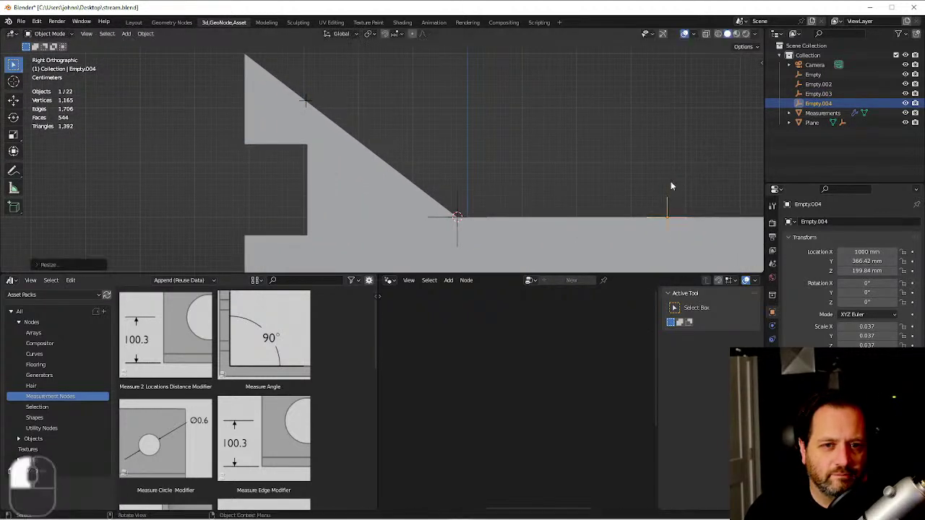
# In the Measurements object's Measure Angle node, assign Empty.002 as Pivot Point, Empty.003 as Extension 1 and Empty.004 as Extension 2.
pyautogui.click(609, 199)
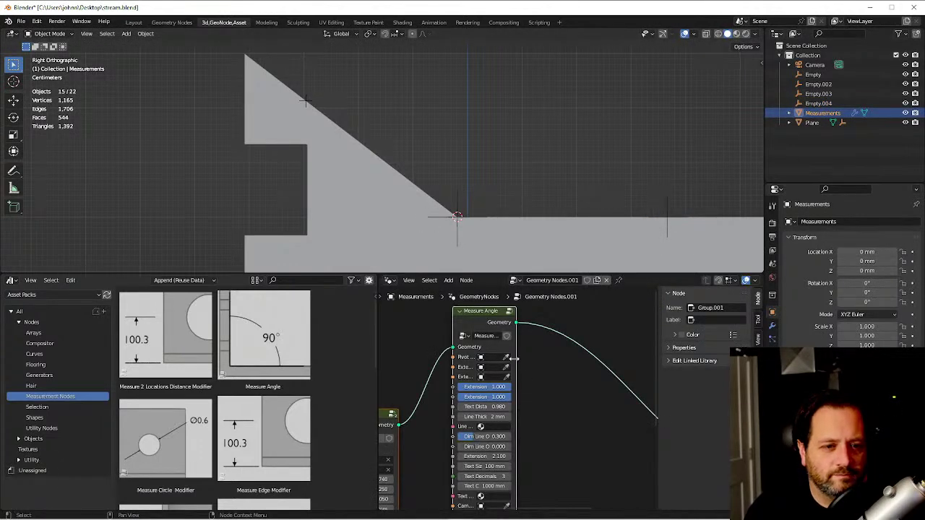
pyautogui.moveTo(515, 359); pyautogui.dragTo(631, 359)
pyautogui.click(623, 357)
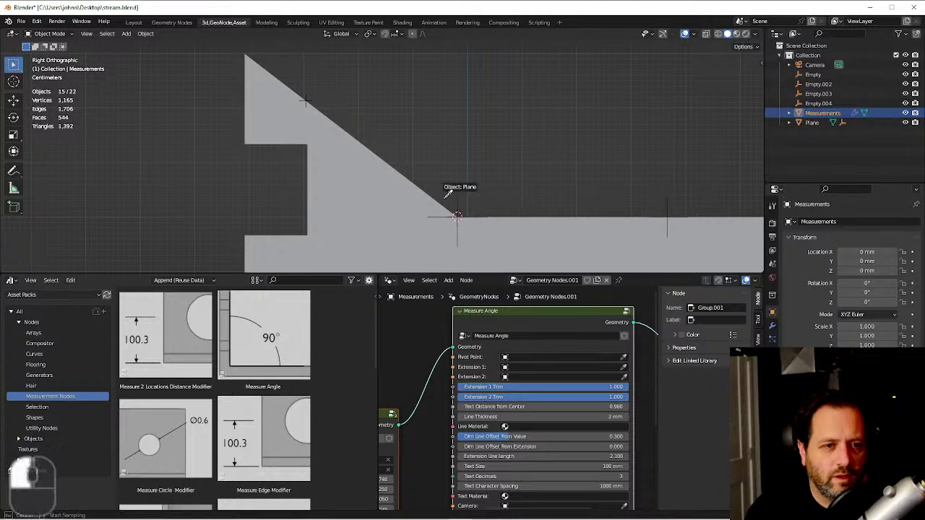
pyautogui.click(458, 215)
pyautogui.click(623, 367)
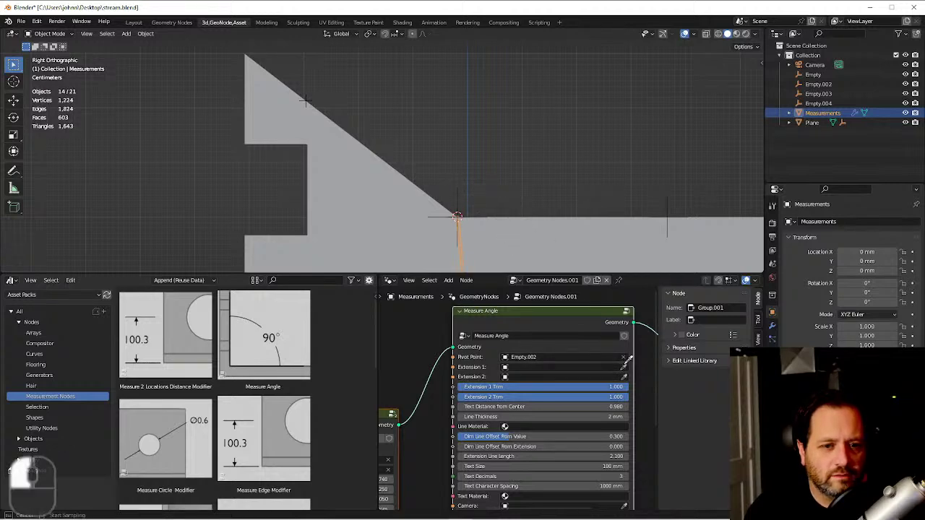
pyautogui.click(624, 376)
pyautogui.click(667, 209)
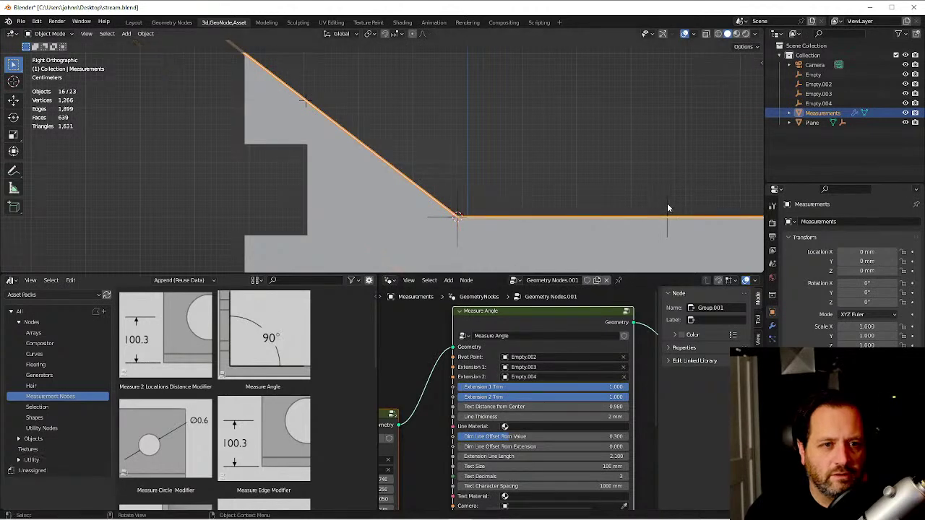
# Set the Measure Angle node's Camera input to the scene's Camera.
pyautogui.moveTo(558, 435); pyautogui.dragTo(553, 378, button='middle')
pyautogui.click(549, 448)
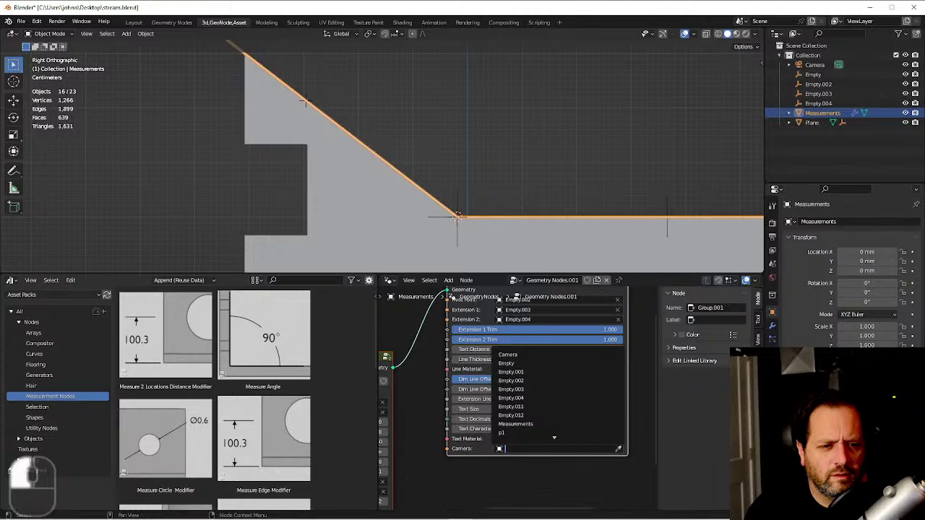
pyautogui.click(510, 354)
pyautogui.scroll(-2, 538, 146)
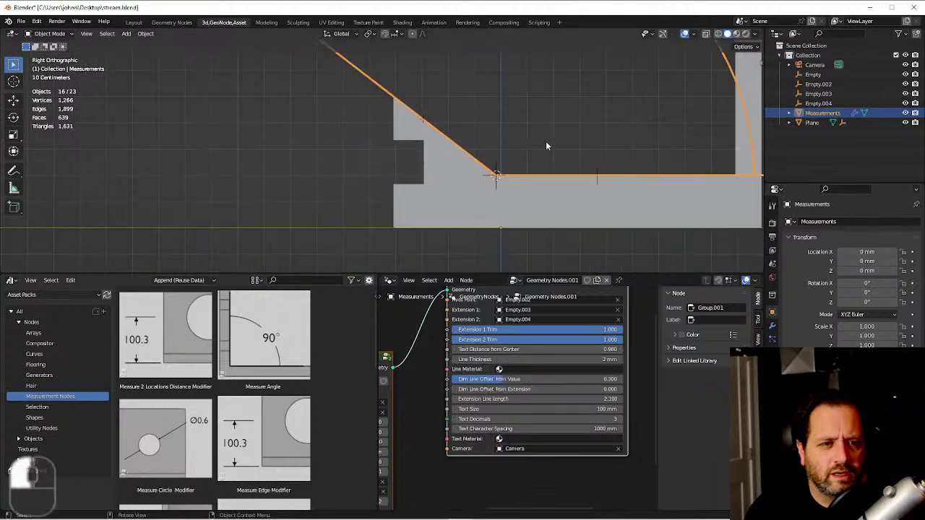
pyautogui.scroll(-4, 539, 164)
pyautogui.keyDown('shift'); pyautogui.moveTo(514, 218); pyautogui.dragTo(480, 222, button='middle'); pyautogui.keyUp('shift')
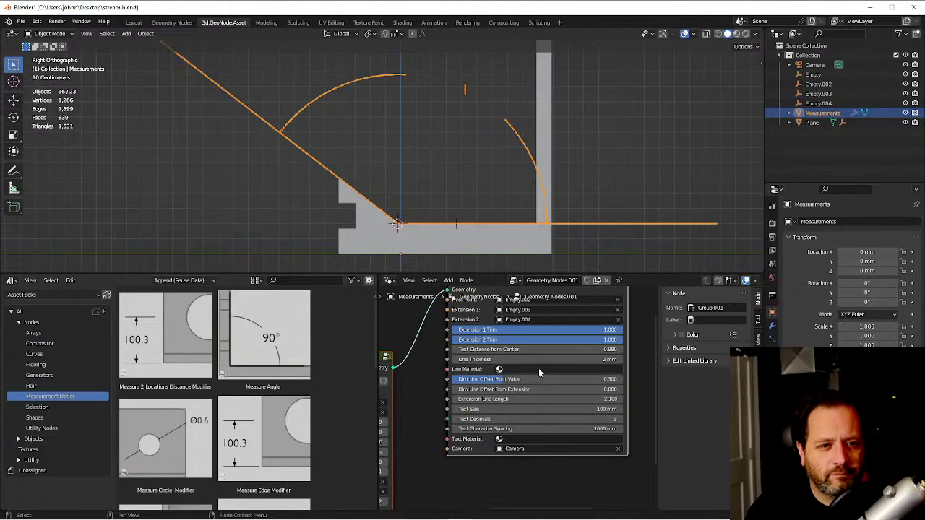
# Set the angle dimension's Extension Line Length to 0.650, Dim Line Offset From Value to 0.105 and Text Distance from Center to 0.190.
pyautogui.keyDown('shift'); pyautogui.moveTo(531, 364); pyautogui.dragTo(550, 396, button='middle'); pyautogui.keyUp('shift')
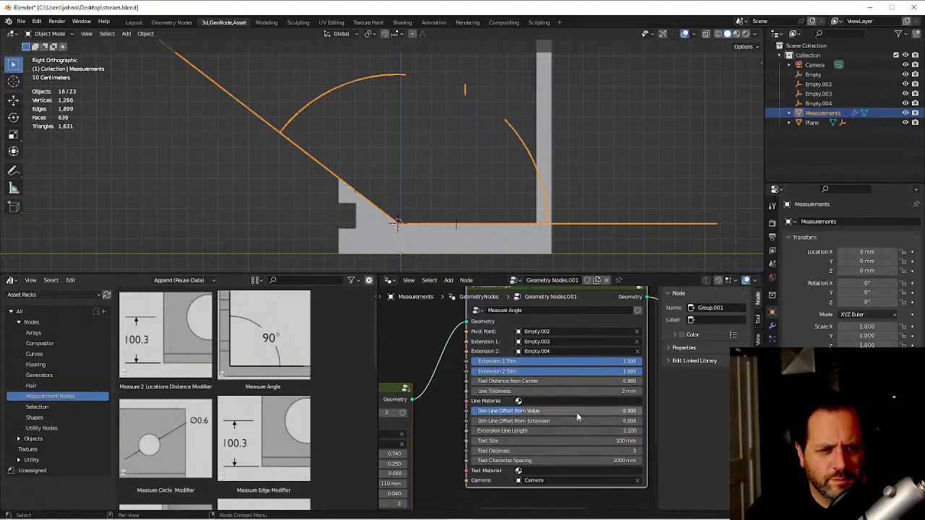
pyautogui.moveTo(583, 430)
pyautogui.keyDown('shift'); pyautogui.mouseDown()
pyautogui.moveTo(537, 431)
pyautogui.moveTo(569, 430)
pyautogui.mouseUp(); pyautogui.keyUp('shift')
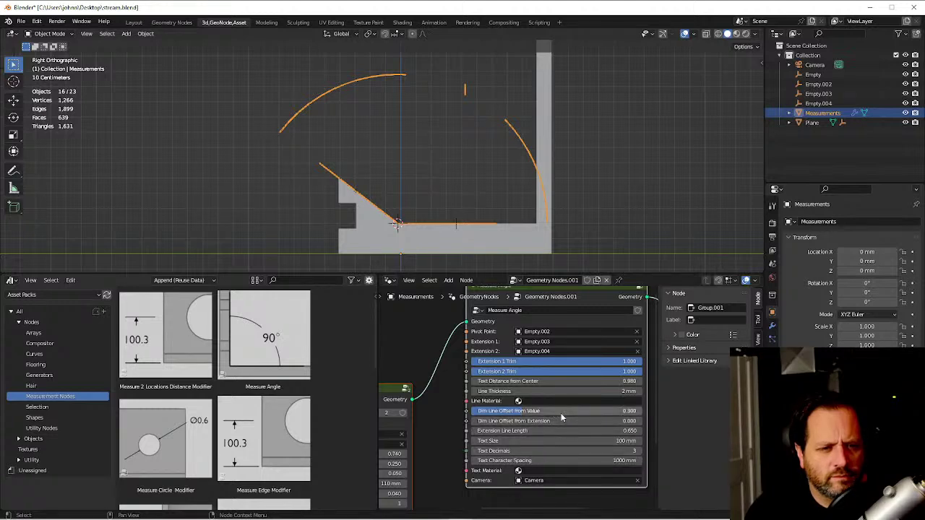
pyautogui.moveTo(561, 411); pyautogui.dragTo(517, 412)
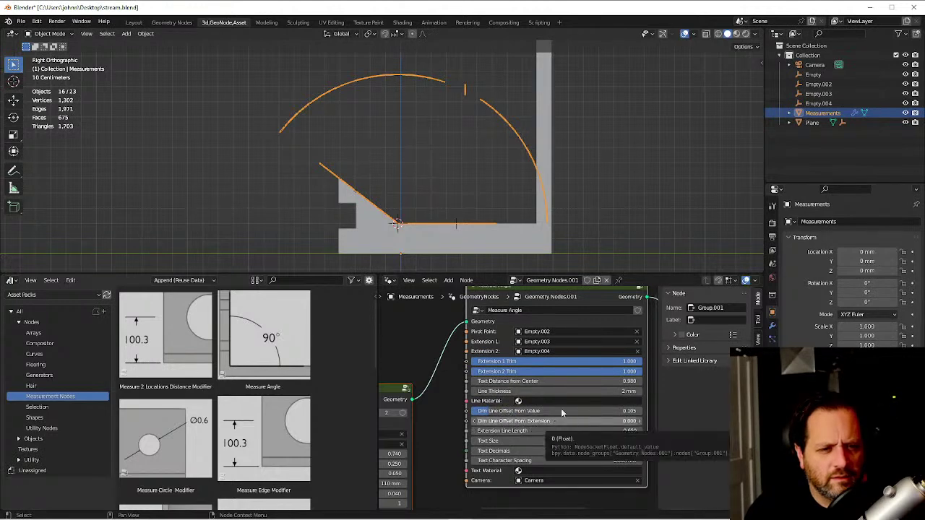
pyautogui.keyDown('shift'); pyautogui.moveTo(563, 383); pyautogui.dragTo(469, 383); pyautogui.keyUp('shift')
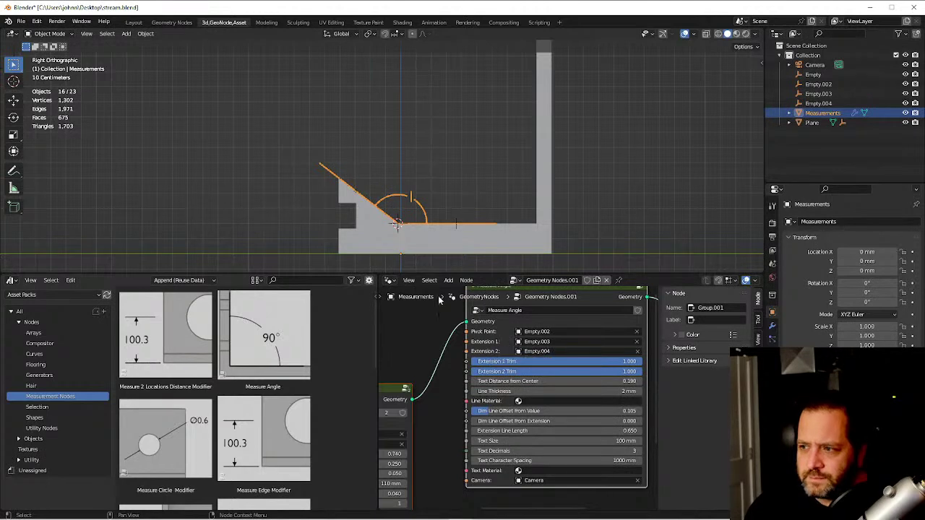
pyautogui.scroll(5, 415, 223)
pyautogui.scroll(-1, 416, 220)
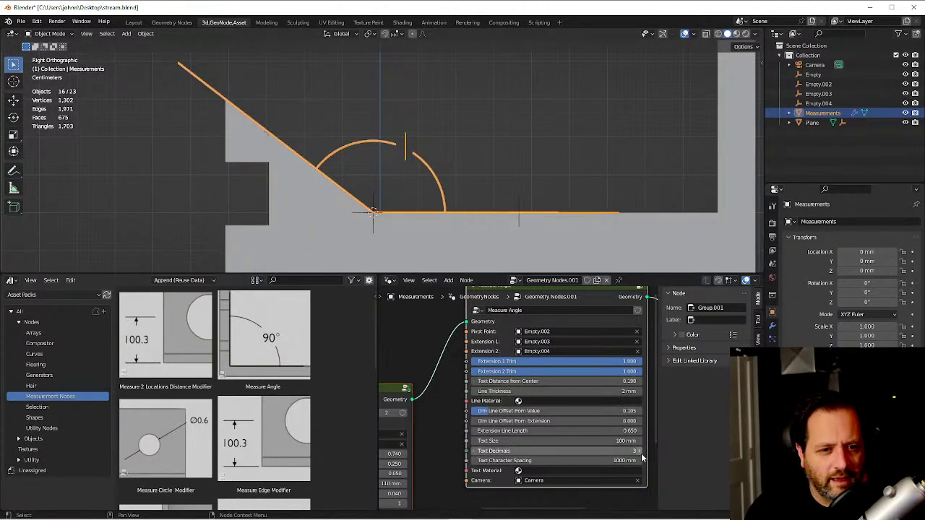
# Look through the camera and move it to about X -819 mm, Z 942.53 mm so its frame encloses the whole part.
pyautogui.moveTo(498, 141); pyautogui.dragTo(492, 153, button='middle')
pyautogui.press('KP_0')
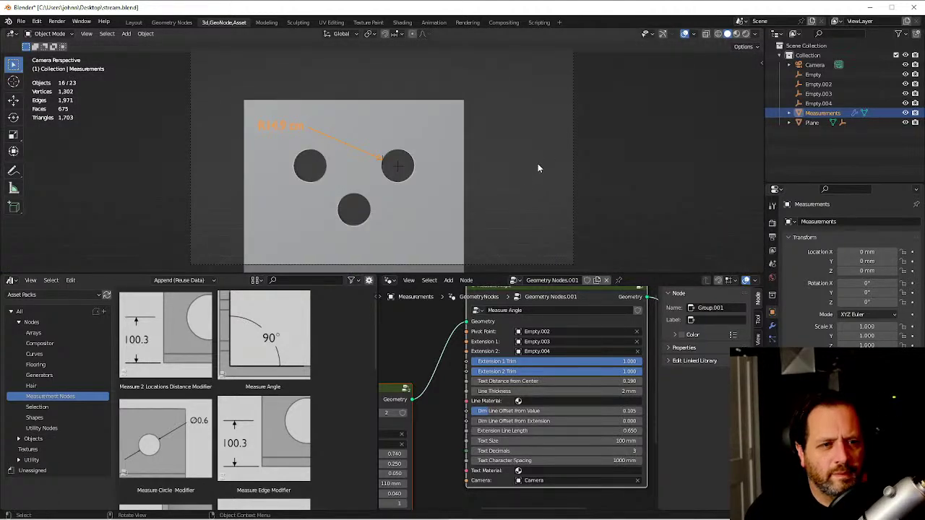
pyautogui.scroll(-4, 528, 170)
pyautogui.keyDown('shift'); pyautogui.moveTo(531, 221); pyautogui.dragTo(518, 182, button='middle'); pyautogui.keyUp('shift')
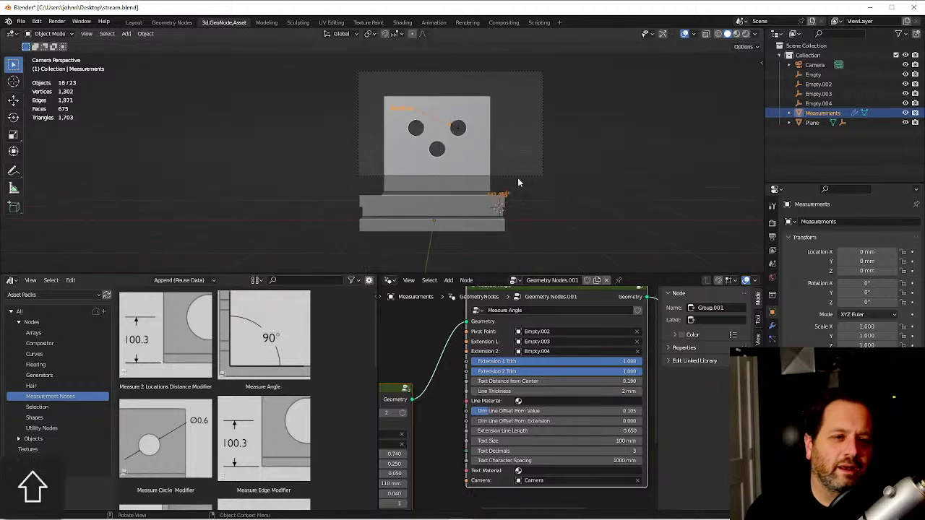
pyautogui.click(481, 178)
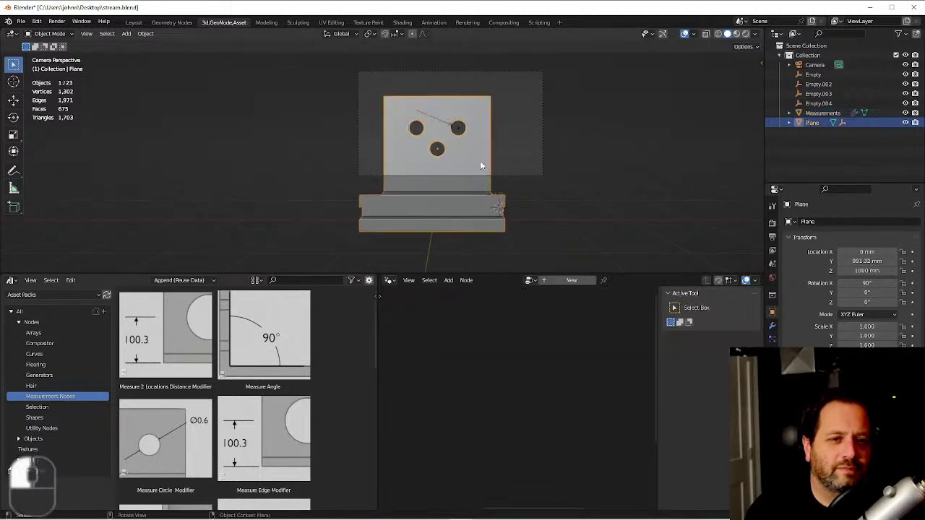
pyautogui.click(525, 176)
pyautogui.press('g')
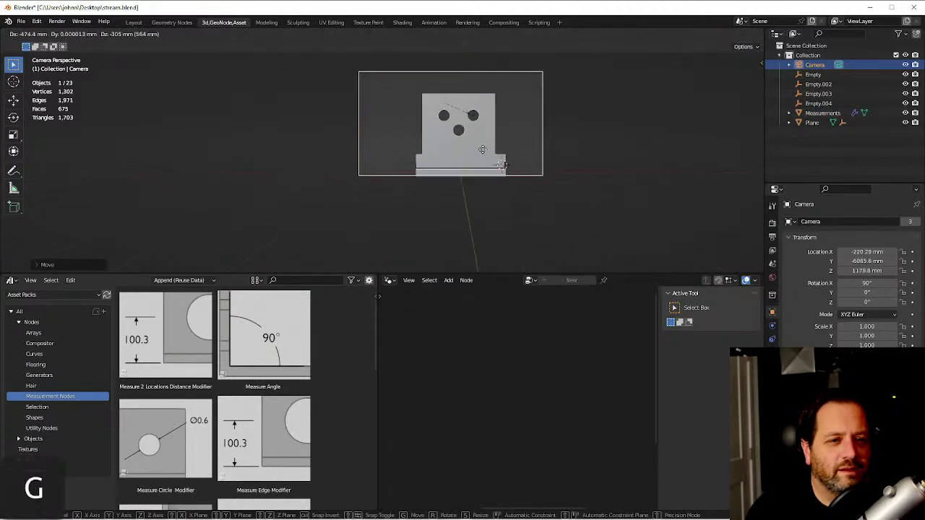
pyautogui.click(504, 151)
pyautogui.press('g')
pyautogui.click(521, 147)
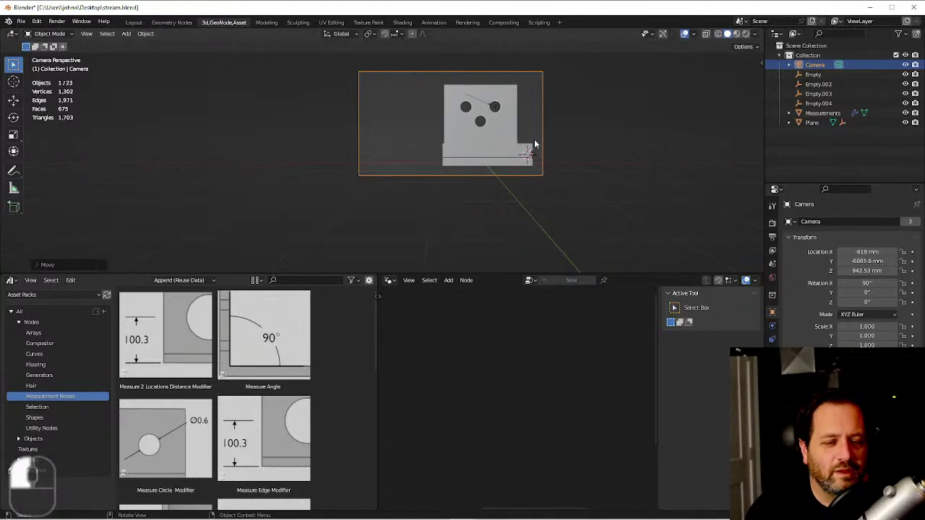
# Change the camera's lens type to Orthographic.
pyautogui.click(510, 141)
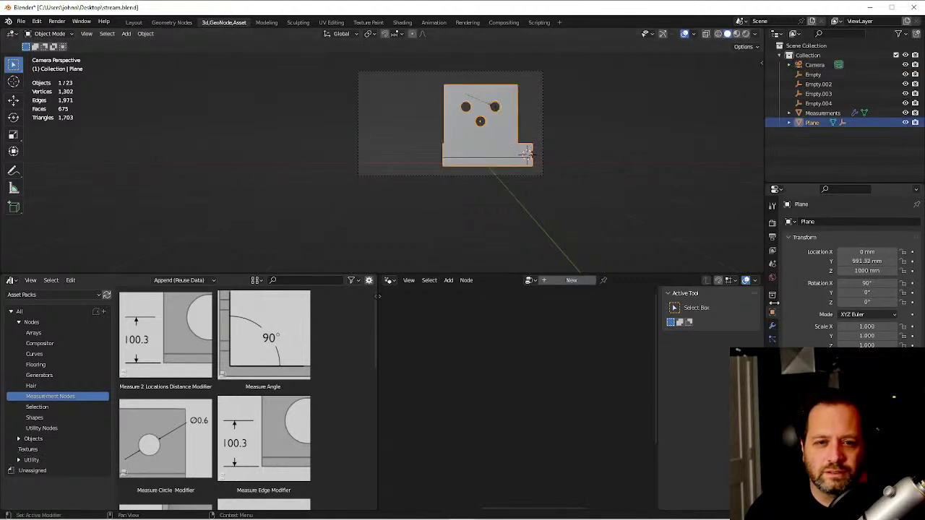
pyautogui.click(562, 166)
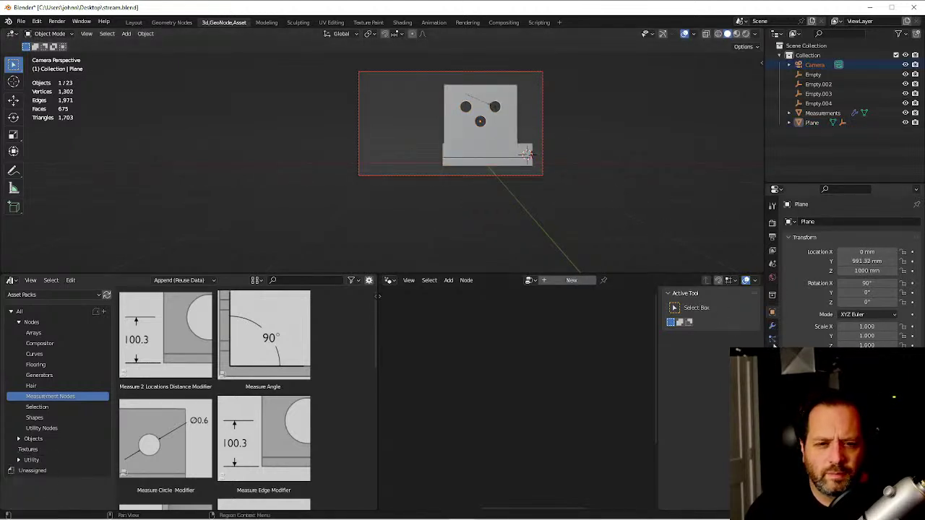
pyautogui.click(540, 88)
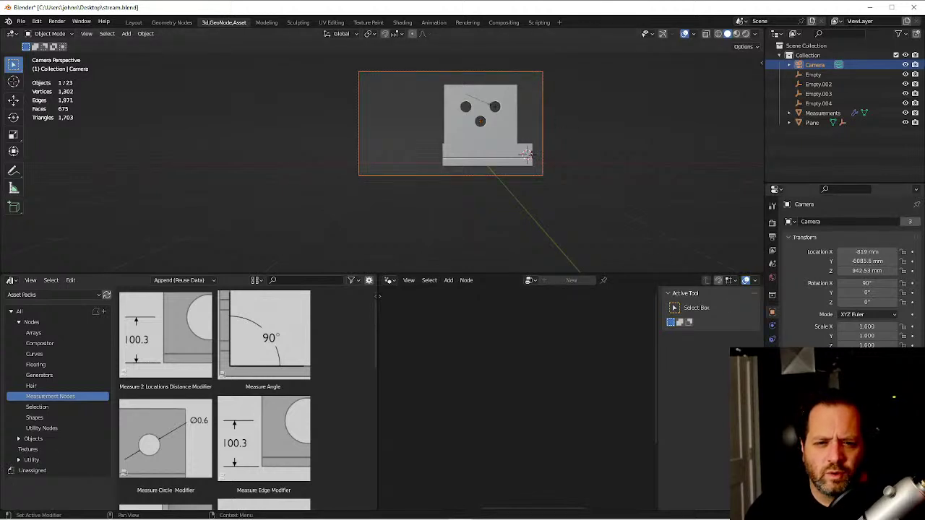
pyautogui.click(772, 339)
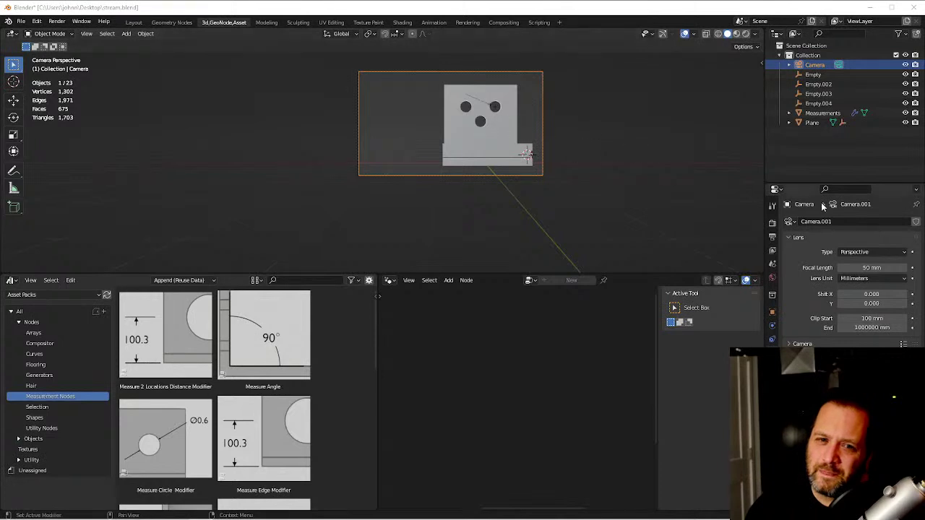
pyautogui.click(860, 252)
pyautogui.click(864, 272)
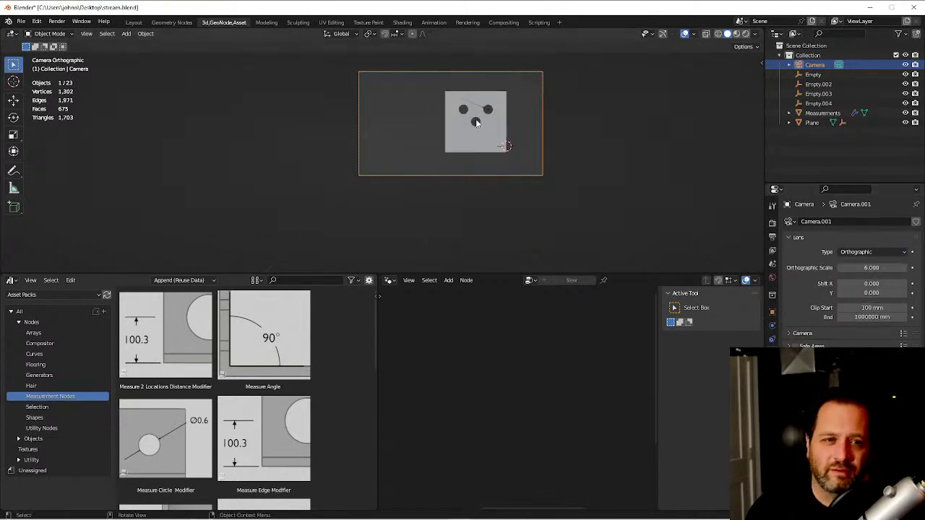
# Duplicate the bracket part in the top view and place the copy beside the original.
pyautogui.scroll(2, 485, 131)
pyautogui.click(492, 134)
pyautogui.scroll(-3, 504, 159)
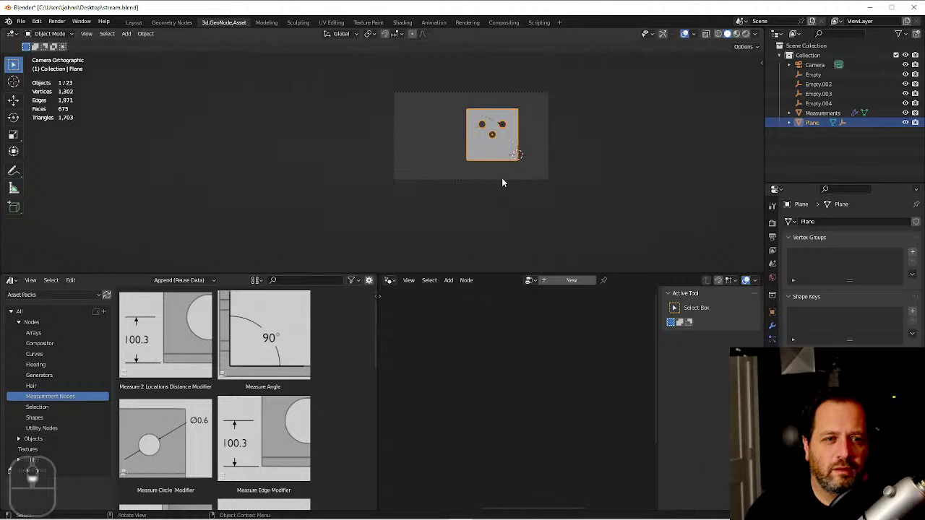
pyautogui.press('KP_7')
pyautogui.scroll(-3, 496, 132)
pyautogui.keyDown('shift'); pyautogui.moveTo(496, 133); pyautogui.dragTo(554, 153, button='middle'); pyautogui.keyUp('shift')
pyautogui.hotkey('shift', 'd')
pyautogui.click(484, 151)
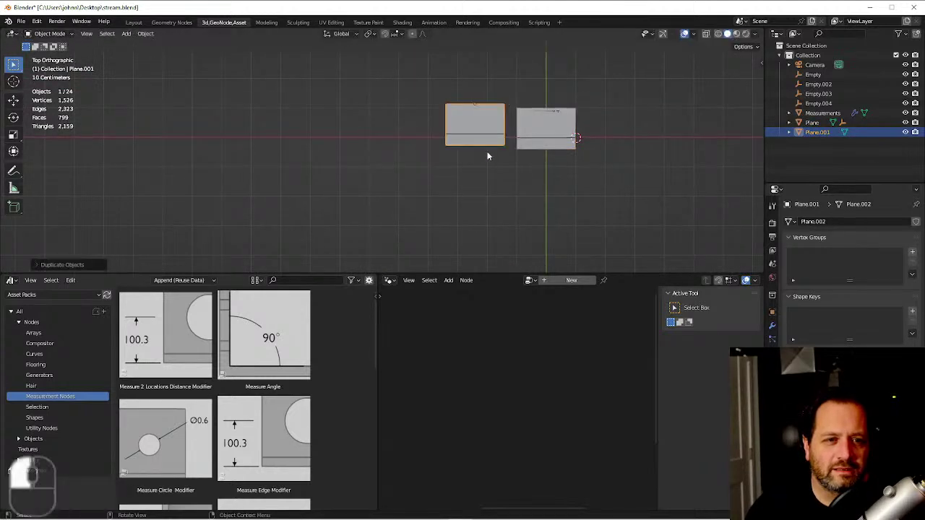
# Undo the copy's placement and duplicate the bracket again, keeping the copy level with the original along the X axis.
pyautogui.press('g')
pyautogui.click(493, 133)
pyautogui.hotkey('ctrl', 'z')
pyautogui.press('g')
pyautogui.click(591, 139)
pyautogui.hotkey('shift', 'd')
pyautogui.click(499, 138)
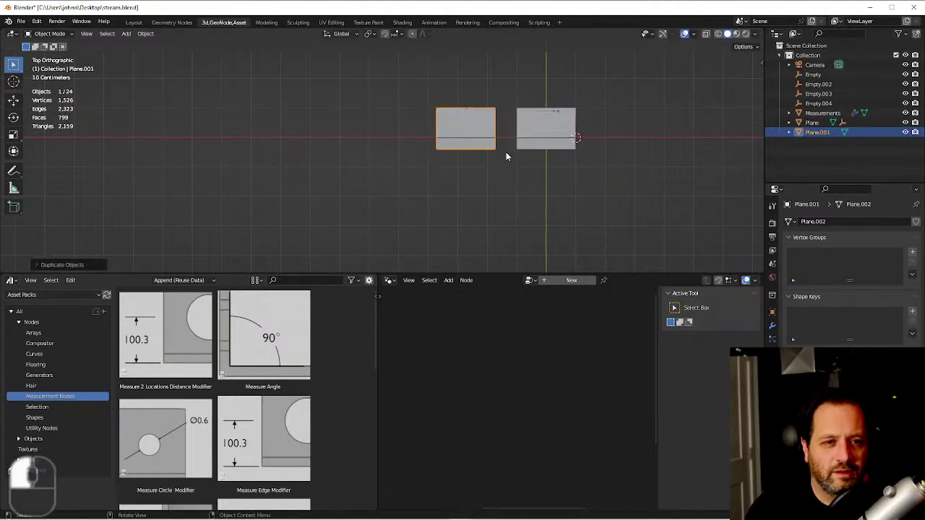
# Rotate the bracket copy 90° in the top view and move it closer to the original.
pyautogui.press('r')
pyautogui.click(478, 99)
pyautogui.press('g')
pyautogui.click(491, 109)
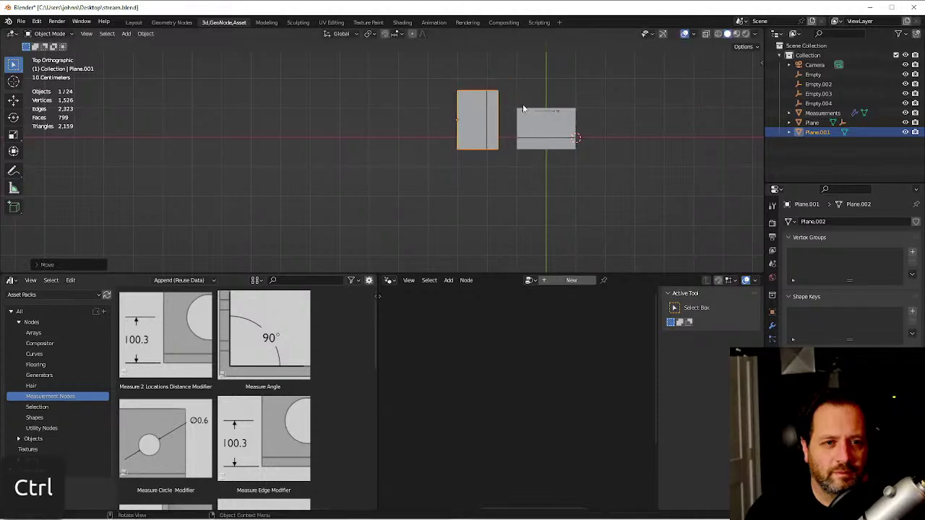
pyautogui.scroll(3, 588, 120)
pyautogui.keyDown('shift'); pyautogui.moveTo(588, 119); pyautogui.dragTo(430, 178, button='middle'); pyautogui.keyUp('shift')
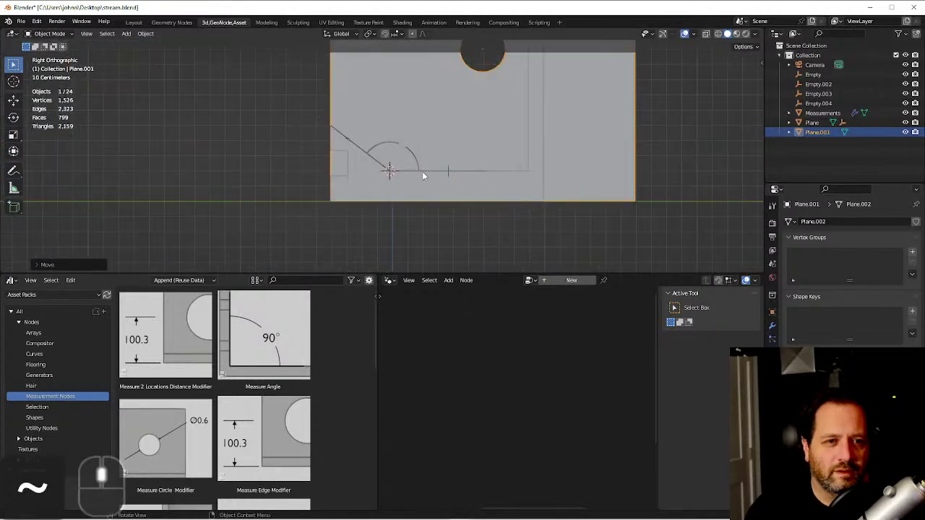
# Move the angle dimension's Empty.002, Empty.003 and Empty.004 beside the rotated bracket copy in the top view and rotate them parallel to its profile face.
pyautogui.click(350, 139)
pyautogui.scroll(5, 350, 141)
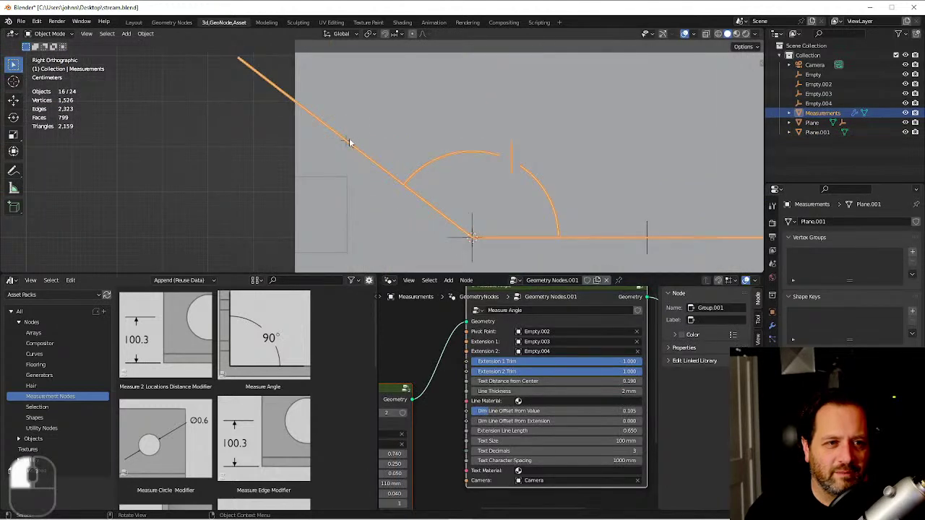
pyautogui.click(347, 142)
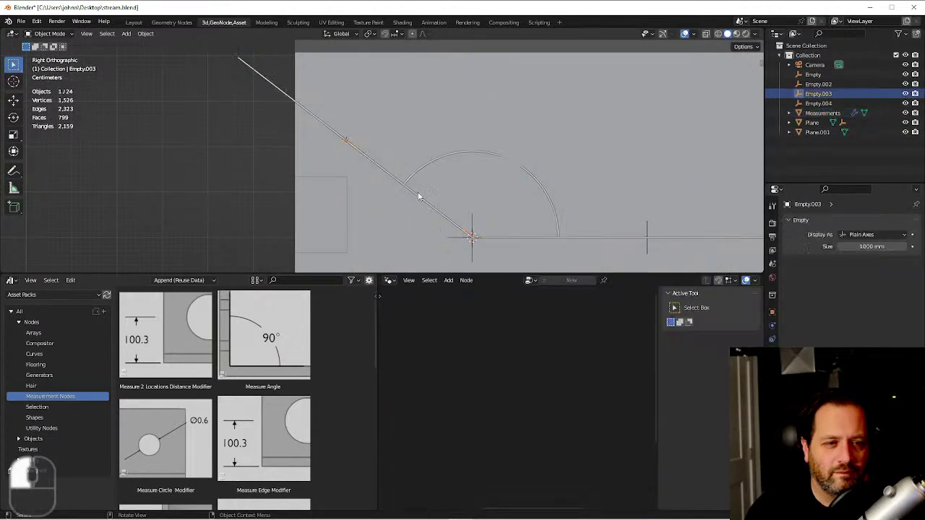
pyautogui.keyDown('shift'); pyautogui.click(471, 221); pyautogui.keyUp('shift')
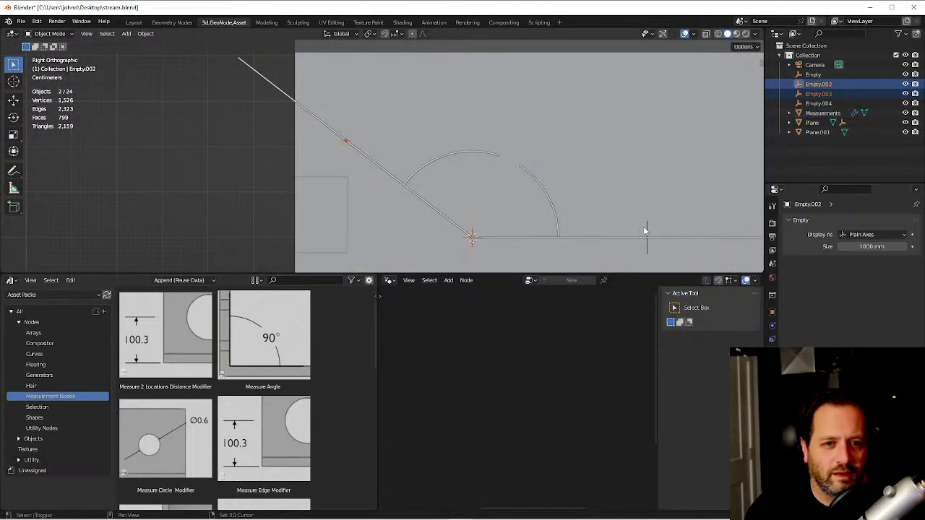
pyautogui.keyDown('shift'); pyautogui.click(647, 230); pyautogui.keyUp('shift')
pyautogui.hotkey('ctrl', 'z')
pyautogui.keyDown('shift'); pyautogui.click(647, 229); pyautogui.keyUp('shift')
pyautogui.hotkey('ctrl', 'z')
pyautogui.scroll(8, 649, 243)
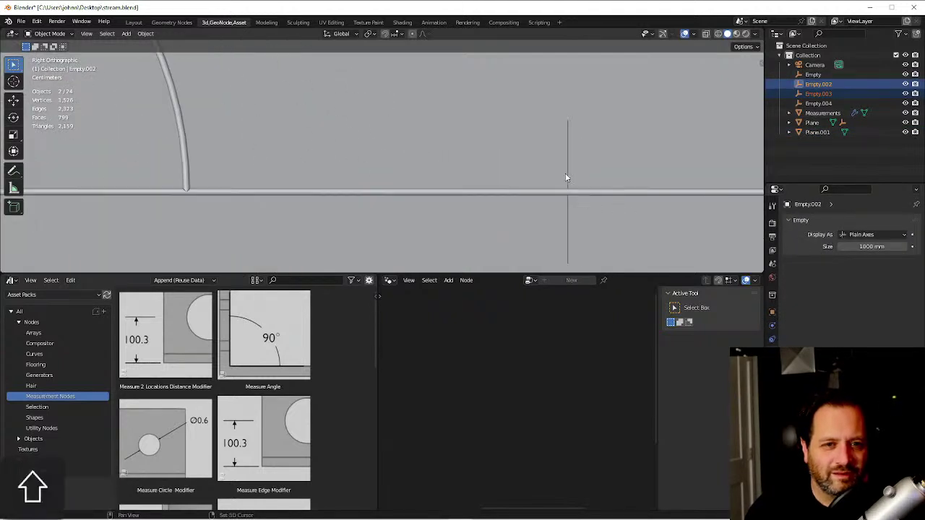
pyautogui.keyDown('shift'); pyautogui.click(568, 180); pyautogui.keyUp('shift')
pyautogui.scroll(-5, 561, 196)
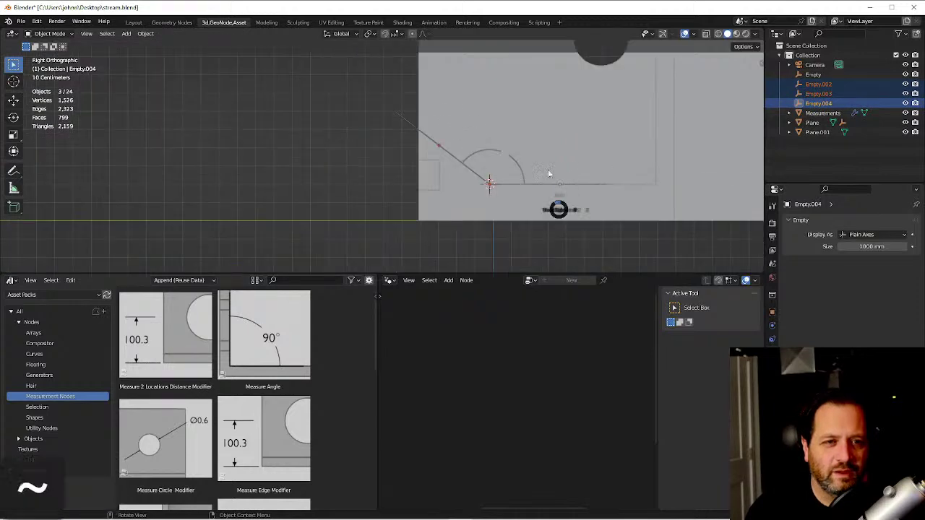
pyautogui.press('`')
pyautogui.scroll(-2, 556, 164)
pyautogui.press('g')
pyautogui.click(382, 177)
pyautogui.press('r')
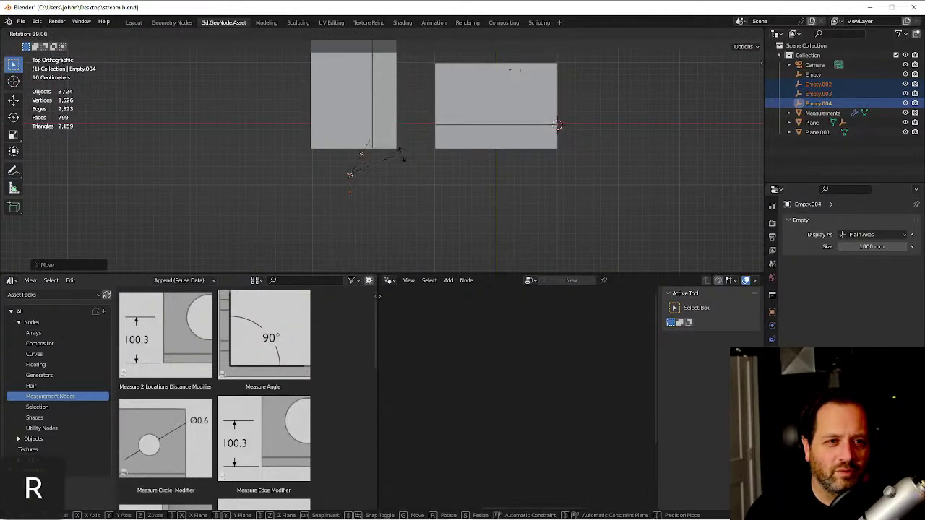
pyautogui.click(387, 204)
# Move the three angle empties in the front view so the pivot sits where the bracket copy's base meets its slope.
pyautogui.moveTo(254, 148); pyautogui.dragTo(342, 166, button='middle')
pyautogui.scroll(3, 422, 139)
pyautogui.keyDown('shift'); pyautogui.moveTo(422, 139); pyautogui.dragTo(304, 182, button='middle'); pyautogui.keyUp('shift')
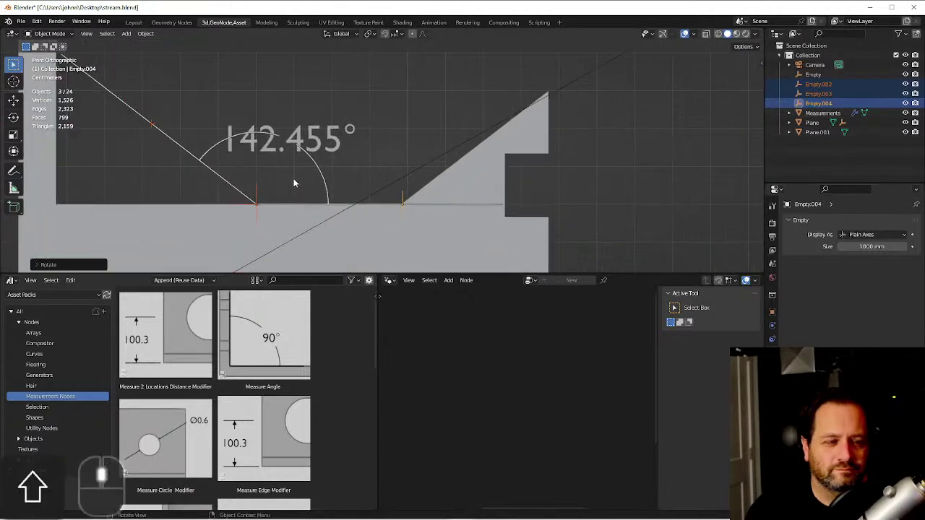
pyautogui.press('g')
pyautogui.click(527, 200)
pyautogui.scroll(5, 387, 204)
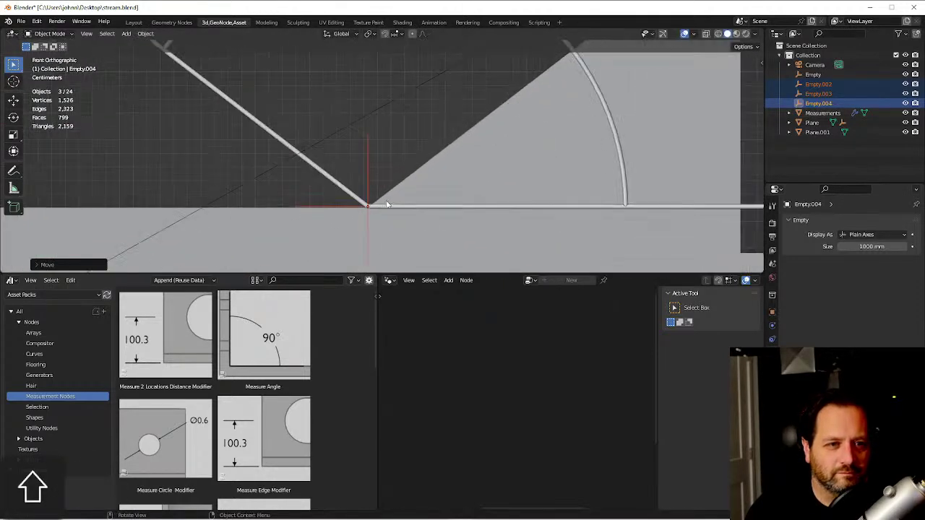
pyautogui.scroll(2, 387, 205)
pyautogui.press('g')
pyautogui.click(377, 196)
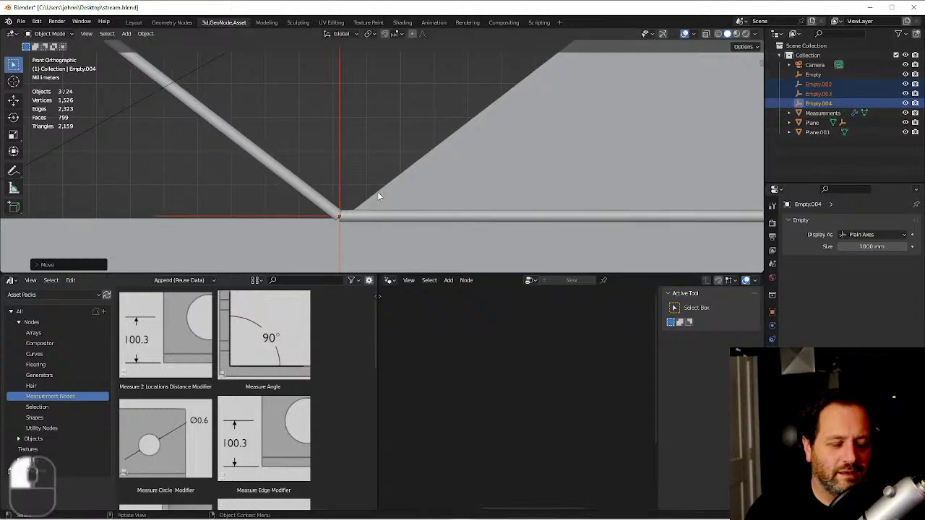
# Move Empty.003 down onto the top edge of the bracket copy's base in the front view.
pyautogui.scroll(-3, 245, 130)
pyautogui.moveTo(245, 131); pyautogui.dragTo(373, 167, button='middle')
pyautogui.press('`')
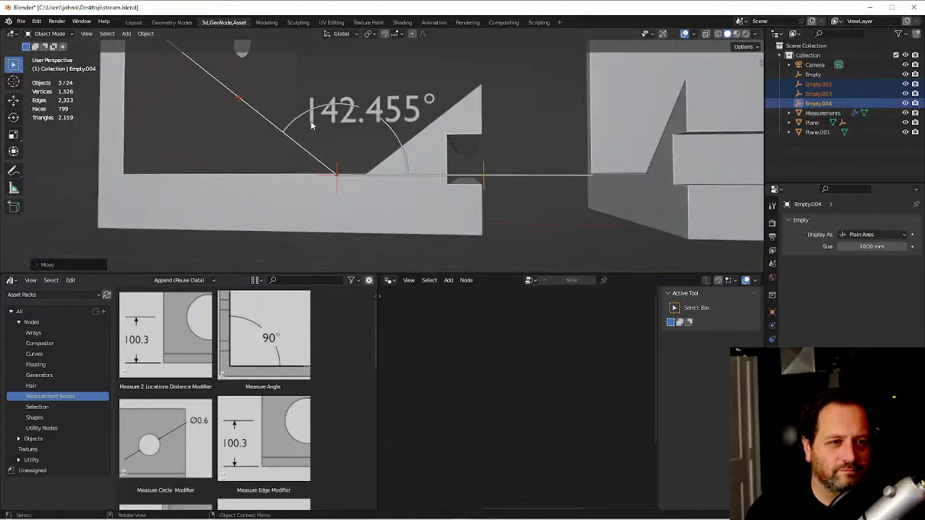
pyautogui.click(313, 127)
pyautogui.scroll(-2, 289, 129)
pyautogui.keyDown('shift'); pyautogui.moveTo(266, 130); pyautogui.dragTo(304, 146, button='middle'); pyautogui.keyUp('shift')
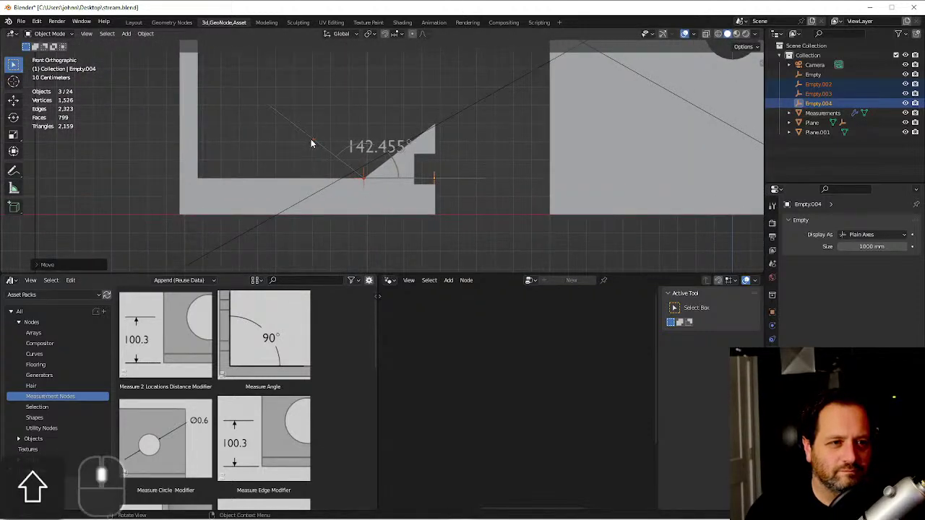
pyautogui.click(322, 144)
pyautogui.scroll(5, 321, 144)
pyautogui.click(299, 149)
pyautogui.scroll(-1, 324, 141)
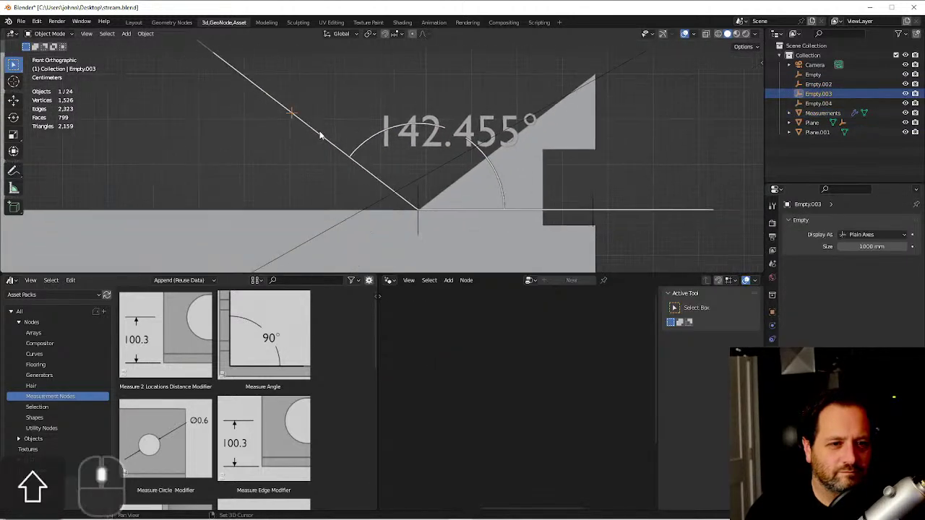
pyautogui.press('g')
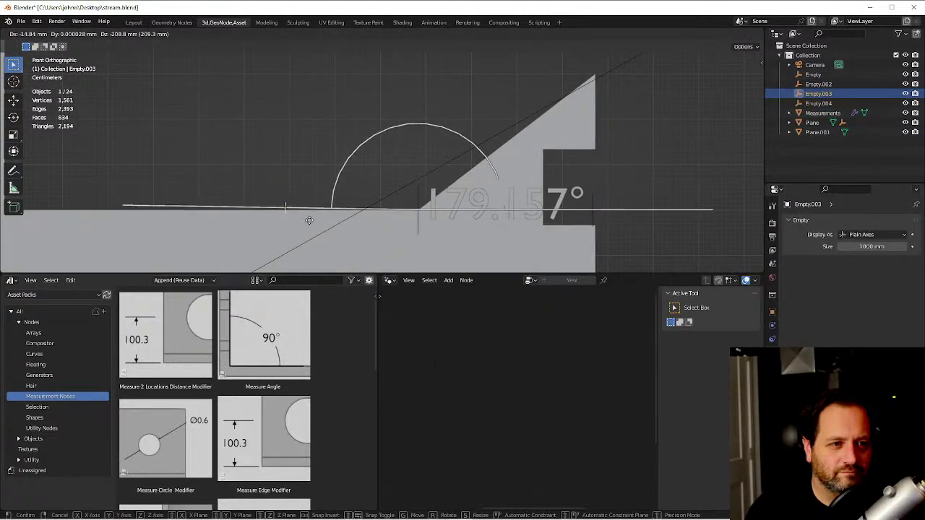
pyautogui.click(310, 219)
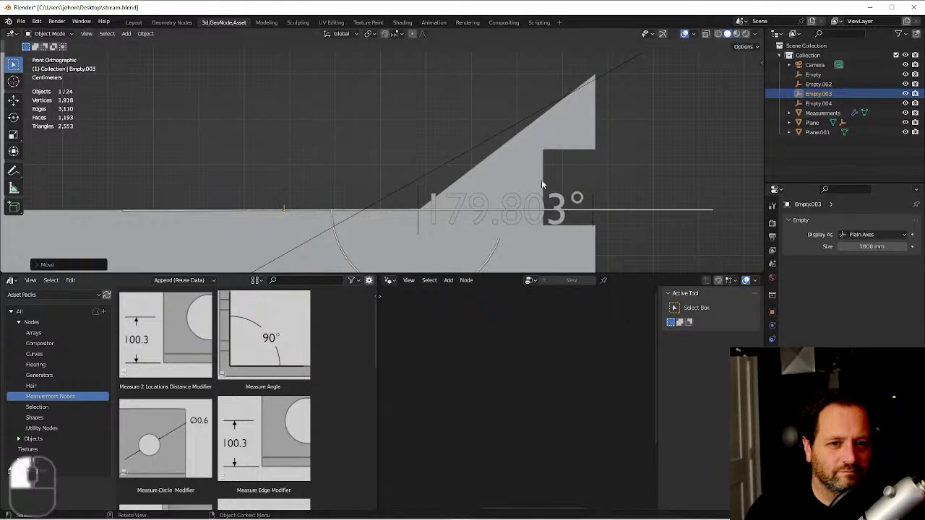
# Move Empty.004 onto the bracket copy's sloped edge and fine-tune it so the extension line follows the slope.
pyautogui.click(591, 206)
pyautogui.press('g')
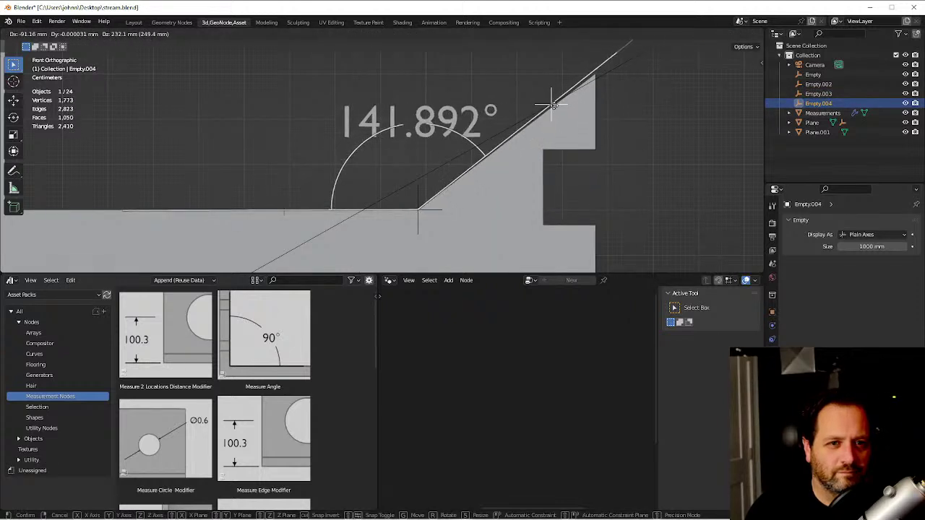
pyautogui.click(554, 109)
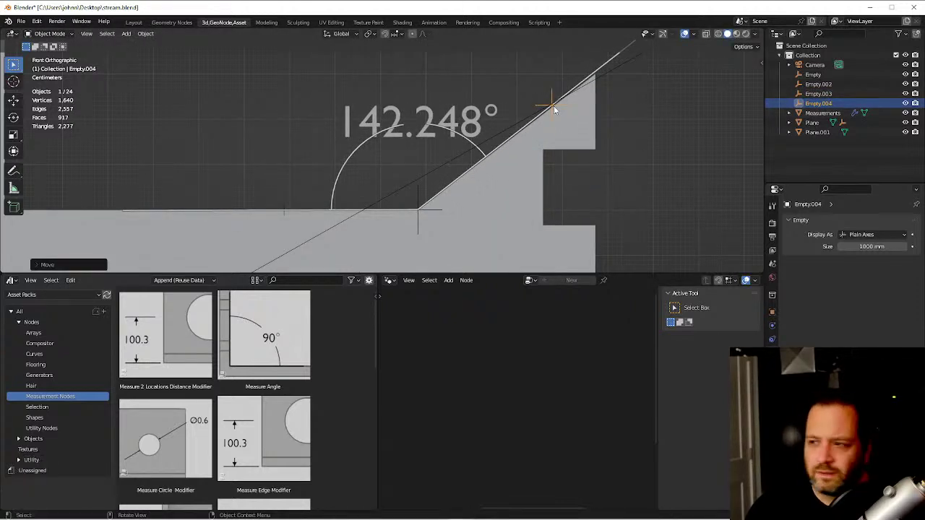
pyautogui.press('g')
pyautogui.click(558, 109)
pyautogui.press('g')
pyautogui.click(561, 110)
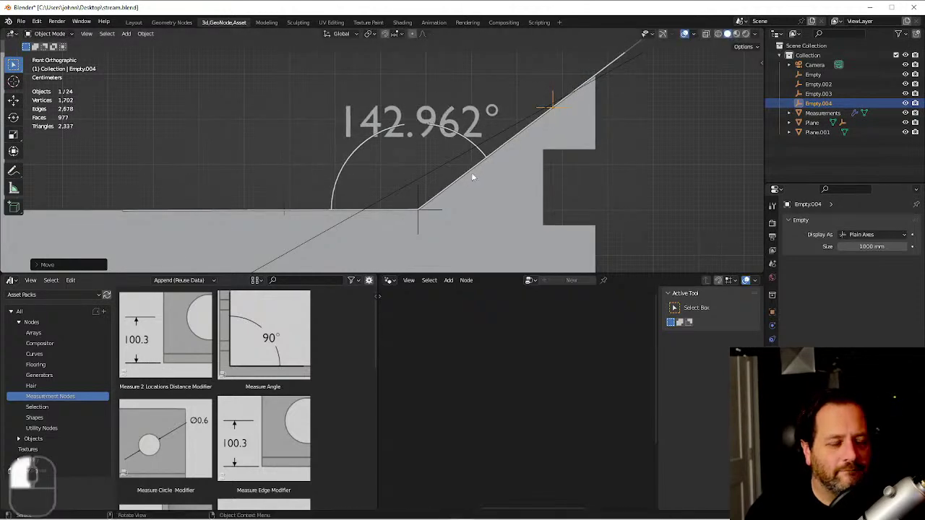
pyautogui.press('g')
pyautogui.click(562, 126)
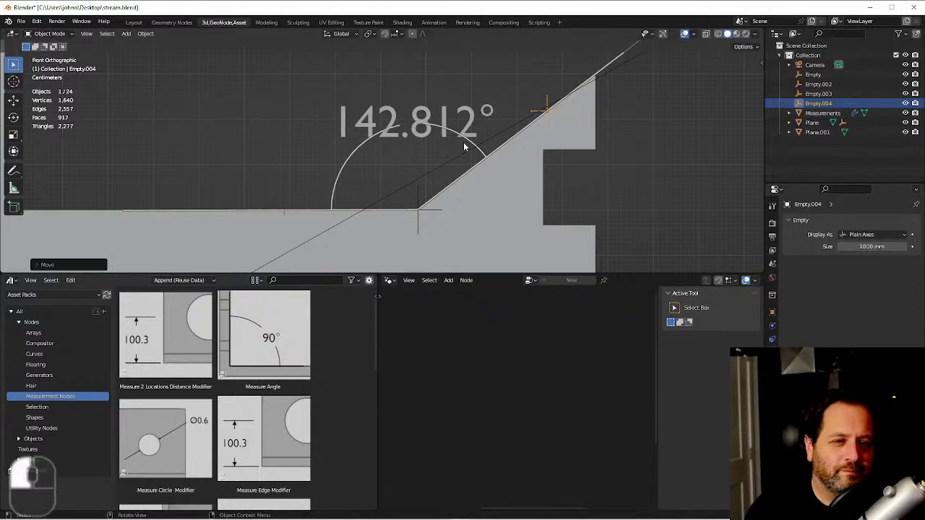
# Move the measurements and the three angle empties along Y against the bracket copy's front face, and return to the camera view.
pyautogui.scroll(-3, 467, 139)
pyautogui.moveTo(469, 141); pyautogui.dragTo(454, 205, button='middle')
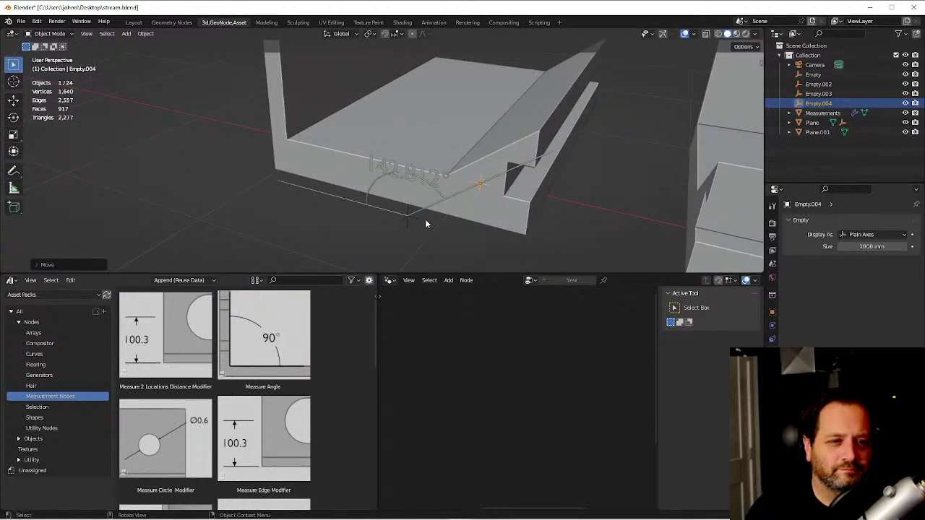
pyautogui.click(394, 218)
pyautogui.press('KP_7')
pyautogui.moveTo(633, 178); pyautogui.dragTo(276, 273)
pyautogui.scroll(2, 425, 200)
pyautogui.press('g')
pyautogui.press('y')
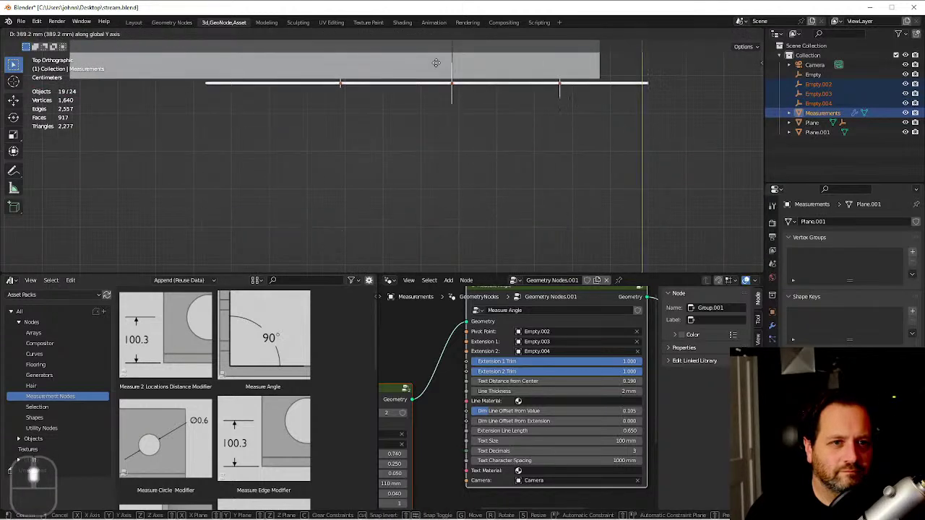
pyautogui.click(436, 60)
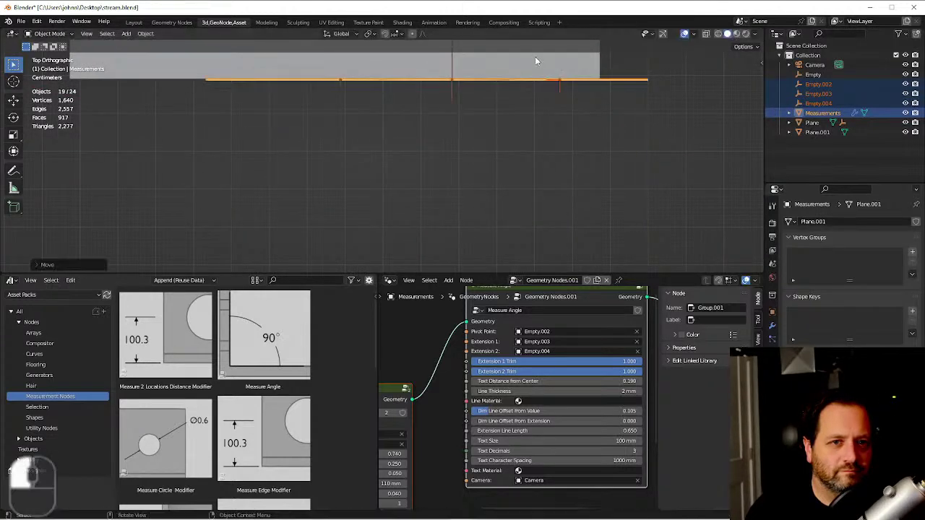
pyautogui.press('KP_0')
pyautogui.keyDown('shift'); pyautogui.moveTo(490, 141); pyautogui.dragTo(535, 182, button='middle'); pyautogui.keyUp('shift')
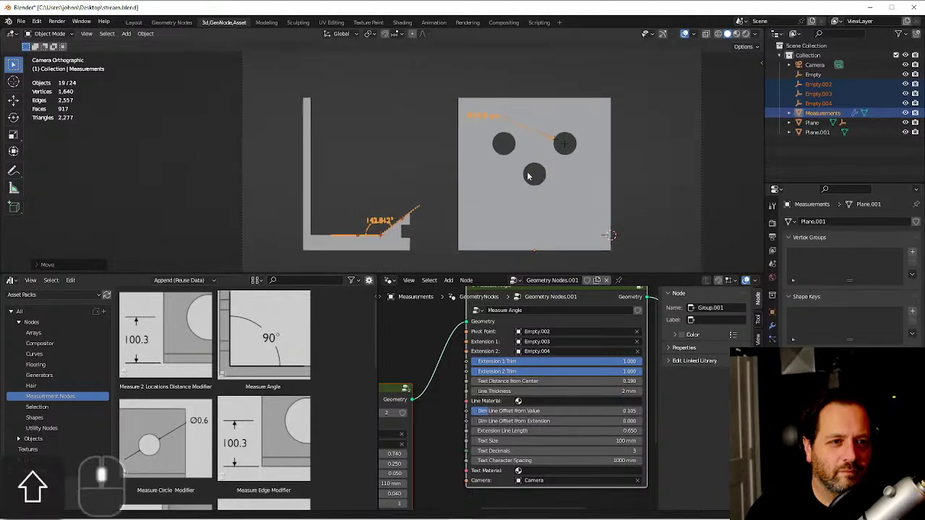
pyautogui.click(421, 157)
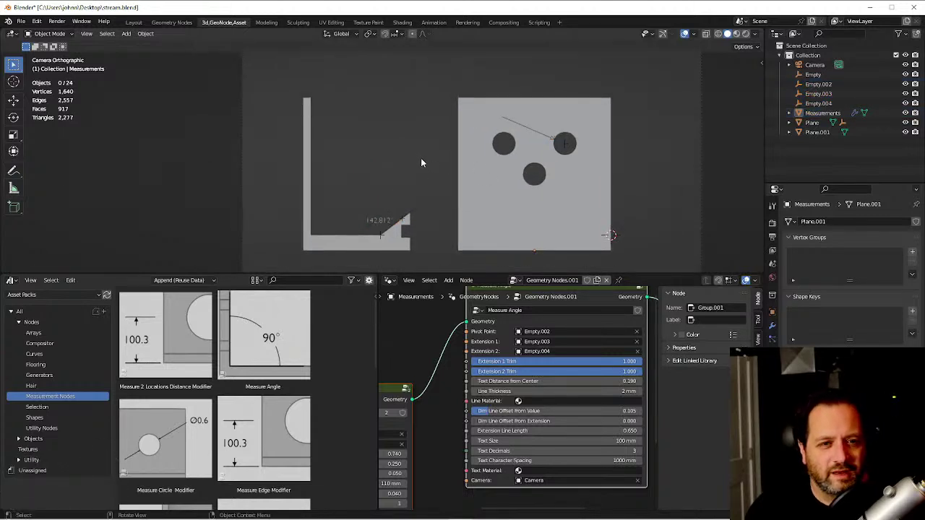
pyautogui.scroll(4, 599, 140)
pyautogui.scroll(-2, 600, 141)
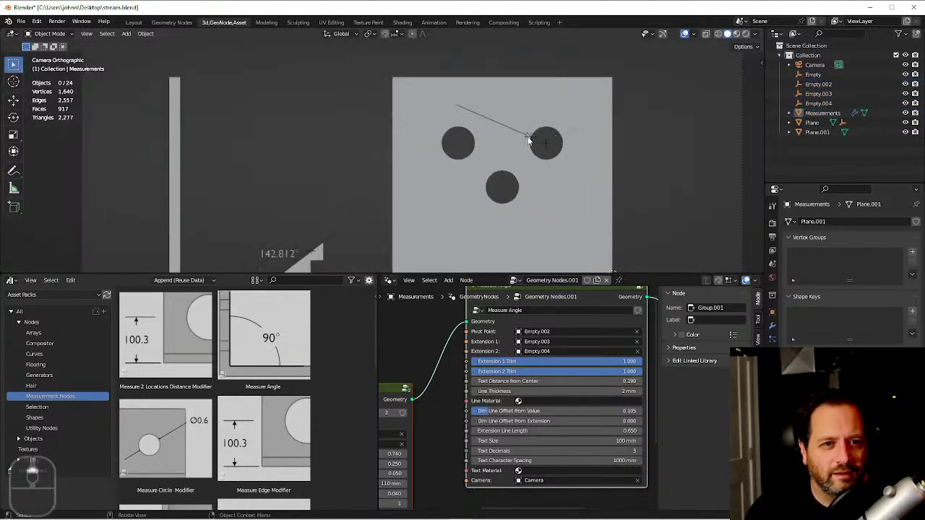
pyautogui.click(529, 141)
pyautogui.click(296, 123)
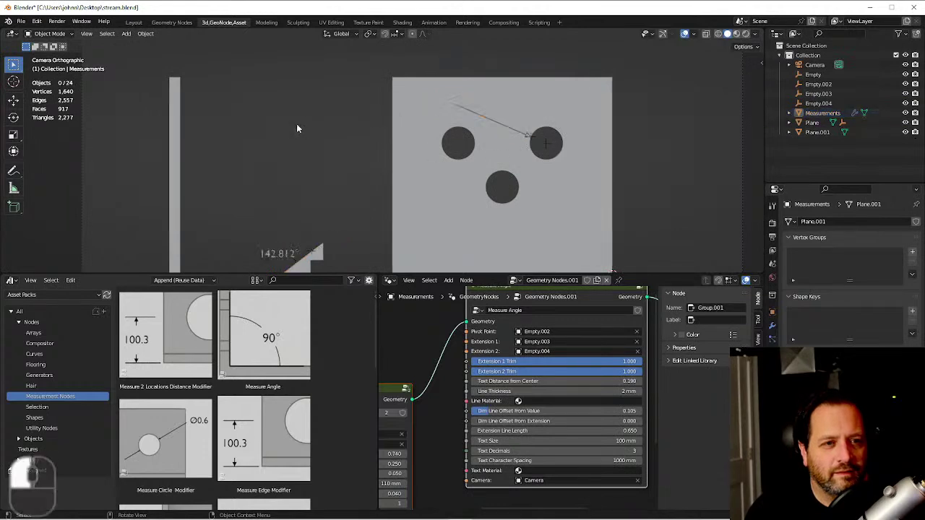
pyautogui.click(465, 107)
pyautogui.click(534, 140)
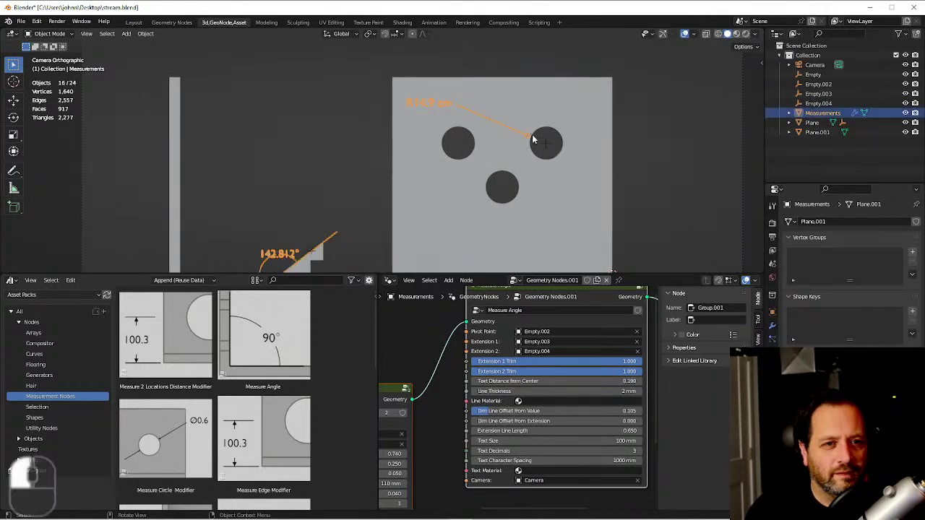
pyautogui.click(532, 139)
pyautogui.press('g')
pyautogui.click(531, 141)
pyautogui.click(529, 139)
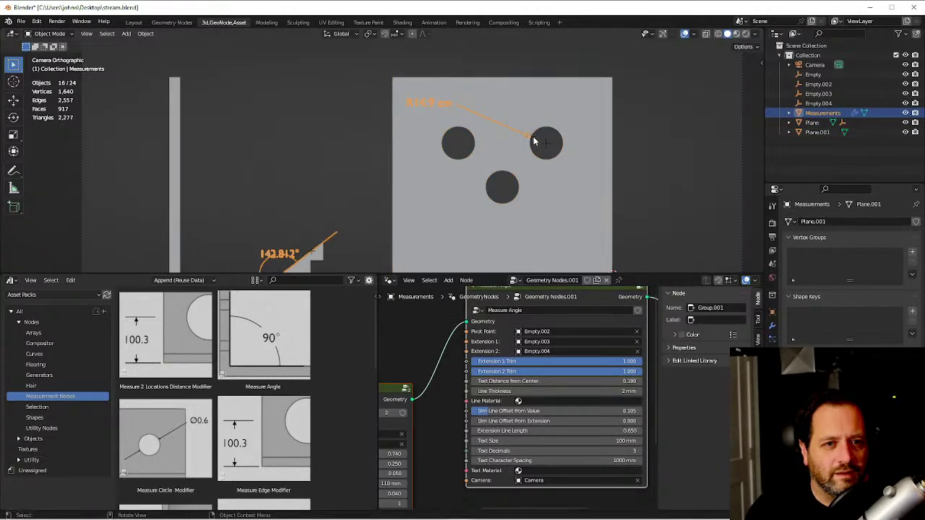
# Move Empty.001 so the radius dimension's arrow tip touches the upper edge of the bracket's right-hand hole.
pyautogui.click(532, 141)
pyautogui.press('g')
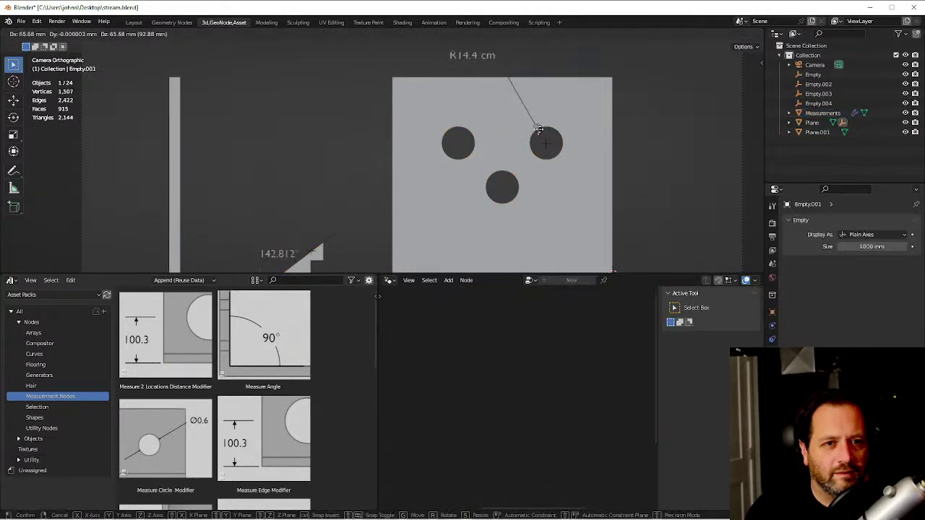
pyautogui.scroll(10, 540, 131)
pyautogui.click(543, 134)
pyautogui.press('g')
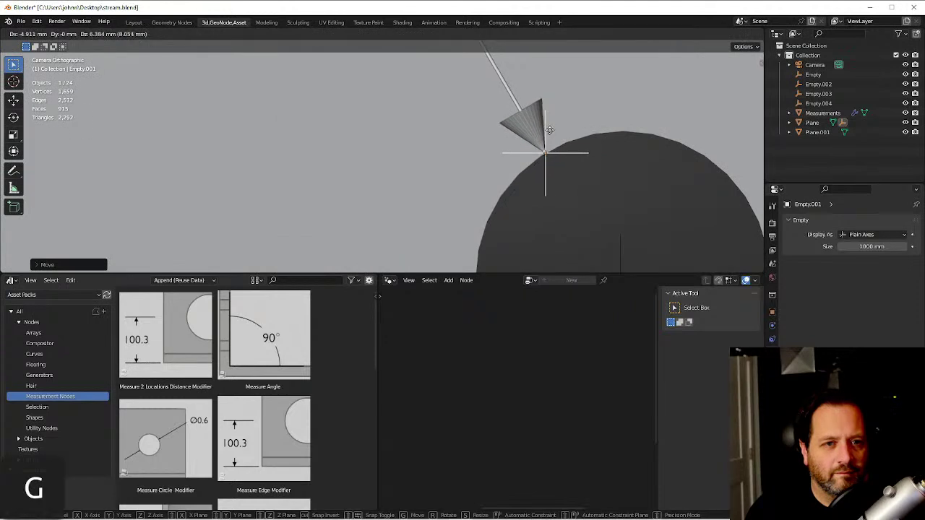
pyautogui.click(548, 131)
pyautogui.scroll(-10, 546, 134)
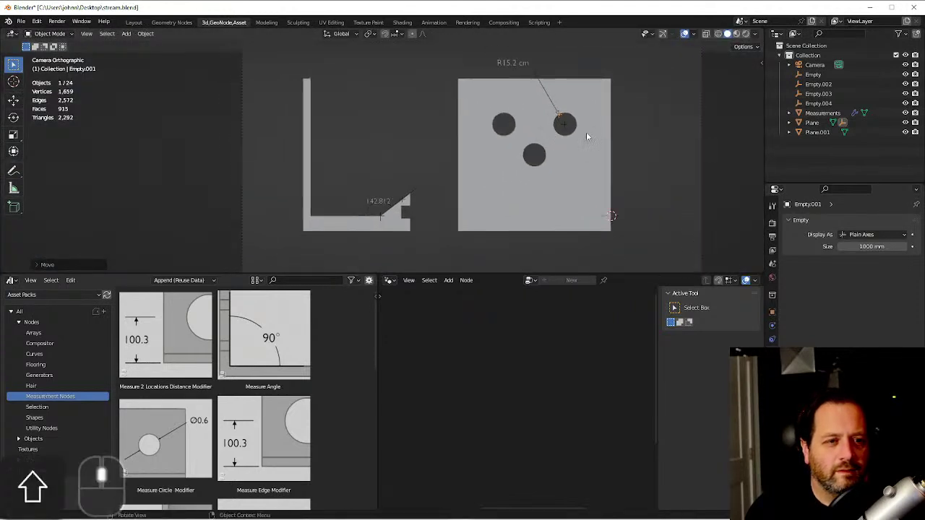
pyautogui.keyDown('shift'); pyautogui.moveTo(656, 75); pyautogui.dragTo(657, 107, button='middle'); pyautogui.keyUp('shift')
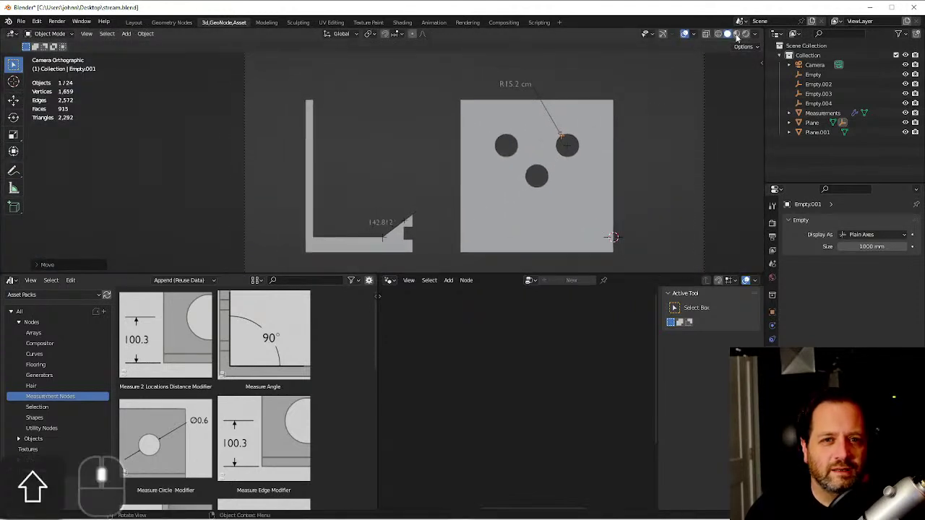
# Show the viewport in Material Preview and assign Material as both the line material and text material of the Measure Angle node.
pyautogui.click(736, 33)
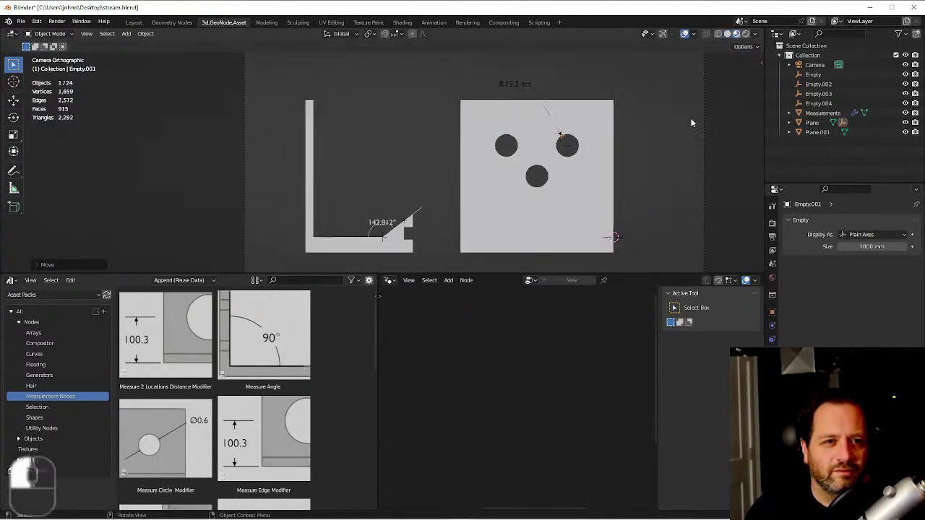
pyautogui.click(386, 227)
pyautogui.click(549, 400)
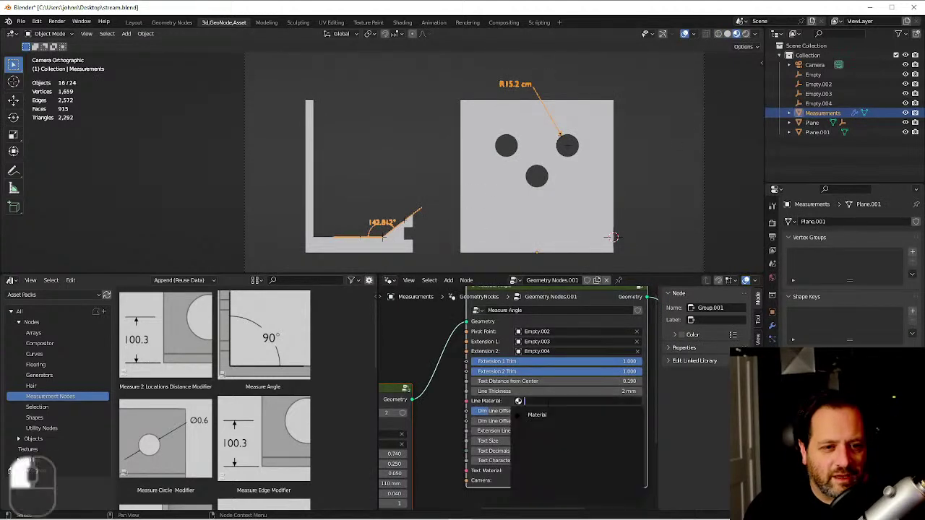
pyautogui.click(531, 414)
pyautogui.click(531, 472)
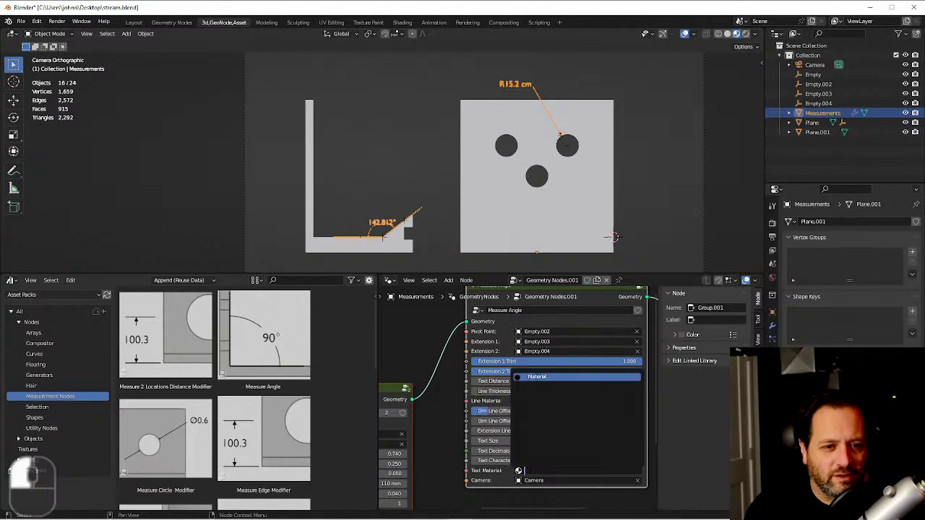
pyautogui.click(538, 377)
pyautogui.scroll(6, 376, 226)
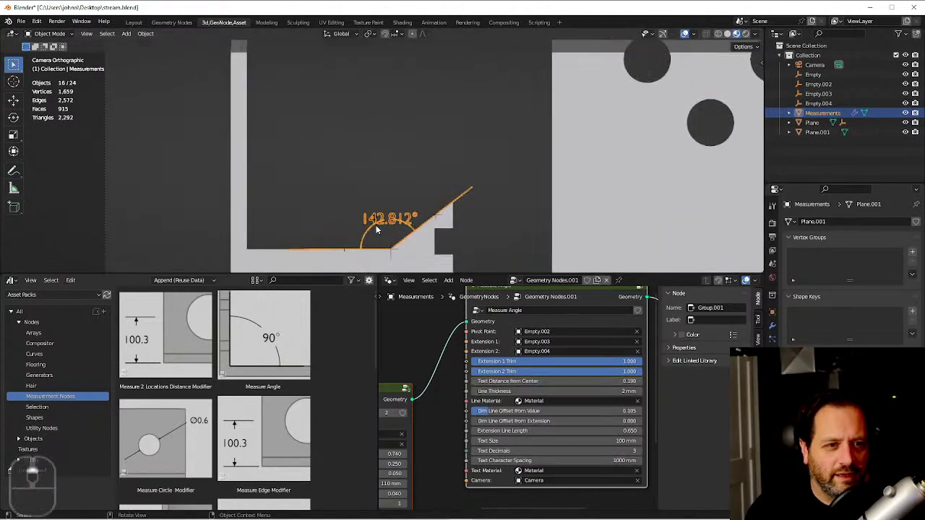
# Set the Measure Angle node's text decimals to 0 and its dimension line offset from value to 0.453.
pyautogui.click(475, 451)
pyautogui.click(475, 451)
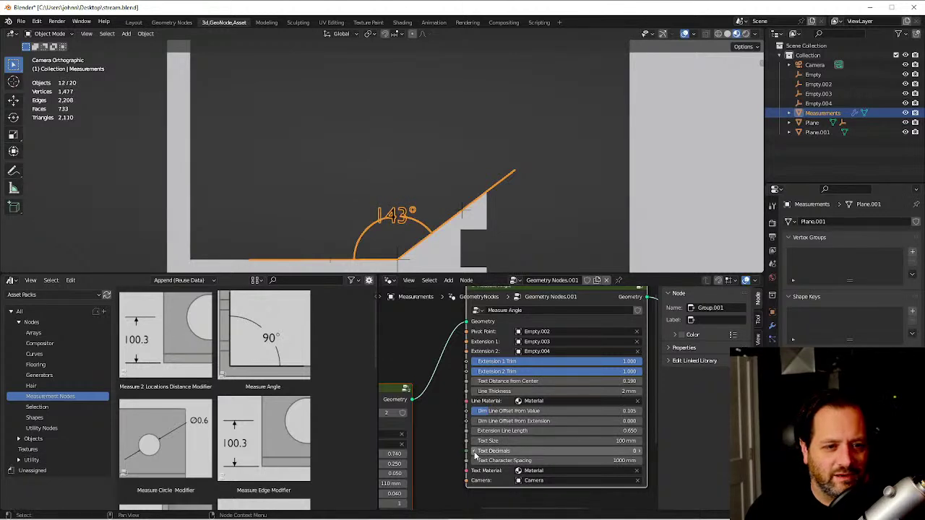
pyautogui.moveTo(482, 410); pyautogui.dragTo(549, 410)
# Trim the angle dimension's extension line along the slope with Extension 2 Trim 0.211, keeping Extension 1 Trim at 1.000, and deselect everything.
pyautogui.moveTo(537, 362); pyautogui.dragTo(636, 361)
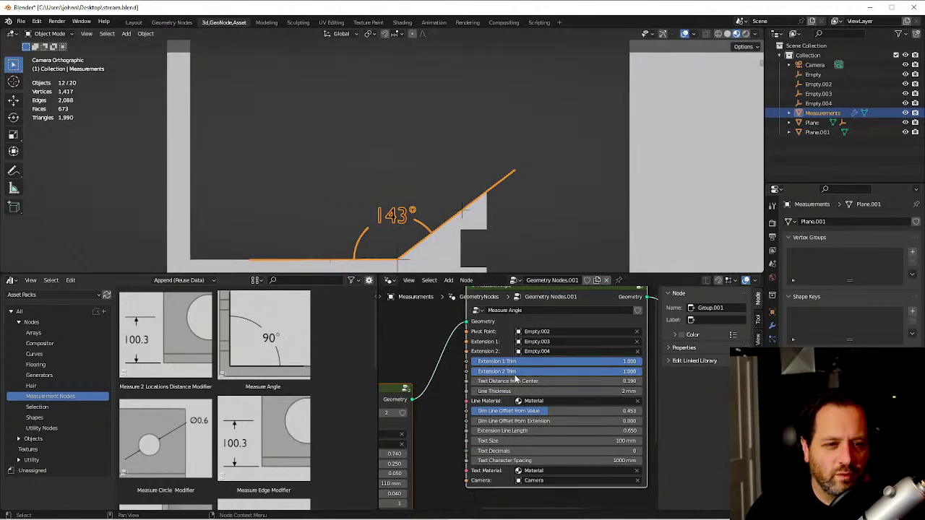
pyautogui.moveTo(587, 373); pyautogui.dragTo(449, 373)
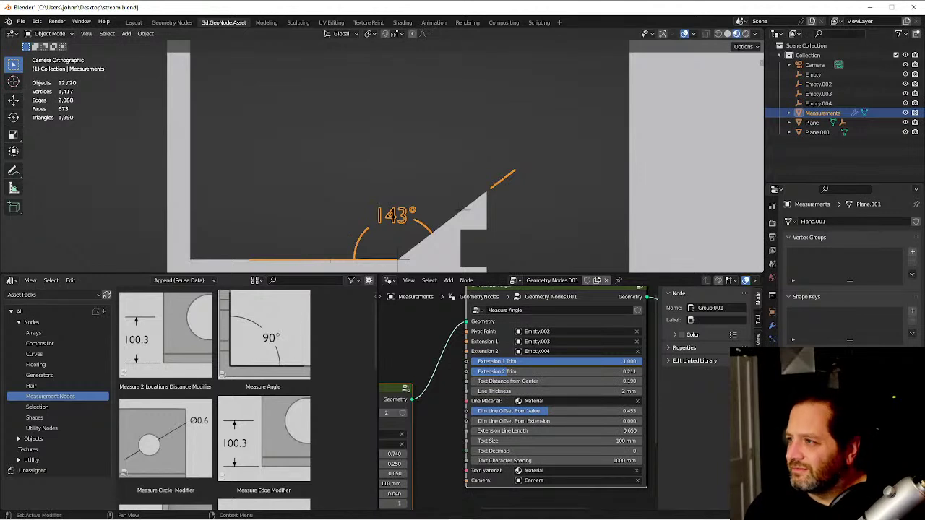
pyautogui.press('Escape')
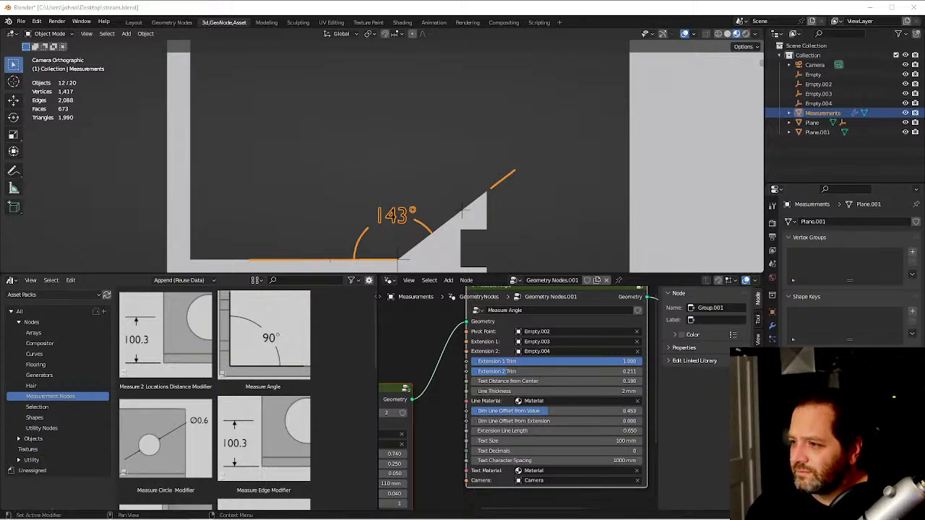
pyautogui.click(415, 235)
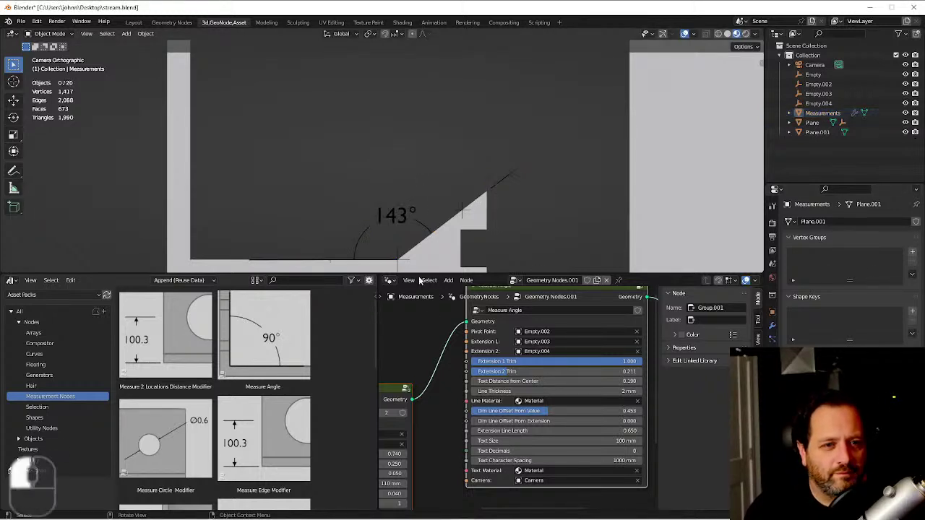
# Set the angle dimension's line offset from extension to 0.040 and reduce the offset from value so the arc ends closer to the text.
pyautogui.keyDown('shift'); pyautogui.moveTo(432, 238); pyautogui.dragTo(431, 195, button='middle'); pyautogui.keyUp('shift')
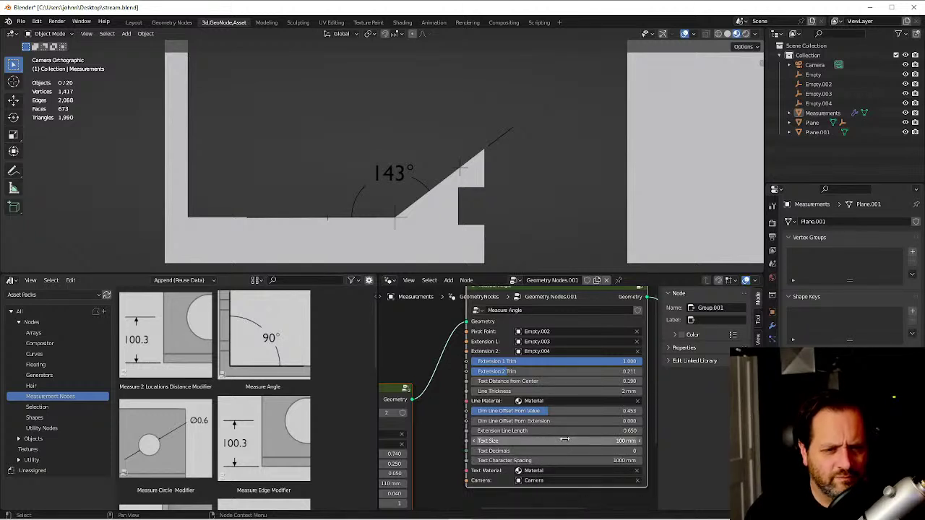
pyautogui.hotkey('ctrl', 'z')
pyautogui.hotkey('ctrl', 'z')
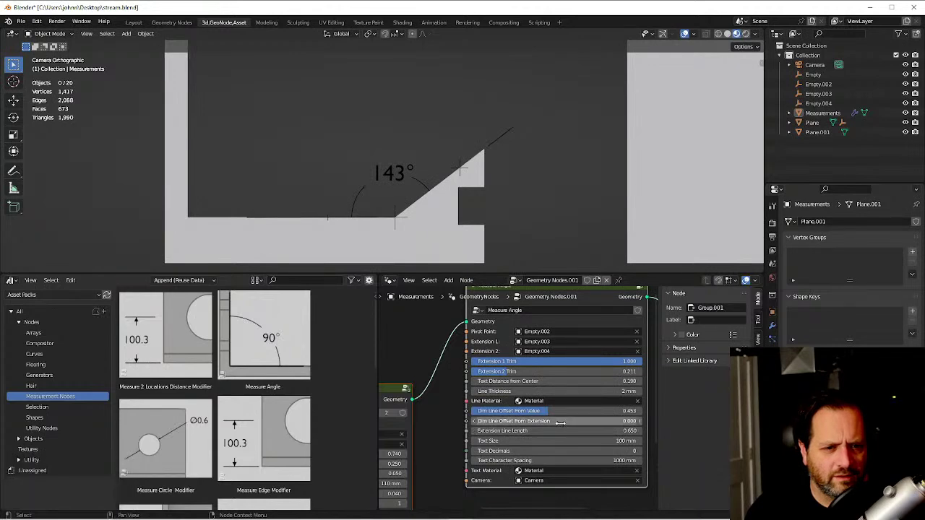
pyautogui.keyDown('shift'); pyautogui.moveTo(559, 424); pyautogui.dragTo(586, 424); pyautogui.keyUp('shift')
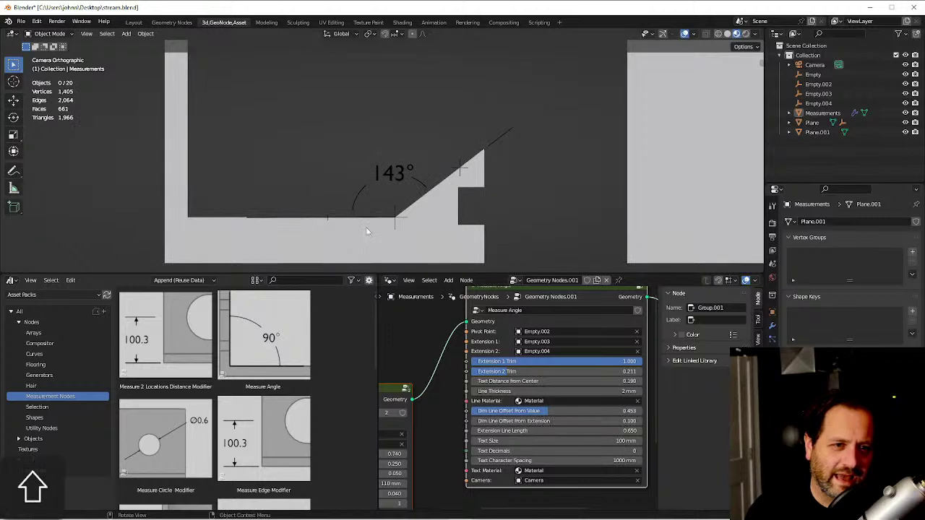
pyautogui.scroll(5, 394, 208)
pyautogui.keyDown('shift'); pyautogui.moveTo(394, 208); pyautogui.dragTo(404, 255, button='middle'); pyautogui.keyUp('shift')
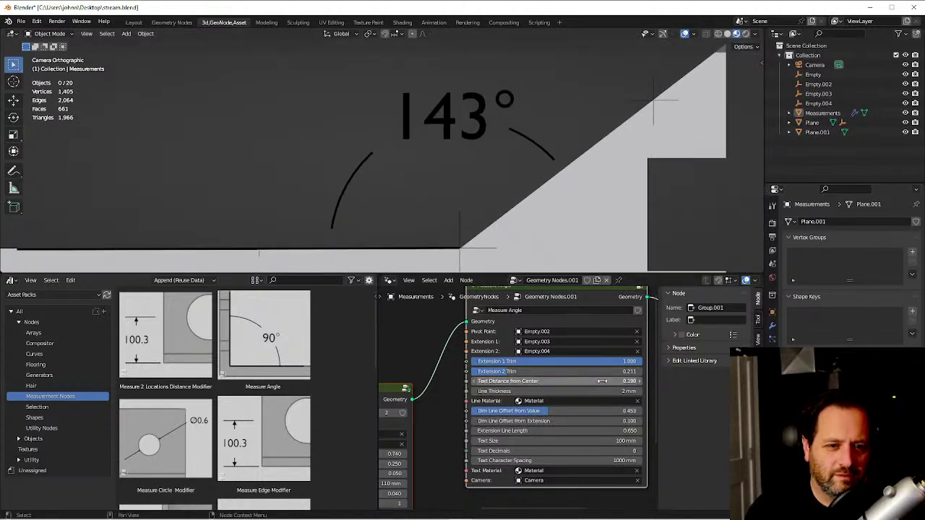
pyautogui.moveTo(548, 409); pyautogui.dragTo(544, 422)
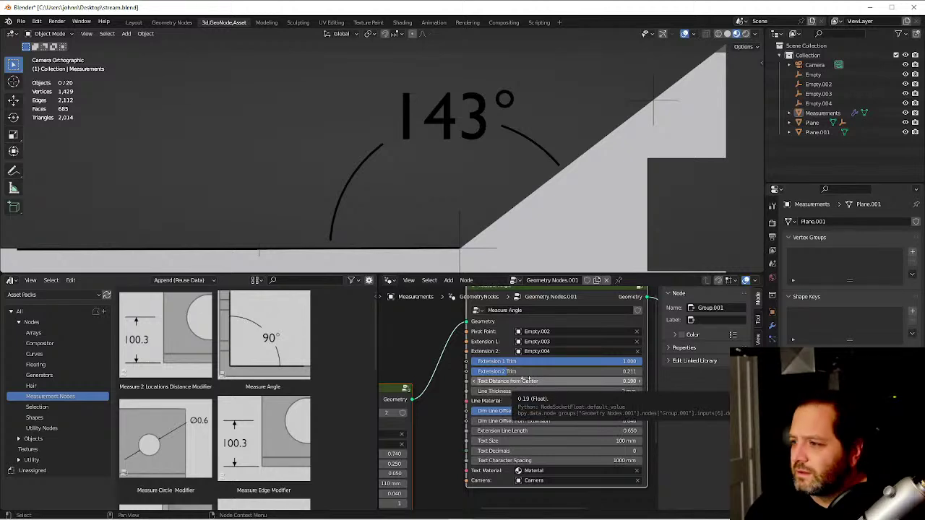
# Duplicate the side-view bracket copy straight up above the original and rotate the duplicate a quarter turn in the right view.
pyautogui.scroll(-3, 525, 379)
pyautogui.scroll(-5, 492, 148)
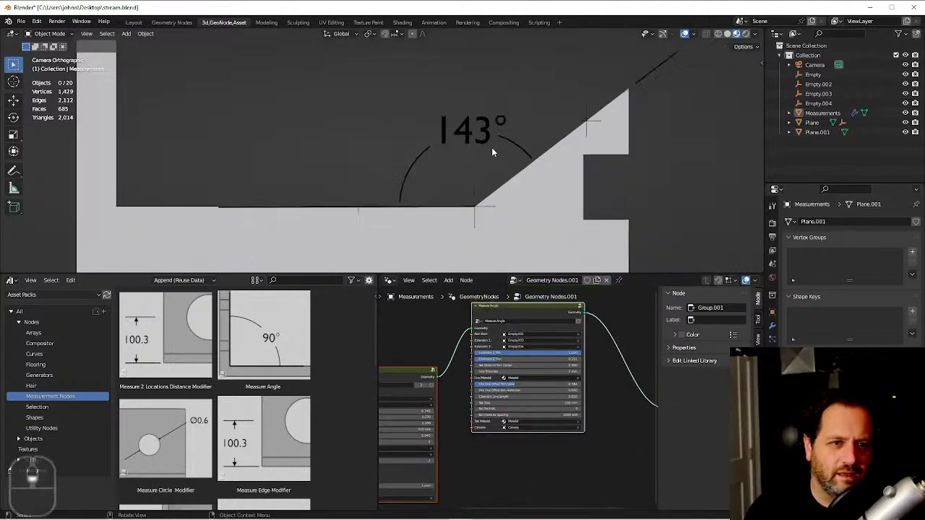
pyautogui.keyDown('shift'); pyautogui.moveTo(587, 157); pyautogui.dragTo(488, 183, button='middle'); pyautogui.keyUp('shift')
pyautogui.scroll(-4, 487, 182)
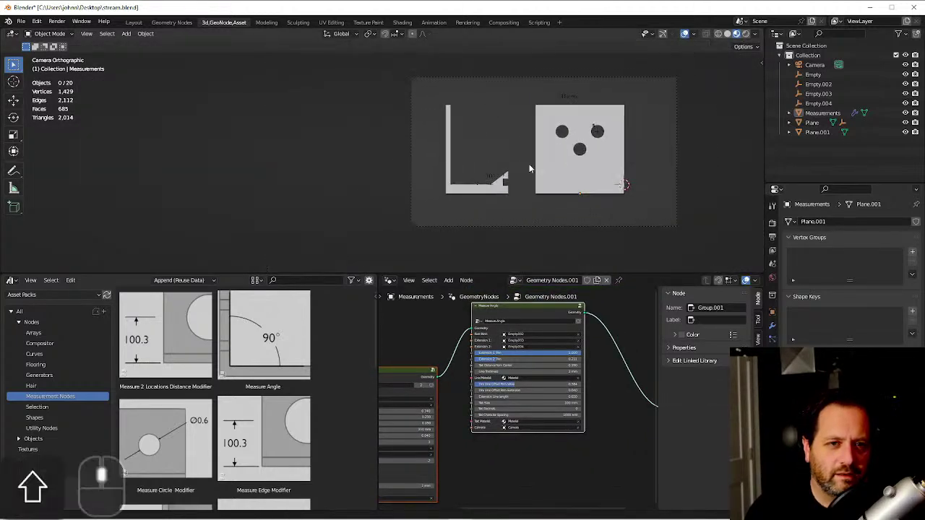
pyautogui.scroll(2, 538, 158)
pyautogui.keyDown('shift'); pyautogui.moveTo(539, 158); pyautogui.dragTo(501, 183, button='middle'); pyautogui.keyUp('shift')
pyautogui.scroll(-3, 501, 183)
pyautogui.click(469, 63)
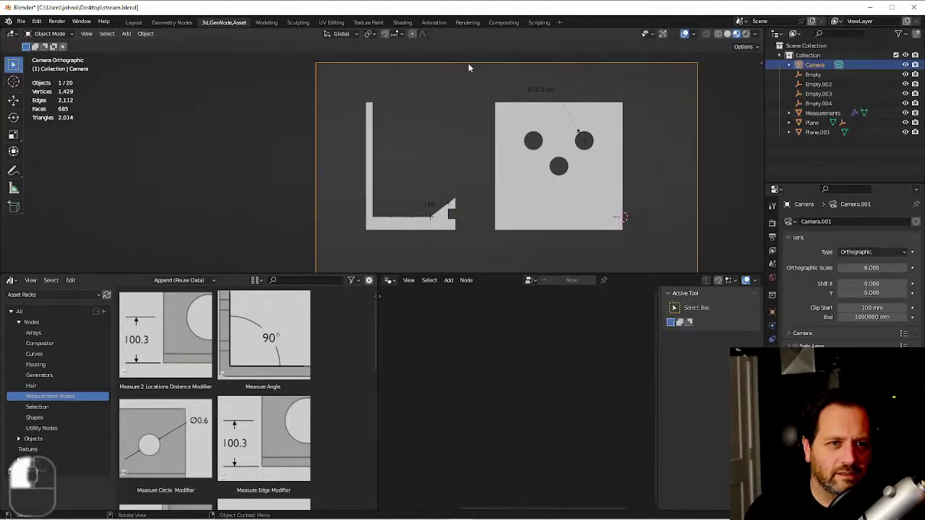
pyautogui.click(373, 174)
pyautogui.scroll(-4, 393, 196)
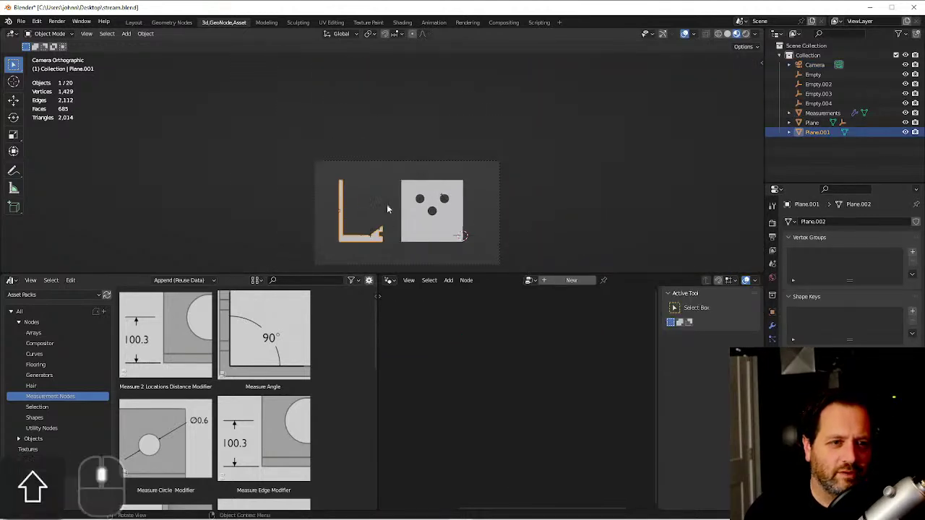
pyautogui.moveTo(393, 206); pyautogui.dragTo(445, 196, button='middle')
pyautogui.press('KP_3')
pyautogui.scroll(-4, 446, 196)
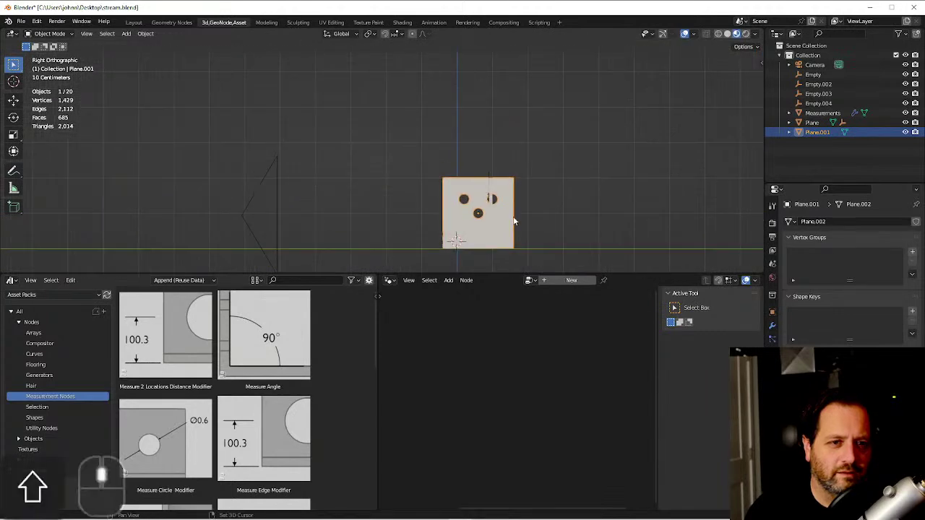
pyautogui.hotkey('shift', 'd')
pyautogui.press('z')
pyautogui.click(520, 144)
pyautogui.press('r')
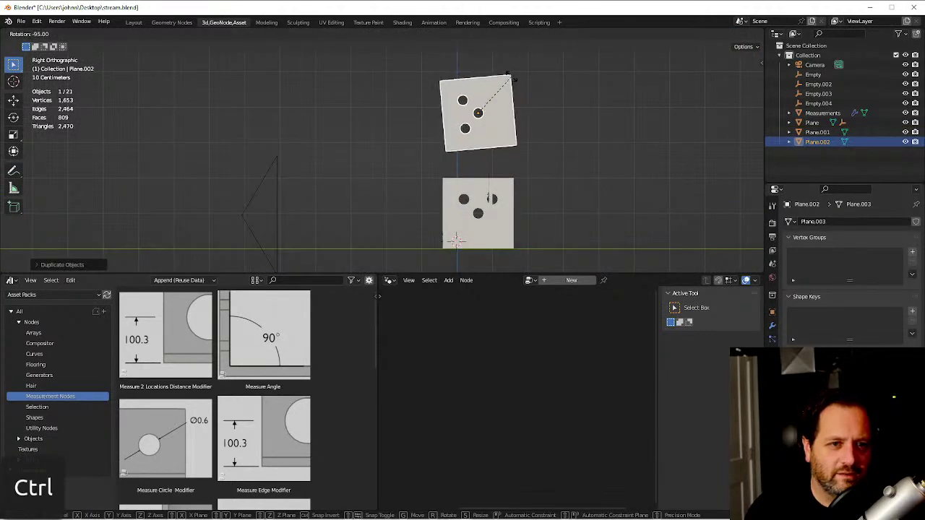
pyautogui.keyDown('ctrl'); pyautogui.click(512, 85); pyautogui.keyUp('ctrl')
# In the camera view, move the camera up and set its orthographic scale to 9.940 so all three bracket views fit the frame.
pyautogui.press('KP_1')
pyautogui.press('`')
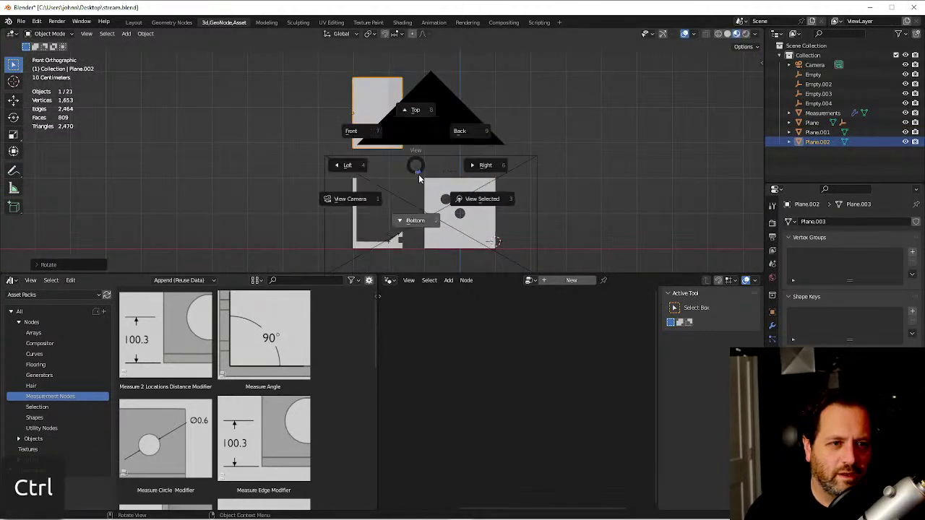
pyautogui.click(439, 104)
pyautogui.press('KP_0')
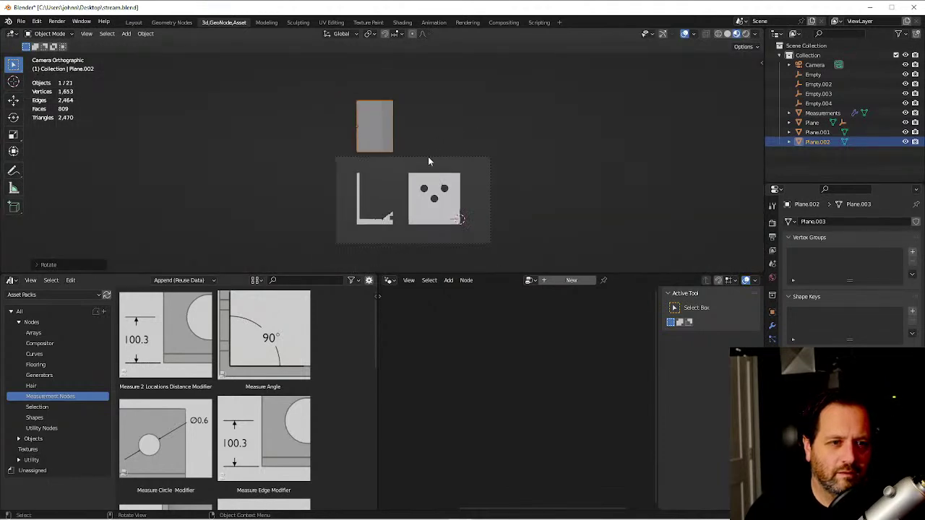
pyautogui.click(428, 157)
pyautogui.press('g')
pyautogui.click(425, 199)
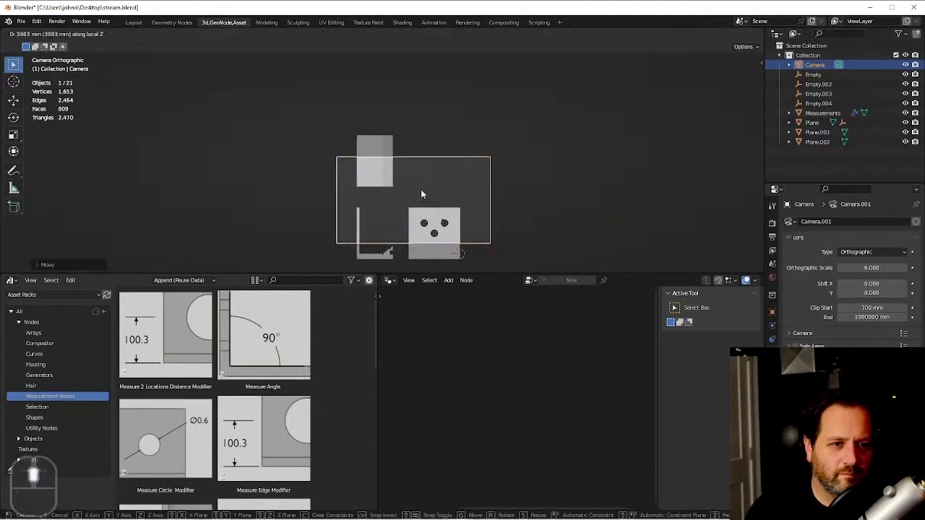
pyautogui.moveTo(871, 268); pyautogui.dragTo(915, 267)
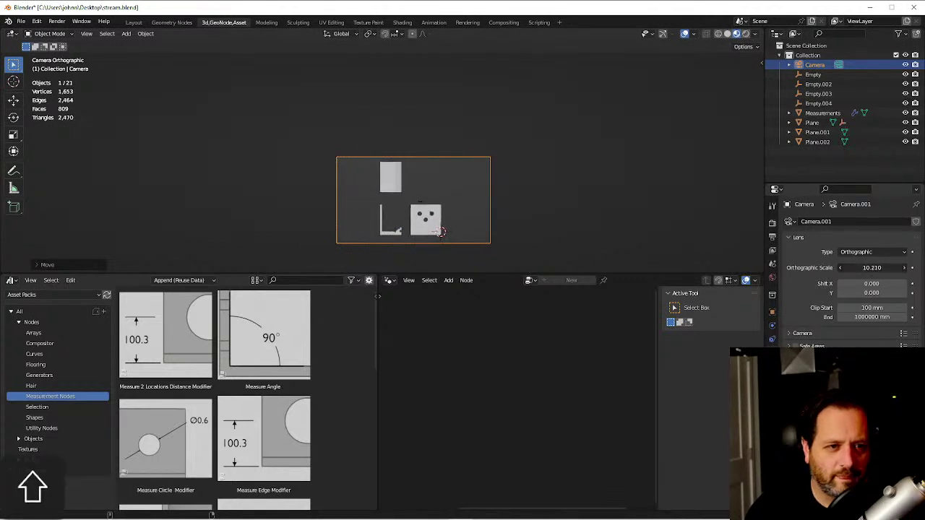
pyautogui.scroll(2, 359, 205)
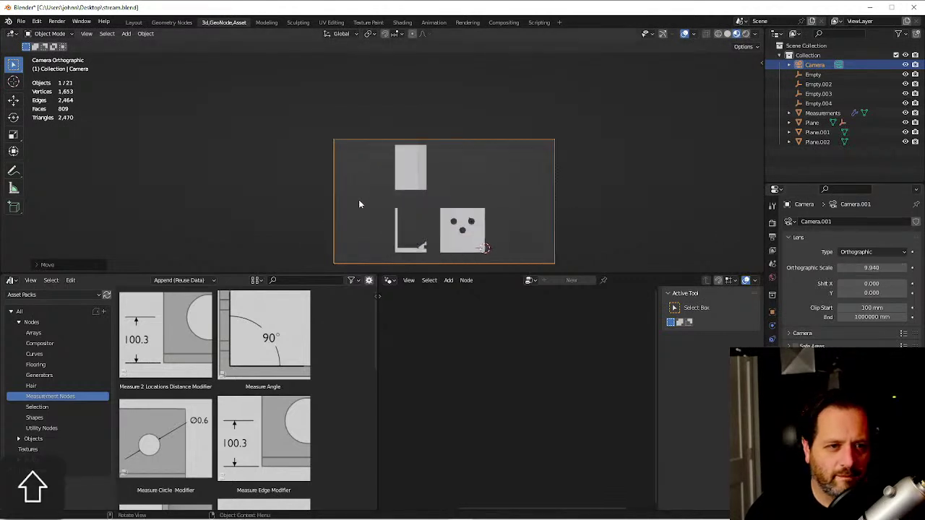
pyautogui.scroll(3, 359, 205)
pyautogui.keyDown('shift'); pyautogui.scroll(-1, 473, 229); pyautogui.keyUp('shift')
pyautogui.scroll(-3, 473, 228)
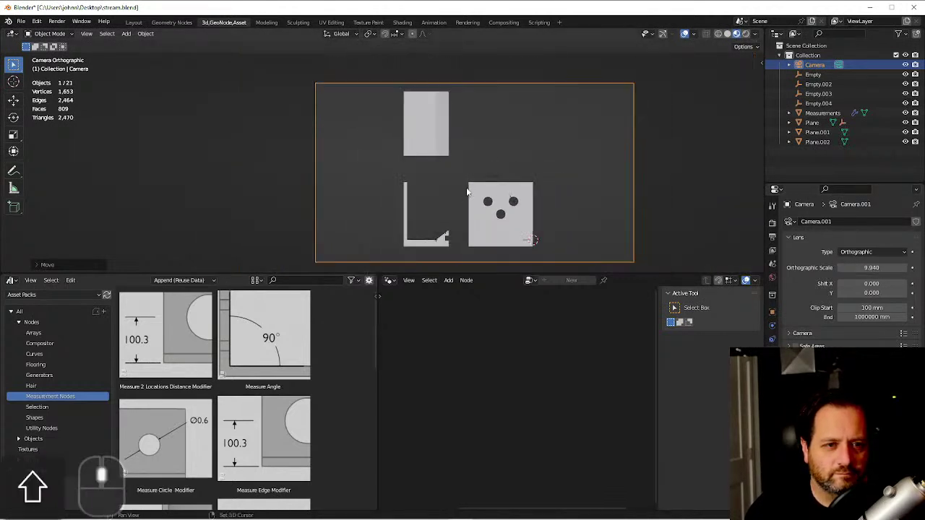
pyautogui.keyDown('shift'); pyautogui.moveTo(473, 229); pyautogui.dragTo(456, 176, button='middle'); pyautogui.keyUp('shift')
pyautogui.scroll(2, 456, 177)
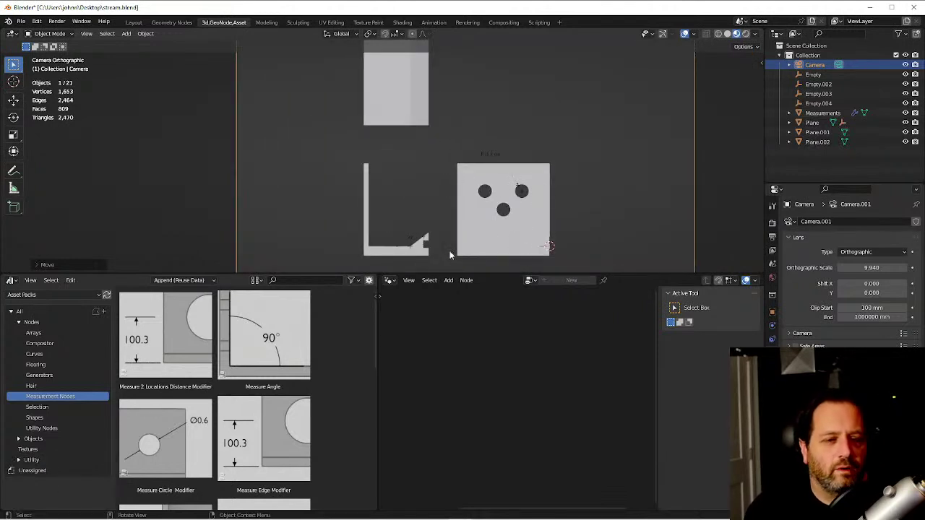
# Add the Measure Edge Modifier asset between Measure Angle and Group Output in the Measurements node tree, and shift Group Output aside to make room.
pyautogui.click(488, 153)
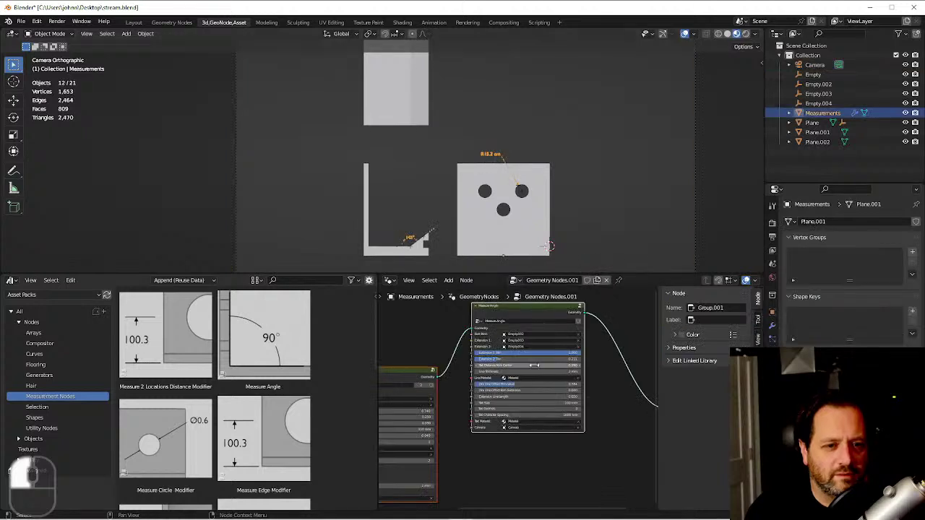
pyautogui.scroll(-3, 477, 347)
pyautogui.moveTo(485, 345); pyautogui.dragTo(461, 379, button='middle')
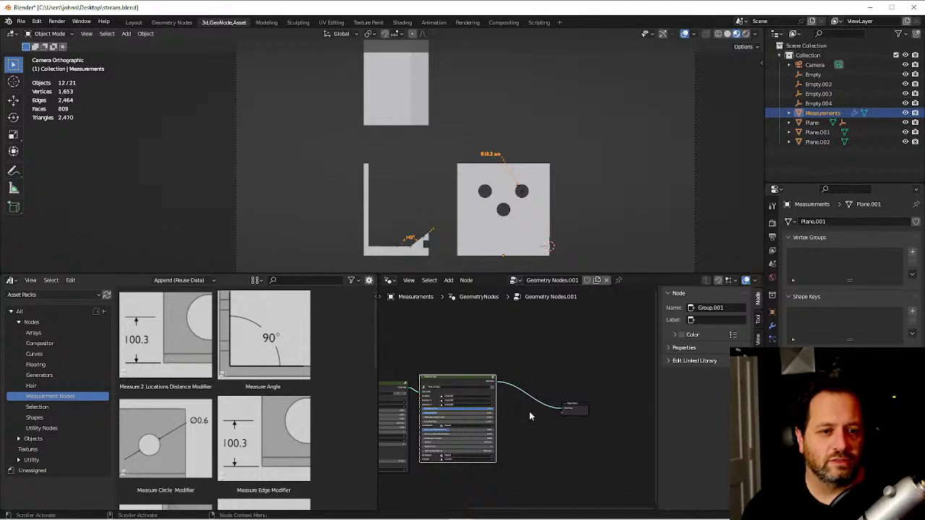
pyautogui.scroll(2, 546, 413)
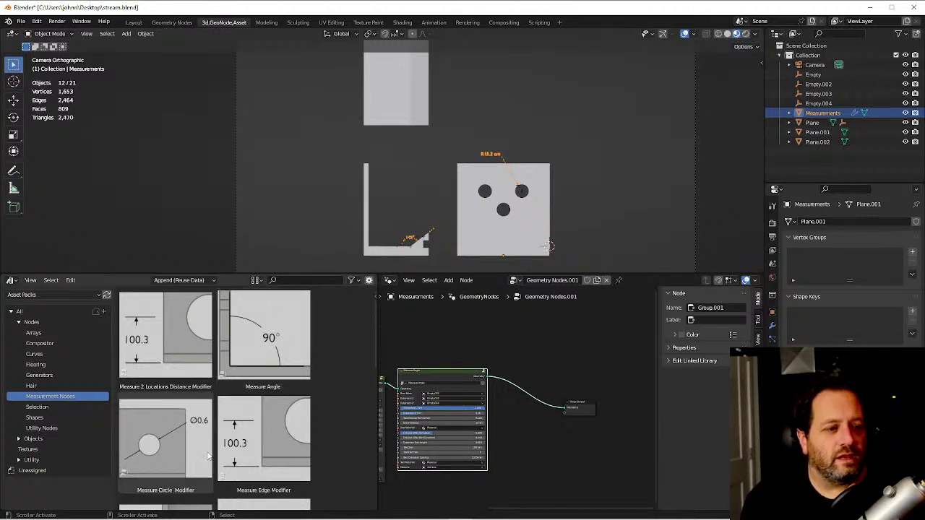
pyautogui.scroll(-2, 196, 447)
pyautogui.scroll(-3, 196, 447)
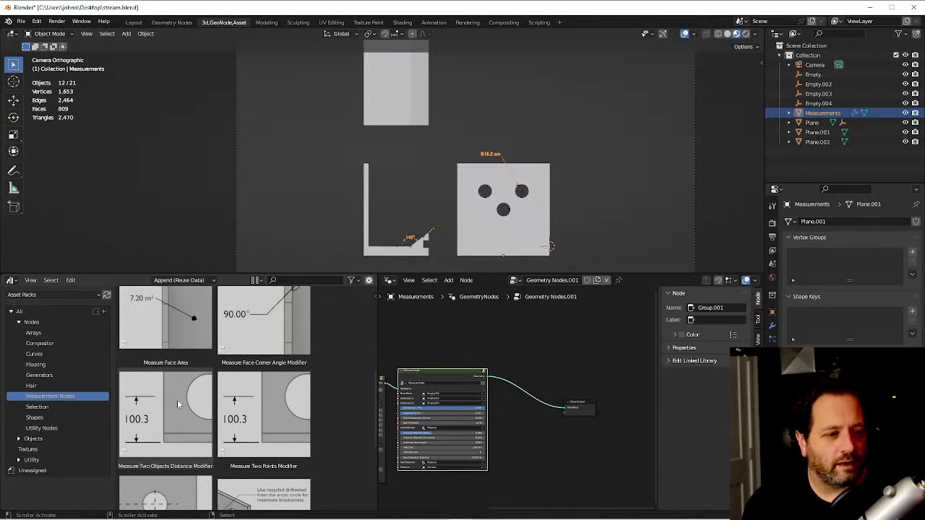
pyautogui.scroll(-2, 179, 405)
pyautogui.scroll(-3, 179, 409)
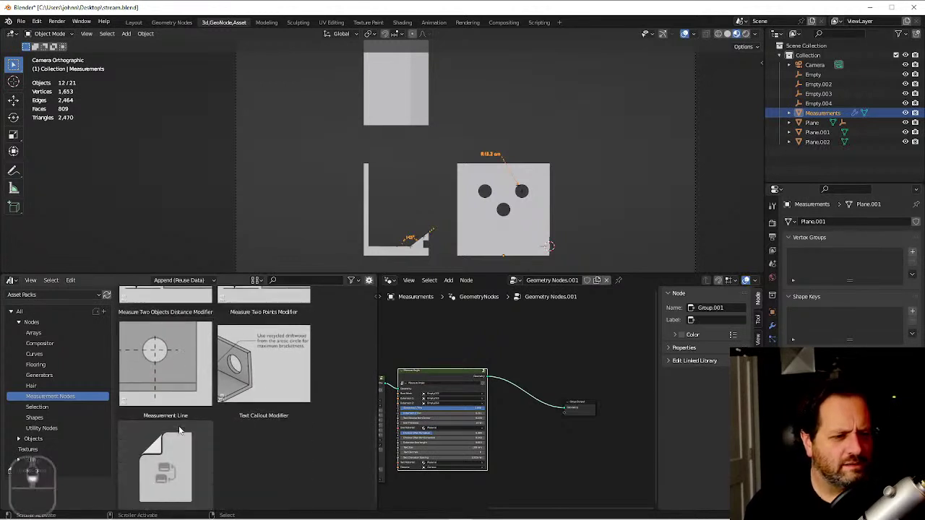
pyautogui.scroll(3, 180, 432)
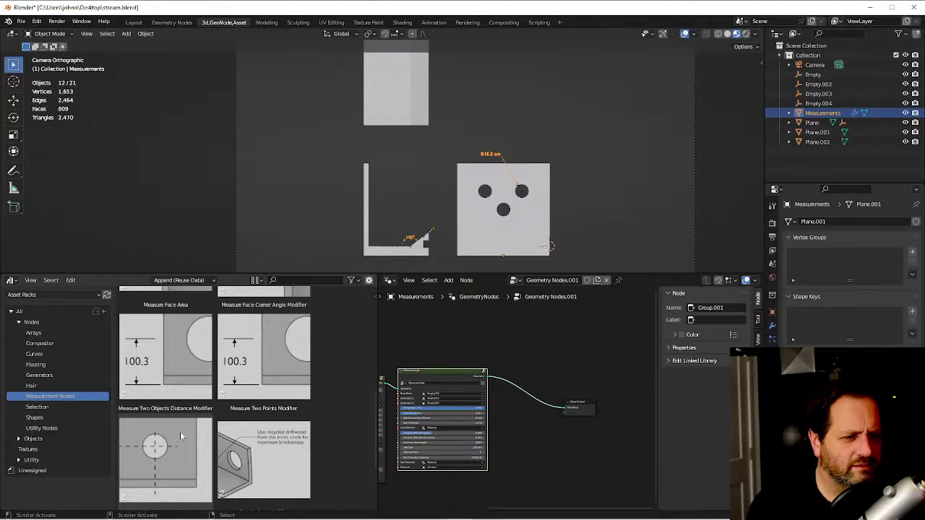
pyautogui.scroll(3, 179, 432)
pyautogui.scroll(-1, 178, 432)
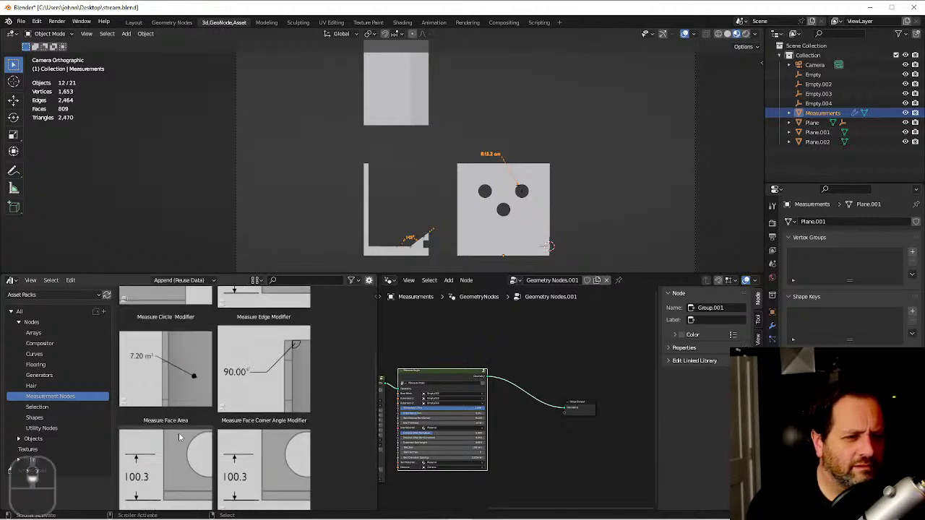
pyautogui.scroll(2, 179, 432)
pyautogui.scroll(2, 179, 431)
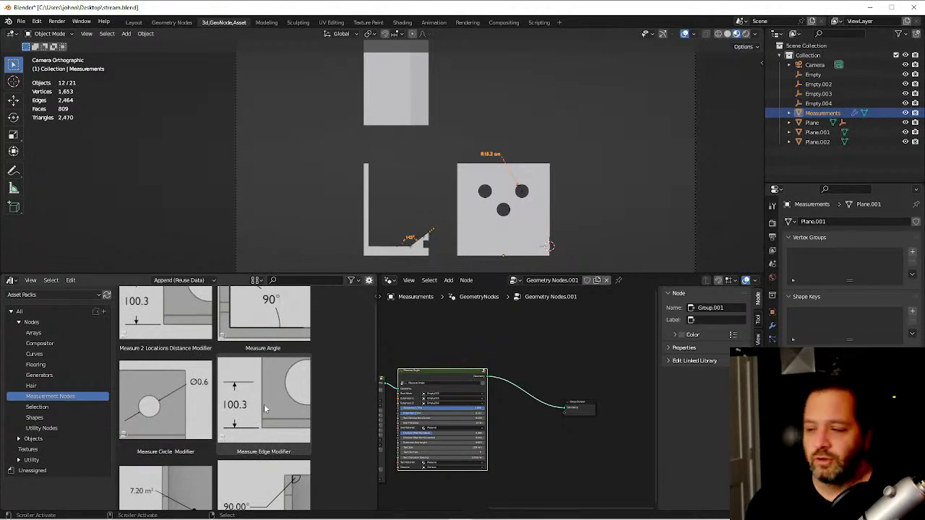
pyautogui.moveTo(264, 404); pyautogui.dragTo(525, 376)
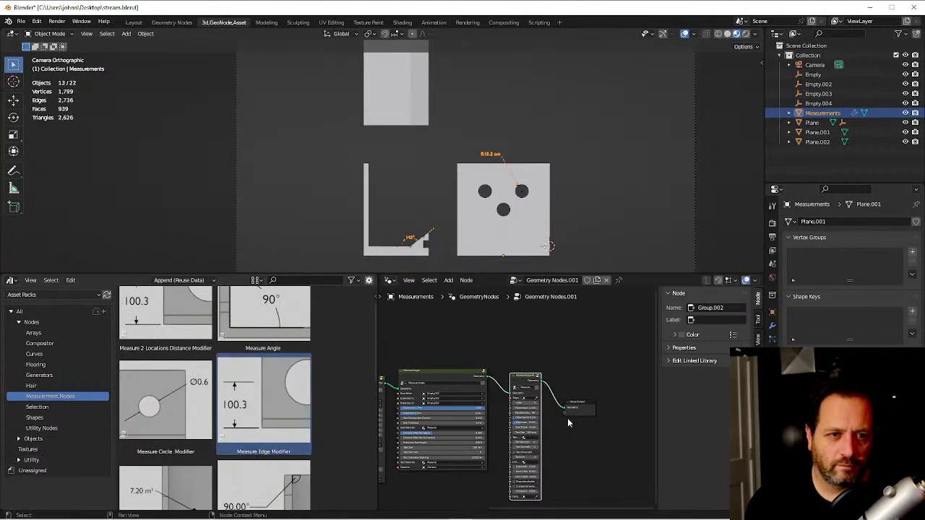
pyautogui.moveTo(574, 409); pyautogui.dragTo(609, 409)
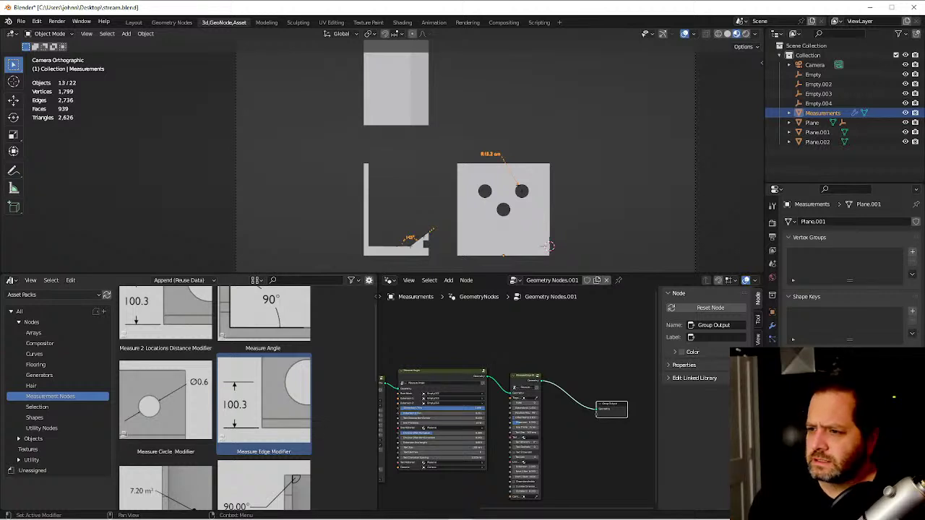
pyautogui.hotkey('alt', 'Tab')
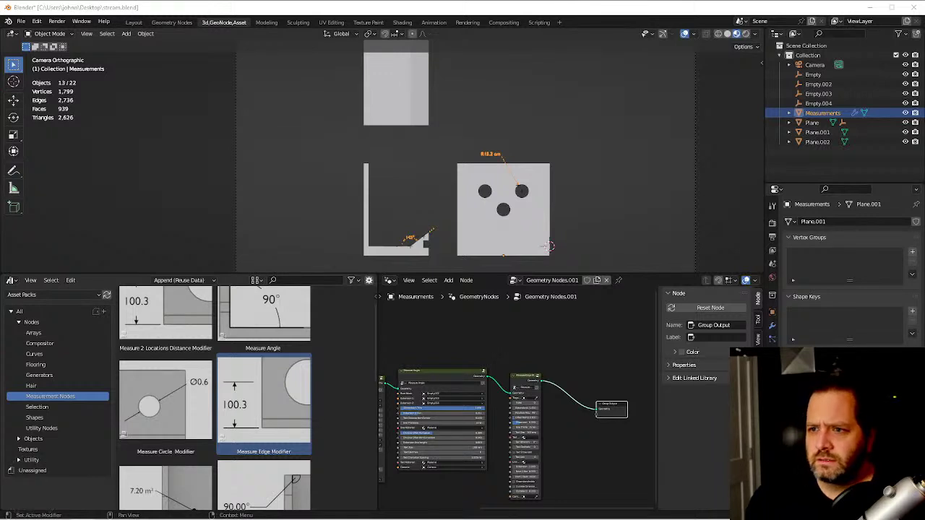
pyautogui.press('Tab')
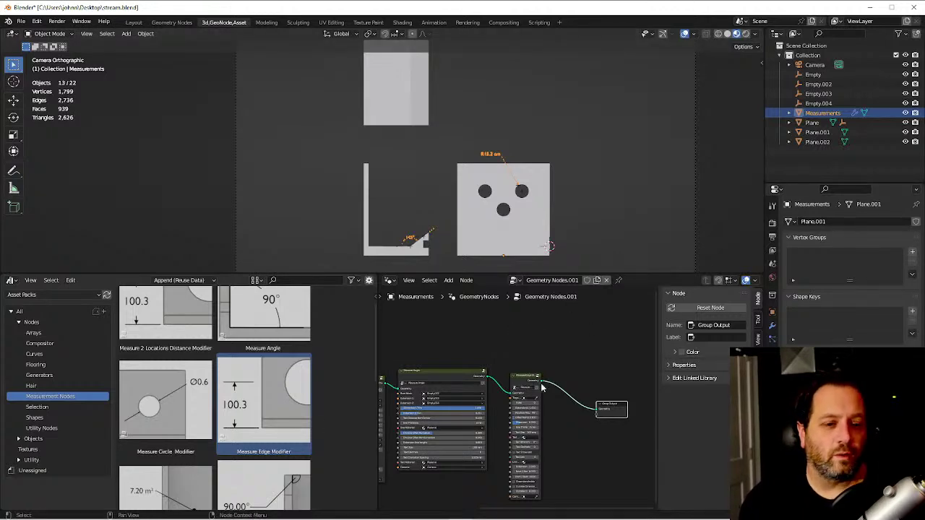
# Widen the Measure Edge Modifier node and pick the front-view bracket, Plane, as its target object.
pyautogui.scroll(5, 539, 378)
pyautogui.moveTo(587, 275); pyautogui.dragTo(581, 199)
pyautogui.scroll(3, 516, 119)
pyautogui.scroll(3, 515, 120)
pyautogui.keyDown('shift'); pyautogui.moveTo(515, 120); pyautogui.dragTo(510, 209, button='middle'); pyautogui.keyUp('shift')
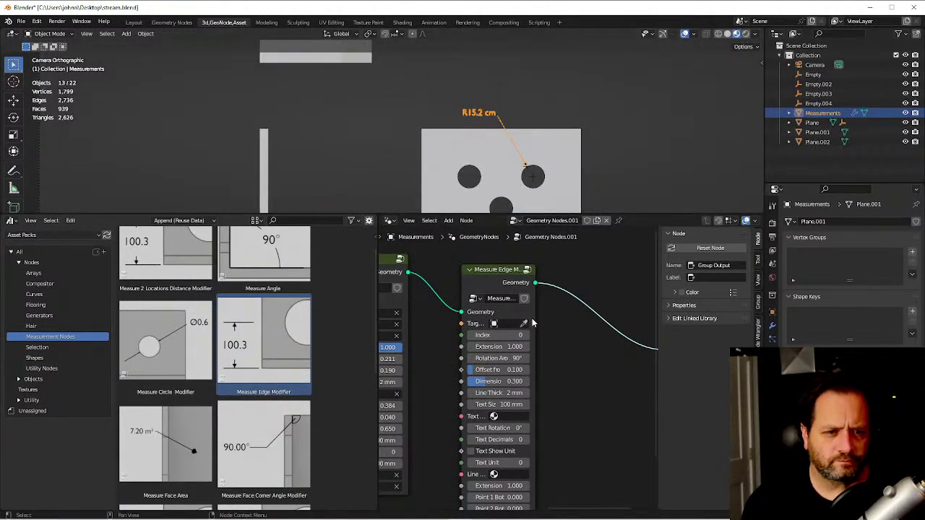
pyautogui.moveTo(536, 323); pyautogui.dragTo(604, 325)
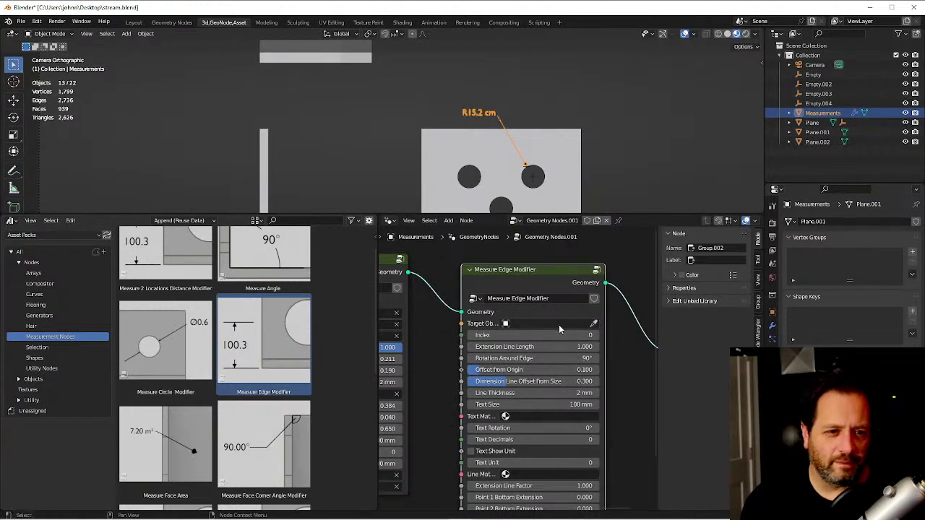
pyautogui.click(594, 324)
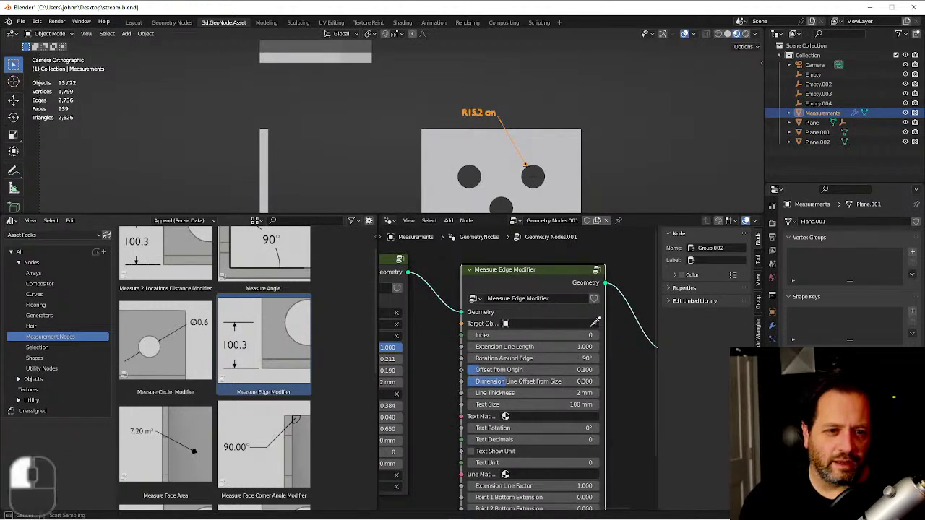
pyautogui.click(557, 141)
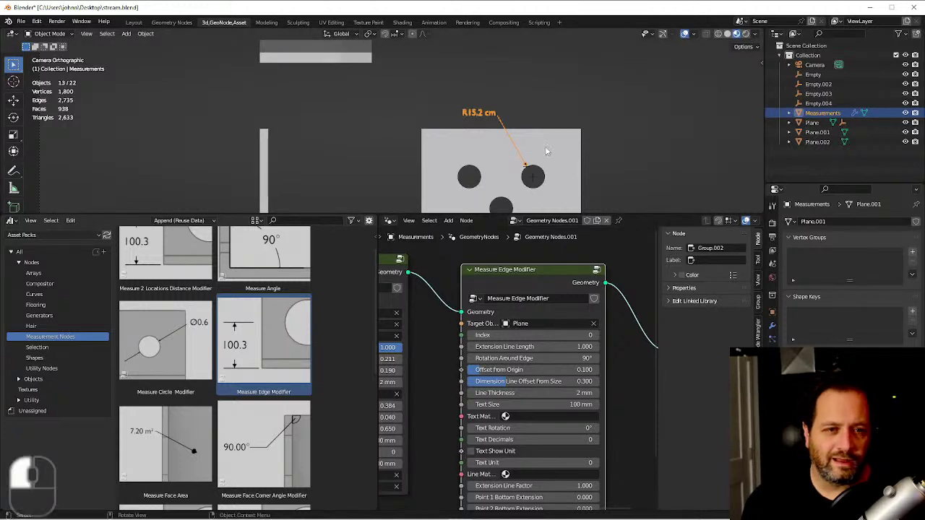
# Open the front-view bracket's mesh for editing in edge select mode, with the upright plate's top front edge selected.
pyautogui.scroll(-4, 547, 151)
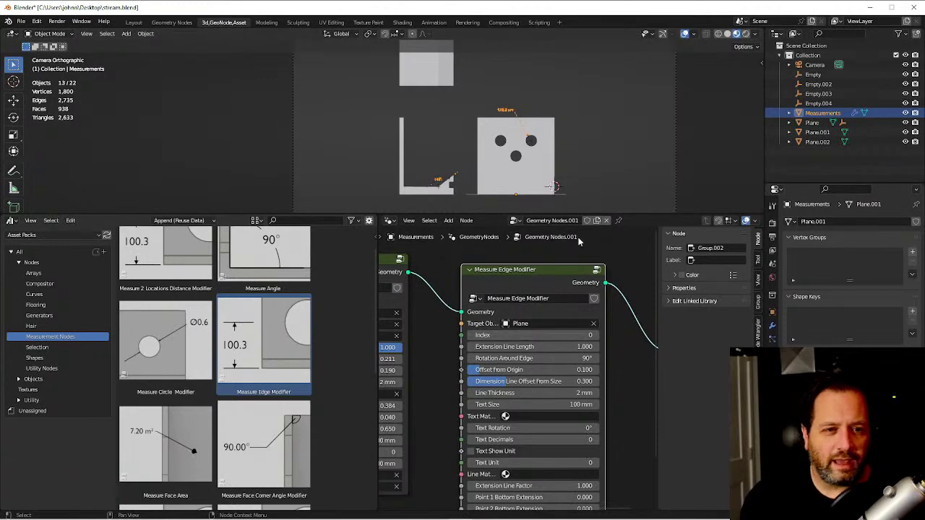
pyautogui.moveTo(550, 166); pyautogui.dragTo(520, 108, button='middle')
pyautogui.moveTo(531, 152); pyautogui.dragTo(511, 160, button='middle')
pyautogui.scroll(3, 552, 101)
pyautogui.click(525, 112)
pyautogui.moveTo(525, 113); pyautogui.dragTo(467, 99, button='middle')
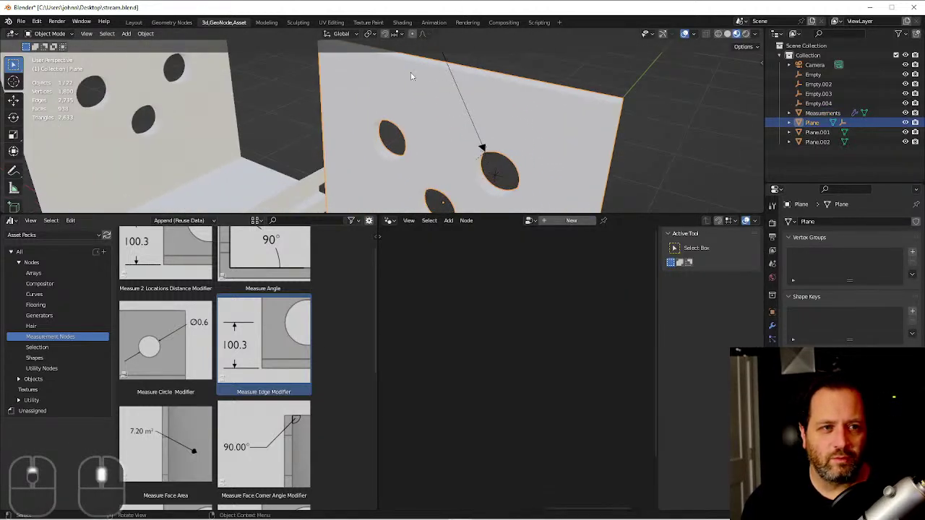
pyautogui.press('Tab')
pyautogui.keyDown('shift'); pyautogui.moveTo(486, 137); pyautogui.dragTo(491, 165, button='middle'); pyautogui.keyUp('shift')
pyautogui.press('2')
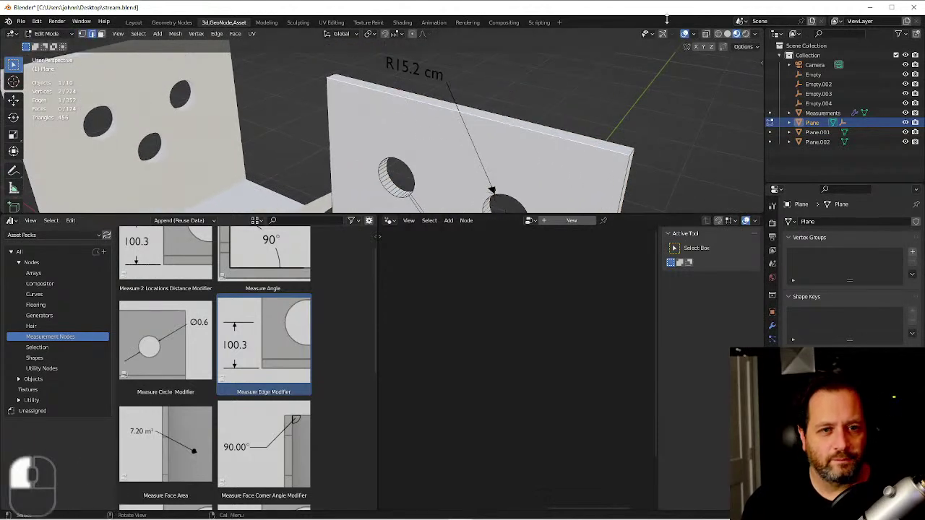
# Turn on the Indices overlay and examine the index of the selected top edge in the front view.
pyautogui.click(695, 34)
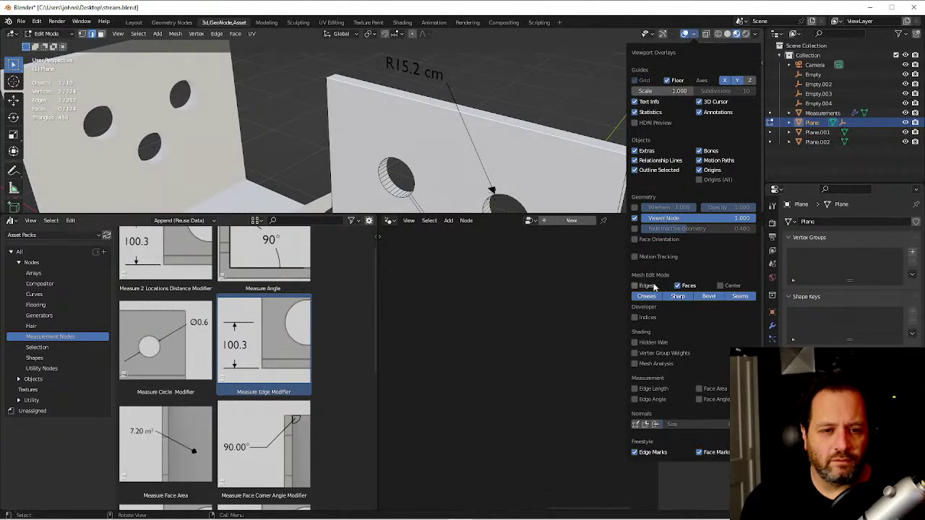
pyautogui.moveTo(549, 167); pyautogui.dragTo(452, 136, button='middle')
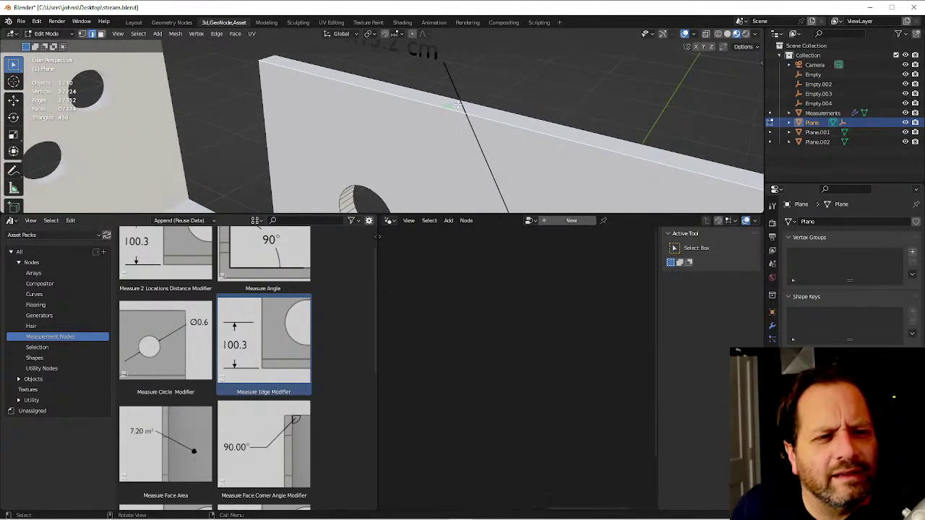
pyautogui.press('`')
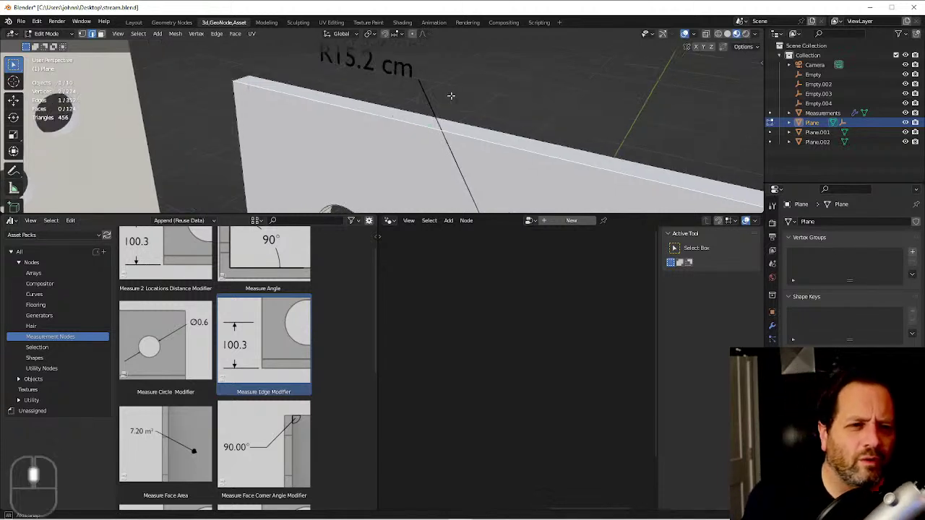
pyautogui.scroll(-10, 413, 134)
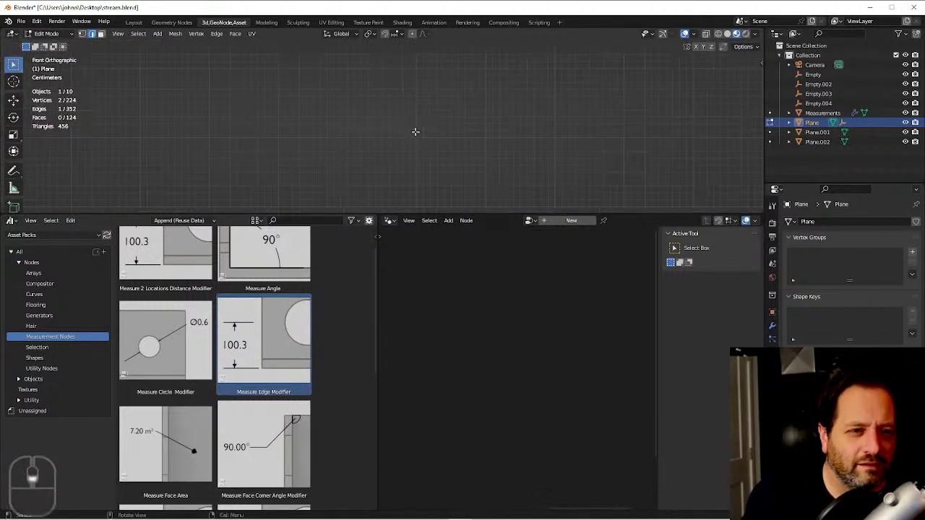
pyautogui.keyDown('shift'); pyautogui.moveTo(415, 137); pyautogui.dragTo(306, 150, button='middle'); pyautogui.keyUp('shift')
pyautogui.scroll(5, 306, 150)
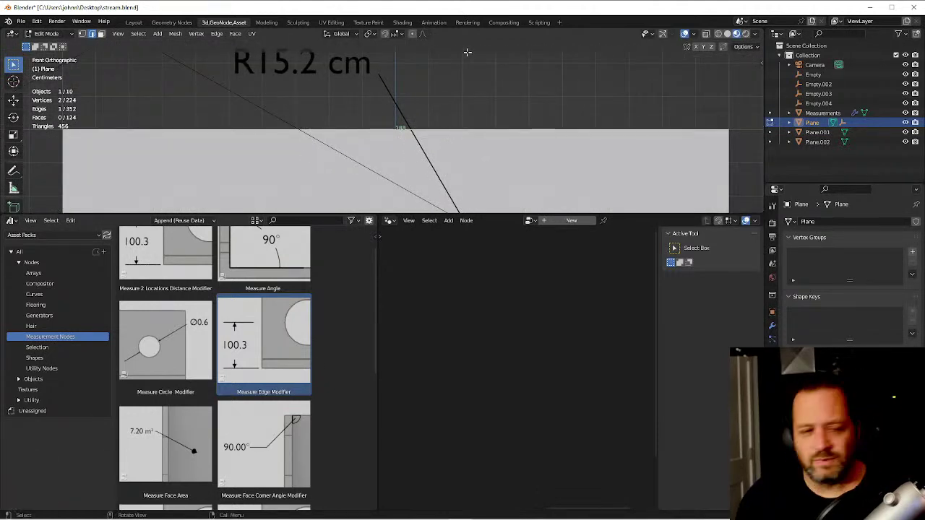
pyautogui.scroll(-3, 448, 109)
pyautogui.moveTo(448, 109); pyautogui.dragTo(528, 118, button='middle')
# Leave mesh editing, reselect the Measurements object and set the Measure Edge Modifier's index to 188.
pyautogui.press('Tab')
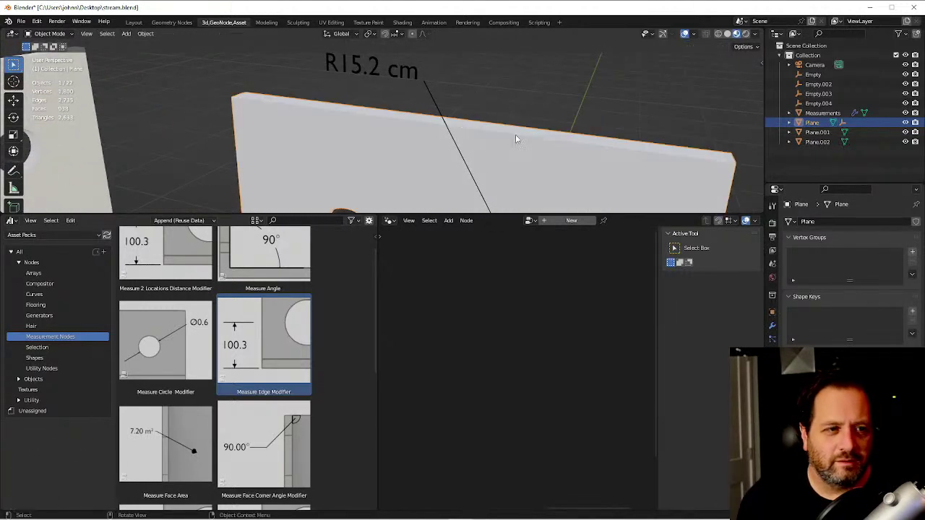
pyautogui.click(409, 74)
pyautogui.click(526, 335)
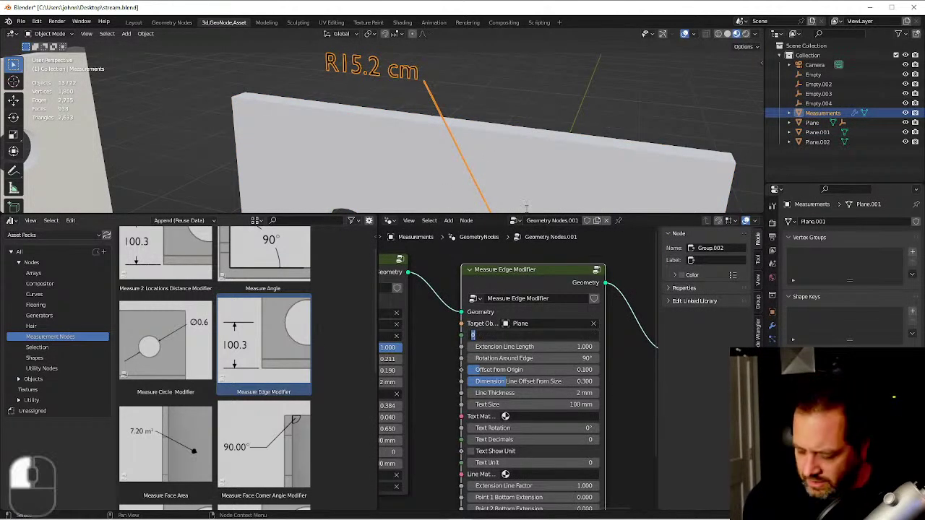
pyautogui.write('188')
pyautogui.press('Return')
pyautogui.scroll(-5, 591, 93)
pyautogui.moveTo(506, 138); pyautogui.dragTo(430, 116, button='middle')
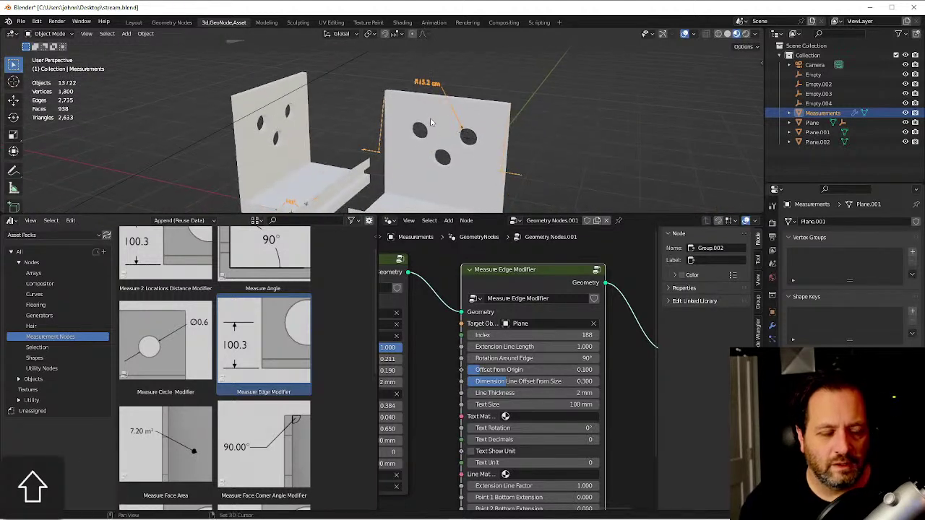
# Enable Dimensions Inside on the Measure Edge Modifier node.
pyautogui.keyDown('shift'); pyautogui.moveTo(606, 444); pyautogui.dragTo(605, 372, button='middle'); pyautogui.keyUp('shift')
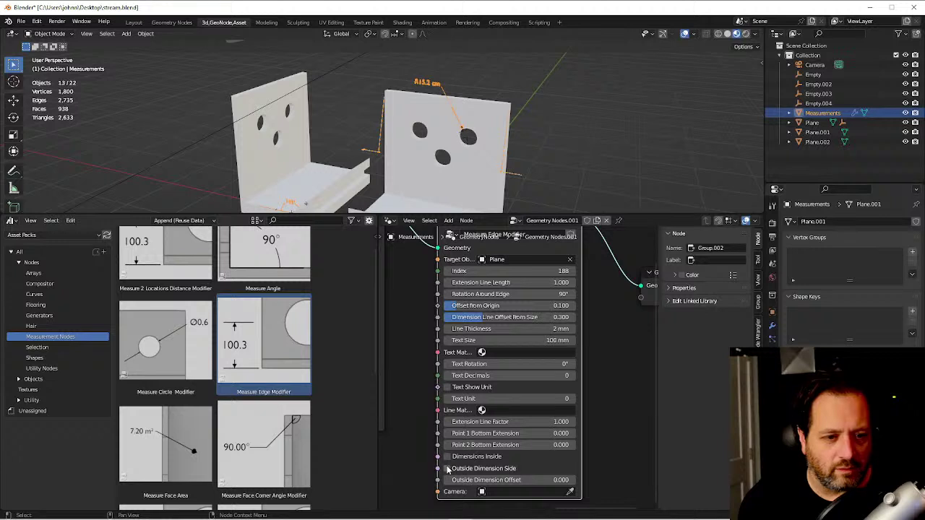
pyautogui.click(447, 457)
pyautogui.moveTo(456, 174)
pyautogui.mouseDown(button='middle')
pyautogui.moveTo(482, 181)
pyautogui.moveTo(472, 169)
pyautogui.mouseUp(button='middle')
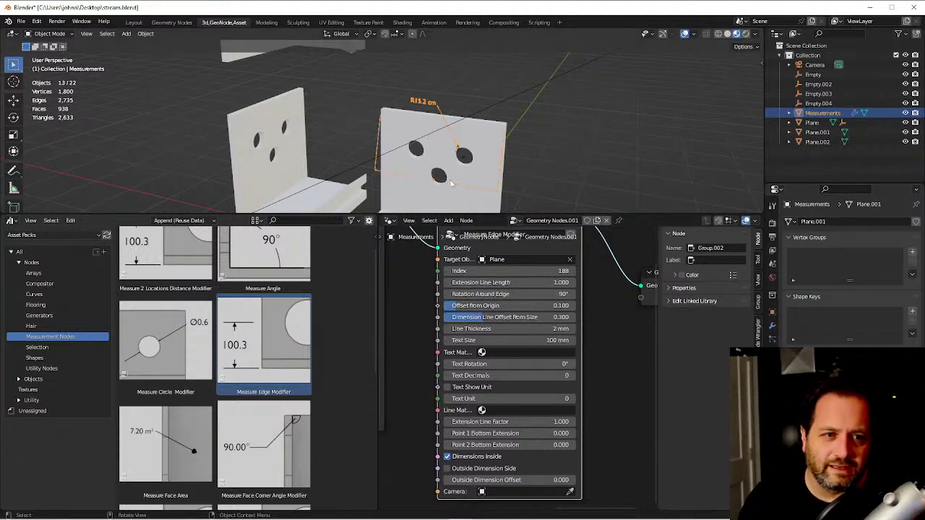
# Set the edge dimension's rotation around edge to 283° so it stands above the plate, and return to the camera view.
pyautogui.press('`')
pyautogui.click(535, 137)
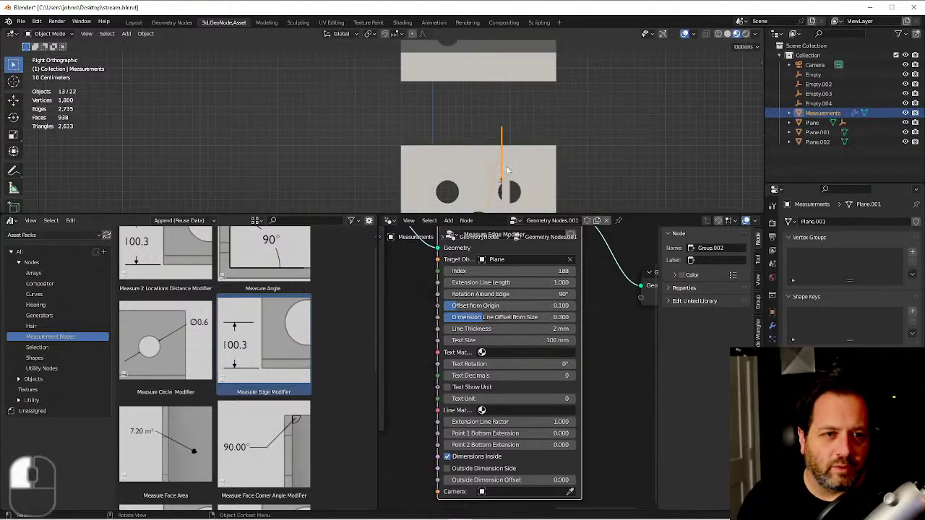
pyautogui.keyDown('shift'); pyautogui.scroll(-4, 512, 163); pyautogui.keyUp('shift')
pyautogui.scroll(4, 516, 299)
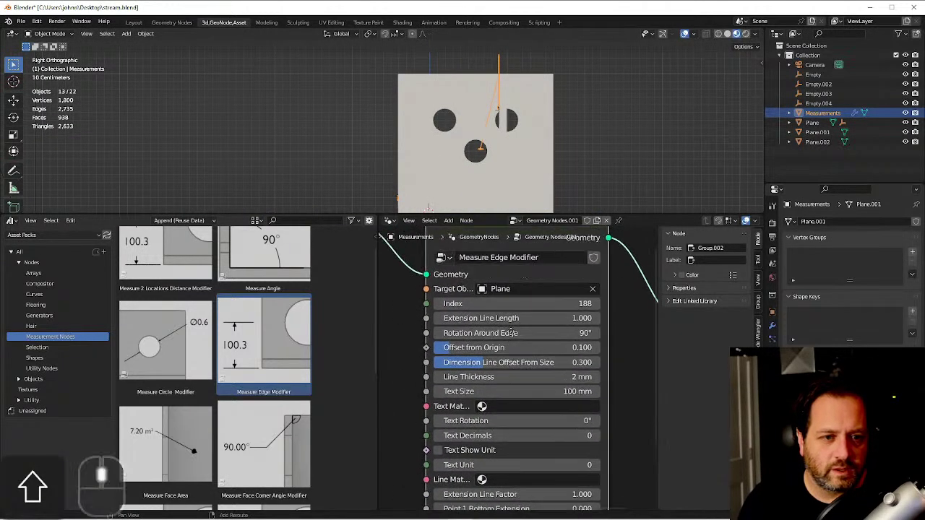
pyautogui.moveTo(483, 337); pyautogui.dragTo(578, 337)
pyautogui.keyDown('shift'); pyautogui.scroll(-4, 528, 168); pyautogui.keyUp('shift')
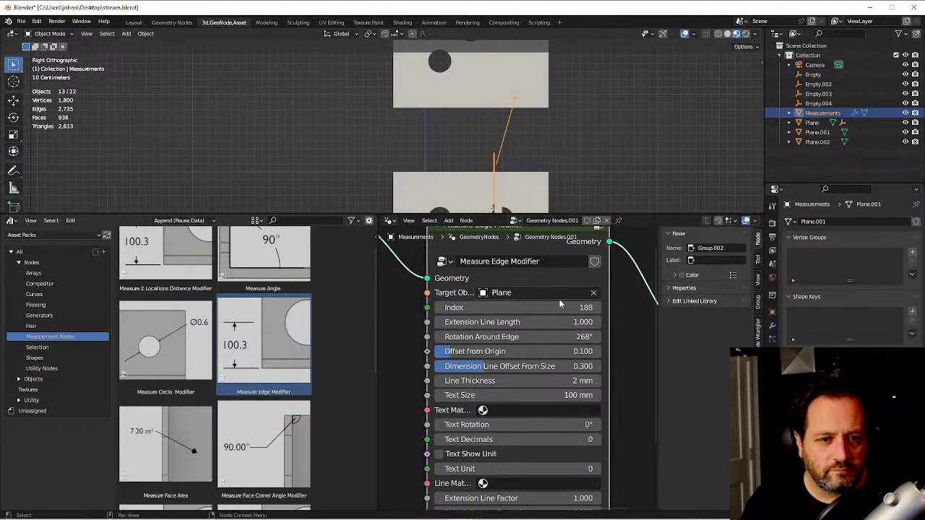
pyautogui.moveTo(514, 338); pyautogui.dragTo(522, 338)
pyautogui.moveTo(462, 83); pyautogui.dragTo(479, 94, button='middle')
pyautogui.press('KP_0')
pyautogui.scroll(3, 457, 125)
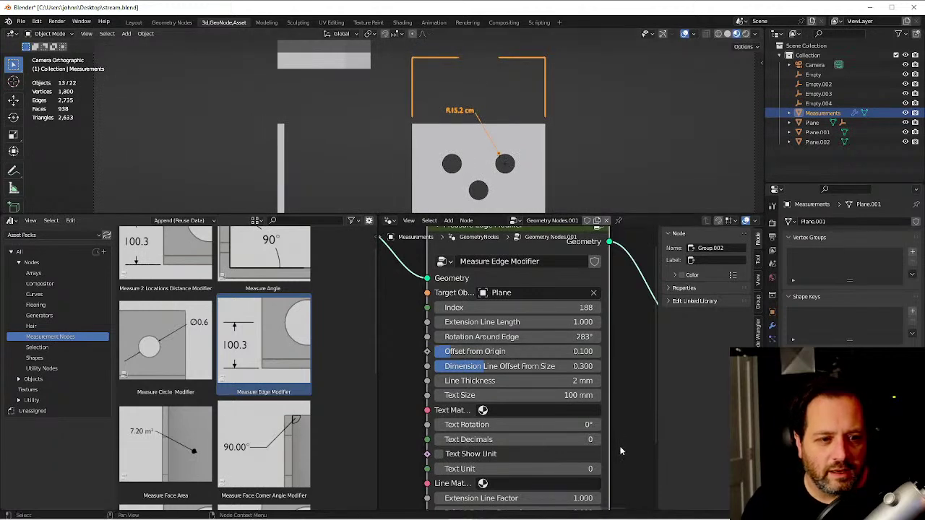
# Assign Material as the edge dimension's text and line material, and set its camera to Camera.
pyautogui.moveTo(620, 451); pyautogui.dragTo(605, 358, button='middle')
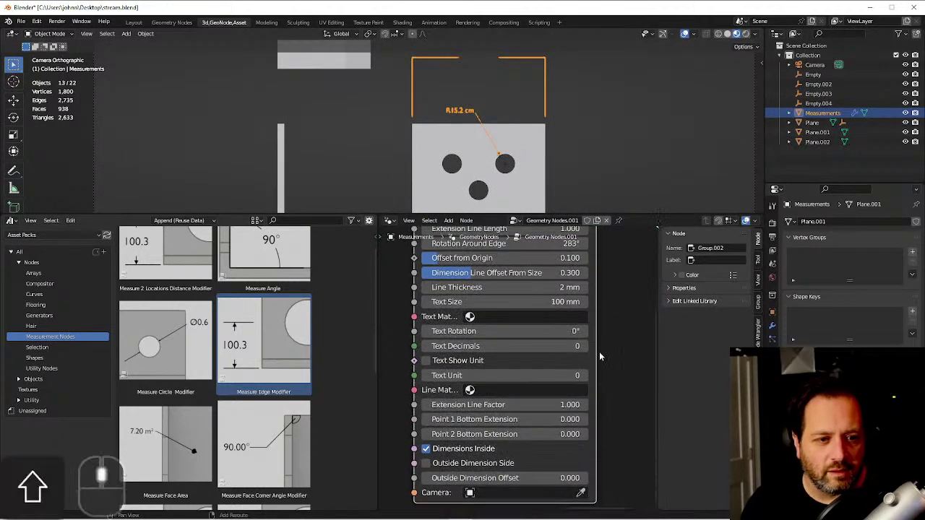
pyautogui.click(510, 318)
pyautogui.click(516, 336)
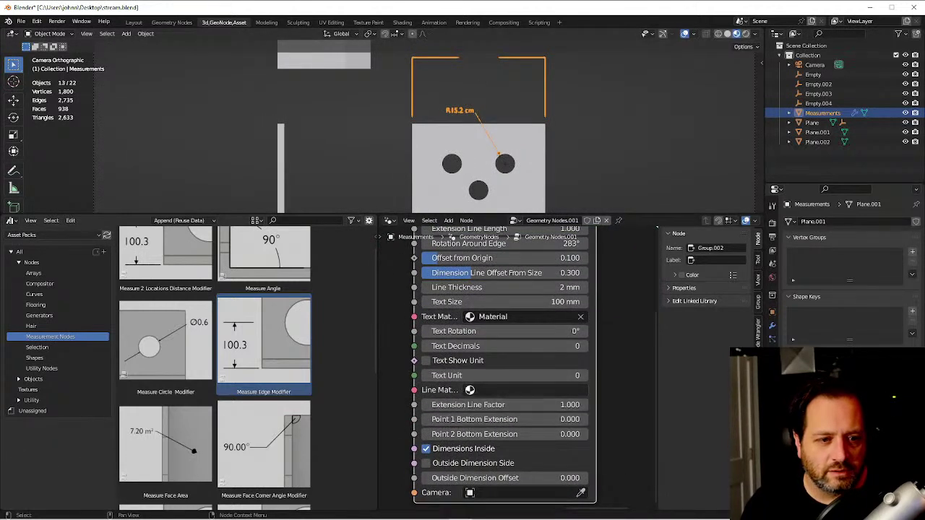
pyautogui.click(510, 391)
pyautogui.click(474, 250)
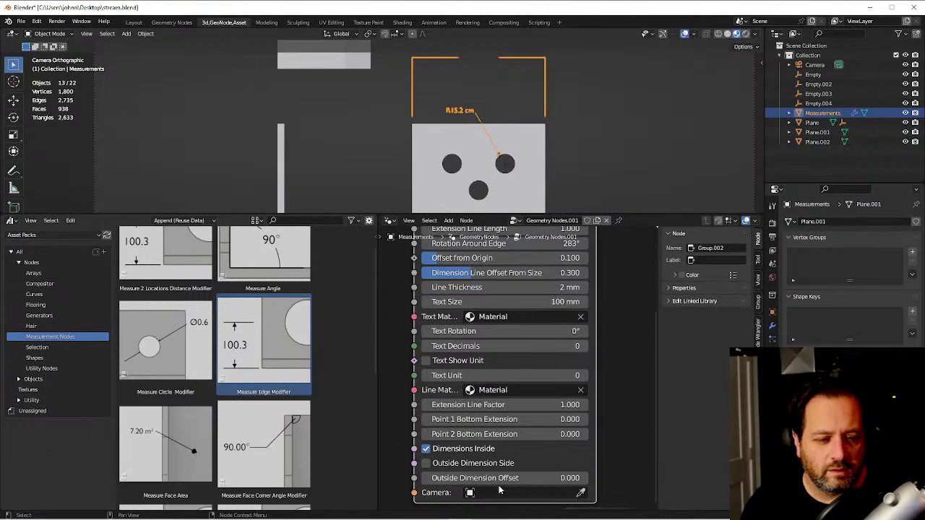
pyautogui.click(500, 493)
pyautogui.click(481, 352)
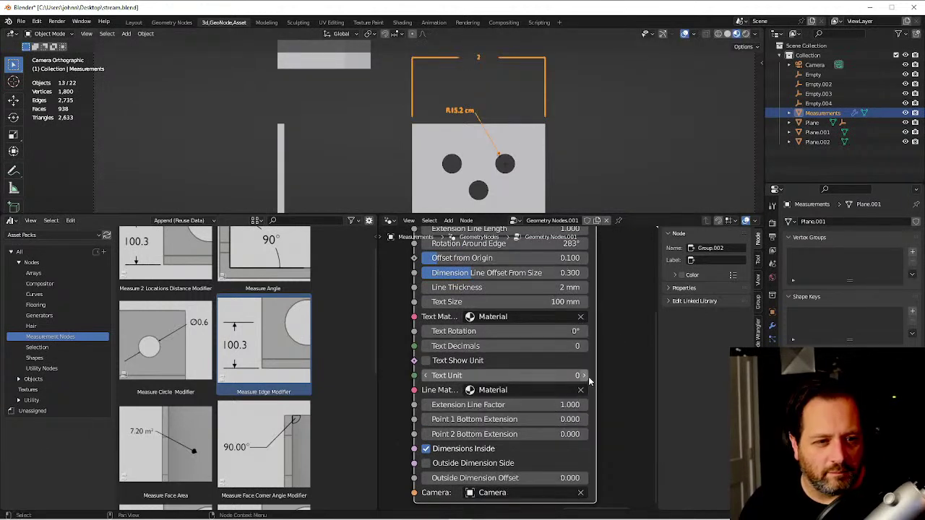
# Show the unit in the edge dimension's text and set its text decimals to 2.
pyautogui.click(426, 360)
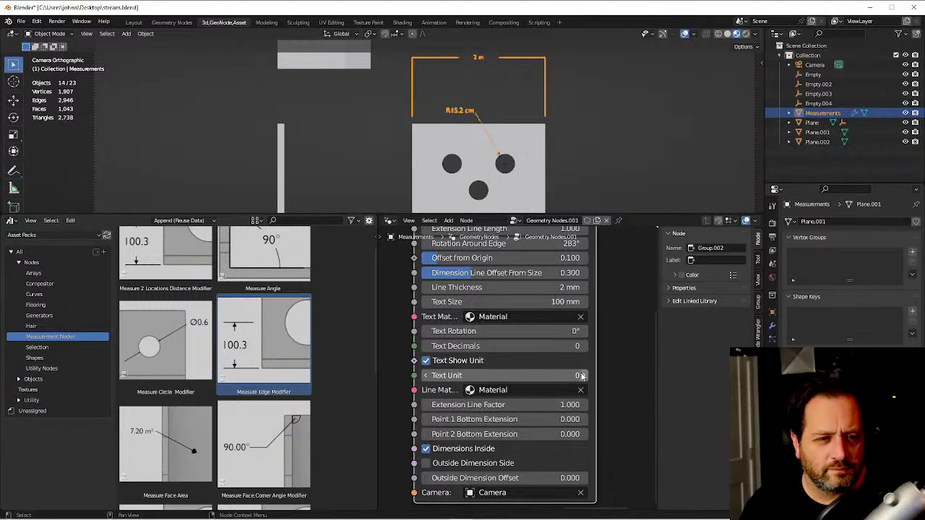
pyautogui.click(584, 347)
pyautogui.click(584, 346)
pyautogui.click(584, 346)
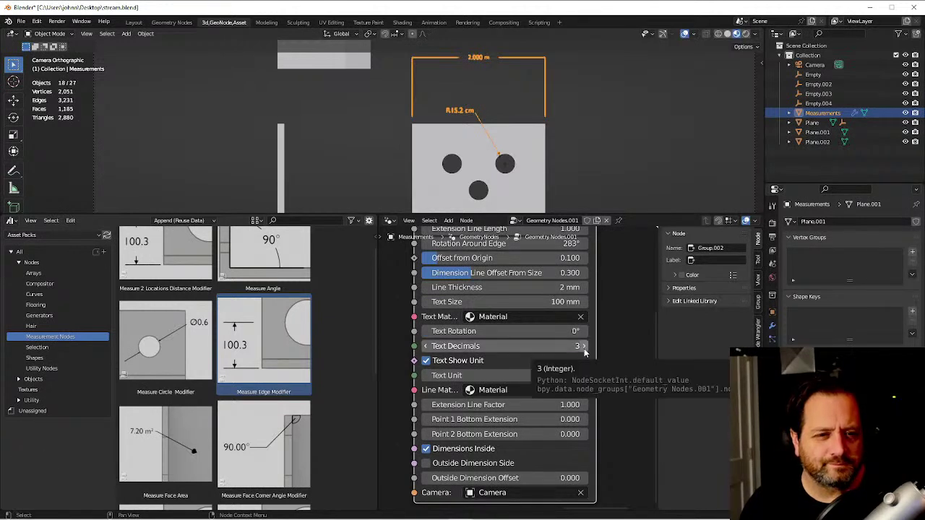
pyautogui.click(428, 346)
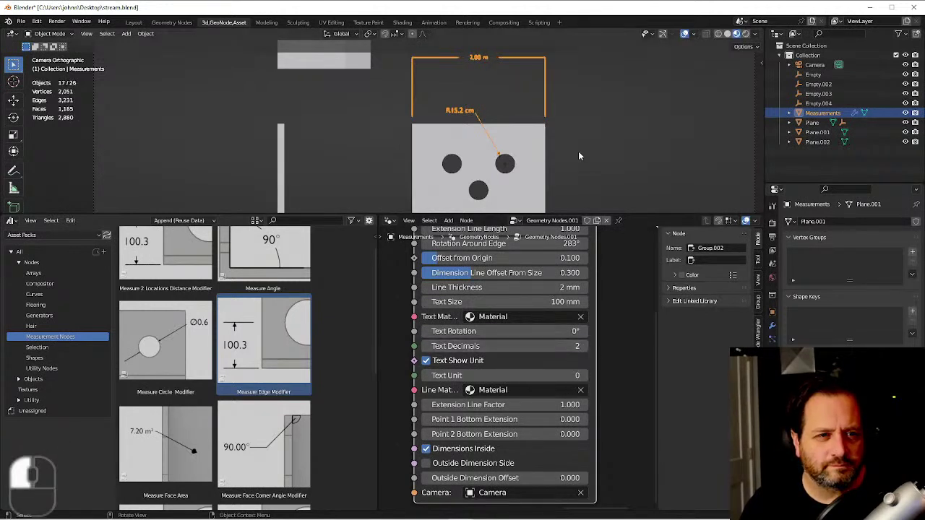
# Set the edge dimension's extension line length to 0.730, offset from origin to 0.080 and dimension line offset from size to 0.207.
pyautogui.keyDown('shift'); pyautogui.moveTo(537, 88); pyautogui.dragTo(603, 134, button='middle'); pyautogui.keyUp('shift')
pyautogui.scroll(2, 533, 144)
pyautogui.keyDown('shift'); pyautogui.moveTo(610, 289); pyautogui.dragTo(636, 367, button='middle'); pyautogui.keyUp('shift')
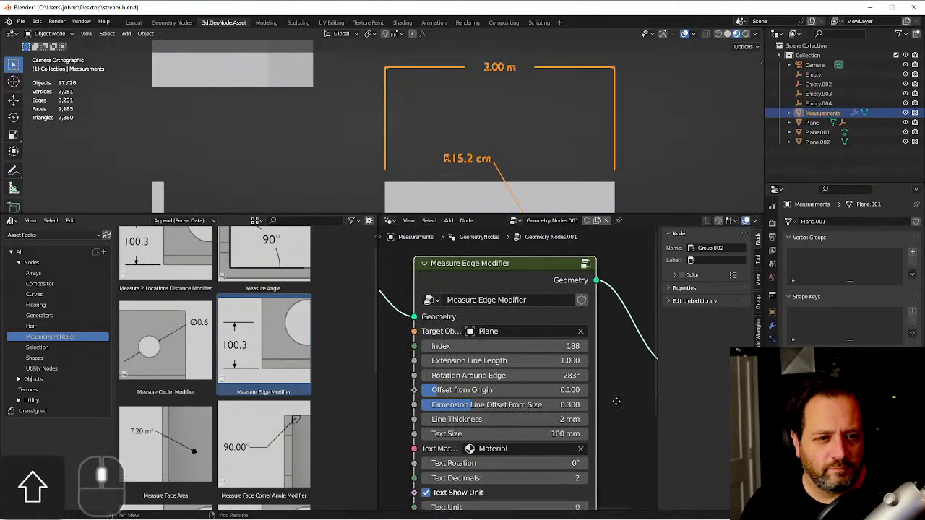
pyautogui.moveTo(529, 327)
pyautogui.mouseDown()
pyautogui.moveTo(470, 327)
pyautogui.moveTo(531, 327)
pyautogui.moveTo(516, 326)
pyautogui.mouseUp()
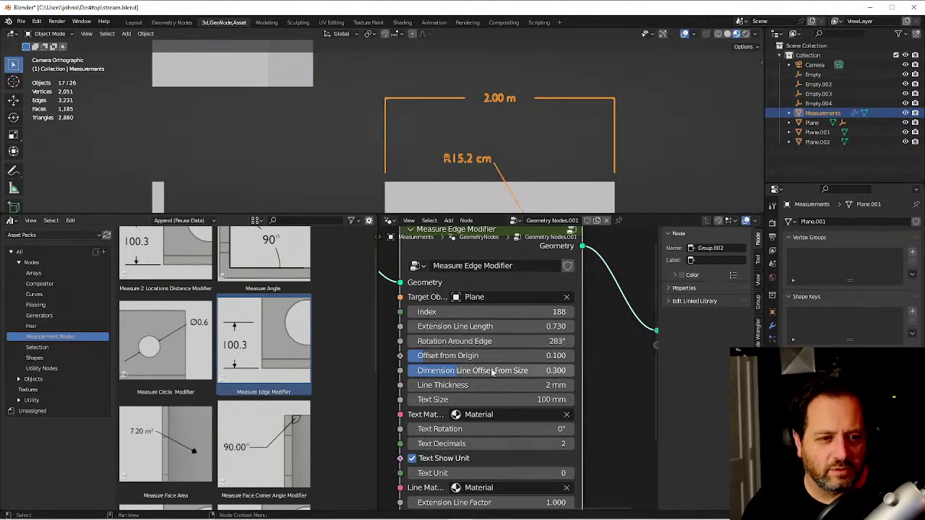
pyautogui.moveTo(423, 357)
pyautogui.keyDown('shift'); pyautogui.mouseDown()
pyautogui.moveTo(412, 357)
pyautogui.moveTo(434, 356)
pyautogui.moveTo(401, 356)
pyautogui.moveTo(419, 362)
pyautogui.mouseUp(); pyautogui.keyUp('shift')
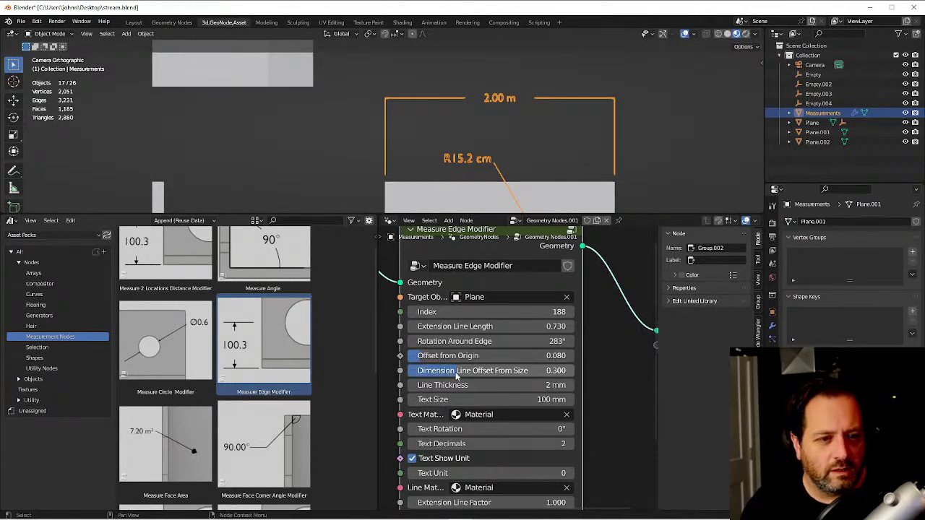
pyautogui.moveTo(460, 374)
pyautogui.keyDown('shift'); pyautogui.mouseDown()
pyautogui.moveTo(483, 374)
pyautogui.moveTo(443, 373)
pyautogui.mouseUp(); pyautogui.keyUp('shift')
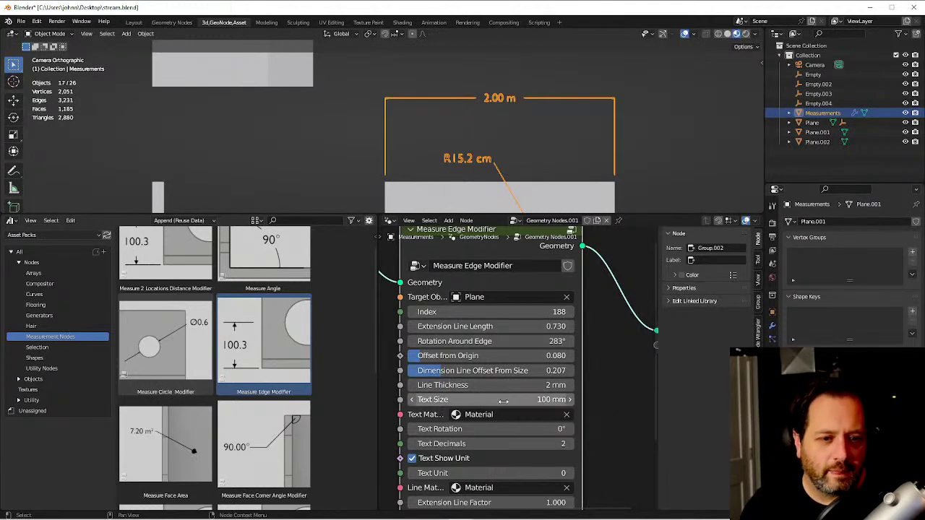
# Set the edge dimension's text rotation to 90°.
pyautogui.keyDown('shift'); pyautogui.moveTo(600, 424); pyautogui.dragTo(618, 309, button='middle'); pyautogui.keyUp('shift')
pyautogui.moveTo(528, 320); pyautogui.dragTo(574, 320)
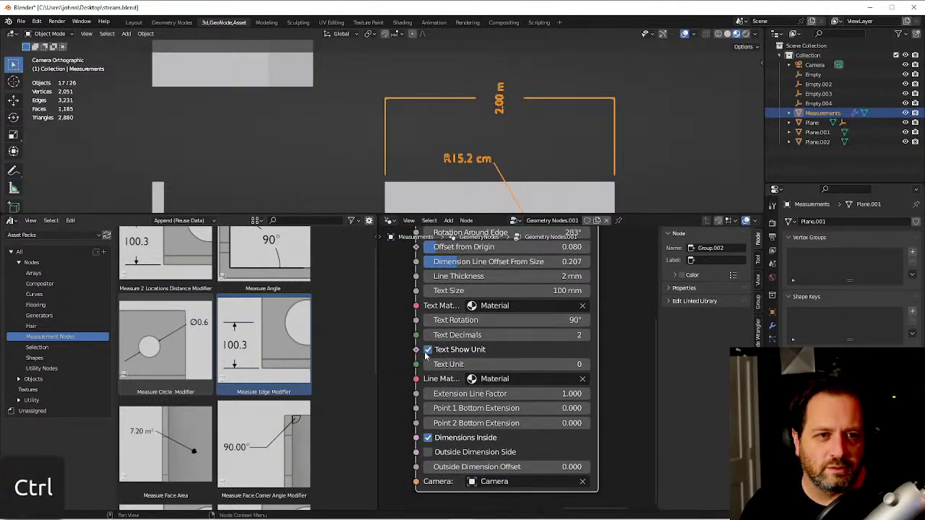
pyautogui.keyDown('shift'); pyautogui.moveTo(529, 106); pyautogui.dragTo(518, 144, button='middle'); pyautogui.keyUp('shift')
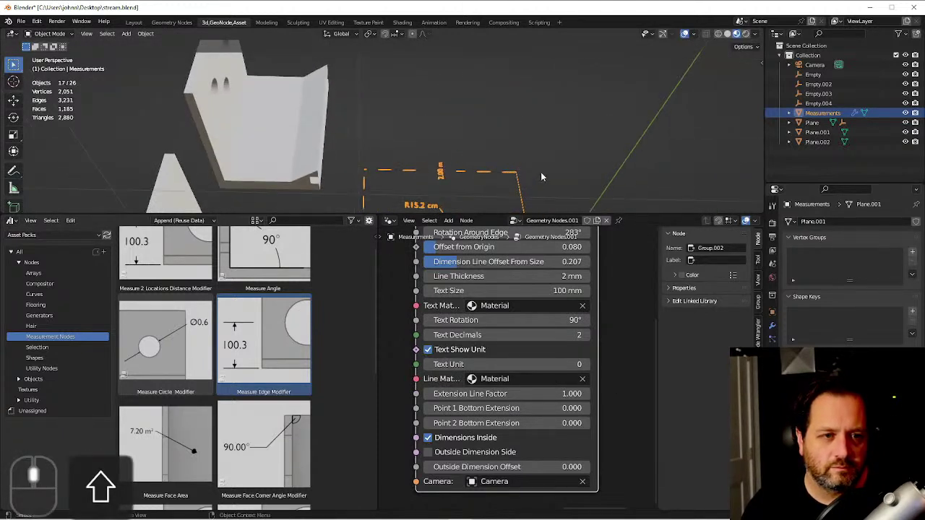
pyautogui.press('`')
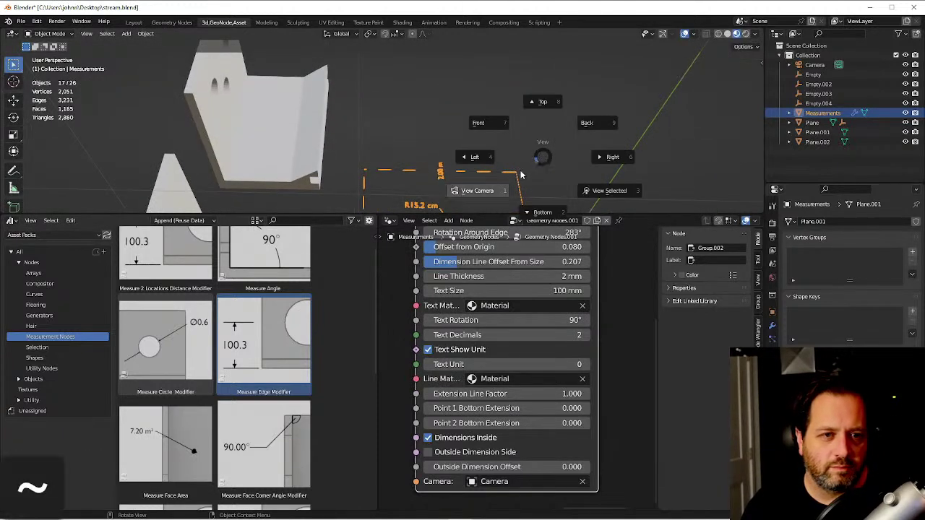
# Set the edge dimension's text rotation to 0° while looking through the camera.
pyautogui.click(475, 190)
pyautogui.scroll(-1, 501, 135)
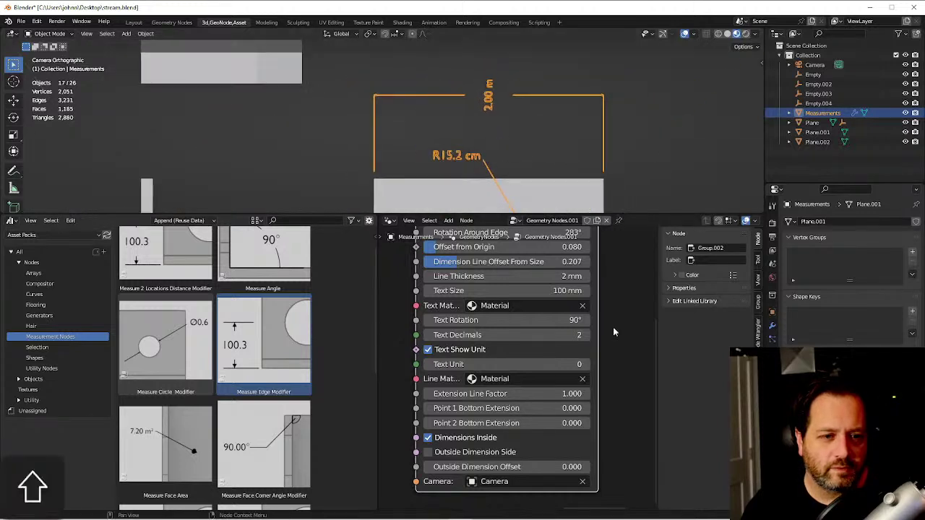
pyautogui.click(517, 320)
pyautogui.write('0')
pyautogui.press('Return')
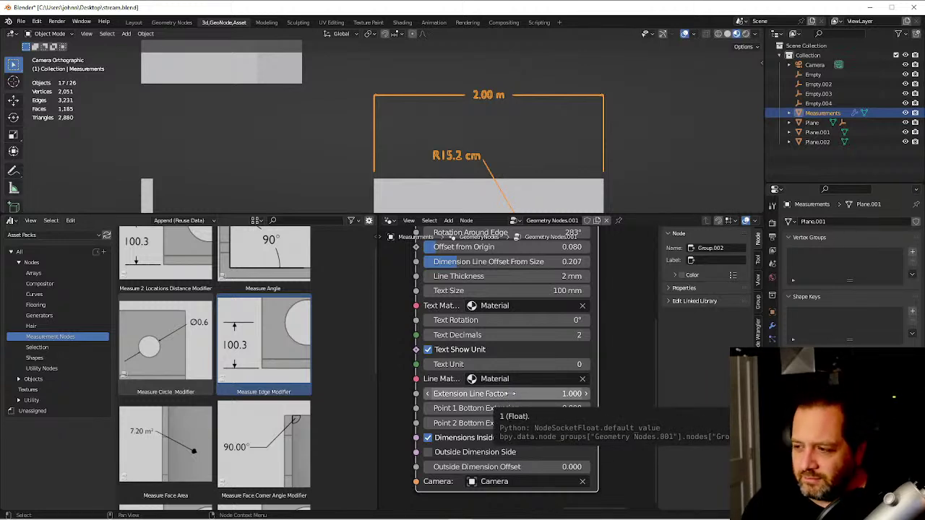
# Set the edge dimension's extension line factor to 1.140 and try out its point 1 and point 2 bottom extensions.
pyautogui.moveTo(511, 393)
pyautogui.keyDown('shift'); pyautogui.mouseDown()
pyautogui.moveTo(542, 394)
pyautogui.moveTo(511, 394)
pyautogui.mouseUp(); pyautogui.keyUp('shift')
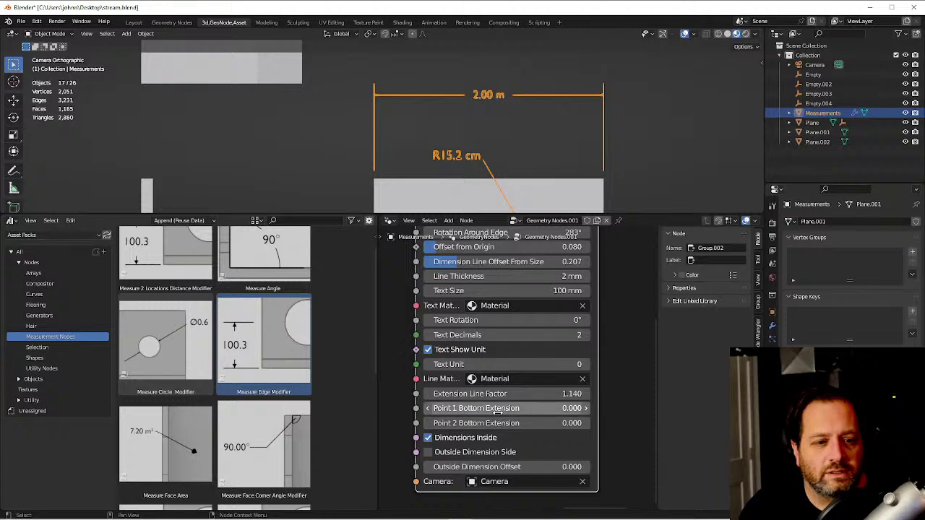
pyautogui.moveTo(540, 410)
pyautogui.keyDown('shift'); pyautogui.mouseDown()
pyautogui.moveTo(551, 408)
pyautogui.moveTo(541, 408)
pyautogui.mouseUp(); pyautogui.keyUp('shift')
pyautogui.keyDown('shift'); pyautogui.scroll(-1, 596, 156); pyautogui.keyUp('shift')
pyautogui.keyDown('shift'); pyautogui.scroll(-2, 595, 156); pyautogui.keyUp('shift')
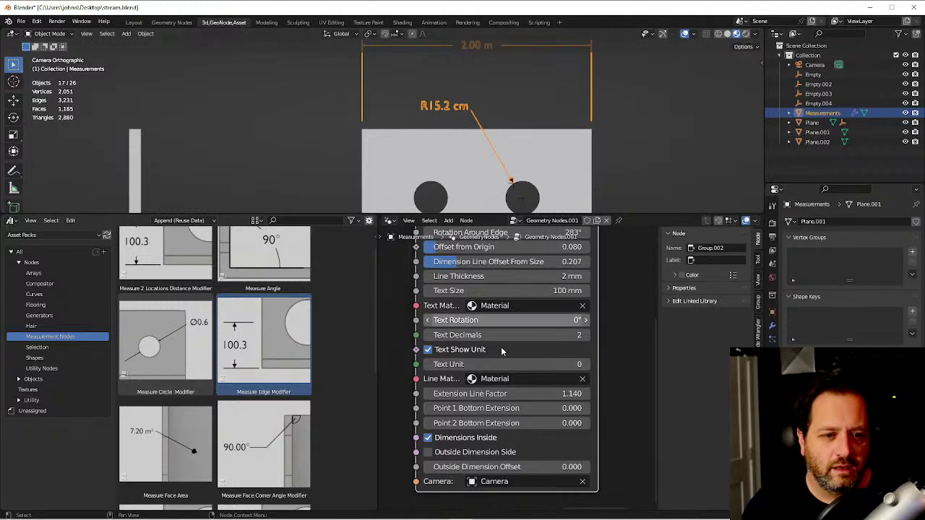
pyautogui.moveTo(510, 423); pyautogui.dragTo(496, 442)
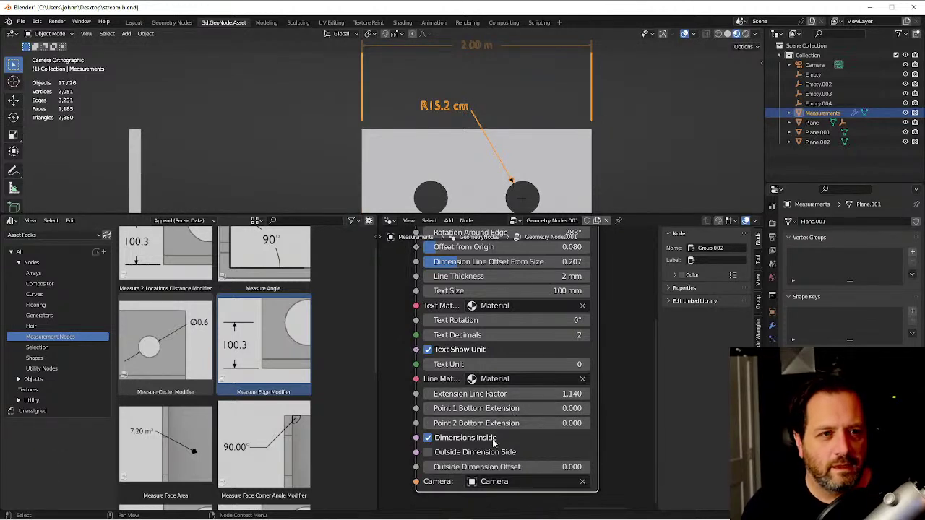
pyautogui.keyDown('shift'); pyautogui.scroll(3, 486, 188); pyautogui.keyUp('shift')
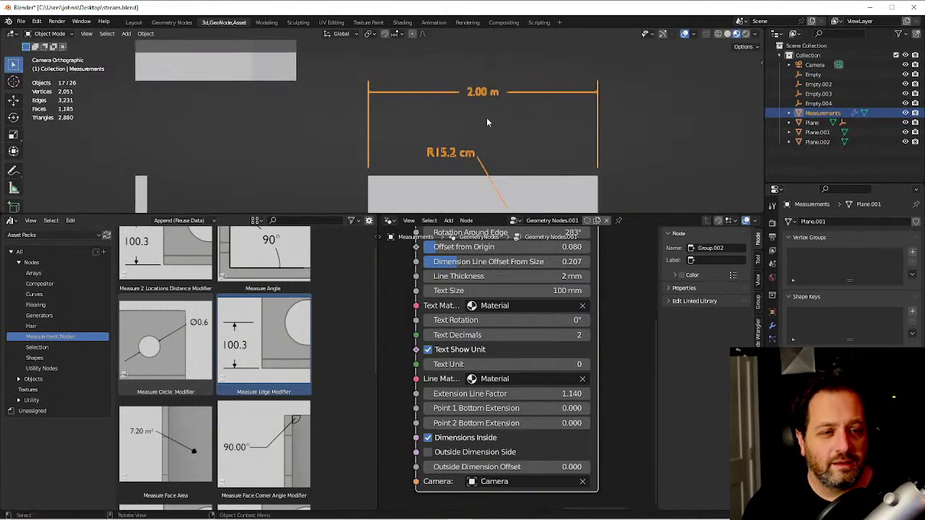
pyautogui.scroll(1, 487, 117)
pyautogui.scroll(-1, 491, 123)
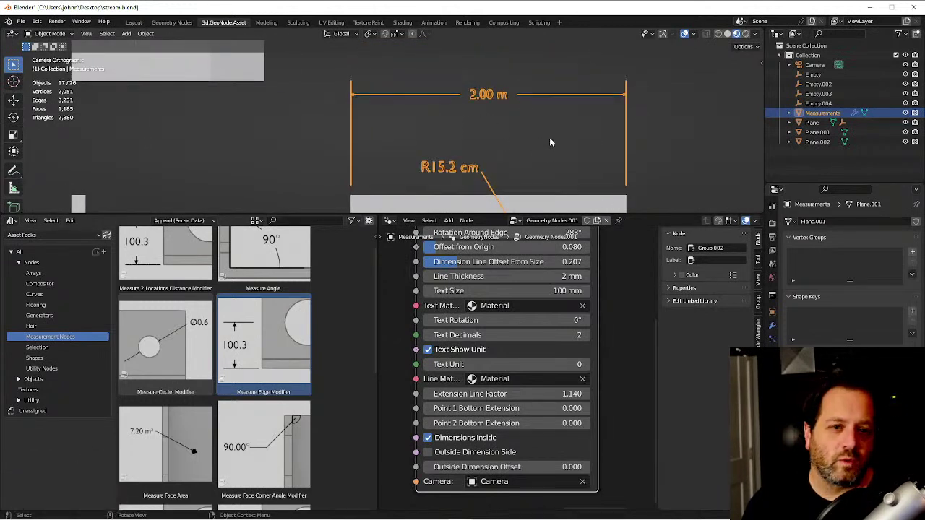
# Try moving the upper corner vertex of the measured plate along the X axis.
pyautogui.scroll(-1, 535, 181)
pyautogui.keyDown('shift'); pyautogui.moveTo(536, 180); pyautogui.dragTo(542, 150, button='middle'); pyautogui.keyUp('shift')
pyautogui.click(605, 167)
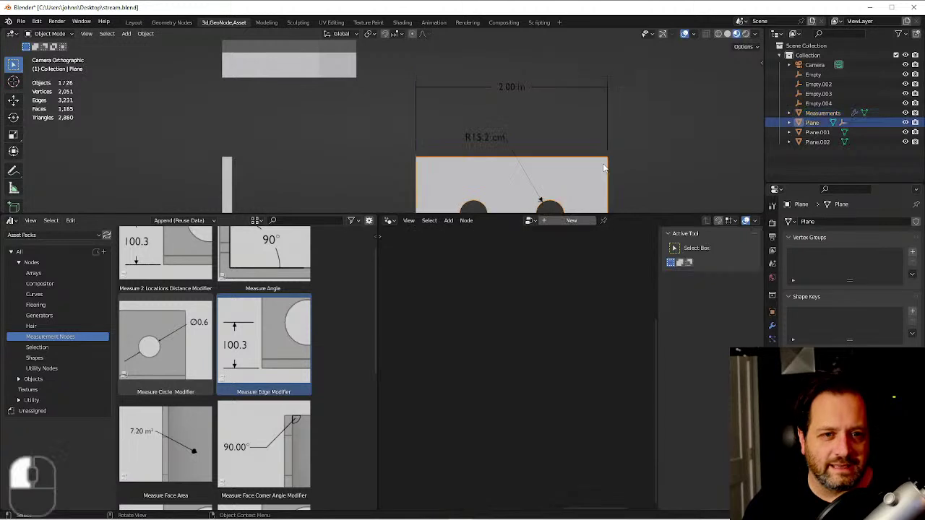
pyautogui.press('Tab')
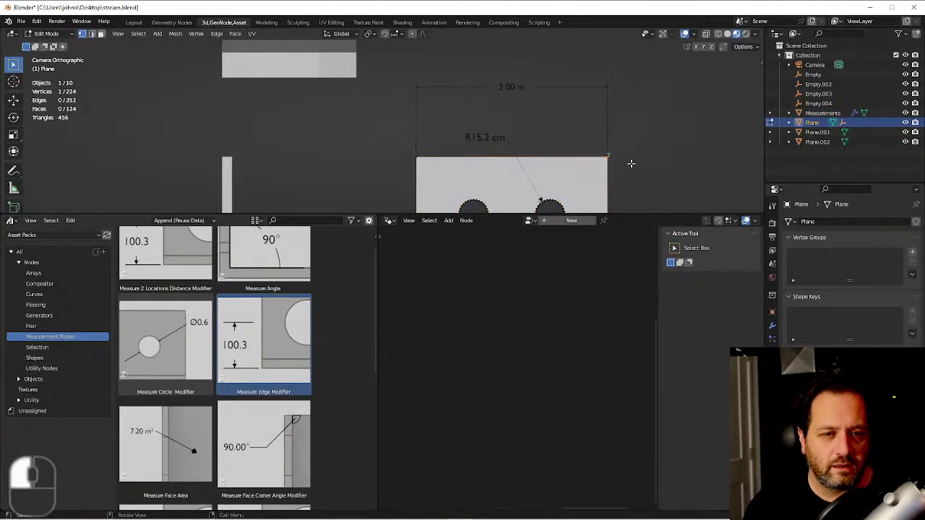
pyautogui.press('g')
pyautogui.press('x')
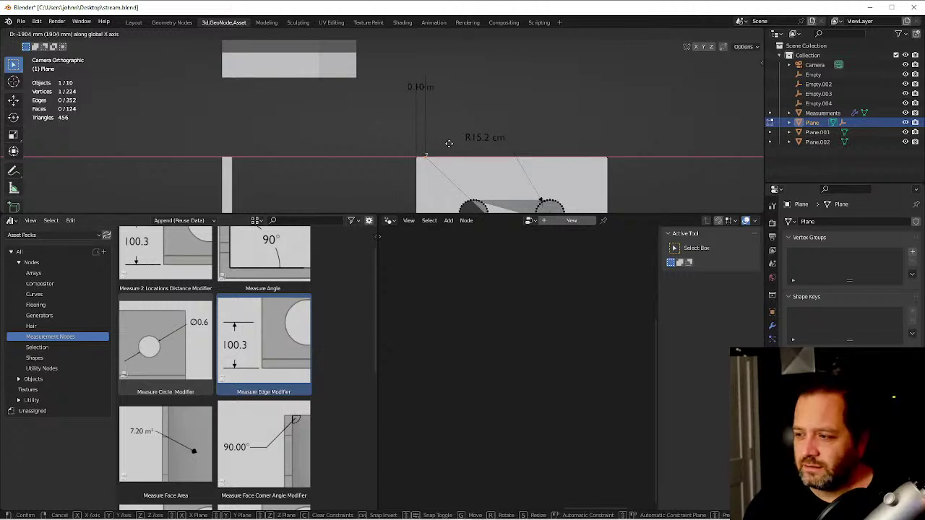
pyautogui.rightClick(449, 143)
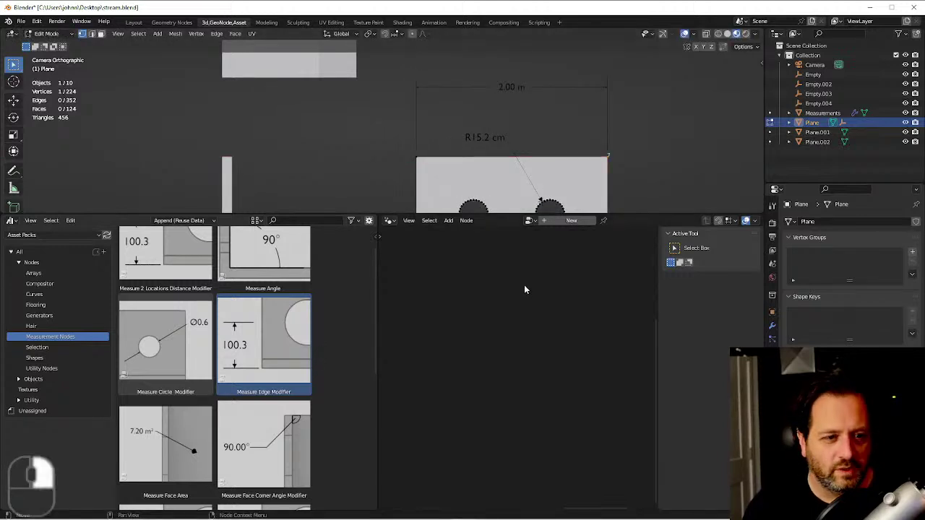
pyautogui.press('Tab')
# Turn off Dimensions Inside for the edge dimension, set the outside dimension offset to 1.450 and enable Outside Dimension Side.
pyautogui.click(539, 110)
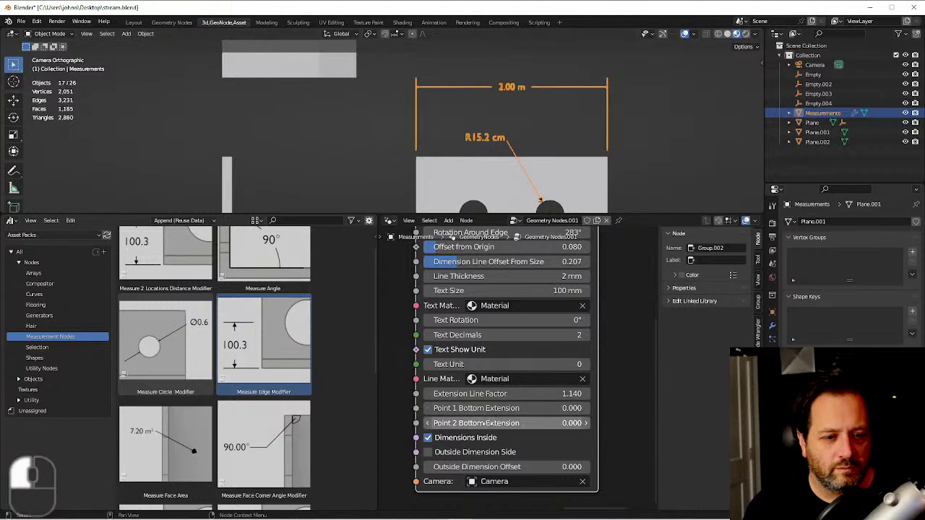
pyautogui.click(428, 438)
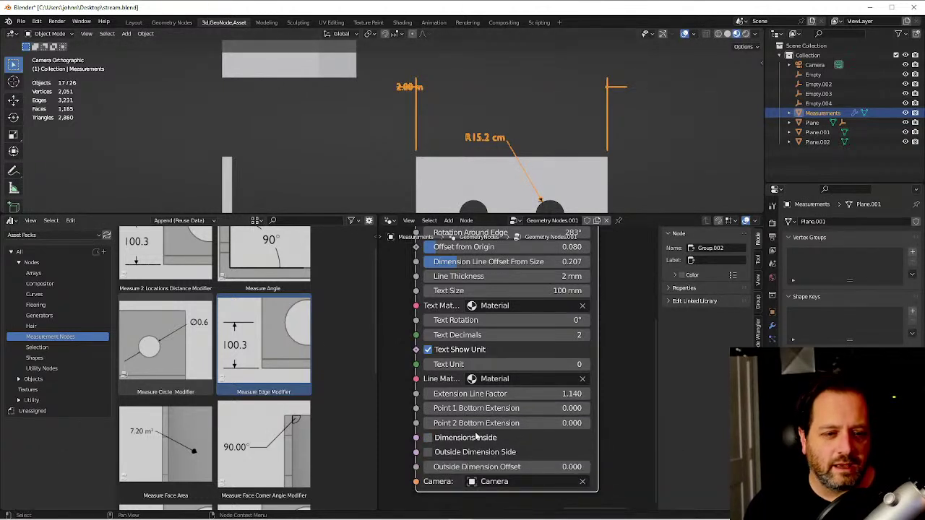
pyautogui.keyDown('shift'); pyautogui.moveTo(468, 467); pyautogui.dragTo(506, 466); pyautogui.keyUp('shift')
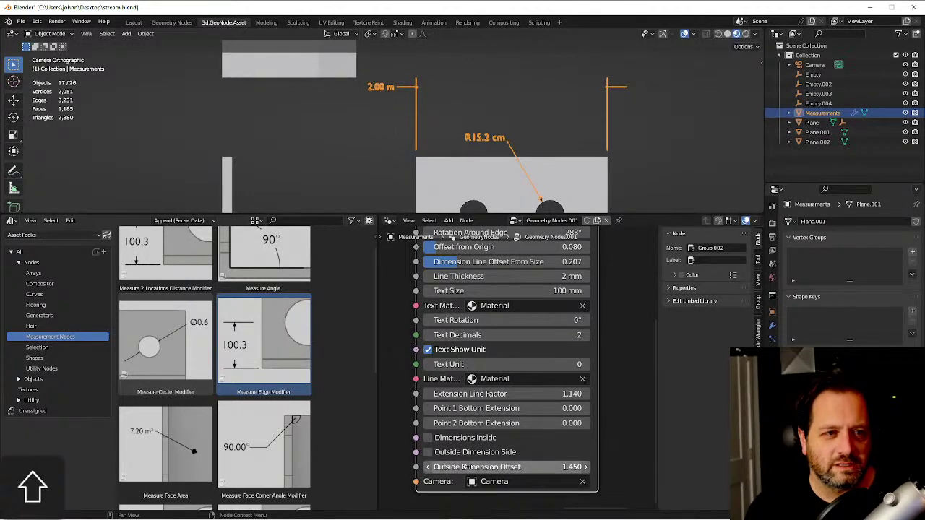
pyautogui.click(434, 456)
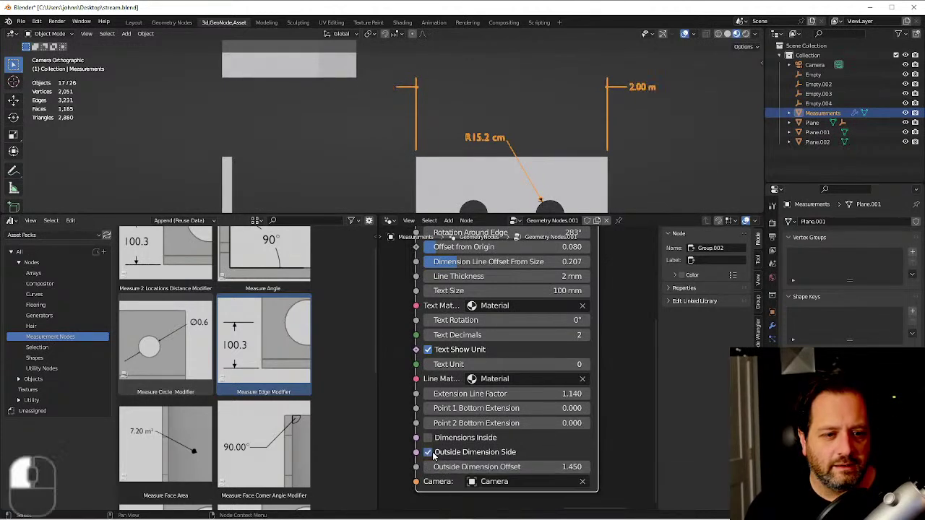
pyautogui.click(434, 456)
pyautogui.click(434, 455)
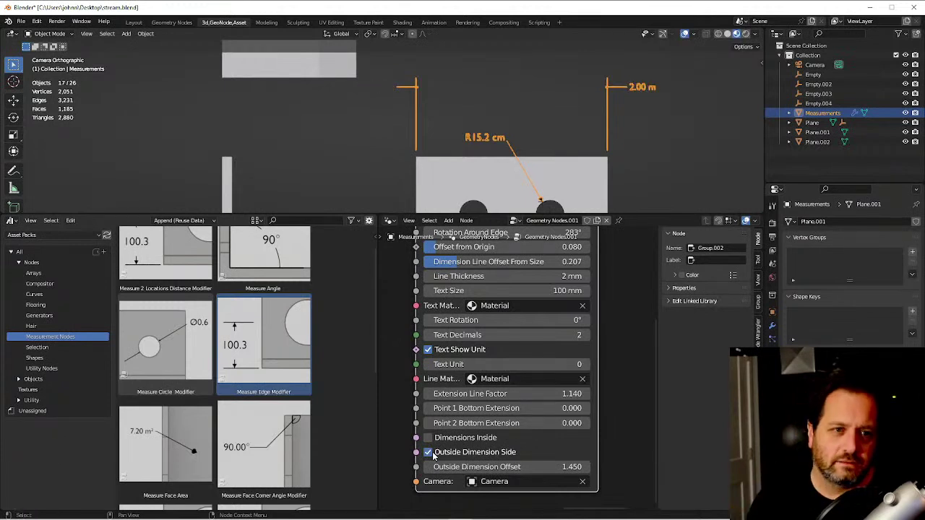
# Try moving the plate's upper corner edge along X until the dimensioned edge is about 0.09 m long, and undo the move.
pyautogui.click(572, 161)
pyautogui.press('Tab')
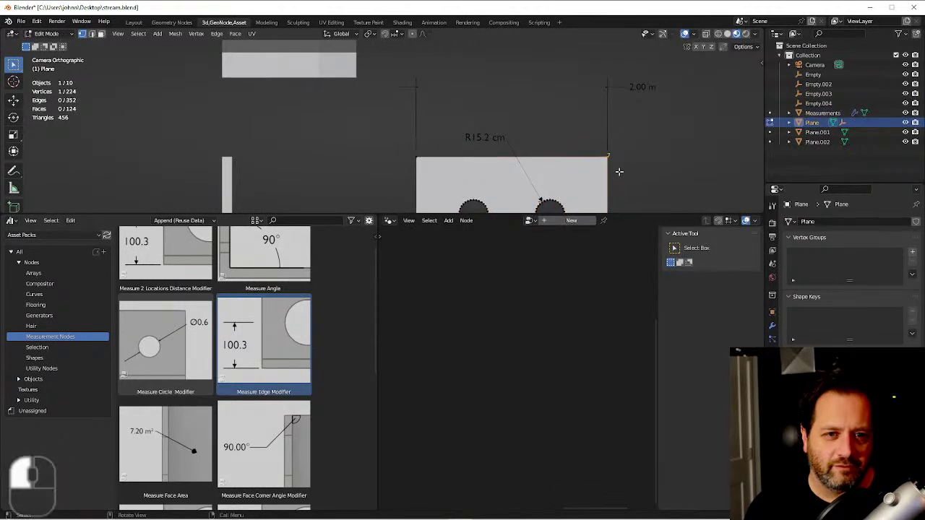
pyautogui.hotkey('alt', 'z')
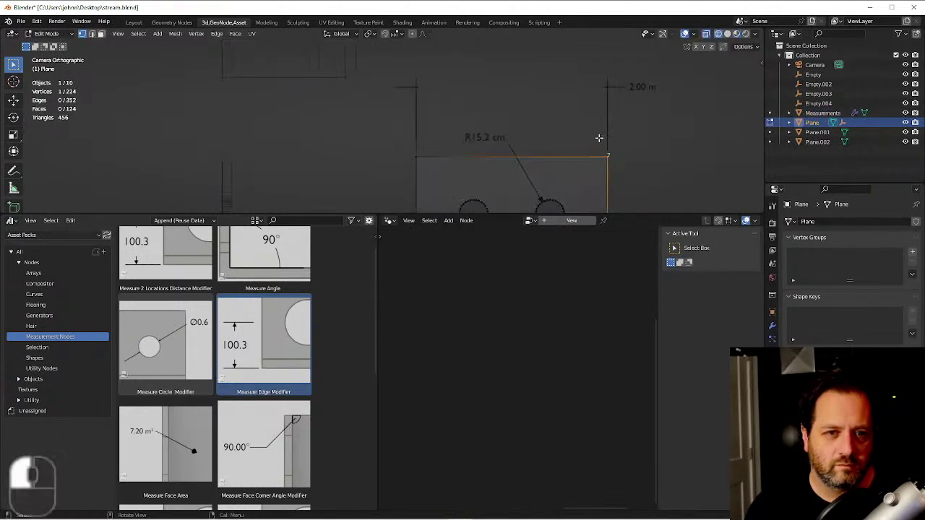
pyautogui.hotkey('shift', 'z')
pyautogui.press('g')
pyautogui.press('x')
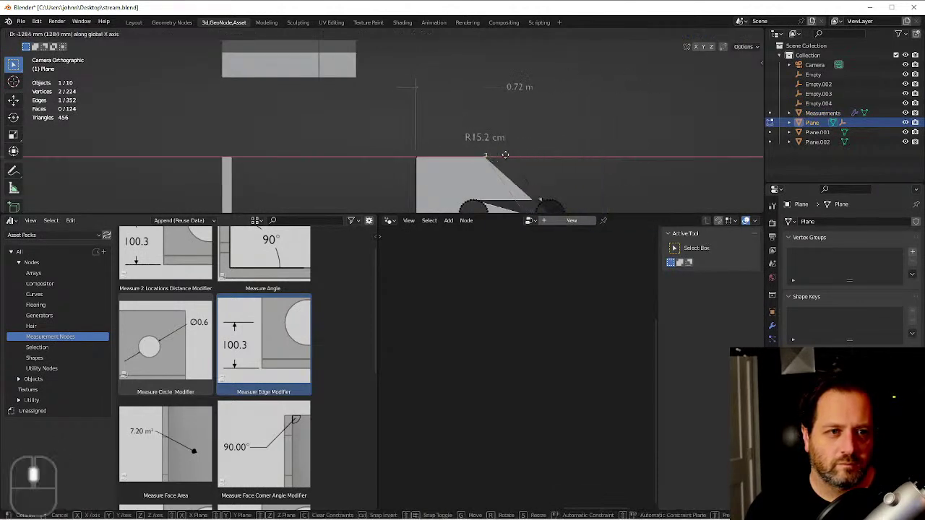
pyautogui.click(445, 153)
pyautogui.scroll(5, 418, 61)
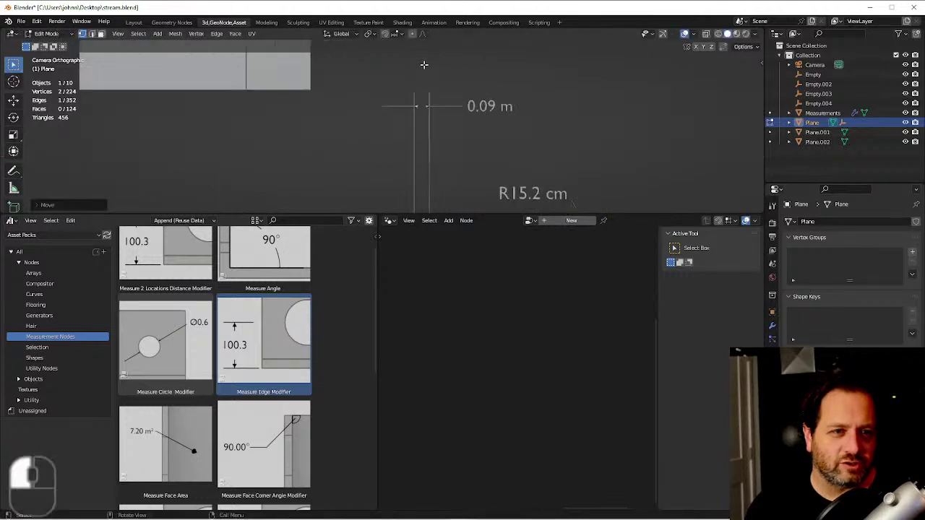
pyautogui.scroll(2, 436, 107)
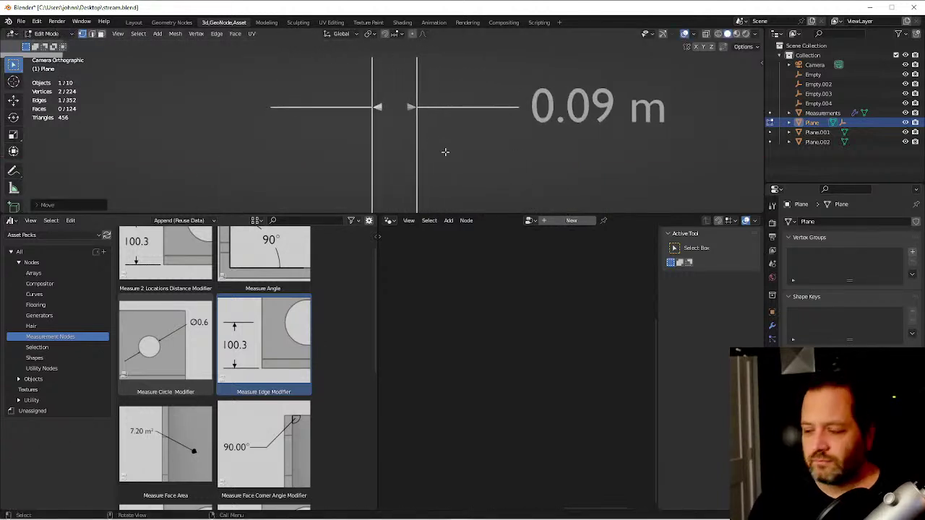
pyautogui.scroll(-6, 448, 152)
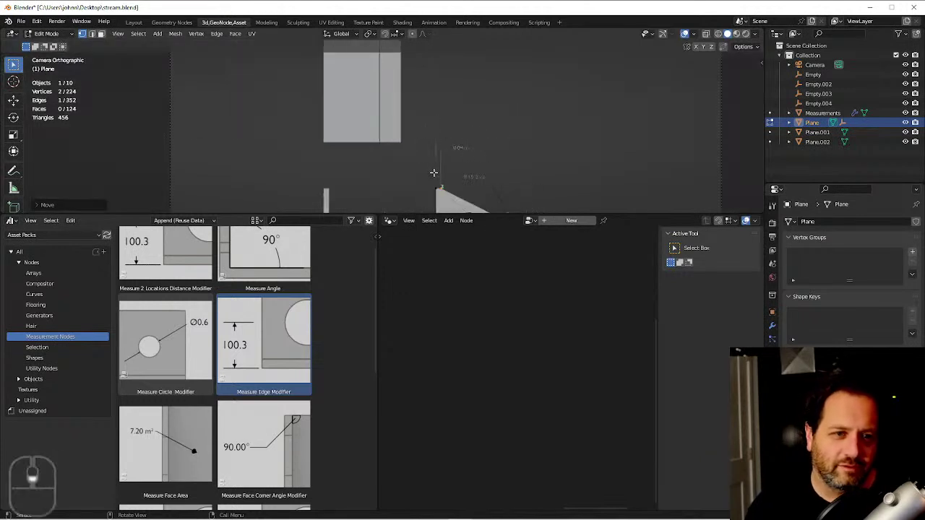
pyautogui.scroll(4, 545, 117)
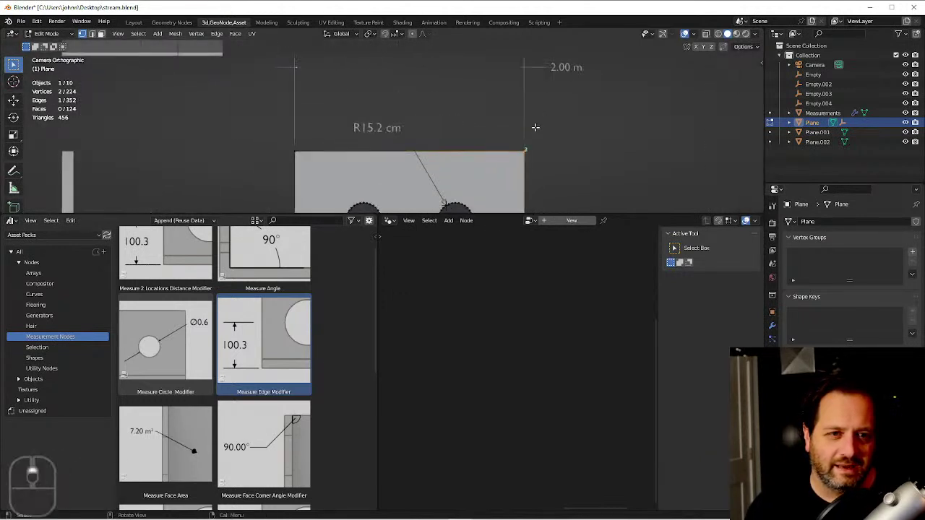
pyautogui.keyDown('shift'); pyautogui.moveTo(545, 122); pyautogui.dragTo(580, 151, button='middle'); pyautogui.keyUp('shift')
pyautogui.press('Tab')
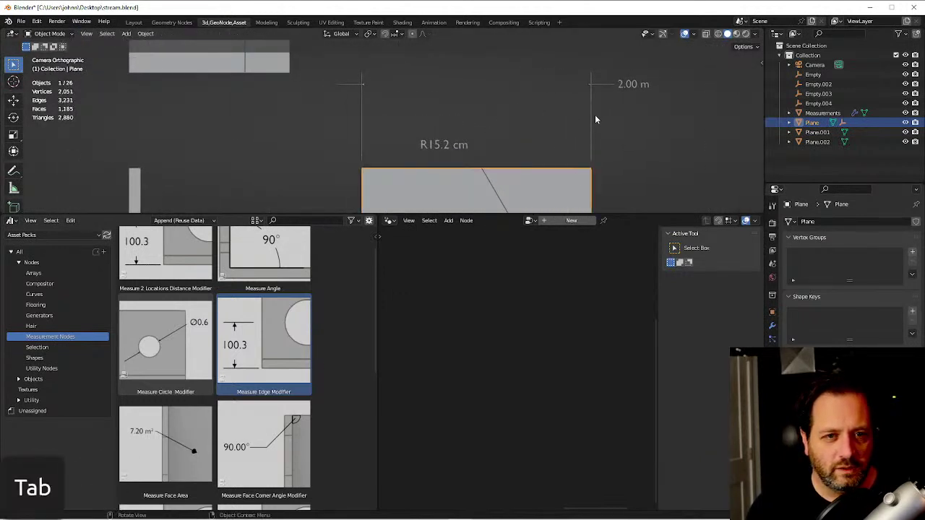
# Turn Dimensions Inside back on for the edge dimension.
pyautogui.click(593, 115)
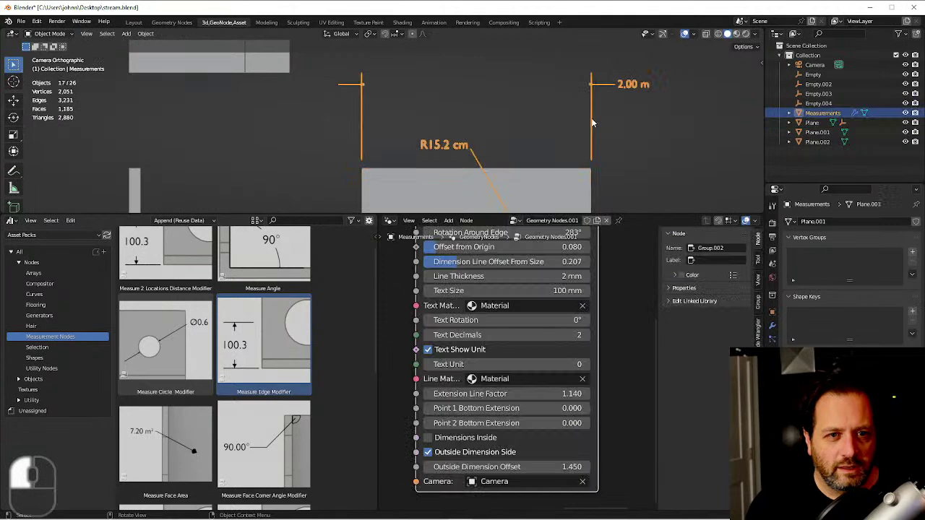
pyautogui.click(428, 438)
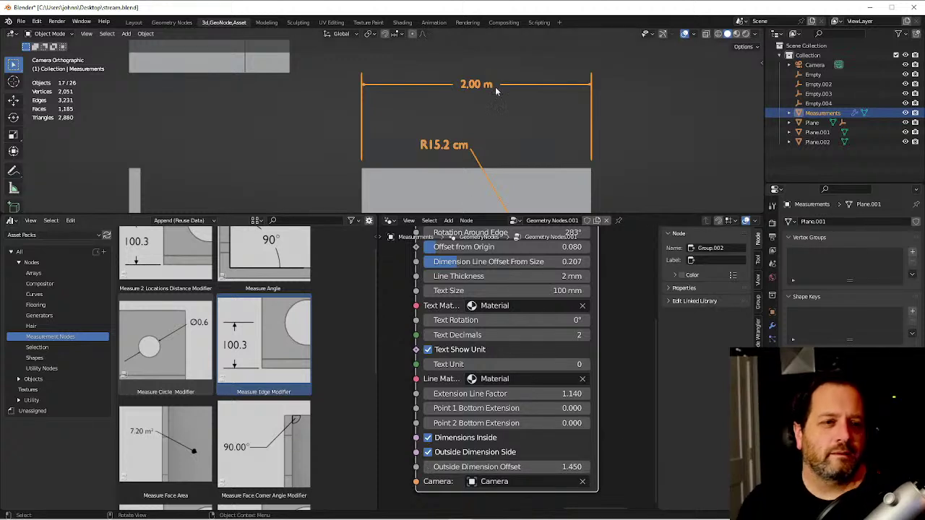
pyautogui.scroll(-2, 529, 95)
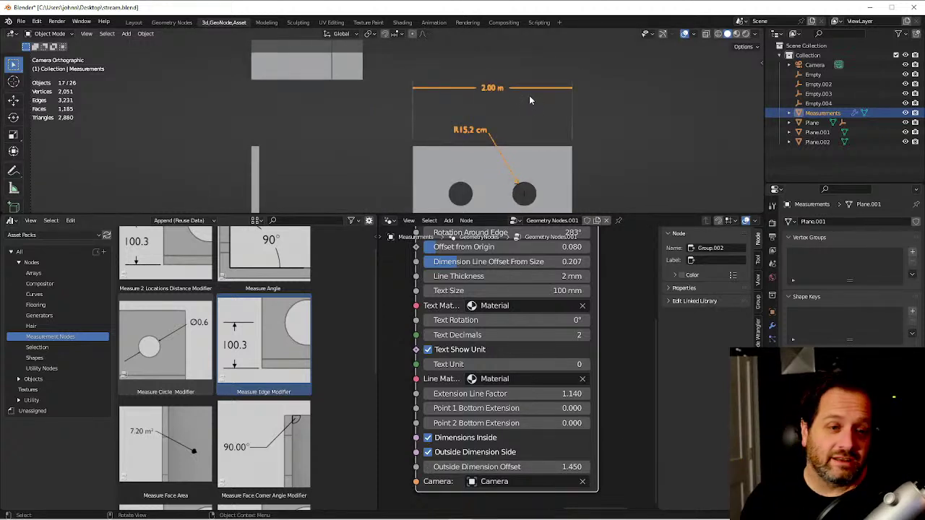
# Select the bracket's slanted lower edge in edge mode to read its index.
pyautogui.keyDown('shift'); pyautogui.moveTo(533, 249); pyautogui.dragTo(531, 414, button='middle'); pyautogui.keyUp('shift')
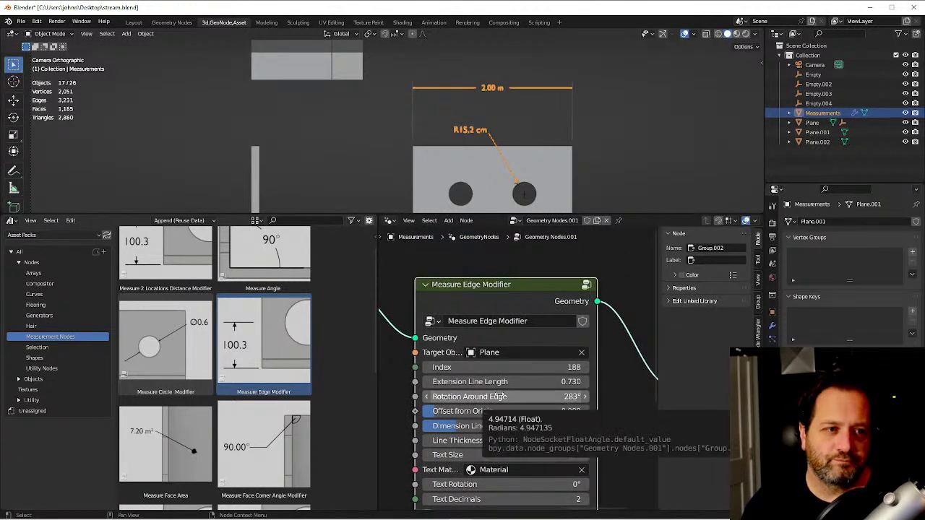
pyautogui.moveTo(472, 171); pyautogui.dragTo(402, 190, button='middle')
pyautogui.click(404, 188)
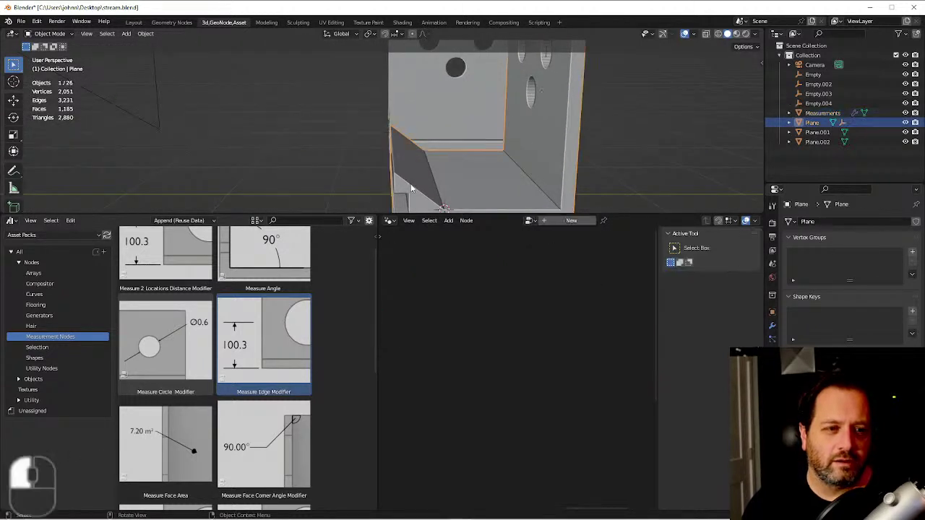
pyautogui.scroll(-5, 413, 183)
pyautogui.press('Tab')
pyautogui.moveTo(422, 191); pyautogui.dragTo(399, 190, button='middle')
pyautogui.scroll(3, 400, 190)
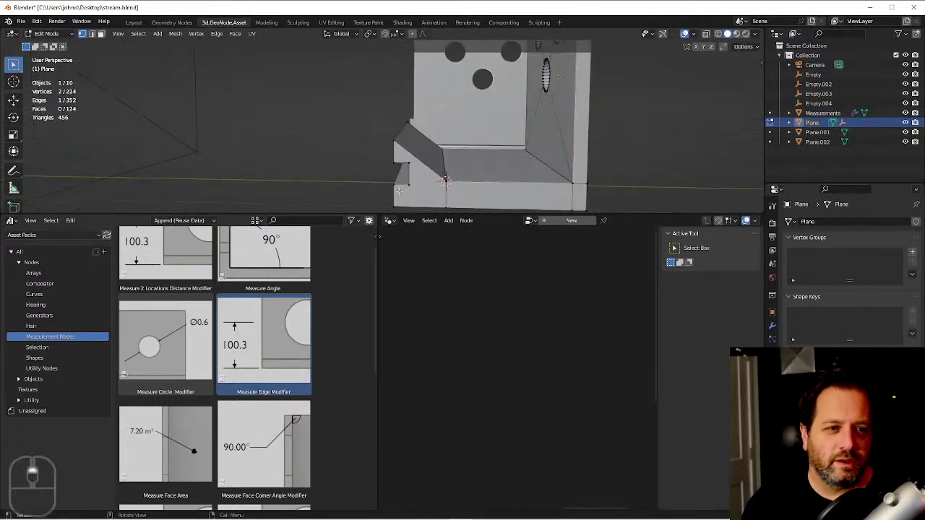
pyautogui.press('2')
pyautogui.click(418, 160)
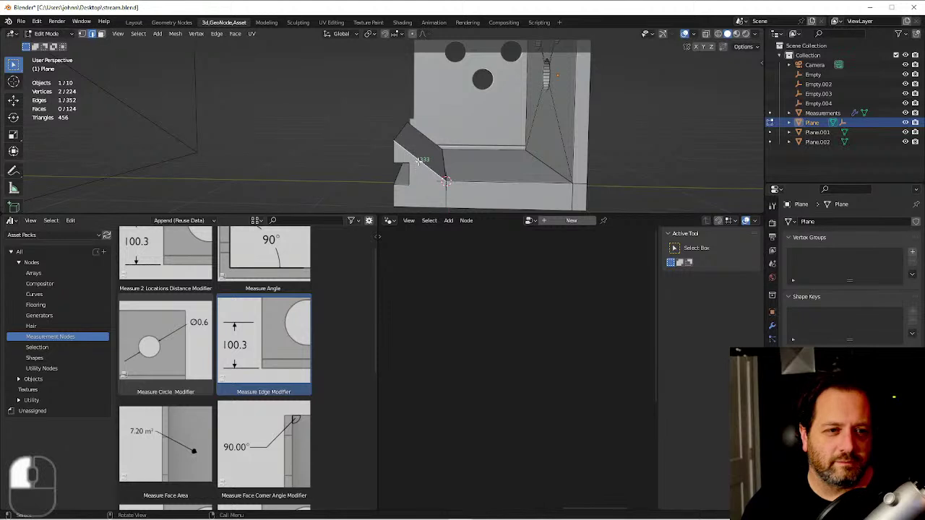
pyautogui.press('Tab')
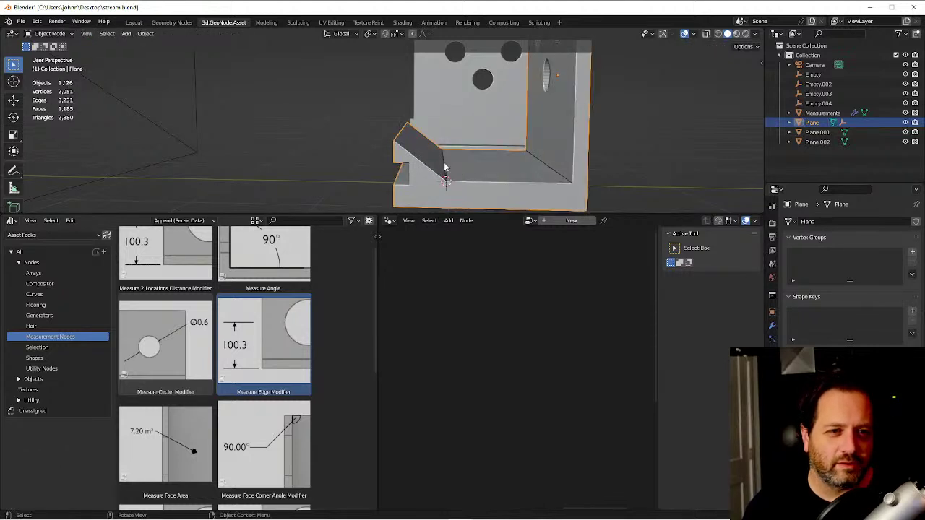
# Set the Measure Edge Modifier's index to 333 and inspect where the edge dimension sits on the bracket.
pyautogui.click(428, 168)
pyautogui.moveTo(430, 172); pyautogui.dragTo(542, 73, button='middle')
pyautogui.scroll(-3, 535, 119)
pyautogui.click(541, 74)
pyautogui.click(517, 367)
pyautogui.write('333')
pyautogui.press('Return')
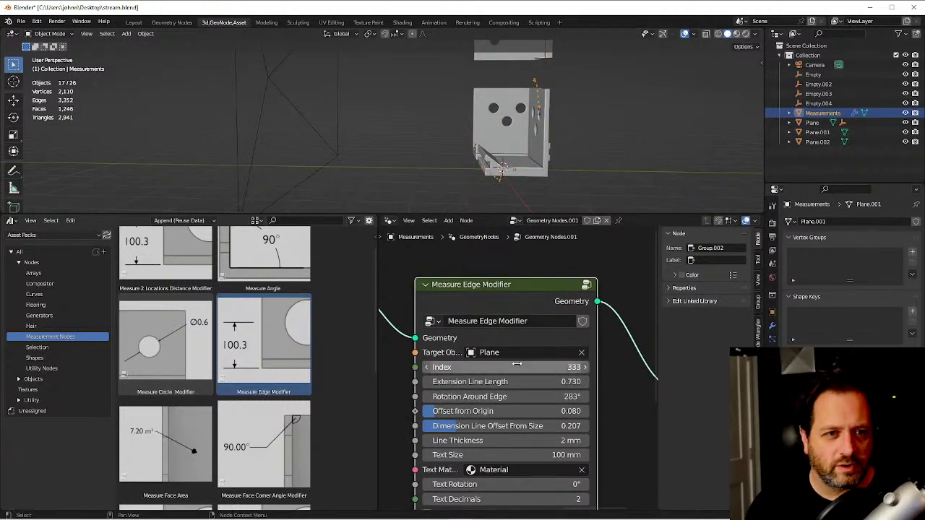
pyautogui.scroll(2, 524, 289)
pyautogui.scroll(2, 529, 201)
pyautogui.keyDown('shift'); pyautogui.moveTo(508, 177); pyautogui.dragTo(545, 139, button='middle'); pyautogui.keyUp('shift')
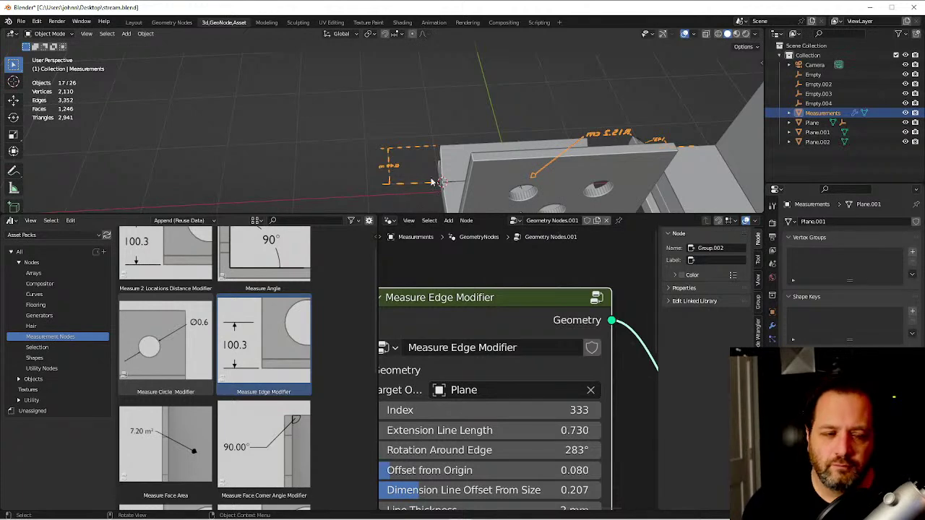
pyautogui.moveTo(425, 175); pyautogui.dragTo(410, 199, button='middle')
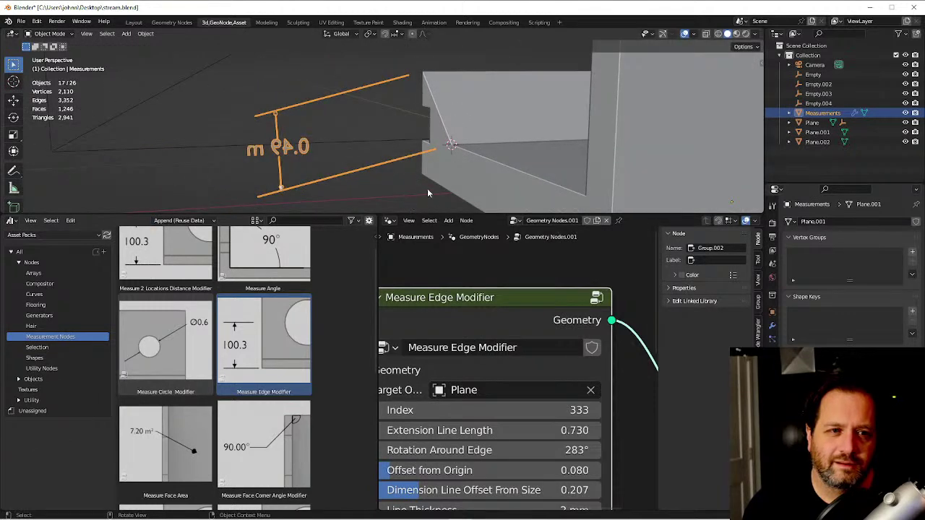
# Undo the Measure Edge Modifier's index change, return to the camera view of the plate, and clear the selection.
pyautogui.hotkey('ctrl', 'z')
pyautogui.keyDown('ctrl'); pyautogui.moveTo(468, 159); pyautogui.dragTo(545, 126, button='middle'); pyautogui.keyUp('ctrl')
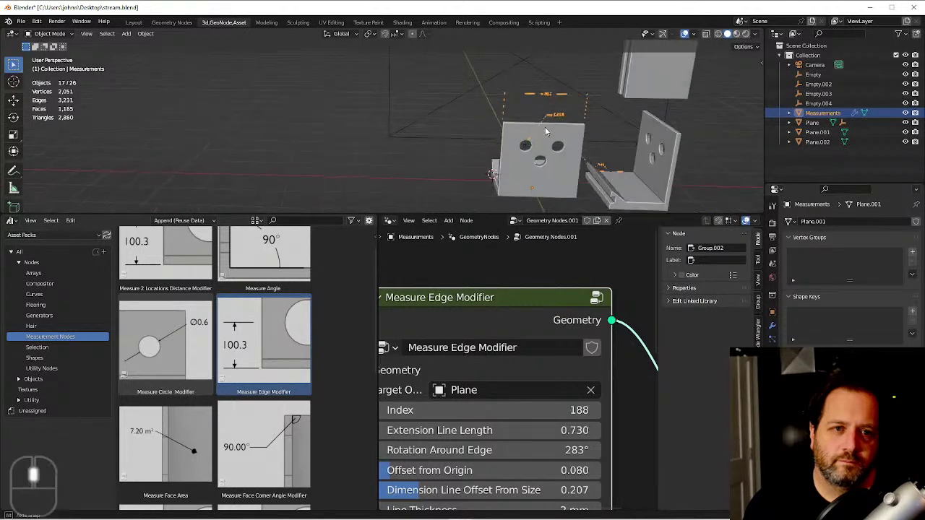
pyautogui.press('`')
pyautogui.keyDown('shift'); pyautogui.moveTo(414, 126); pyautogui.dragTo(489, 164, button='middle'); pyautogui.keyUp('shift')
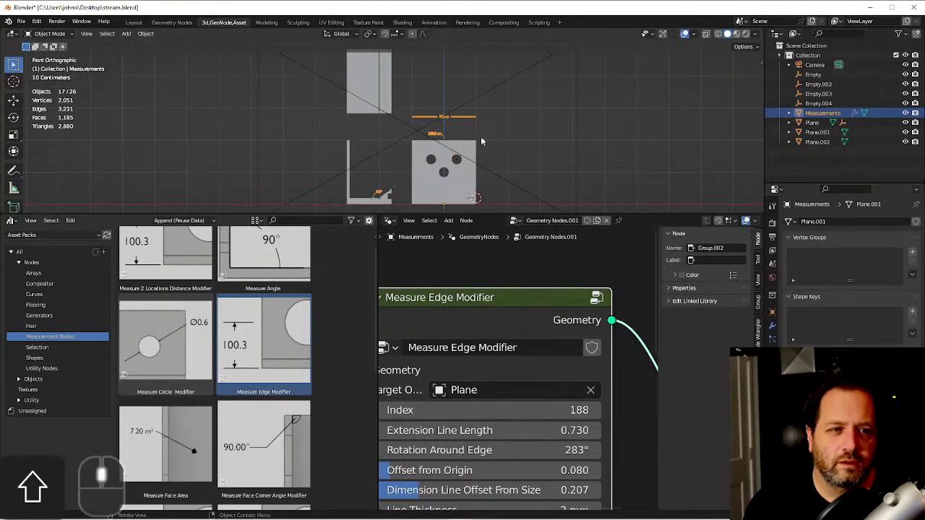
pyautogui.press('`')
pyautogui.click(504, 105)
pyautogui.scroll(4, 506, 109)
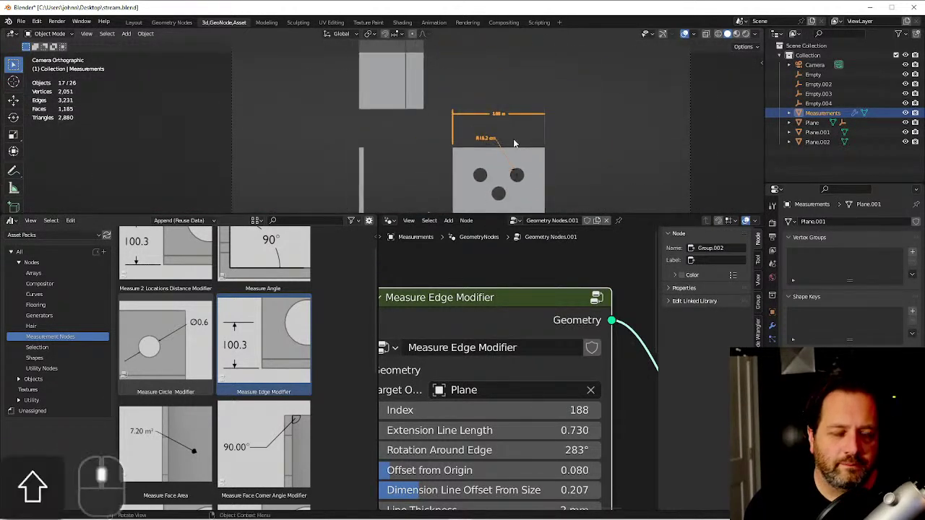
pyautogui.click(520, 135)
pyautogui.click(495, 138)
pyautogui.click(335, 209)
# Try adding a Measure 2 Locations Distance Modifier node between the Measure Edge Modifier and the Group Output.
pyautogui.scroll(2, 201, 354)
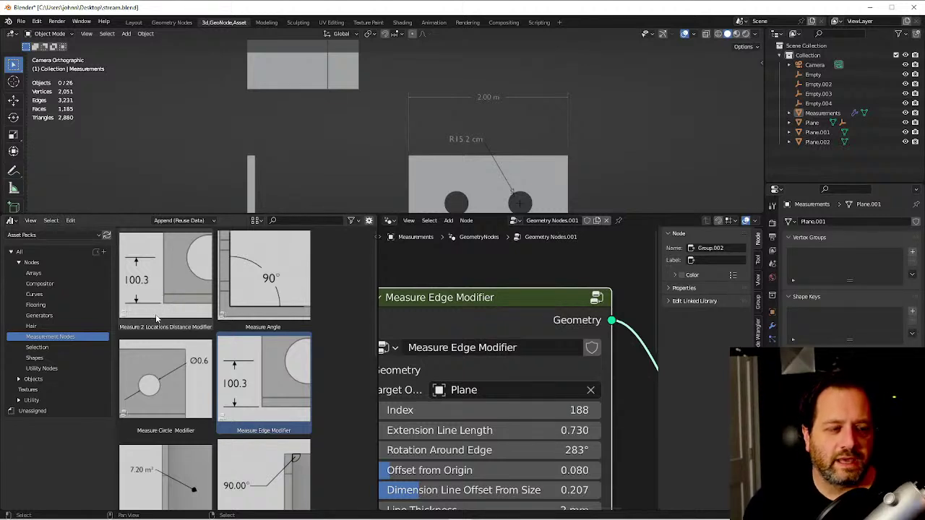
pyautogui.scroll(-4, 450, 362)
pyautogui.keyDown('shift'); pyautogui.scroll(-3, 449, 363); pyautogui.keyUp('shift')
pyautogui.press('g')
pyautogui.click(585, 349)
pyautogui.moveTo(165, 279); pyautogui.dragTo(538, 386)
pyautogui.keyDown('shift'); pyautogui.moveTo(588, 421); pyautogui.dragTo(629, 373, button='middle'); pyautogui.keyUp('shift')
pyautogui.moveTo(565, 352); pyautogui.dragTo(538, 267)
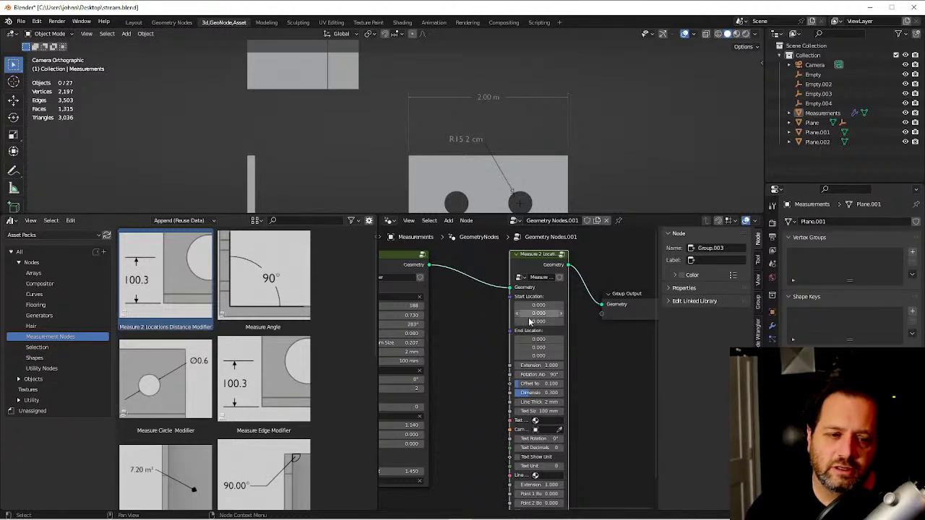
# Widen the Measure 2 Locations Distance node and space it apart from the Group Output.
pyautogui.moveTo(567, 319); pyautogui.dragTo(594, 319)
pyautogui.moveTo(626, 289); pyautogui.dragTo(623, 262)
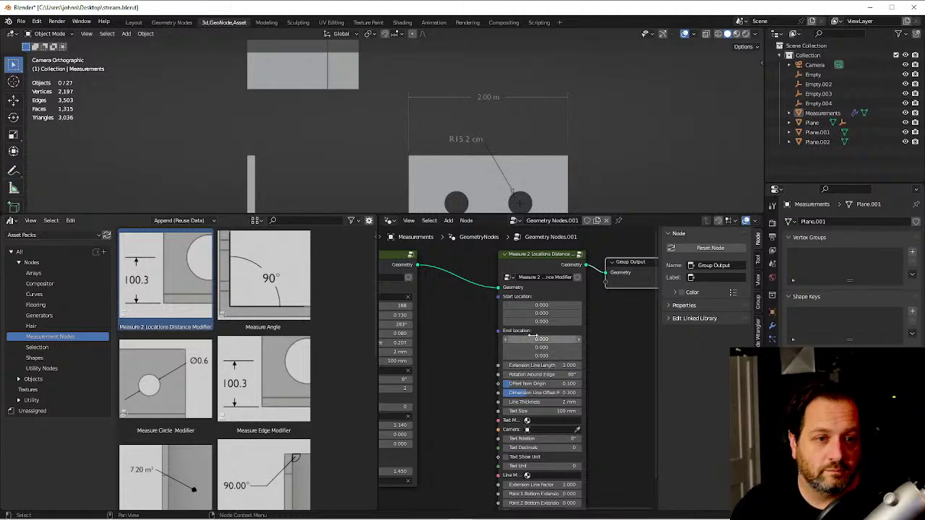
pyautogui.scroll(-3, 531, 337)
pyautogui.click(489, 276)
pyautogui.press('g')
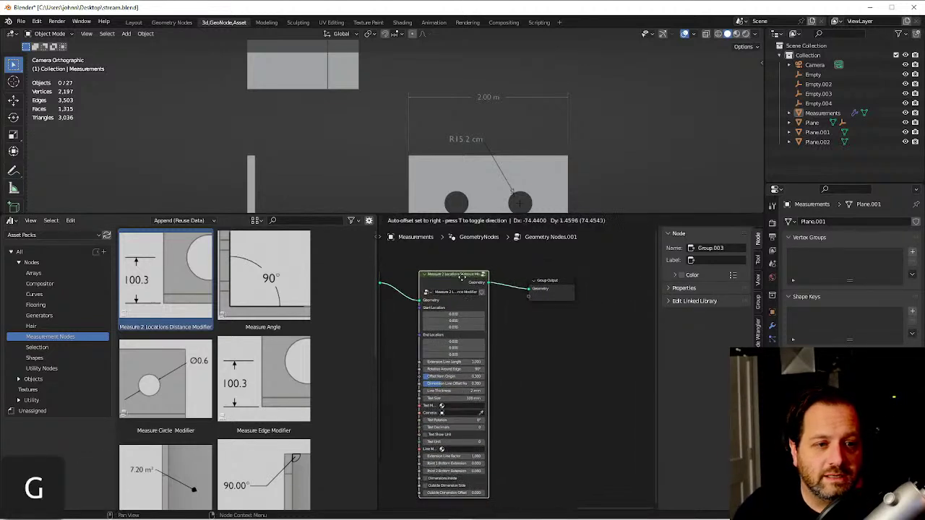
pyautogui.click(440, 279)
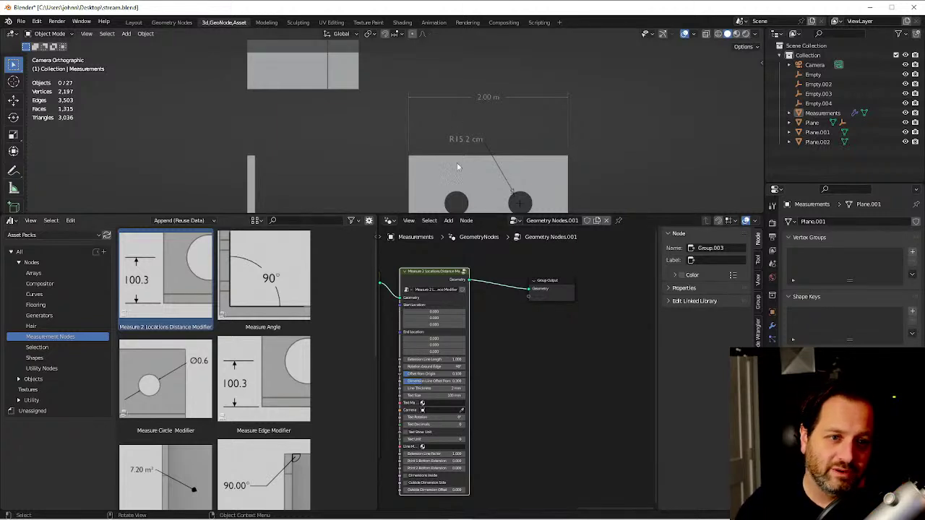
# Insert the Measure Two Objects Distance Modifier before the Group Output and remove the Measure 2 Locations Distance node, keeping the links.
pyautogui.scroll(1, 180, 385)
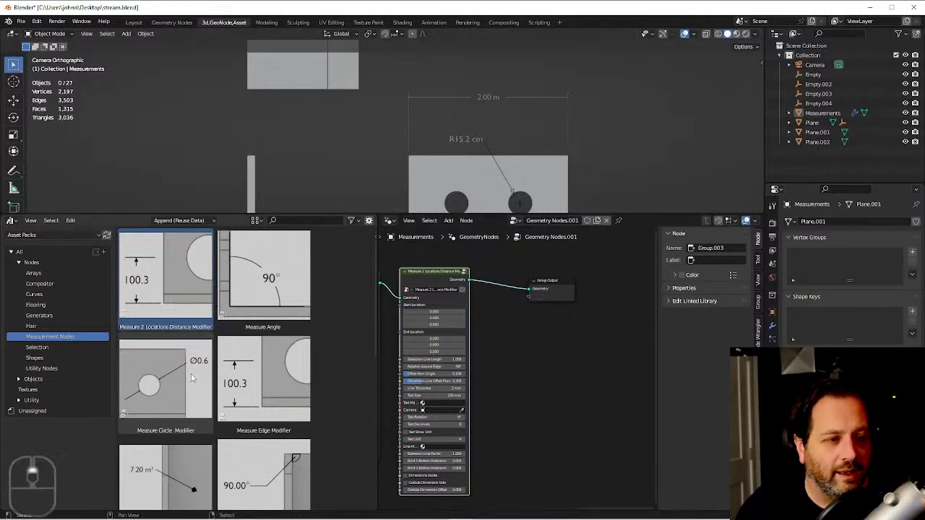
pyautogui.scroll(-6, 190, 376)
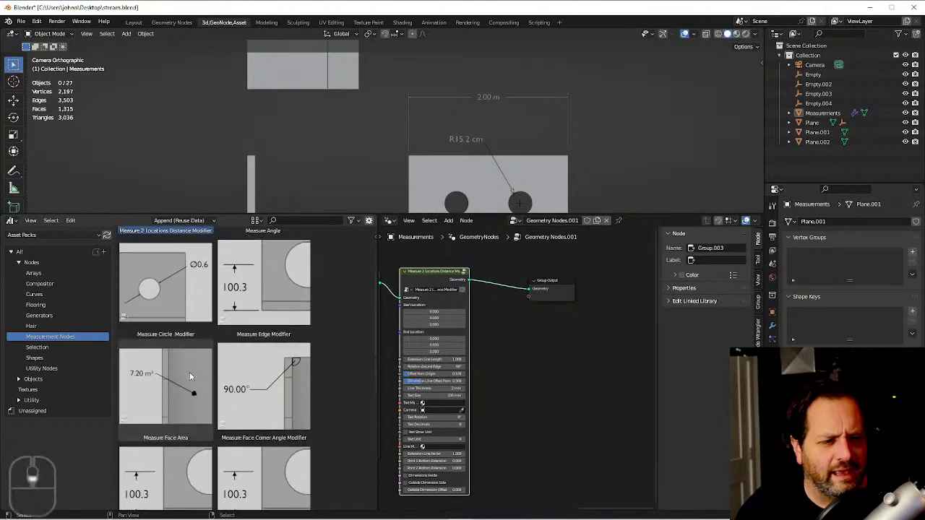
pyautogui.moveTo(169, 382); pyautogui.dragTo(628, 280)
pyautogui.click(450, 291)
pyautogui.hotkey('ctrl', 'x')
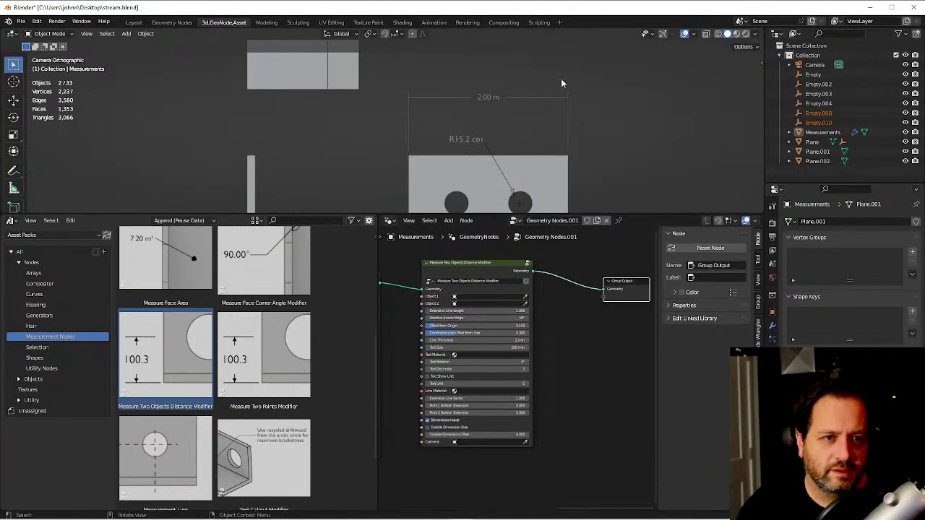
# Examine the Measure Two Objects Distance Modifier's inputs beside the Measure Edge Modifier in a maximized node editor.
pyautogui.scroll(3, 455, 298)
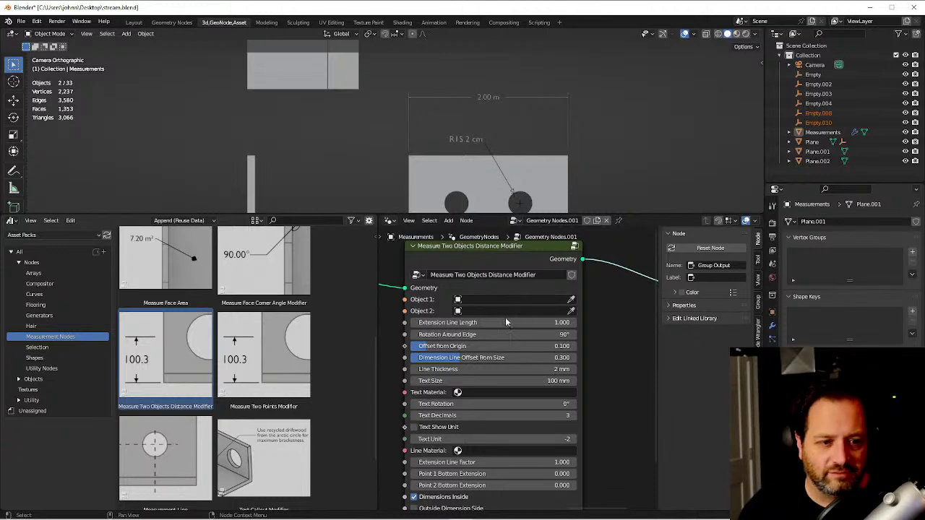
pyautogui.keyDown('shift'); pyautogui.scroll(-2, 484, 384); pyautogui.keyUp('shift')
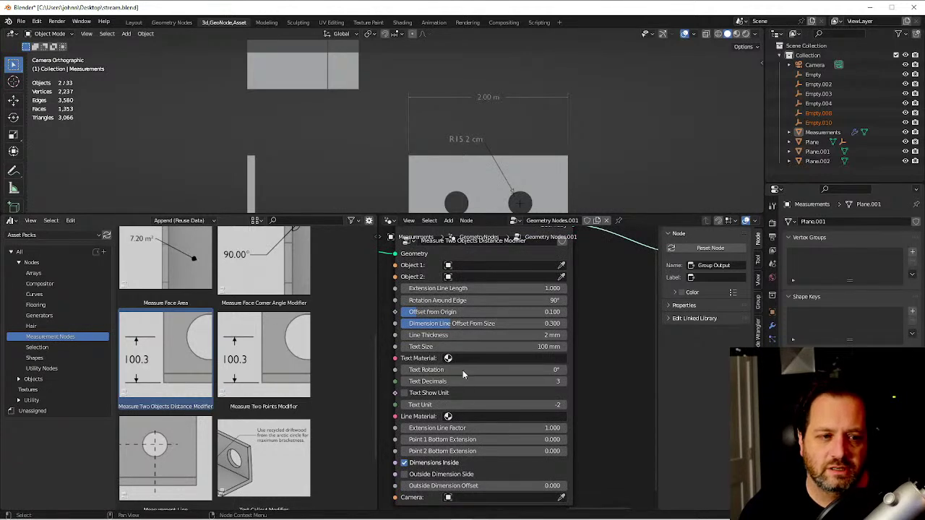
pyautogui.scroll(-2, 405, 300)
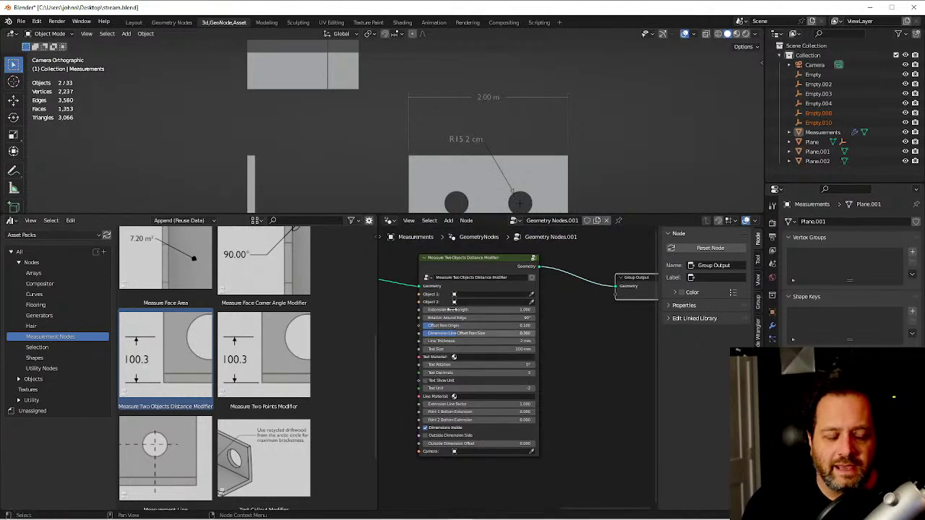
pyautogui.keyDown('shift'); pyautogui.moveTo(463, 329); pyautogui.dragTo(571, 367, button='middle'); pyautogui.keyUp('shift')
pyautogui.scroll(-1, 536, 361)
pyautogui.keyDown('shift'); pyautogui.scroll(-2, 525, 354); pyautogui.keyUp('shift')
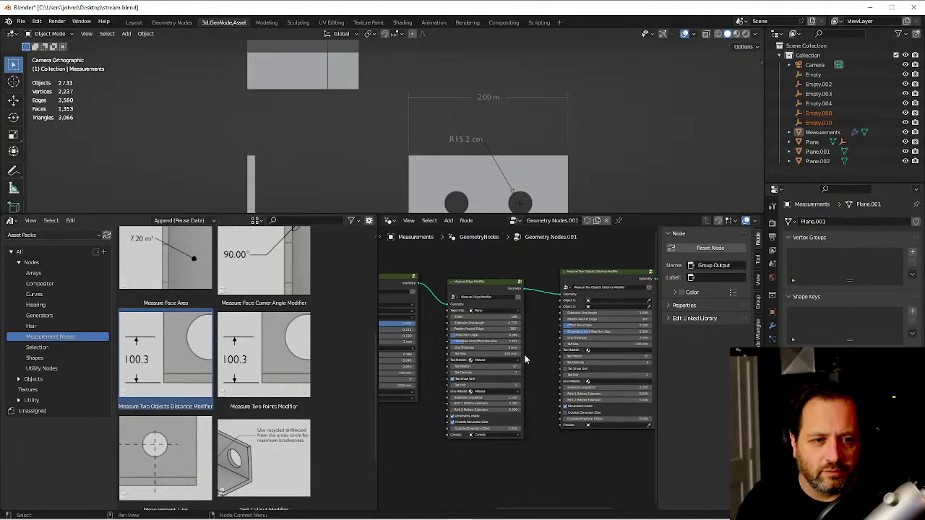
pyautogui.scroll(2, 526, 359)
pyautogui.hotkey('ctrl', 'space')
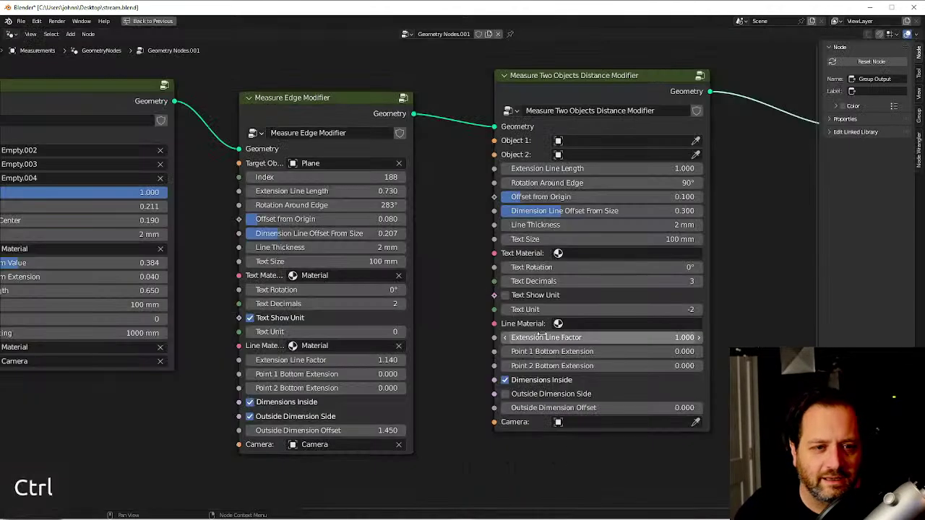
# Move the Measure Edge Modifier node closer to the Measure Two Objects Distance Modifier.
pyautogui.keyDown('shift'); pyautogui.moveTo(403, 208); pyautogui.dragTo(375, 231, button='middle'); pyautogui.keyUp('shift')
pyautogui.click(521, 102)
pyautogui.scroll(-1, 533, 194)
pyautogui.scroll(-1, 532, 194)
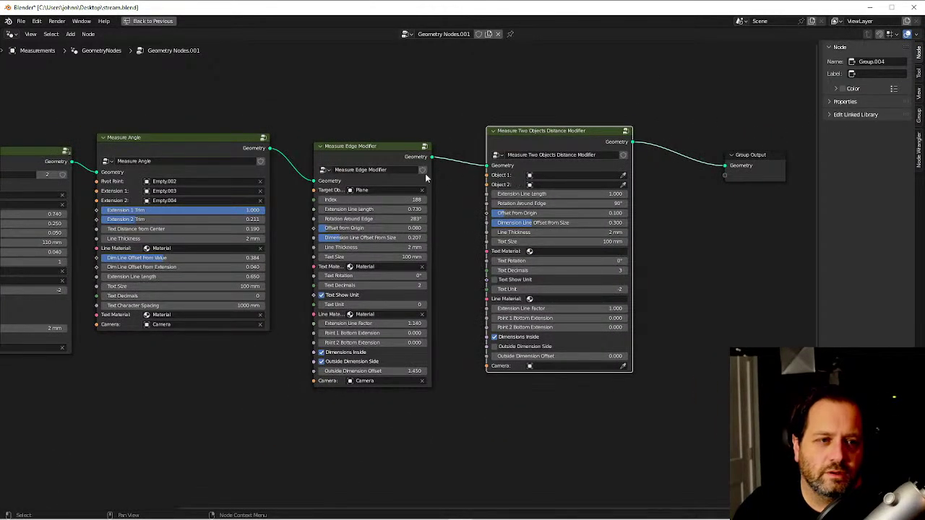
pyautogui.moveTo(377, 148); pyautogui.dragTo(406, 140)
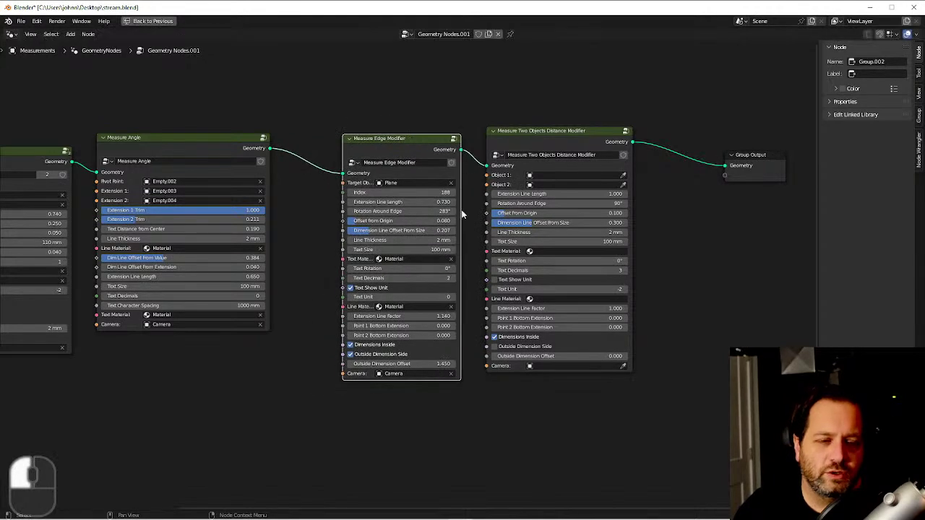
# Inspect the Measure Two Objects Distance group and the whole node tree of its nested Measure 2 Locations Distance group.
pyautogui.click(549, 132)
pyautogui.press('Tab')
pyautogui.moveTo(531, 247); pyautogui.dragTo(588, 222, button='middle')
pyautogui.scroll(10, 588, 223)
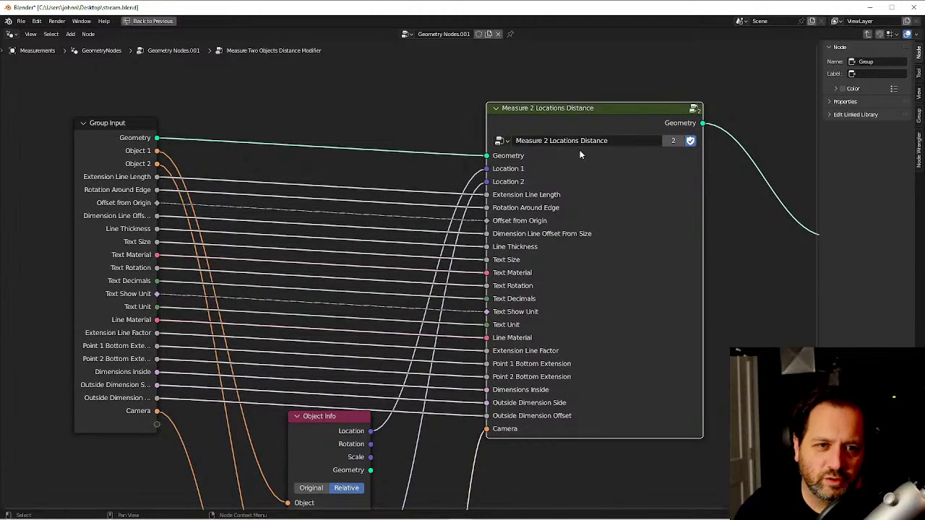
pyautogui.moveTo(585, 159)
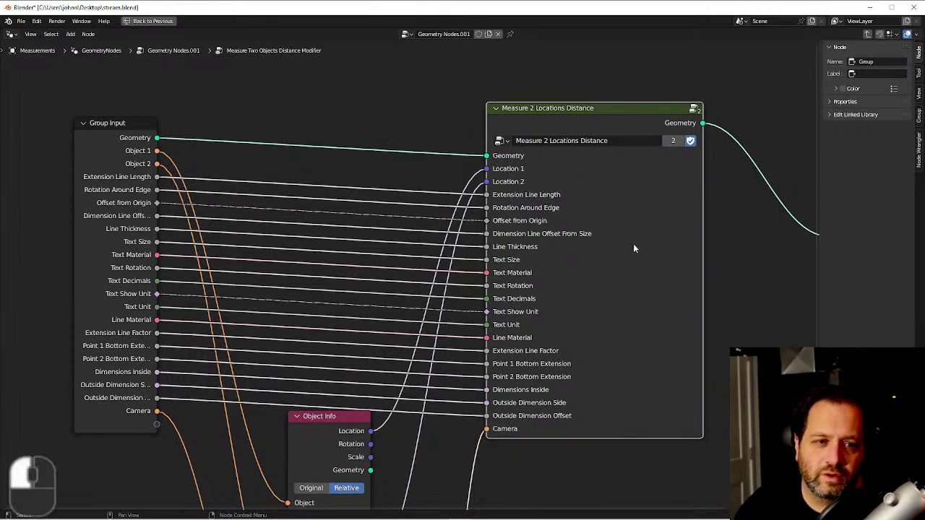
pyautogui.press('Tab')
pyautogui.scroll(-6, 602, 292)
pyautogui.press('Home')
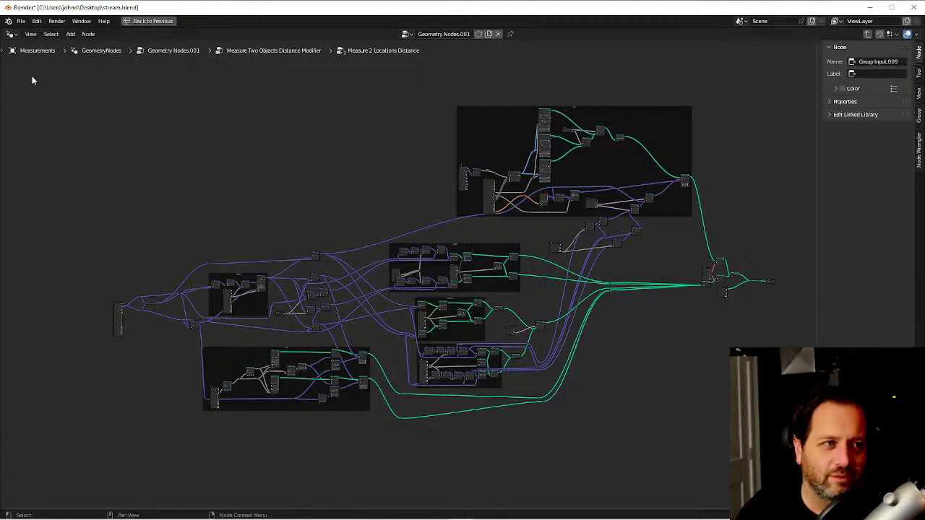
# Restore the multi-editor layout and return to the top-level measurement node tree.
pyautogui.click(165, 21)
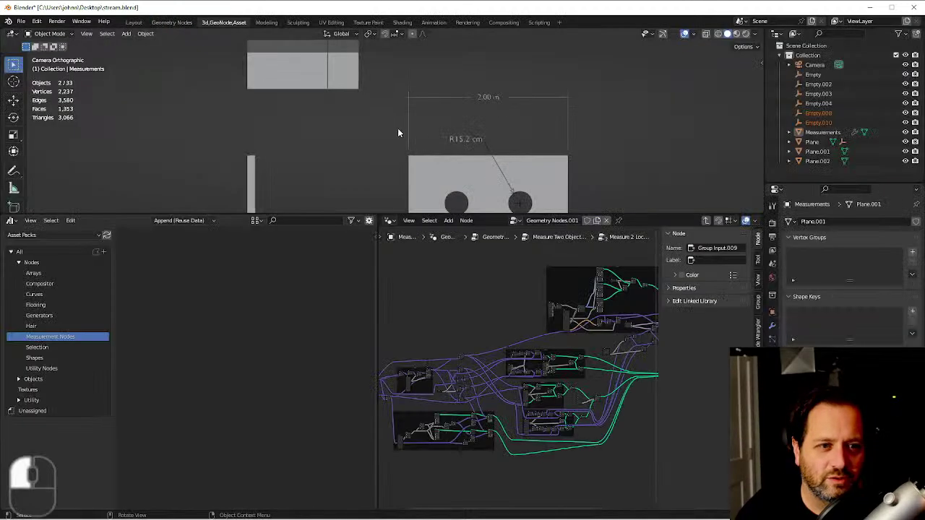
pyautogui.doubleClick(705, 221)
pyautogui.scroll(8, 490, 379)
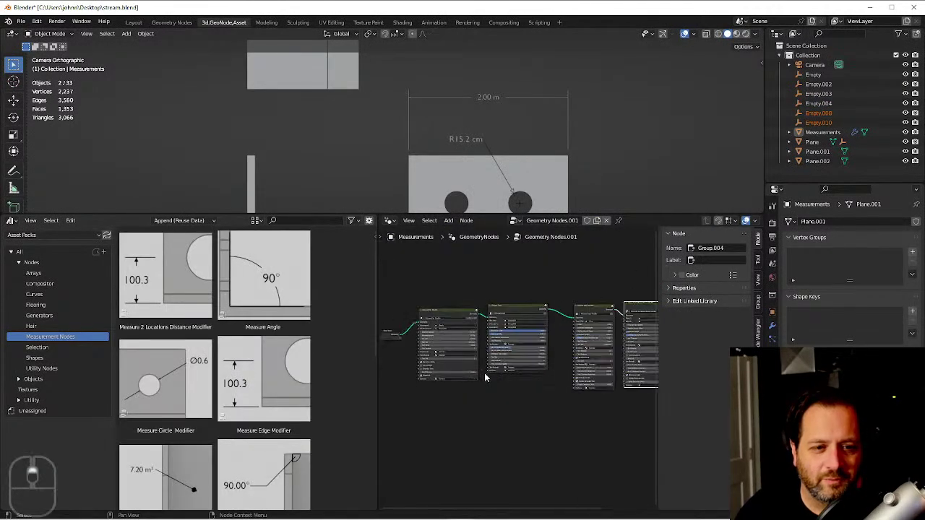
# Inspect the nodes inside the Measure Edge Modifier group, then exit to the main tree.
pyautogui.click(474, 307)
pyautogui.press('Tab')
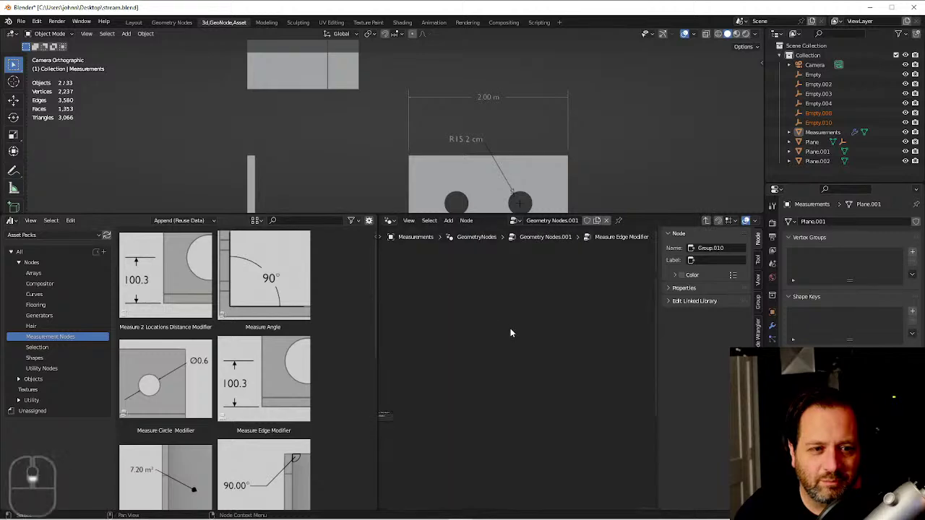
pyautogui.press('a')
pyautogui.press('Home')
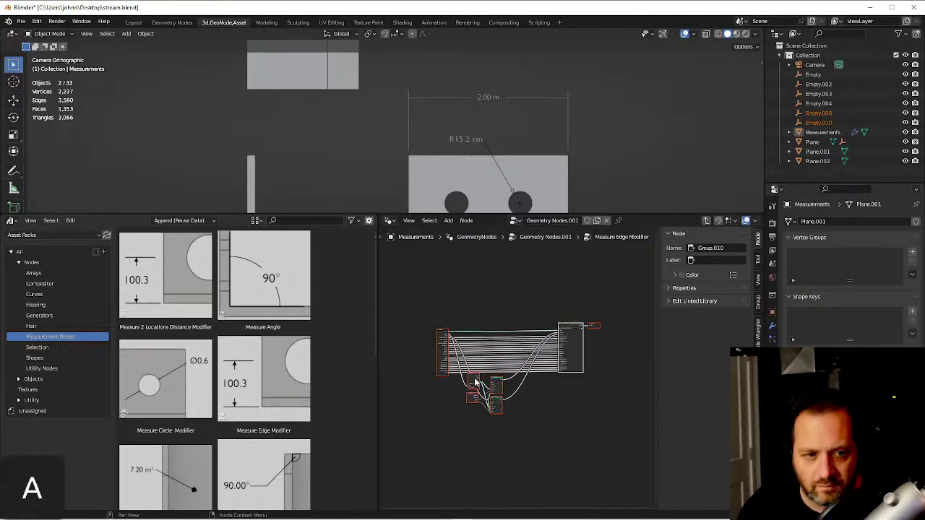
pyautogui.scroll(3, 492, 379)
pyautogui.keyDown('shift'); pyautogui.moveTo(611, 325); pyautogui.dragTo(606, 309, button='middle'); pyautogui.keyUp('shift')
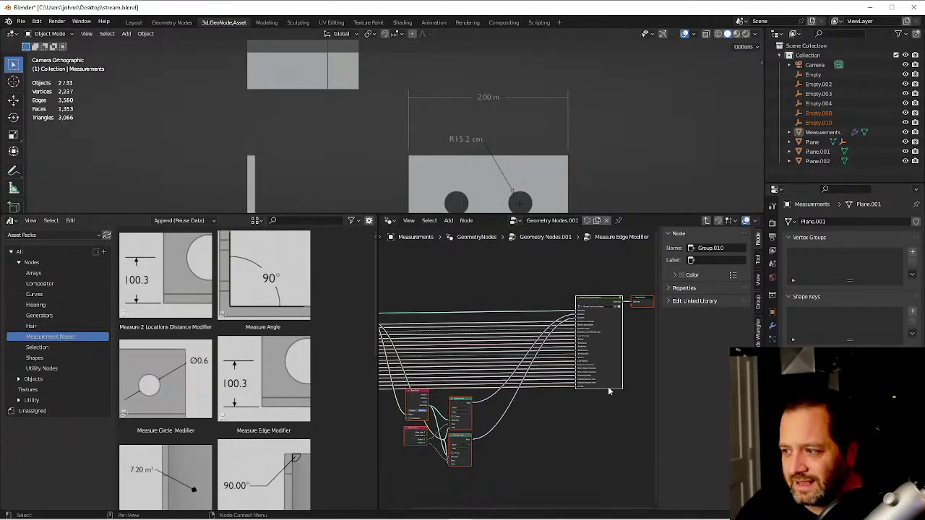
pyautogui.keyDown('shift'); pyautogui.moveTo(533, 325); pyautogui.dragTo(609, 313, button='middle'); pyautogui.keyUp('shift')
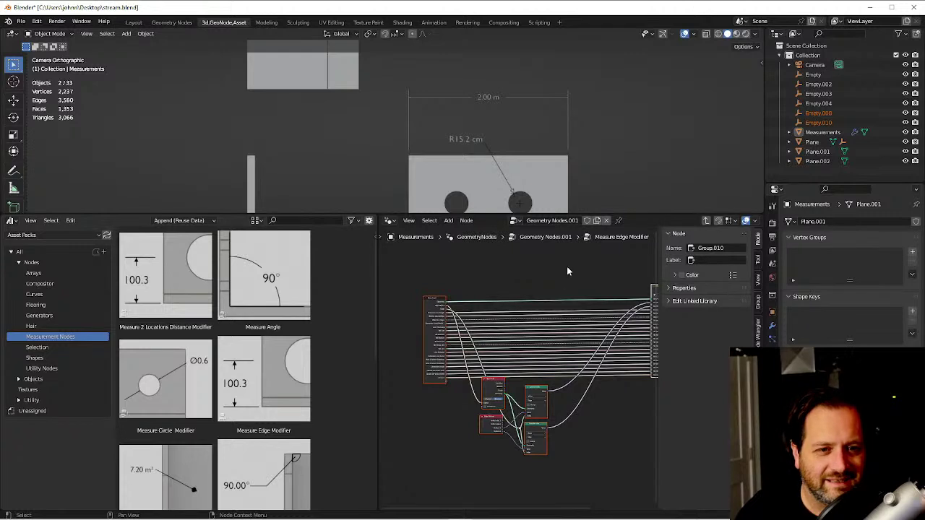
pyautogui.press('Tab')
pyautogui.keyDown('shift'); pyautogui.moveTo(535, 360); pyautogui.dragTo(550, 340, button='middle'); pyautogui.keyUp('shift')
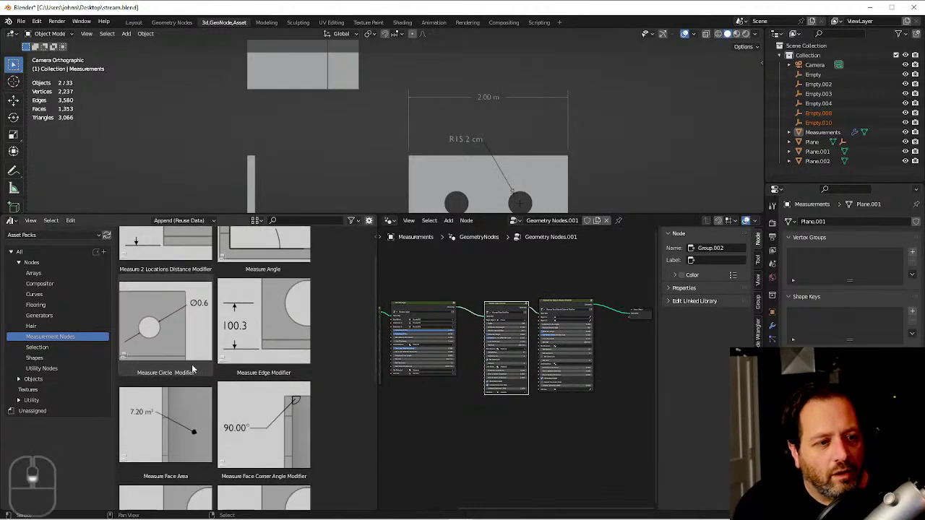
# Reposition the Measure Edge Modifier node midway between the Measure Angle and Measure Two Objects Distance nodes.
pyautogui.scroll(-2, 192, 367)
pyautogui.scroll(-4, 211, 377)
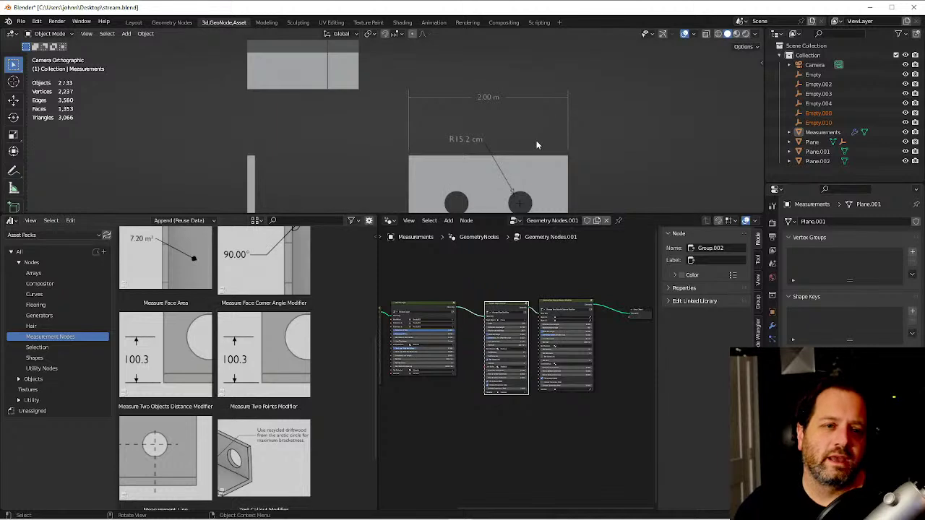
pyautogui.keyDown('shift'); pyautogui.moveTo(510, 190); pyautogui.dragTo(506, 118, button='middle'); pyautogui.keyUp('shift')
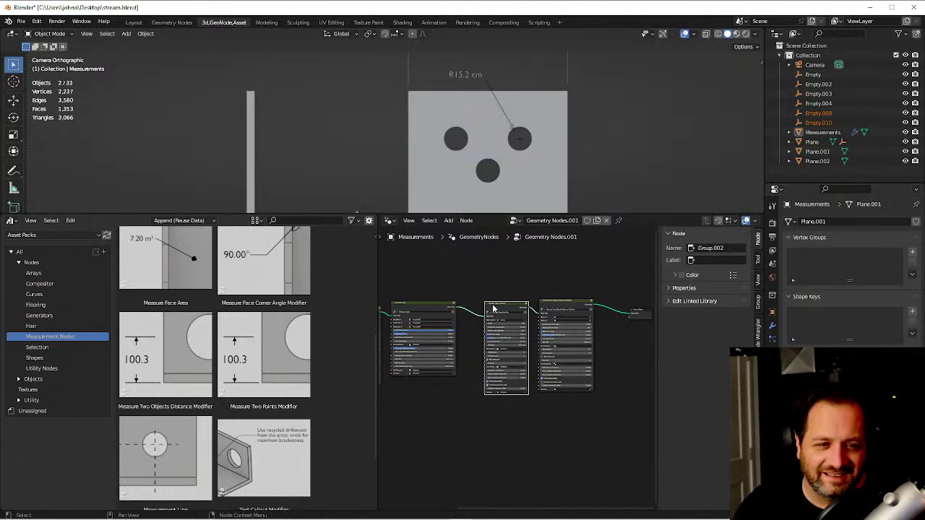
pyautogui.moveTo(510, 309); pyautogui.dragTo(500, 309)
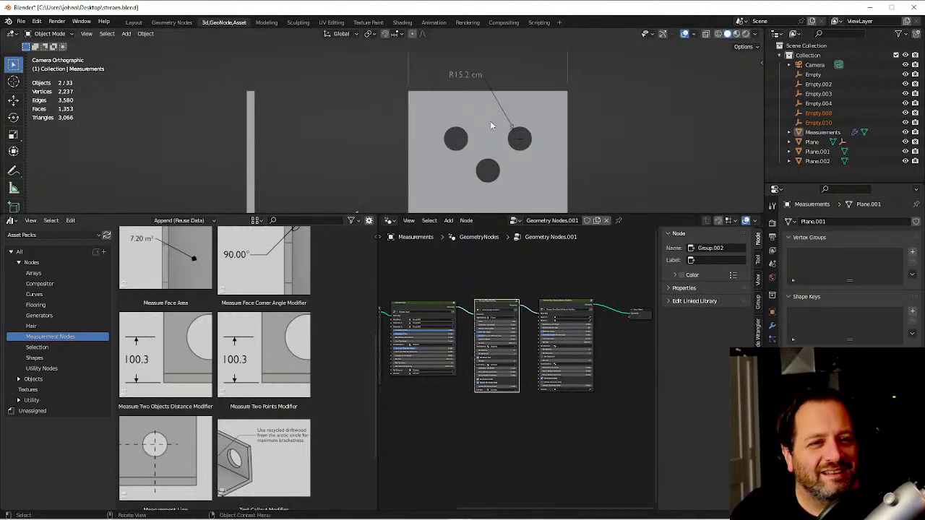
# Select the edge loop around the plate's upper-left hole in vertex edit mode and turn off the index overlay.
pyautogui.scroll(3, 490, 127)
pyautogui.moveTo(496, 147)
pyautogui.keyDown('shift'); pyautogui.mouseDown(button='middle')
pyautogui.moveTo(530, 147)
pyautogui.moveTo(477, 137)
pyautogui.moveTo(543, 160)
pyautogui.moveTo(485, 142)
pyautogui.mouseUp(button='middle'); pyautogui.keyUp('shift')
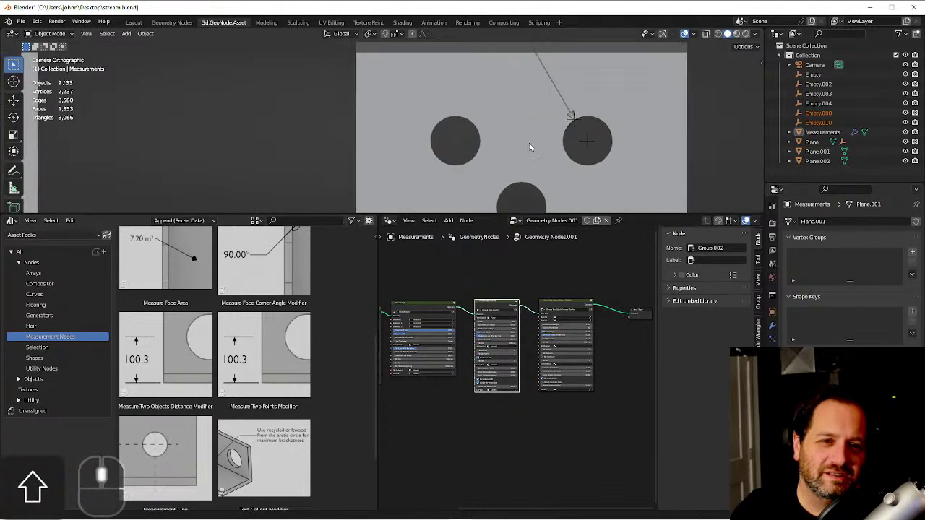
pyautogui.click(478, 148)
pyautogui.scroll(3, 490, 141)
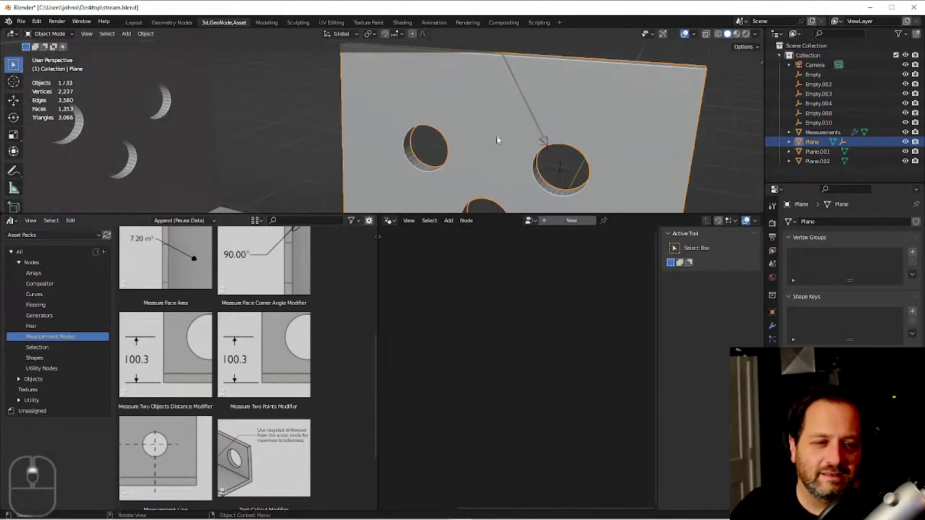
pyautogui.press('Tab')
pyautogui.press('1')
pyautogui.keyDown('alt'); pyautogui.click(438, 152); pyautogui.keyUp('alt')
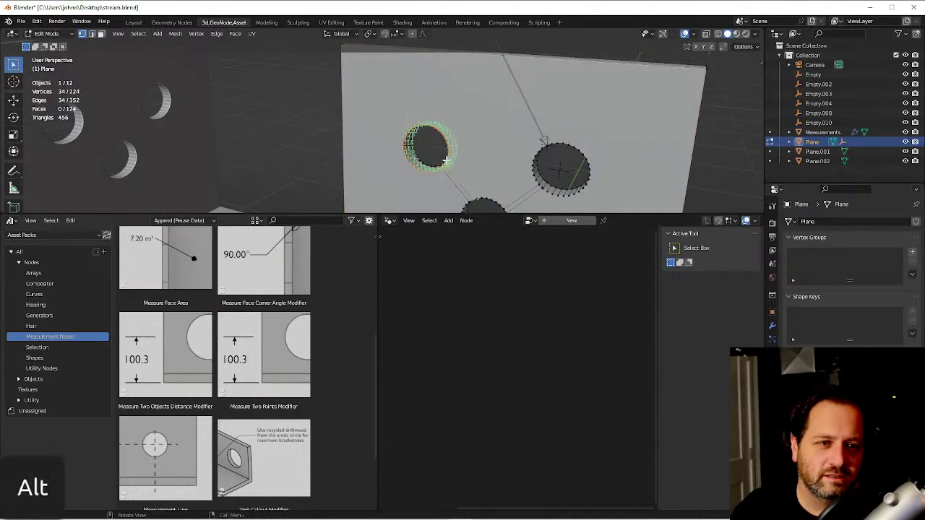
pyautogui.click(693, 34)
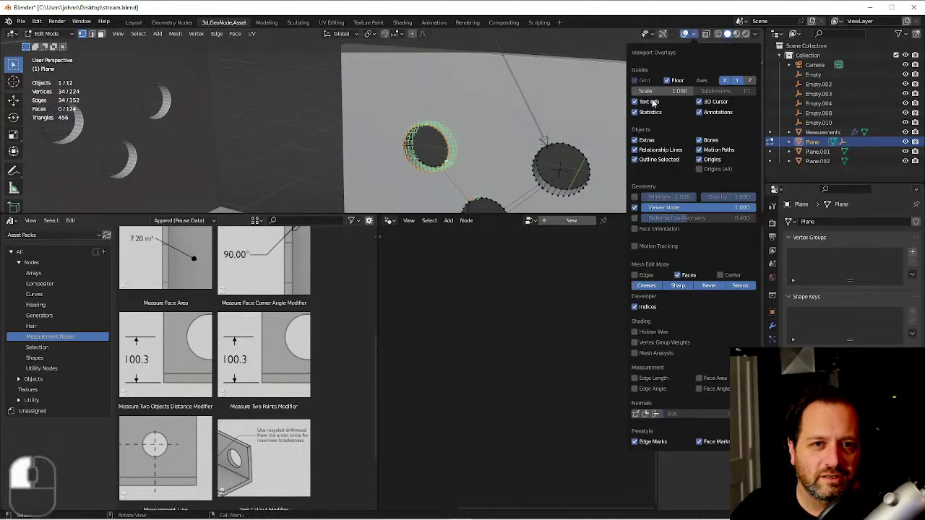
pyautogui.click(635, 307)
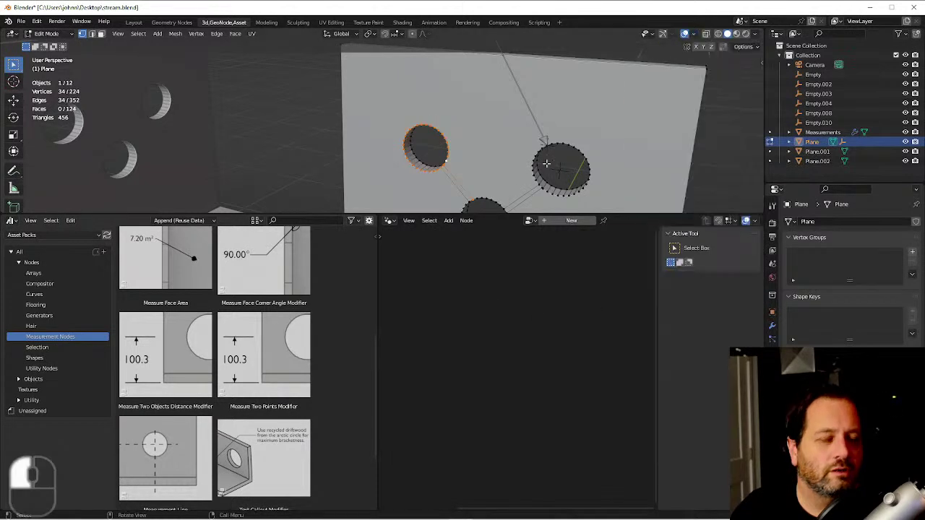
# Remove the stray vertex outside the upper-left hole from the selection and snap the 3D cursor to the hole's centre.
pyautogui.scroll(1, 436, 151)
pyautogui.keyDown('ctrl'); pyautogui.click(470, 193); pyautogui.keyUp('ctrl')
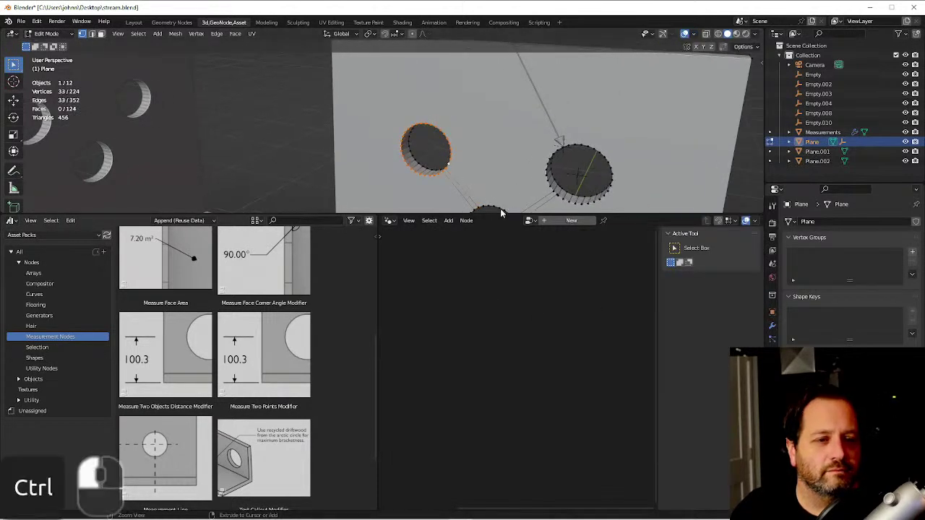
pyautogui.hotkey('shift', 's')
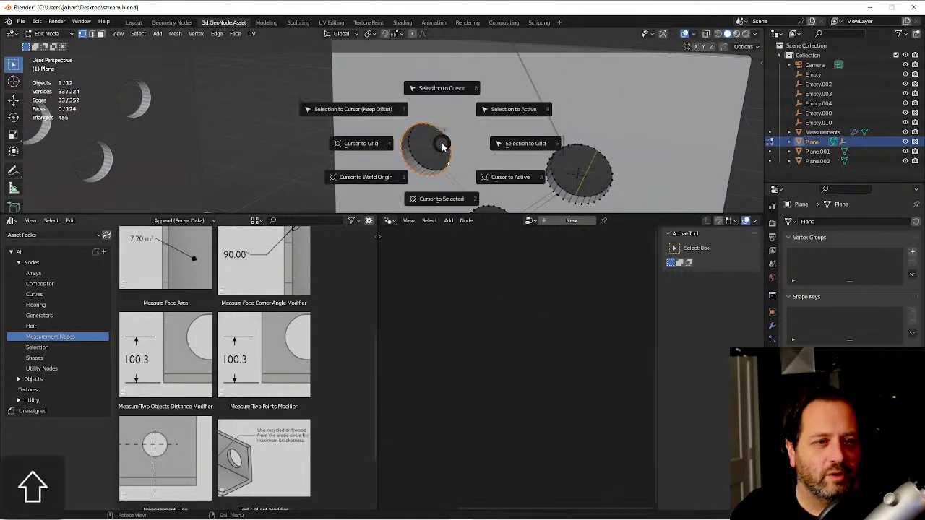
pyautogui.click(450, 200)
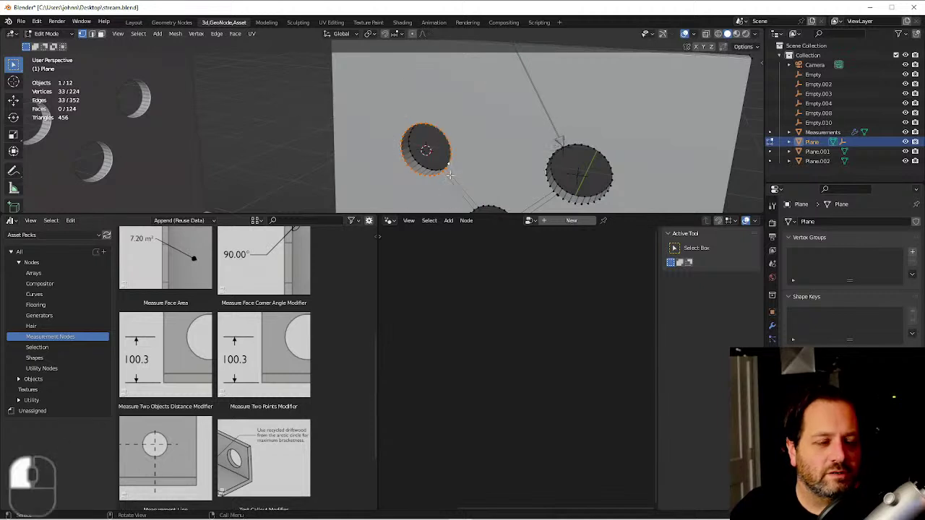
# Add a Plain Axes empty at the hole's centre in object mode, scale it down to fit the hole, and switch to front view.
pyautogui.press('Tab')
pyautogui.hotkey('shift', 'a')
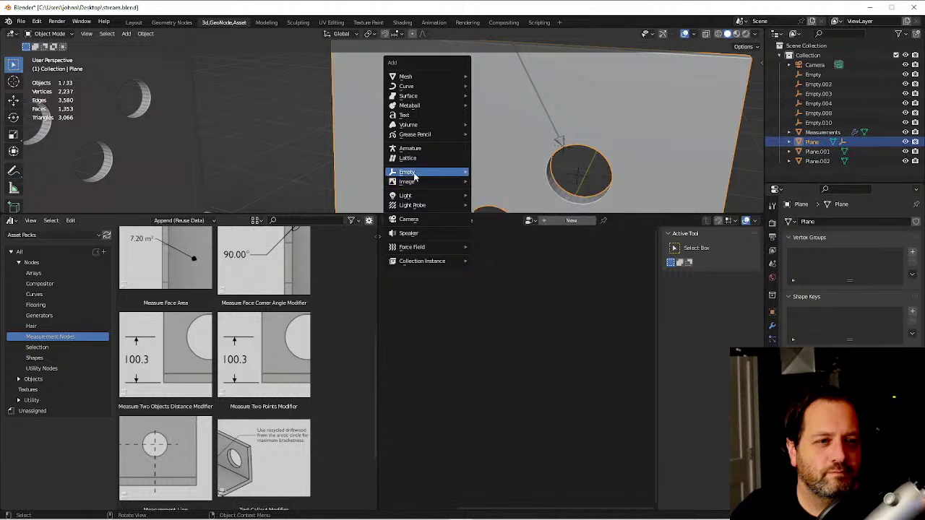
pyautogui.click(486, 173)
pyautogui.press('s')
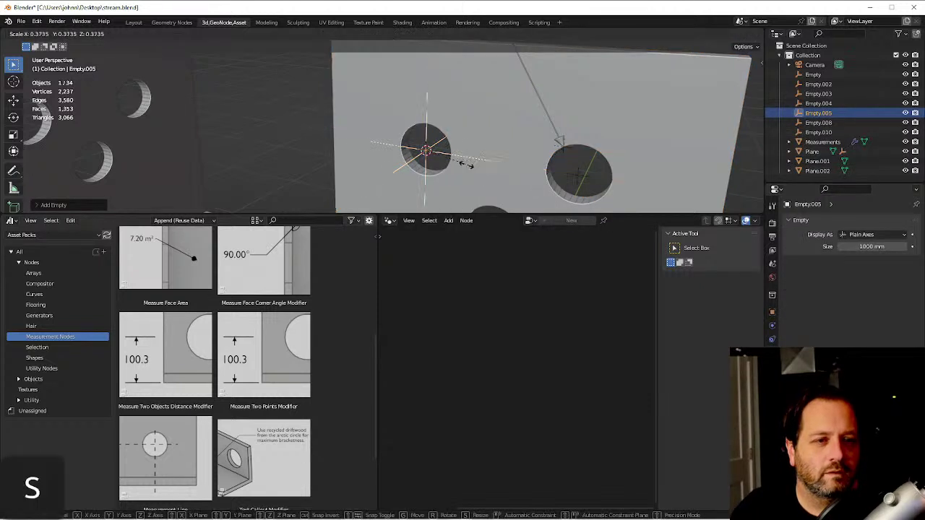
pyautogui.click(480, 148)
pyautogui.press('`')
pyautogui.scroll(-6, 470, 116)
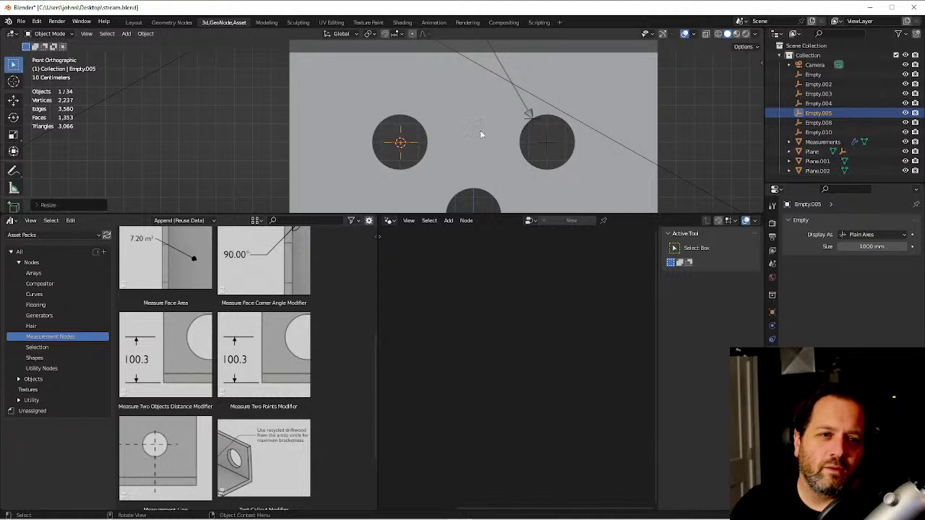
pyautogui.scroll(-4, 475, 129)
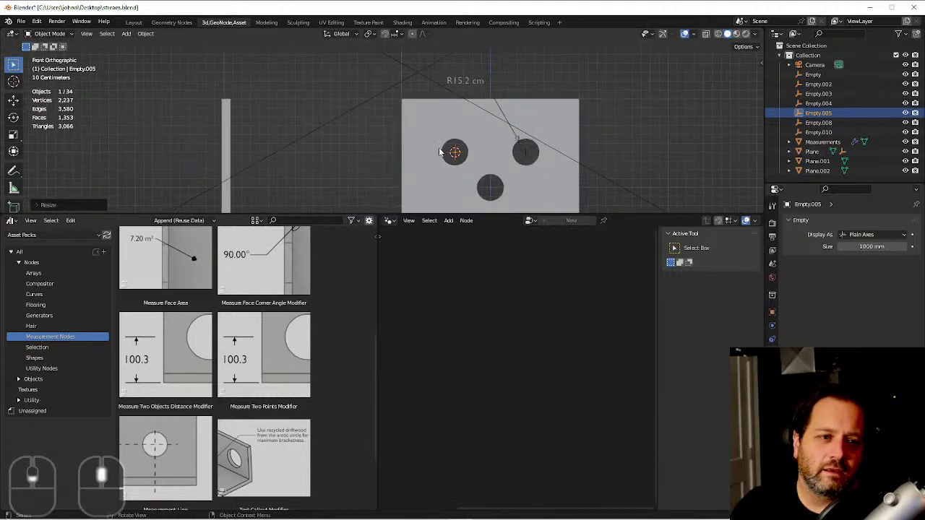
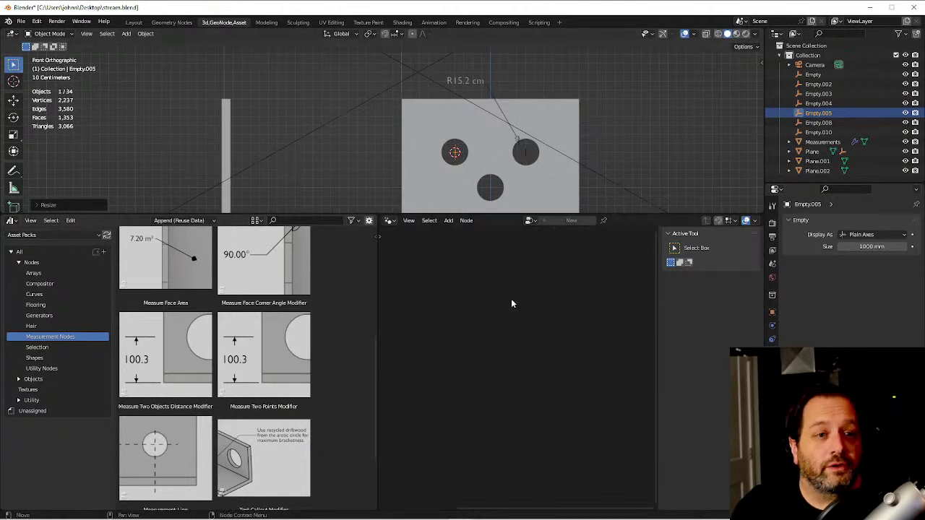
# Select the Measurements object and move its Group Output node farther from the last measurement node to make room.
pyautogui.click(472, 81)
pyautogui.moveTo(487, 406); pyautogui.dragTo(510, 341, button='middle')
pyautogui.click(510, 337)
pyautogui.press('g')
pyautogui.click(628, 348)
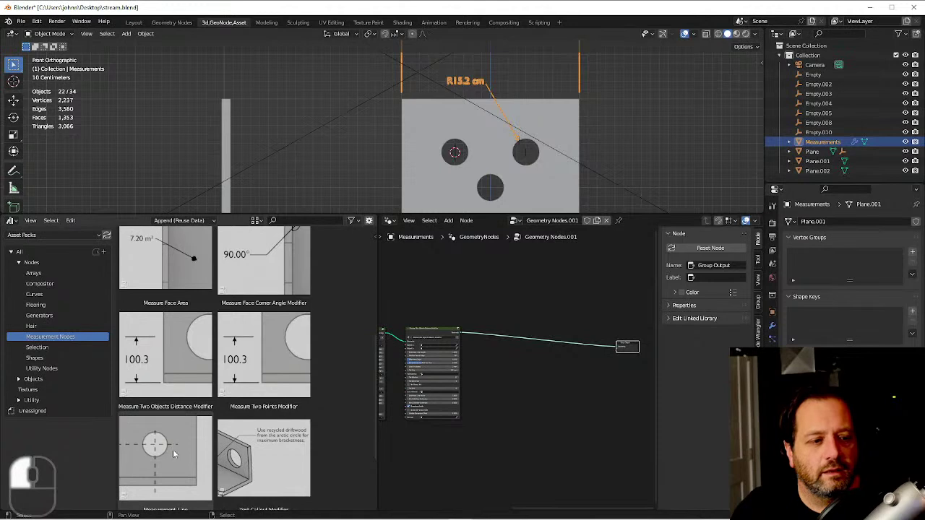
# Add the Measurement Line asset to the node tree, inserted between the last measurement node and Group Output.
pyautogui.scroll(-2, 173, 455)
pyautogui.moveTo(151, 406); pyautogui.dragTo(538, 424)
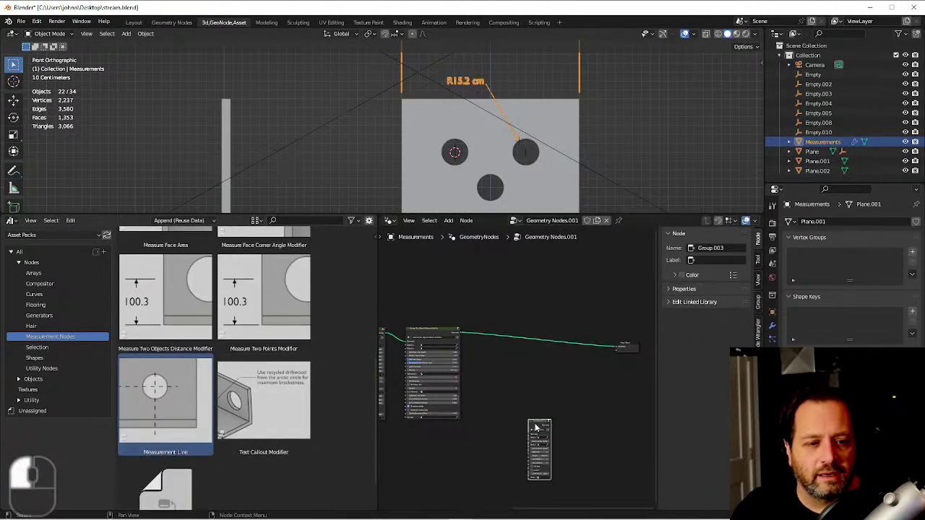
pyautogui.click(529, 321)
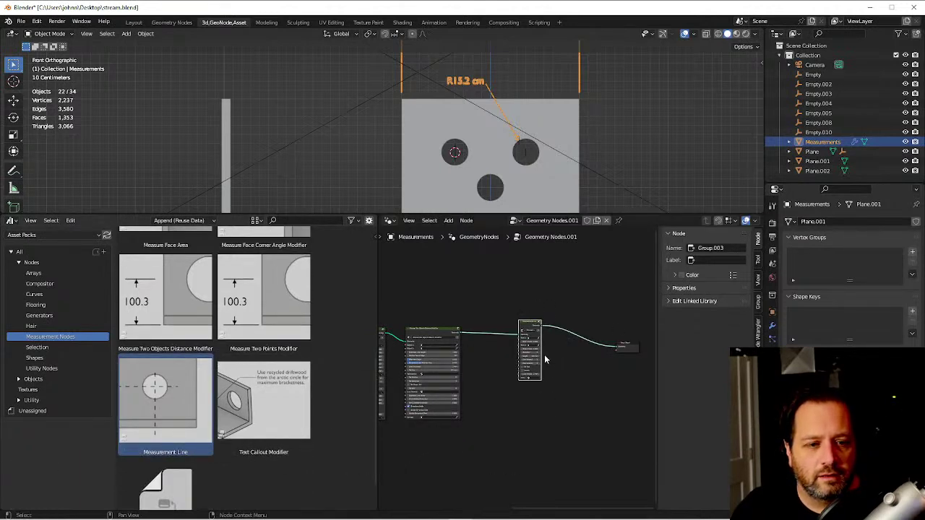
pyautogui.moveTo(540, 355); pyautogui.dragTo(532, 331)
pyautogui.scroll(5, 532, 331)
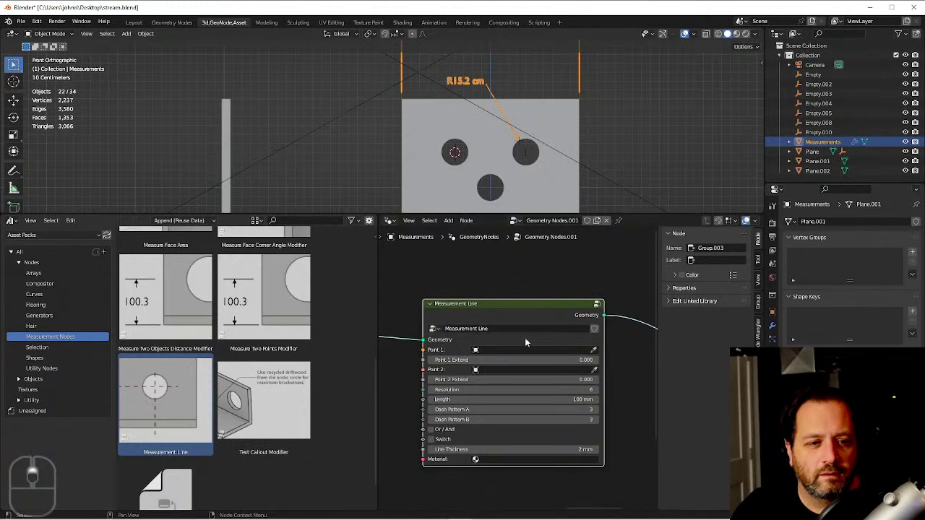
# Assign the new upper-left hole empty as the Measurement Line's Point 1 and the upper-right hole's empty as Point 2.
pyautogui.keyDown('shift'); pyautogui.scroll(-2, 526, 327); pyautogui.keyUp('shift')
pyautogui.click(592, 323)
pyautogui.click(455, 152)
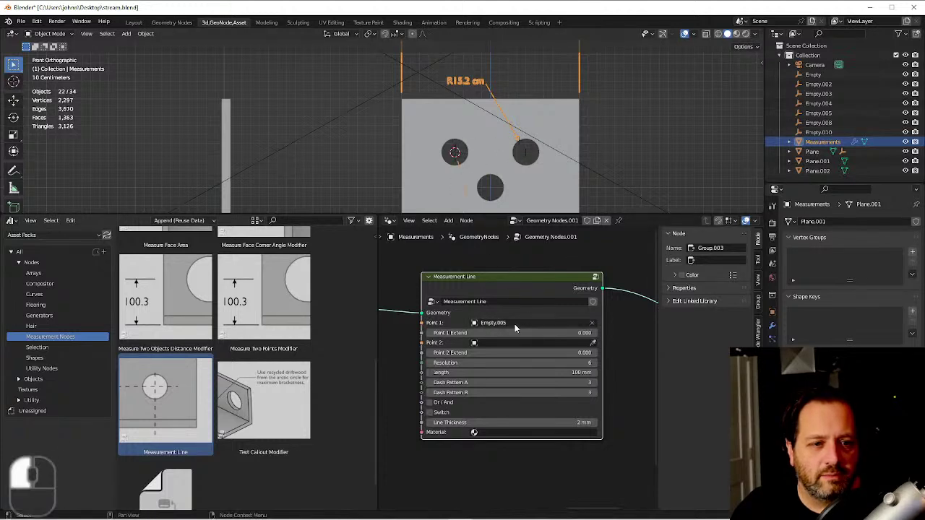
pyautogui.click(509, 343)
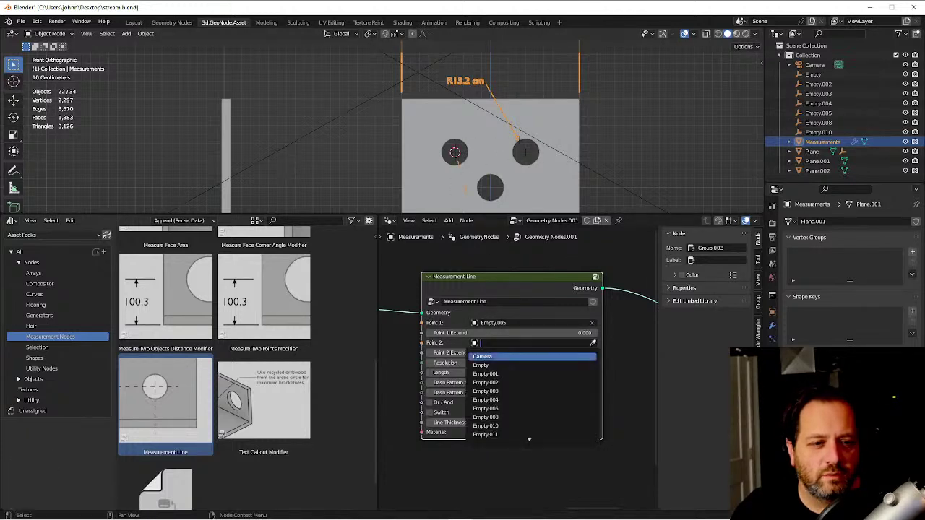
pyautogui.click(595, 344)
pyautogui.click(594, 344)
pyautogui.click(523, 153)
# Extend the Measurement Line past both holes with Point 1 Extend at 1.100 and Point 2 Extend at 1.200.
pyautogui.scroll(3, 516, 163)
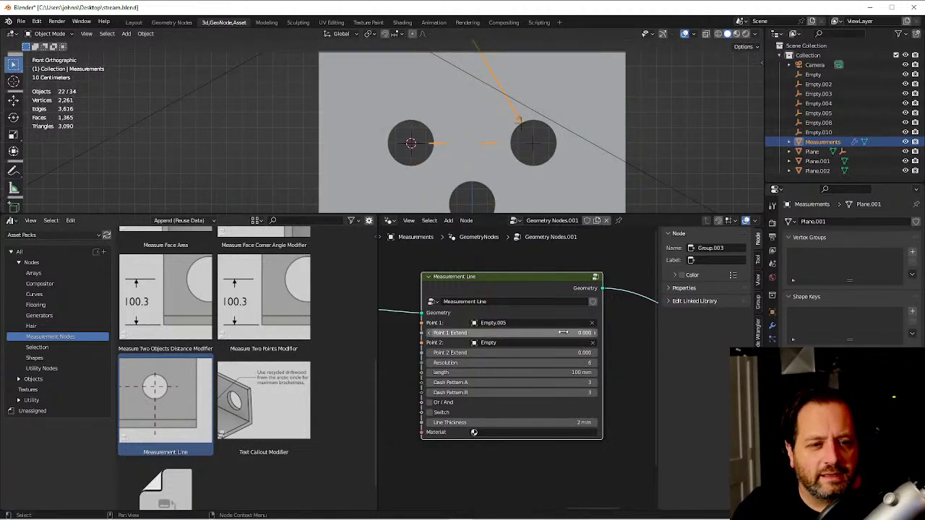
pyautogui.moveTo(563, 332); pyautogui.dragTo(603, 332)
pyautogui.keyDown('shift'); pyautogui.moveTo(551, 352); pyautogui.dragTo(585, 352); pyautogui.keyUp('shift')
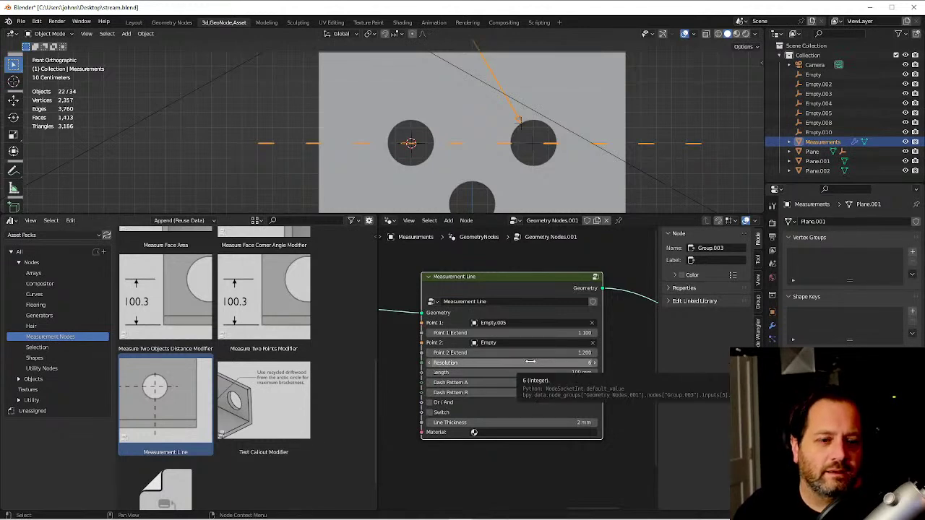
# Set the Measurement Line's Resolution to 3 and its Length to 20 mm.
pyautogui.moveTo(531, 361)
pyautogui.keyDown('shift'); pyautogui.mouseDown()
pyautogui.moveTo(600, 361)
pyautogui.moveTo(531, 361)
pyautogui.mouseUp(); pyautogui.keyUp('shift')
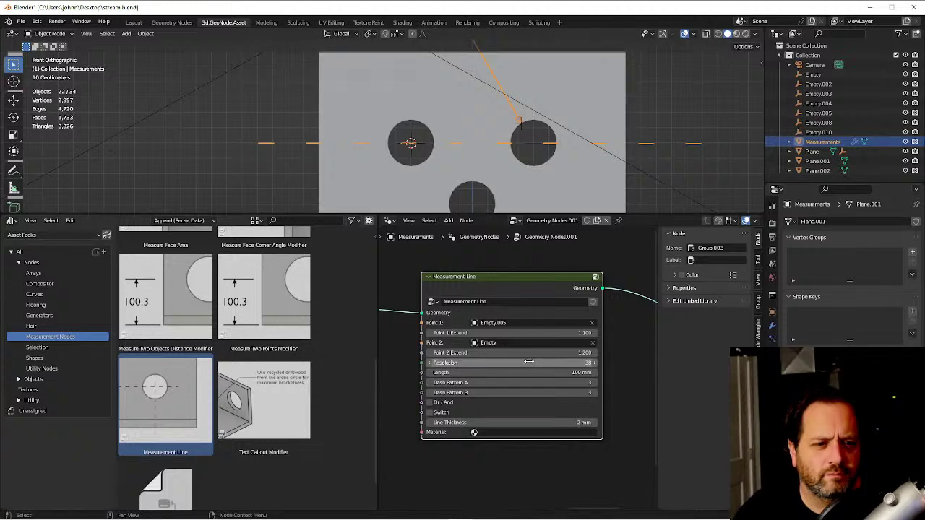
pyautogui.press('BackSpace')
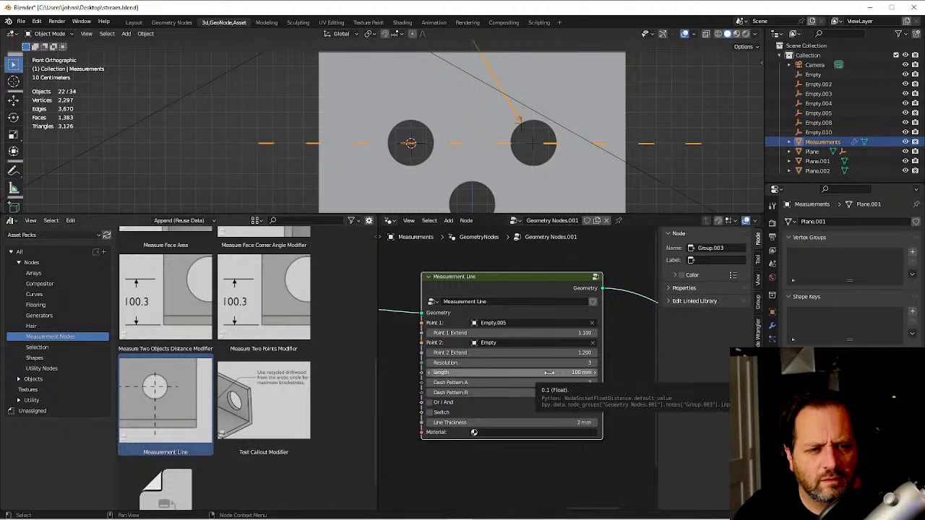
pyautogui.keyDown('shift'); pyautogui.moveTo(549, 372); pyautogui.dragTo(521, 373); pyautogui.keyUp('shift')
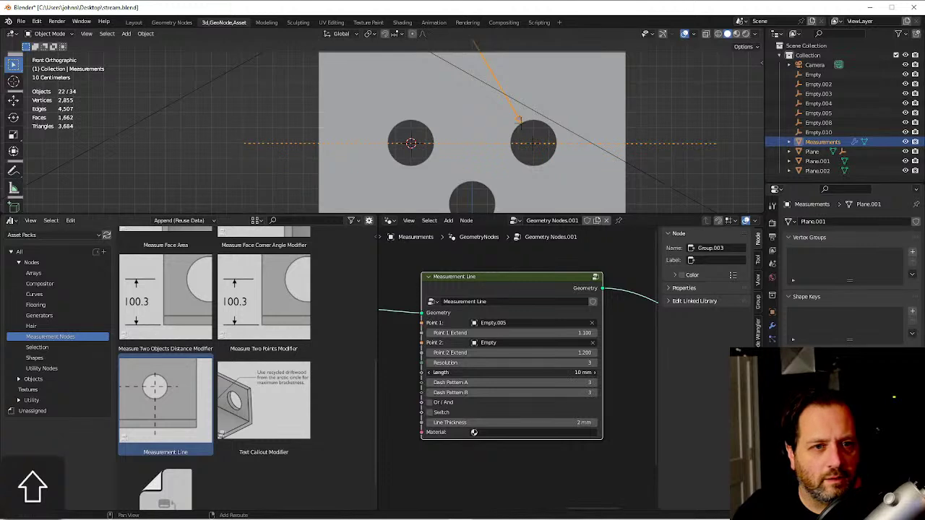
pyautogui.scroll(6, 501, 193)
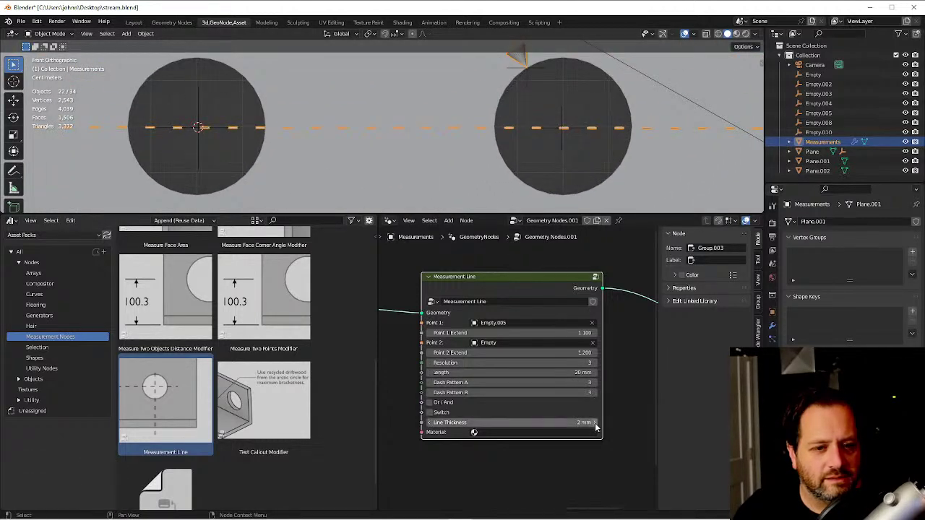
# Set the Measurement Line's Line Thickness to 8 mm.
pyautogui.moveTo(598, 427); pyautogui.dragTo(636, 426)
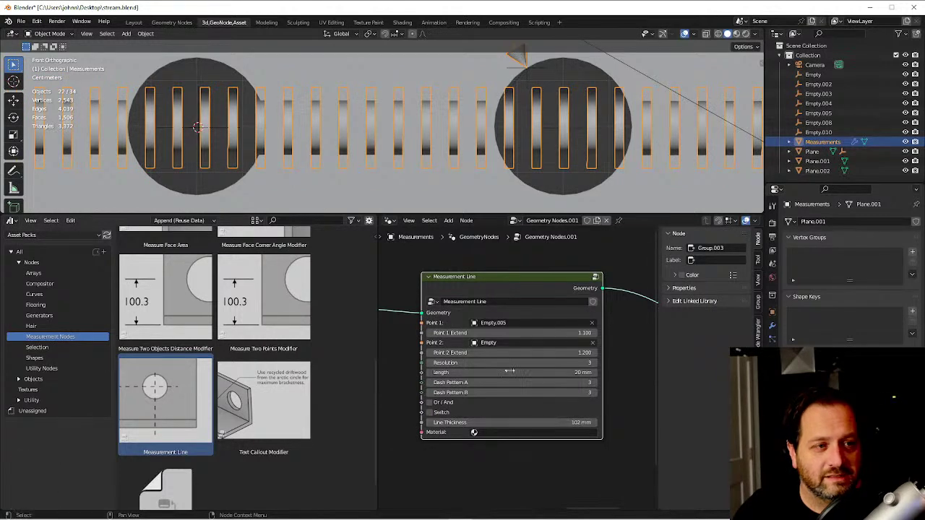
pyautogui.click(535, 422)
pyautogui.write('8')
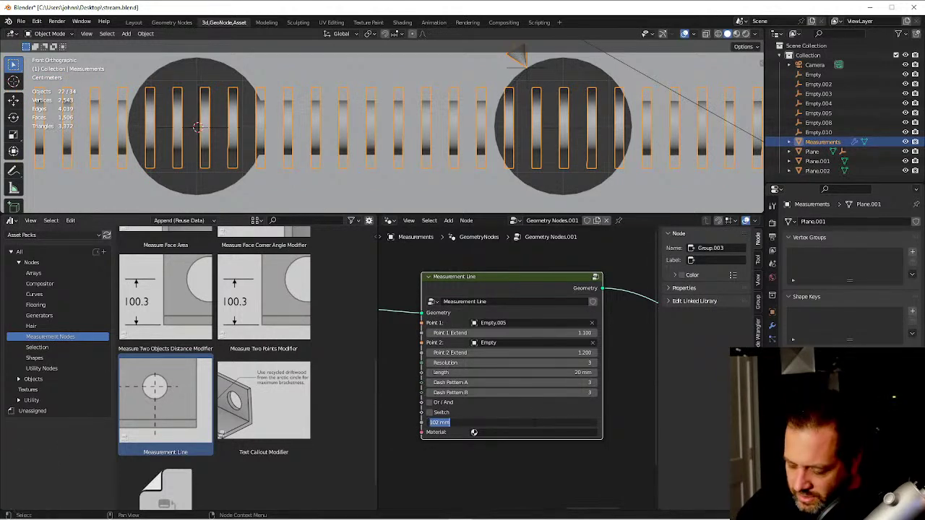
pyautogui.press('Return')
pyautogui.scroll(-4, 443, 139)
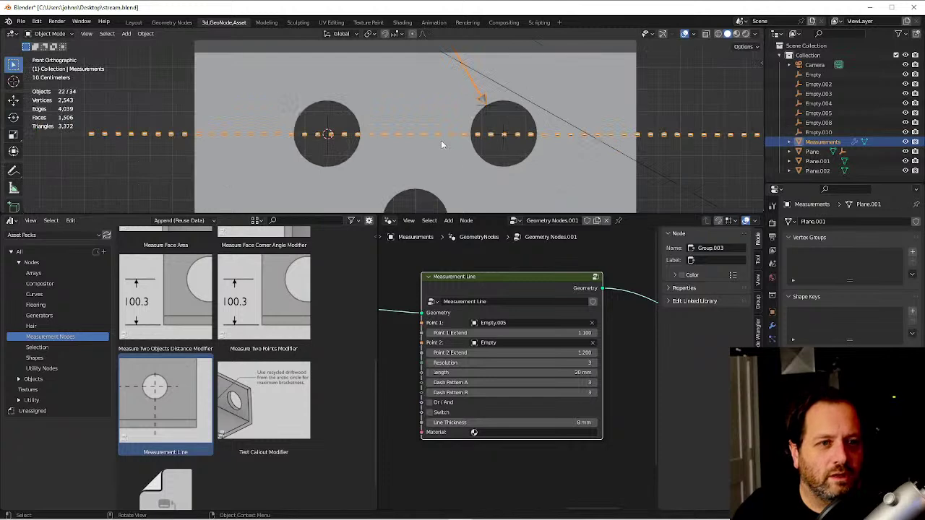
# Examine the dashed line across the holes without the selection highlight, and reselect the Measurements object.
pyautogui.click(662, 160)
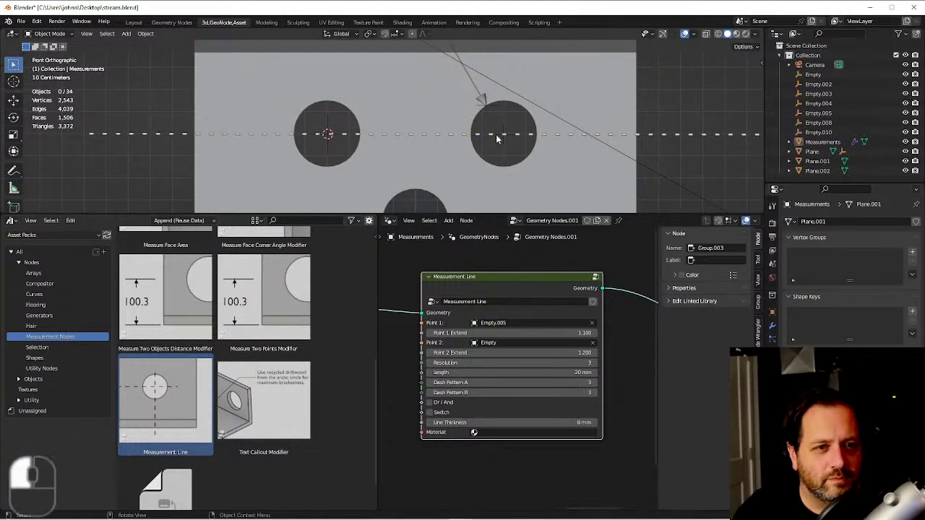
pyautogui.click(497, 135)
pyautogui.click(705, 134)
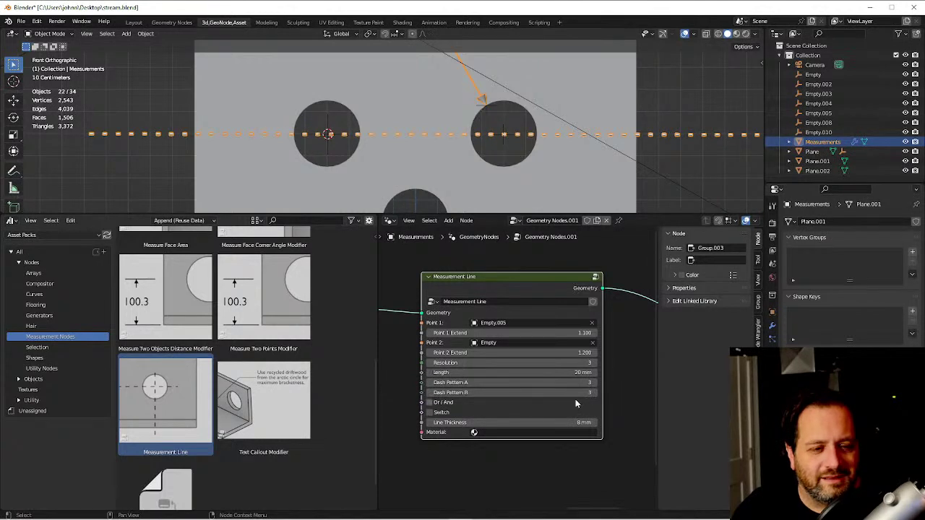
# Try a Dash Pattern A value of 4 on the Measurement Line and return it to 3.
pyautogui.scroll(1, 579, 400)
pyautogui.moveTo(585, 401); pyautogui.dragTo(612, 404, button='middle')
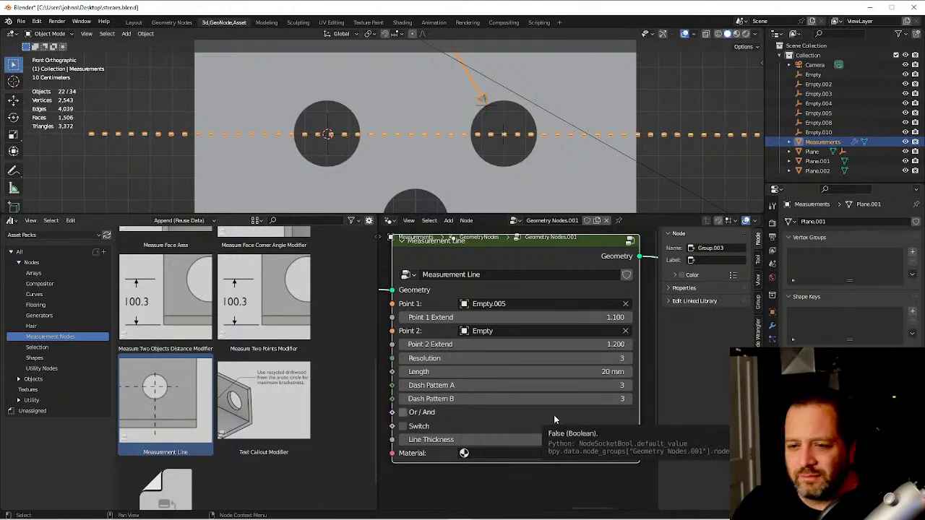
pyautogui.click(629, 389)
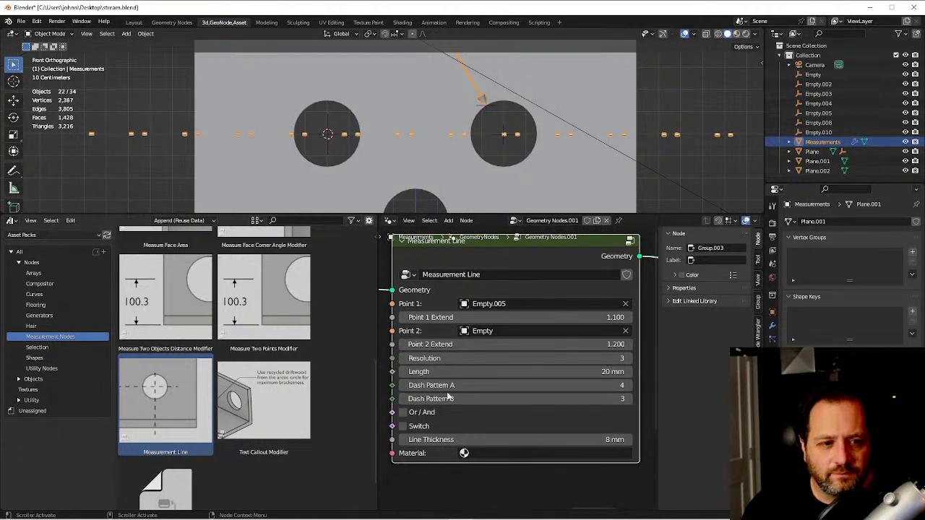
pyautogui.click(404, 386)
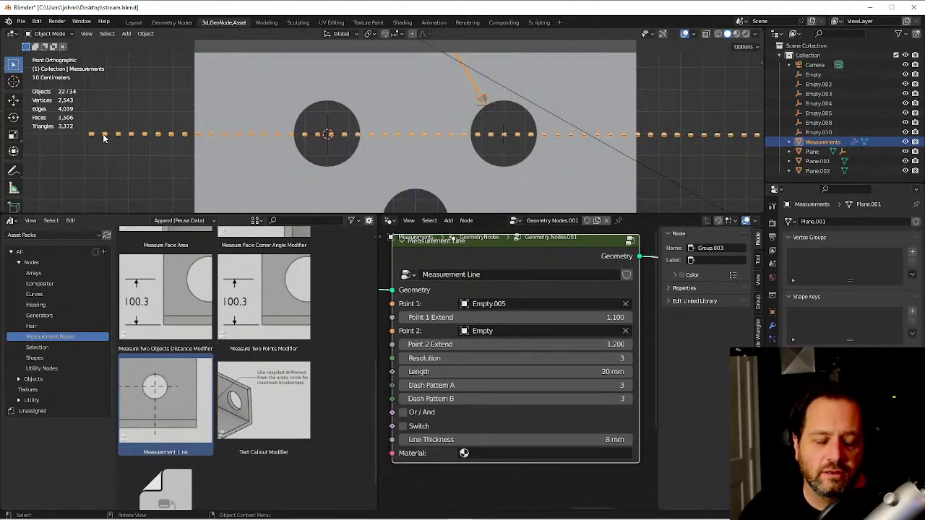
# Set the Measurement Line's Dash Pattern B to 5.
pyautogui.click(628, 399)
pyautogui.click(628, 399)
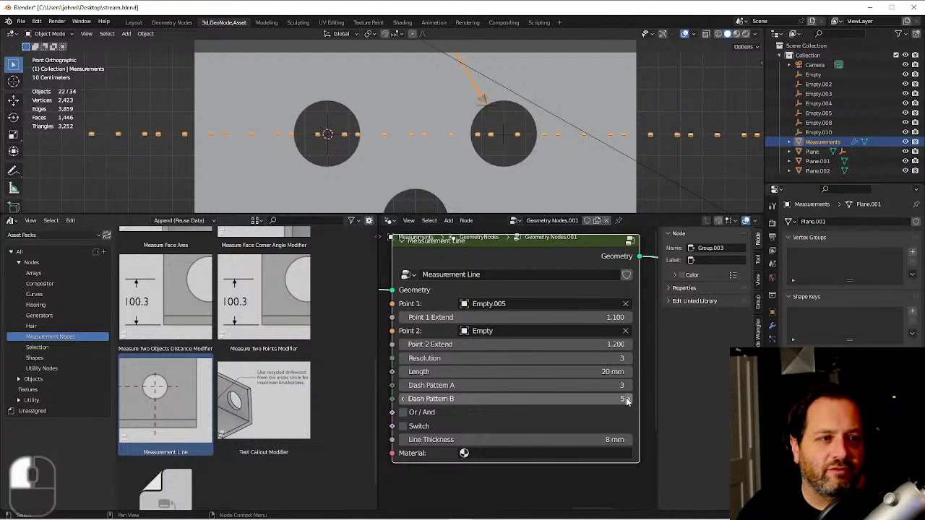
pyautogui.scroll(-2, 673, 155)
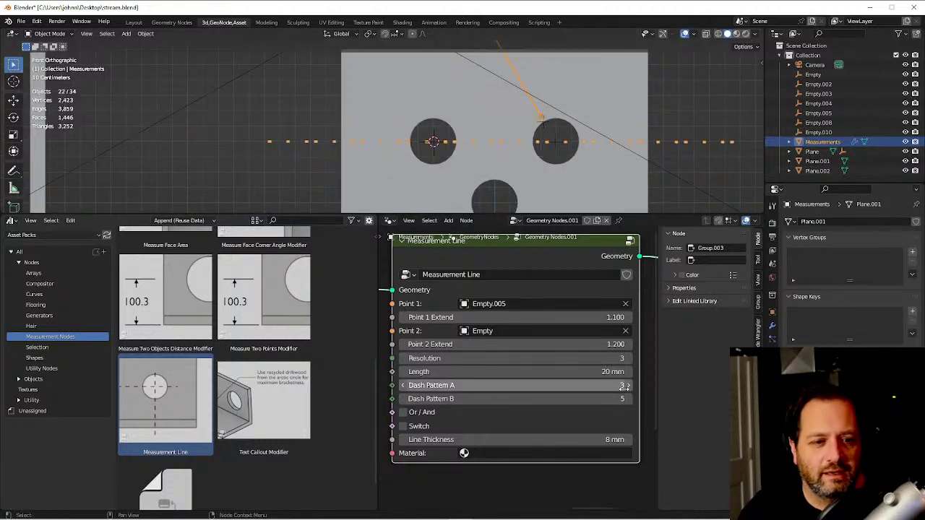
# Try the Measurement Line's Or / And option on the dashed line across the holes and turn it back off.
pyautogui.click(404, 413)
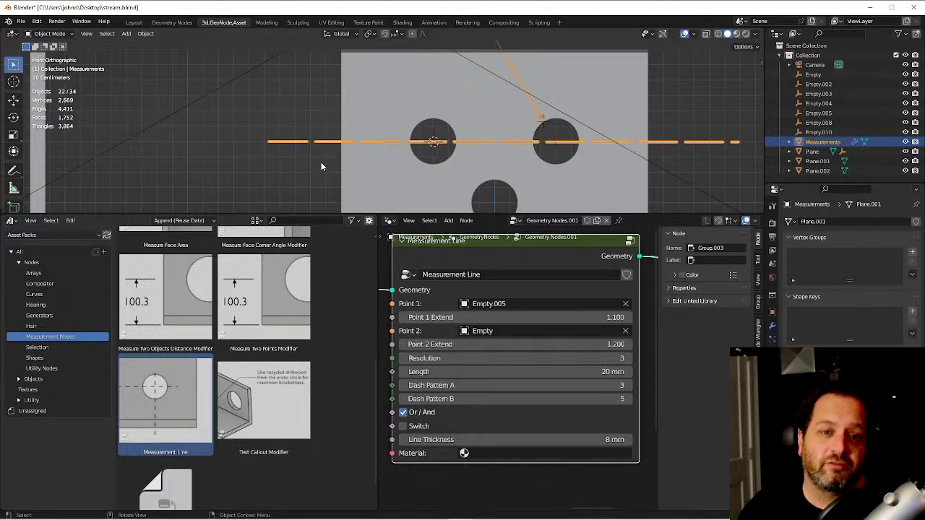
pyautogui.scroll(3, 470, 150)
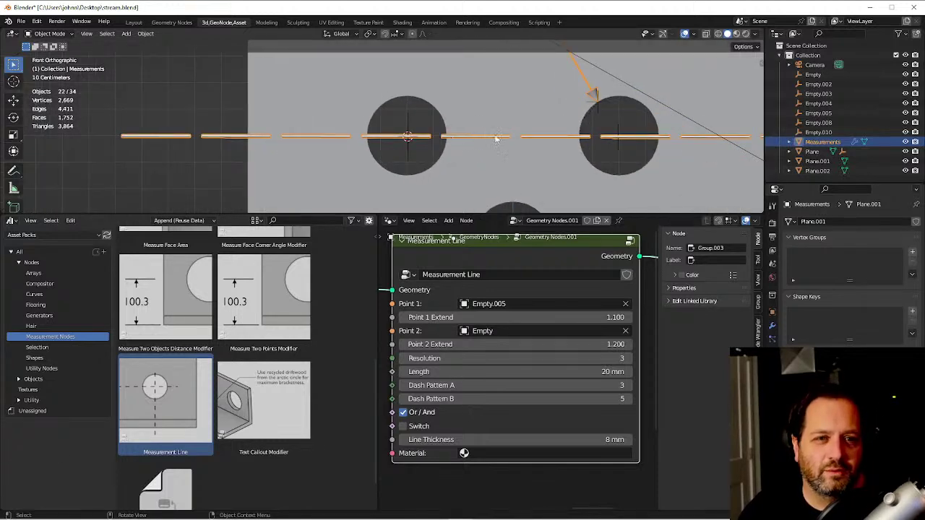
pyautogui.scroll(-2, 502, 136)
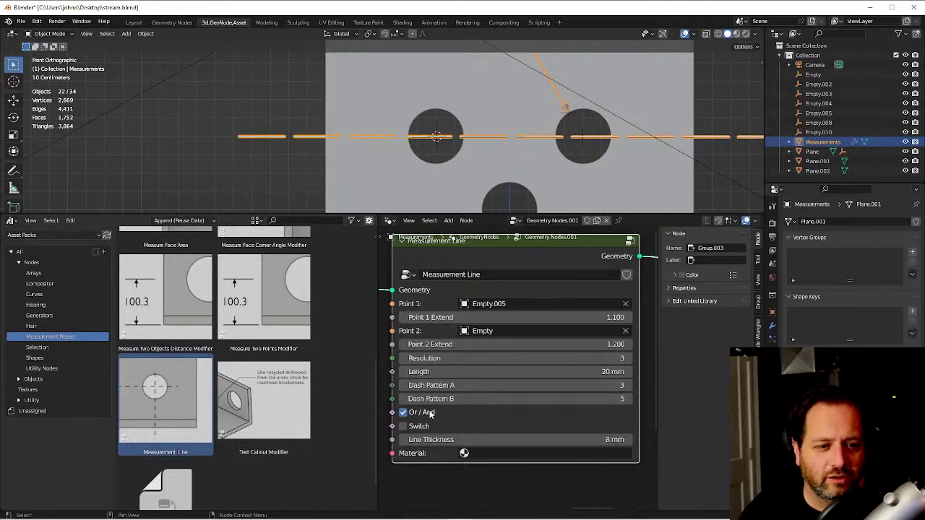
pyautogui.click(403, 413)
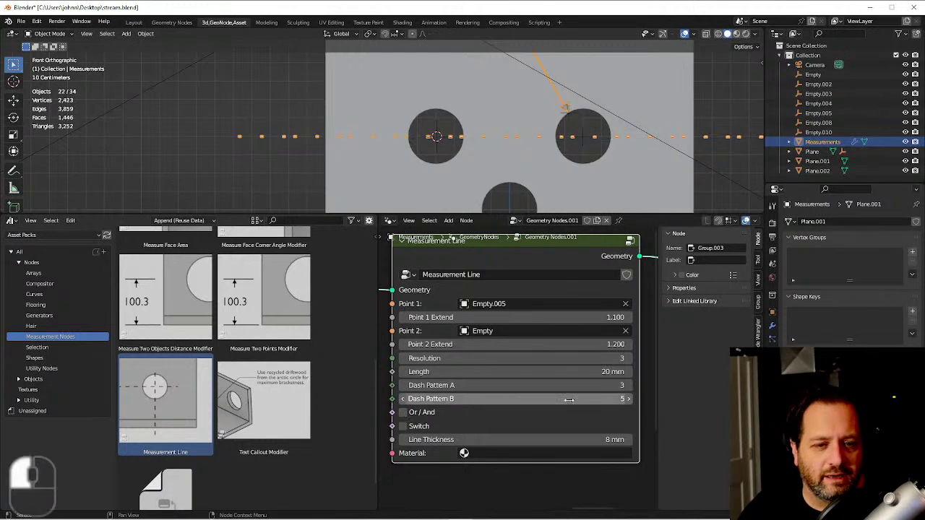
# Set the Measurement Line's Dash Pattern B to 3 and its Line Thickness to 2 mm.
pyautogui.click(404, 399)
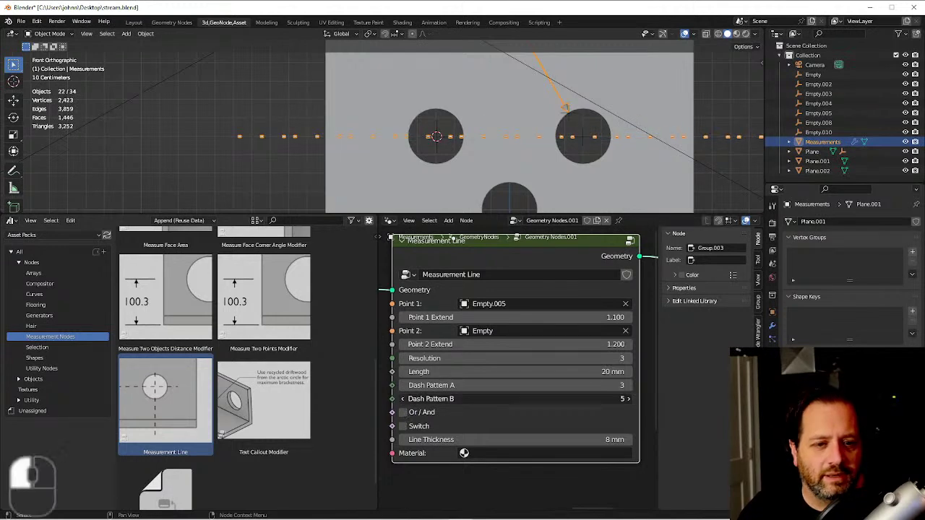
pyautogui.click(404, 400)
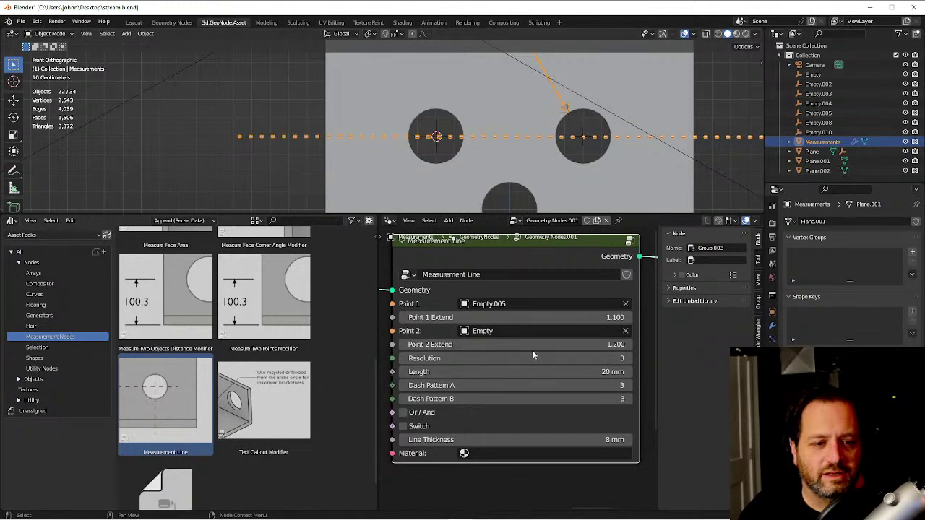
pyautogui.click(553, 438)
pyautogui.write('2')
pyautogui.press('Return')
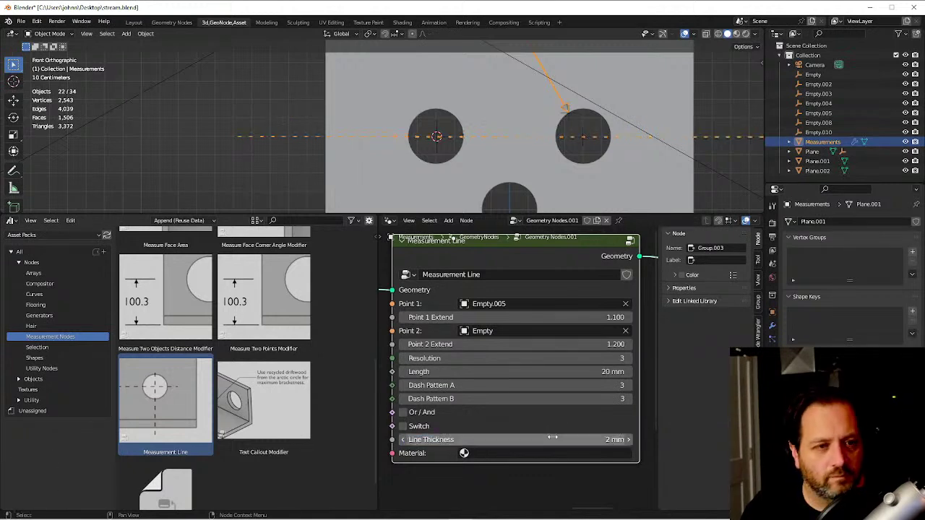
pyautogui.scroll(-3, 579, 130)
pyautogui.keyDown('shift'); pyautogui.moveTo(599, 116); pyautogui.dragTo(584, 93, button='middle'); pyautogui.keyUp('shift')
pyautogui.scroll(3, 584, 93)
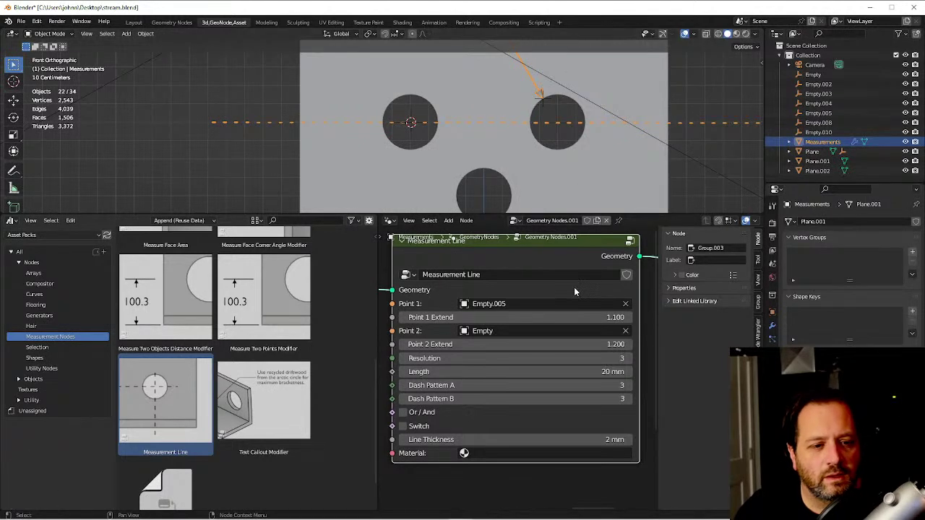
# Assign the material named Material to the Measurement Line and set its dash Length to 70 mm.
pyautogui.click(491, 453)
pyautogui.click(500, 325)
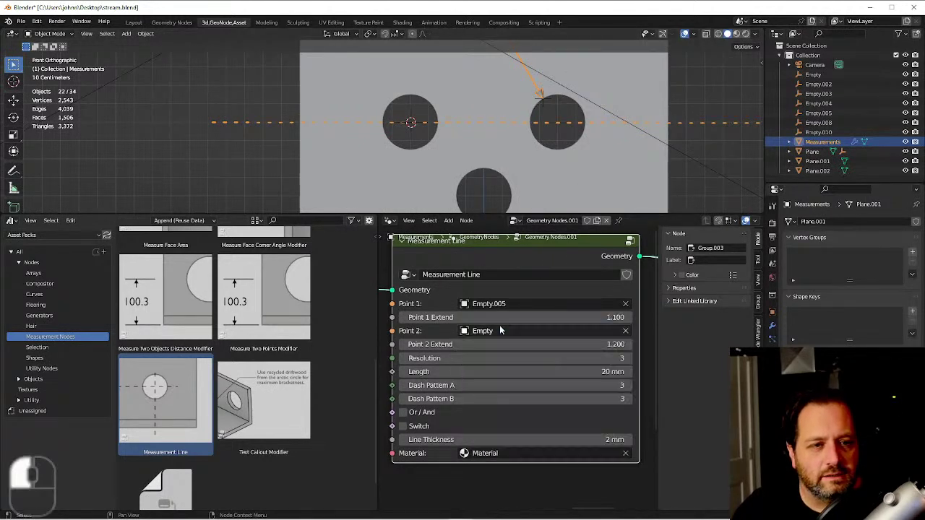
pyautogui.click(703, 146)
pyautogui.scroll(-2, 703, 146)
pyautogui.keyDown('shift'); pyautogui.moveTo(636, 127); pyautogui.dragTo(615, 138, button='middle'); pyautogui.keyUp('shift')
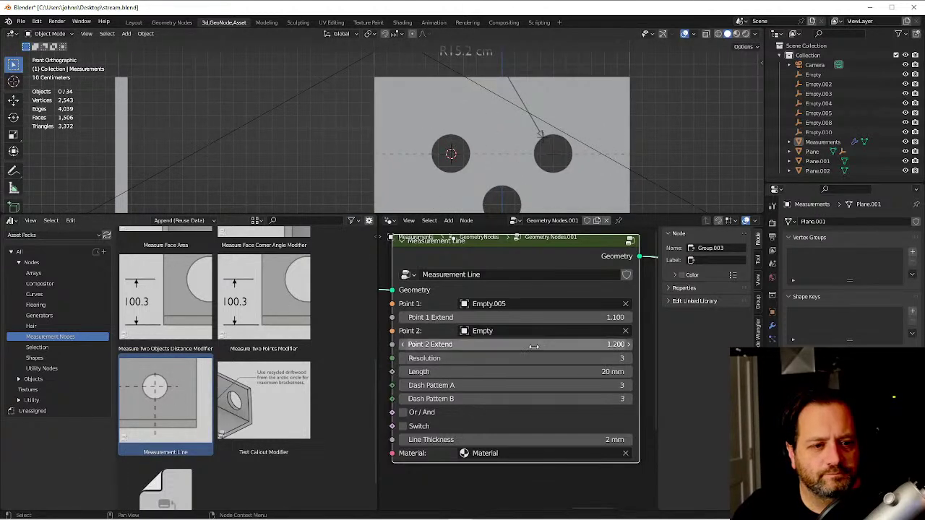
pyautogui.moveTo(506, 371)
pyautogui.mouseDown()
pyautogui.moveTo(538, 372)
pyautogui.moveTo(508, 371)
pyautogui.mouseUp()
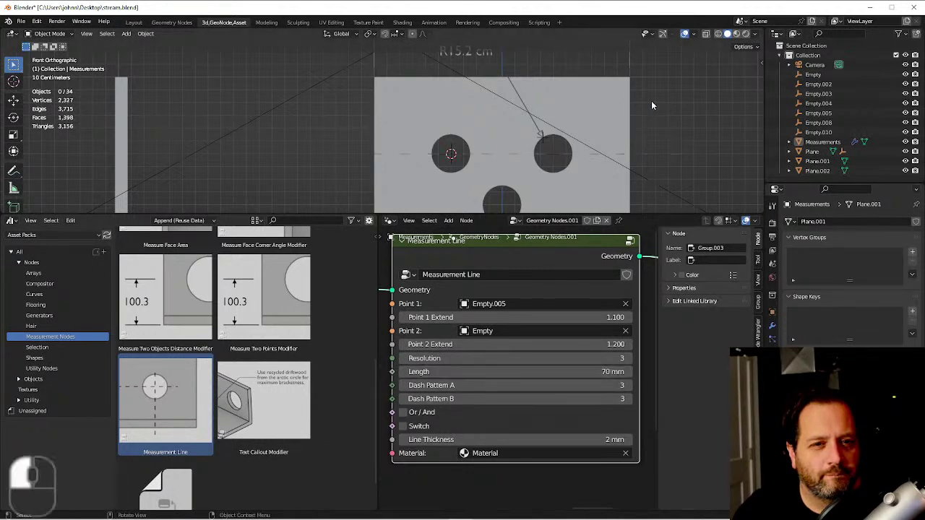
# Look through the camera and run a test render of the drawing layout, and close it again.
pyautogui.press('`')
pyautogui.scroll(-3, 600, 130)
pyautogui.keyDown('shift'); pyautogui.moveTo(600, 130); pyautogui.dragTo(576, 152, button='middle'); pyautogui.keyUp('shift')
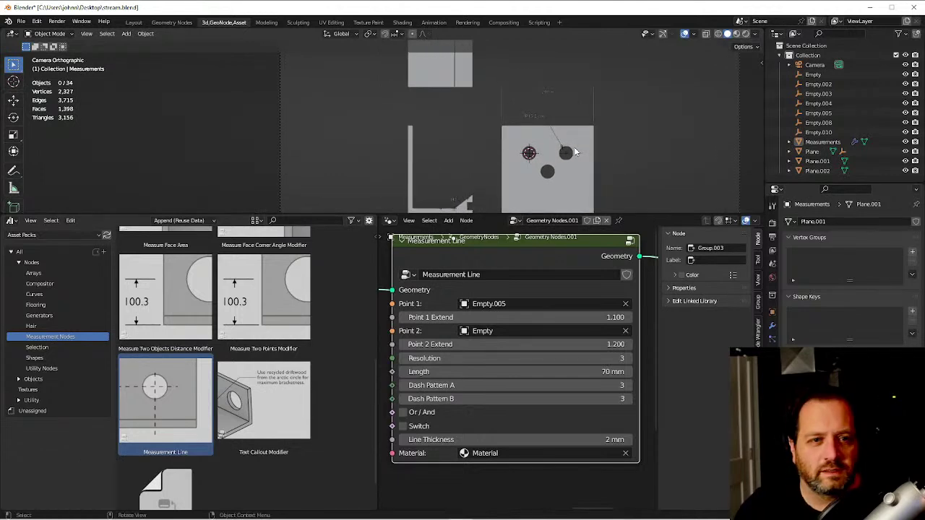
pyautogui.press('F12')
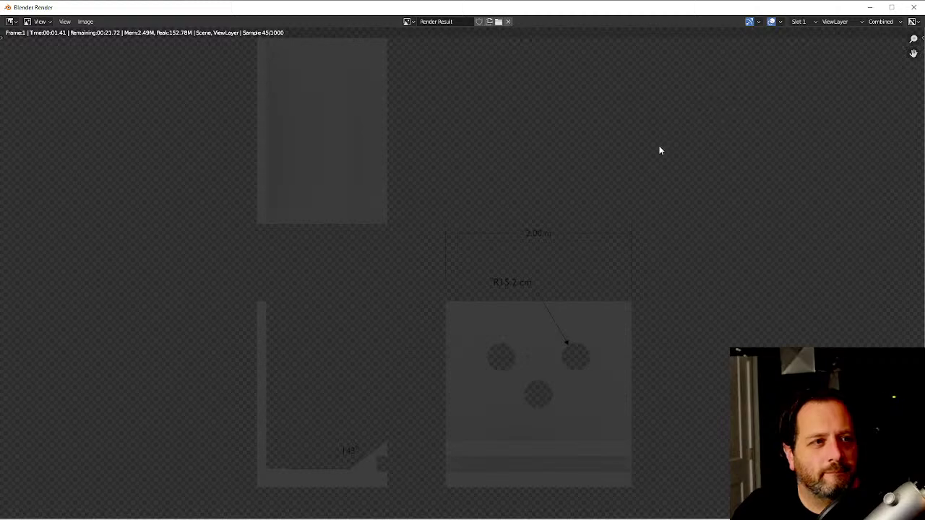
pyautogui.press('Escape')
pyautogui.press('Escape')
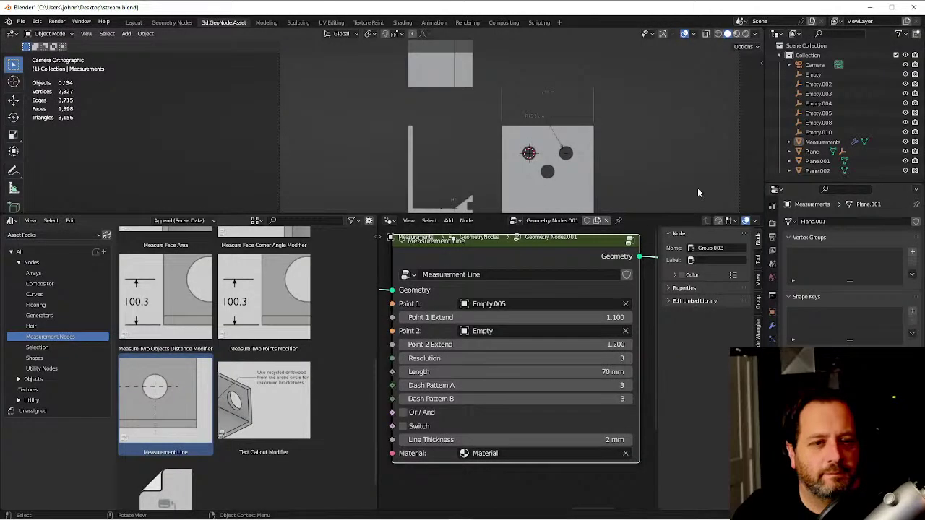
# Check the world's background colour and preview the layout in Rendered viewport shading.
pyautogui.click(773, 277)
pyautogui.click(876, 282)
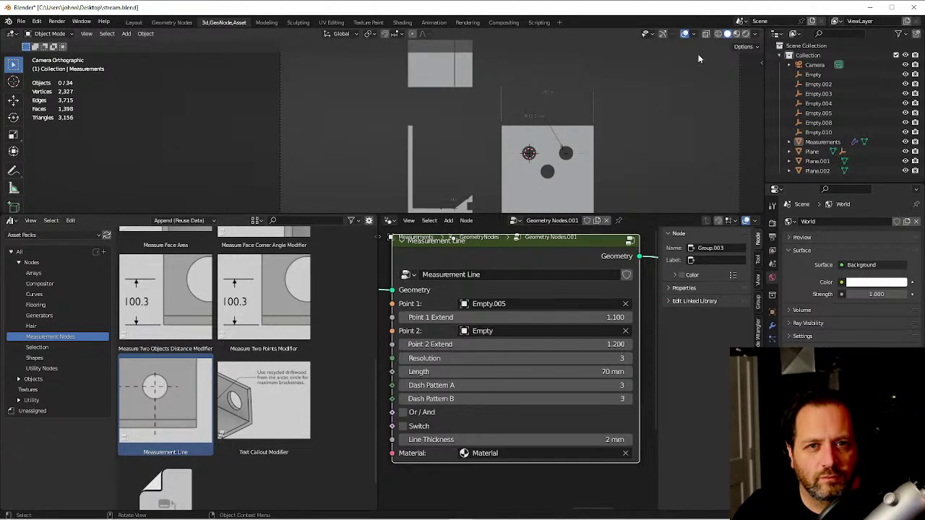
pyautogui.click(746, 33)
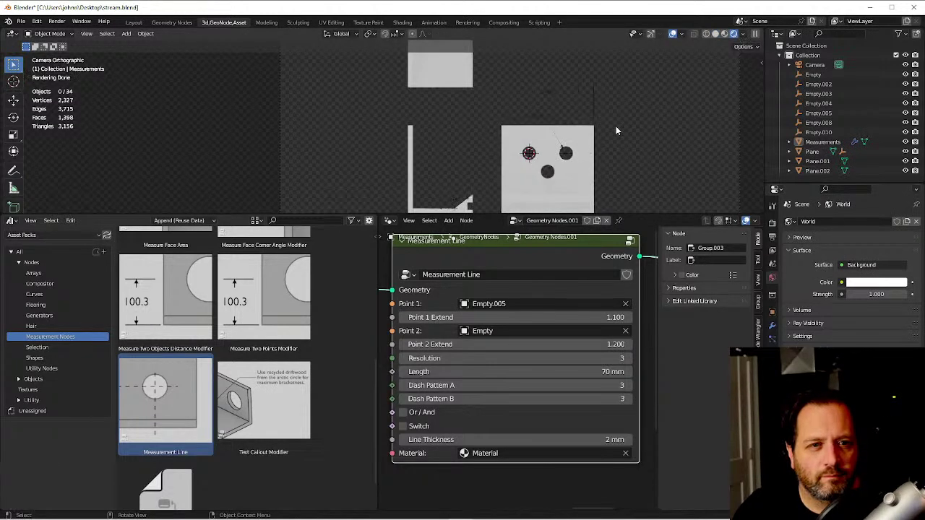
# Save the file and turn off the transparent film background in the render settings.
pyautogui.click(772, 236)
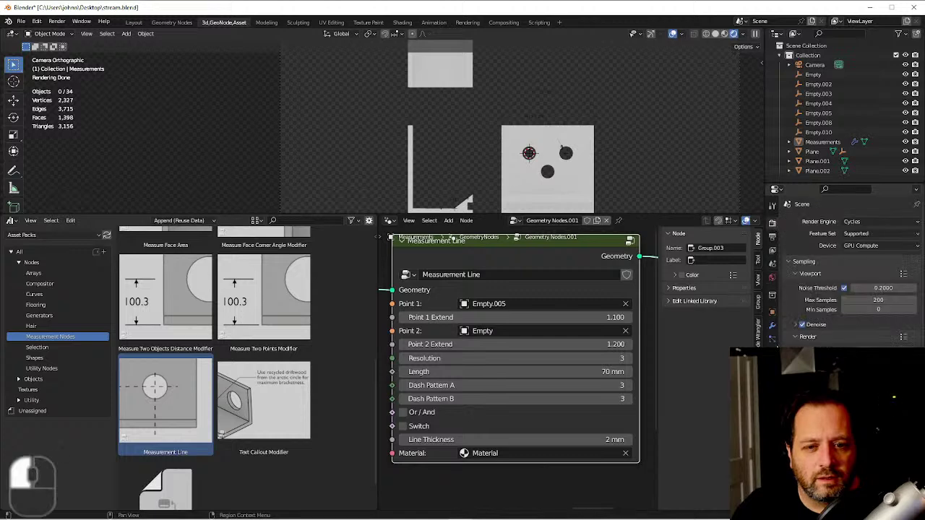
pyautogui.hotkey('ctrl', 's')
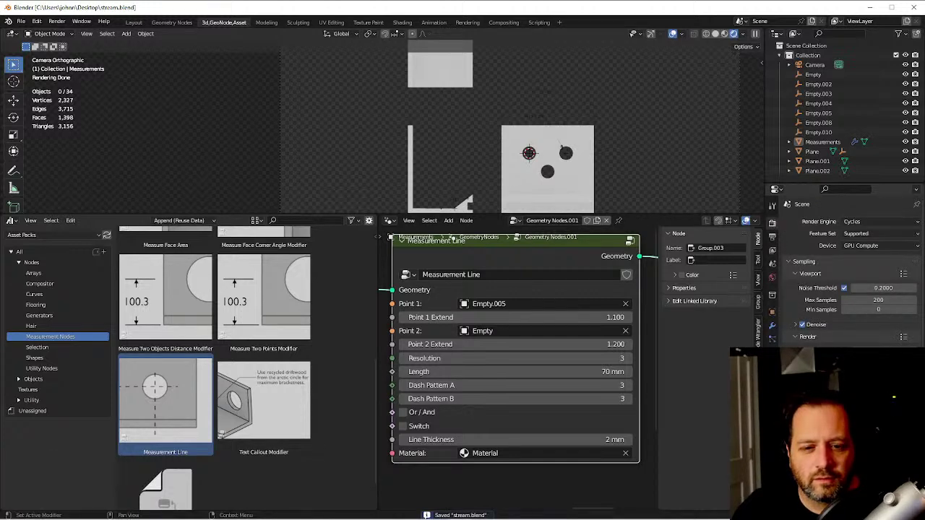
pyautogui.scroll(-4, 846, 275)
pyautogui.click(587, 129)
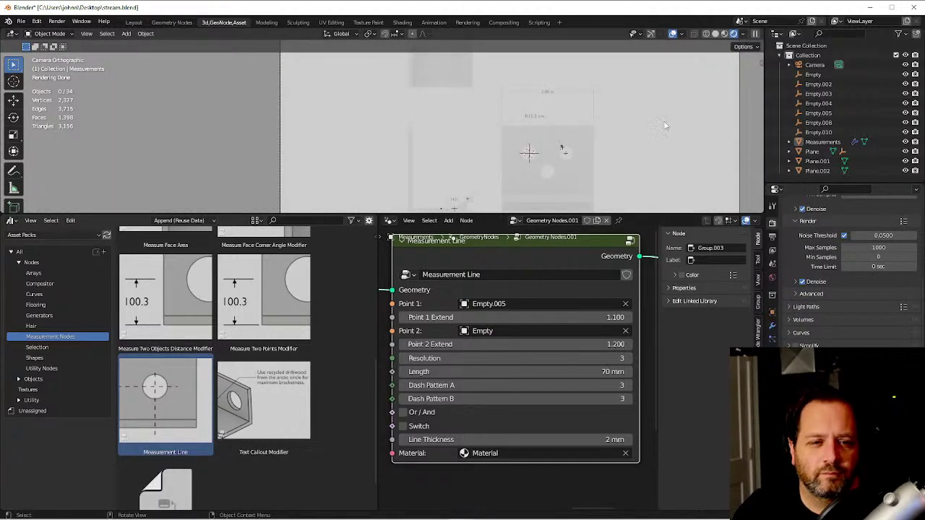
# Render the camera view, examine the dimensions and dashed centreline up close, and close the render.
pyautogui.press('F12')
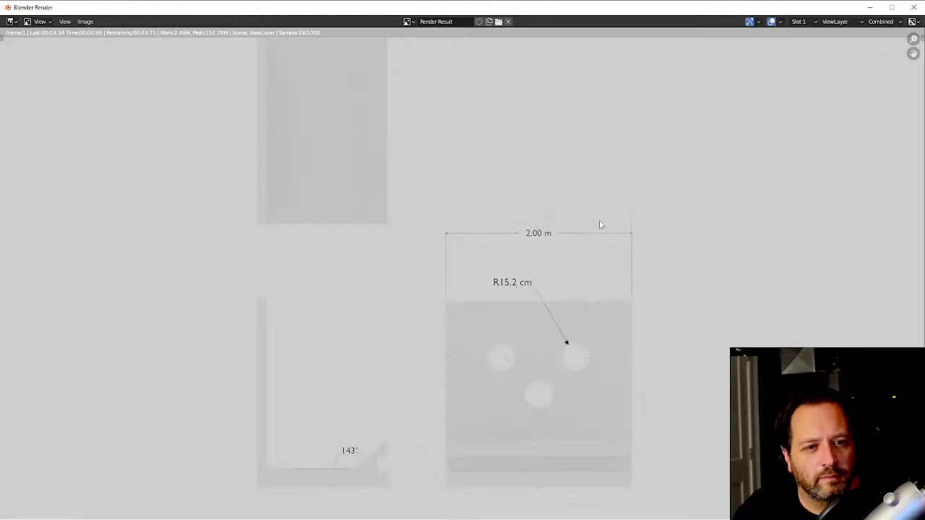
pyautogui.scroll(2, 527, 345)
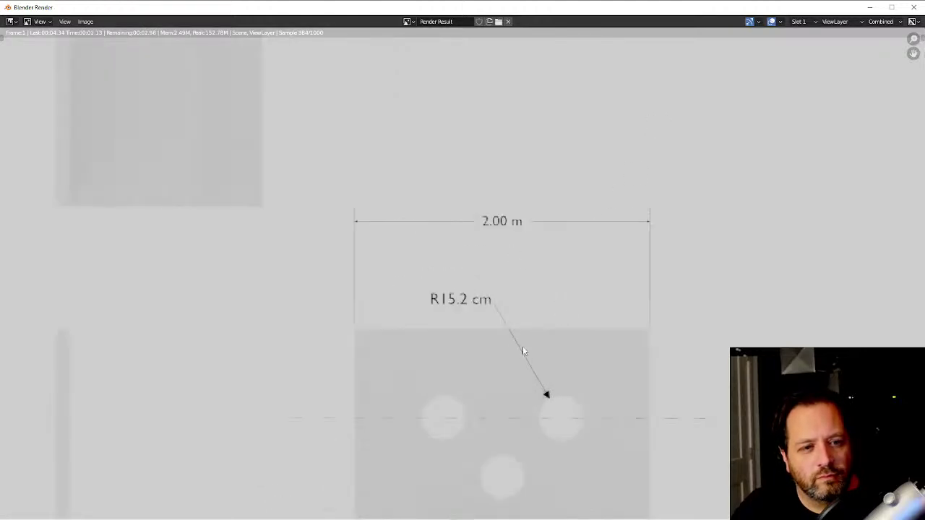
pyautogui.scroll(-3, 525, 345)
pyautogui.keyDown('shift'); pyautogui.moveTo(534, 378); pyautogui.dragTo(527, 349, button='middle'); pyautogui.keyUp('shift')
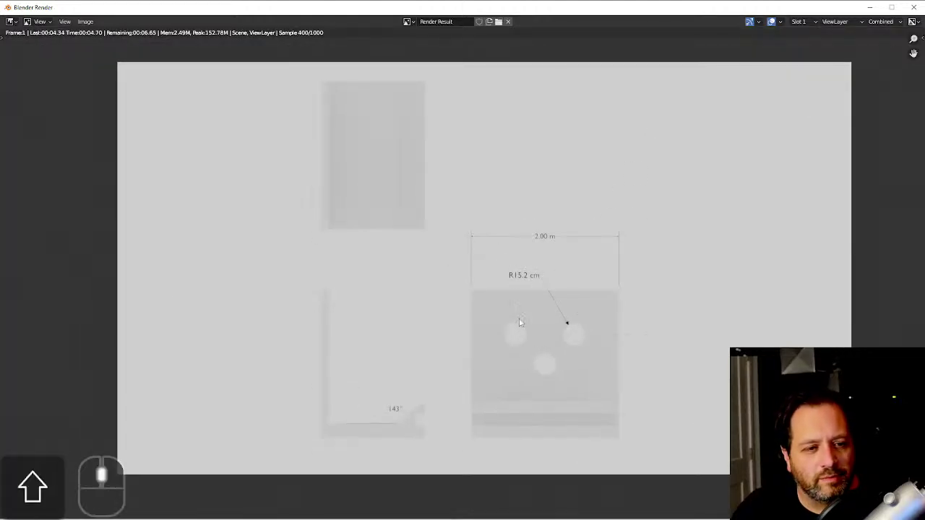
pyautogui.press('Escape')
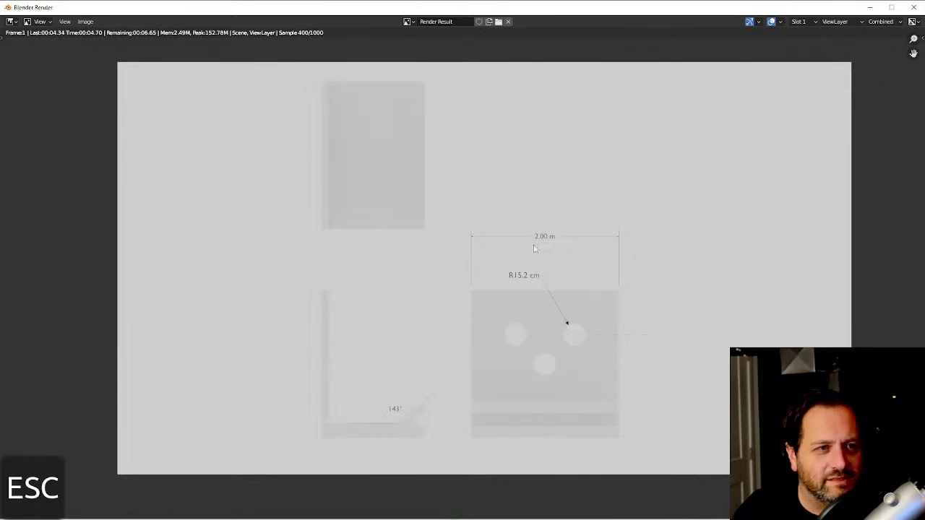
pyautogui.click(915, 8)
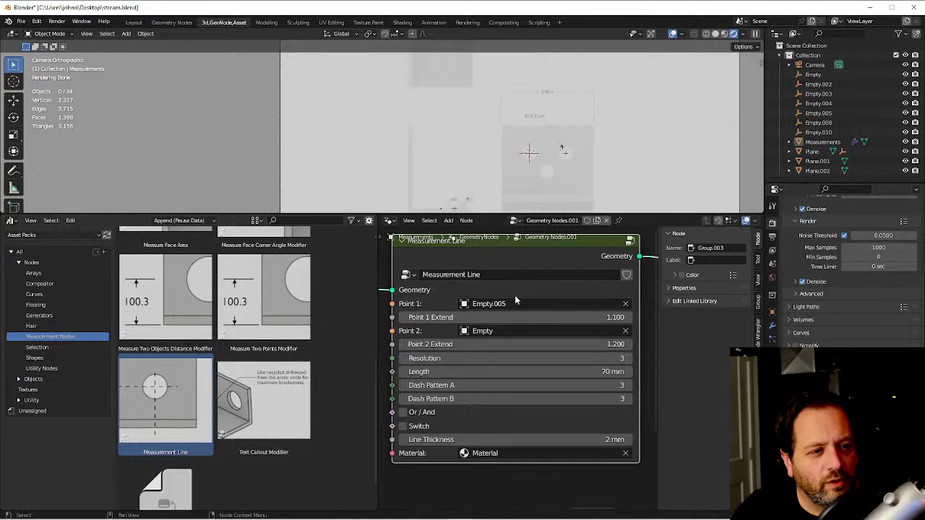
# Insert the Text Callout Modifier asset into the node tree between the Measurement Line and the Group Output.
pyautogui.scroll(-2, 309, 361)
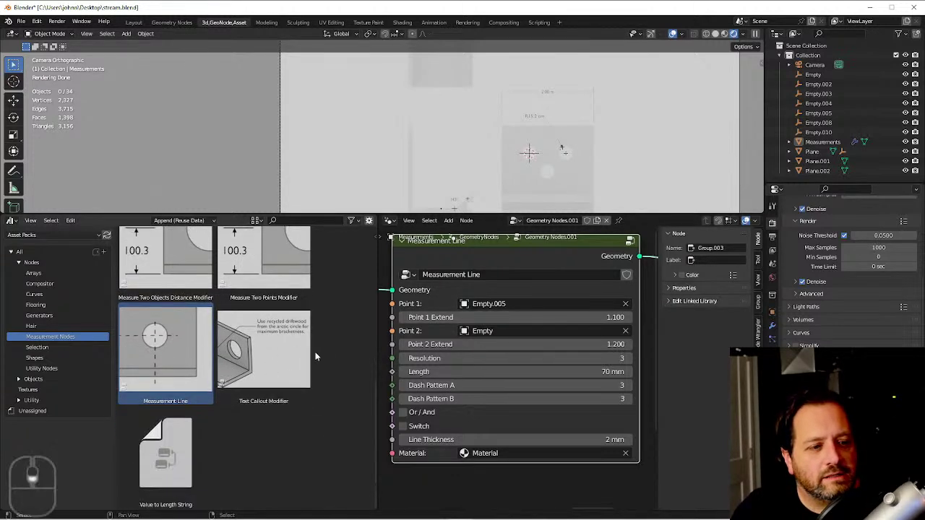
pyautogui.scroll(-2, 579, 318)
pyautogui.keyDown('shift'); pyautogui.moveTo(636, 275); pyautogui.dragTo(515, 355, button='middle'); pyautogui.keyUp('shift')
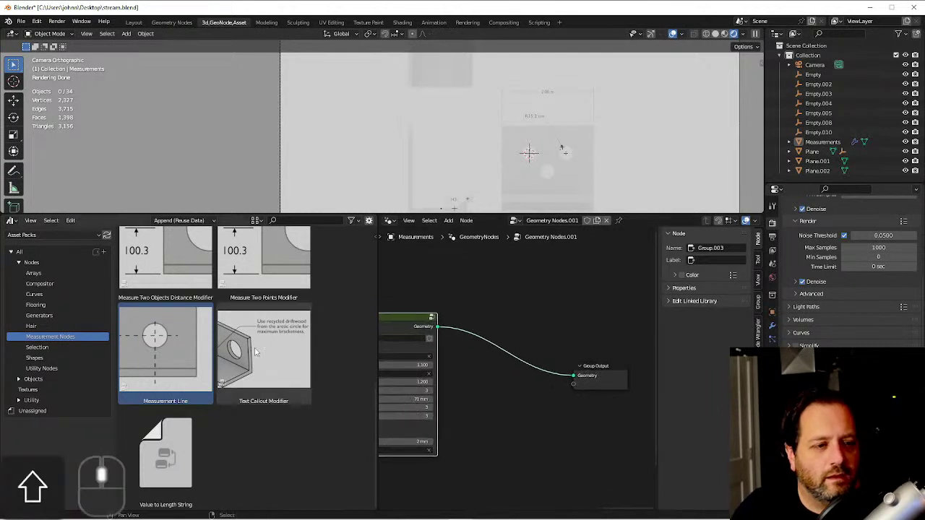
pyautogui.moveTo(262, 350); pyautogui.dragTo(555, 274)
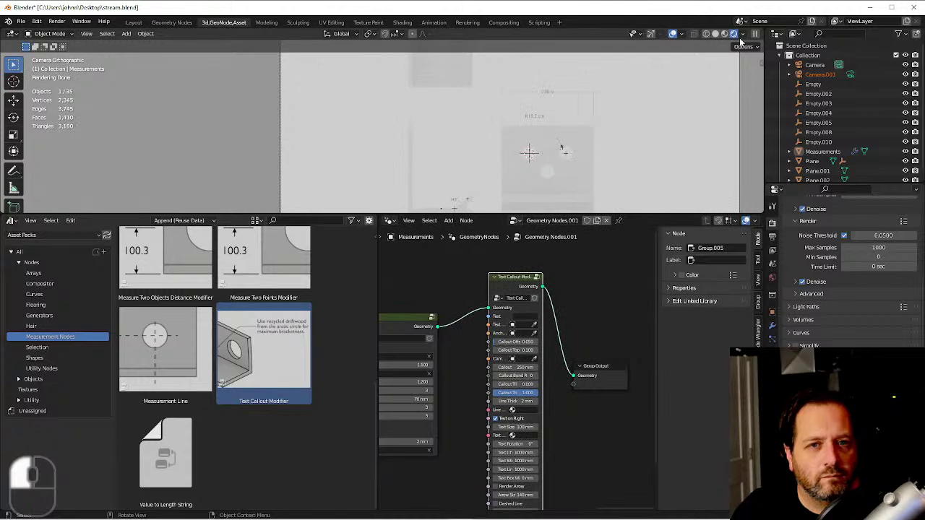
# Return the viewport to Solid shading and frame the bracket's front view with room beside it.
pyautogui.click(716, 34)
pyautogui.scroll(5, 684, 64)
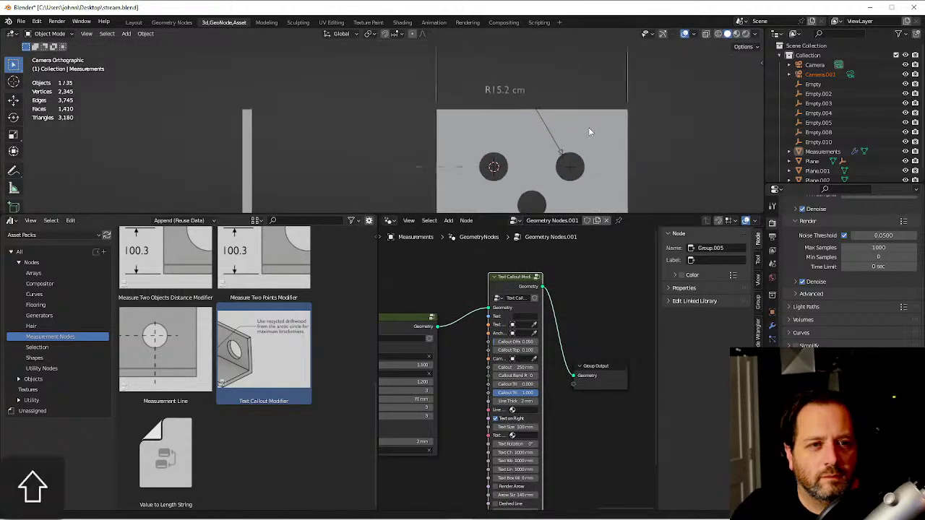
pyautogui.scroll(-3, 588, 138)
pyautogui.keyDown('shift'); pyautogui.moveTo(607, 167); pyautogui.dragTo(590, 166, button='middle'); pyautogui.keyUp('shift')
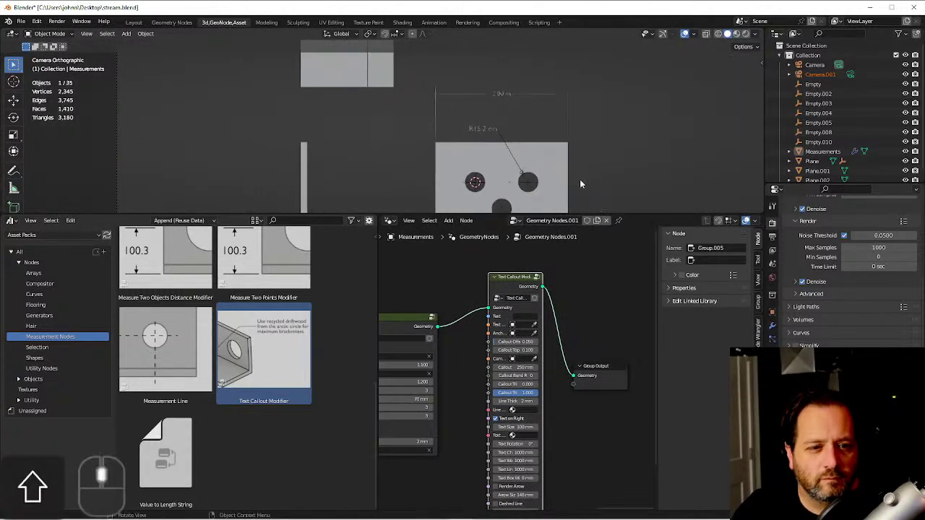
# Move the Group Output aside, widen the Text Callout Modifier node and set its Text to "Some Text".
pyautogui.moveTo(600, 367); pyautogui.dragTo(638, 338)
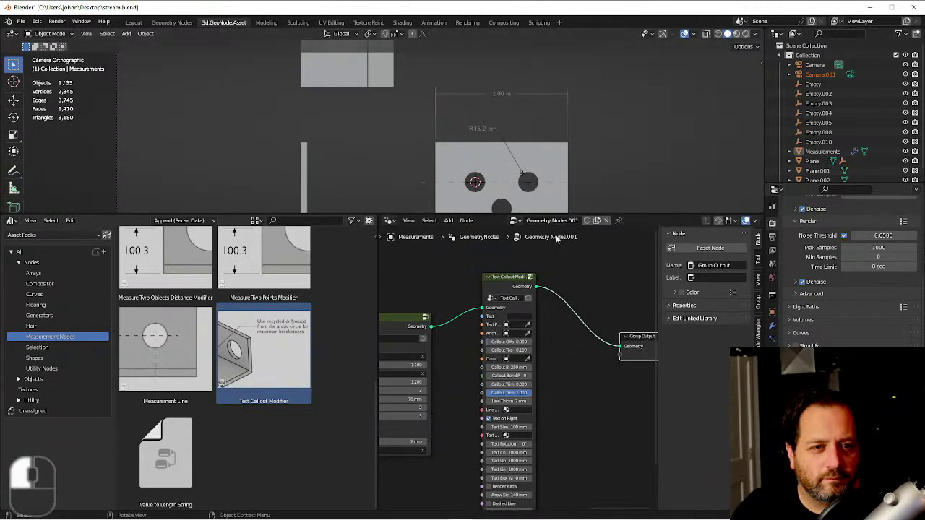
pyautogui.moveTo(538, 313); pyautogui.dragTo(587, 313)
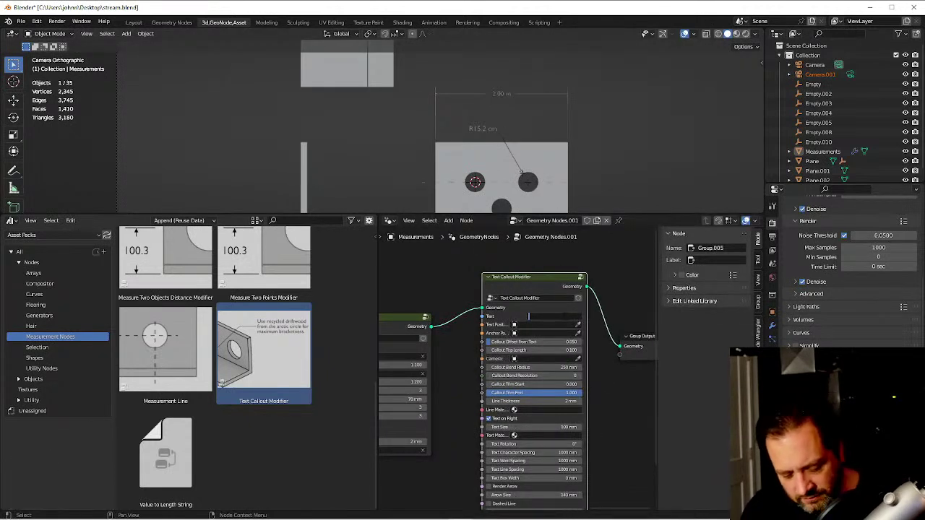
pyautogui.press('shift')
pyautogui.write('Some Text')
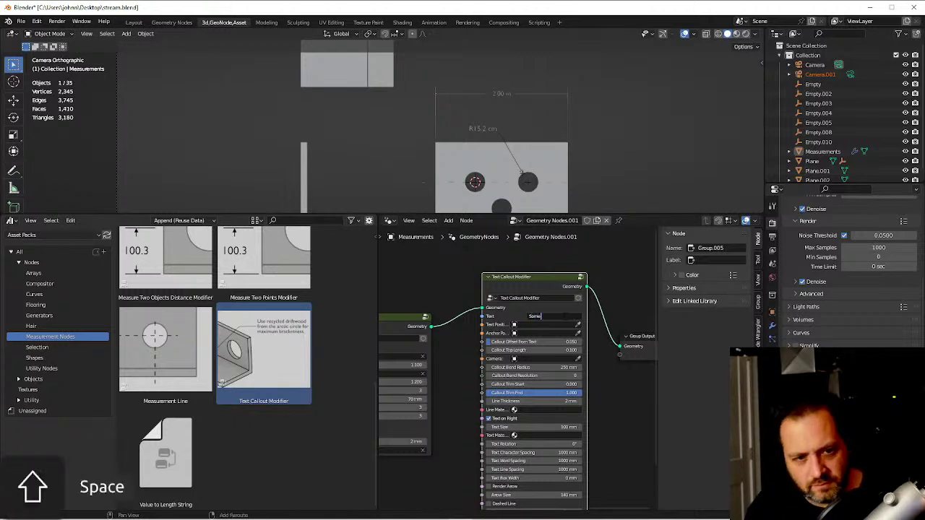
pyautogui.press('Return')
pyautogui.scroll(1, 564, 320)
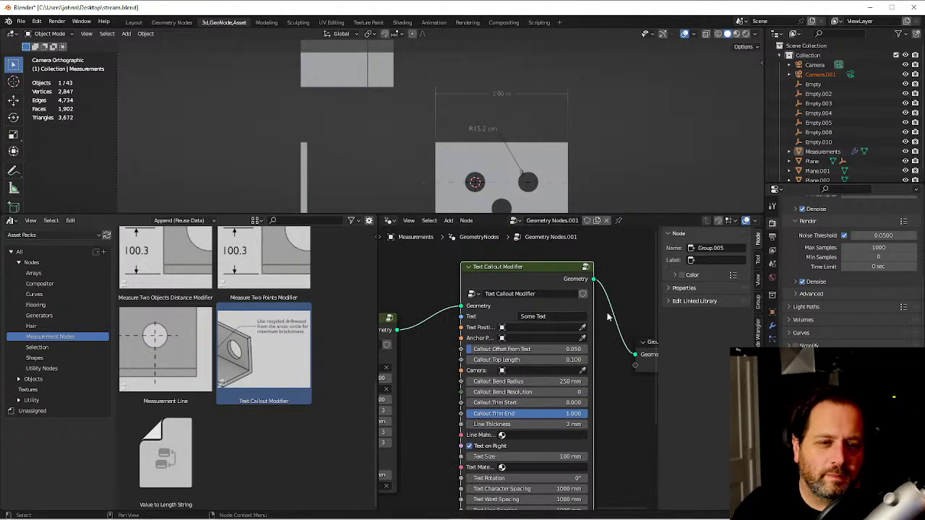
# Duplicate the empty at the upper-right hole and place the copy outside the plate, above and to its right.
pyautogui.click(525, 188)
pyautogui.hotkey('shift', 'd')
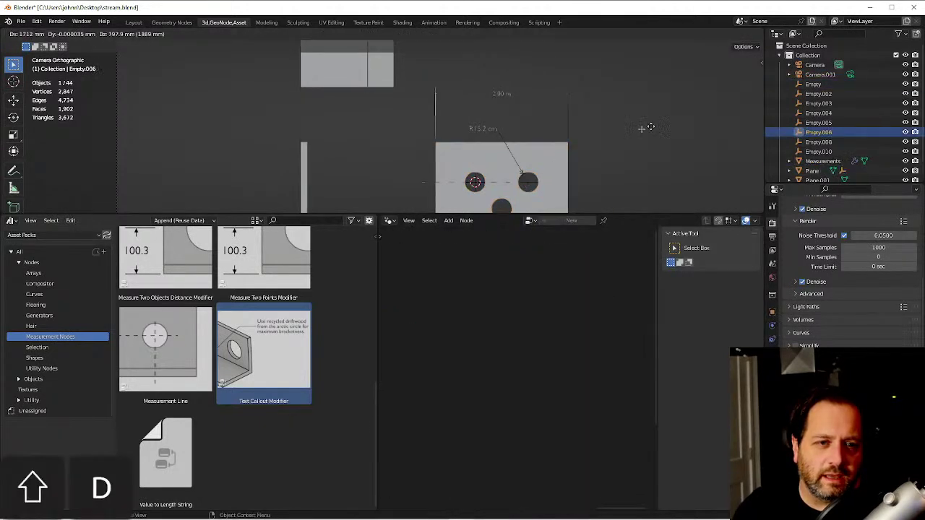
pyautogui.click(620, 121)
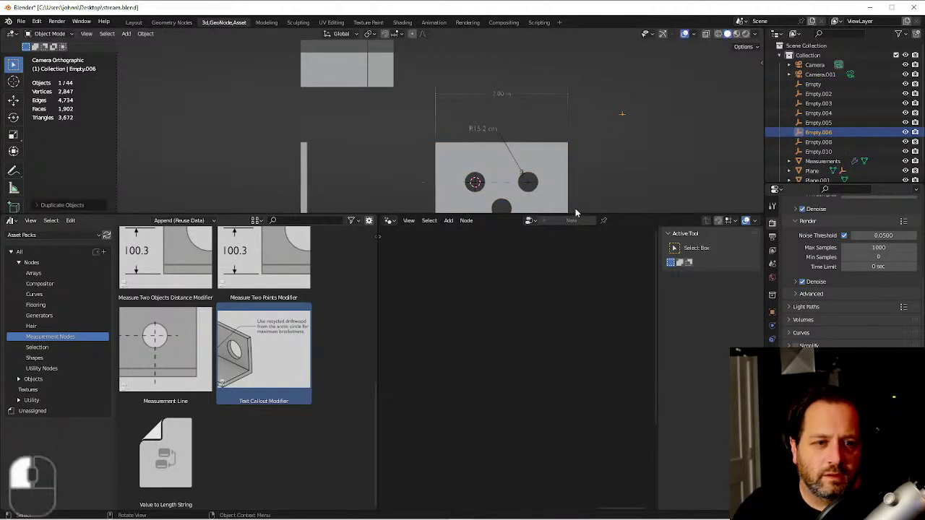
# In the Measurements object's Text Callout Modifier, assign Empty.006 as the text position and the empty at the upper-right hole as the anchor.
pyautogui.click(529, 92)
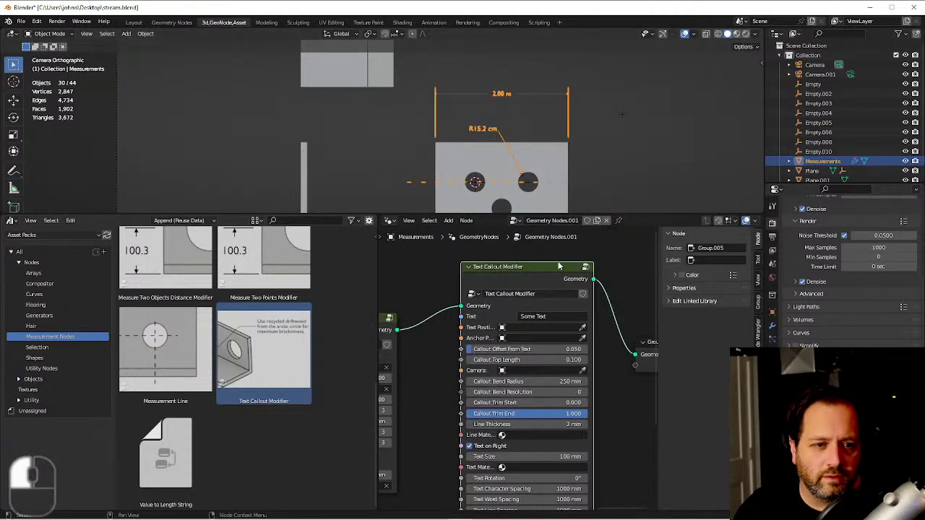
pyautogui.click(583, 328)
pyautogui.click(628, 137)
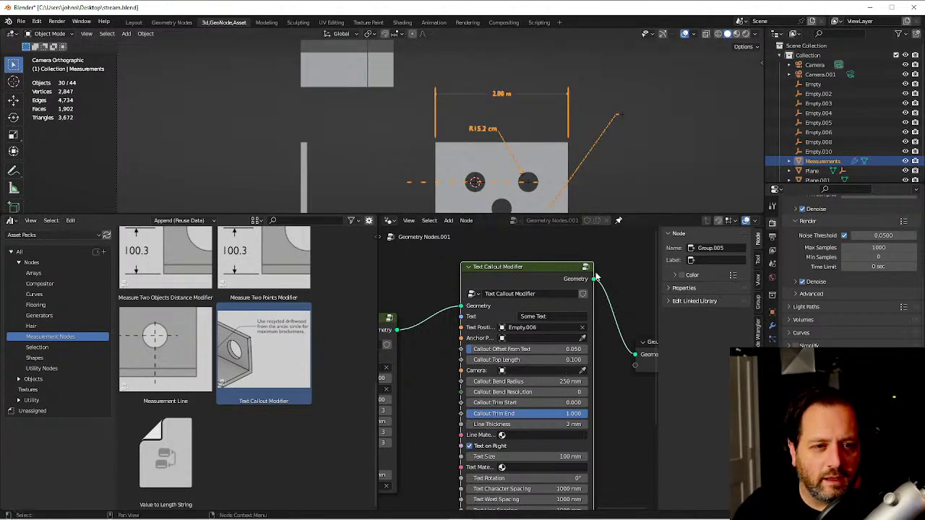
pyautogui.click(583, 338)
pyautogui.click(530, 175)
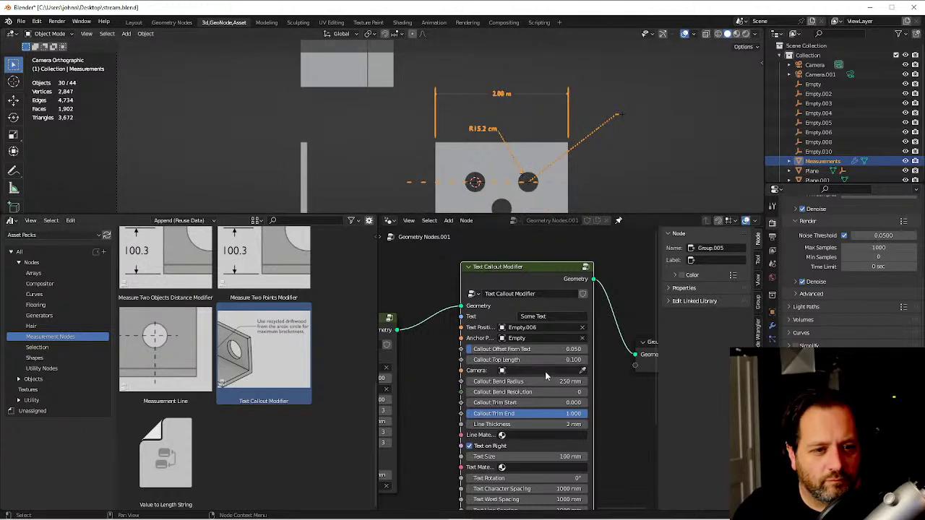
# Assign Camera as the callout's camera and Material as both its line material and text material.
pyautogui.click(545, 370)
pyautogui.click(537, 384)
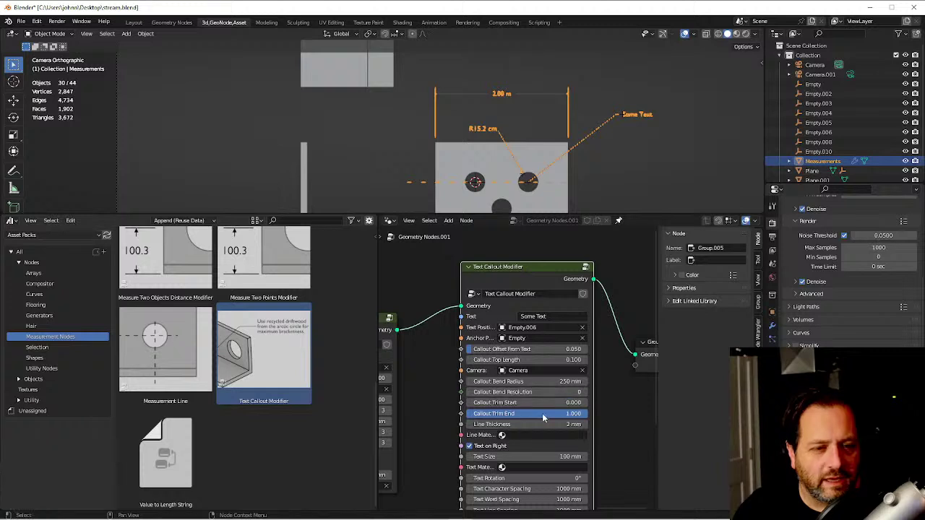
pyautogui.click(529, 436)
pyautogui.click(538, 333)
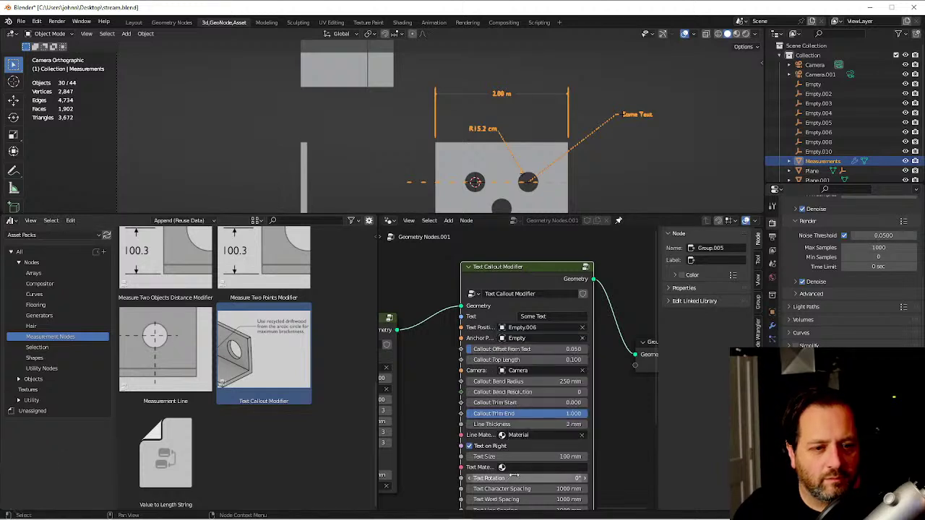
pyautogui.click(519, 467)
pyautogui.click(538, 365)
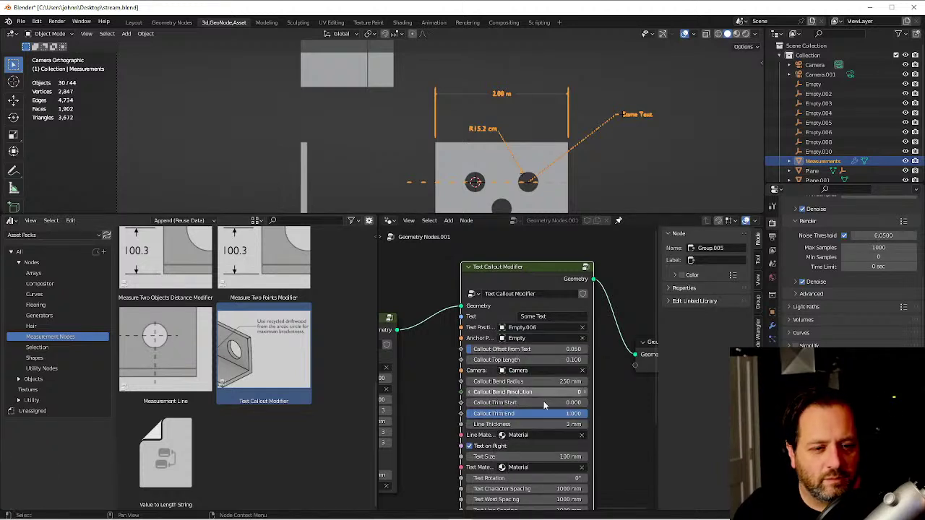
# Set the callout's line thickness to 8 mm, deselect the measurements and view the callout up close.
pyautogui.keyDown('shift'); pyautogui.scroll(-1, 550, 411); pyautogui.keyUp('shift')
pyautogui.keyDown('shift'); pyautogui.scroll(-2, 551, 411); pyautogui.keyUp('shift')
pyautogui.click(550, 375)
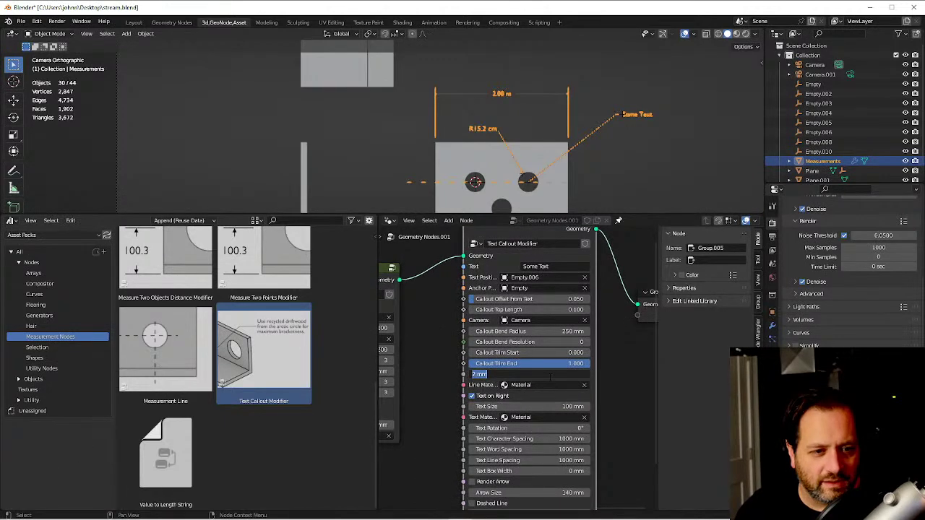
pyautogui.write('8')
pyautogui.press('Return')
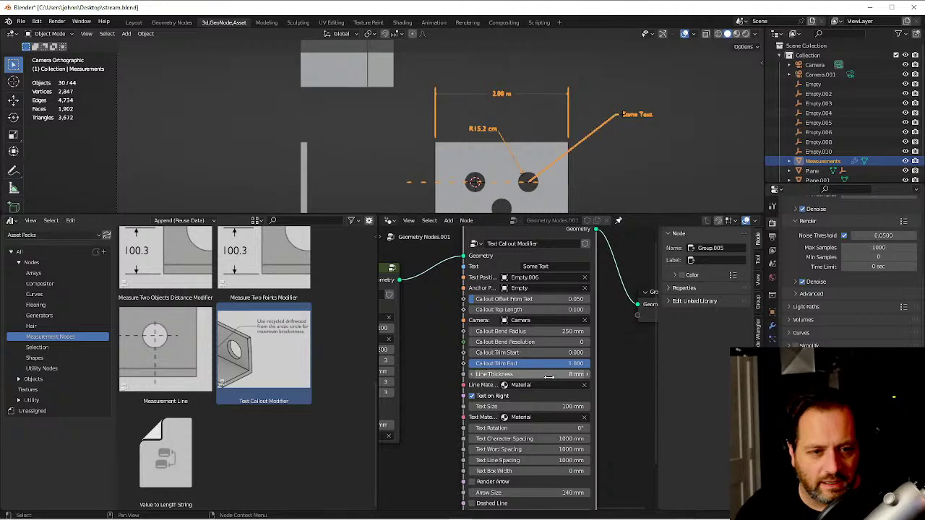
pyautogui.click(633, 128)
pyautogui.scroll(5, 632, 118)
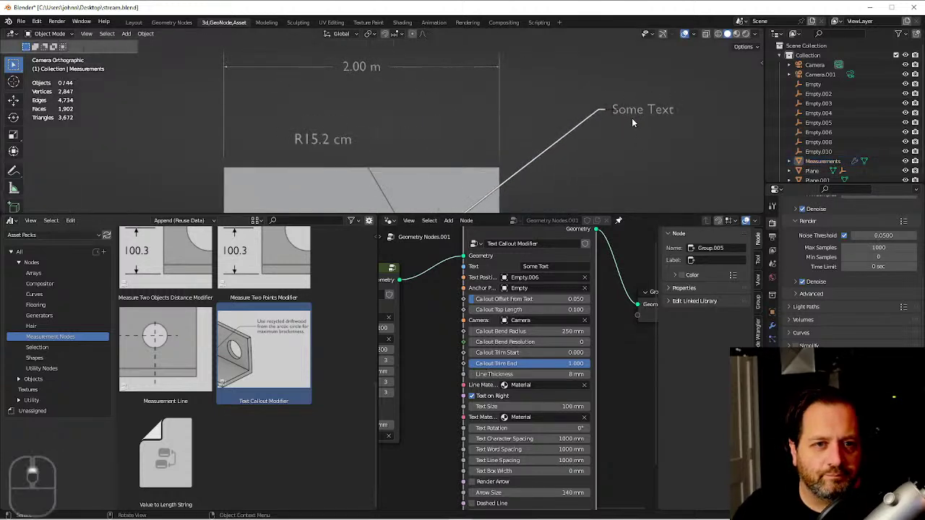
pyautogui.keyDown('shift'); pyautogui.scroll(-2, 633, 130); pyautogui.keyUp('shift')
pyautogui.keyDown('shift'); pyautogui.moveTo(635, 144); pyautogui.dragTo(611, 121, button='middle'); pyautogui.keyUp('shift')
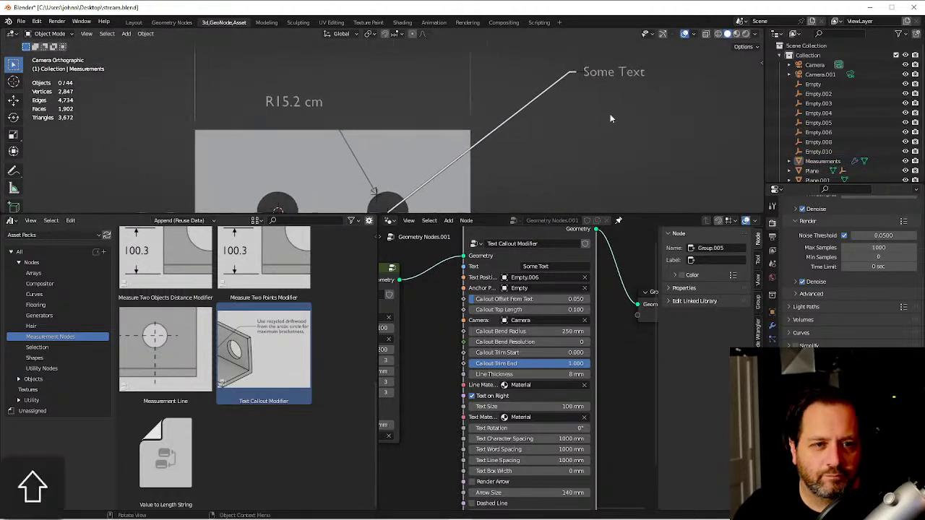
# Move the callout's text position empty down and closer to the plate with the holes.
pyautogui.click(593, 73)
pyautogui.press('g')
pyautogui.click(523, 172)
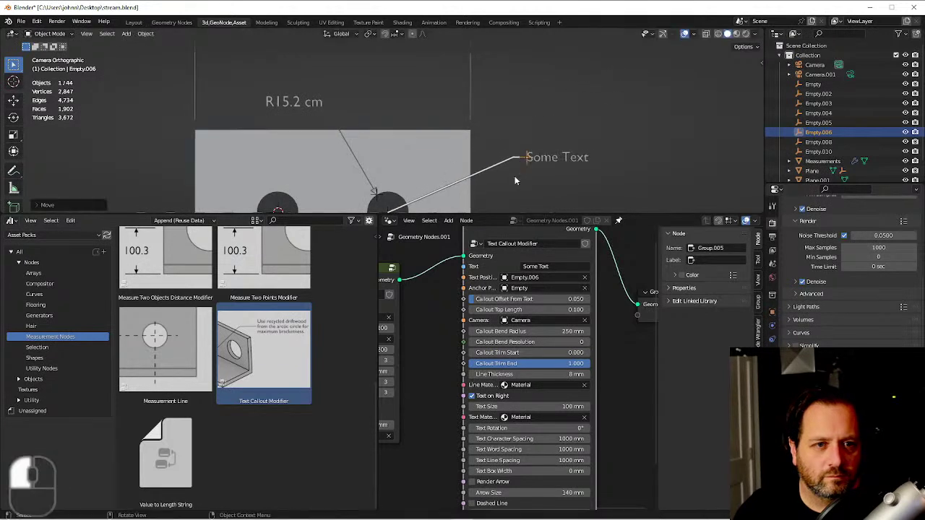
pyautogui.keyDown('shift'); pyautogui.moveTo(522, 172); pyautogui.dragTo(546, 145, button='middle'); pyautogui.keyUp('shift')
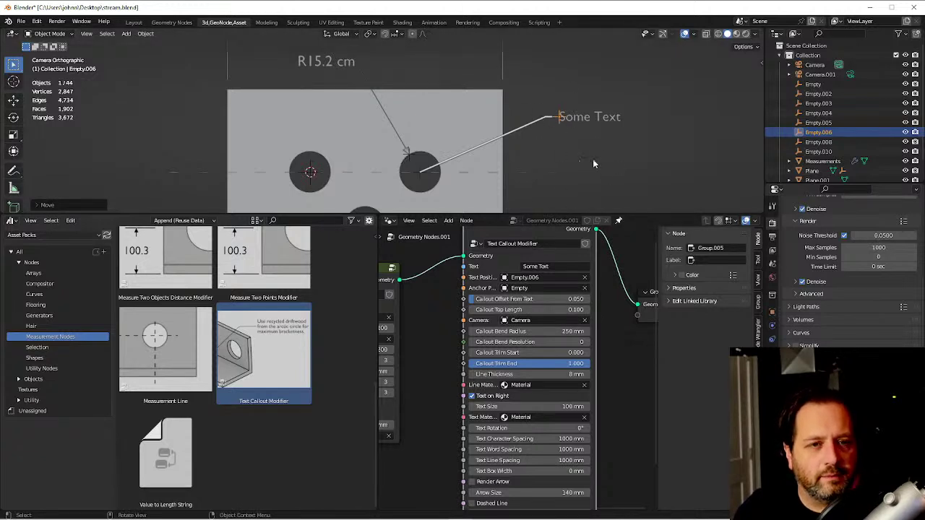
# Set Callout Offset From Text to 0.039 and Callout Top Length to 0.460, and shift the callout text farther from the plate.
pyautogui.moveTo(533, 331); pyautogui.dragTo(515, 310)
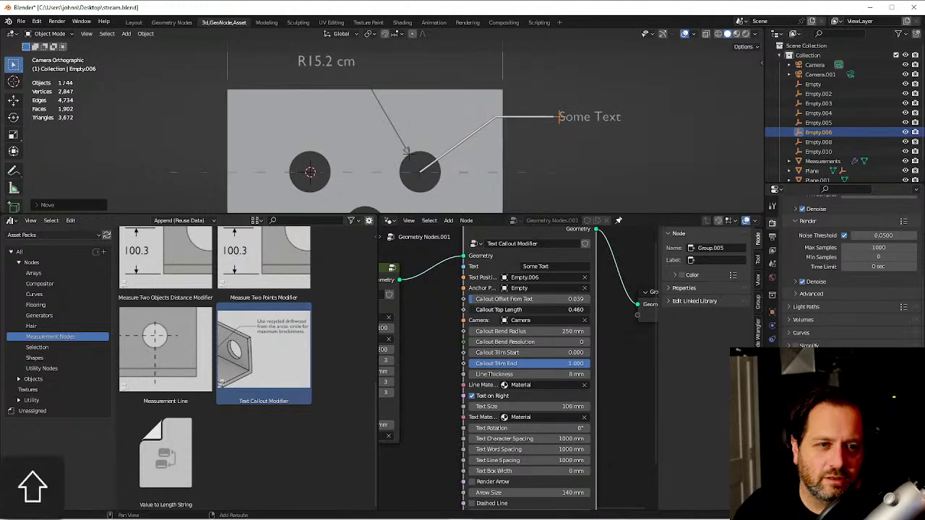
pyautogui.moveTo(561, 118); pyautogui.dragTo(600, 116)
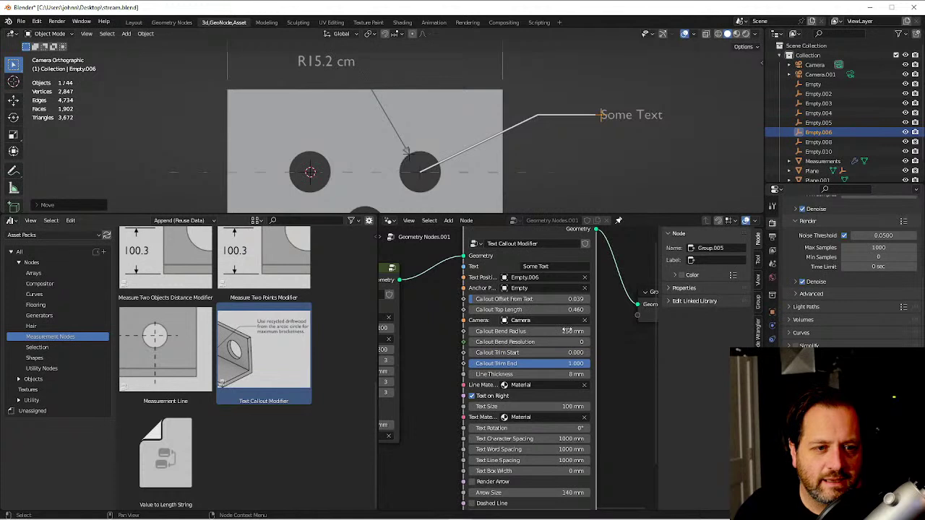
# Round the callout line's corner with a bend radius of 470 mm and a bend resolution of 19.
pyautogui.moveTo(568, 337); pyautogui.dragTo(600, 337)
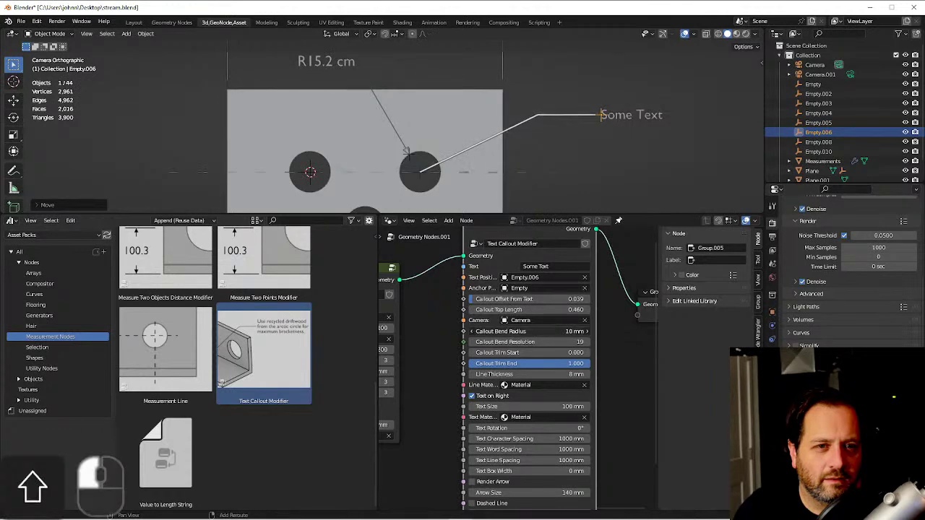
pyautogui.scroll(3, 549, 118)
pyautogui.scroll(2, 549, 115)
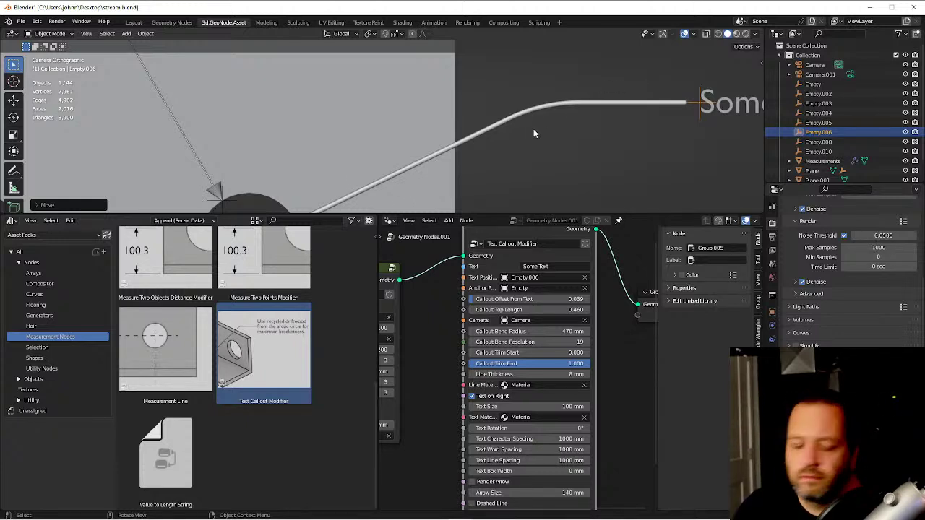
pyautogui.scroll(-1, 520, 138)
pyautogui.scroll(-1, 520, 137)
pyautogui.scroll(2, 520, 138)
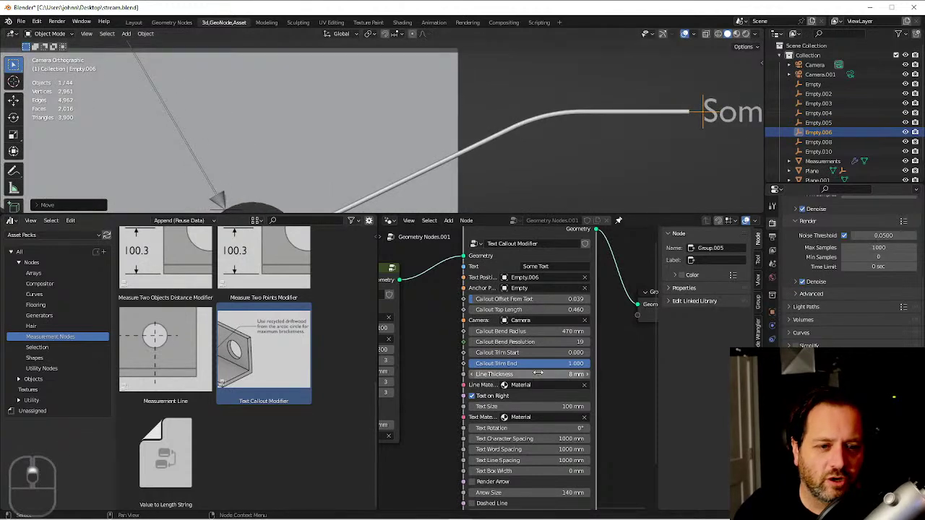
# Set the Callout Bend Radius to 110 mm and the Callout Bend Resolution to 4.
pyautogui.moveTo(551, 344)
pyautogui.keyDown('shift'); pyautogui.mouseDown()
pyautogui.moveTo(521, 344)
pyautogui.moveTo(600, 332)
pyautogui.moveTo(566, 333)
pyautogui.moveTo(577, 341)
pyautogui.moveTo(528, 331)
pyautogui.moveTo(563, 331)
pyautogui.mouseUp(); pyautogui.keyUp('shift')
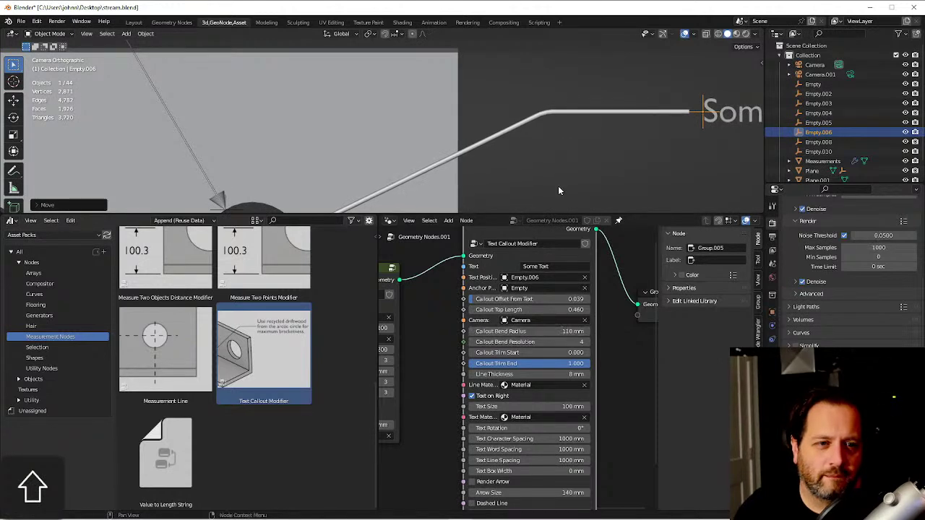
pyautogui.scroll(-2, 566, 145)
pyautogui.keyDown('shift'); pyautogui.moveTo(547, 184); pyautogui.dragTo(542, 131, button='middle'); pyautogui.keyUp('shift')
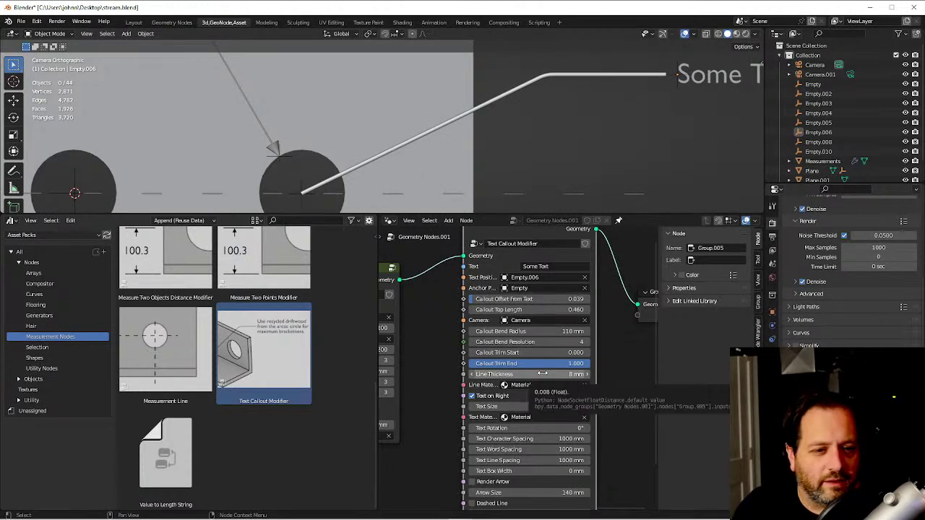
# Try shortening the callout line with Callout Trim Start and Callout Trim End, restoring them to 0.000 and 1.000.
pyautogui.scroll(-1, 527, 355)
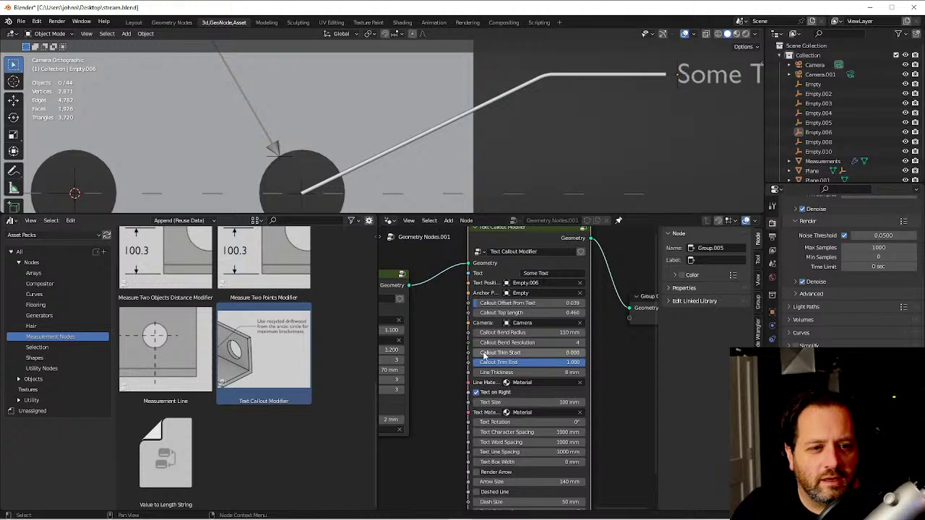
pyautogui.moveTo(484, 355)
pyautogui.mouseDown()
pyautogui.moveTo(579, 355)
pyautogui.moveTo(471, 356)
pyautogui.mouseUp()
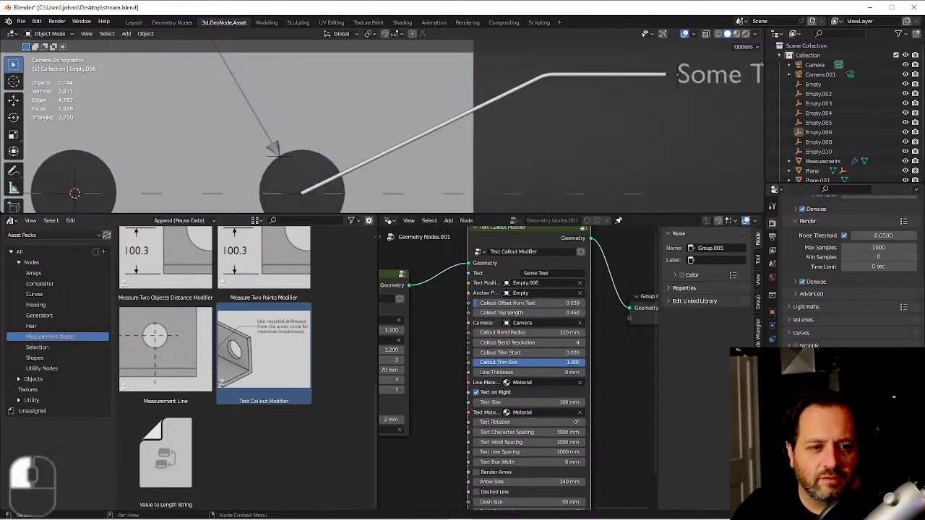
pyautogui.press('Escape')
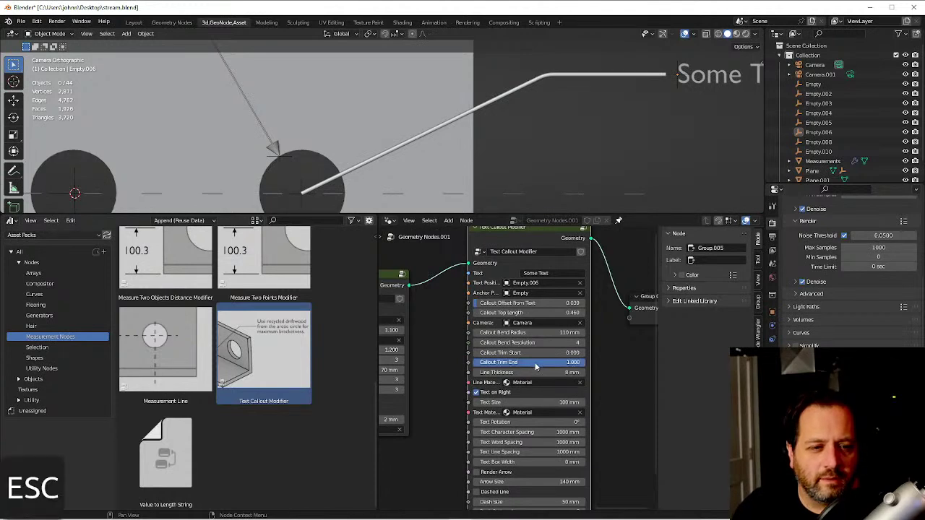
pyautogui.moveTo(584, 362)
pyautogui.mouseDown()
pyautogui.moveTo(474, 362)
pyautogui.moveTo(587, 368)
pyautogui.mouseUp()
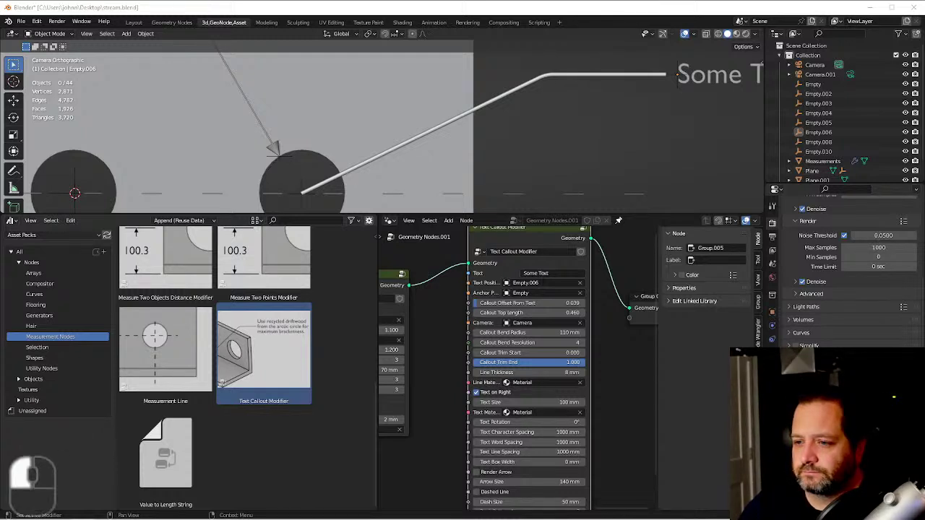
# Switch to the browser, watch the Measurement Nodes Plus Tracking Idea Demo video from the start in theater view, and return to Blender.
pyautogui.hotkey('alt', 'Tab')
pyautogui.moveTo(644, 106); pyautogui.dragTo(407, 80)
pyautogui.doubleClick(406, 80)
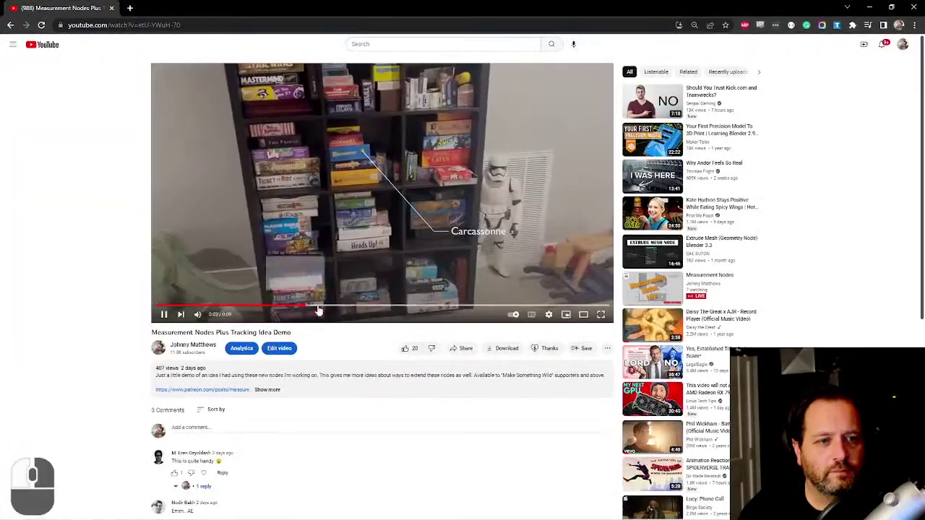
pyautogui.click(584, 314)
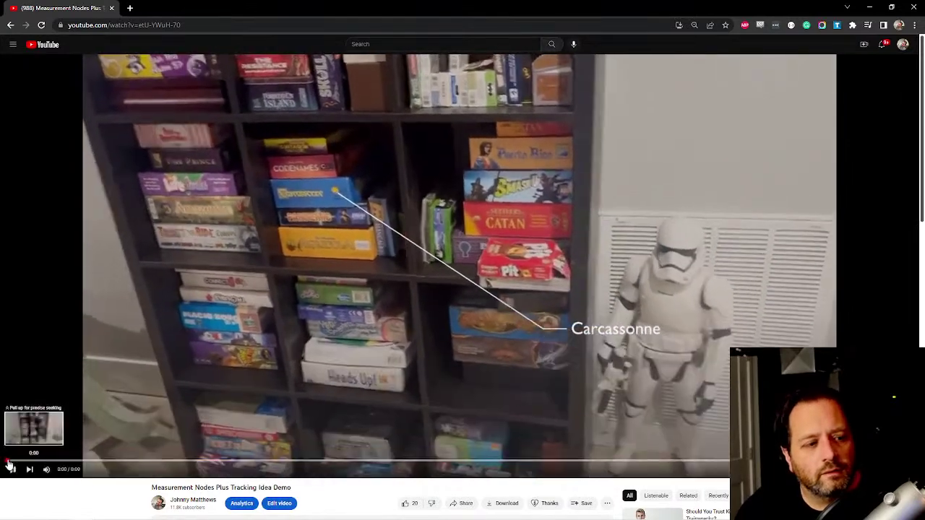
pyautogui.click(21, 461)
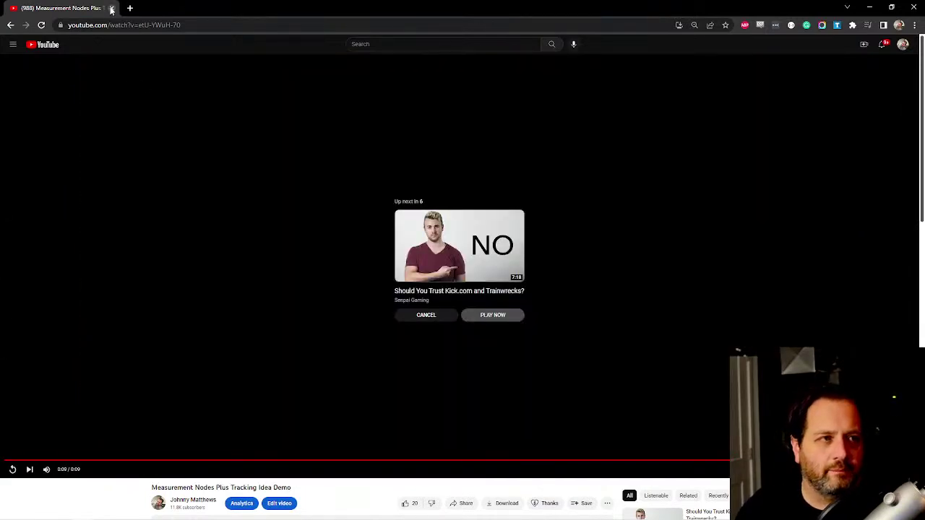
pyautogui.hotkey('alt', 'Tab')
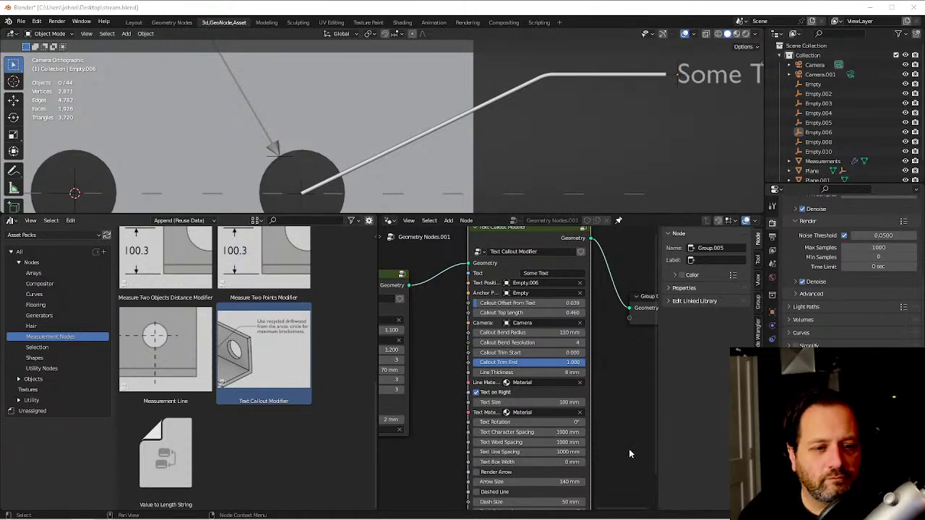
# Turn off Text on Right for the callout and move its text position empty to the left side of the plate.
pyautogui.moveTo(610, 442); pyautogui.dragTo(600, 399, button='middle')
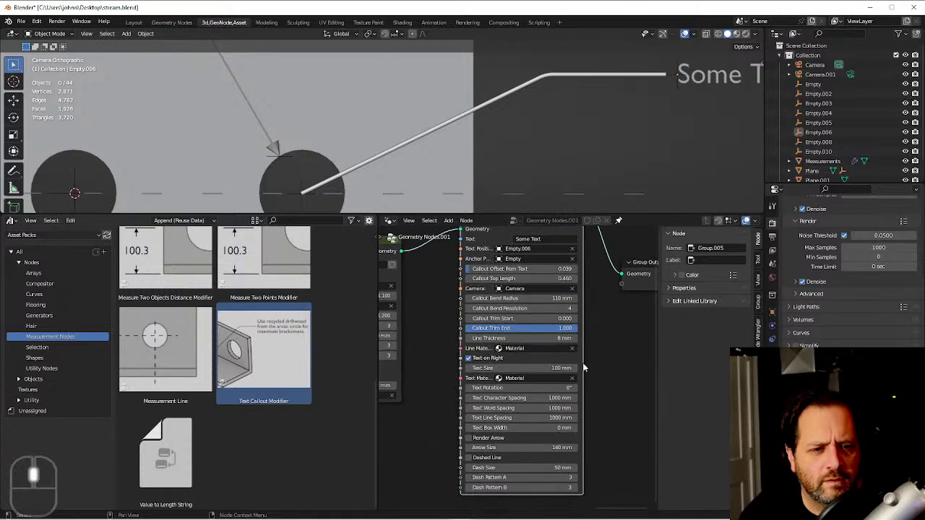
pyautogui.click(469, 359)
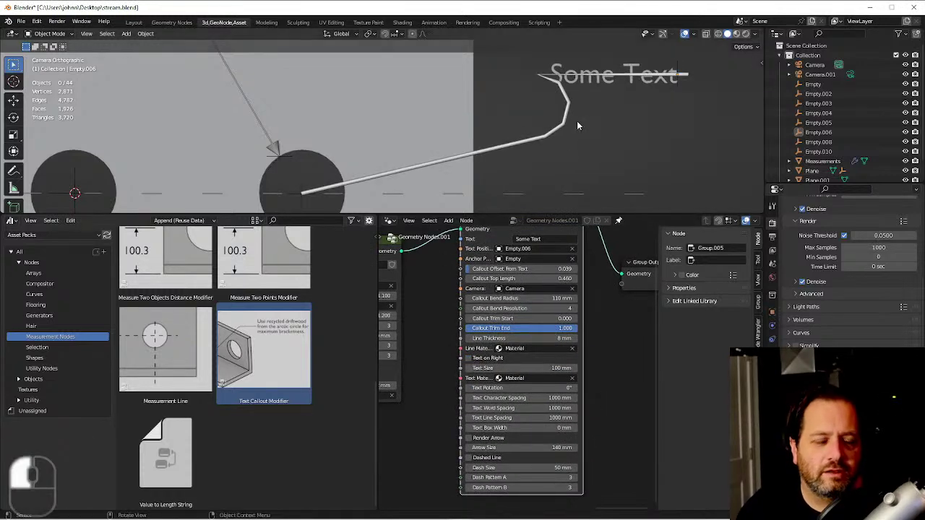
pyautogui.keyDown('shift'); pyautogui.moveTo(613, 94); pyautogui.dragTo(650, 126, button='middle'); pyautogui.keyUp('shift')
pyautogui.scroll(-4, 650, 127)
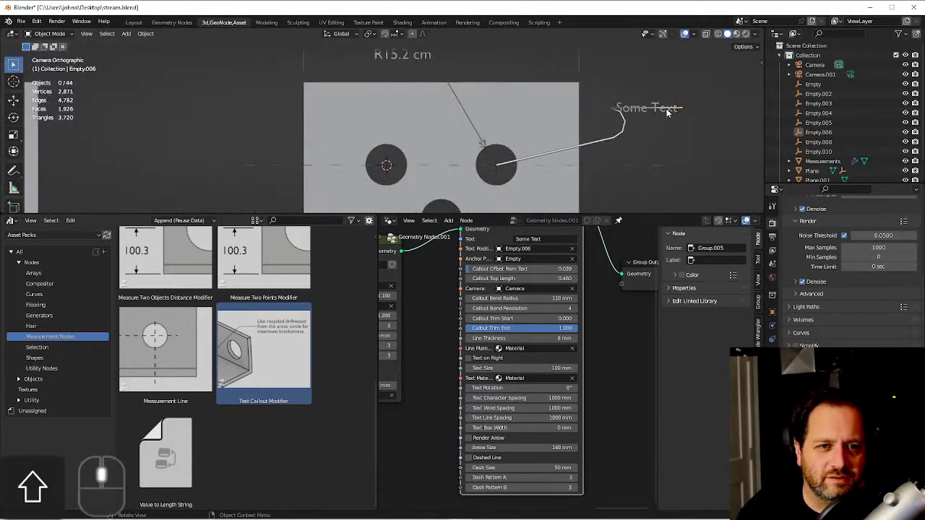
pyautogui.click(678, 113)
pyautogui.press('g')
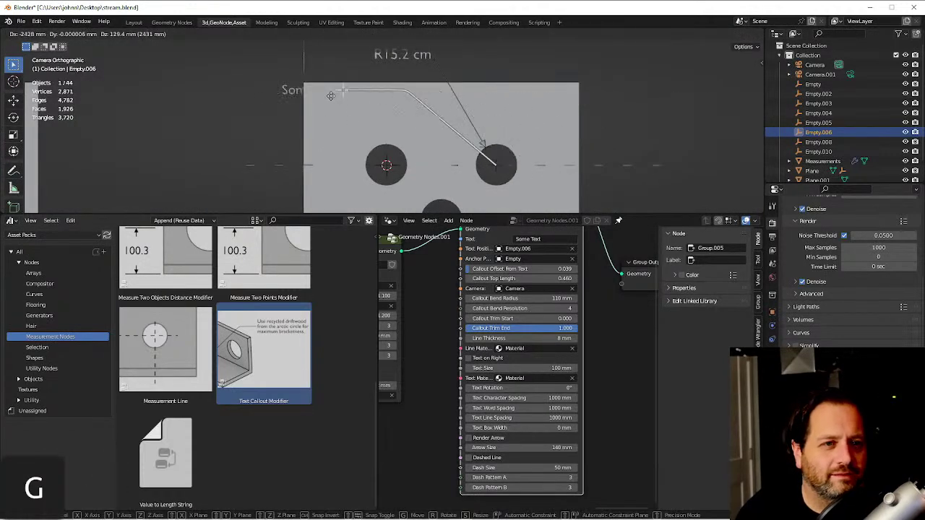
pyautogui.click(216, 150)
pyautogui.click(215, 151)
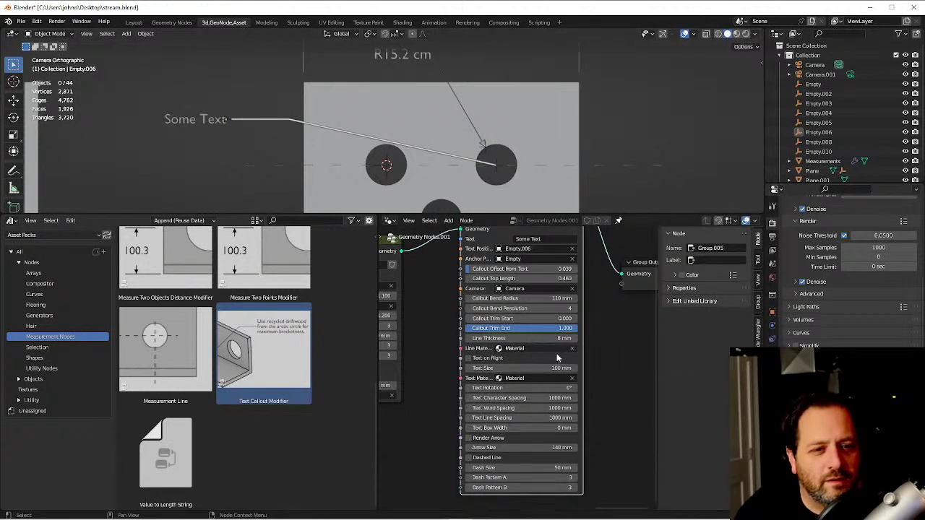
# Try a Text Rotation of -21.6° on the callout text and undo it.
pyautogui.click(552, 387)
pyautogui.moveTo(552, 387)
pyautogui.mouseDown()
pyautogui.moveTo(509, 387)
pyautogui.moveTo(538, 388)
pyautogui.mouseUp()
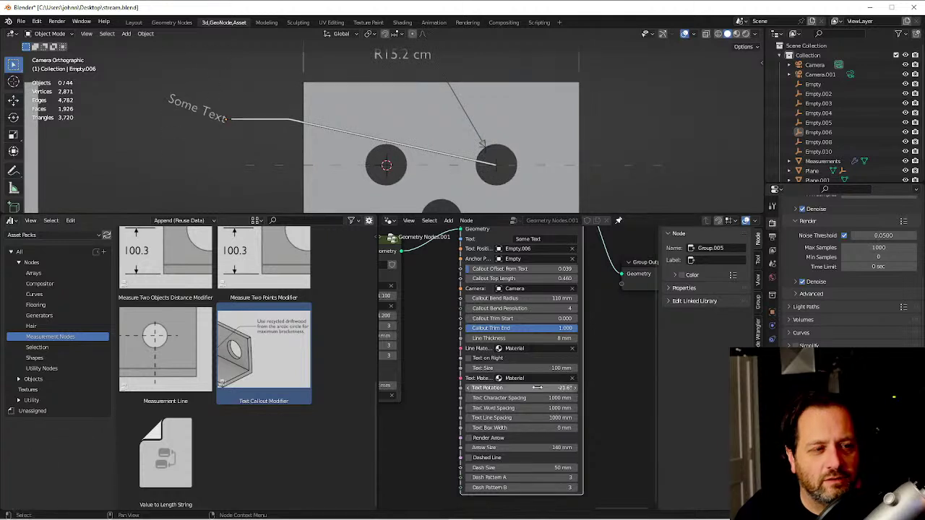
pyautogui.hotkey('ctrl', 'z')
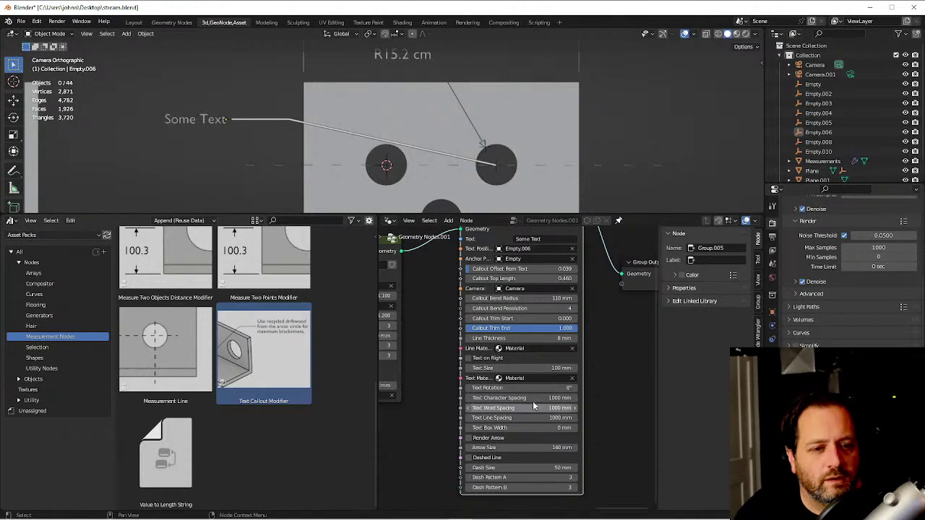
# Set text character spacing to 950 mm, word spacing to 860 mm and line spacing to 700 mm, and replace the callout text with pasted Lorem ipsum.
pyautogui.moveTo(535, 399); pyautogui.dragTo(530, 420)
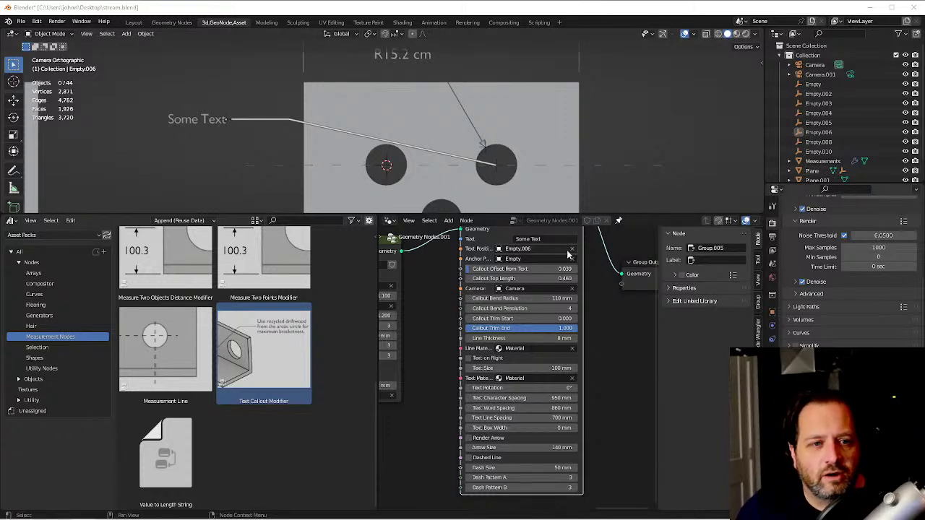
pyautogui.click(528, 239)
pyautogui.hotkey('ctrl', 'v')
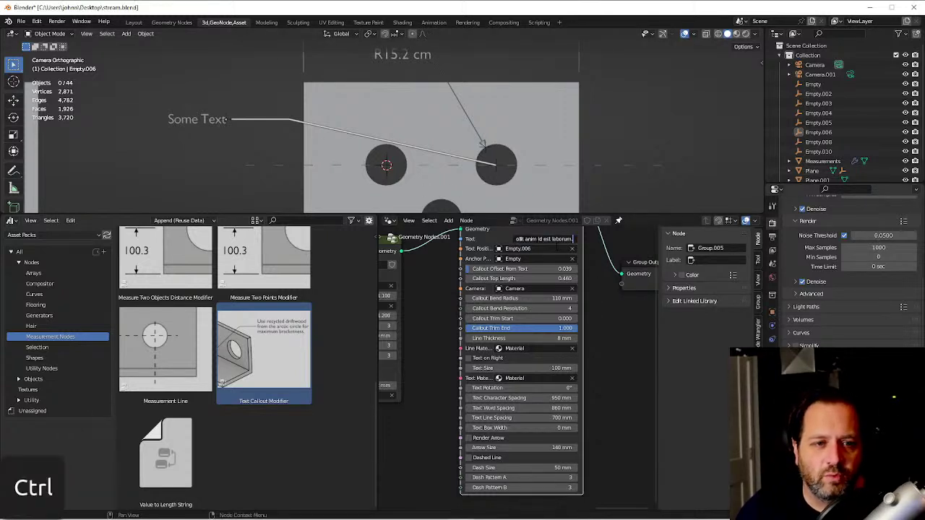
pyautogui.click(518, 248)
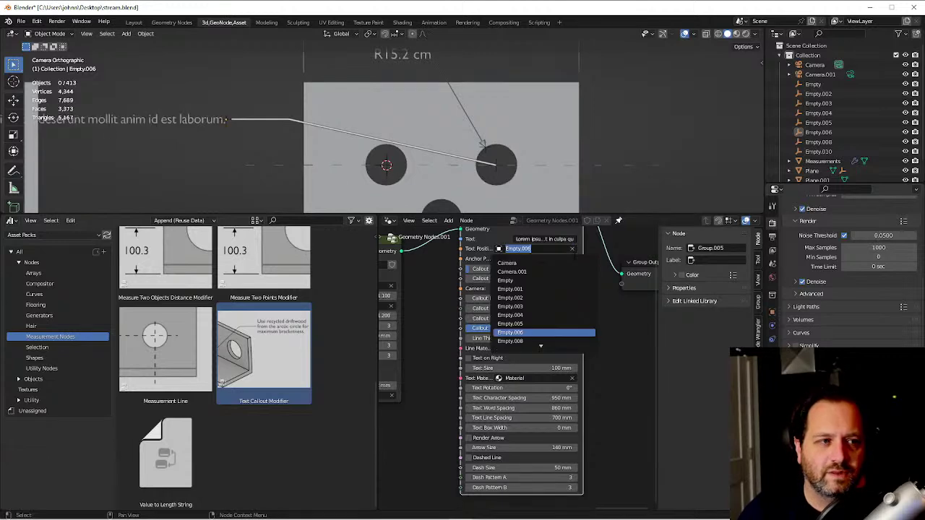
# Wrap the long callout text by setting the Text Box Width to 1250 mm.
pyautogui.moveTo(217, 156); pyautogui.dragTo(466, 144, button='middle')
pyautogui.press('KP_0')
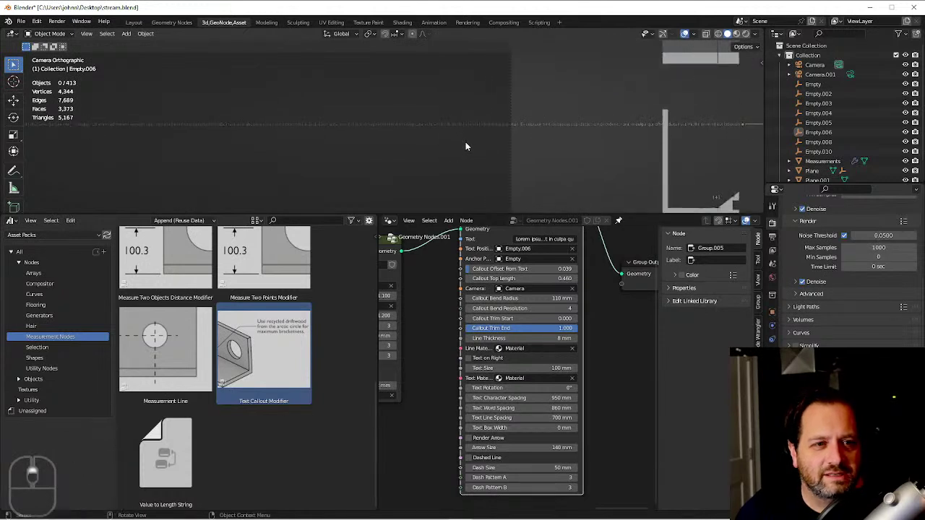
pyautogui.hotkey('shift', 'Tab')
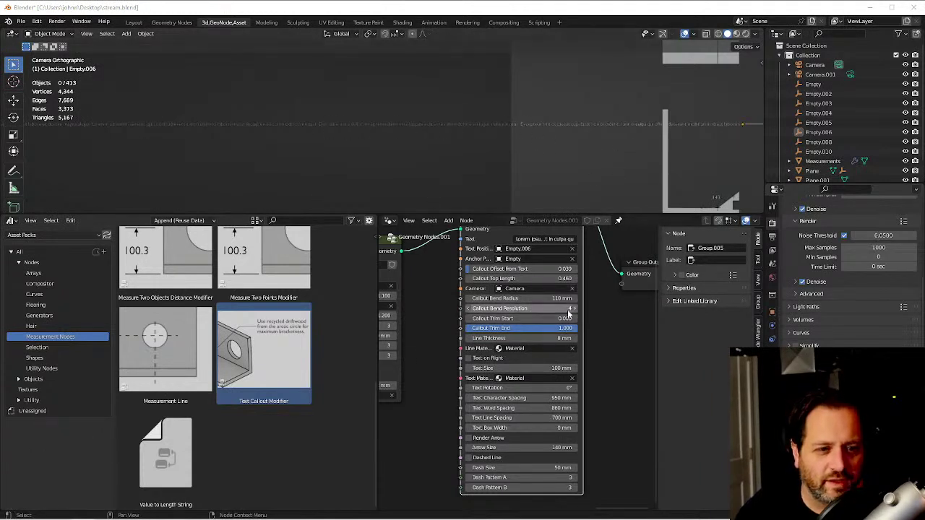
pyautogui.keyDown('shift'); pyautogui.moveTo(675, 170); pyautogui.dragTo(469, 169, button='middle'); pyautogui.keyUp('shift')
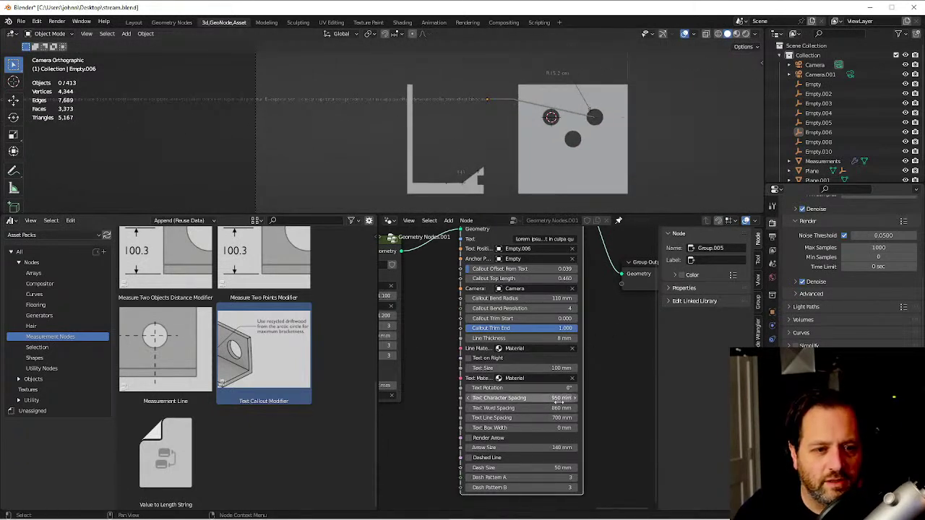
pyautogui.moveTo(519, 428); pyautogui.dragTo(577, 428)
pyautogui.scroll(4, 558, 154)
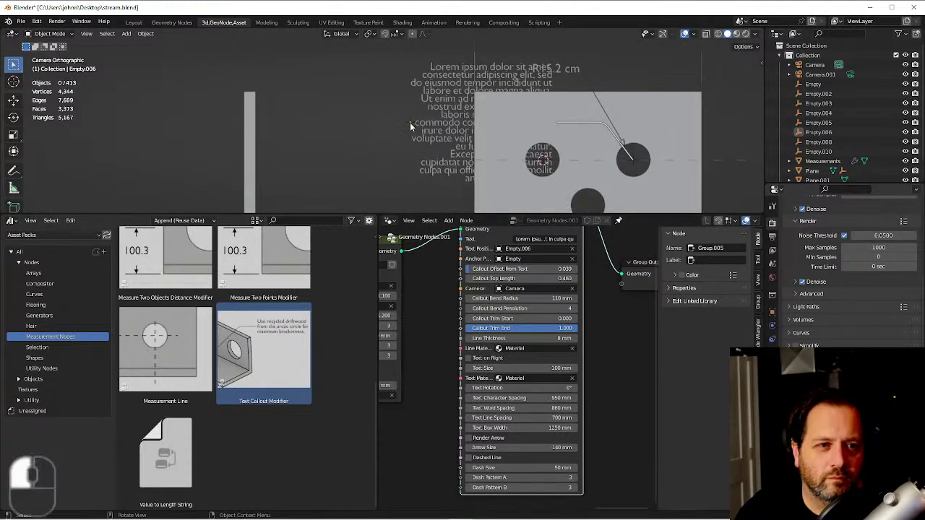
# Move the text position empty left so the paragraph clears the plate, and set Text Line Spacing to 970 mm.
pyautogui.click(410, 127)
pyautogui.moveTo(429, 126); pyautogui.dragTo(298, 126)
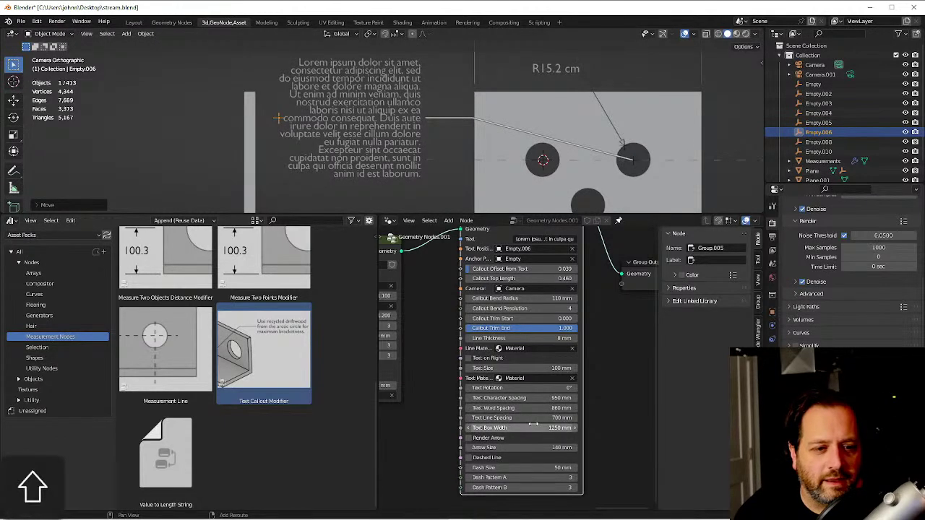
pyautogui.moveTo(530, 420); pyautogui.dragTo(593, 420)
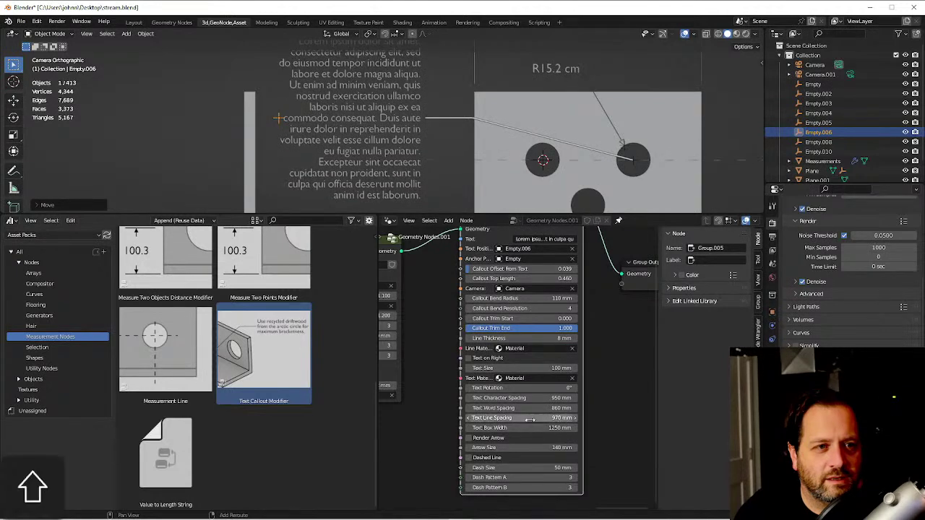
# Move the callout's text position empty about 2.1 m farther left, beyond the L-shaped profile.
pyautogui.keyDown('shift'); pyautogui.moveTo(390, 166); pyautogui.dragTo(482, 150, button='middle'); pyautogui.keyUp('shift')
pyautogui.scroll(-2, 390, 195)
pyautogui.press('g')
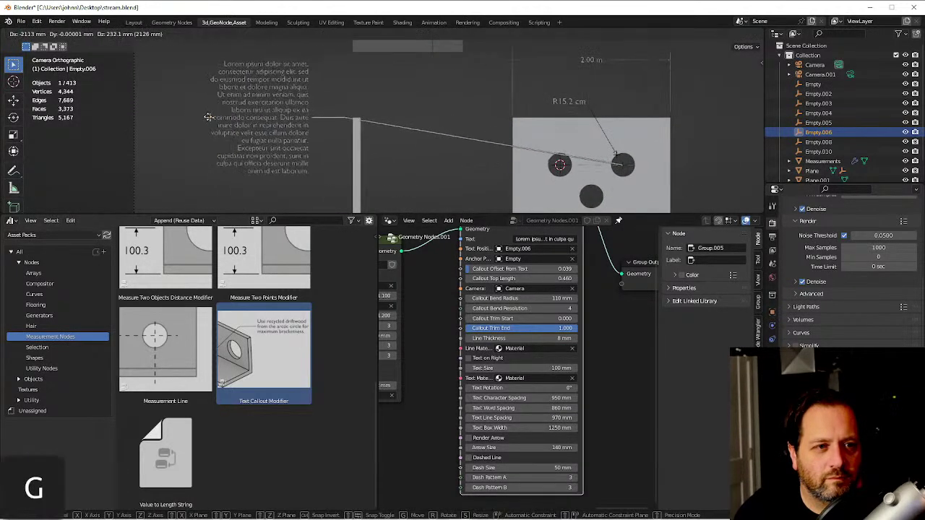
pyautogui.click(209, 112)
pyautogui.scroll(-2, 389, 122)
pyautogui.keyDown('shift'); pyautogui.moveTo(389, 122); pyautogui.dragTo(441, 133, button='middle'); pyautogui.keyUp('shift')
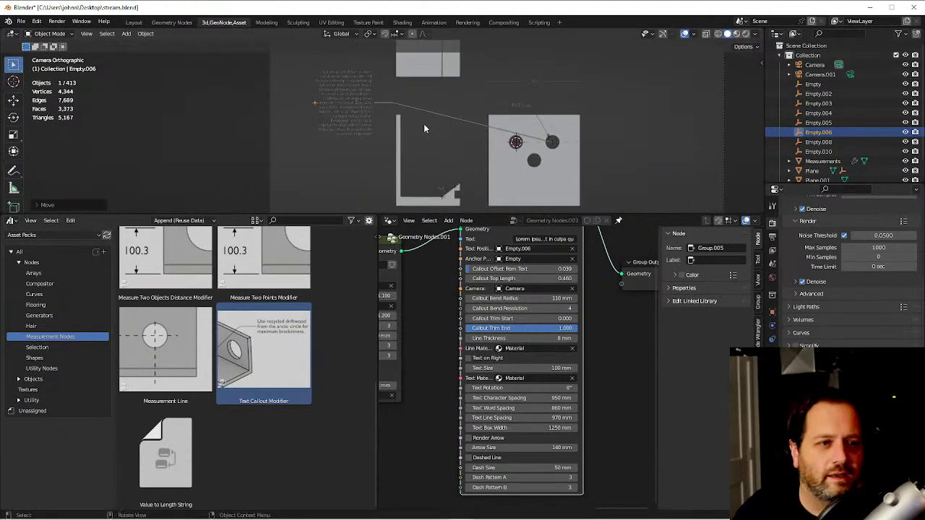
# Move the callout's text position empty to the right of the plate, above its upper edge, and enable Text on Right.
pyautogui.press('g')
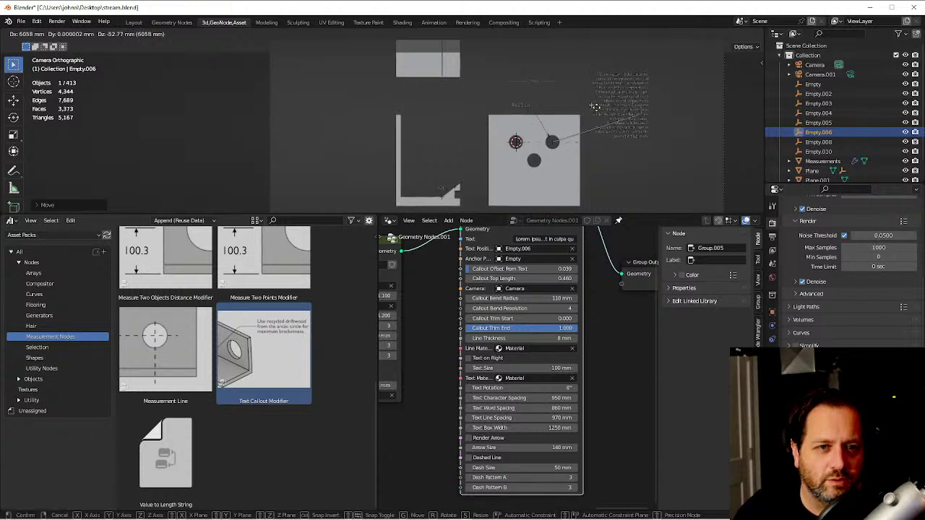
pyautogui.click(601, 107)
pyautogui.click(470, 359)
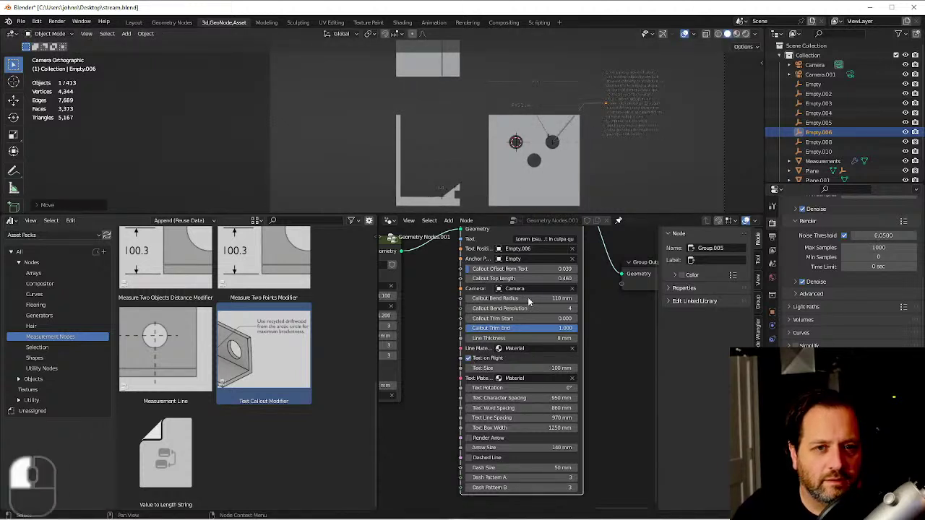
pyautogui.click(605, 110)
pyautogui.press('g')
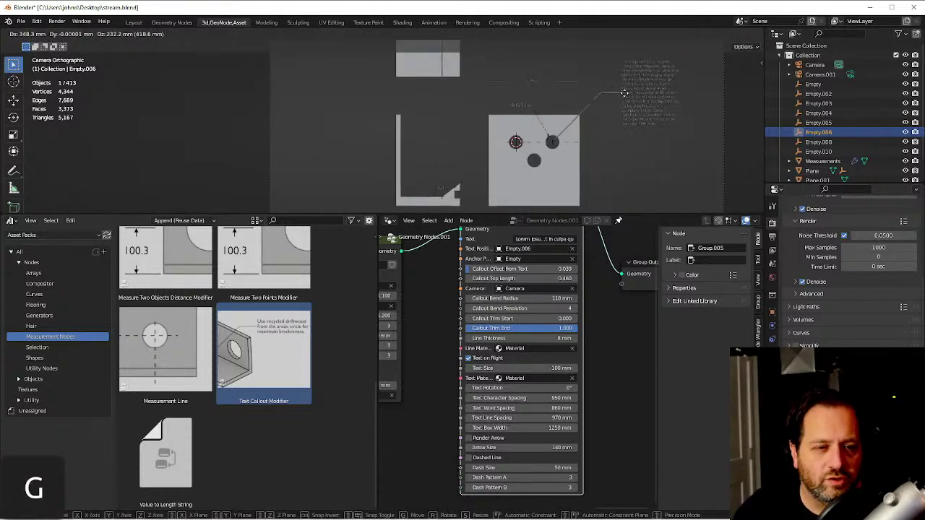
pyautogui.click(624, 93)
pyautogui.scroll(3, 622, 108)
pyautogui.scroll(-1, 619, 115)
pyautogui.scroll(-2, 619, 119)
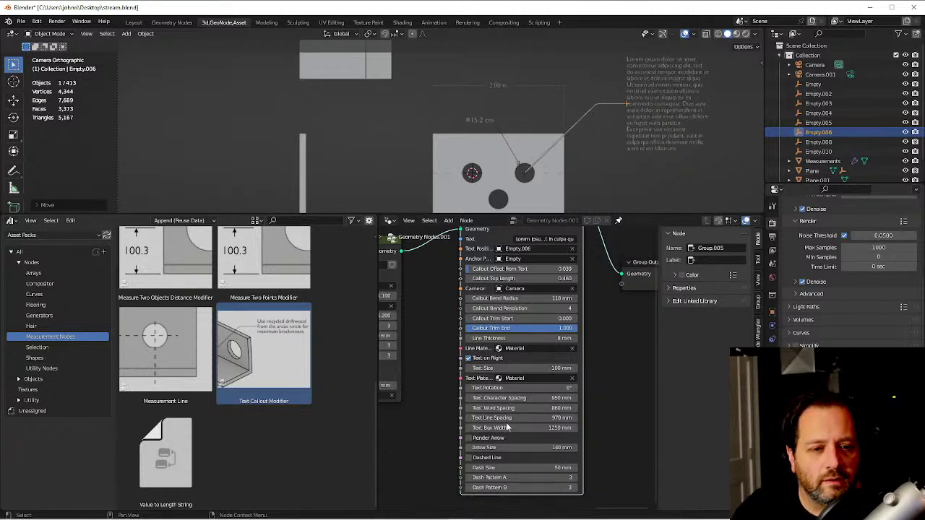
# Try Render Arrow on the callout with an Arrow Size of 240 mm, undo the size change and disable the arrow.
pyautogui.click(471, 442)
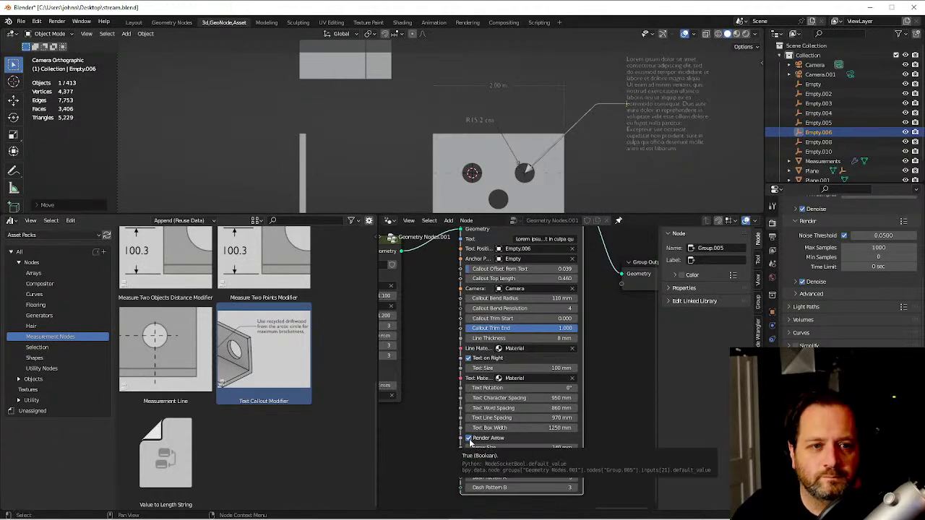
pyautogui.click(469, 440)
pyautogui.click(468, 439)
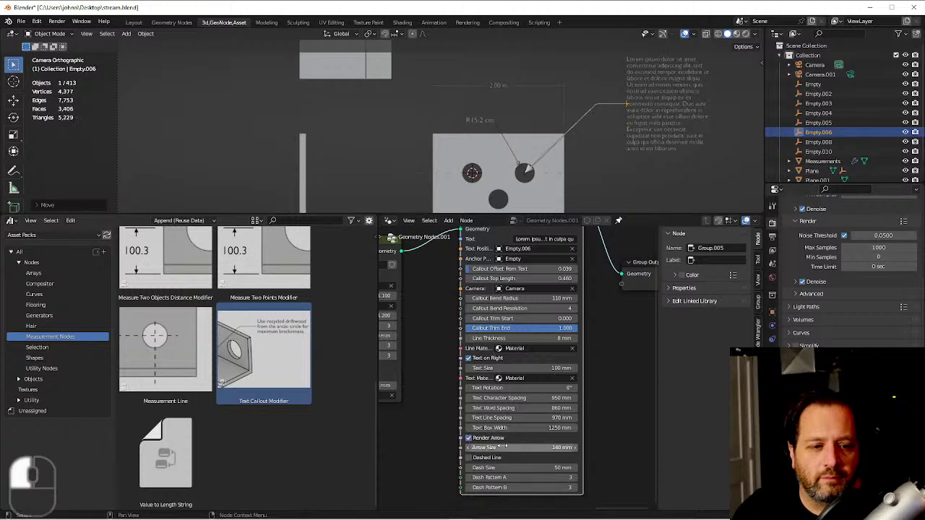
pyautogui.moveTo(520, 448)
pyautogui.mouseDown()
pyautogui.moveTo(498, 448)
pyautogui.moveTo(549, 447)
pyautogui.moveTo(524, 448)
pyautogui.mouseUp()
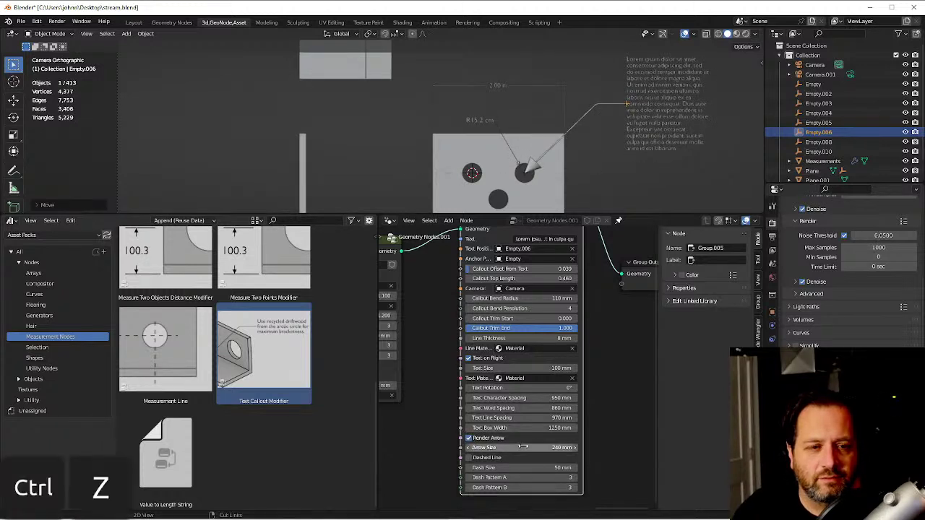
pyautogui.hotkey('ctrl', 'z')
pyautogui.click(469, 438)
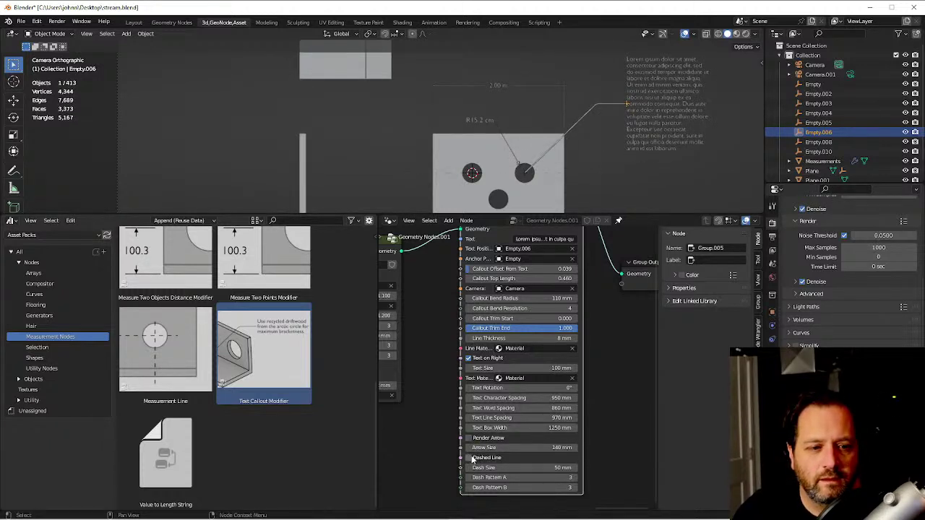
# Enable Dashed Line on the callout, with a Dash Size of 40 mm and Dash Pattern A of 4.
pyautogui.click(470, 458)
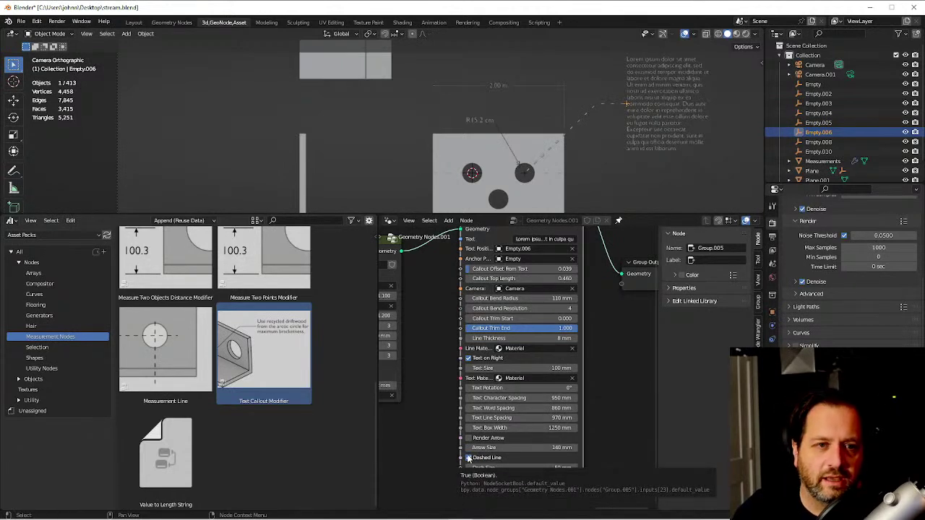
pyautogui.click(469, 458)
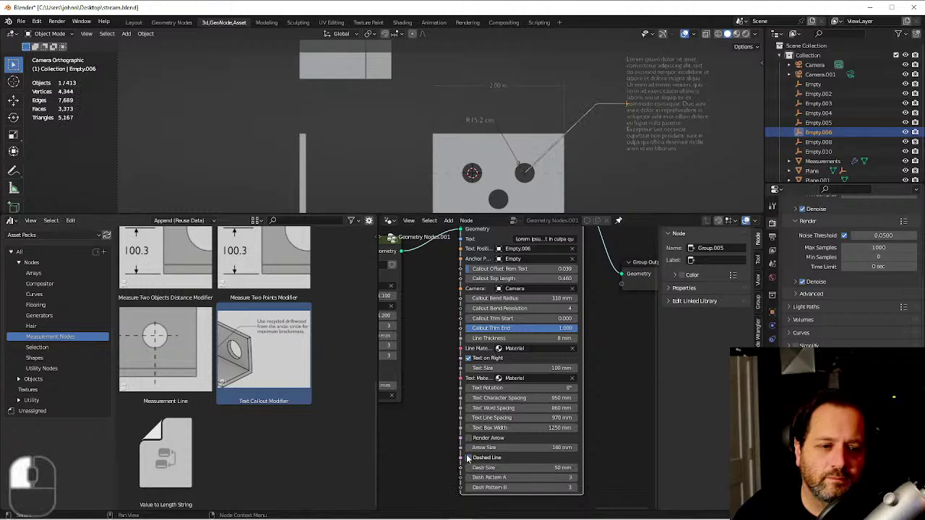
pyautogui.click(469, 458)
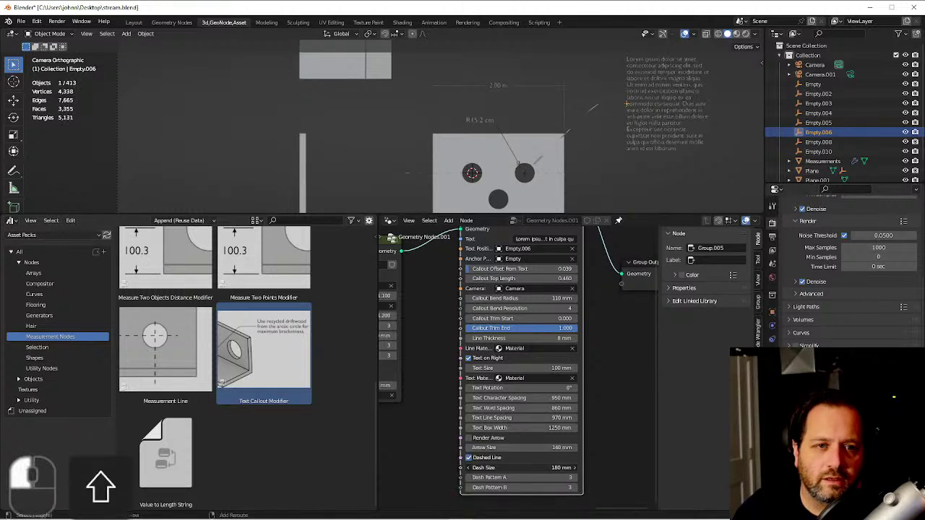
pyautogui.click(469, 468)
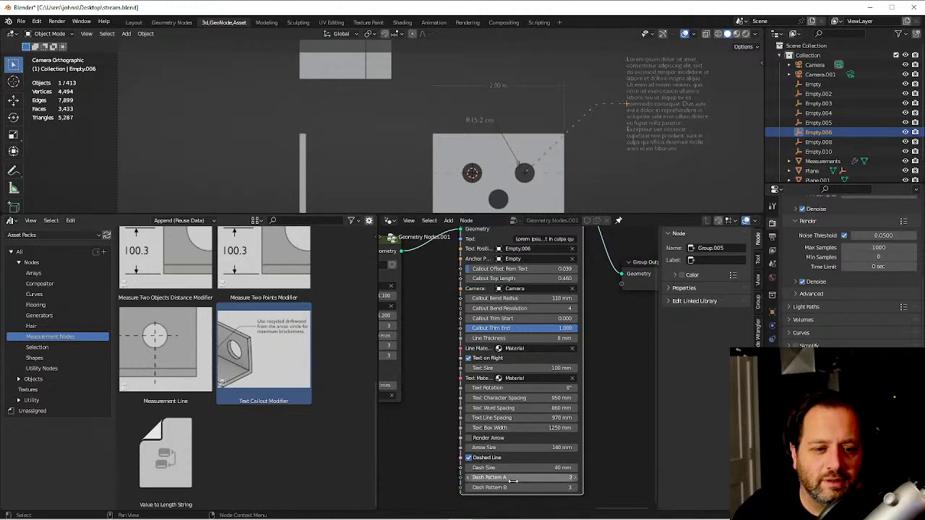
pyautogui.click(575, 478)
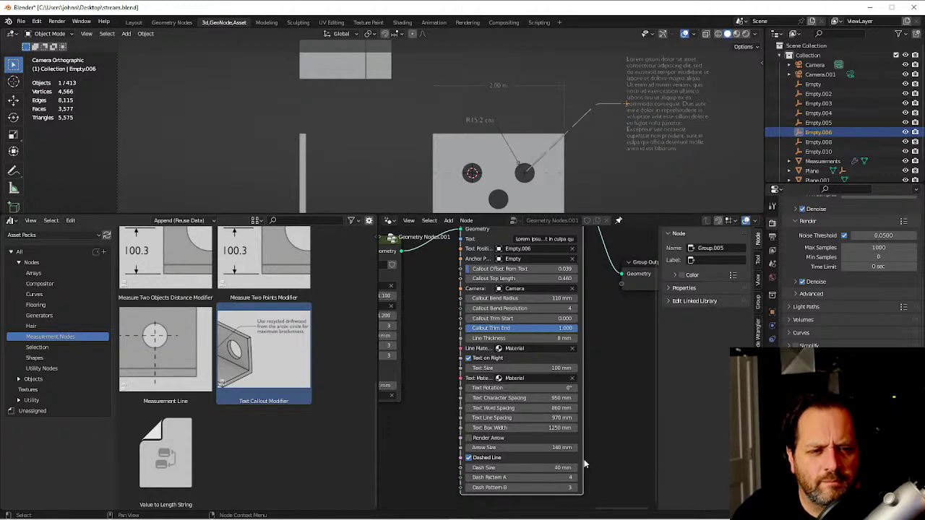
pyautogui.press('shift')
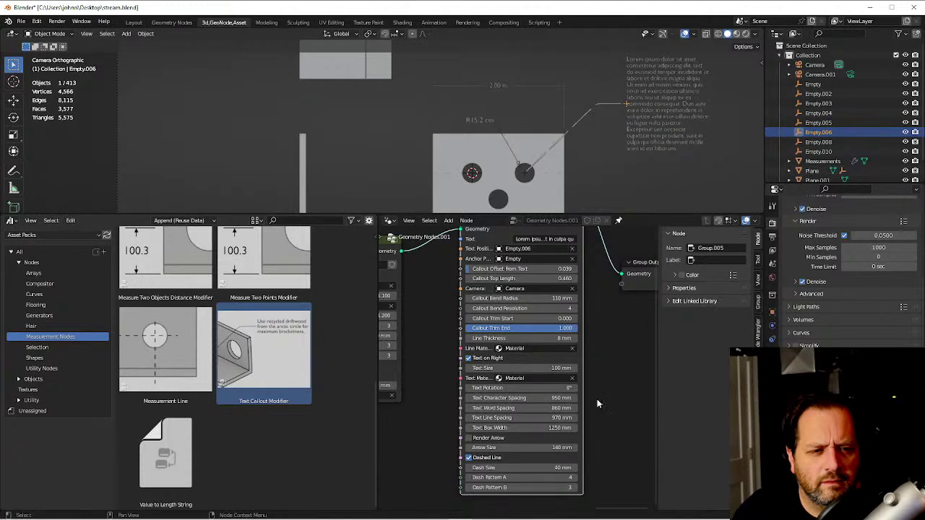
# Maximize the node editor and open the Text Callout Modifier group to examine its internal nodes.
pyautogui.moveTo(581, 309); pyautogui.dragTo(576, 339, button='middle')
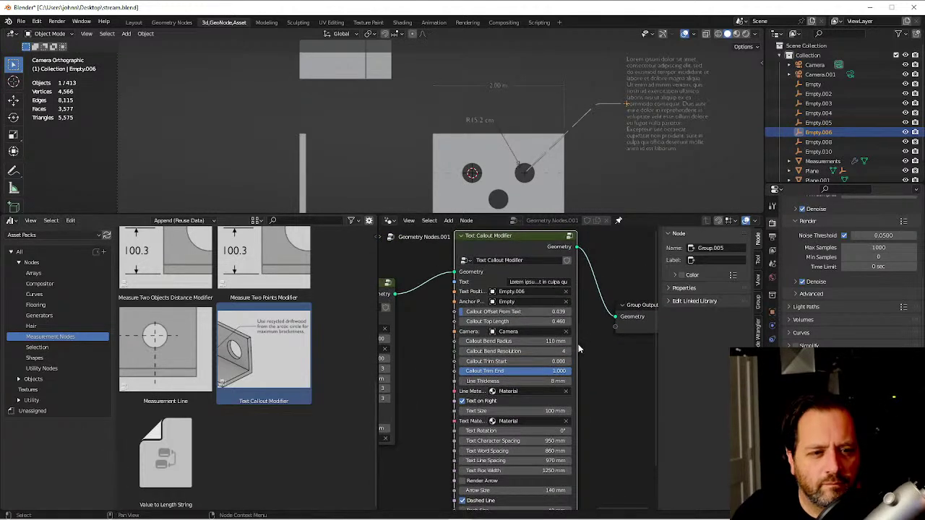
pyautogui.scroll(-1, 578, 350)
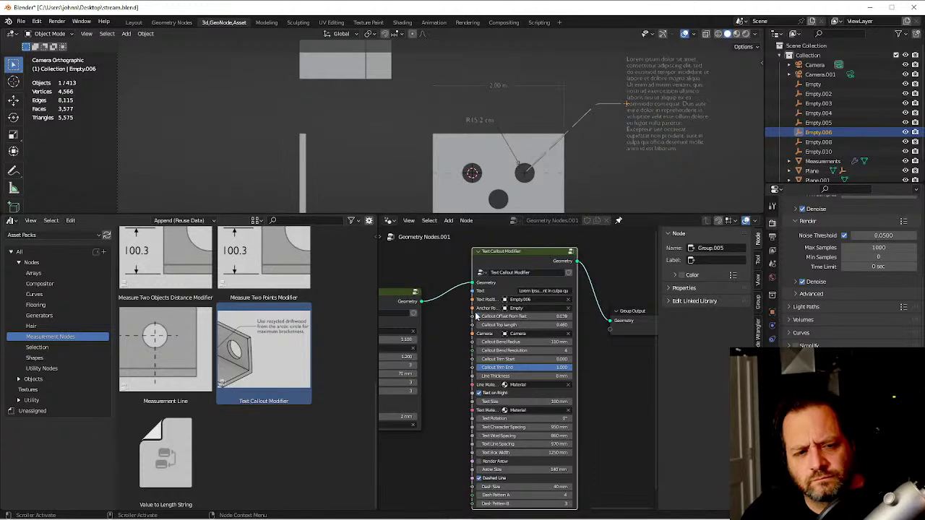
pyautogui.moveTo(477, 310)
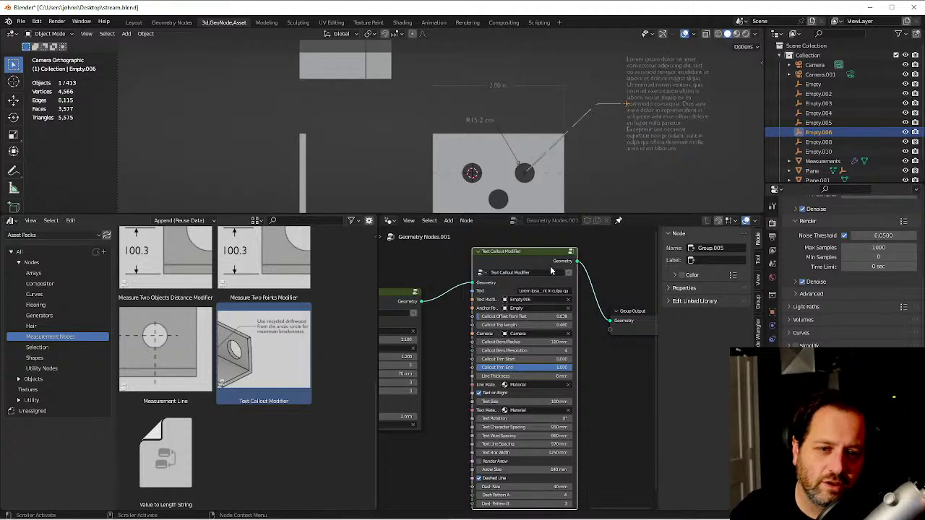
pyautogui.hotkey('ctrl', 'space')
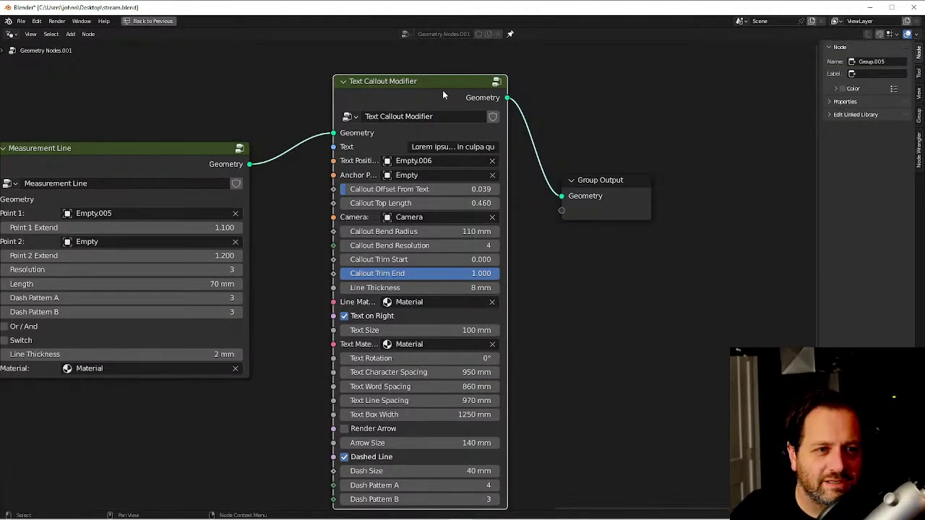
pyautogui.press('Tab')
pyautogui.scroll(-3, 614, 182)
pyautogui.keyDown('shift'); pyautogui.moveTo(613, 181); pyautogui.dragTo(512, 287, button='middle'); pyautogui.keyUp('shift')
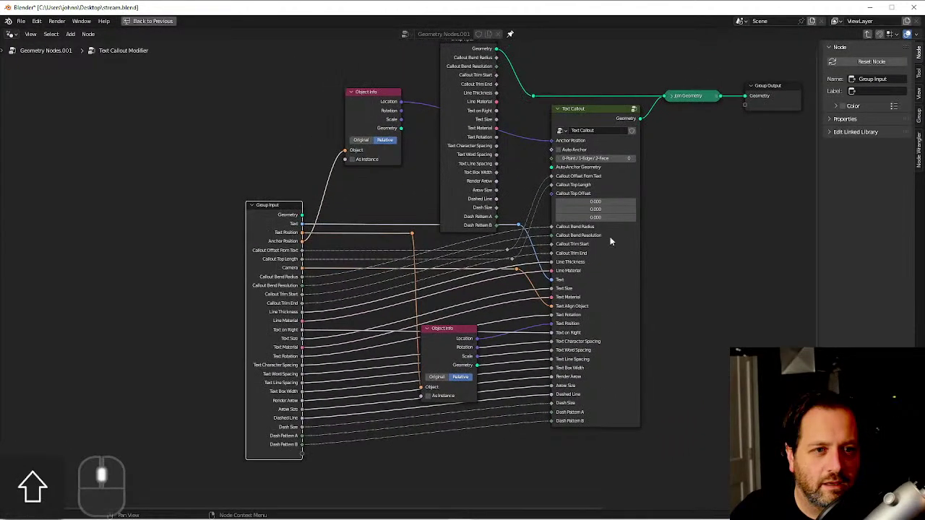
pyautogui.keyDown('shift'); pyautogui.moveTo(611, 117); pyautogui.dragTo(553, 151, button='middle'); pyautogui.keyUp('shift')
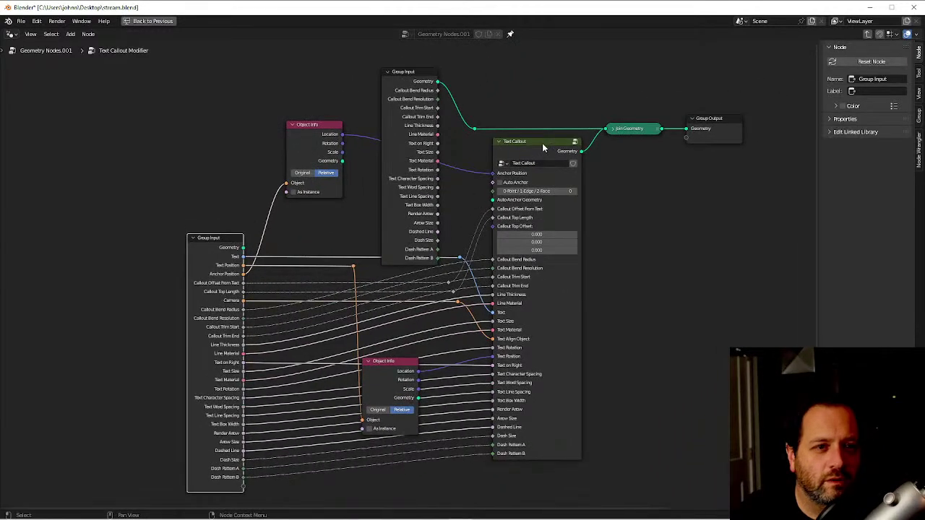
# Open the nested Text Callout group and examine its String to Curves nodes and their Switch.
pyautogui.click(542, 143)
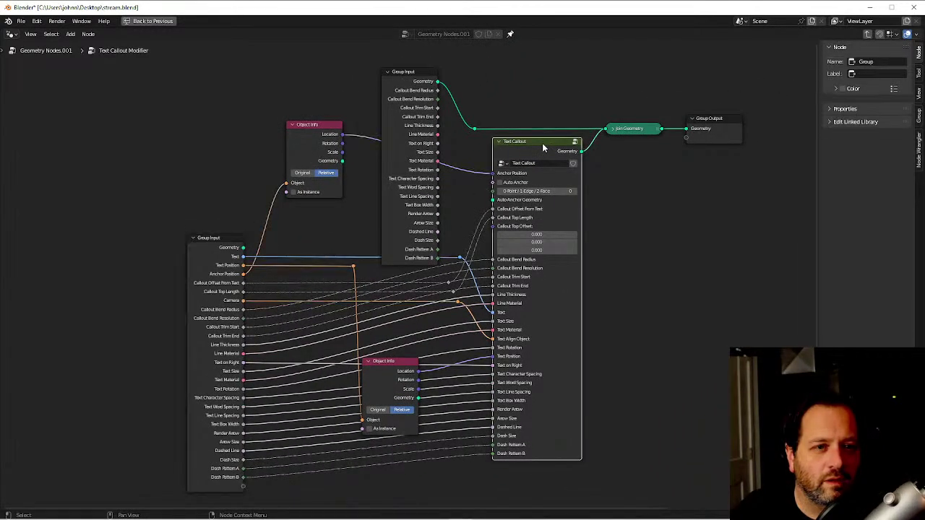
pyautogui.press('Tab')
pyautogui.scroll(-4, 536, 174)
pyautogui.scroll(-2, 534, 202)
pyautogui.scroll(2, 560, 235)
pyautogui.keyDown('shift'); pyautogui.moveTo(559, 236); pyautogui.dragTo(587, 238, button='middle'); pyautogui.keyUp('shift')
pyautogui.keyDown('shift'); pyautogui.moveTo(293, 158); pyautogui.dragTo(600, 202, button='middle'); pyautogui.keyUp('shift')
pyautogui.scroll(5, 467, 202)
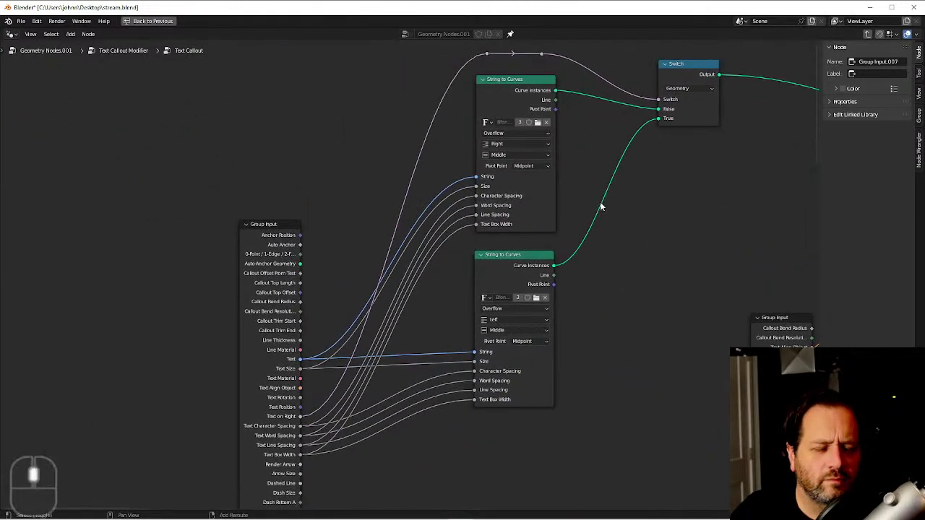
# Move the Group Input node feeding the two String to Curves nodes up so its links are easier to follow.
pyautogui.scroll(1, 451, 220)
pyautogui.click(298, 234)
pyautogui.press('g')
pyautogui.click(245, 136)
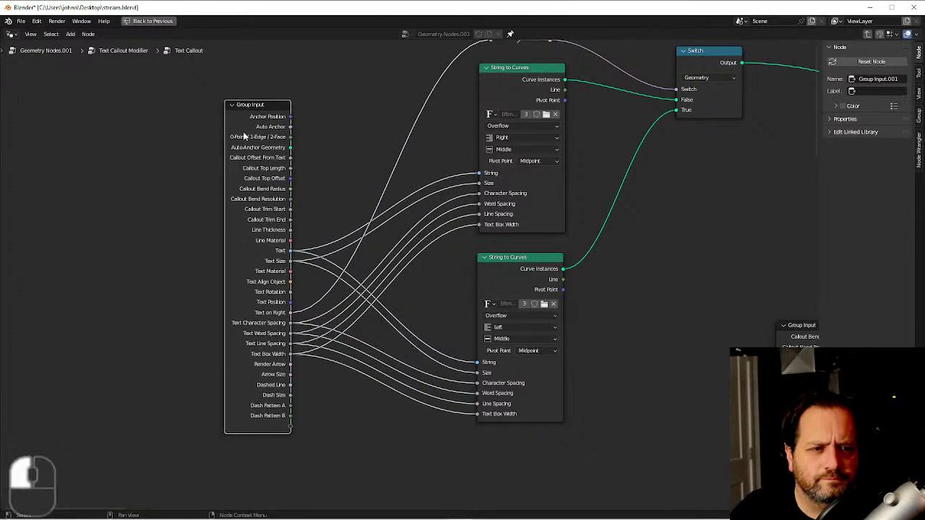
pyautogui.scroll(1, 744, 152)
pyautogui.keyDown('shift'); pyautogui.moveTo(655, 240); pyautogui.dragTo(679, 261, button='middle'); pyautogui.keyUp('shift')
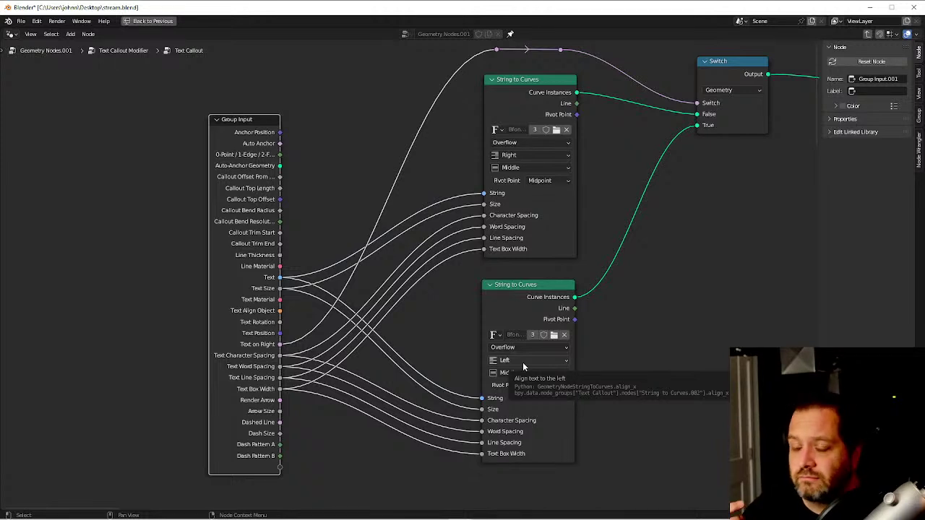
# Restore the multi-editor layout and exit the nested groups to the top-level Geometry Nodes.001 tree.
pyautogui.click(166, 21)
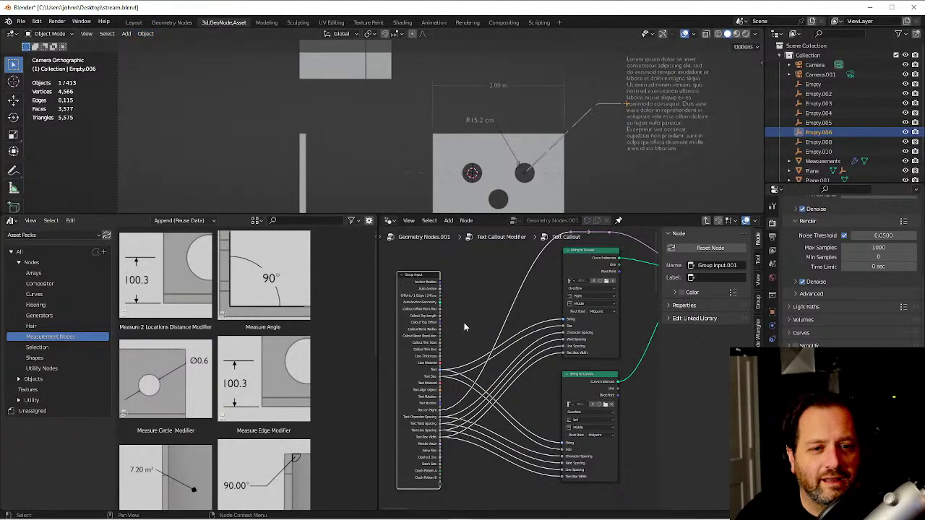
pyautogui.click(706, 221)
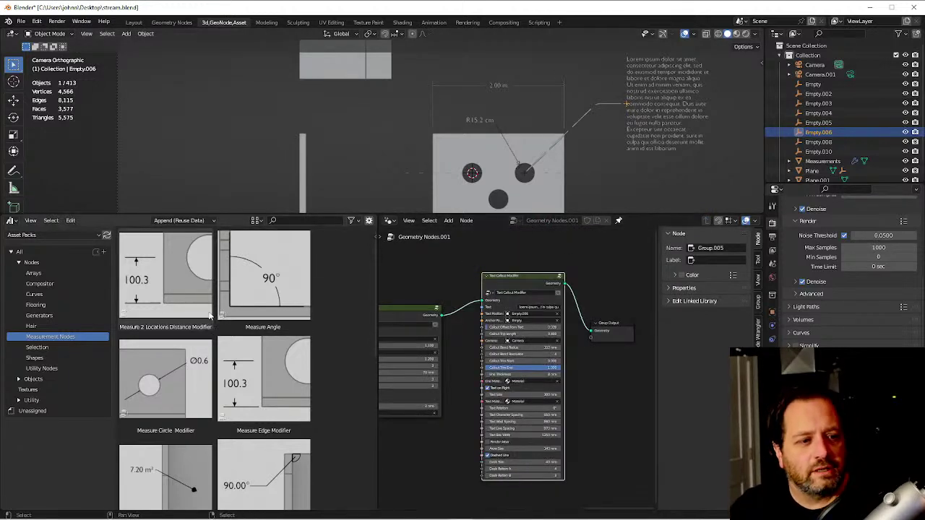
pyautogui.click(235, 329)
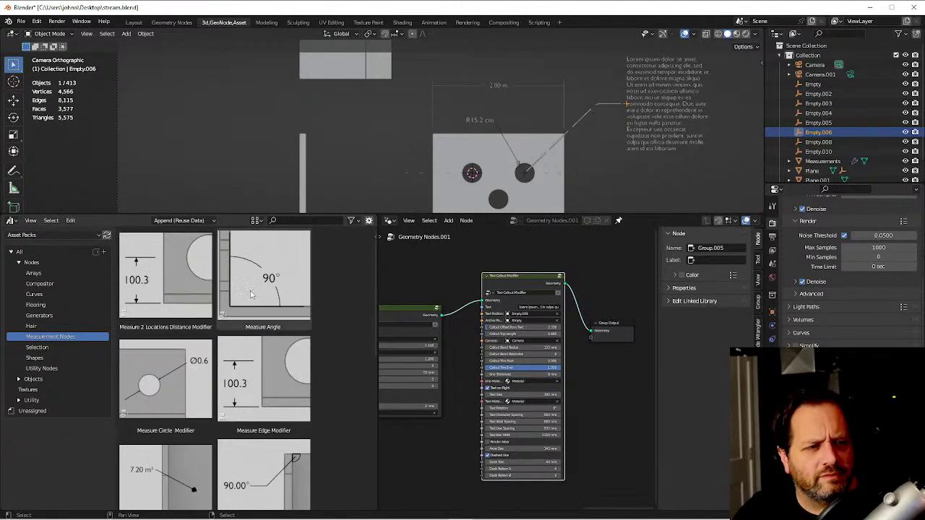
# Make room before the Group Output and insert the Measure Face Area asset node after the Text Callout Modifier.
pyautogui.scroll(-2, 239, 311)
pyautogui.scroll(-1, 246, 320)
pyautogui.scroll(-2, 245, 321)
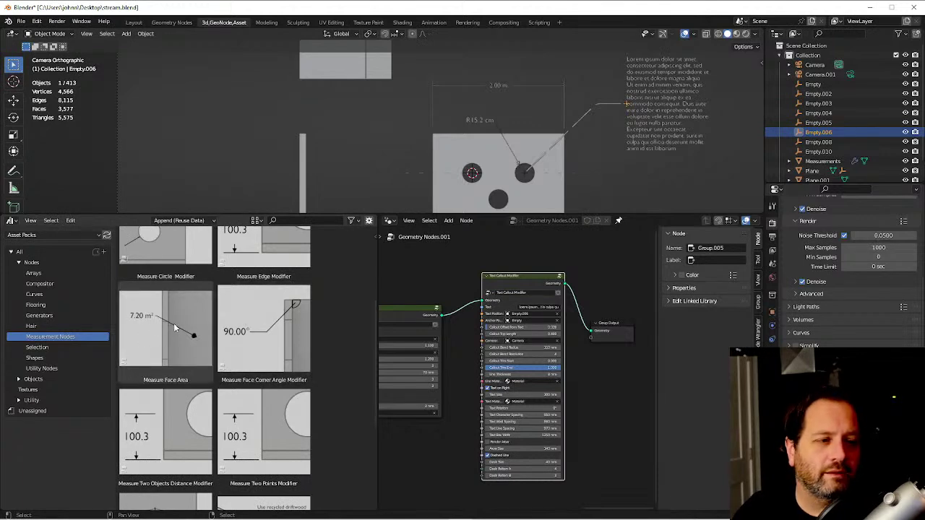
pyautogui.moveTo(618, 320); pyautogui.dragTo(654, 320)
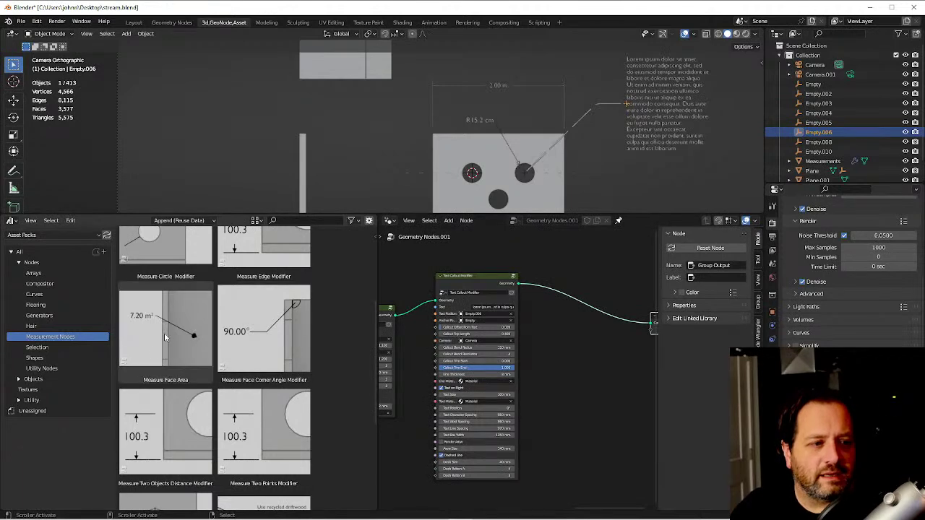
pyautogui.moveTo(144, 329); pyautogui.dragTo(578, 361)
pyautogui.click(553, 267)
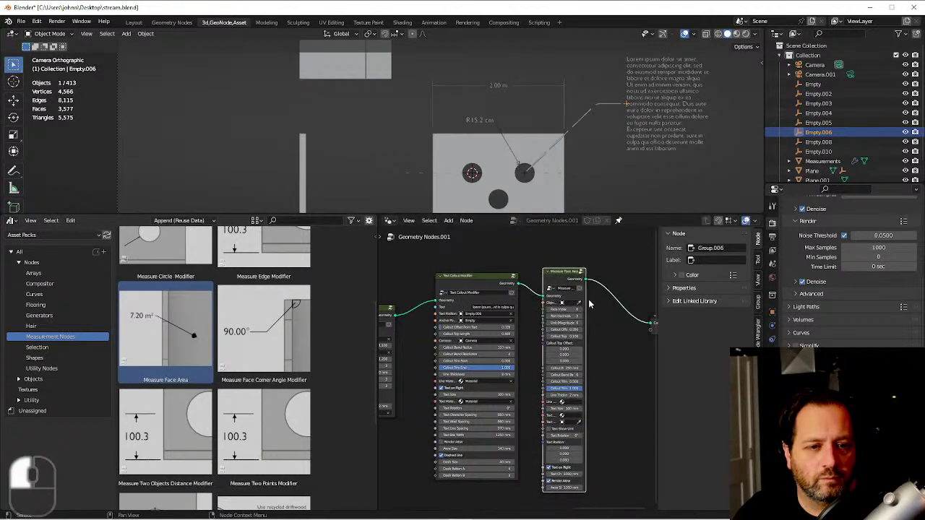
# Widen the Measure Face Area node so its fields are readable, and reposition the Group Output beside its upper end.
pyautogui.moveTo(585, 302); pyautogui.dragTo(627, 303)
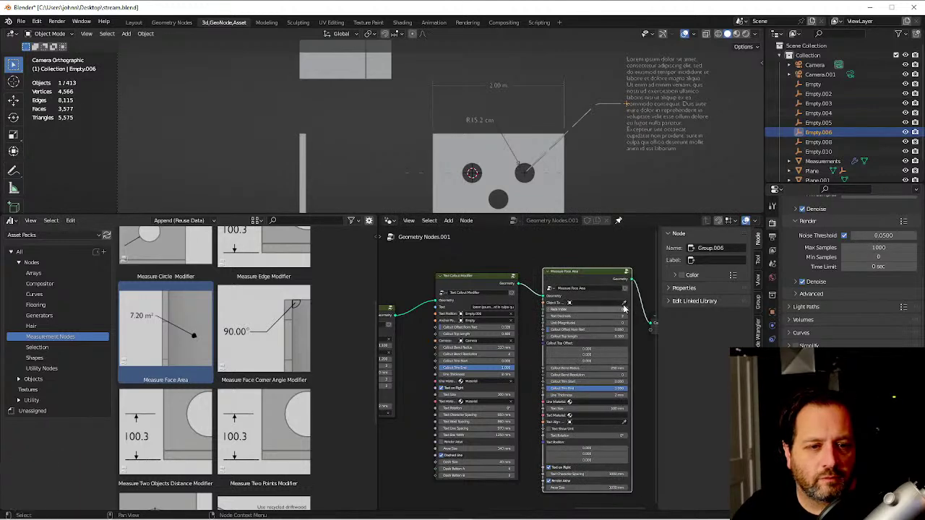
pyautogui.scroll(2, 601, 307)
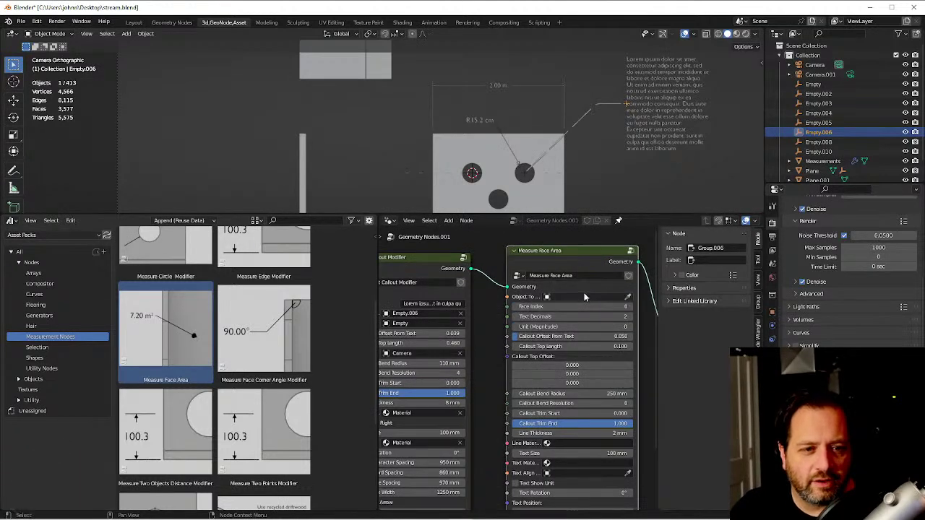
pyautogui.moveTo(575, 289); pyautogui.dragTo(518, 304, button='middle')
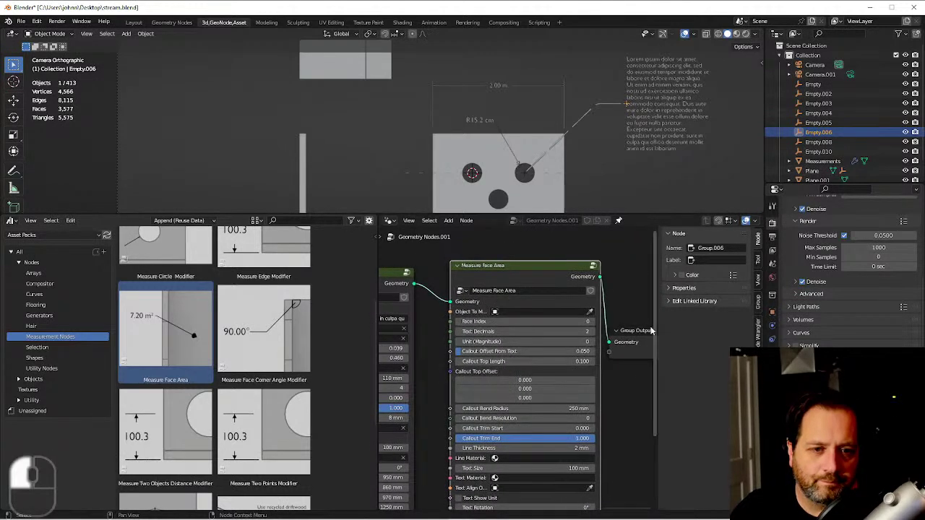
pyautogui.moveTo(632, 331); pyautogui.dragTo(634, 278)
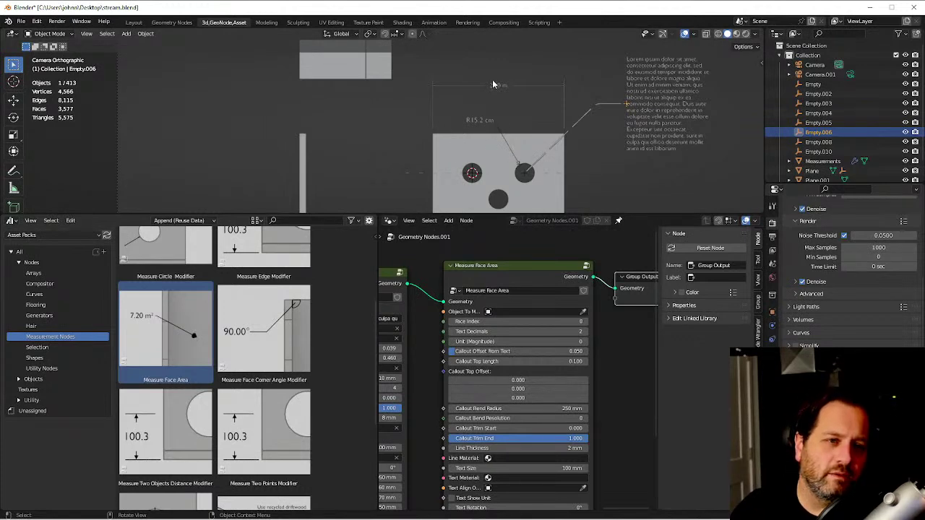
# Set the bent bracket object Plane.002 as the Object To Measure in the Measure Face Area node.
pyautogui.keyDown('shift'); pyautogui.moveTo(378, 171); pyautogui.dragTo(494, 104, button='middle'); pyautogui.keyUp('shift')
pyautogui.moveTo(394, 101); pyautogui.dragTo(374, 123, button='middle')
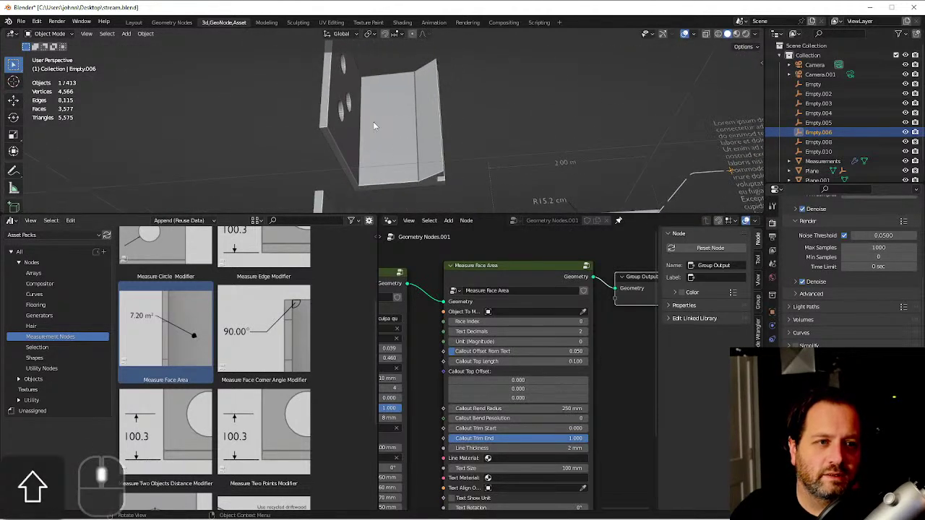
pyautogui.click(392, 128)
pyautogui.click(583, 311)
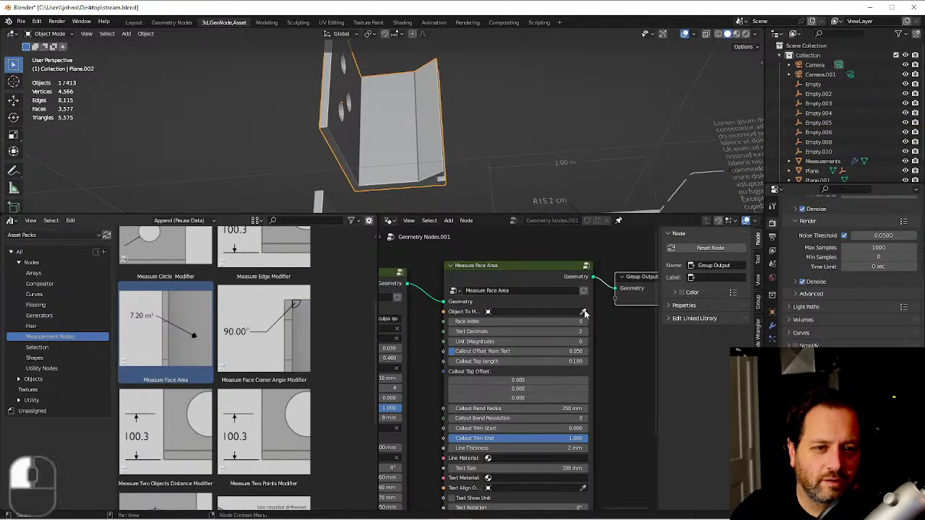
pyautogui.click(378, 128)
# Turn off Render Arrow in the Measure Face Area node.
pyautogui.scroll(-4, 383, 130)
pyautogui.keyDown('shift'); pyautogui.scroll(-4, 535, 358); pyautogui.keyUp('shift')
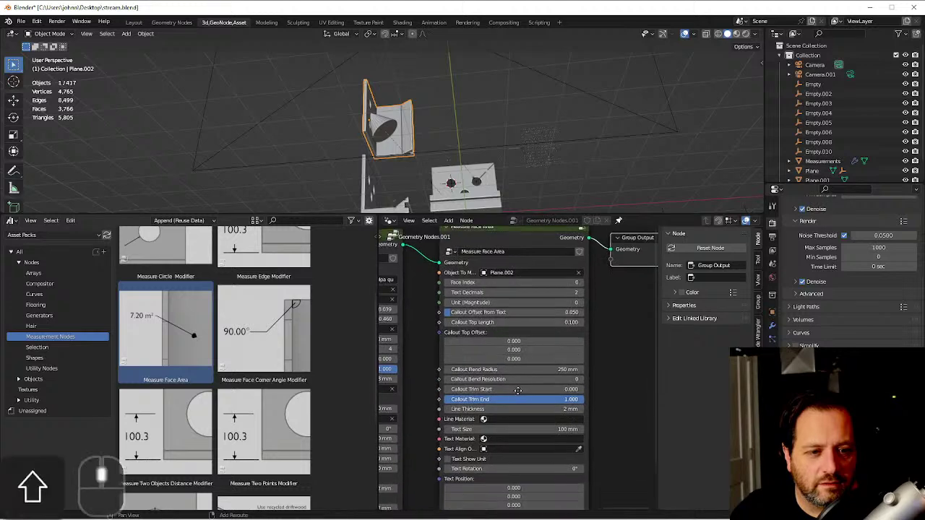
pyautogui.click(448, 493)
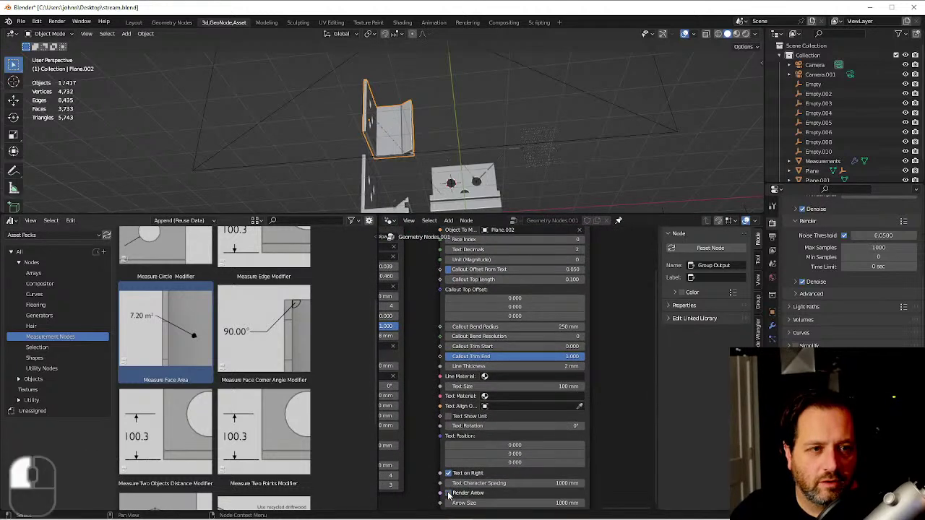
pyautogui.scroll(4, 531, 348)
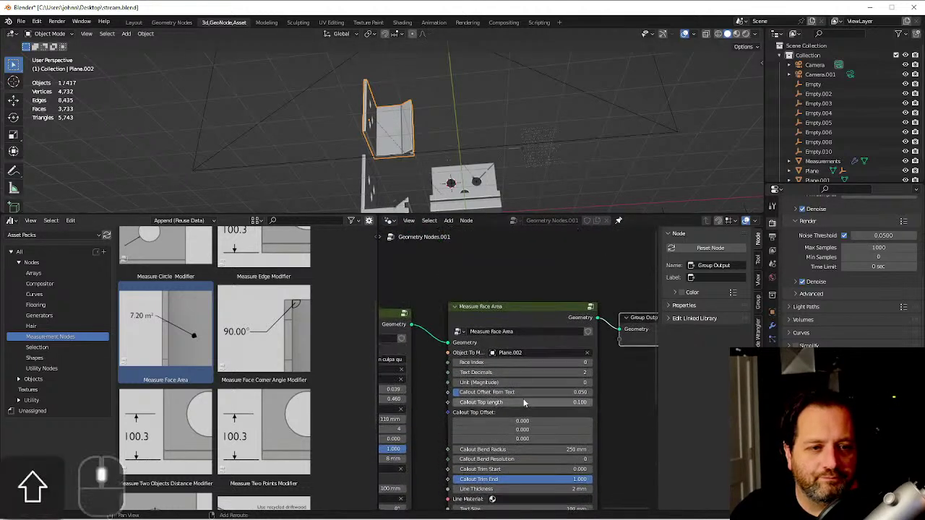
# Look up the index of the bracket's large flat face in Edit Mode using the viewport overlays, and return to Object Mode.
pyautogui.scroll(10, 401, 133)
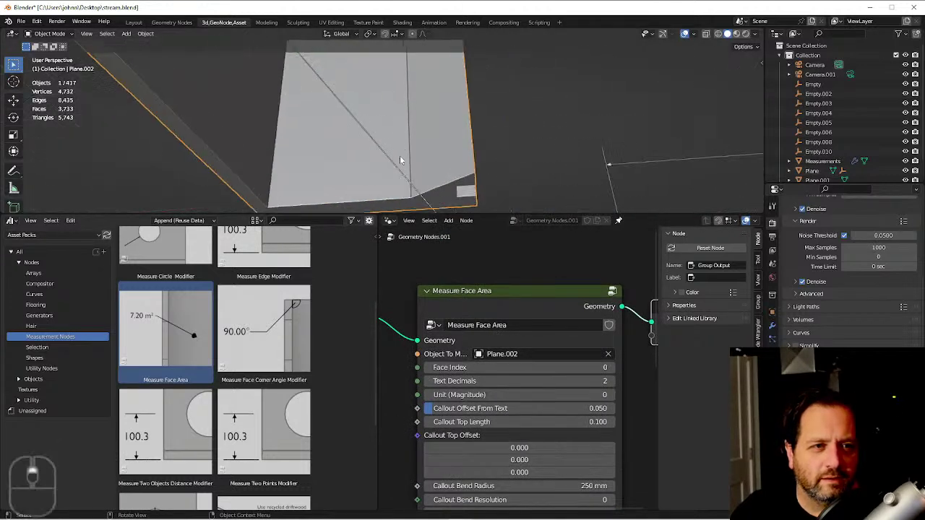
pyautogui.press('Tab')
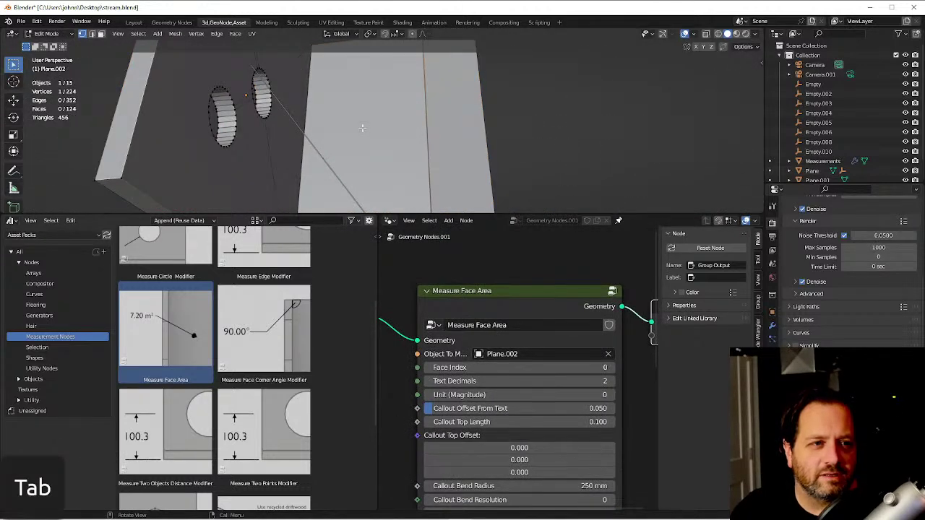
pyautogui.click(363, 128)
pyautogui.click(693, 34)
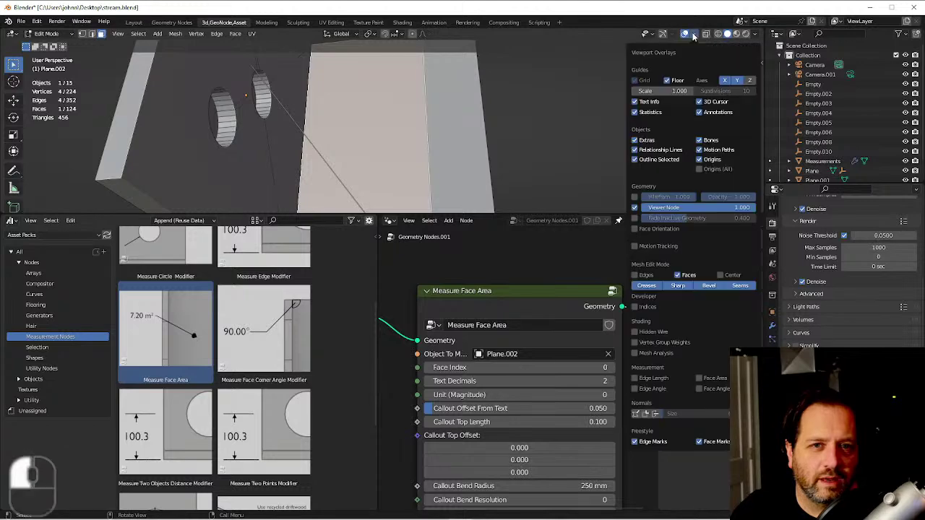
pyautogui.moveTo(328, 114); pyautogui.dragTo(388, 134, button='middle')
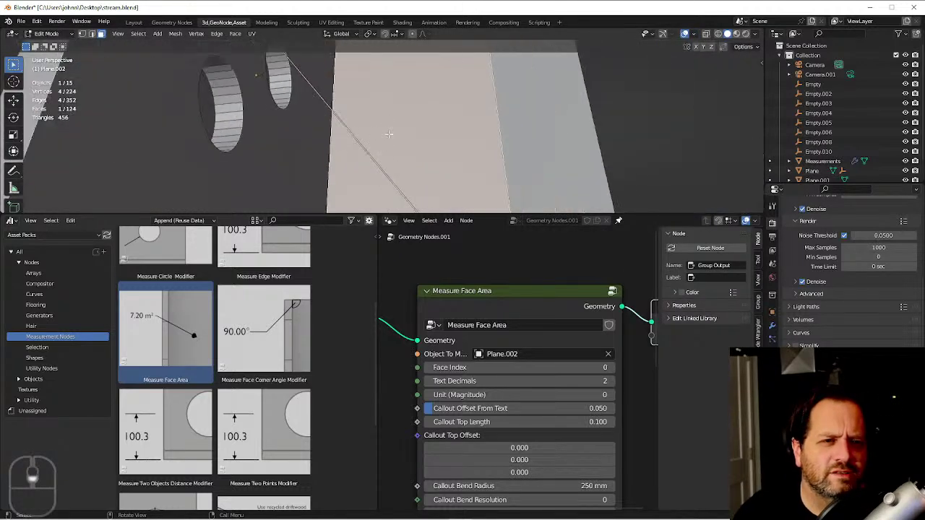
pyautogui.scroll(-5, 388, 134)
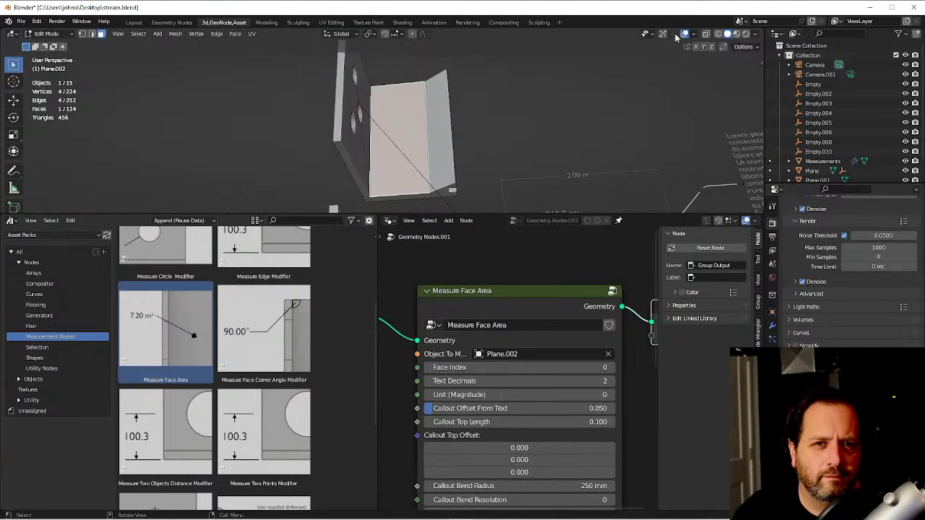
pyautogui.click(694, 35)
pyautogui.press('Tab')
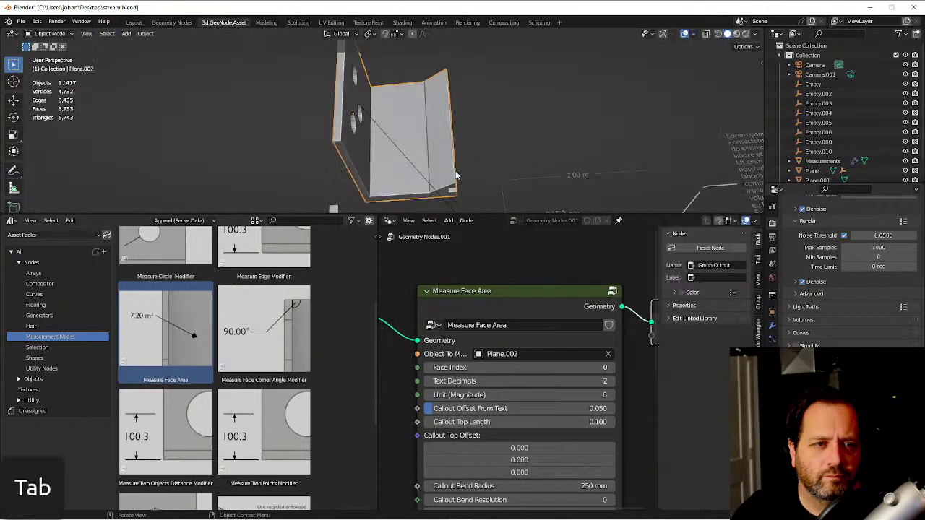
# Set the Measure Face Area node's Face Index to 23.
pyautogui.click(477, 368)
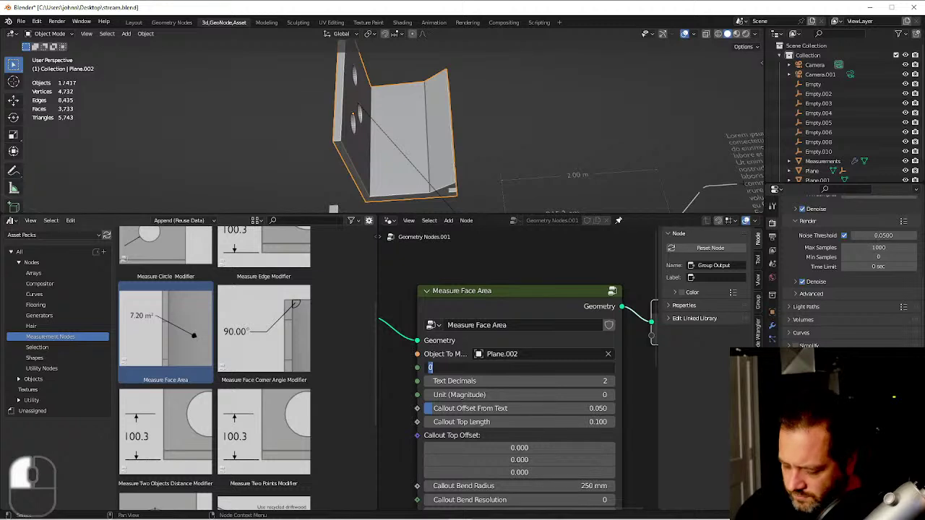
pyautogui.write('23')
pyautogui.press('Return')
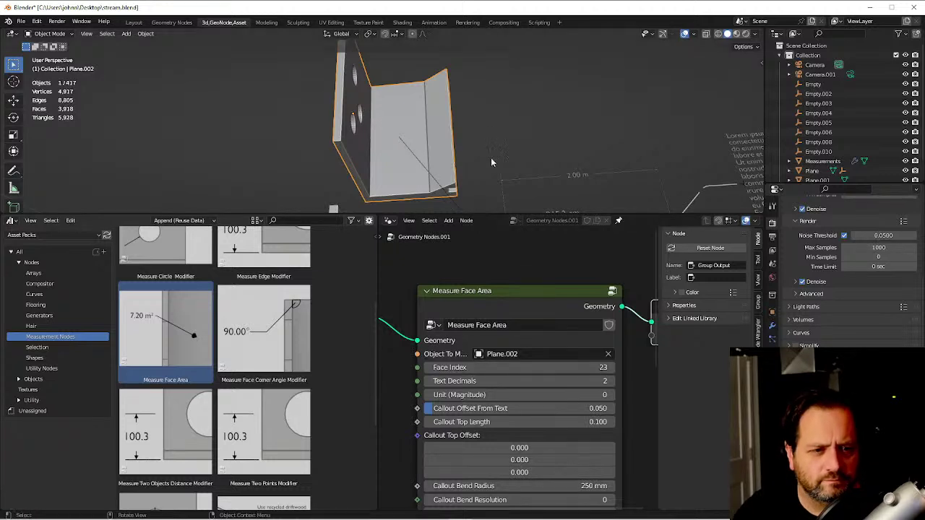
# Add an Empty beside the upper part of the bracket in front view and scale it down to a small marker.
pyautogui.moveTo(464, 161); pyautogui.dragTo(485, 154, button='middle')
pyautogui.press('`')
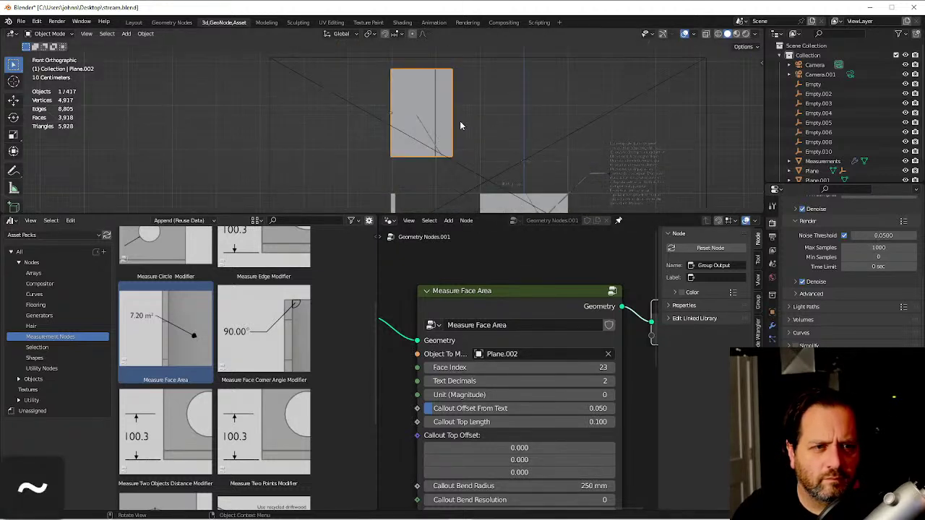
pyautogui.keyDown('shift'); pyautogui.scroll(2, 462, 128); pyautogui.keyUp('shift')
pyautogui.click(474, 126)
pyautogui.hotkey('shift', 'a')
pyautogui.moveTo(457, 137)
pyautogui.click(502, 137)
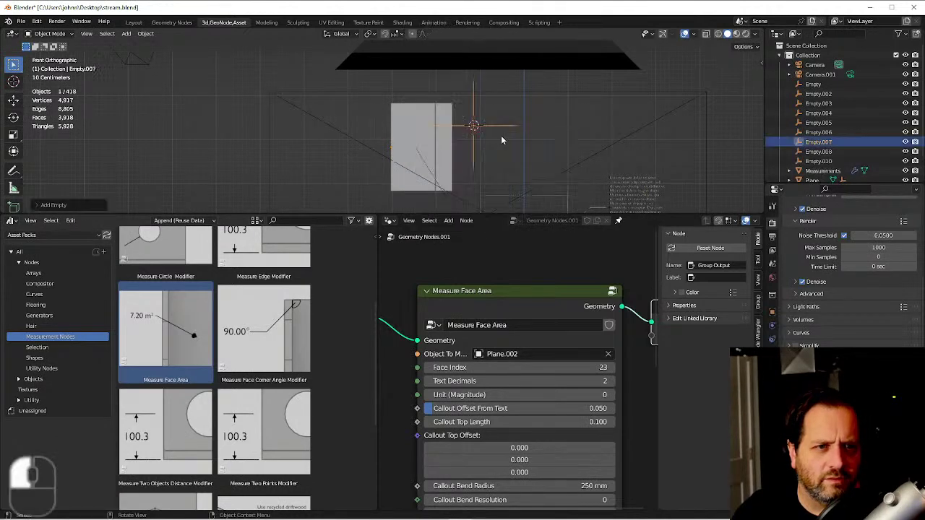
pyautogui.press('s')
pyautogui.click(477, 128)
pyautogui.scroll(3, 478, 127)
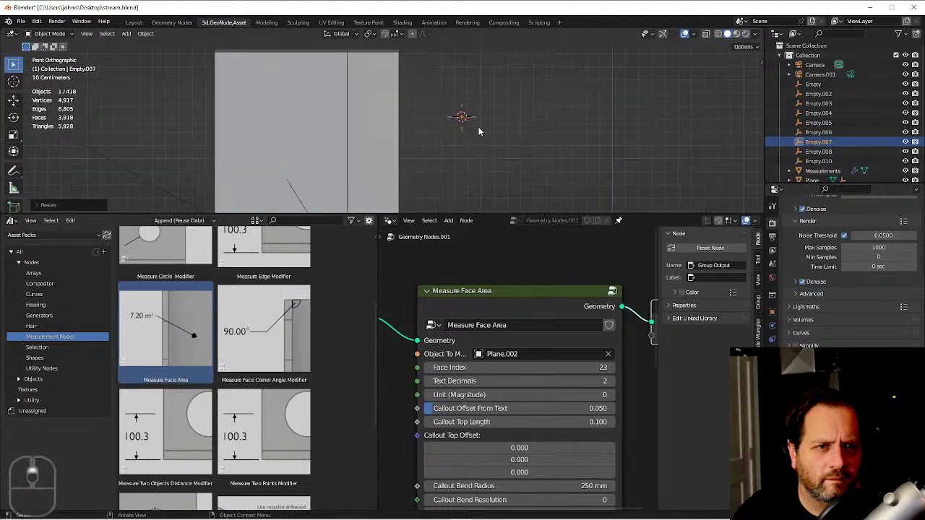
# Assign Material to both the line and the text of the face-area callout, and align its text to Camera.
pyautogui.scroll(-1, 508, 339)
pyautogui.keyDown('shift'); pyautogui.scroll(-3, 555, 408); pyautogui.keyUp('shift')
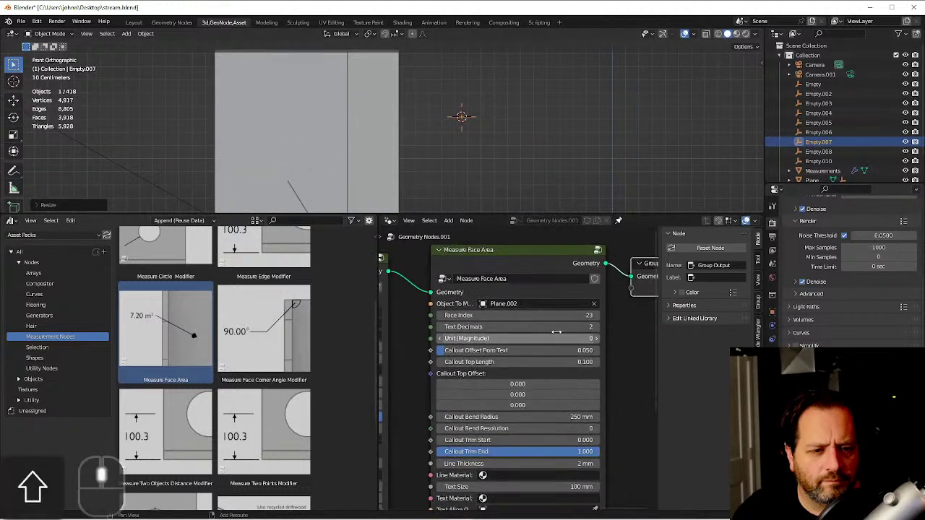
pyautogui.click(520, 450)
pyautogui.click(506, 340)
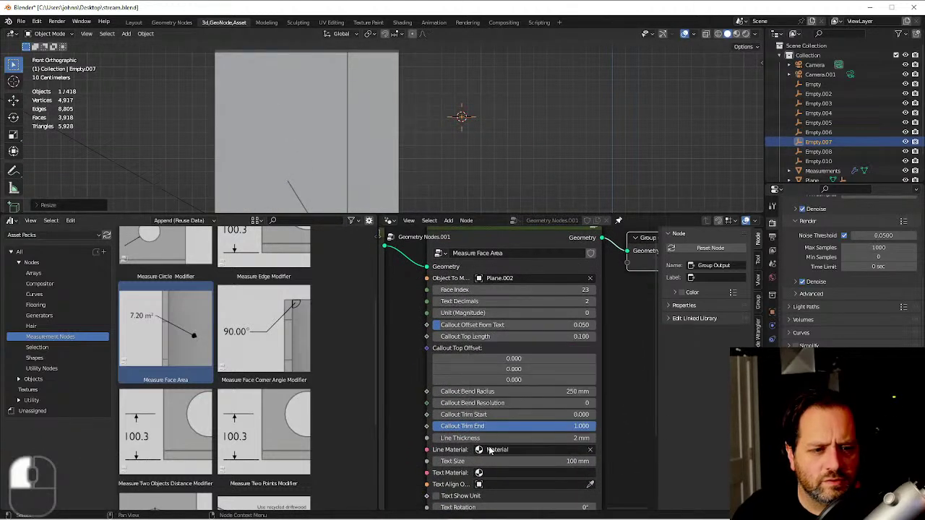
pyautogui.click(494, 474)
pyautogui.click(506, 363)
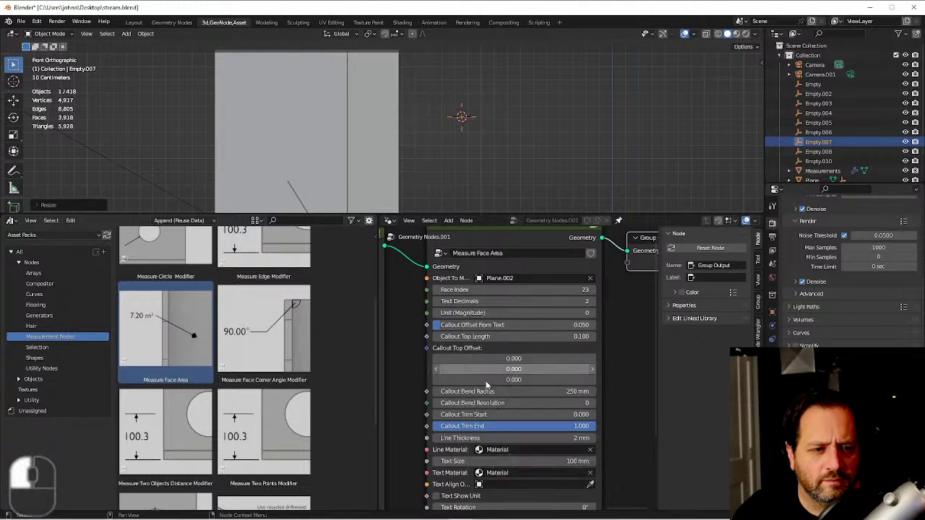
pyautogui.click(490, 486)
# Move the Measure Face Area and Group Output nodes away from the Text Callout Modifier to free space for another input node.
pyautogui.keyDown('shift'); pyautogui.scroll(-4, 611, 364); pyautogui.keyUp('shift')
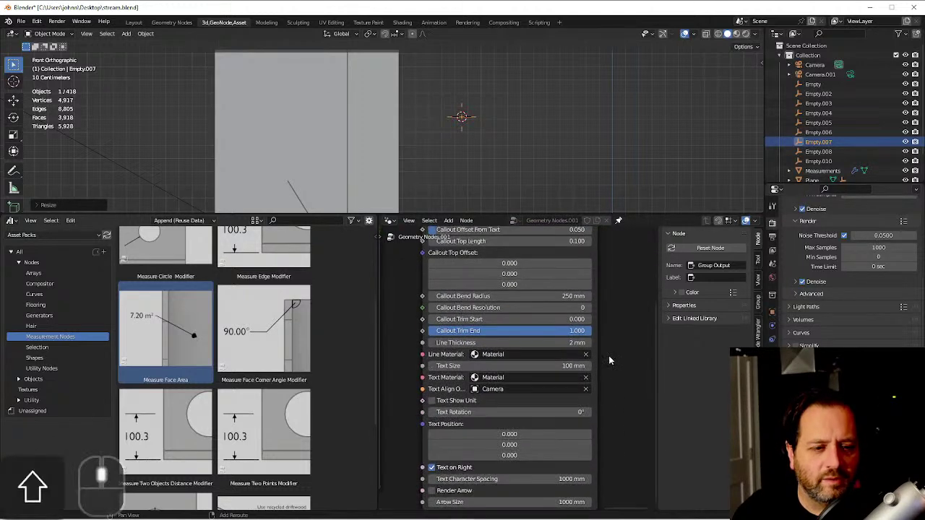
pyautogui.keyDown('shift'); pyautogui.scroll(-2, 606, 390); pyautogui.keyUp('shift')
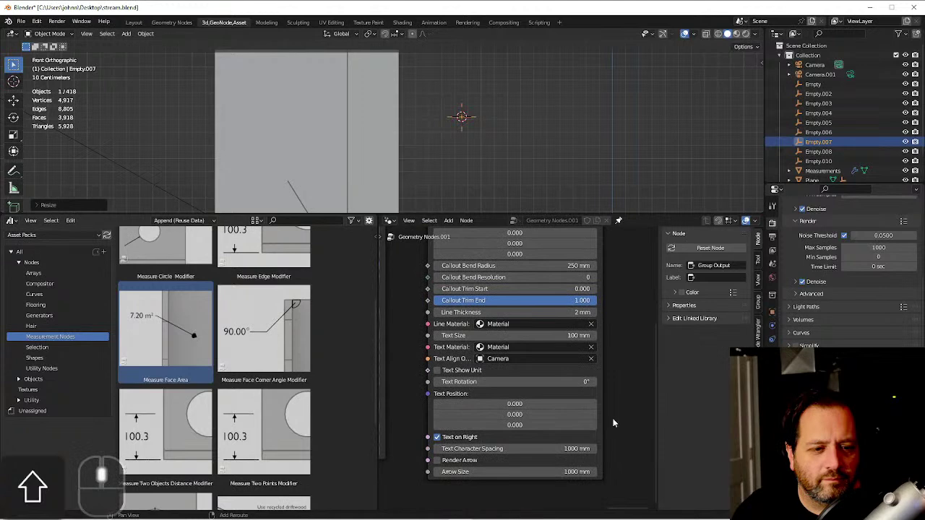
pyautogui.keyDown('shift'); pyautogui.scroll(5, 603, 410); pyautogui.keyUp('shift')
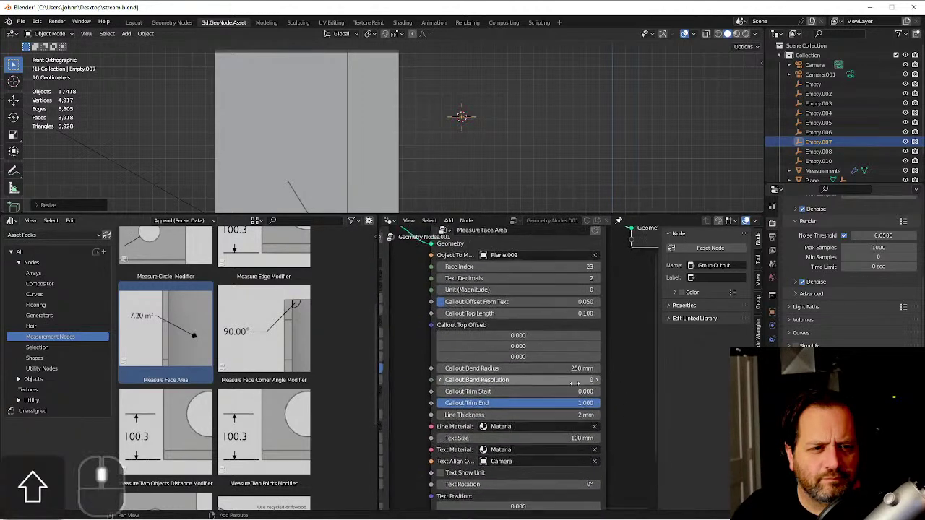
pyautogui.keyDown('shift'); pyautogui.scroll(1, 575, 391); pyautogui.keyUp('shift')
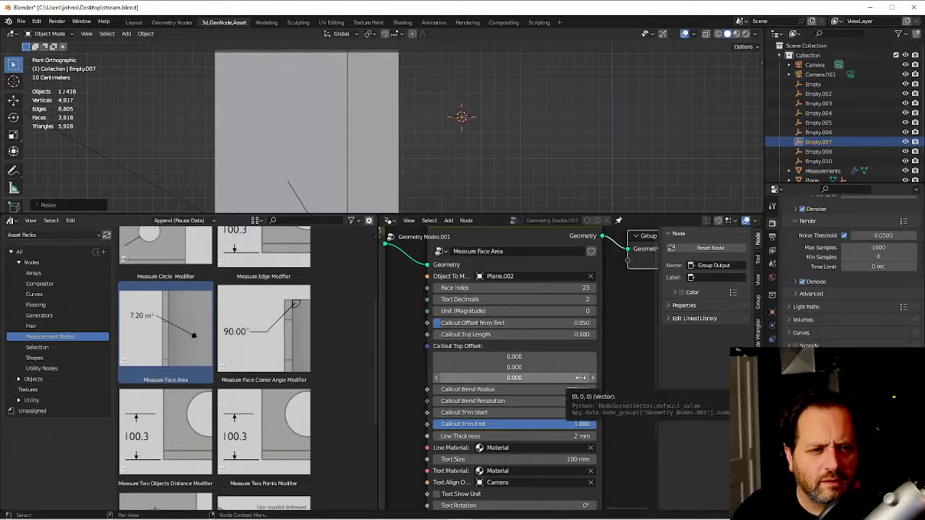
pyautogui.scroll(-2, 580, 377)
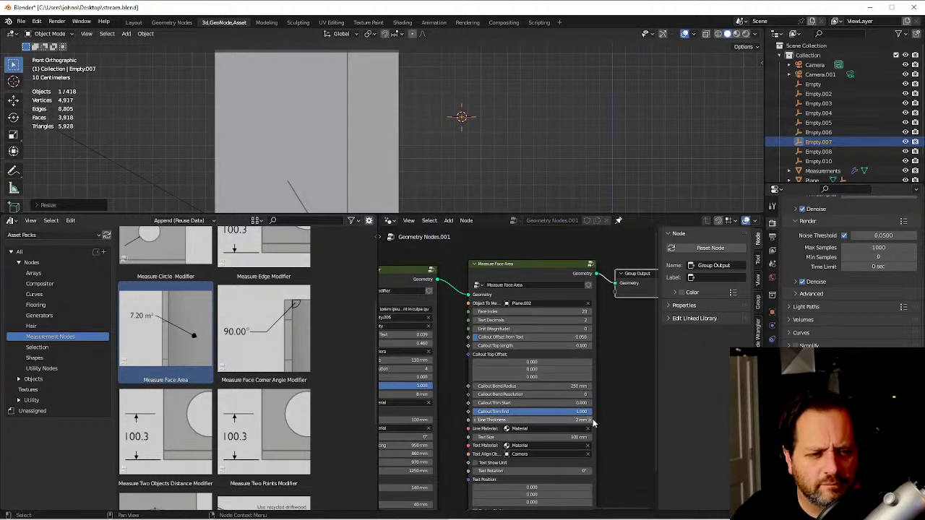
pyautogui.keyDown('shift'); pyautogui.moveTo(593, 423); pyautogui.dragTo(582, 376, button='middle'); pyautogui.keyUp('shift')
pyautogui.scroll(-2, 584, 331)
pyautogui.keyDown('shift'); pyautogui.moveTo(584, 331); pyautogui.dragTo(525, 347, button='middle'); pyautogui.keyUp('shift')
pyautogui.moveTo(579, 375); pyautogui.dragTo(485, 310)
pyautogui.press('g')
pyautogui.click(490, 392)
# Bring Empty.007 in as an Object Info node, feed its Location into Text Position, and set it to Relative.
pyautogui.scroll(3, 491, 392)
pyautogui.keyDown('shift'); pyautogui.moveTo(491, 392); pyautogui.dragTo(584, 330, button='middle'); pyautogui.keyUp('shift')
pyautogui.moveTo(817, 145); pyautogui.dragTo(573, 355)
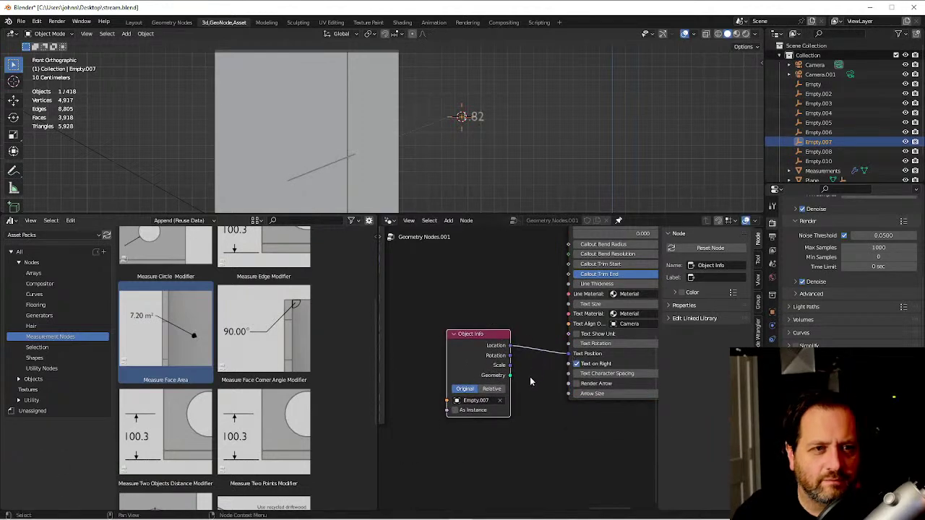
pyautogui.click(492, 389)
# Turn on Text Show Unit for the face-area callout and check the label through the camera view.
pyautogui.scroll(2, 405, 141)
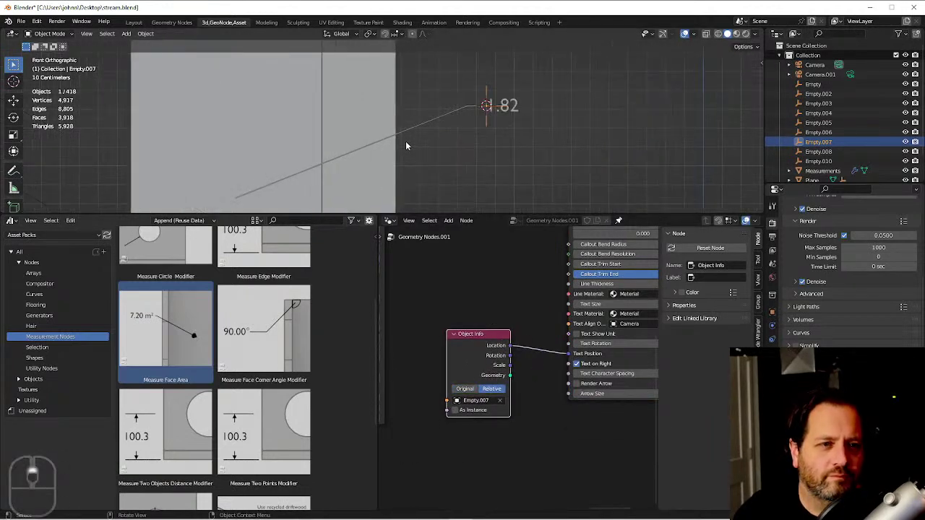
pyautogui.keyDown('shift'); pyautogui.moveTo(405, 141); pyautogui.dragTo(457, 138, button='middle'); pyautogui.keyUp('shift')
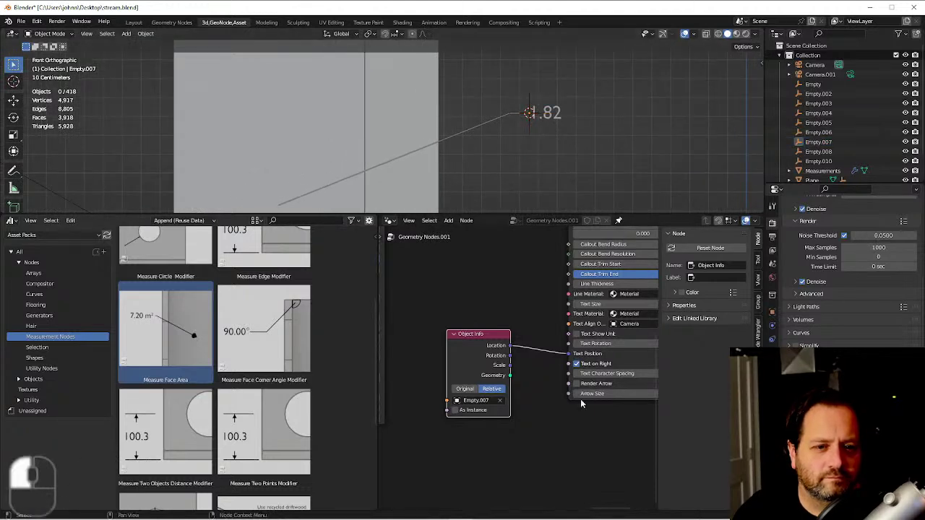
pyautogui.keyDown('shift'); pyautogui.moveTo(569, 377); pyautogui.dragTo(490, 410, button='middle'); pyautogui.keyUp('shift')
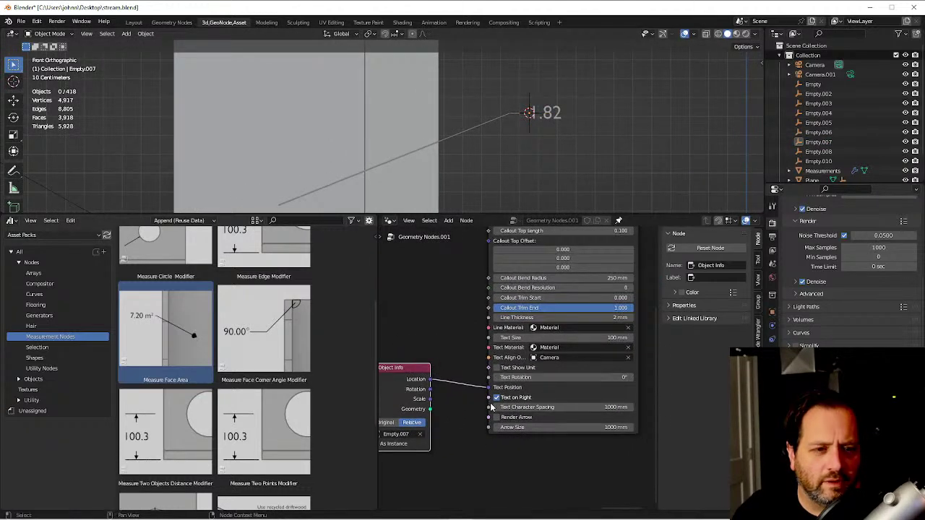
pyautogui.click(497, 368)
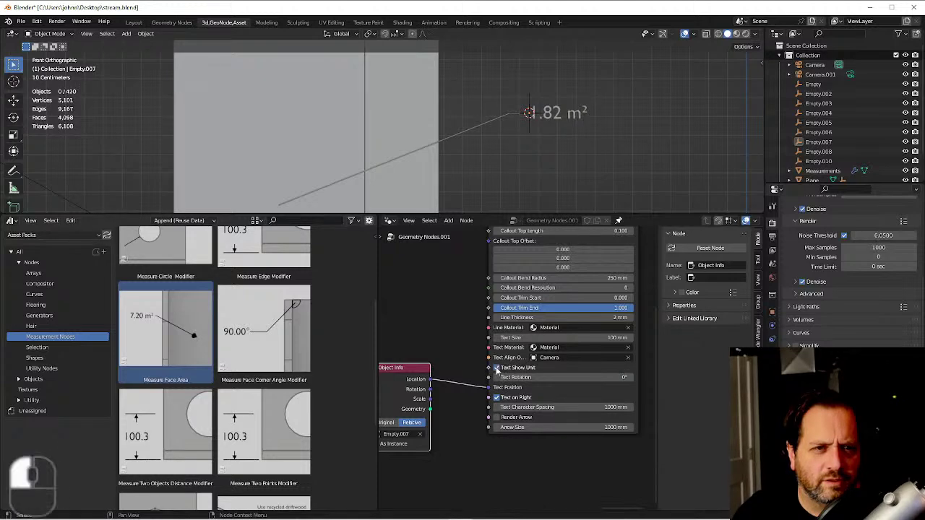
pyautogui.moveTo(503, 169); pyautogui.dragTo(488, 114, button='middle')
pyautogui.press('`')
pyautogui.scroll(3, 488, 114)
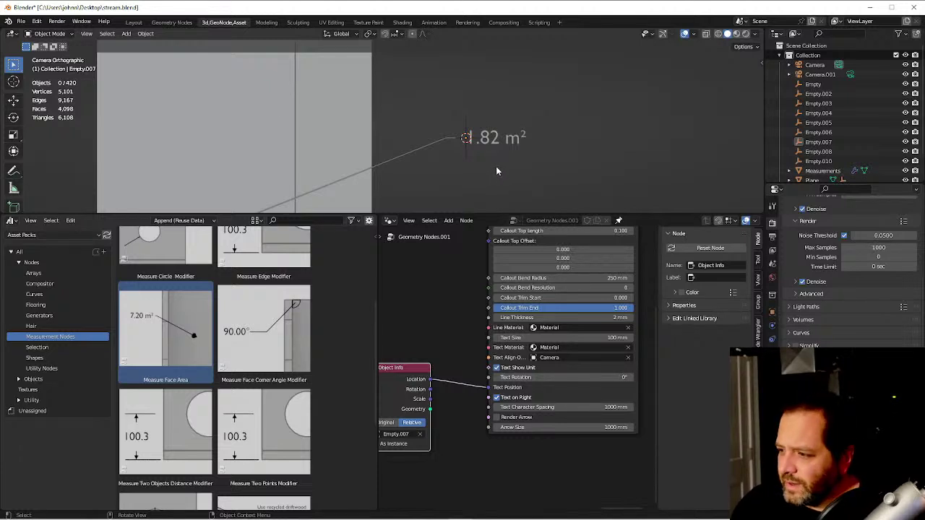
pyautogui.keyDown('shift'); pyautogui.moveTo(493, 170); pyautogui.dragTo(404, 93, button='middle'); pyautogui.keyUp('shift')
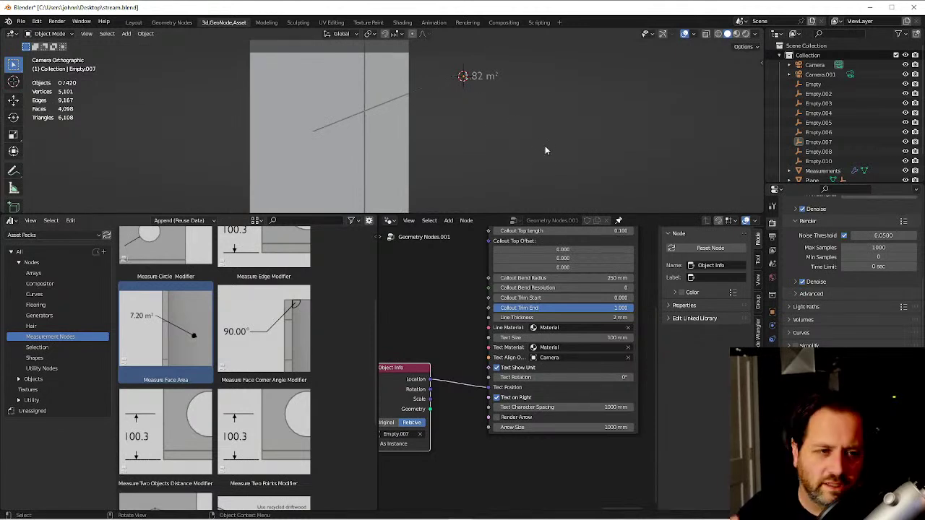
# Step the Measure Face Area node's Face Index up to 27 to measure a different face of the bracket.
pyautogui.keyDown('shift'); pyautogui.moveTo(590, 236); pyautogui.dragTo(565, 340, button='middle'); pyautogui.keyUp('shift')
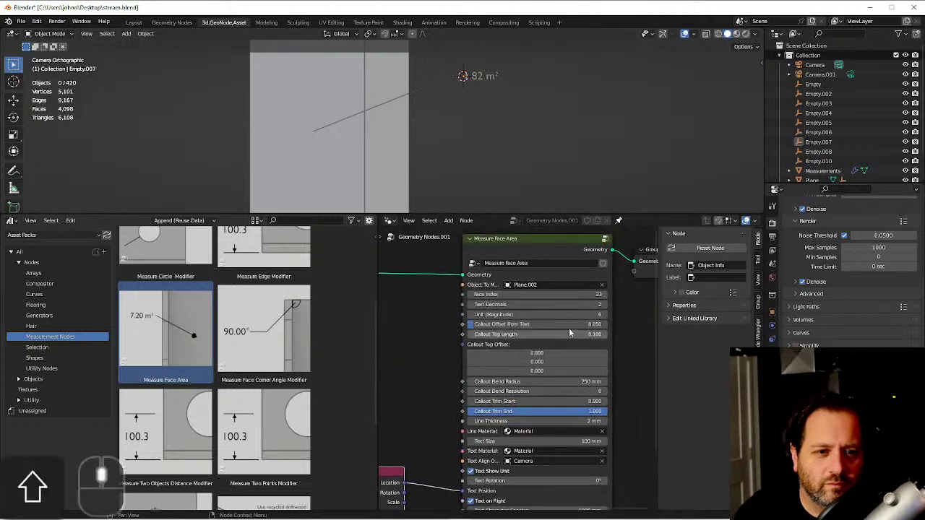
pyautogui.scroll(1, 589, 311)
pyautogui.click(608, 292)
pyautogui.click(608, 293)
pyautogui.click(608, 293)
pyautogui.click(608, 293)
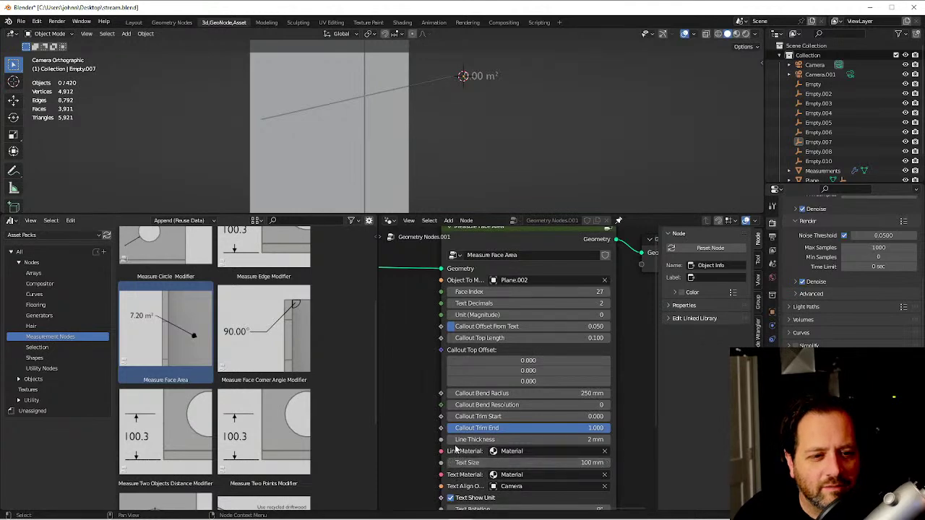
pyautogui.scroll(-5, 452, 433)
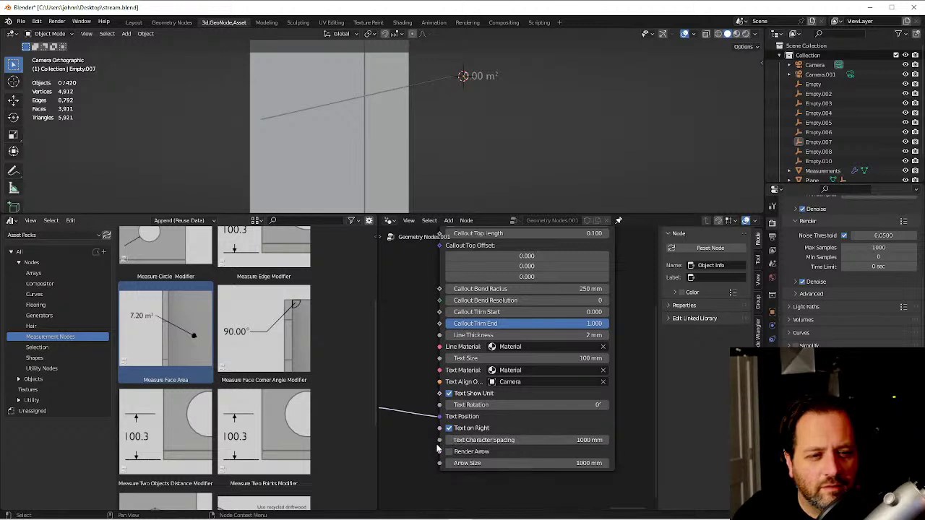
pyautogui.moveTo(509, 350); pyautogui.dragTo(591, 331, button='middle')
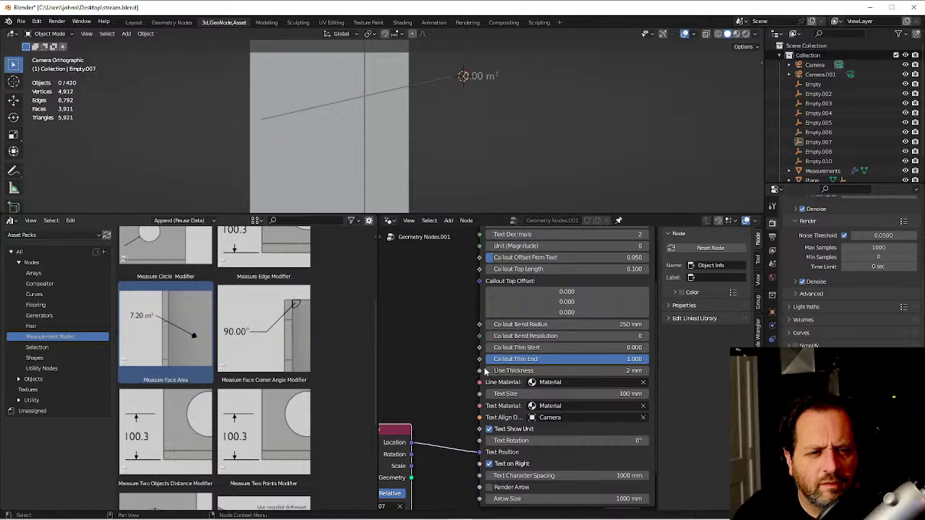
# Set the Measure Face Area node's Unit (Magnitude) to -3 and check the area label up close.
pyautogui.moveTo(483, 372)
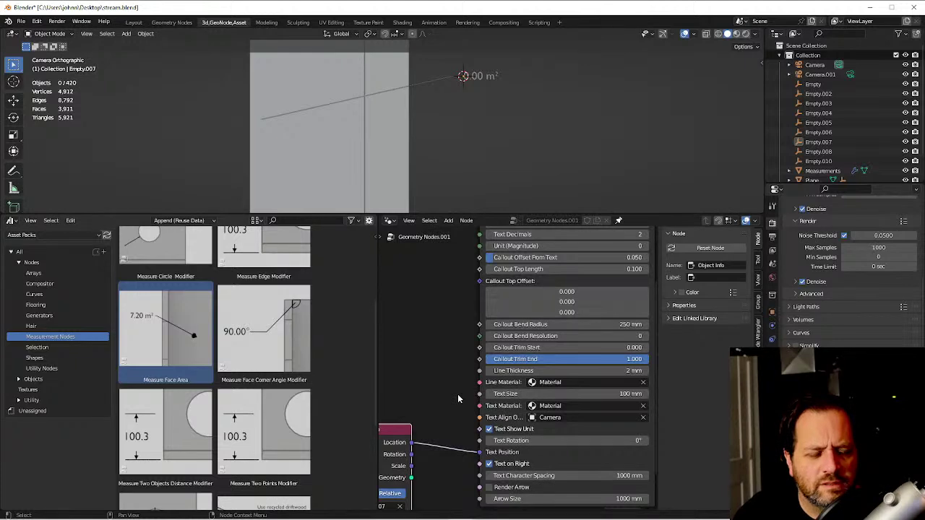
pyautogui.press('shift')
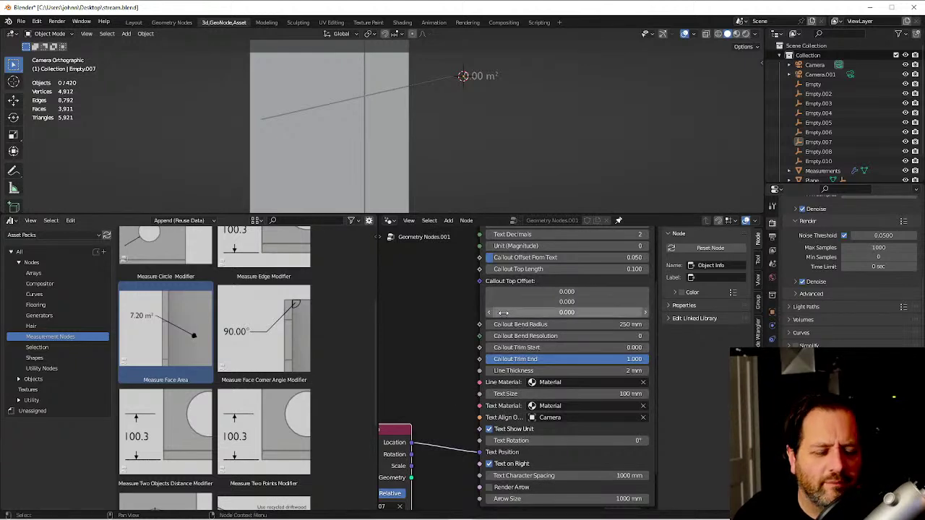
pyautogui.keyDown('shift'); pyautogui.moveTo(569, 276); pyautogui.dragTo(558, 348, button='middle'); pyautogui.keyUp('shift')
pyautogui.scroll(2, 558, 349)
pyautogui.click(417, 346)
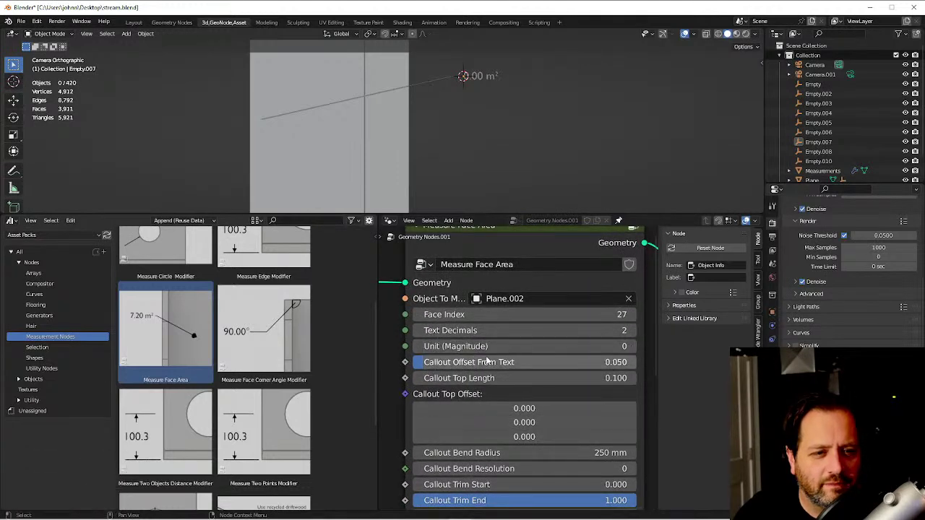
pyautogui.click(417, 346)
pyautogui.click(417, 347)
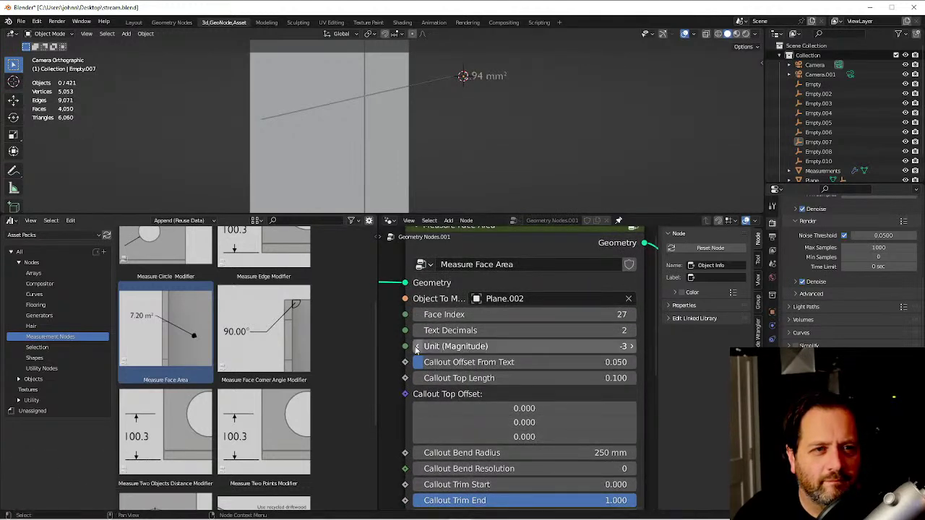
pyautogui.click(457, 101)
pyautogui.keyDown('shift'); pyautogui.moveTo(456, 101); pyautogui.dragTo(466, 127, button='middle'); pyautogui.keyUp('shift')
pyautogui.scroll(2, 466, 126)
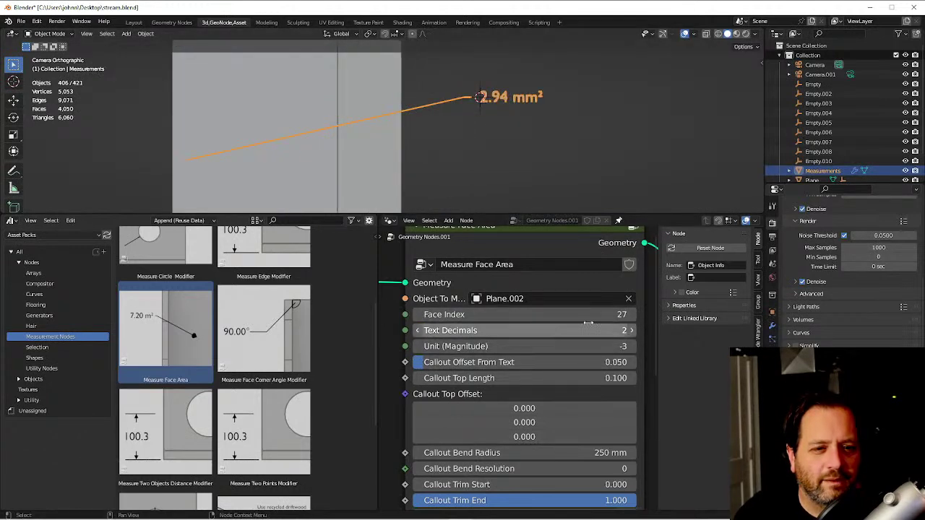
# Step the Measure Face Area node's Face Index up past 30 to try other faces of the bracket.
pyautogui.click(635, 315)
pyautogui.click(635, 315)
pyautogui.click(636, 315)
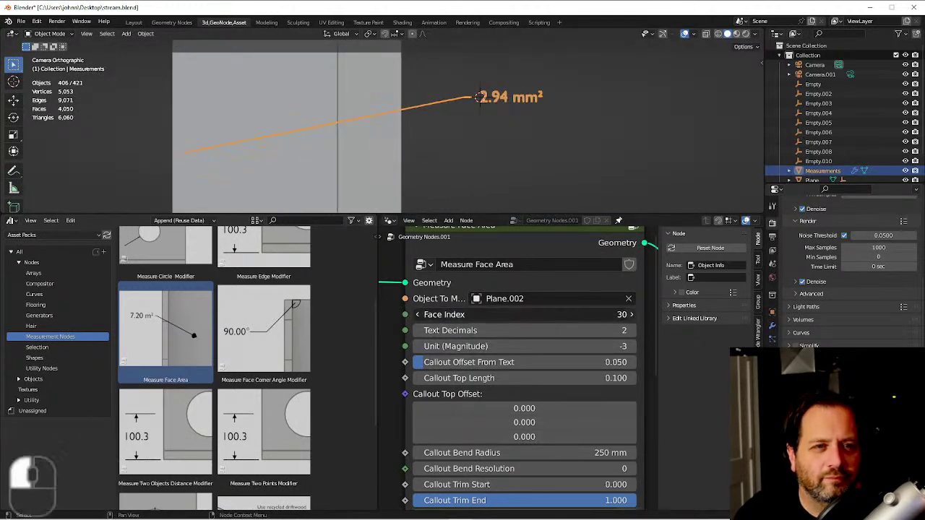
pyautogui.click(632, 315)
pyautogui.click(632, 315)
pyautogui.click(632, 315)
pyautogui.moveTo(632, 315); pyautogui.dragTo(723, 315)
pyautogui.moveTo(436, 163); pyautogui.dragTo(520, 149, button='middle')
# Set the Measure Face Area node's Face Index to 23.
pyautogui.click(589, 315)
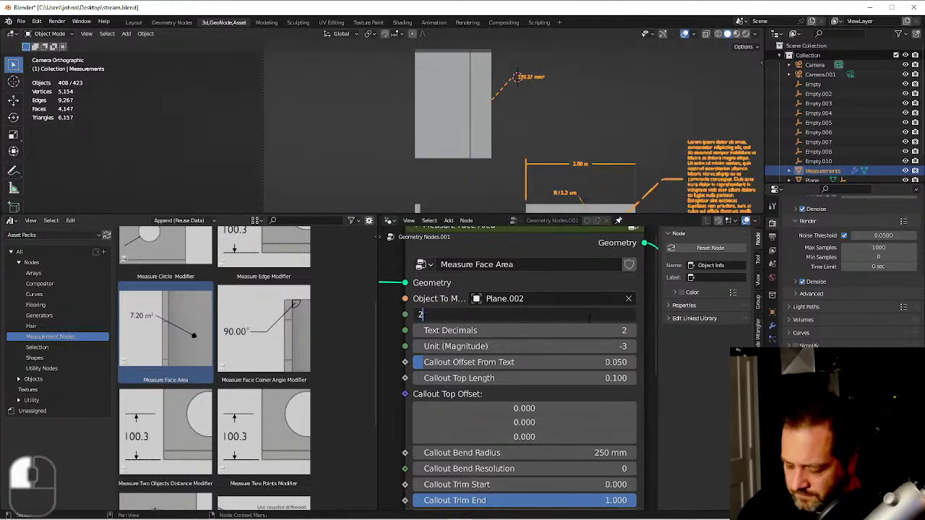
pyautogui.write('23')
pyautogui.press('Return')
# Review the Measure Face Area node's callout and text settings and examine the resulting area label on the bracket.
pyautogui.scroll(-1, 503, 483)
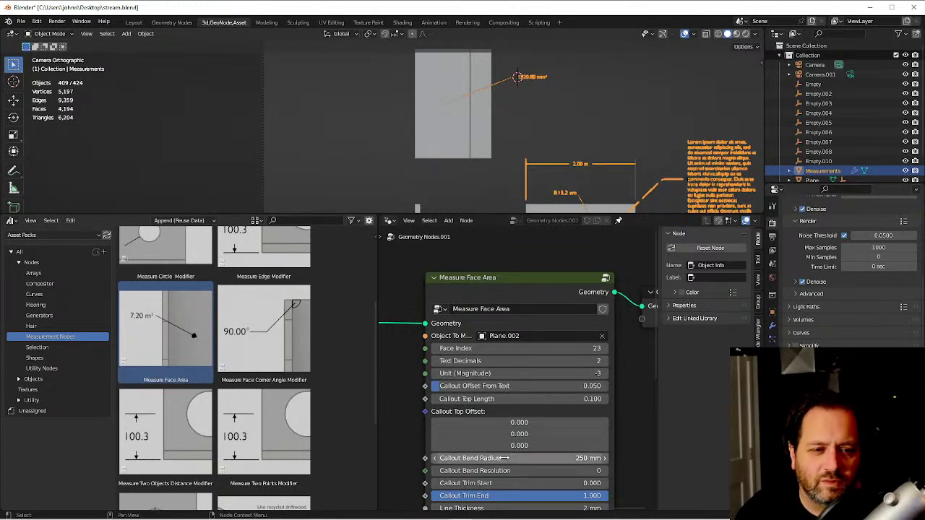
pyautogui.keyDown('shift'); pyautogui.scroll(-5, 481, 448); pyautogui.keyUp('shift')
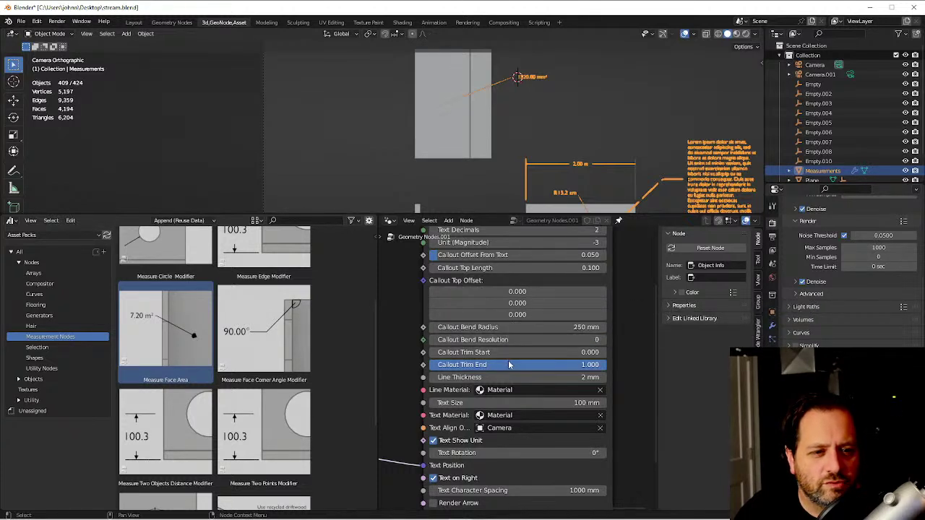
pyautogui.scroll(-1, 532, 476)
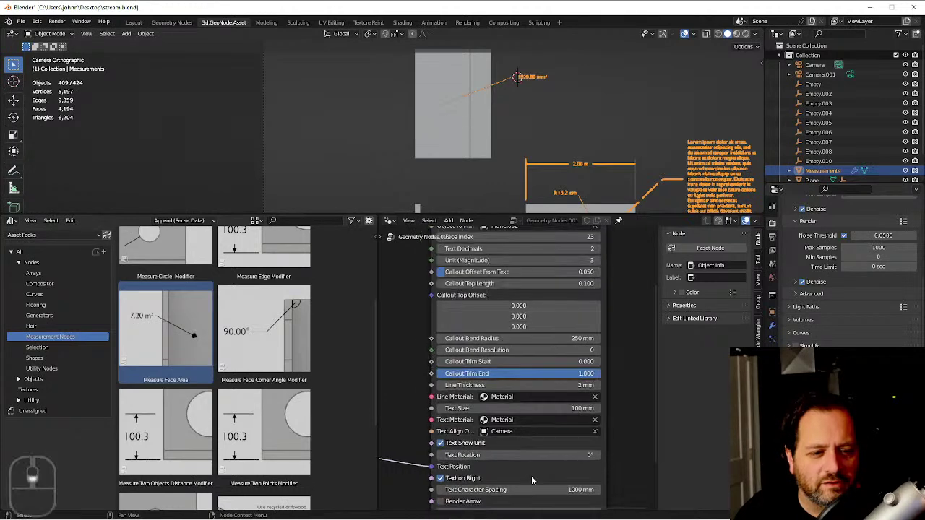
pyautogui.keyDown('shift'); pyautogui.moveTo(532, 476); pyautogui.dragTo(519, 439, button='middle'); pyautogui.keyUp('shift')
pyautogui.keyDown('shift'); pyautogui.scroll(2, 519, 438); pyautogui.keyUp('shift')
pyautogui.scroll(4, 504, 91)
pyautogui.scroll(3, 466, 93)
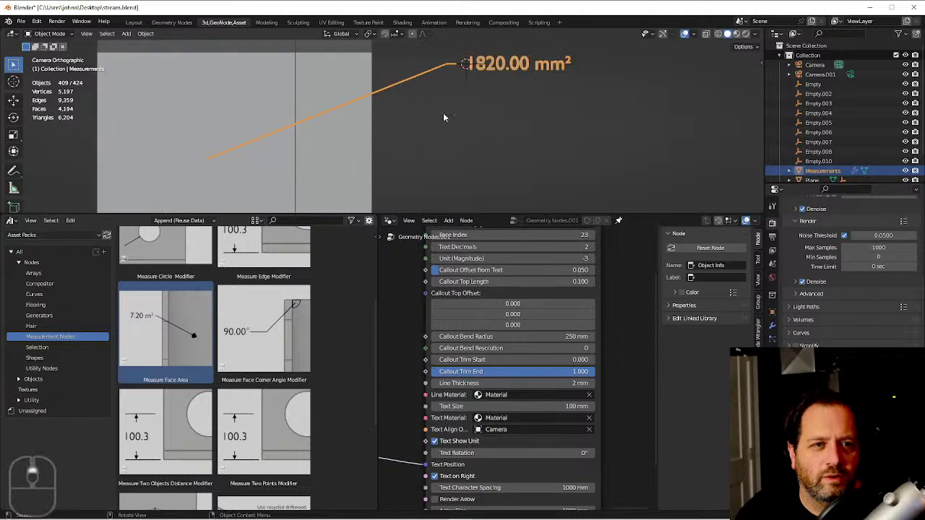
pyautogui.keyDown('shift'); pyautogui.moveTo(442, 119); pyautogui.dragTo(496, 150, button='middle'); pyautogui.keyUp('shift')
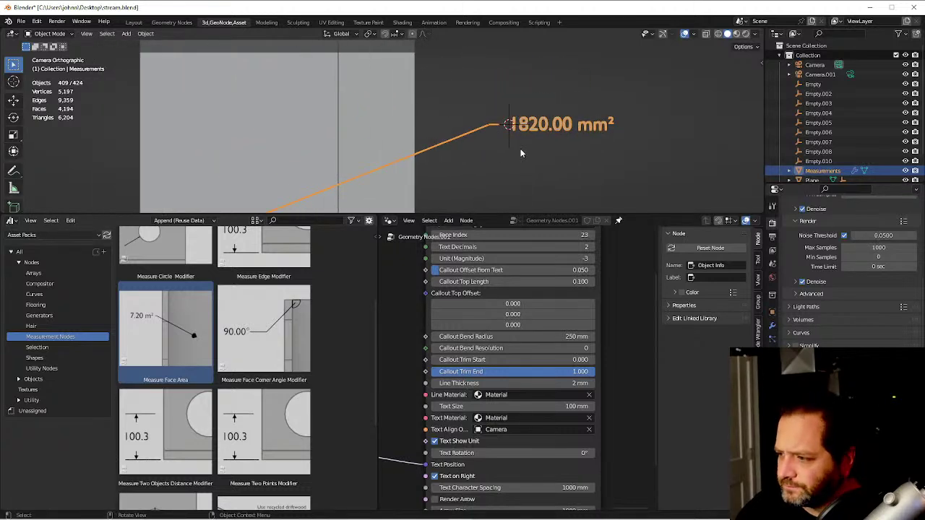
pyautogui.scroll(-3, 471, 183)
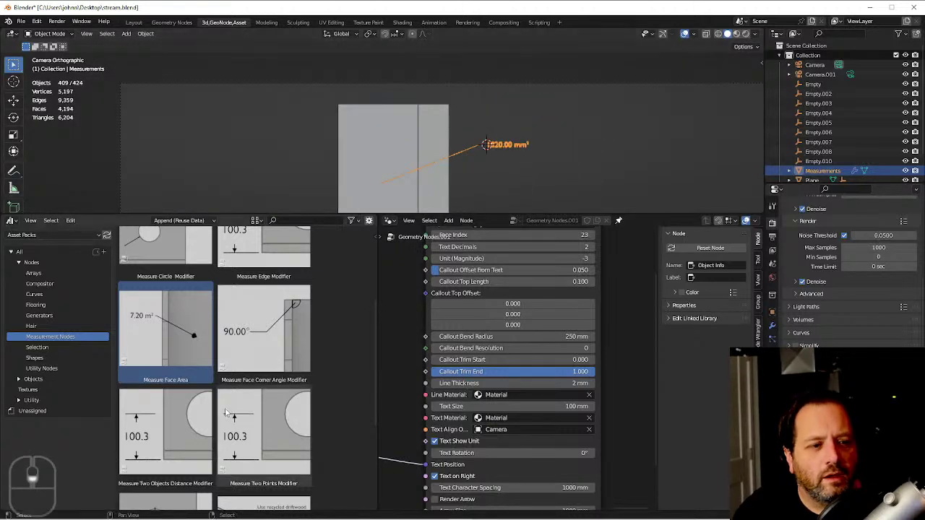
# Insert the Measure Face Corner Angle Modifier asset between the Measure Face Area and Group Output nodes, making room for it.
pyautogui.scroll(-2, 226, 412)
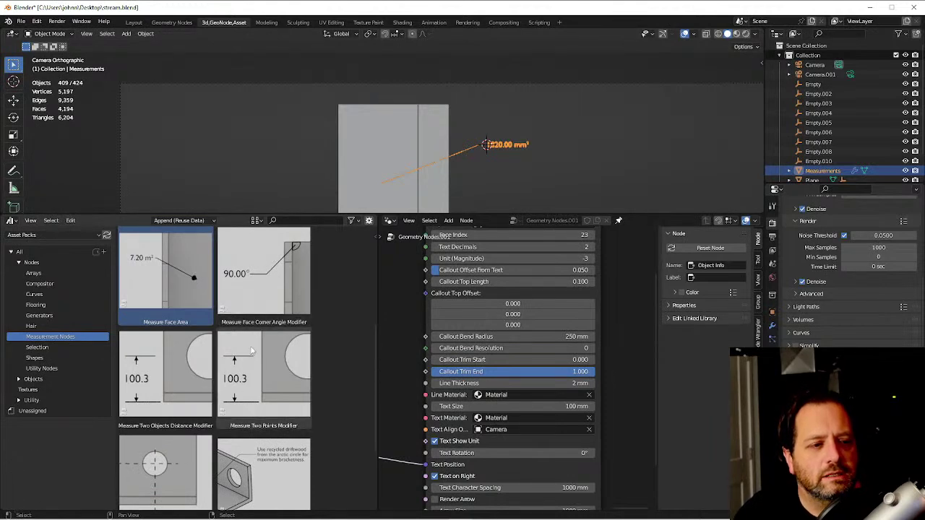
pyautogui.scroll(-4, 251, 351)
pyautogui.scroll(6, 260, 339)
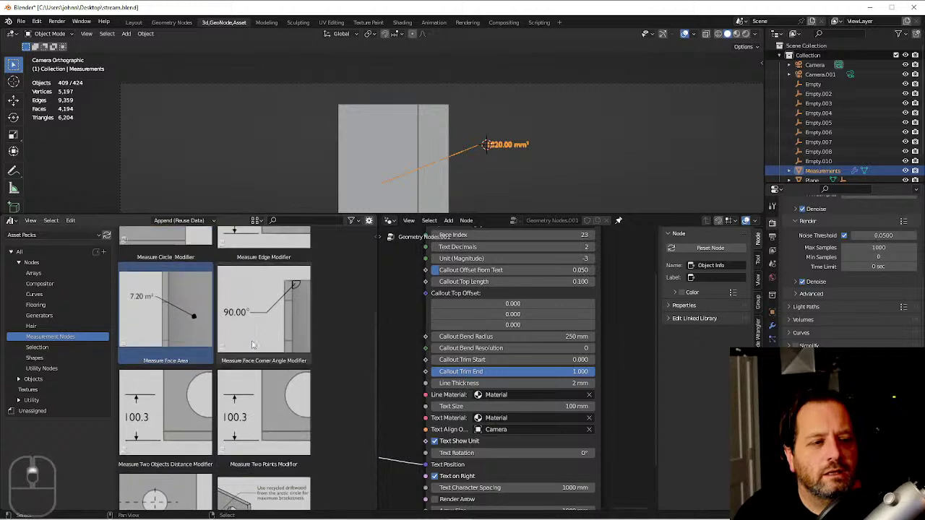
pyautogui.scroll(3, 277, 327)
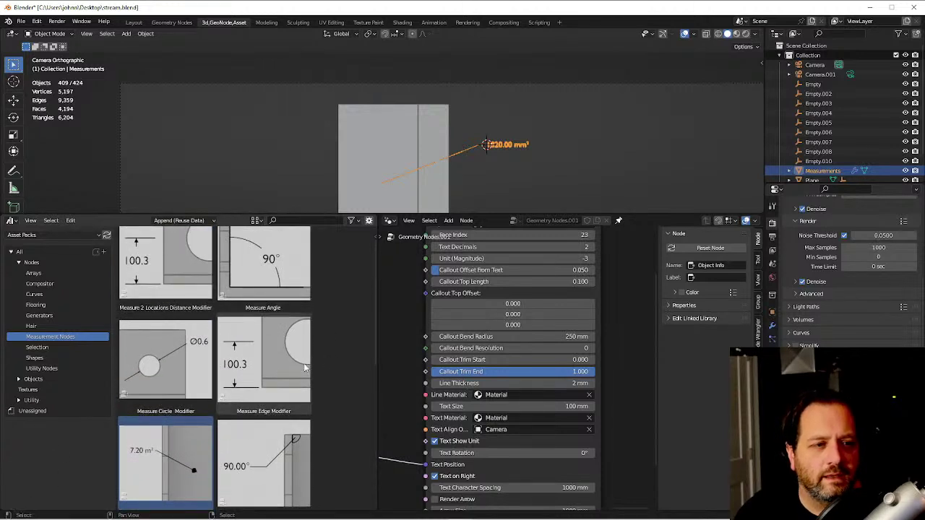
pyautogui.scroll(-3, 296, 434)
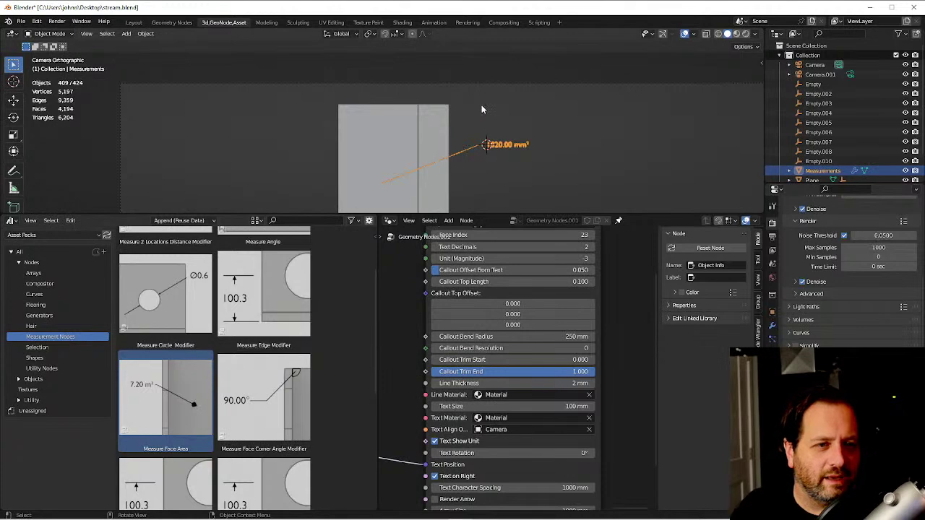
pyautogui.scroll(-3, 512, 362)
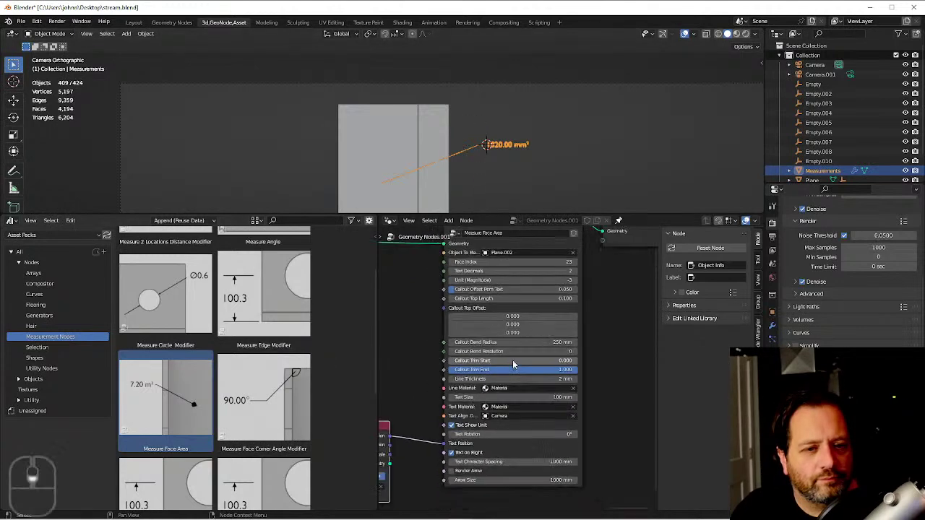
pyautogui.keyDown('shift'); pyautogui.moveTo(513, 362); pyautogui.dragTo(423, 421, button='middle'); pyautogui.keyUp('shift')
pyautogui.click(522, 307)
pyautogui.moveTo(264, 398); pyautogui.dragTo(495, 285)
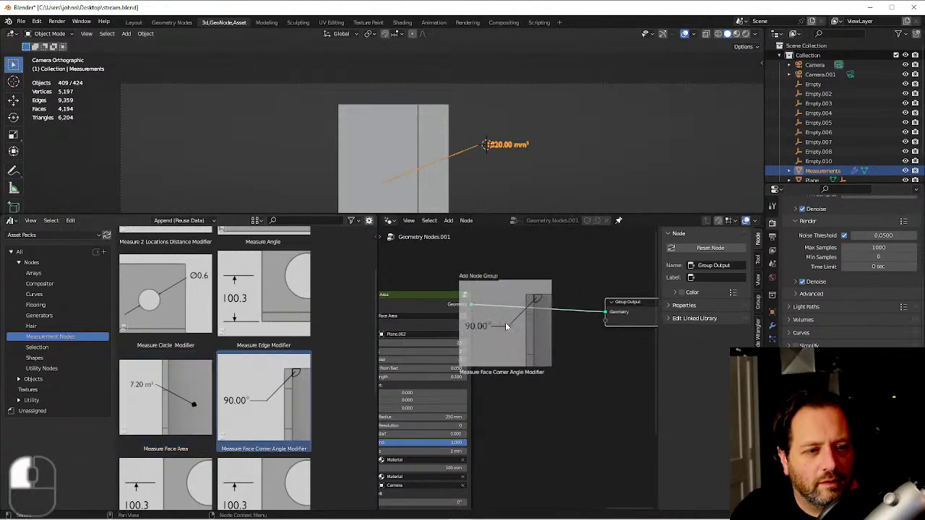
pyautogui.click(535, 275)
pyautogui.moveTo(569, 314); pyautogui.dragTo(633, 313)
pyautogui.moveTo(633, 314); pyautogui.dragTo(575, 293, button='middle')
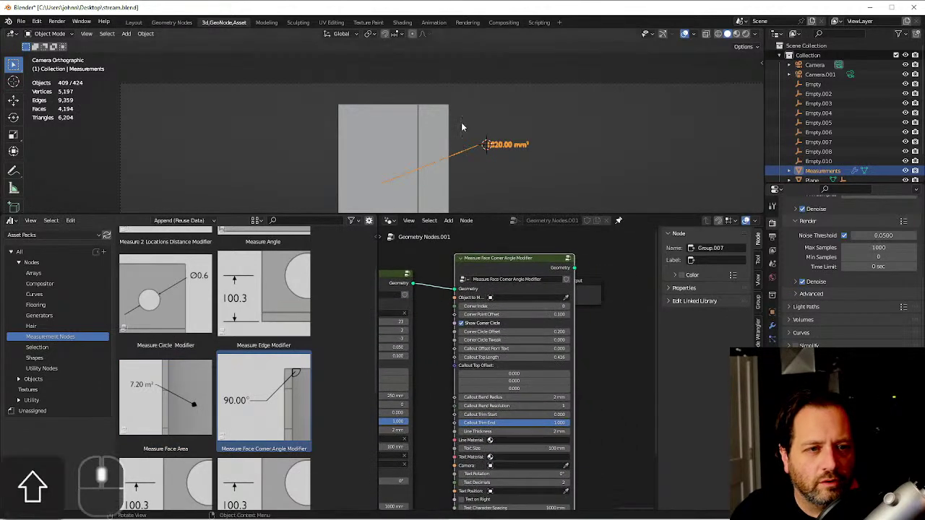
# Pick the bracket, Plane.002, as the corner-angle node's object to measure.
pyautogui.scroll(-2, 477, 168)
pyautogui.scroll(1, 477, 168)
pyautogui.scroll(1, 477, 168)
pyautogui.click(566, 297)
pyautogui.click(509, 168)
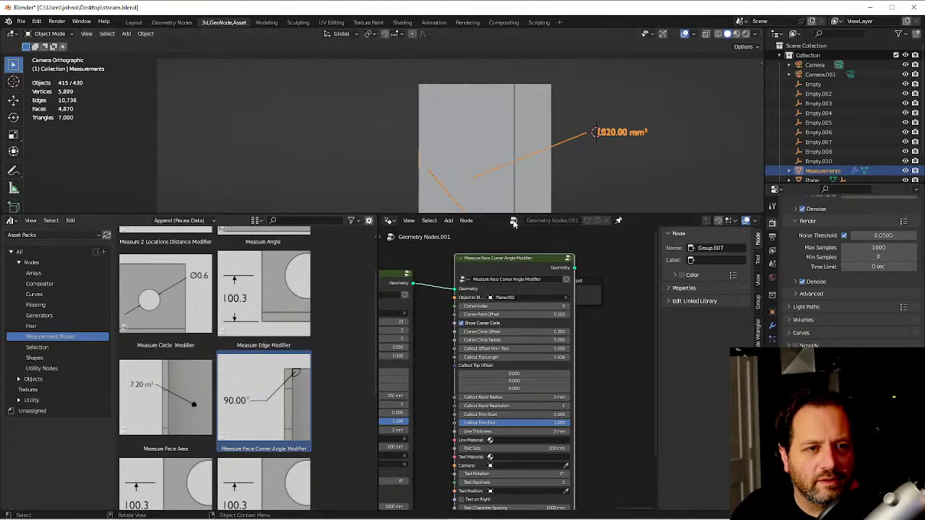
# Show the bracket in wireframe from an angled view and raise the corner-angle node's Corner Index to 128.
pyautogui.moveTo(497, 125); pyautogui.dragTo(412, 139, button='middle')
pyautogui.scroll(2, 415, 136)
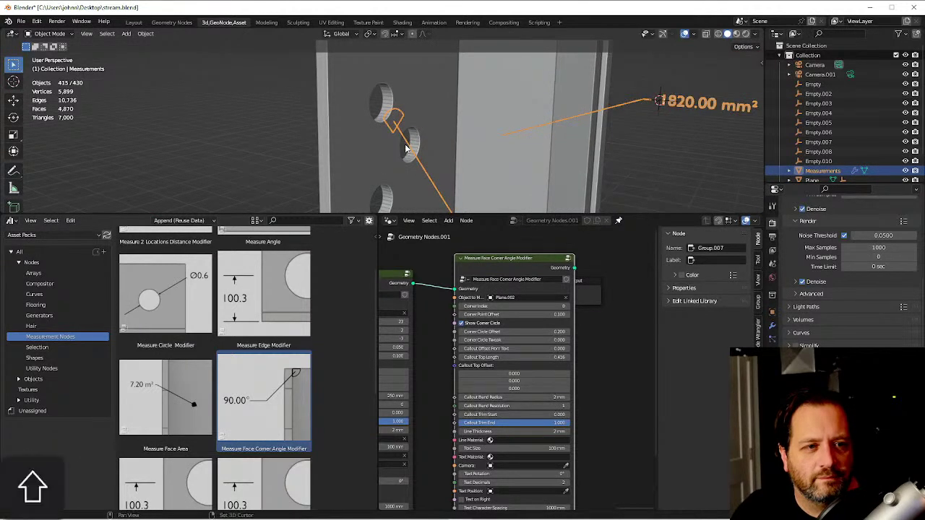
pyautogui.hotkey('shift', 'z')
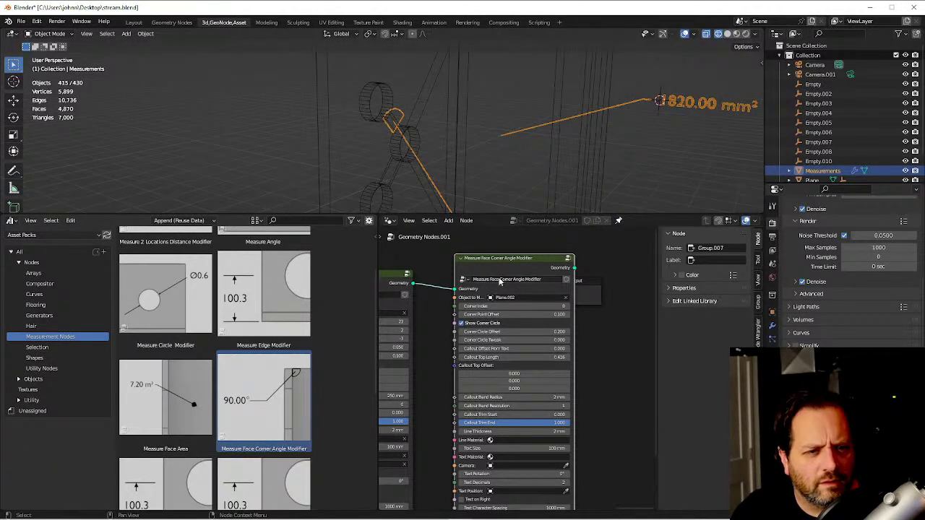
pyautogui.moveTo(494, 270); pyautogui.dragTo(522, 260)
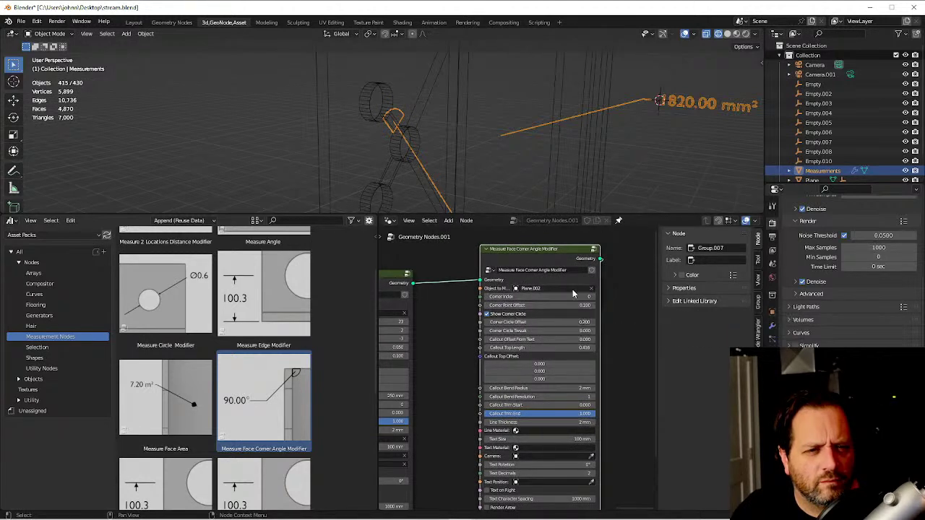
pyautogui.click(425, 109)
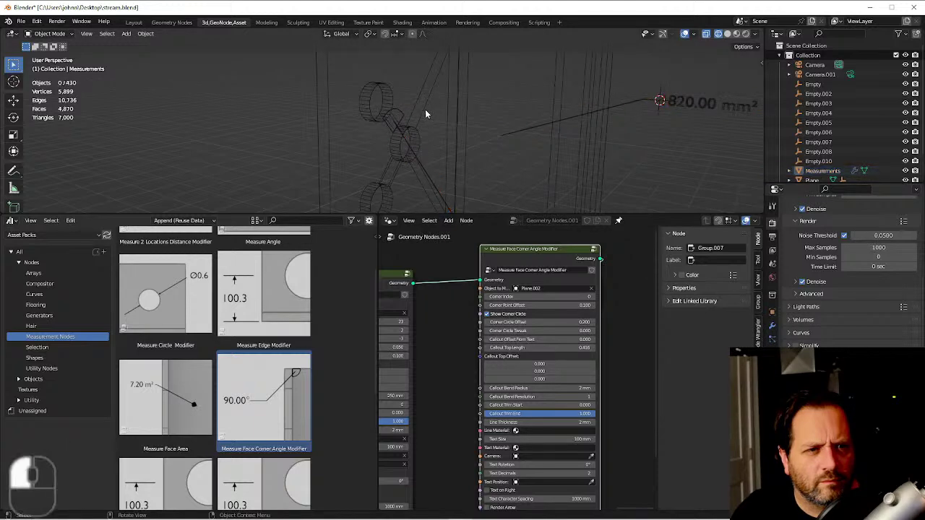
pyautogui.moveTo(534, 297); pyautogui.dragTo(600, 296)
# Assign Camera as the corner-angle node's camera and, in camera view, raise the Corner Index to 296.
pyautogui.click(549, 456)
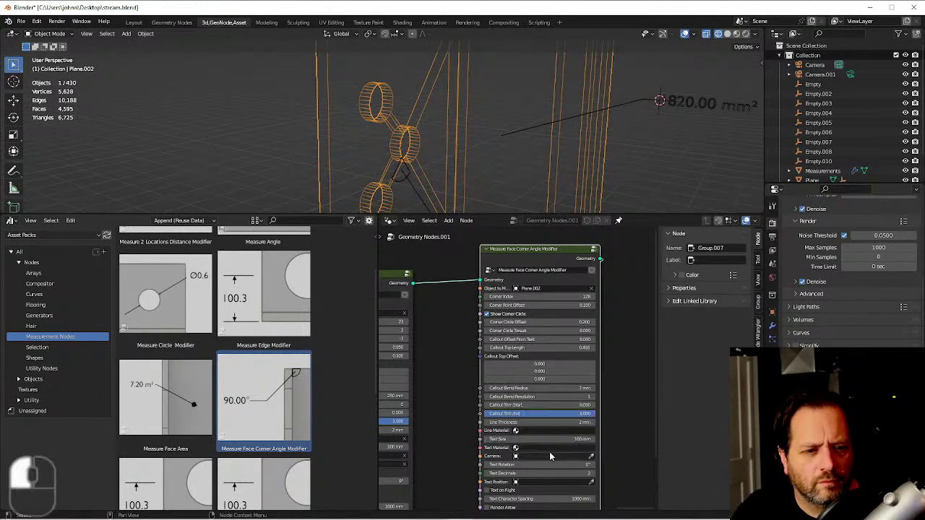
pyautogui.click(523, 376)
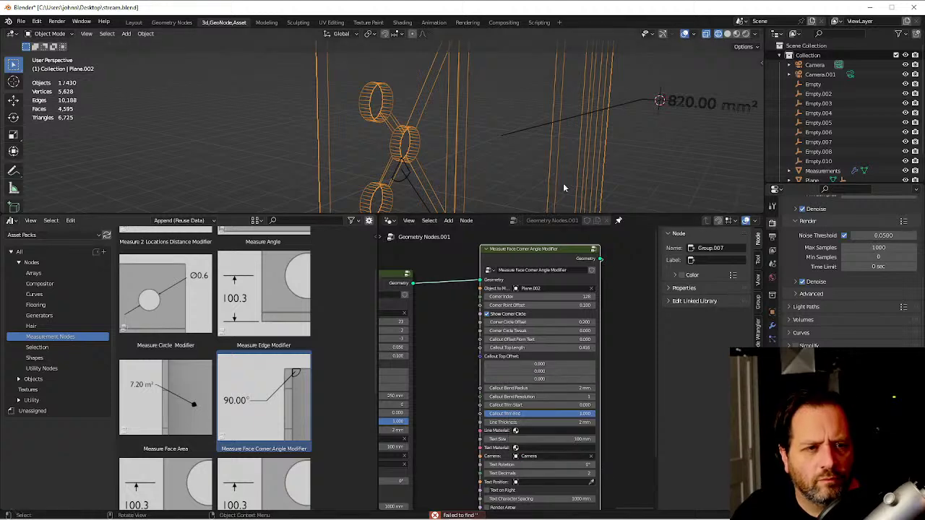
pyautogui.press('`')
pyautogui.keyDown('shift'); pyautogui.moveTo(471, 170); pyautogui.dragTo(444, 117, button='middle'); pyautogui.keyUp('shift')
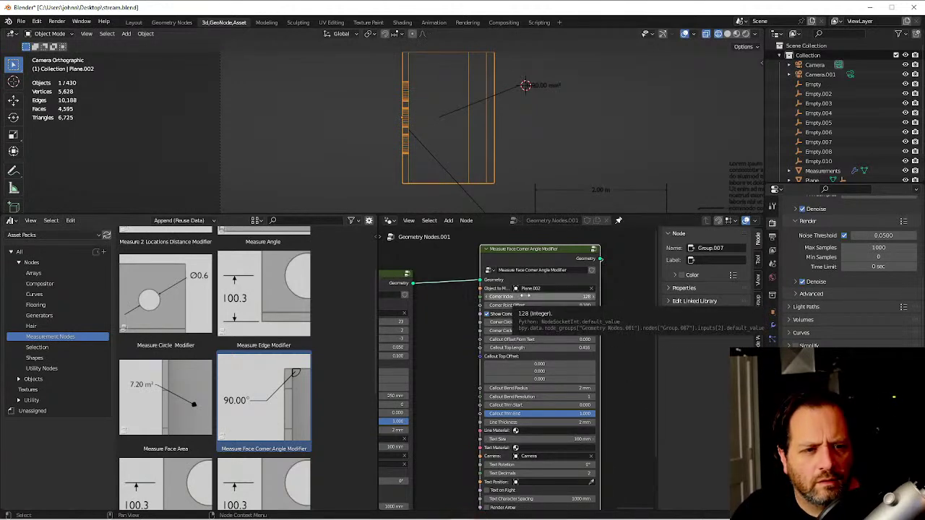
pyautogui.moveTo(523, 296); pyautogui.dragTo(549, 297)
pyautogui.moveTo(539, 297); pyautogui.dragTo(558, 296)
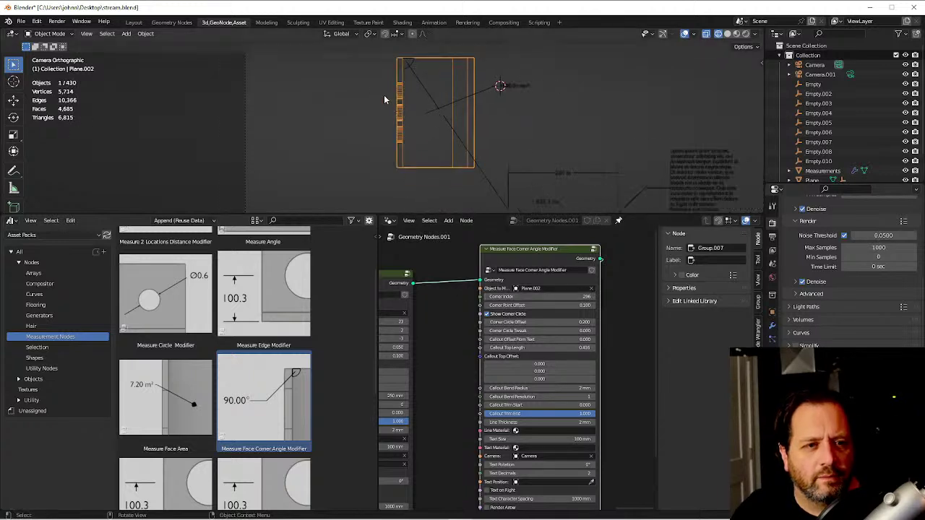
# Duplicate the empty at the face-area label and place the copy just below it.
pyautogui.scroll(-2, 378, 91)
pyautogui.keyDown('shift'); pyautogui.moveTo(433, 126); pyautogui.dragTo(491, 192, button='middle'); pyautogui.keyUp('shift')
pyautogui.click(502, 150)
pyautogui.hotkey('shift', 'd')
pyautogui.click(506, 175)
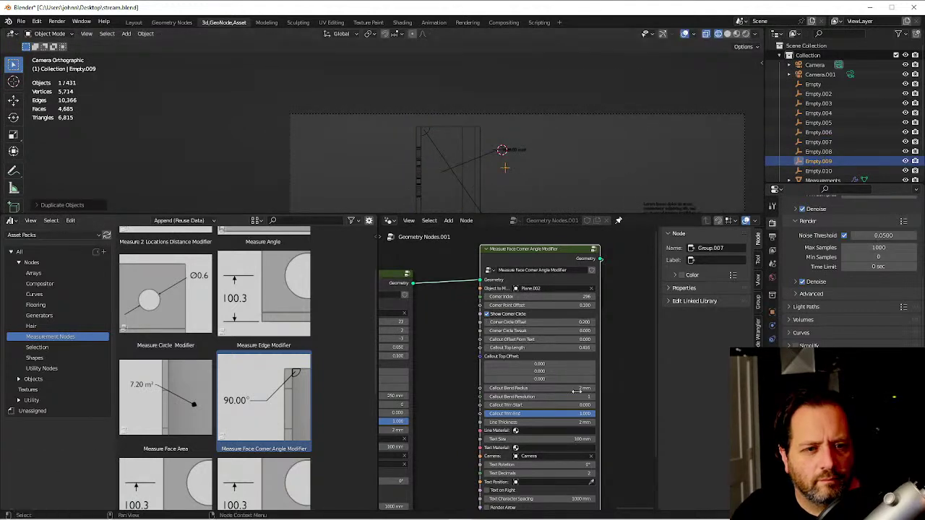
# Use Empty.009 as the corner-angle node's Text Position and turn on Text on Right.
pyautogui.keyDown('shift'); pyautogui.scroll(-2, 582, 465); pyautogui.keyUp('shift')
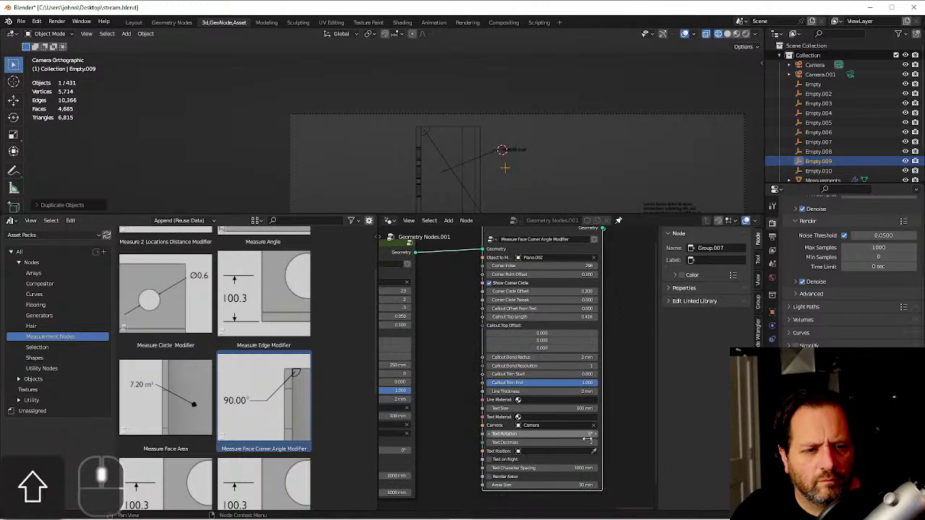
pyautogui.click(505, 166)
pyautogui.click(490, 459)
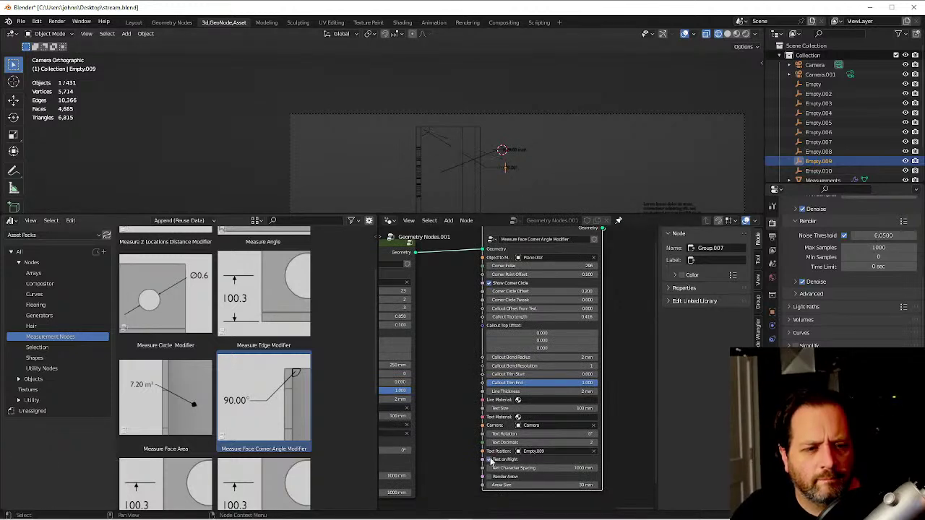
# Return the viewport to solid shading and clear the selection to check the corner-angle callout.
pyautogui.scroll(3, 496, 168)
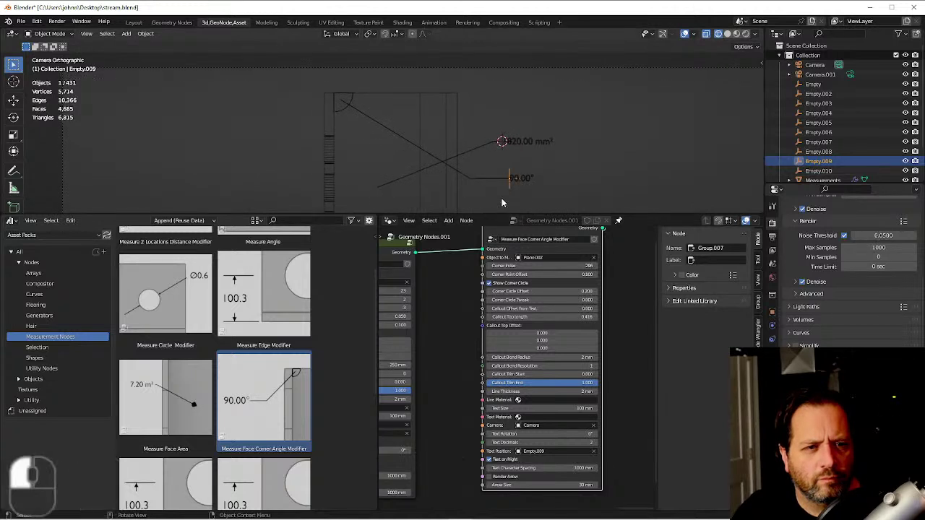
pyautogui.click(728, 34)
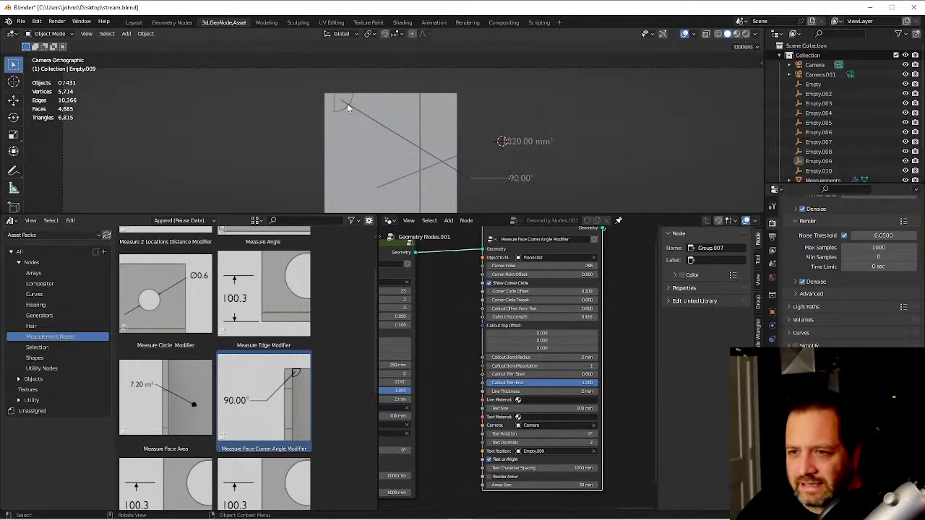
pyautogui.click(509, 179)
pyautogui.click(599, 169)
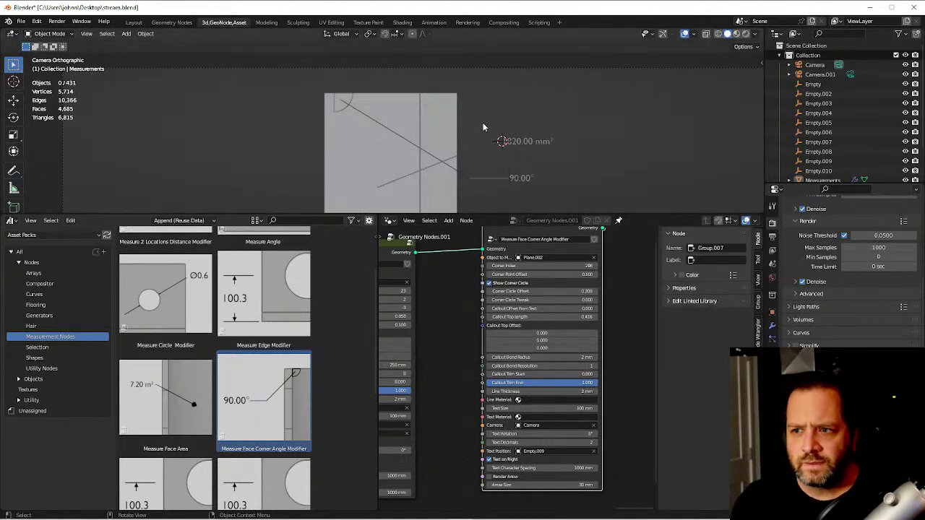
# Expand the node editor over the asset browser area and bring the chain of measurement nodes into view.
pyautogui.scroll(-2, 407, 144)
pyautogui.keyDown('shift'); pyautogui.moveTo(407, 141); pyautogui.dragTo(394, 100, button='middle'); pyautogui.keyUp('shift')
pyautogui.scroll(-2, 434, 103)
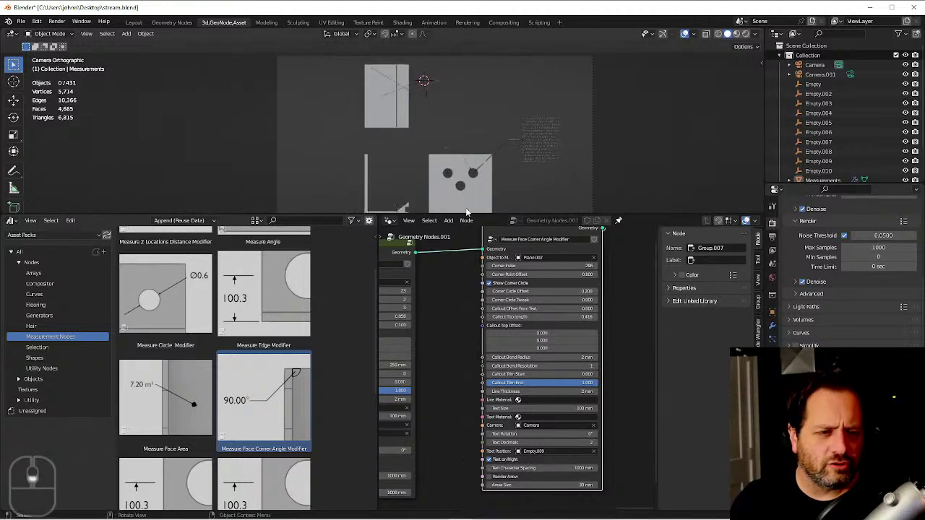
pyautogui.scroll(-1, 461, 193)
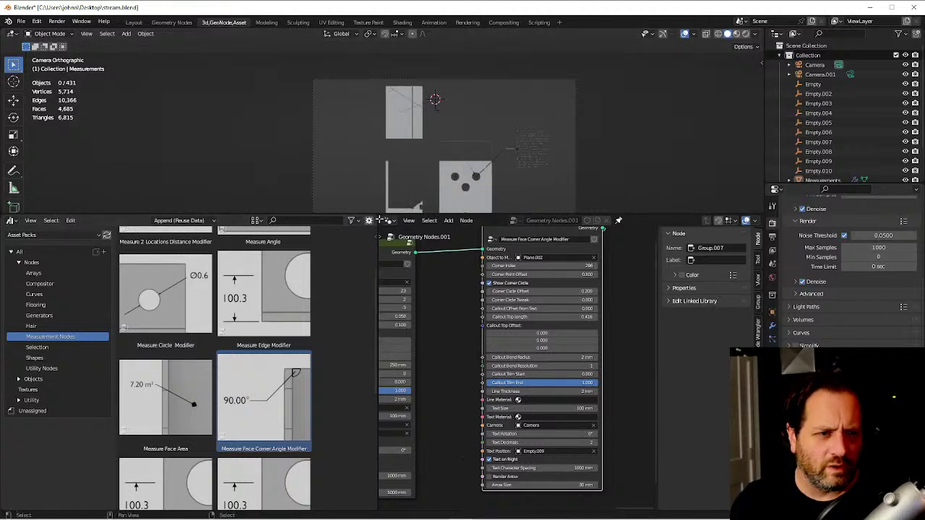
pyautogui.moveTo(379, 220); pyautogui.dragTo(217, 290)
pyautogui.scroll(-3, 231, 337)
pyautogui.keyDown('shift'); pyautogui.moveTo(231, 337); pyautogui.dragTo(503, 322, button='middle'); pyautogui.keyUp('shift')
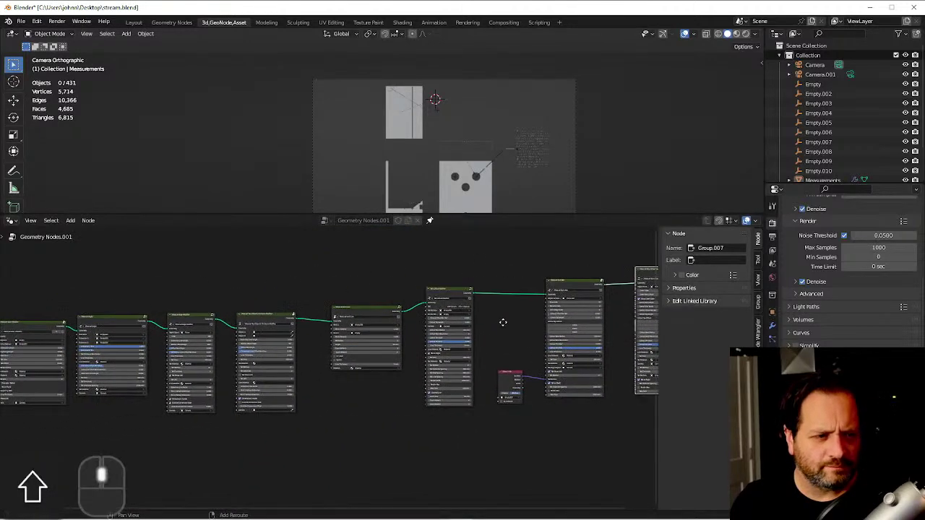
# Expose the Measure Circle node's Line Thickness as a group input and route its link through a reroute point.
pyautogui.scroll(-1, 258, 325)
pyautogui.scroll(-1, 347, 325)
pyautogui.keyDown('shift'); pyautogui.moveTo(86, 311); pyautogui.dragTo(148, 306, button='middle'); pyautogui.keyUp('shift')
pyautogui.scroll(3, 147, 306)
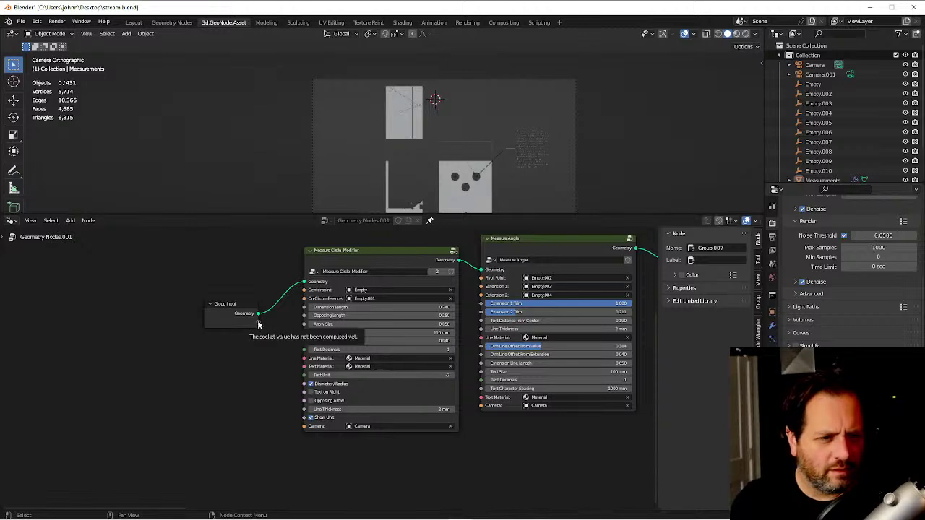
pyautogui.moveTo(256, 325); pyautogui.dragTo(304, 409)
pyautogui.keyDown('shift'); pyautogui.moveTo(292, 392); pyautogui.dragTo(196, 346, button='middle'); pyautogui.keyUp('shift')
pyautogui.keyDown('shift'); pyautogui.moveTo(194, 348); pyautogui.dragTo(200, 345, button='right'); pyautogui.keyUp('shift')
pyautogui.moveTo(195, 344); pyautogui.dragTo(187, 364)
# Duplicate the Group Input below the nodes and link its Line Thickness to the Measure Angle and Measure Edge nodes.
pyautogui.hotkey('shift', 'd')
pyautogui.click(328, 419)
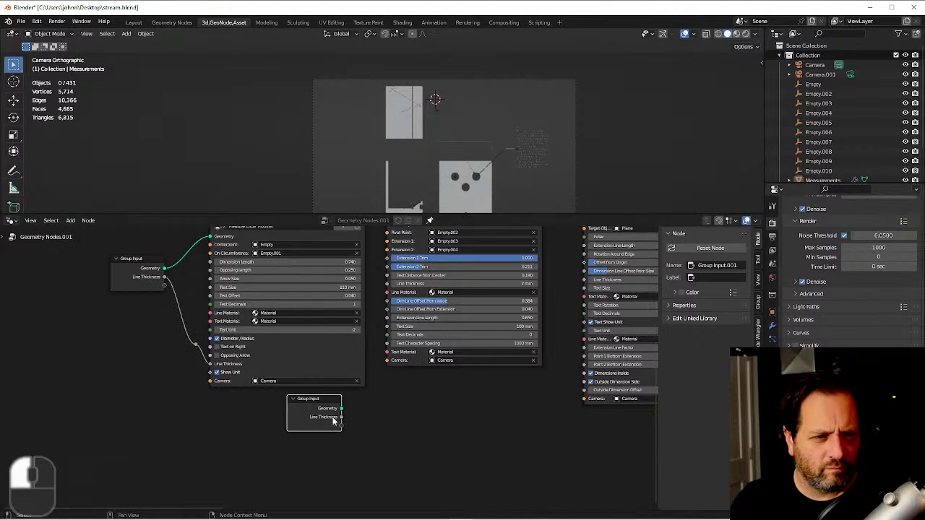
pyautogui.moveTo(342, 420); pyautogui.dragTo(388, 283)
pyautogui.moveTo(349, 423); pyautogui.dragTo(240, 415, button='middle')
pyautogui.moveTo(236, 411); pyautogui.dragTo(469, 272)
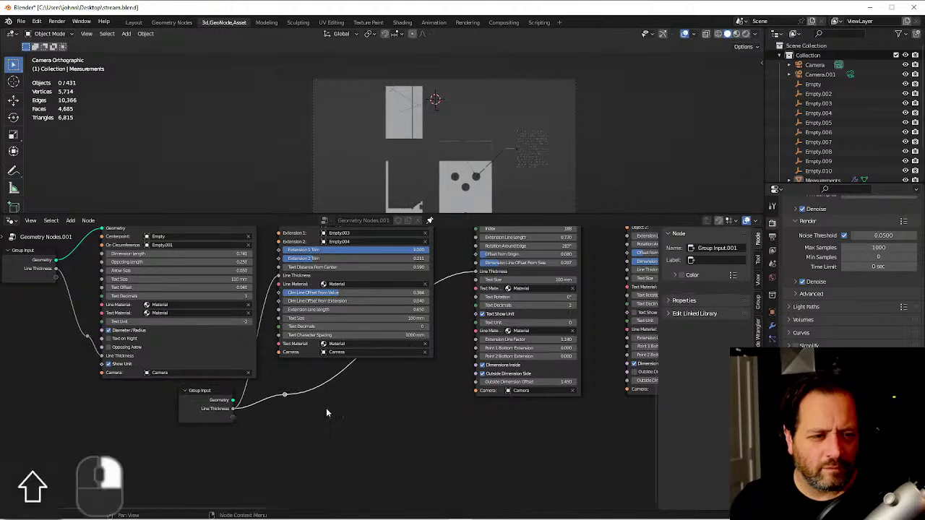
# Extend the Line Thickness link through reroutes to the Measure Two Objects Distance and Measurement Line nodes.
pyautogui.keyDown('shift'); pyautogui.moveTo(323, 409); pyautogui.dragTo(288, 405, button='middle'); pyautogui.keyUp('shift')
pyautogui.moveTo(162, 396)
pyautogui.mouseDown()
pyautogui.moveTo(272, 394)
pyautogui.moveTo(506, 291)
pyautogui.moveTo(510, 270)
pyautogui.mouseUp()
pyautogui.keyDown('shift'); pyautogui.rightClick(448, 344); pyautogui.keyUp('shift')
pyautogui.moveTo(471, 327)
pyautogui.keyDown('shift'); pyautogui.mouseDown(button='right')
pyautogui.moveTo(334, 366)
pyautogui.moveTo(343, 393)
pyautogui.moveTo(419, 477)
pyautogui.mouseUp(button='right'); pyautogui.keyUp('shift')
pyautogui.keyDown('shift'); pyautogui.moveTo(429, 410); pyautogui.dragTo(231, 330, button='middle'); pyautogui.keyUp('shift')
pyautogui.moveTo(227, 320); pyautogui.dragTo(464, 334)
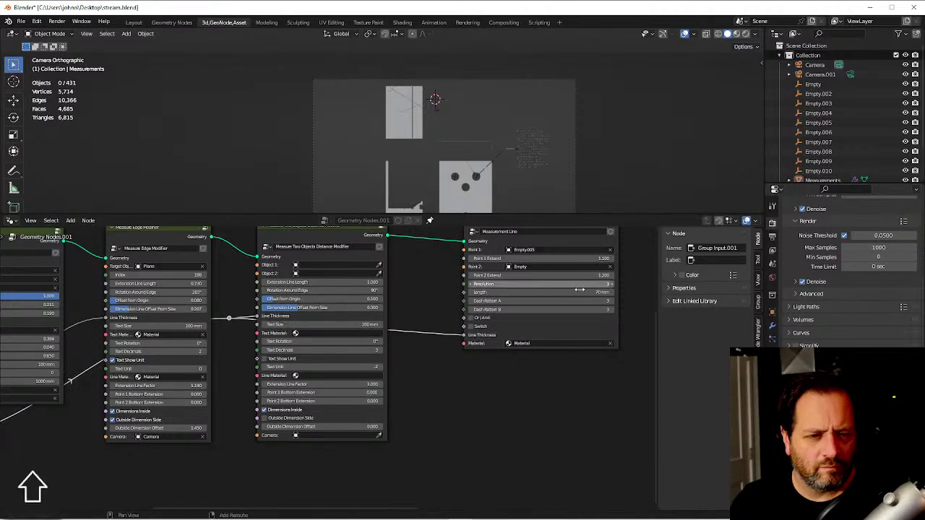
# Add further reroutes and link Line Thickness to the Text Callout and Measure Face Area nodes.
pyautogui.keyDown('shift'); pyautogui.moveTo(568, 317); pyautogui.dragTo(422, 354, button='middle'); pyautogui.keyUp('shift')
pyautogui.keyDown('shift'); pyautogui.moveTo(290, 381); pyautogui.dragTo(293, 411, button='right'); pyautogui.keyUp('shift')
pyautogui.moveTo(290, 391); pyautogui.dragTo(522, 352)
pyautogui.moveTo(549, 370)
pyautogui.keyDown('shift'); pyautogui.mouseDown(button='right')
pyautogui.moveTo(450, 386)
pyautogui.moveTo(470, 410)
pyautogui.mouseUp(button='right'); pyautogui.keyUp('shift')
pyautogui.moveTo(503, 383); pyautogui.dragTo(260, 354, button='middle')
pyautogui.keyDown('shift'); pyautogui.moveTo(260, 355); pyautogui.dragTo(258, 326, button='right'); pyautogui.keyUp('shift')
pyautogui.moveTo(257, 326); pyautogui.dragTo(544, 336)
# Link the last Line Thickness reroute to the Measure Face Corner Angle node.
pyautogui.keyDown('shift'); pyautogui.moveTo(508, 269); pyautogui.dragTo(301, 330, button='middle'); pyautogui.keyUp('shift')
pyautogui.moveTo(279, 393); pyautogui.dragTo(405, 395)
pyautogui.rightClick(500, 319)
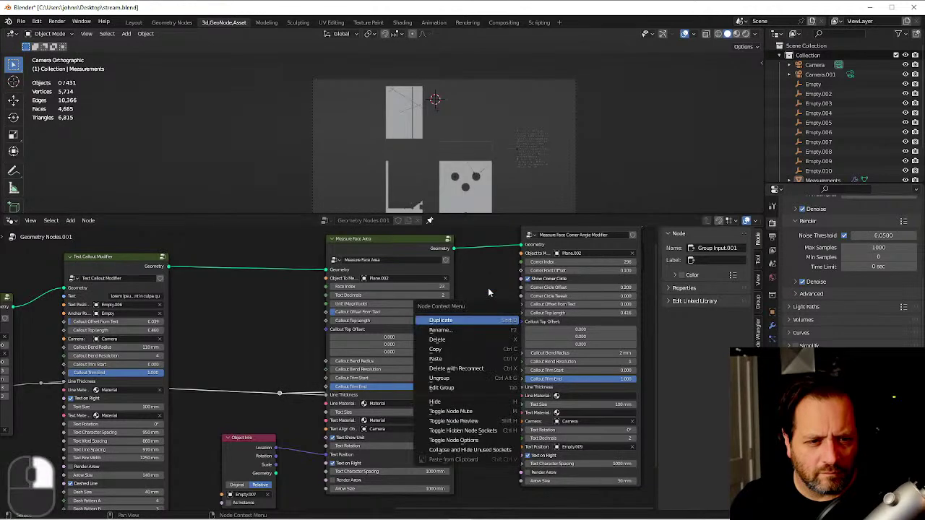
pyautogui.click(486, 273)
# Tidy the end of the chain by moving the Face Corner Angle and Group Output nodes closer to Measure Face Area.
pyautogui.keyDown('shift'); pyautogui.moveTo(483, 274); pyautogui.dragTo(545, 306, button='middle'); pyautogui.keyUp('shift')
pyautogui.scroll(-2, 545, 305)
pyautogui.click(535, 284)
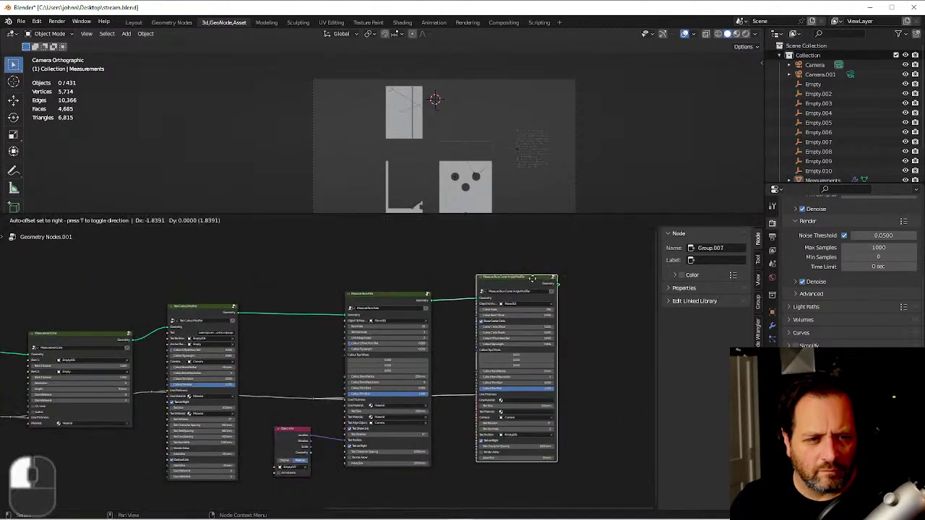
pyautogui.press('g')
pyautogui.click(490, 284)
pyautogui.press('g')
pyautogui.click(535, 292)
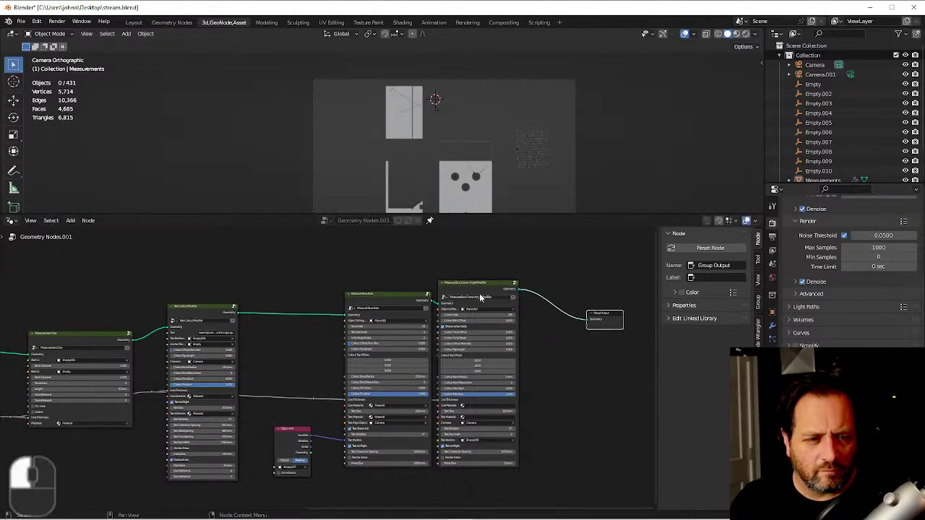
# Set the shared Line Thickness to 6 mm in the Measurements object's geometry nodes modifier.
pyautogui.click(772, 326)
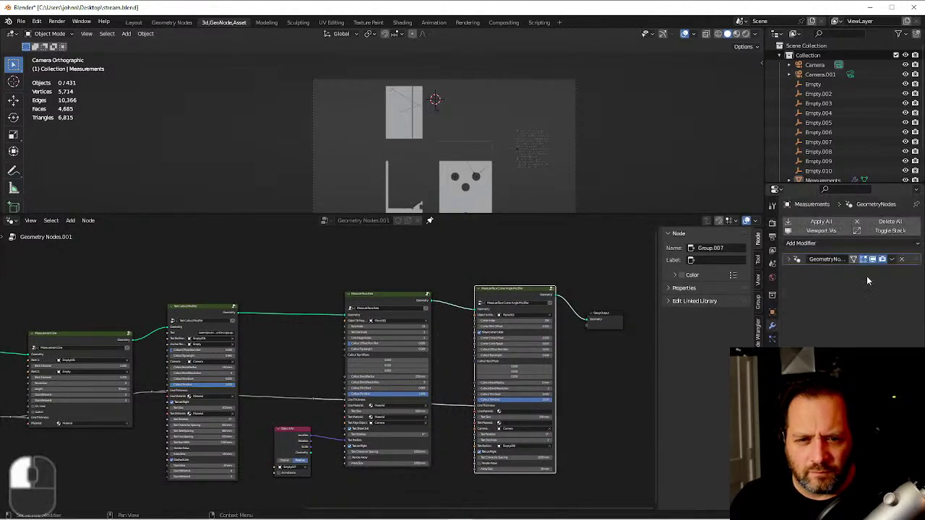
pyautogui.click(791, 259)
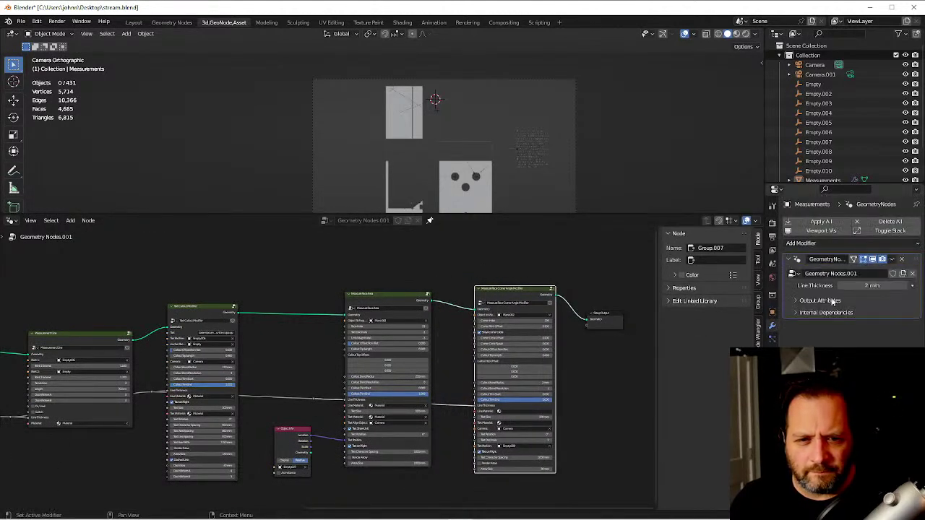
pyautogui.click(871, 286)
pyautogui.write('6')
pyautogui.press('Return')
# Render the camera view to check the measurement lines, and close the render.
pyautogui.keyDown('shift'); pyautogui.moveTo(311, 404); pyautogui.dragTo(501, 349, button='middle'); pyautogui.keyUp('shift')
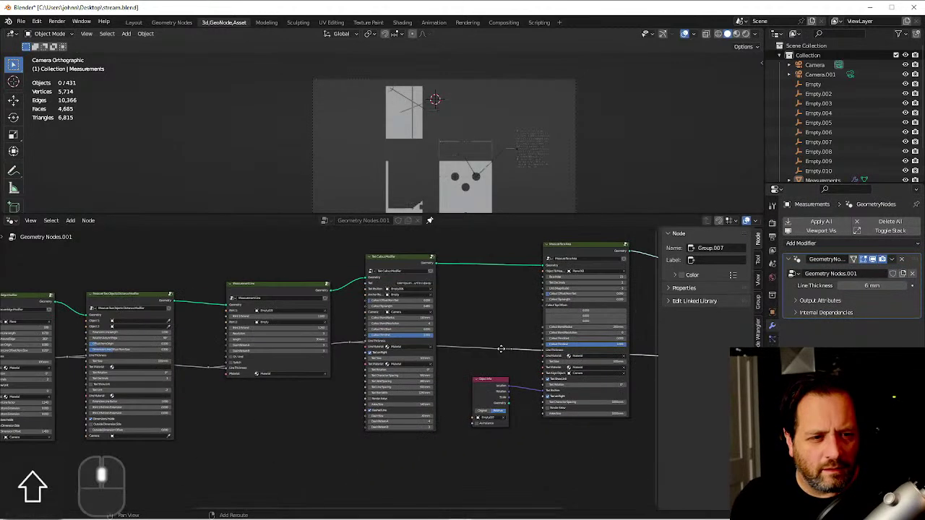
pyautogui.keyDown('shift'); pyautogui.moveTo(184, 422); pyautogui.dragTo(462, 358, button='middle'); pyautogui.keyUp('shift')
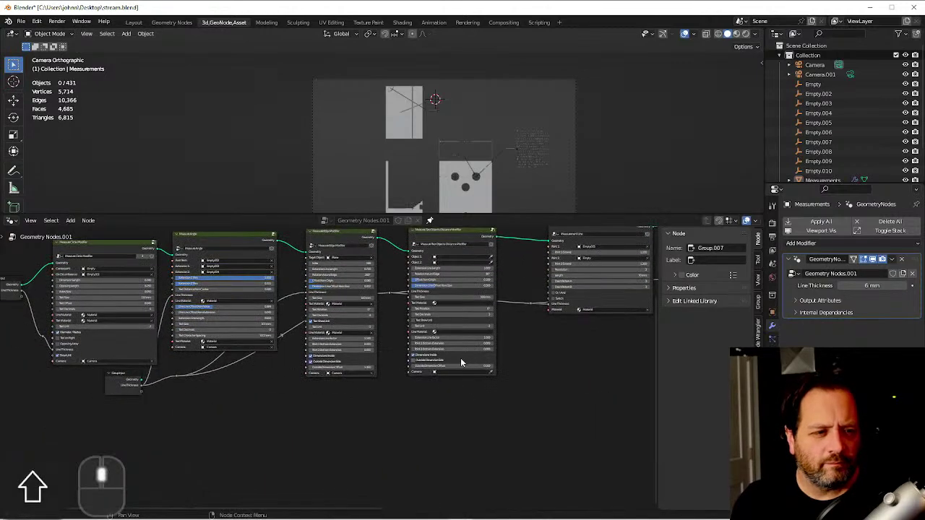
pyautogui.press('F12')
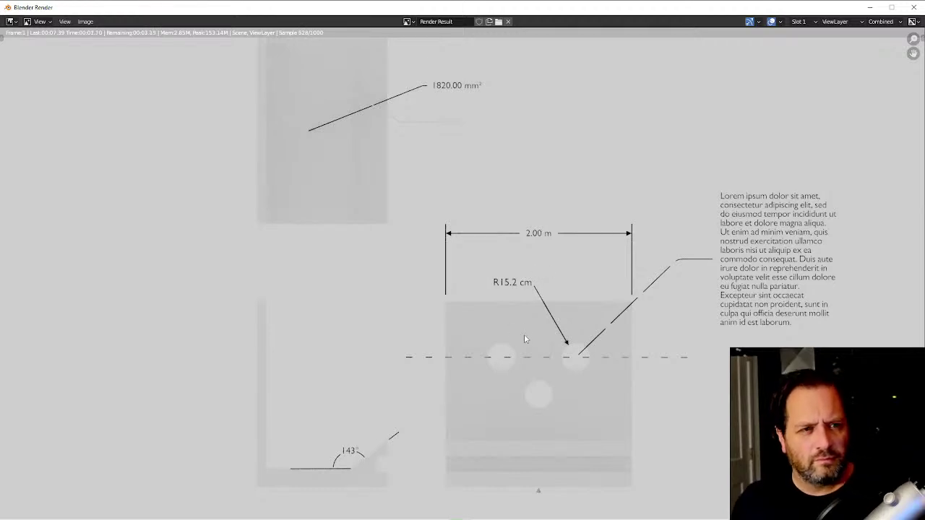
pyautogui.press('Escape')
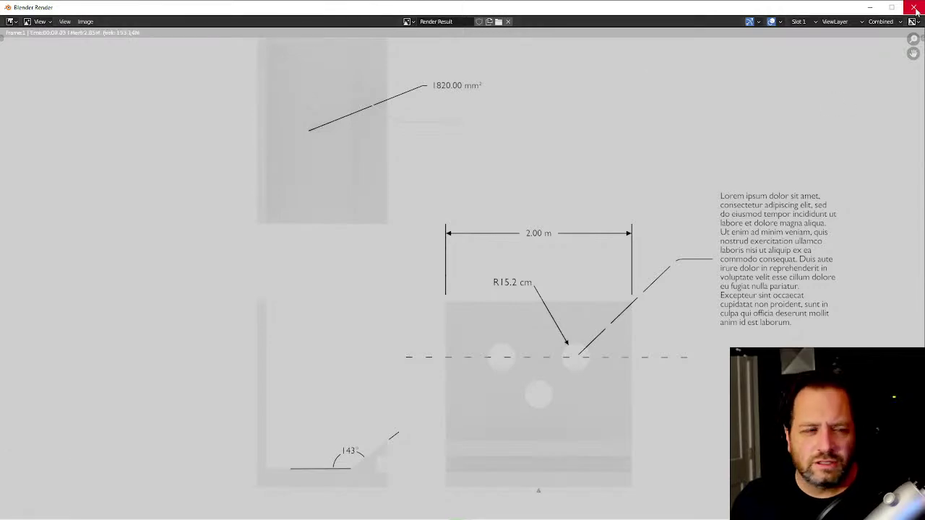
pyautogui.click(892, 6)
pyautogui.click(897, 116)
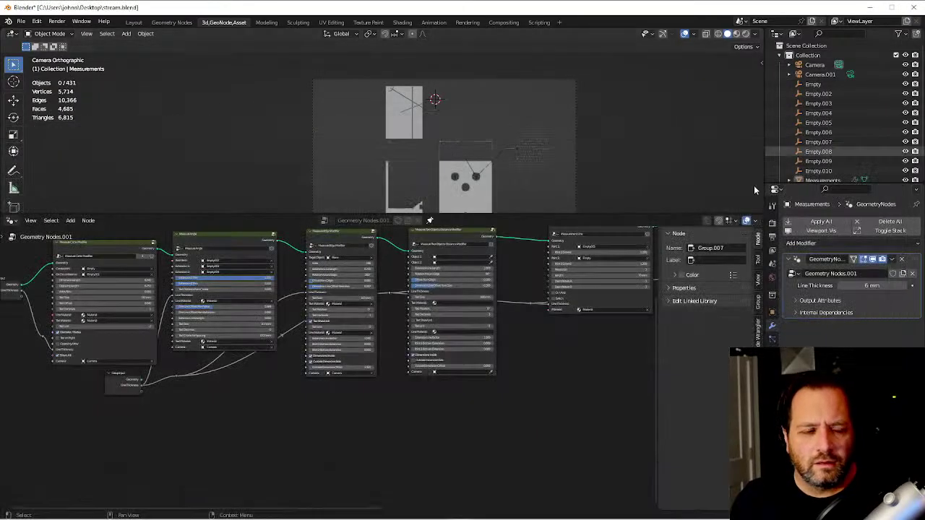
# Delete the unused Measure Two Objects Distance node while keeping the geometry chain connected.
pyautogui.moveTo(566, 347); pyautogui.dragTo(558, 383, button='middle')
pyautogui.scroll(2, 506, 340)
pyautogui.scroll(3, 440, 304)
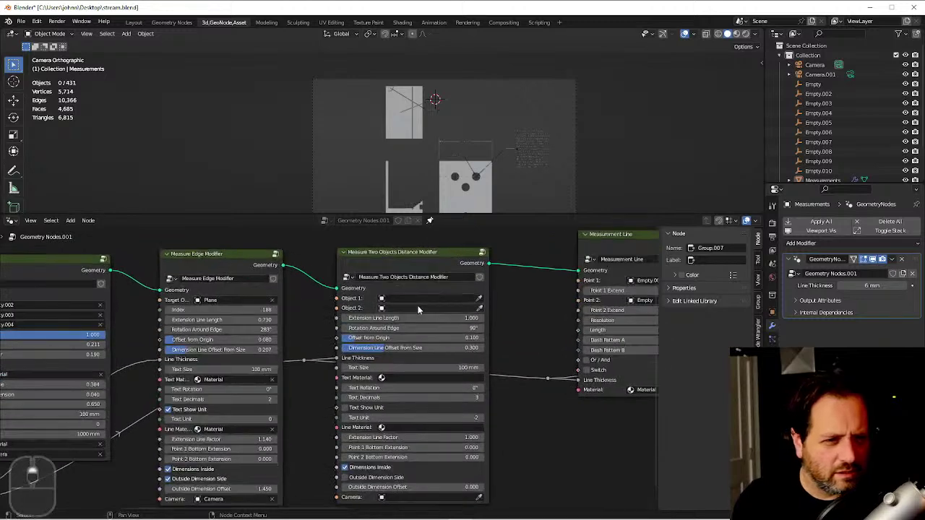
pyautogui.keyDown('shift'); pyautogui.moveTo(429, 447); pyautogui.dragTo(440, 420, button='middle'); pyautogui.keyUp('shift')
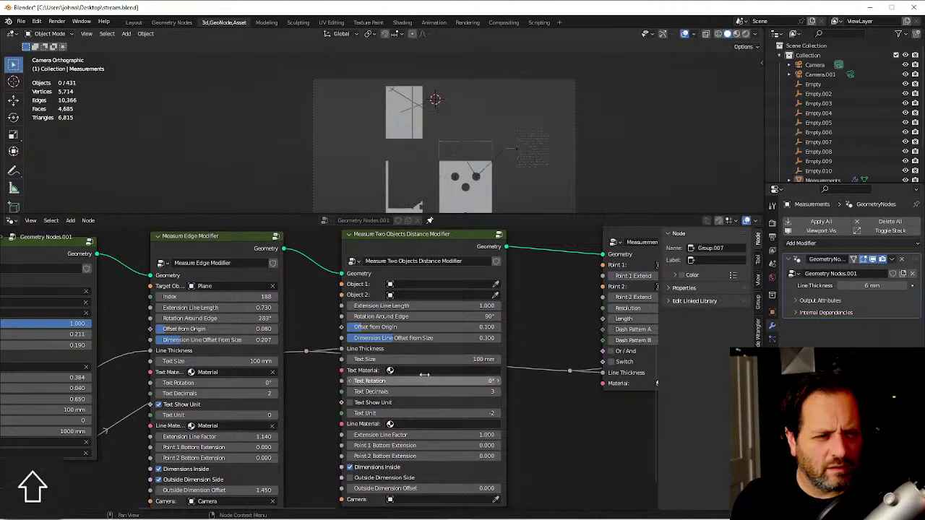
pyautogui.click(421, 246)
pyautogui.hotkey('ctrl', 'x')
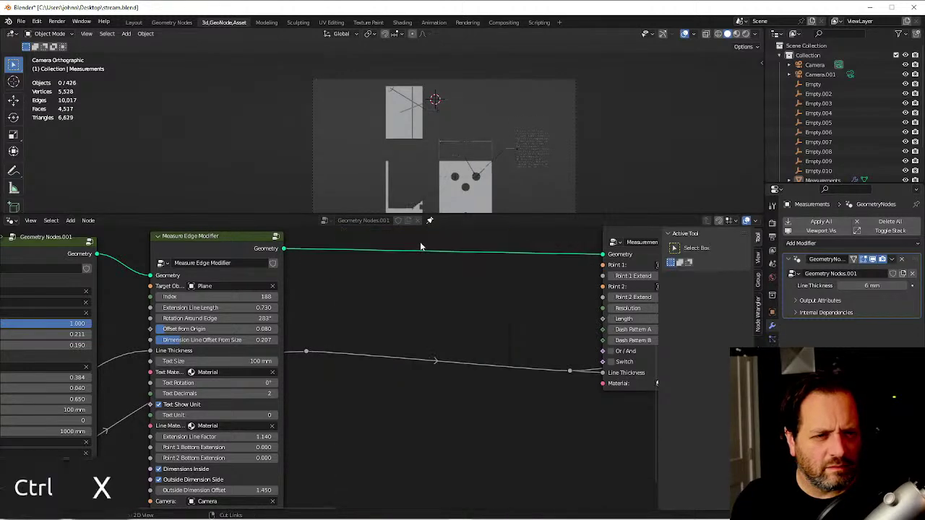
# Assign Material as both the Line Material and Text Material of the Measure Face Corner Angle node.
pyautogui.keyDown('shift'); pyautogui.moveTo(427, 321); pyautogui.dragTo(185, 324, button='middle'); pyautogui.keyUp('shift')
pyautogui.keyDown('shift'); pyautogui.moveTo(567, 313); pyautogui.dragTo(70, 347, button='middle'); pyautogui.keyUp('shift')
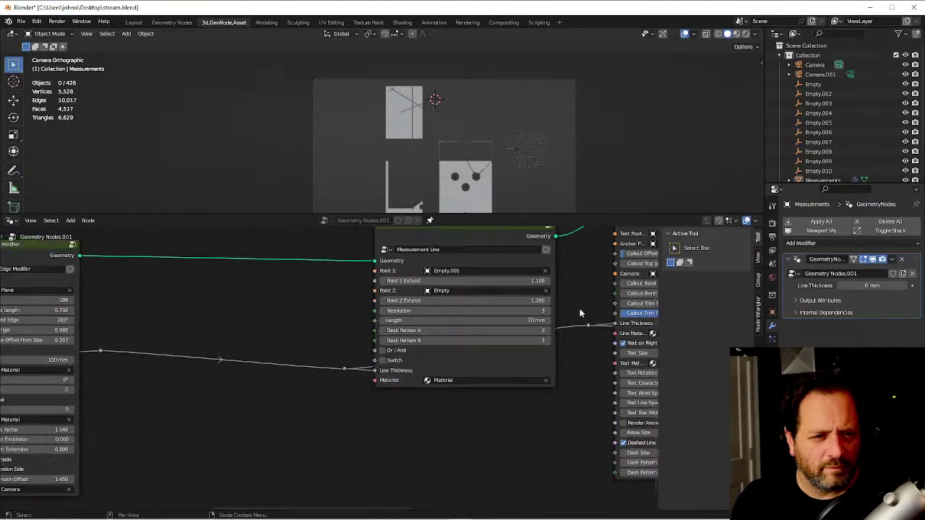
pyautogui.scroll(-1, 580, 313)
pyautogui.scroll(1, 519, 340)
pyautogui.keyDown('shift'); pyautogui.moveTo(519, 340); pyautogui.dragTo(482, 424, button='middle'); pyautogui.keyUp('shift')
pyautogui.click(476, 403)
pyautogui.click(483, 416)
pyautogui.click(478, 419)
pyautogui.click(478, 433)
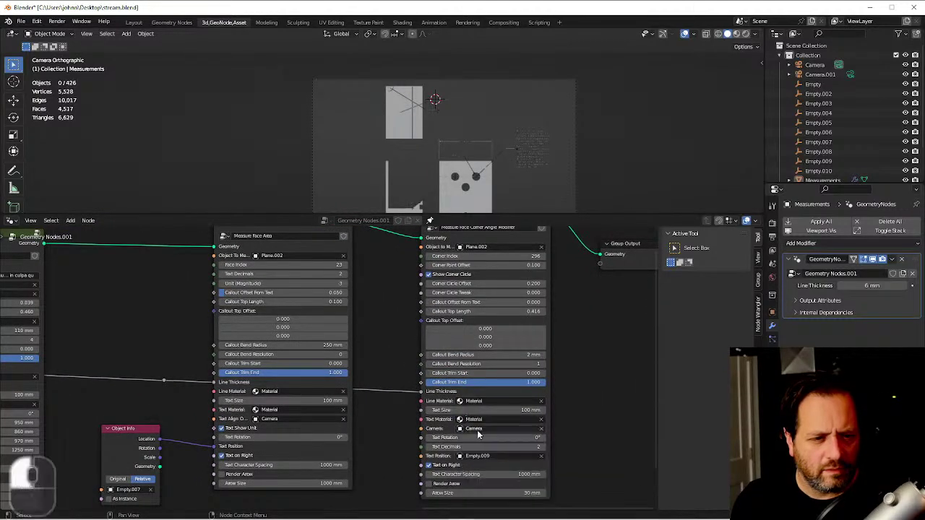
# Render the camera view again to check the corner-angle callout, and close the render.
pyautogui.scroll(-4, 576, 345)
pyautogui.press('F12')
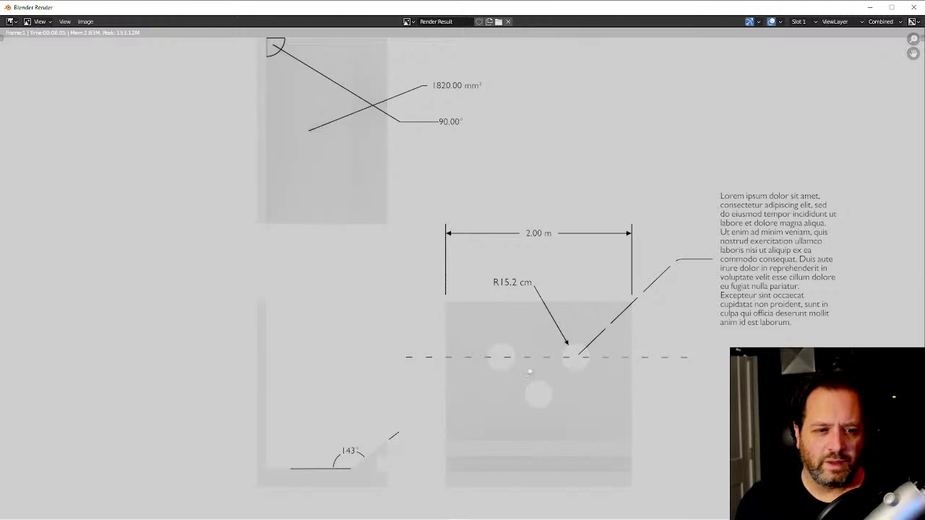
pyautogui.moveTo(511, 401); pyautogui.dragTo(510, 403, button='middle')
pyautogui.press('Escape')
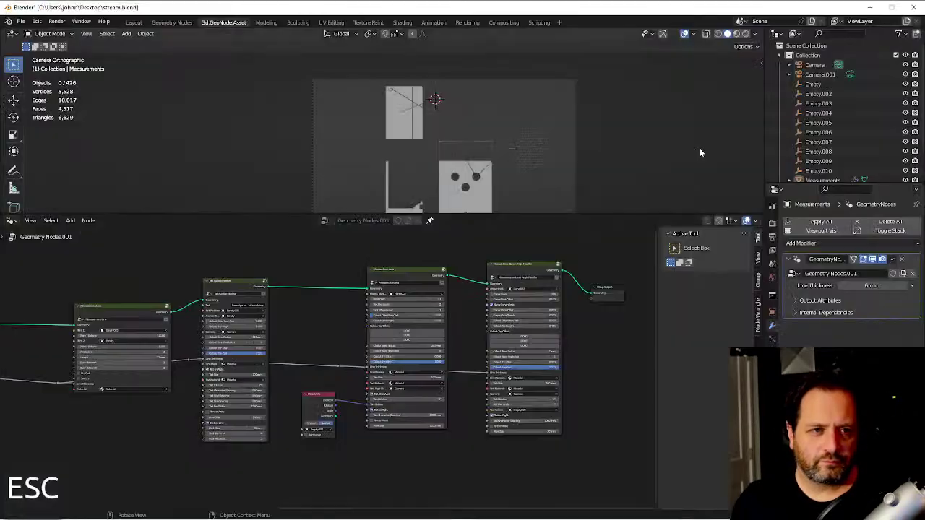
pyautogui.click(484, 197)
pyautogui.keyDown('shift'); pyautogui.click(387, 197); pyautogui.keyUp('shift')
pyautogui.keyDown('shift'); pyautogui.click(394, 134); pyautogui.keyUp('shift')
pyautogui.click(529, 152)
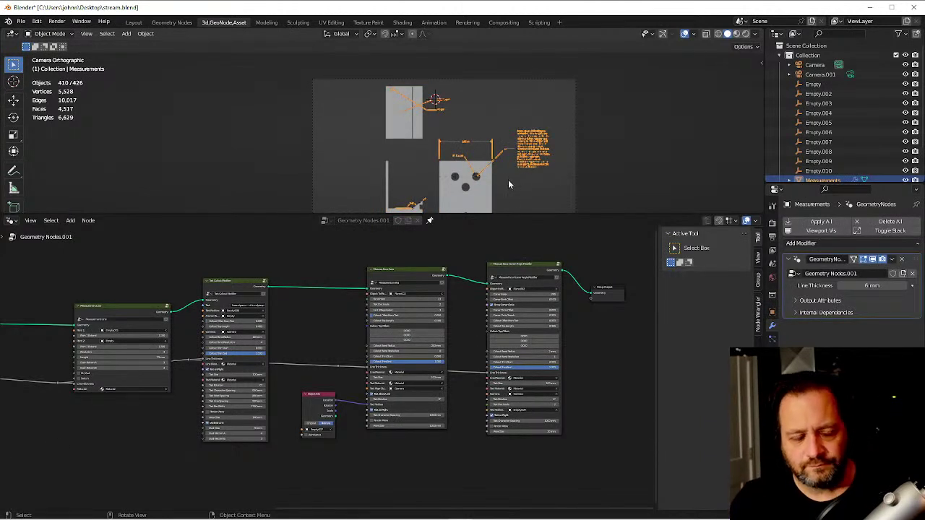
# Enlarge the 3D viewport over the node editor and frame all the plate views within it.
pyautogui.scroll(2, 509, 183)
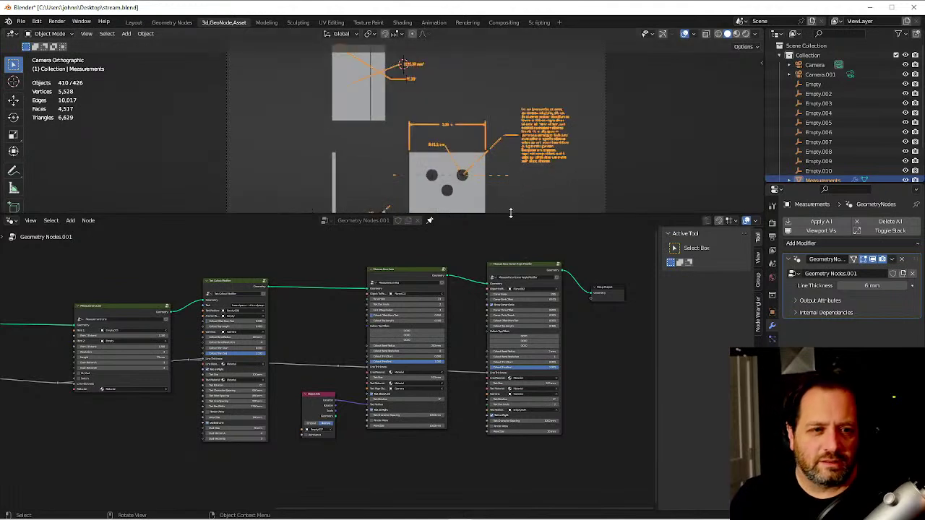
pyautogui.moveTo(510, 213); pyautogui.dragTo(518, 289)
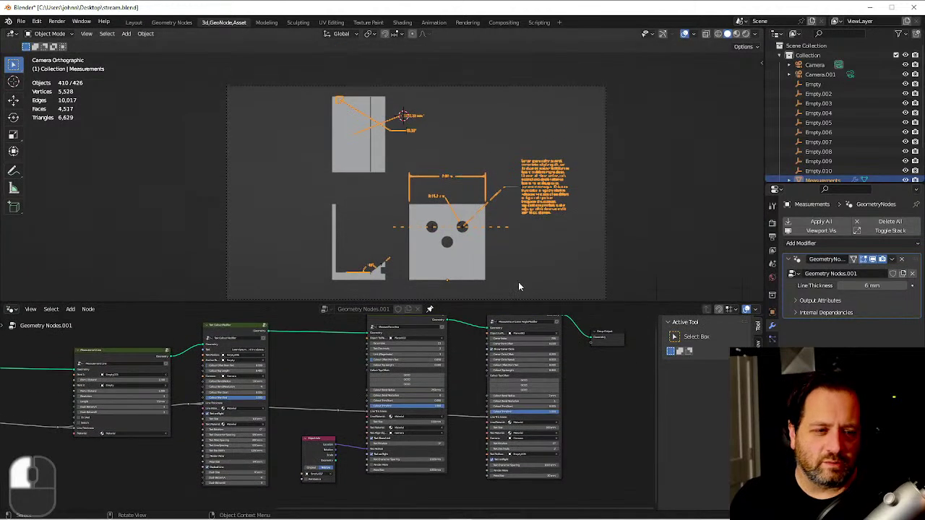
pyautogui.keyDown('shift'); pyautogui.moveTo(518, 282); pyautogui.dragTo(540, 259, button='middle'); pyautogui.keyUp('shift')
# Move the three plate objects Plane, Plane.001 and Plane.002 into a new collection named Collection 2.
pyautogui.click(492, 235)
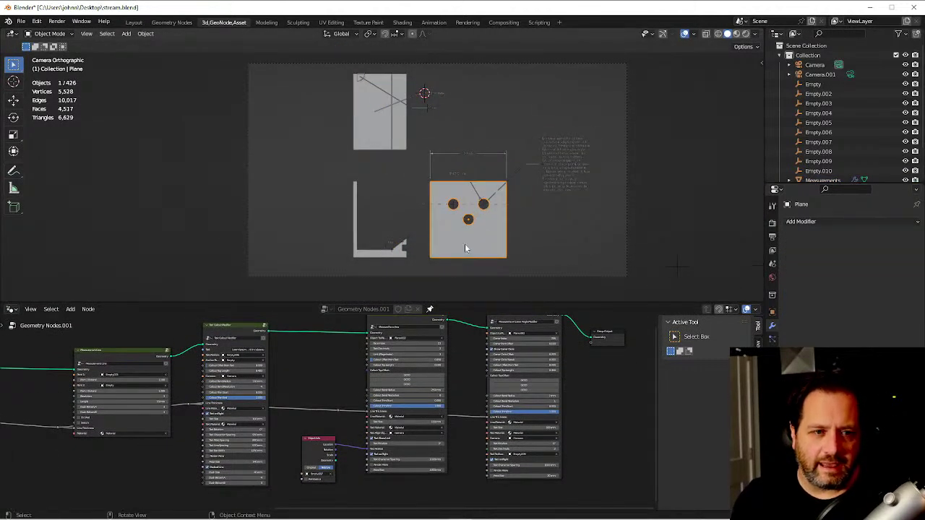
pyautogui.keyDown('shift'); pyautogui.click(355, 219); pyautogui.keyUp('shift')
pyautogui.keyDown('shift'); pyautogui.click(371, 140); pyautogui.keyUp('shift')
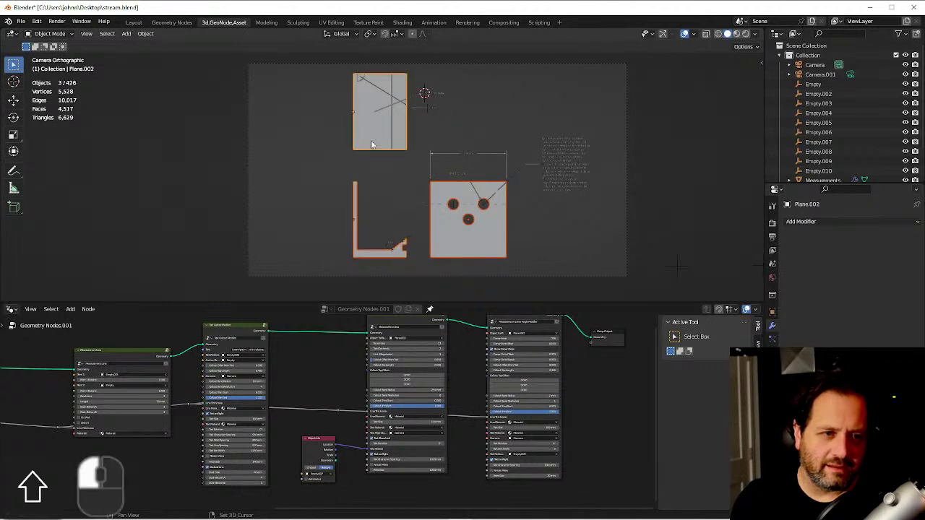
pyautogui.press('m')
pyautogui.click(372, 144)
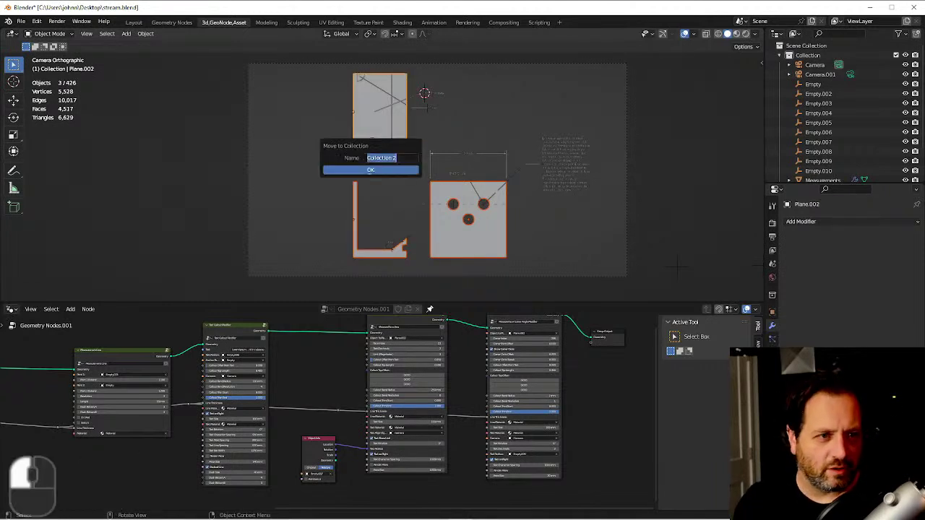
pyautogui.click(371, 169)
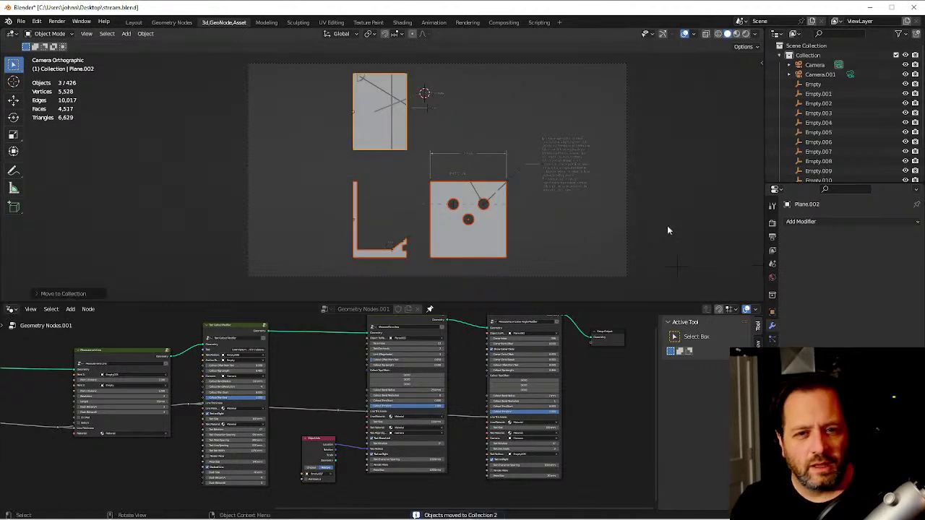
# Enlarge the outliner, make Scene Collection active and add a Scene Line Art grease pencil object.
pyautogui.moveTo(853, 186); pyautogui.dragTo(863, 332)
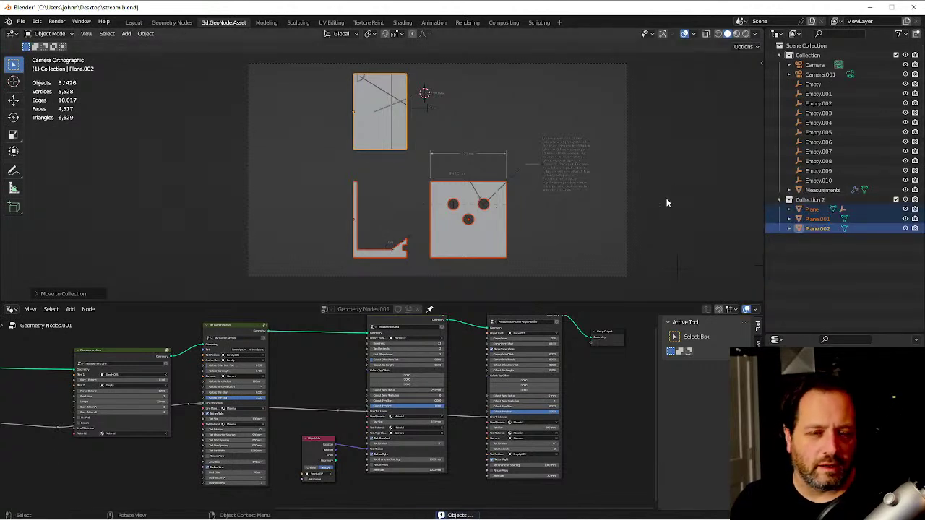
pyautogui.click(806, 45)
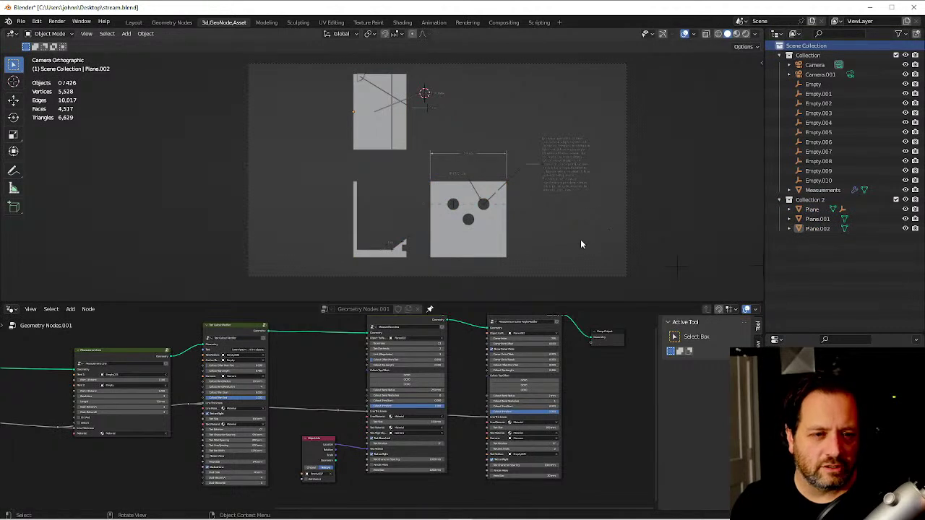
pyautogui.hotkey('shift', 'a')
pyautogui.moveTo(544, 203)
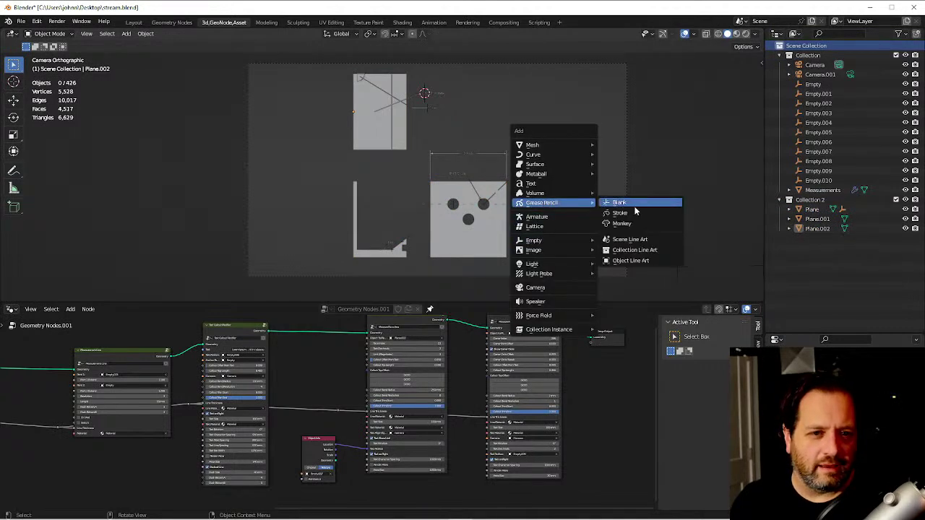
pyautogui.click(648, 242)
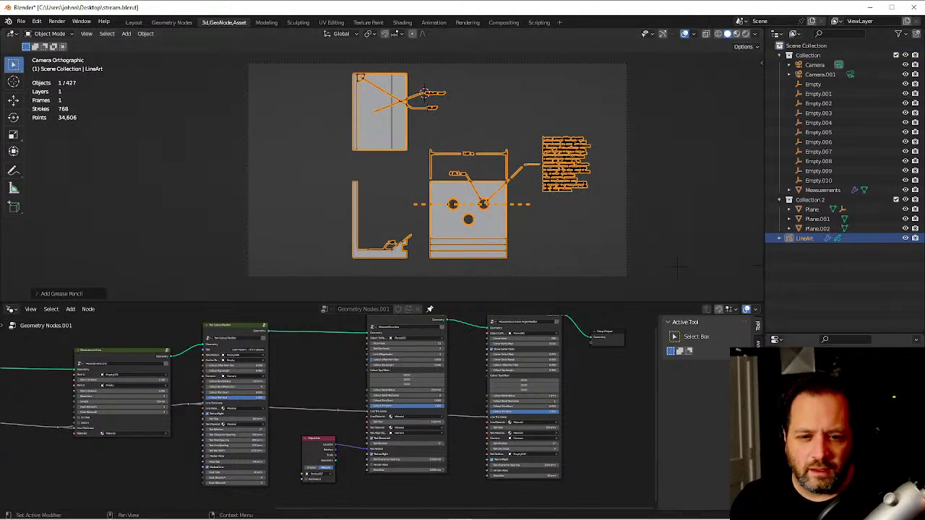
# Set the line art source to Collection 2, render the camera view to check the outlines, and close the render.
pyautogui.click(838, 422)
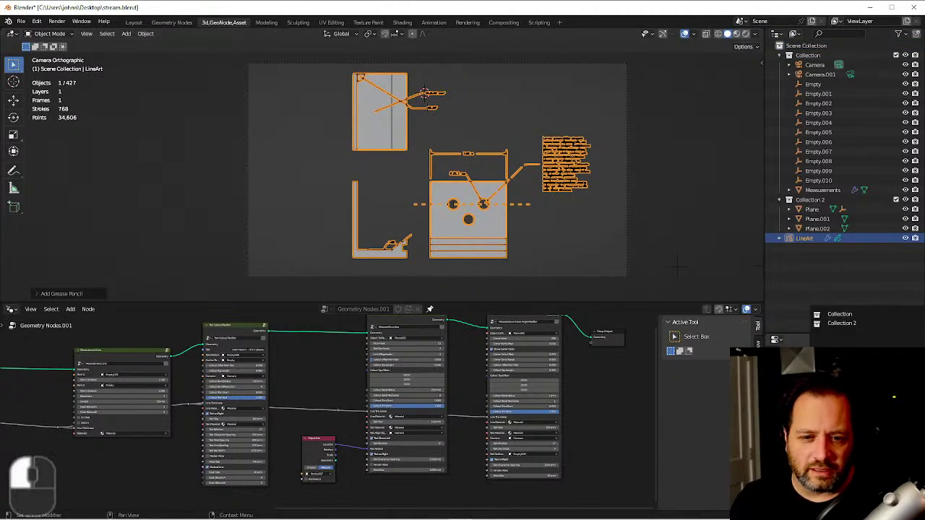
pyautogui.click(849, 323)
pyautogui.click(566, 234)
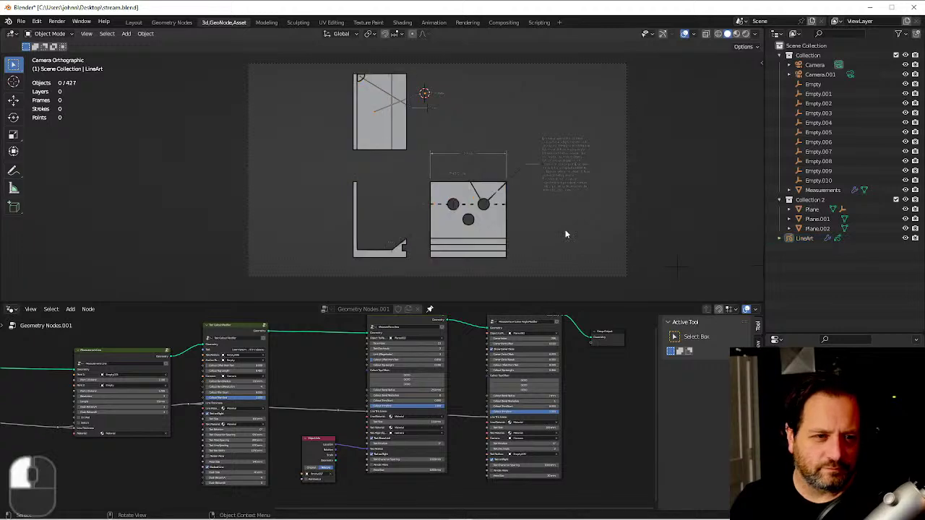
pyautogui.press('F12')
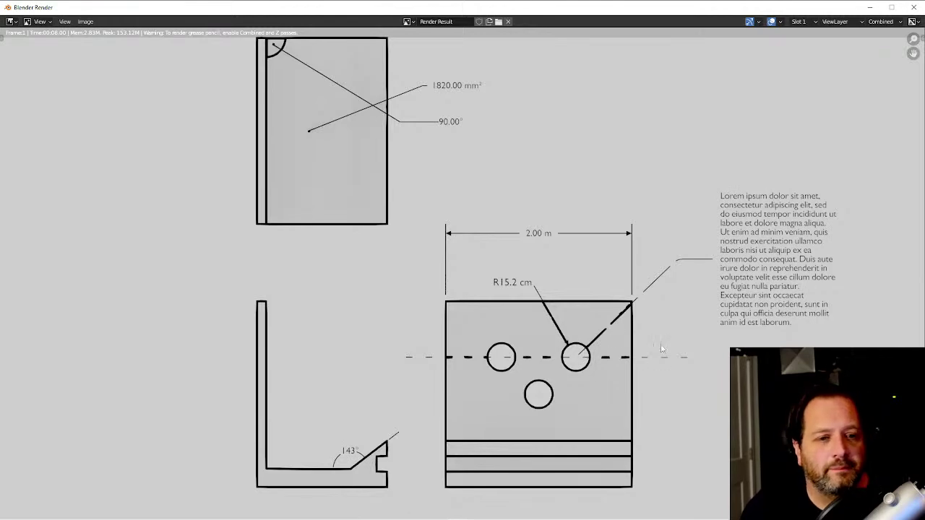
pyautogui.press('Escape')
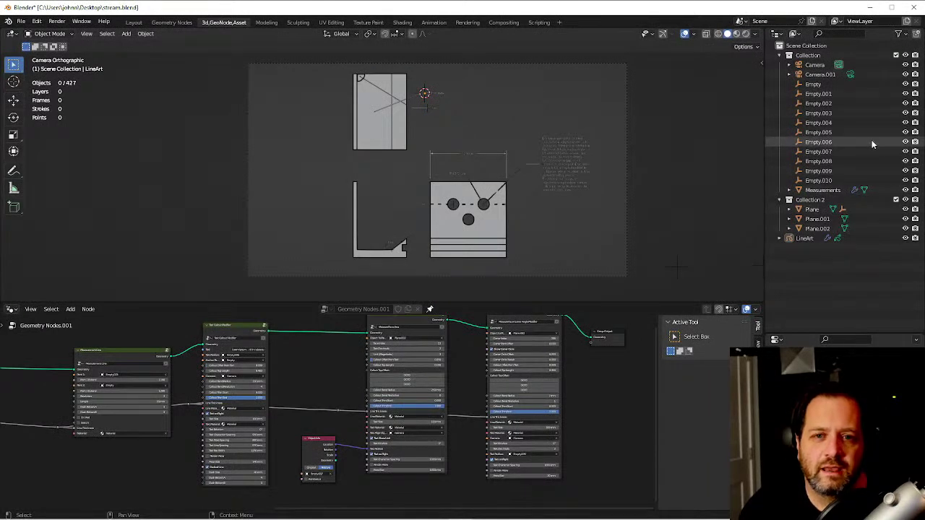
# Move the Measurements object into a new collection named Collection 3.
pyautogui.click(827, 191)
pyautogui.press('m')
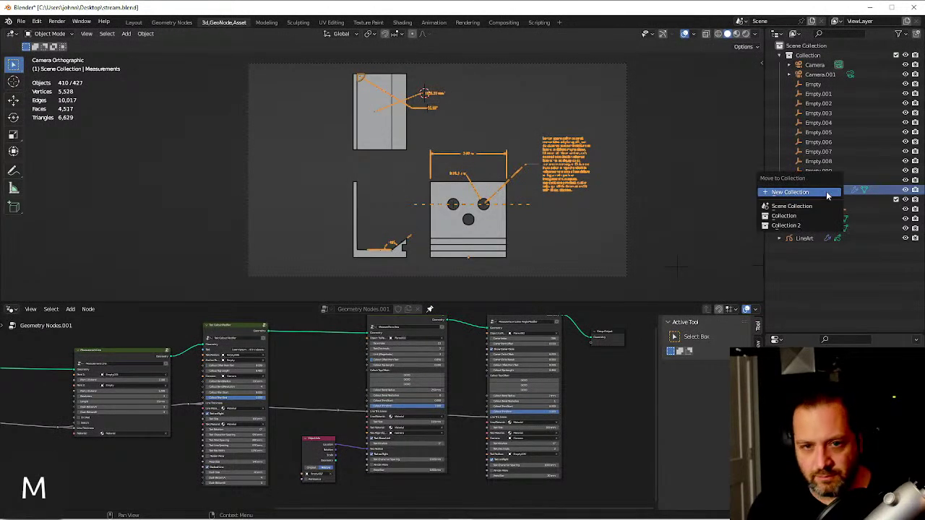
pyautogui.click(815, 192)
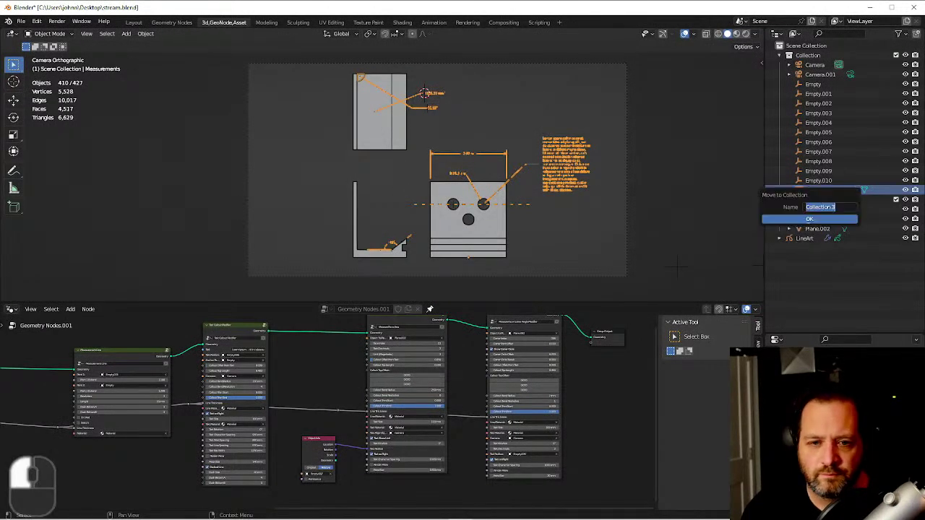
pyautogui.click(817, 219)
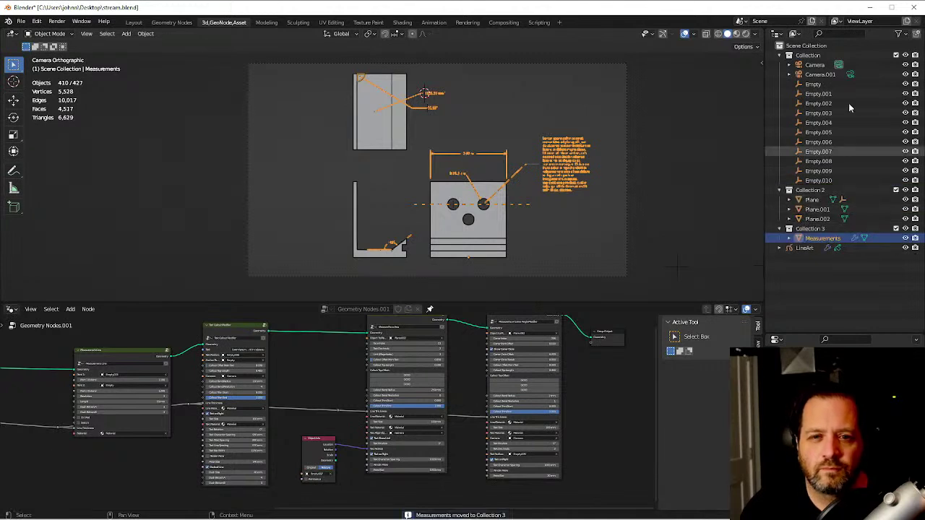
# Add a new view layer with default settings and move the LineArt object into the collection named Collection.
pyautogui.click(907, 24)
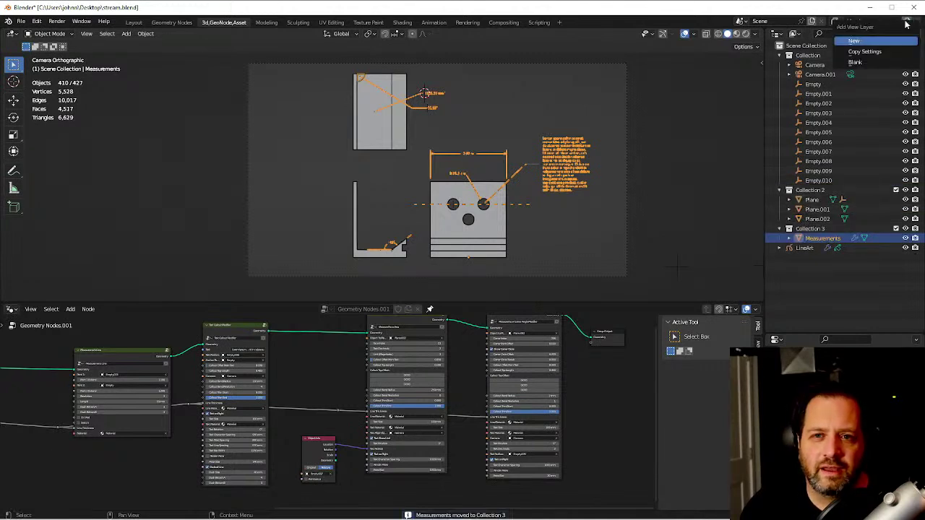
pyautogui.click(864, 40)
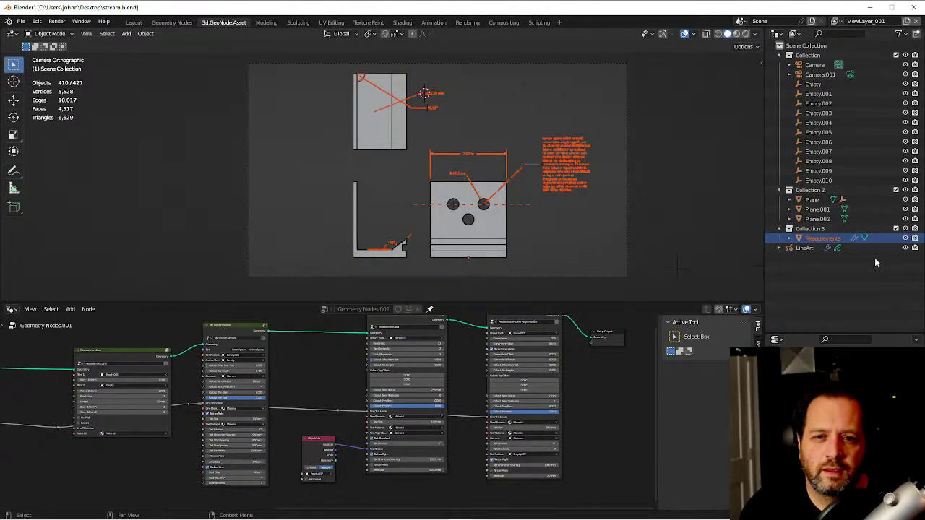
pyautogui.click(801, 269)
pyautogui.click(795, 249)
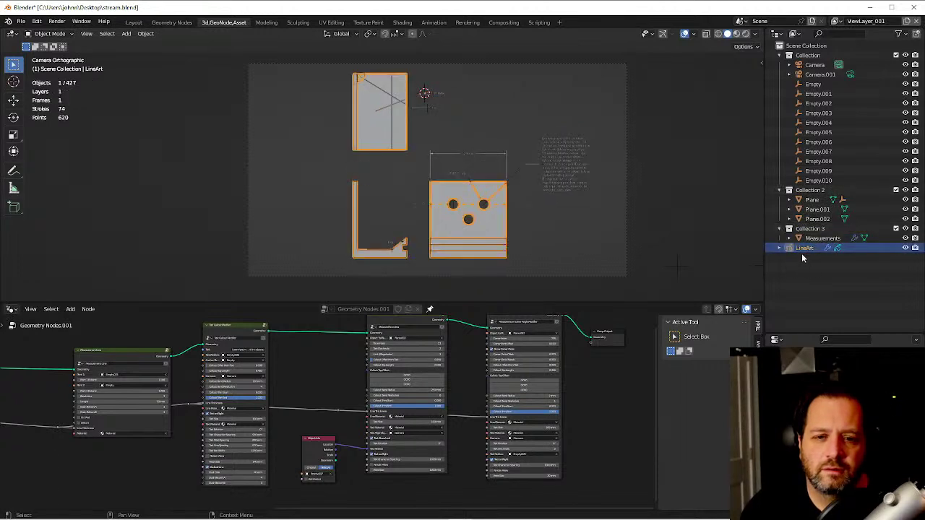
pyautogui.moveTo(798, 249); pyautogui.dragTo(809, 56)
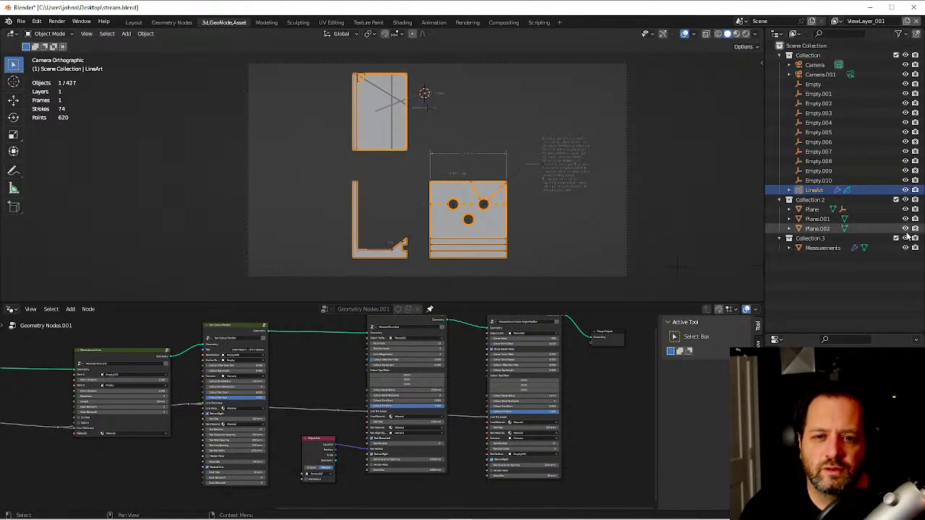
# Exclude Collection 2 from ViewLayer_001 and exclude Collection 3 from ViewLayer.
pyautogui.click(897, 199)
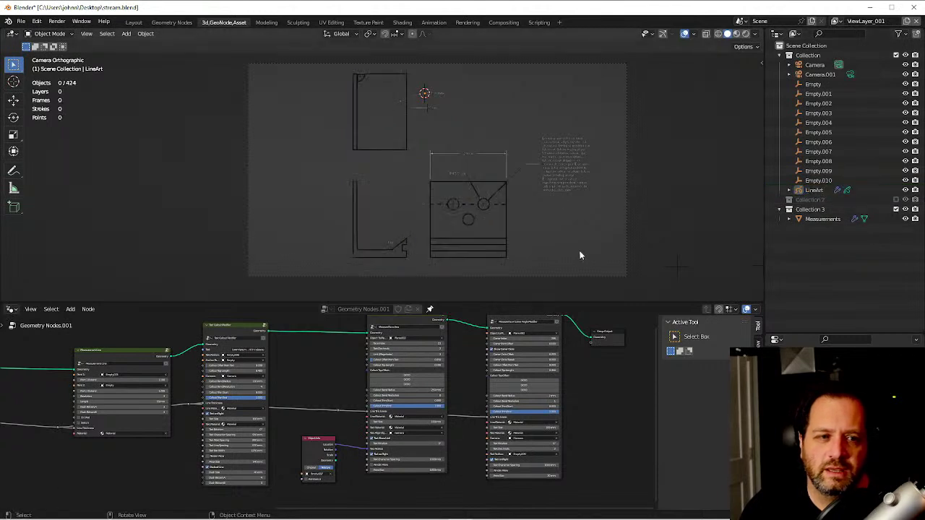
pyautogui.scroll(3, 531, 223)
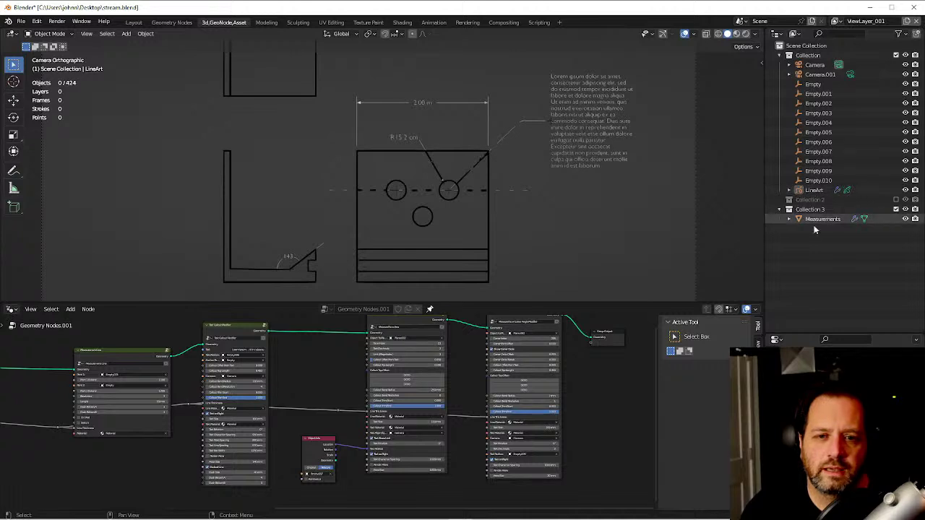
pyautogui.click(836, 21)
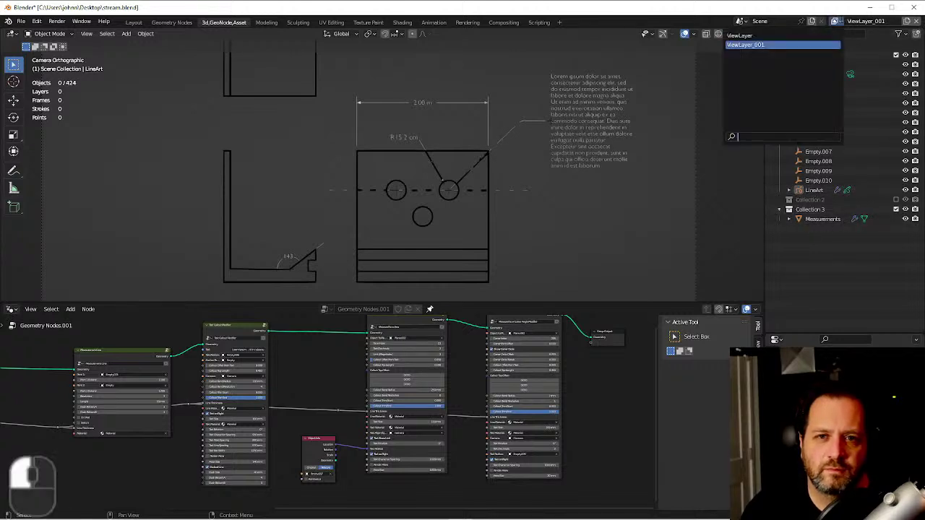
pyautogui.click(748, 33)
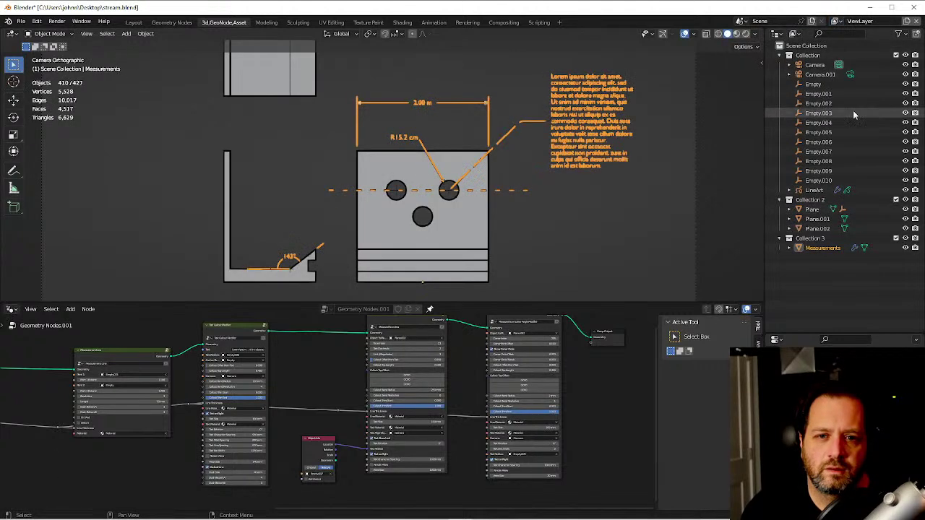
pyautogui.click(896, 237)
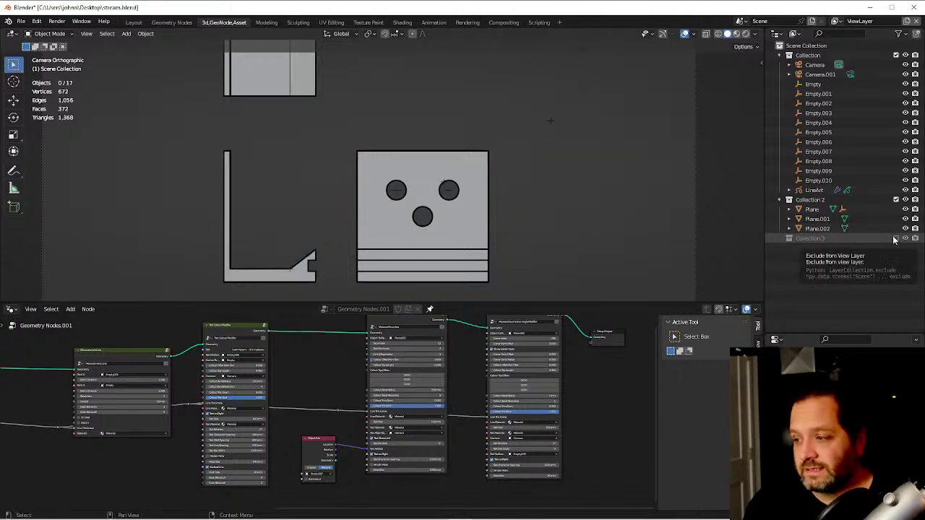
pyautogui.scroll(-2, 547, 177)
pyautogui.keyDown('shift'); pyautogui.moveTo(546, 177); pyautogui.dragTo(566, 175, button='middle'); pyautogui.keyUp('shift')
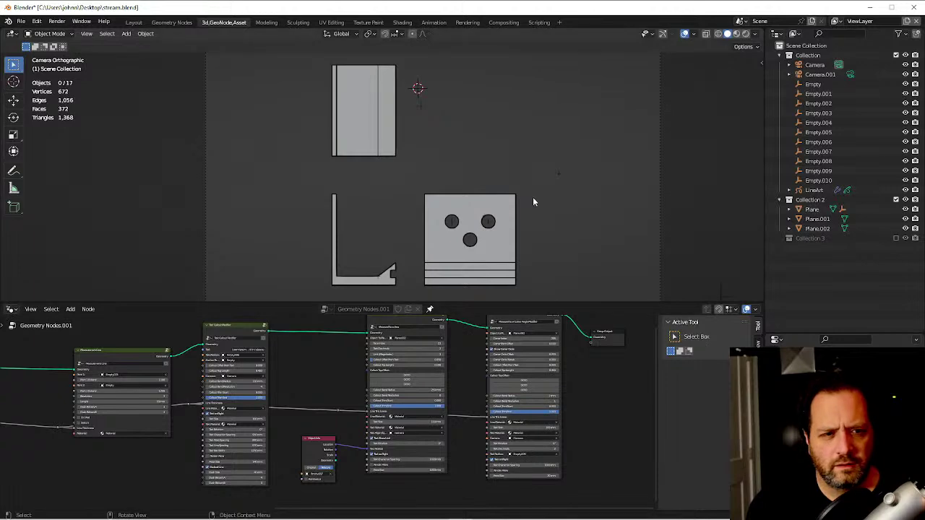
# Render the scene, compare the ViewLayer_001 and ViewLayer results, and close the render.
pyautogui.click(564, 201)
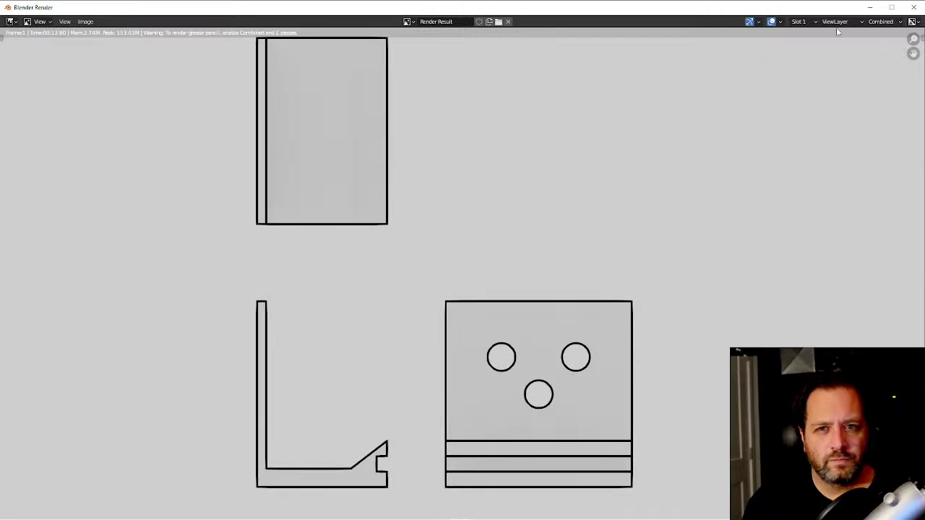
pyautogui.click(836, 24)
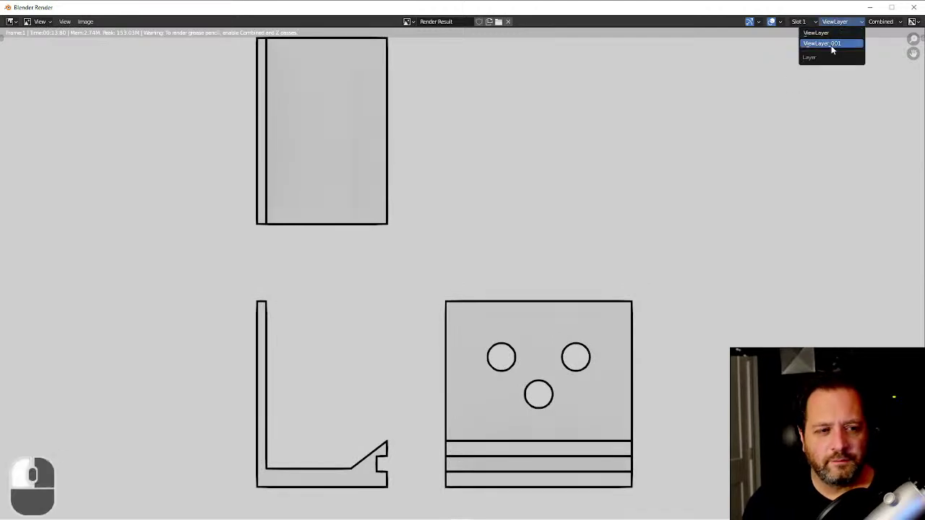
pyautogui.click(831, 45)
pyautogui.click(835, 22)
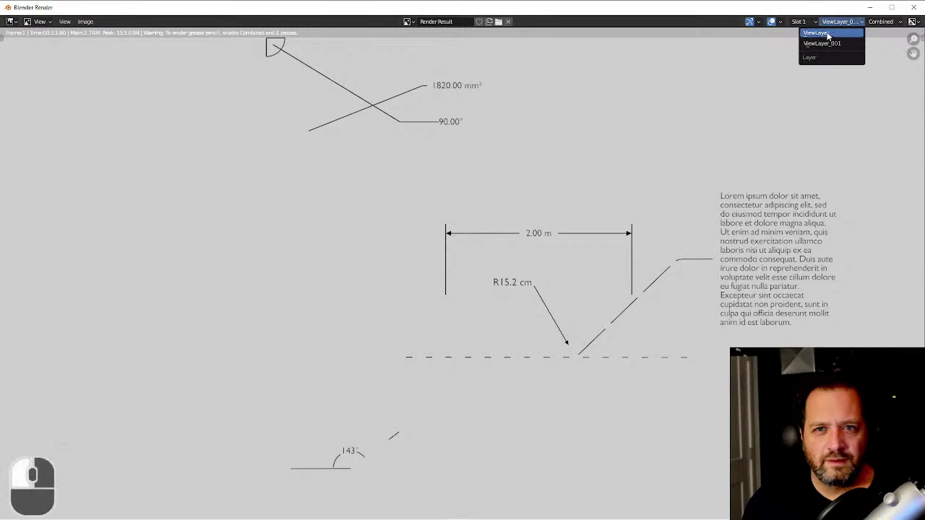
pyautogui.click(829, 34)
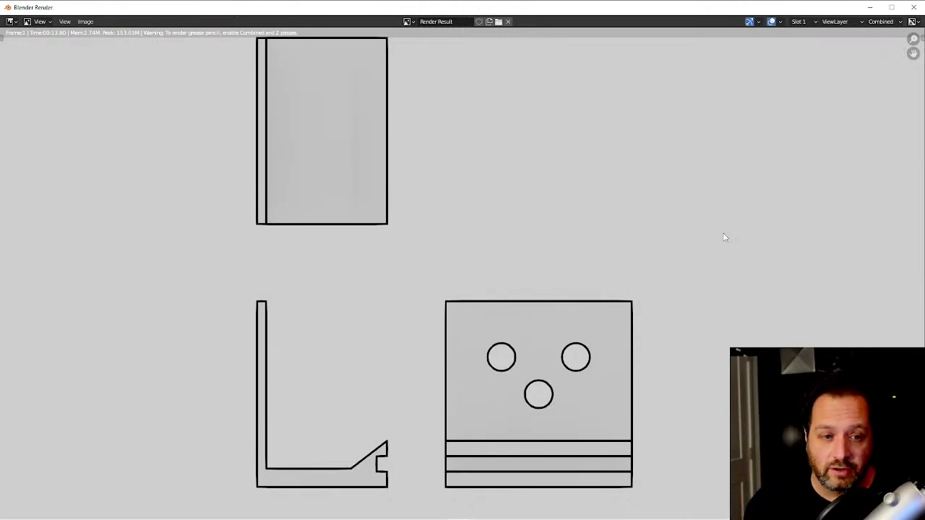
pyautogui.press('Escape')
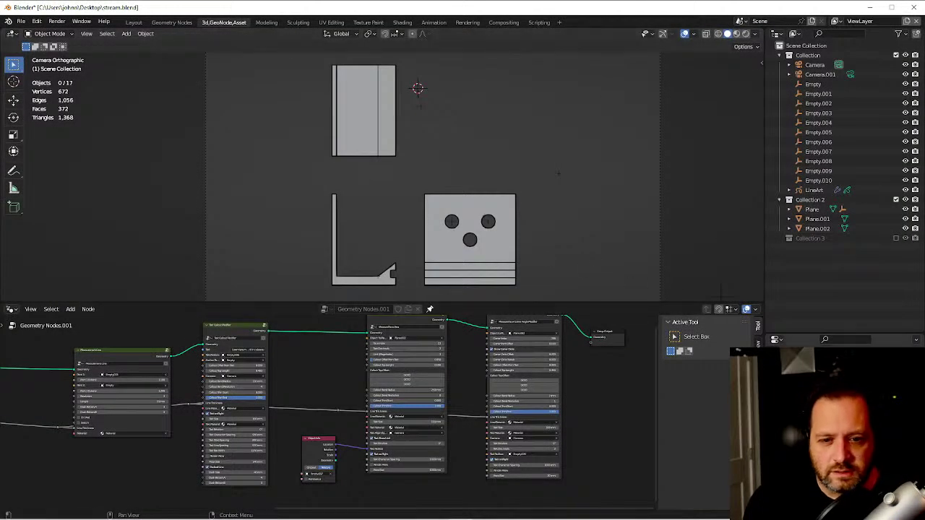
# Thin the LineArt object's lines, make the render background transparent, and save the file.
pyautogui.click(814, 189)
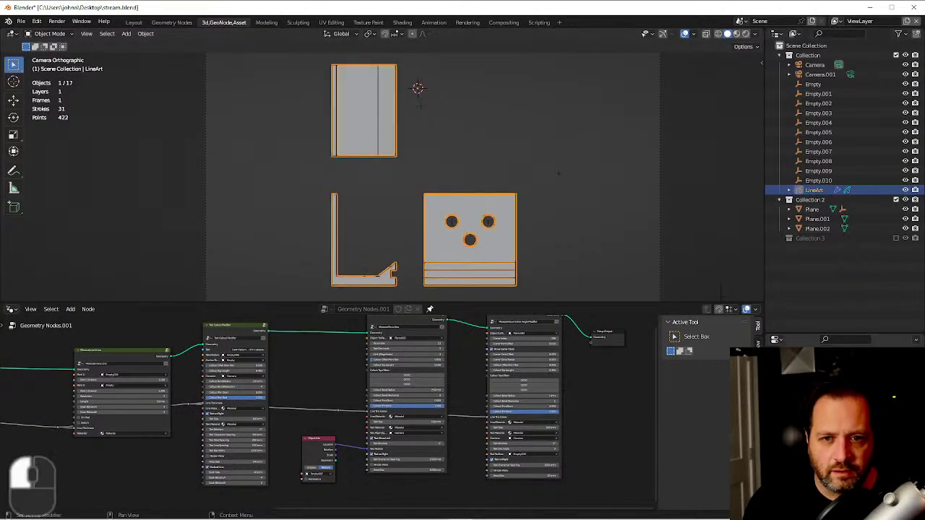
pyautogui.click(558, 174)
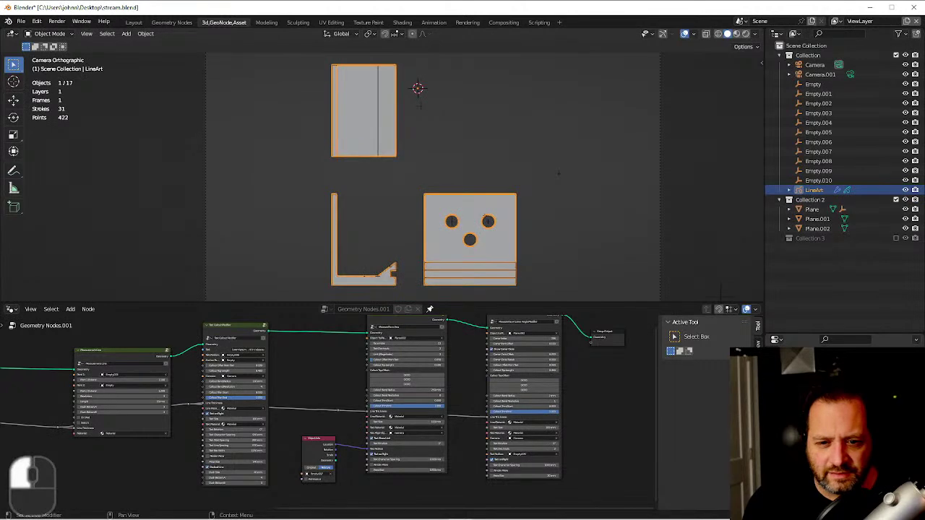
pyautogui.click(558, 173)
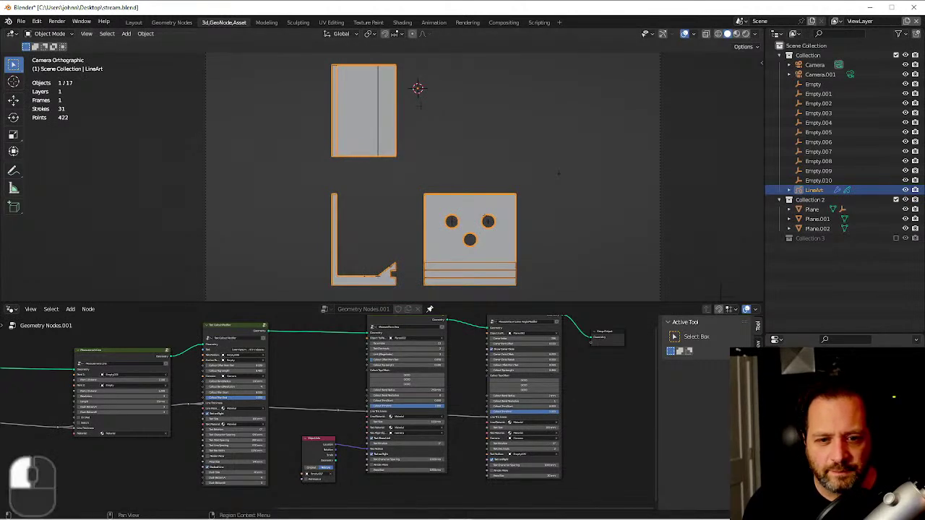
pyautogui.hotkey('ctrl', 's')
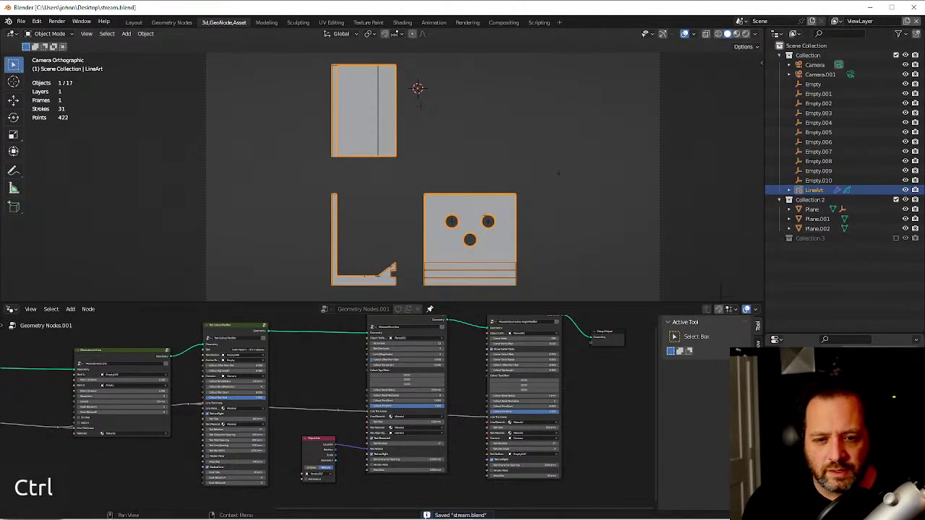
pyautogui.middleClick(558, 174)
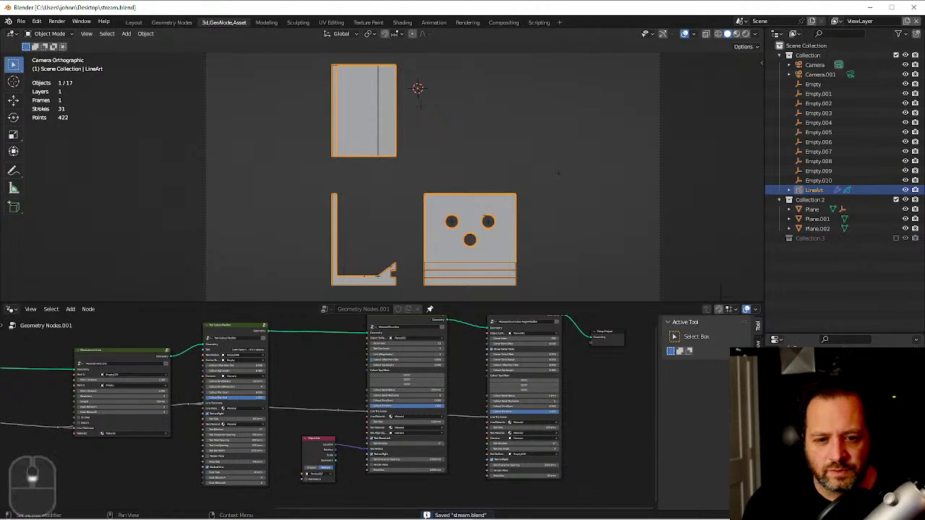
pyautogui.middleClick(490, 146)
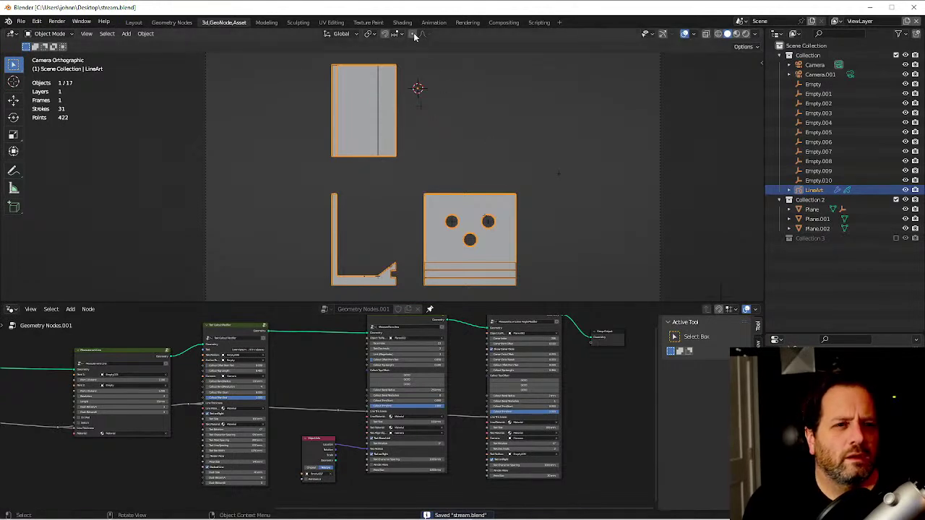
# Switch to the Compositing workspace, render both view layers again, and close the render.
pyautogui.click(502, 22)
pyautogui.press('F12')
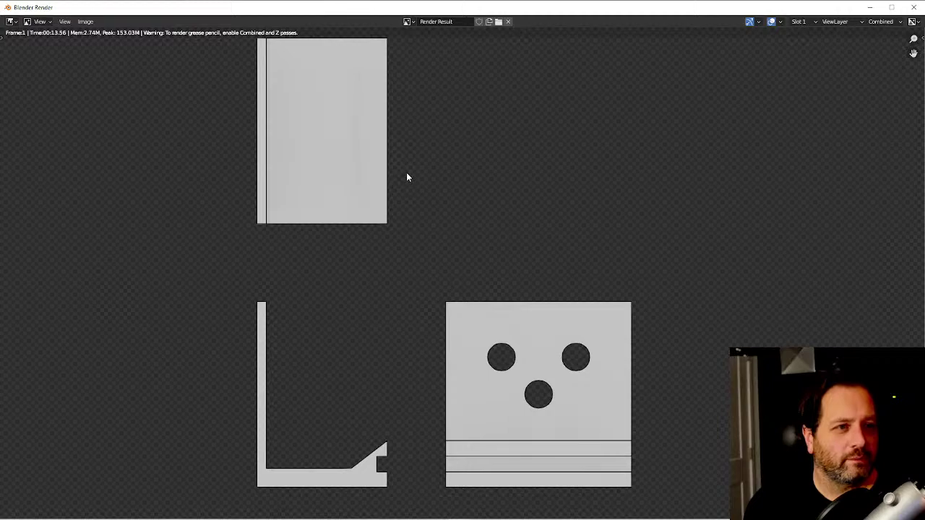
pyautogui.press('Escape')
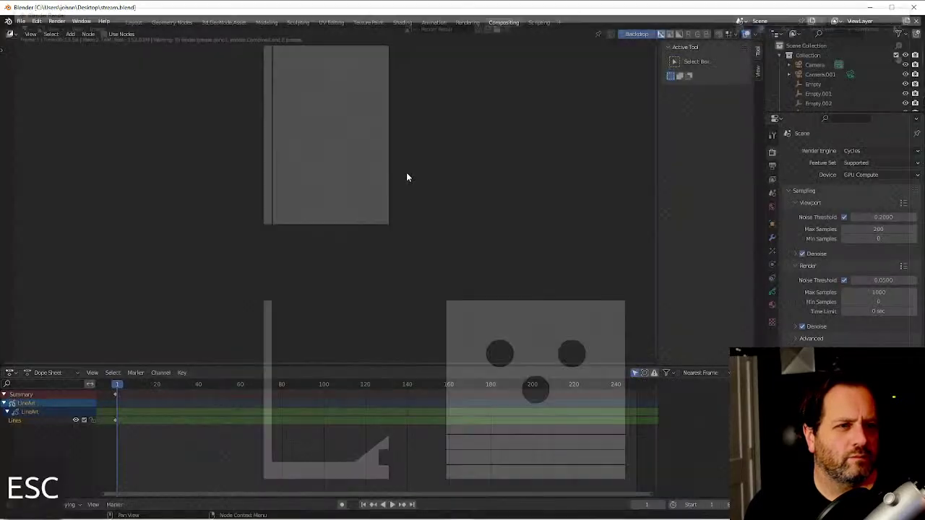
# Enable compositing nodes and spread the Render Layers and Composite nodes apart.
pyautogui.click(104, 34)
pyautogui.moveTo(370, 212); pyautogui.dragTo(373, 157, button='middle')
pyautogui.moveTo(390, 85); pyautogui.dragTo(582, 152)
pyautogui.moveTo(327, 112); pyautogui.dragTo(221, 78)
# Duplicate the Render Layers node below the original and set the copy to ViewLayer_001.
pyautogui.hotkey('shift', 'd')
pyautogui.click(337, 184)
pyautogui.click(327, 300)
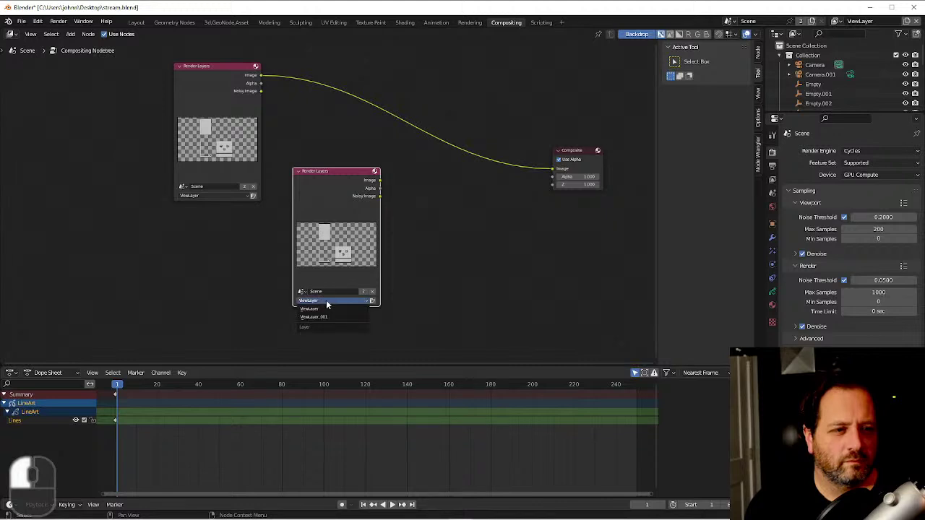
pyautogui.click(321, 316)
pyautogui.moveTo(332, 189); pyautogui.dragTo(311, 207)
# Insert an Alpha Over node before the Composite node and connect the ViewLayer_001 image to it.
pyautogui.click(391, 148)
pyautogui.hotkey('shift', 'a')
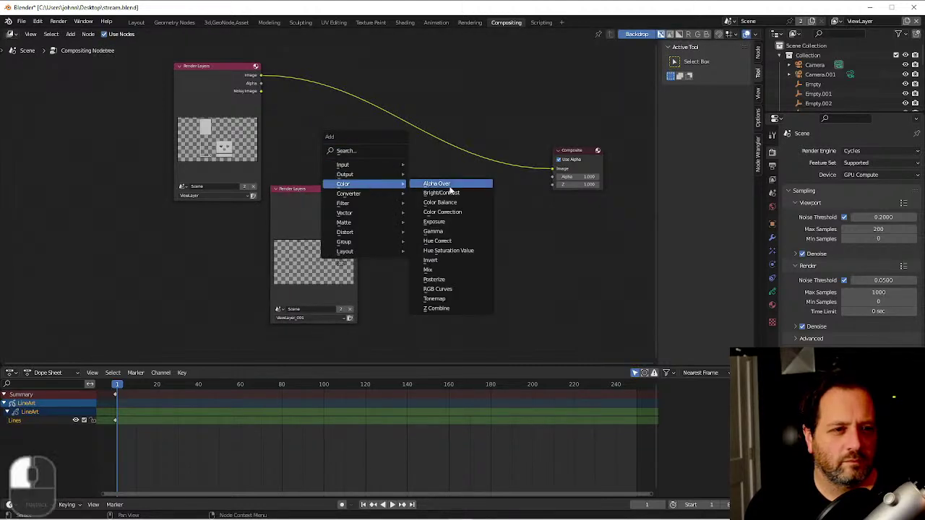
pyautogui.click(433, 183)
pyautogui.click(415, 138)
pyautogui.moveTo(357, 197); pyautogui.dragTo(428, 183)
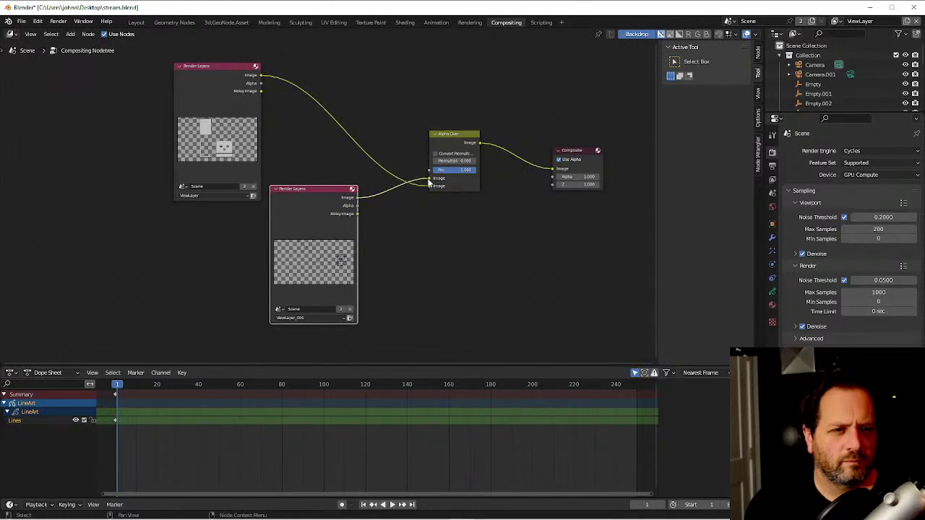
# Preview the Alpha Over node through a Viewer and swap its image inputs so ViewLayer_001 overlays ViewLayer.
pyautogui.keyDown('ctrl'); pyautogui.keyDown('shift'); pyautogui.click(455, 140); pyautogui.keyUp('shift'); pyautogui.keyUp('ctrl')
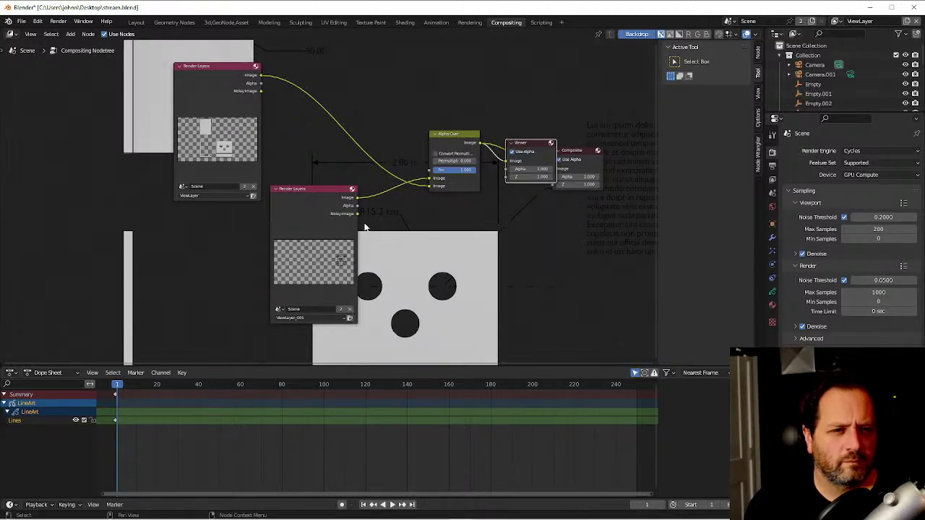
pyautogui.click(432, 186)
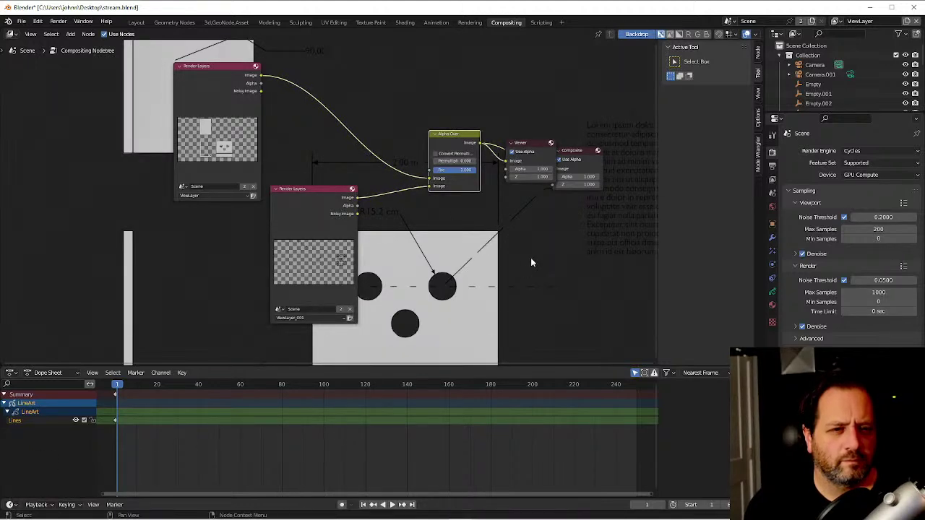
# Spread the Composite and Viewer nodes apart and merge their links from Alpha Over through one reroute point.
pyautogui.moveTo(535, 258); pyautogui.dragTo(450, 266, button='middle')
pyautogui.click(496, 156)
pyautogui.moveTo(496, 156); pyautogui.dragTo(540, 107)
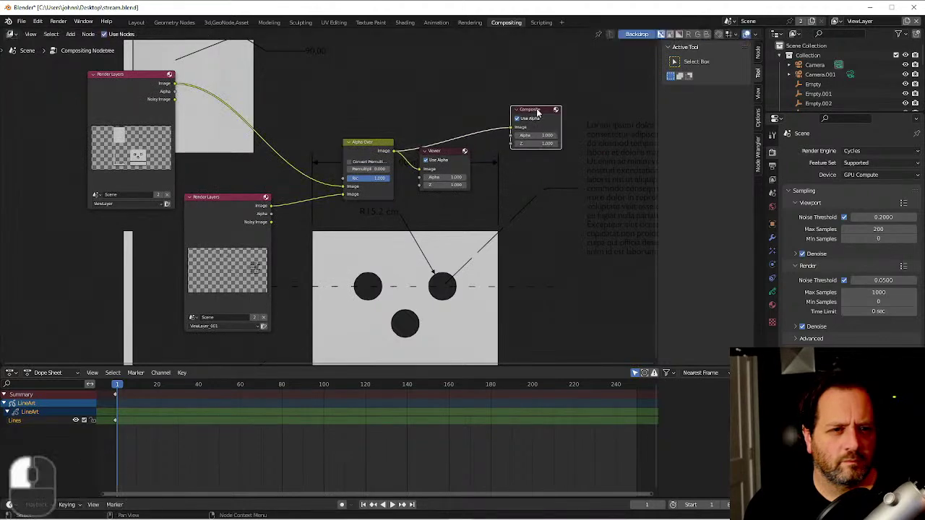
pyautogui.moveTo(432, 158); pyautogui.dragTo(524, 183)
pyautogui.click(375, 143)
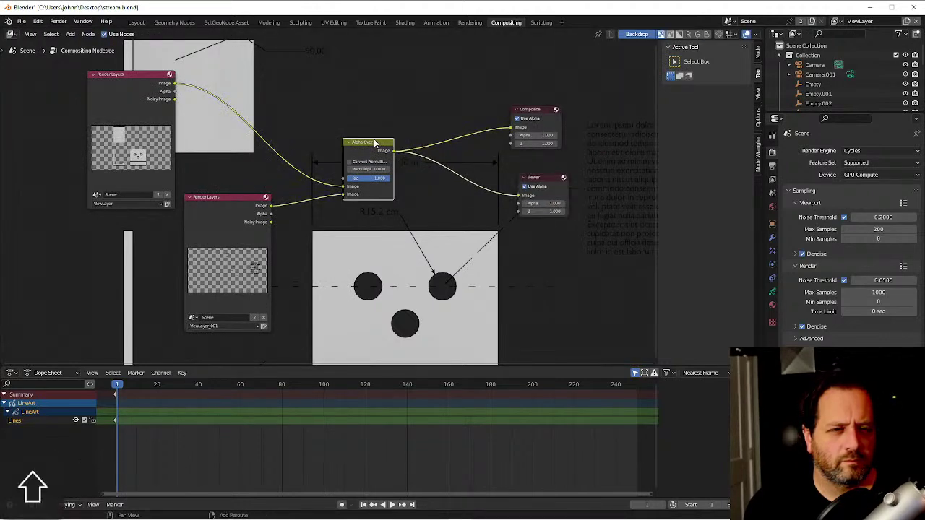
pyautogui.keyDown('shift'); pyautogui.moveTo(471, 112); pyautogui.dragTo(474, 192, button='right'); pyautogui.keyUp('shift')
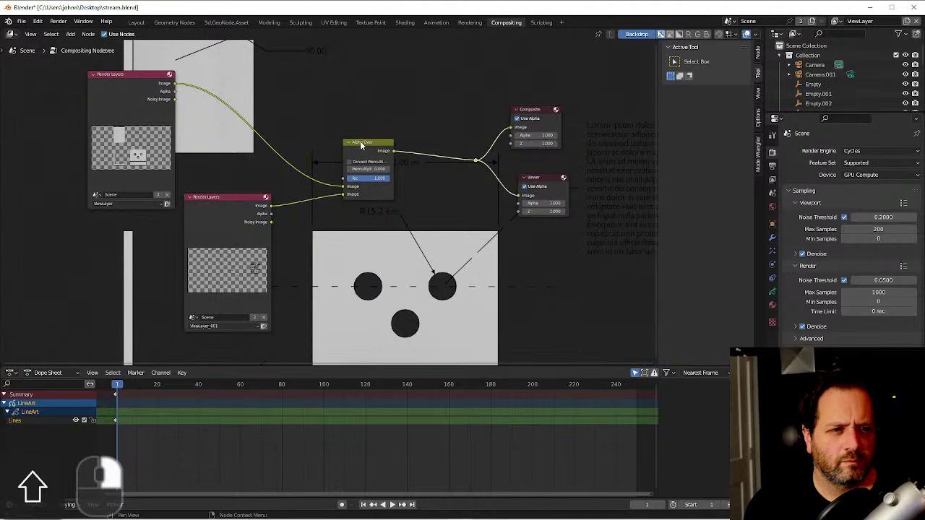
# Duplicate the Alpha Over node after the first and feed the first's output into its lower image input, over white.
pyautogui.hotkey('shift', 'd')
pyautogui.click(393, 199)
pyautogui.click(382, 155)
pyautogui.hotkey('shift', 'd')
pyautogui.click(431, 186)
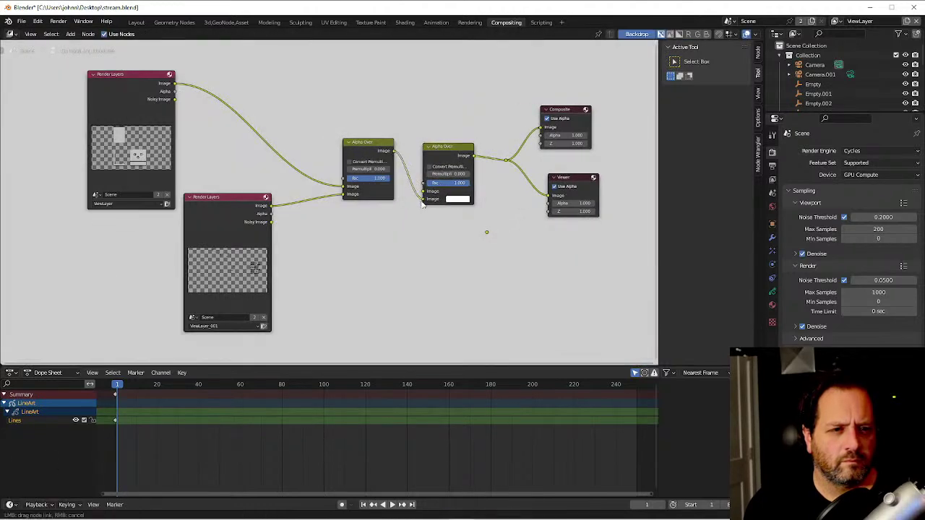
# Fit the backdrop image to the node editor and save the file.
pyautogui.scroll(-3, 517, 279)
pyautogui.scroll(-1, 517, 280)
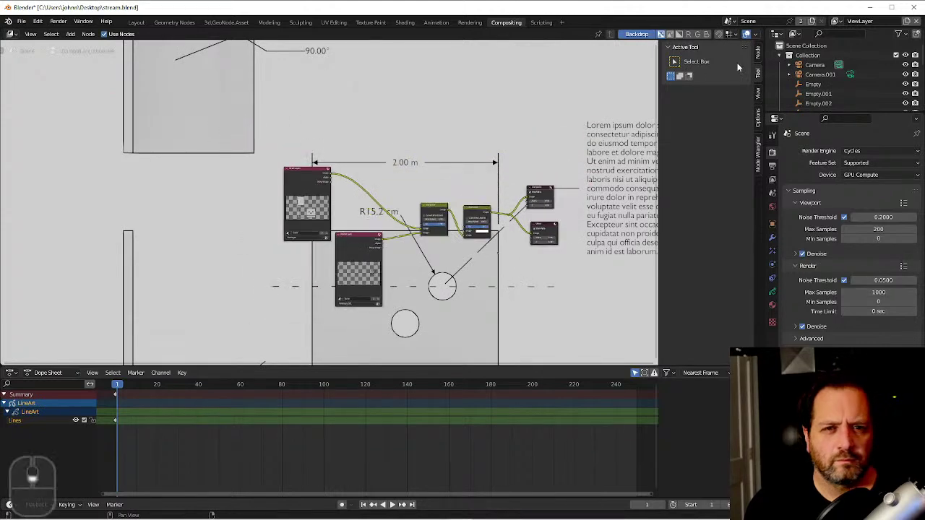
pyautogui.click(758, 94)
pyautogui.click(706, 118)
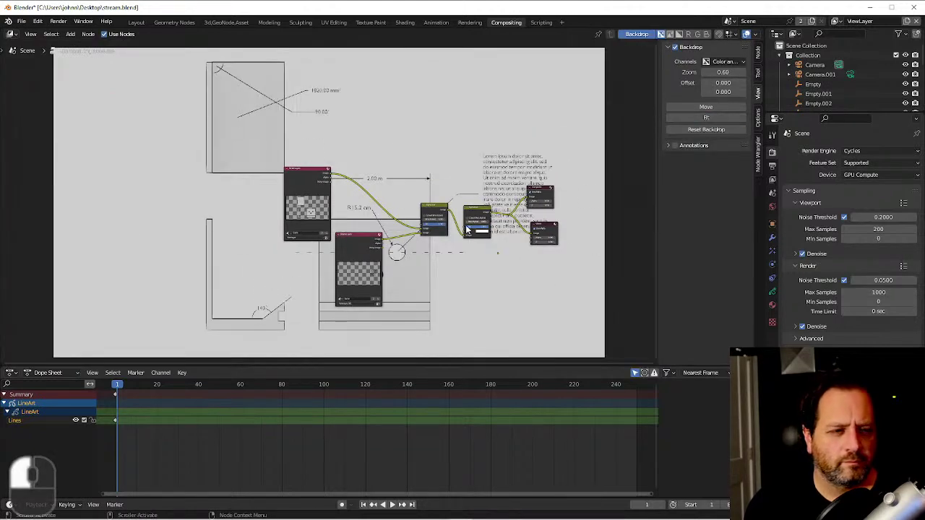
pyautogui.hotkey('ctrl', 's')
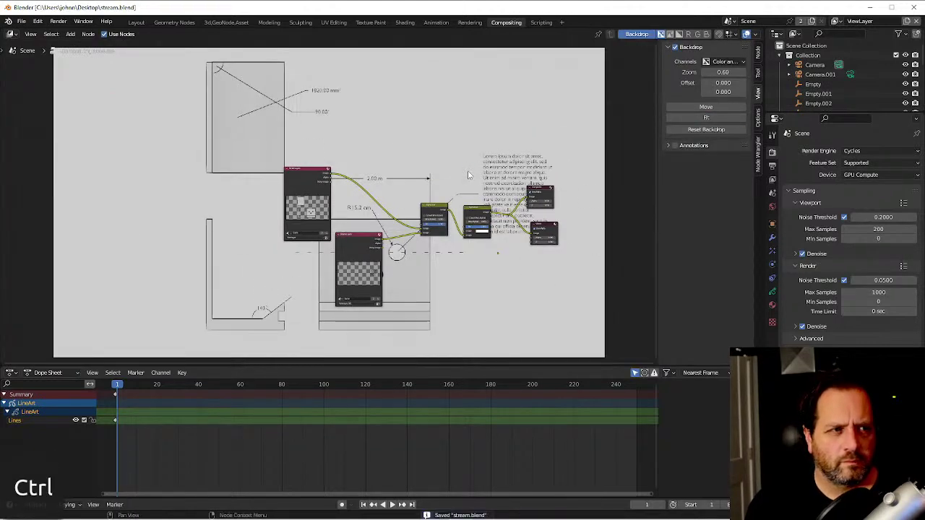
pyautogui.press('F12')
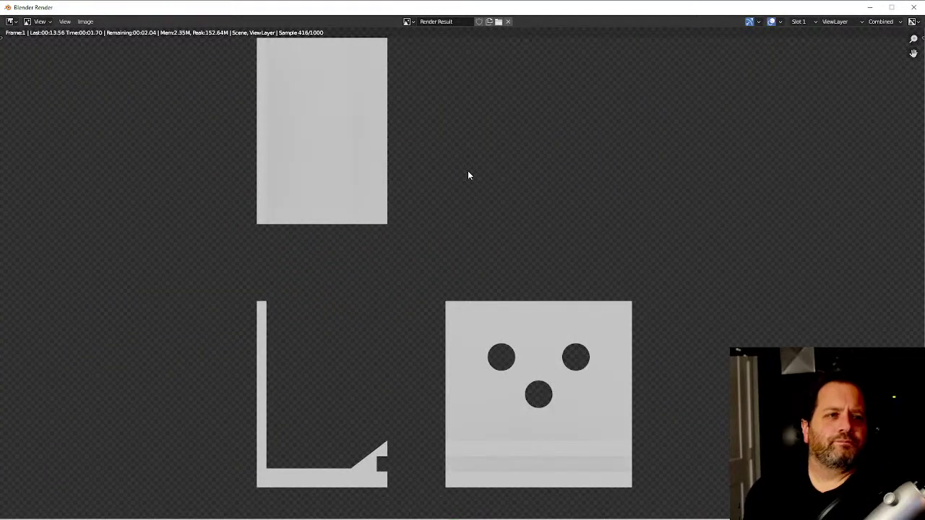
pyautogui.press('Escape')
pyautogui.press('Escape')
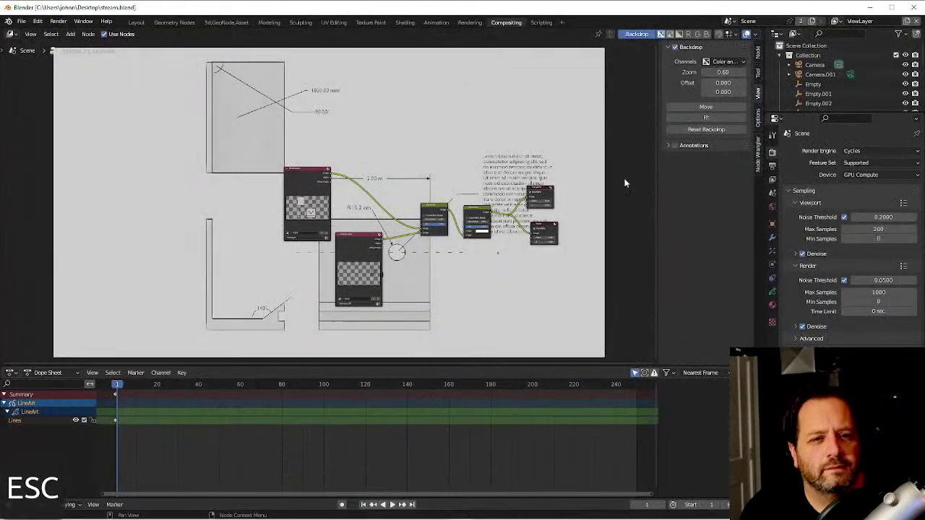
# Set the render max samples to 20 and render the composited drawing.
pyautogui.click(878, 292)
pyautogui.write('2')
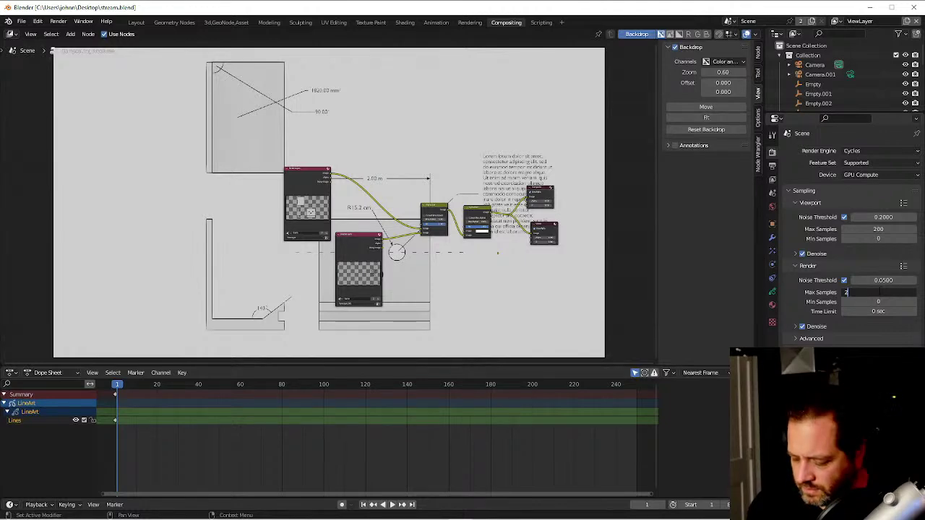
pyautogui.write('0')
pyautogui.press('Return')
pyautogui.press('F12')
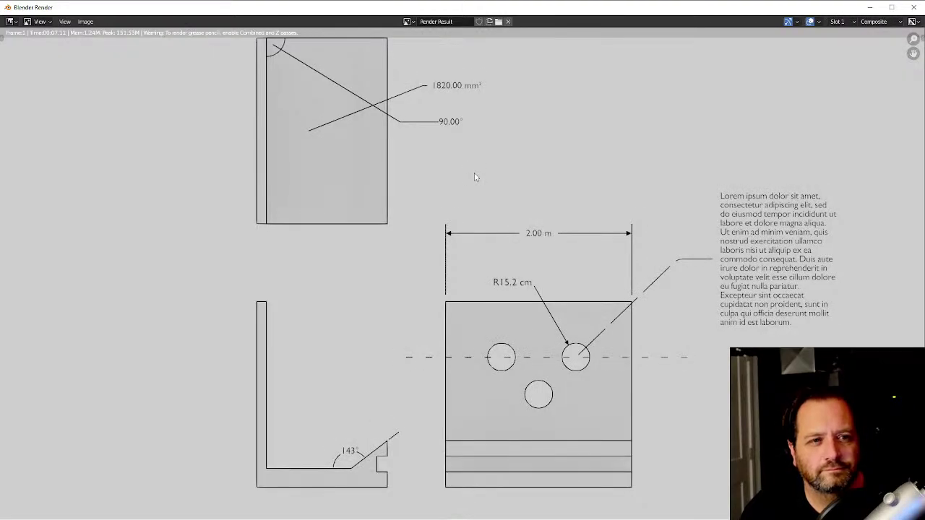
pyautogui.keyDown('shift'); pyautogui.moveTo(527, 167); pyautogui.dragTo(499, 176, button='middle'); pyautogui.keyUp('shift')
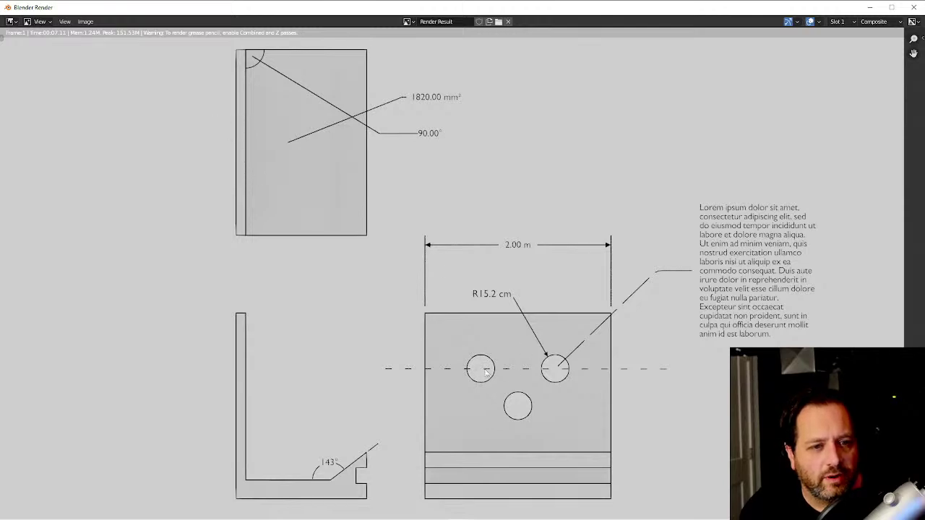
pyautogui.press('Escape')
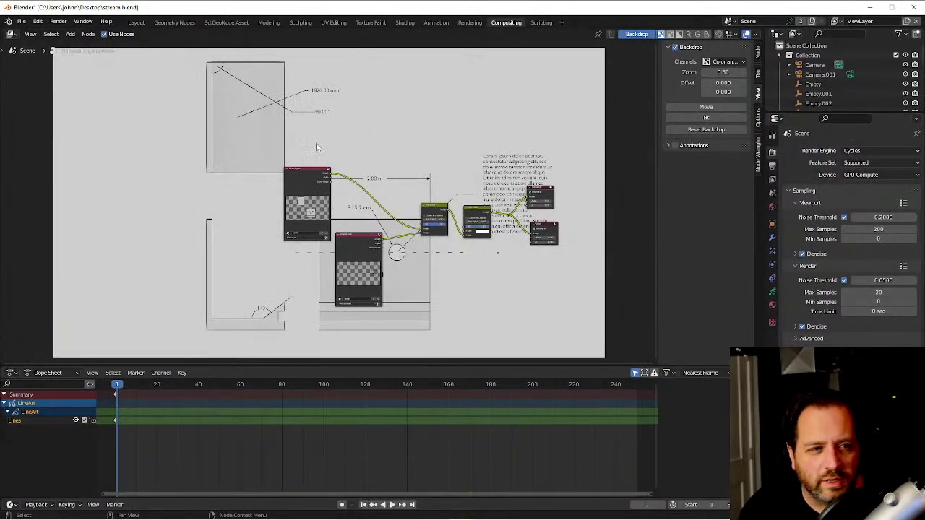
# Enlarge the outliner, bring up the LineArt object's Line Art modifier settings and render the image again.
pyautogui.moveTo(830, 110); pyautogui.dragTo(835, 226)
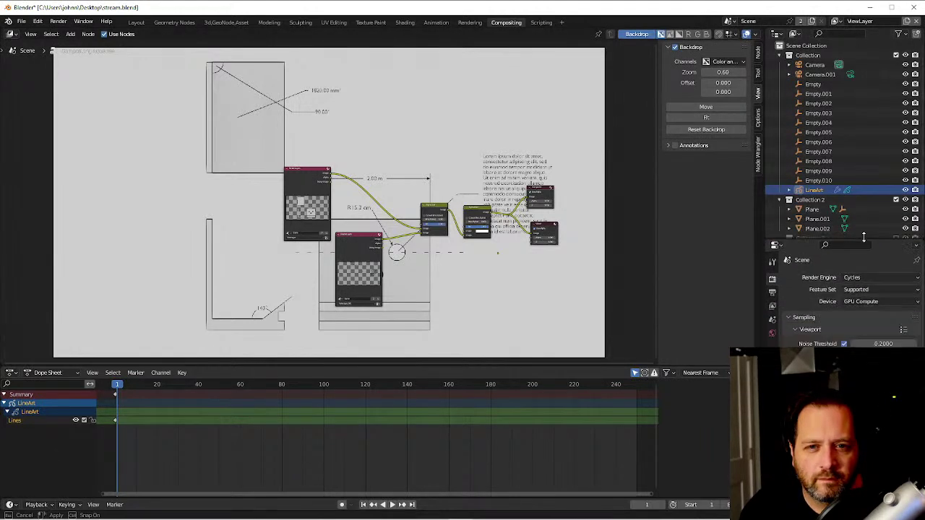
pyautogui.click(838, 189)
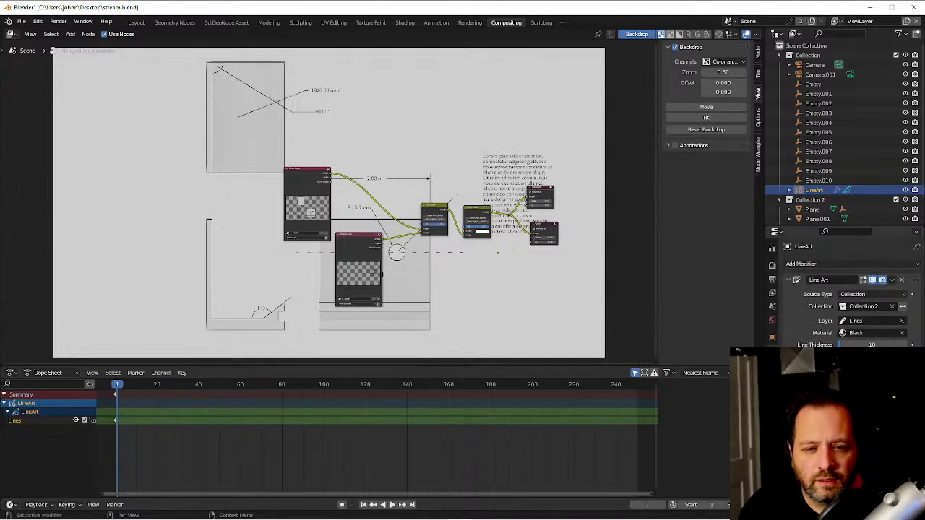
pyautogui.scroll(1, 842, 311)
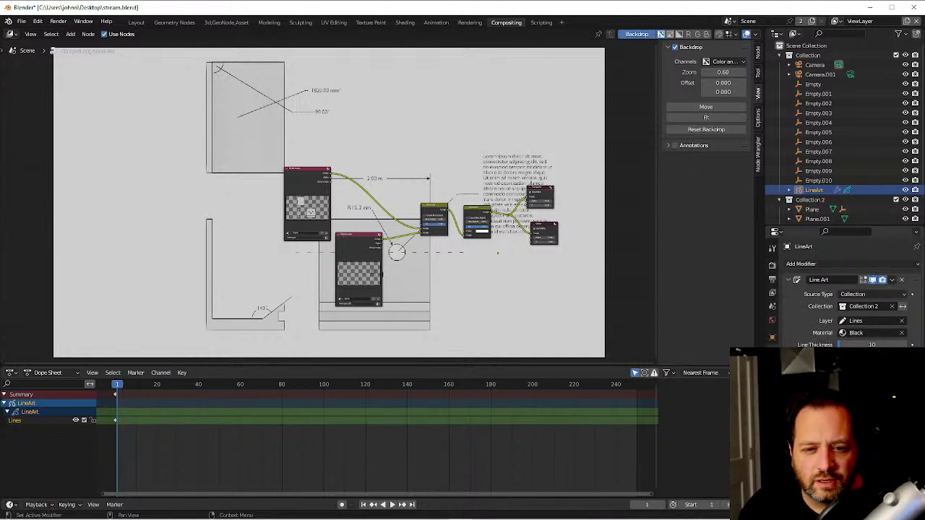
pyautogui.scroll(1, 842, 311)
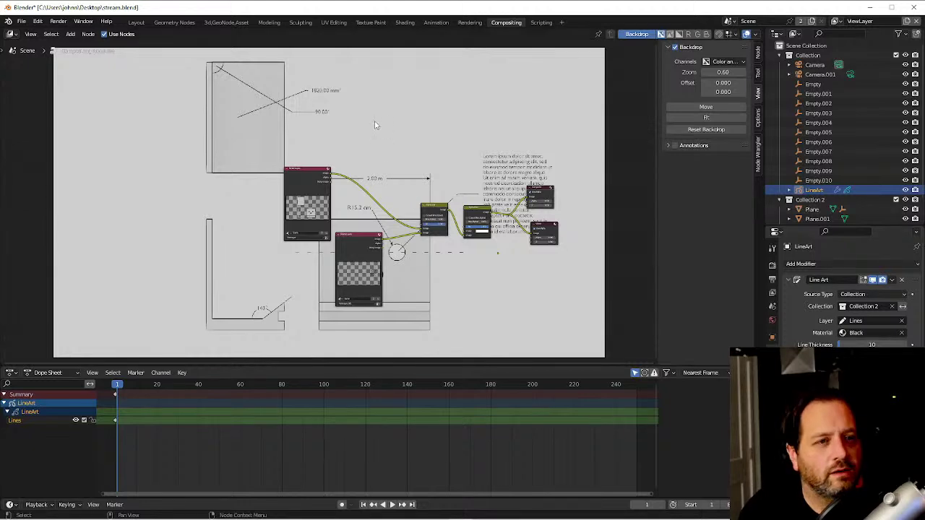
pyautogui.press('F12')
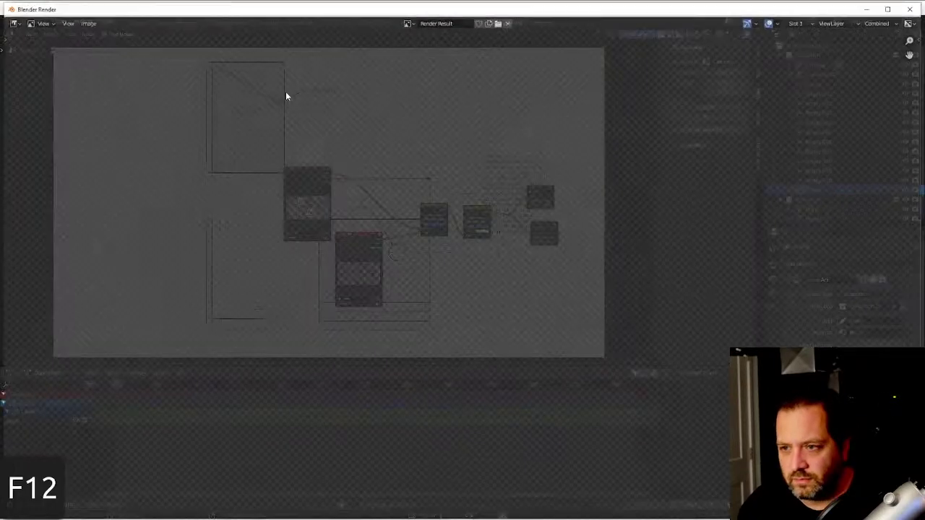
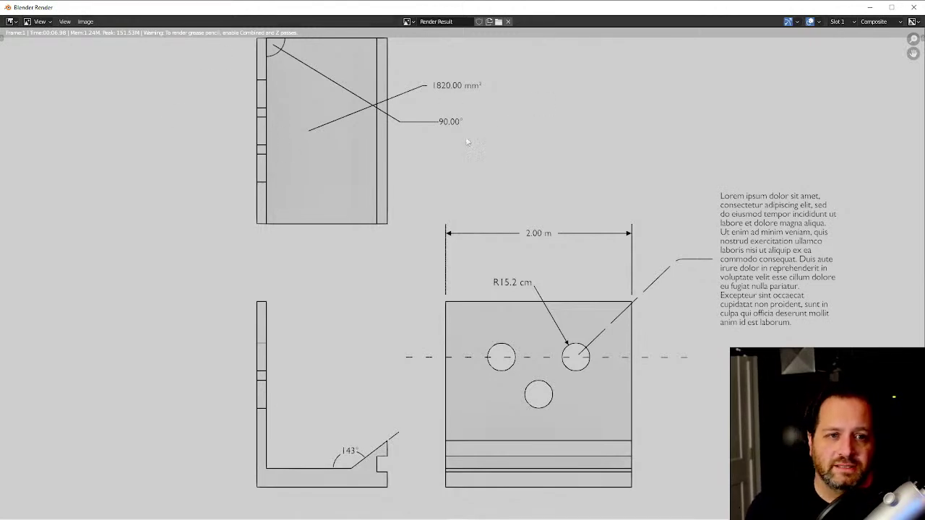
pyautogui.press('Escape')
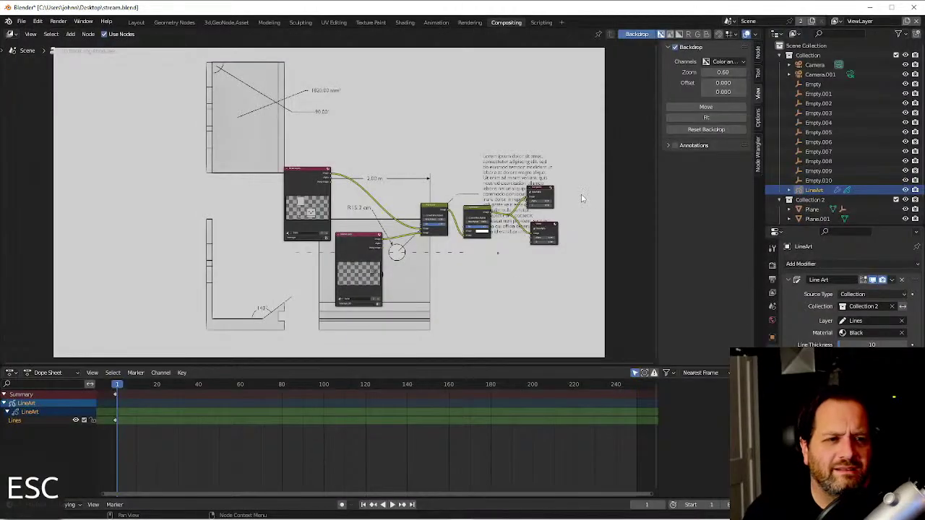
# Create a new scene as a full copy of the current one.
pyautogui.click(729, 22)
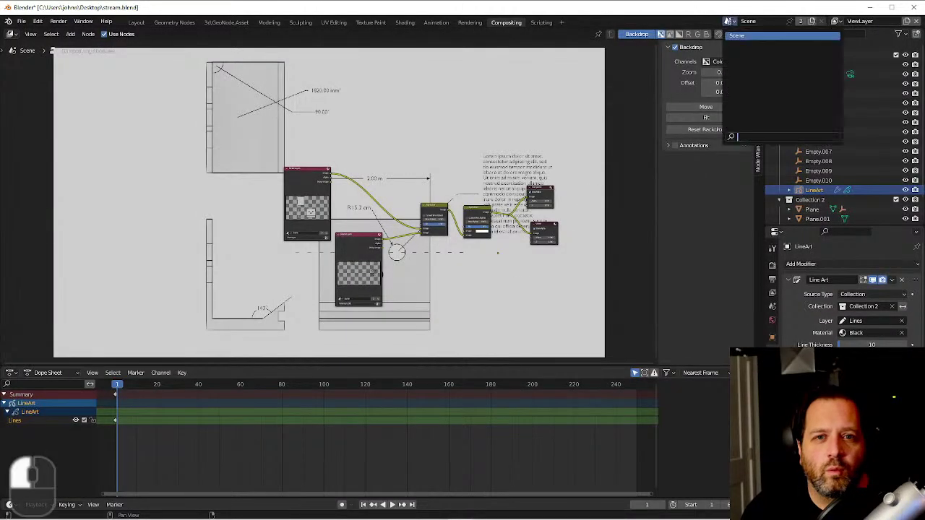
pyautogui.click(811, 22)
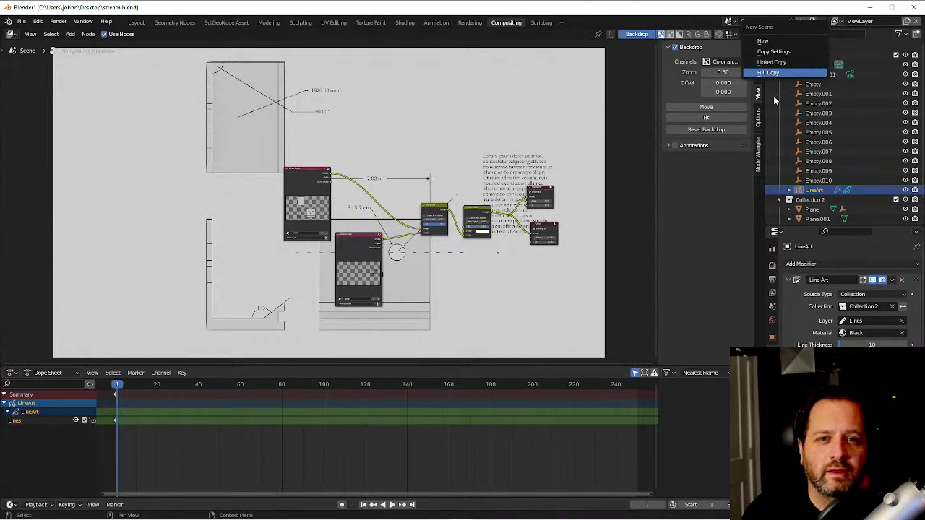
pyautogui.press('Escape')
pyautogui.click(815, 22)
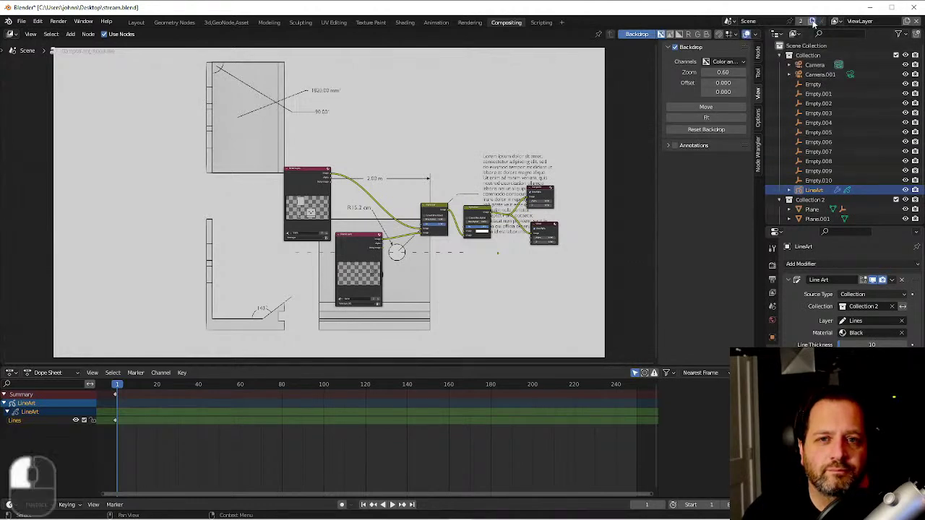
pyautogui.click(783, 74)
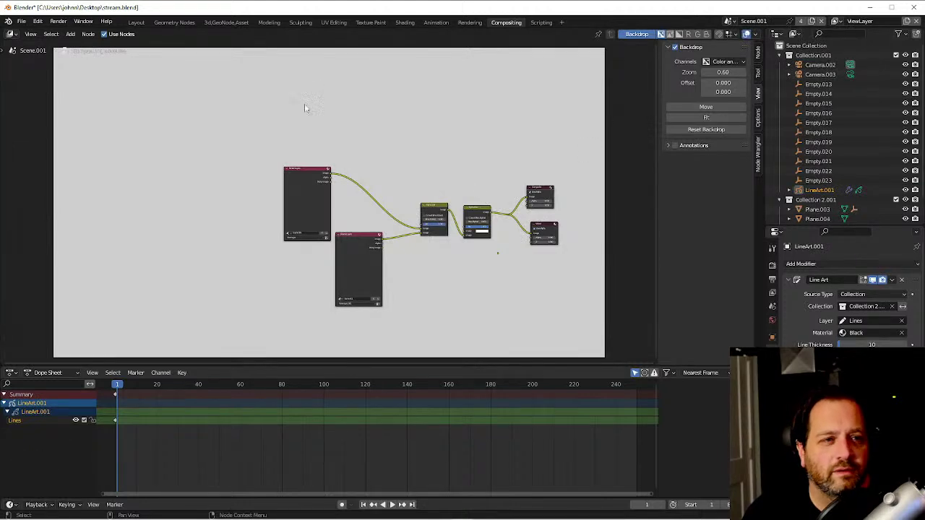
# In the Layout workspace, move all the plates and their empties together out of the camera frame.
pyautogui.click(132, 23)
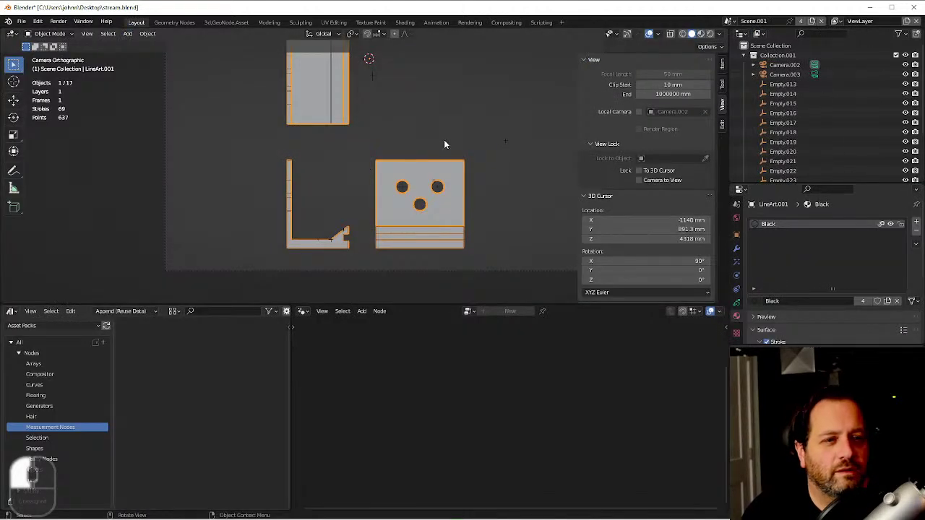
pyautogui.scroll(-3, 496, 230)
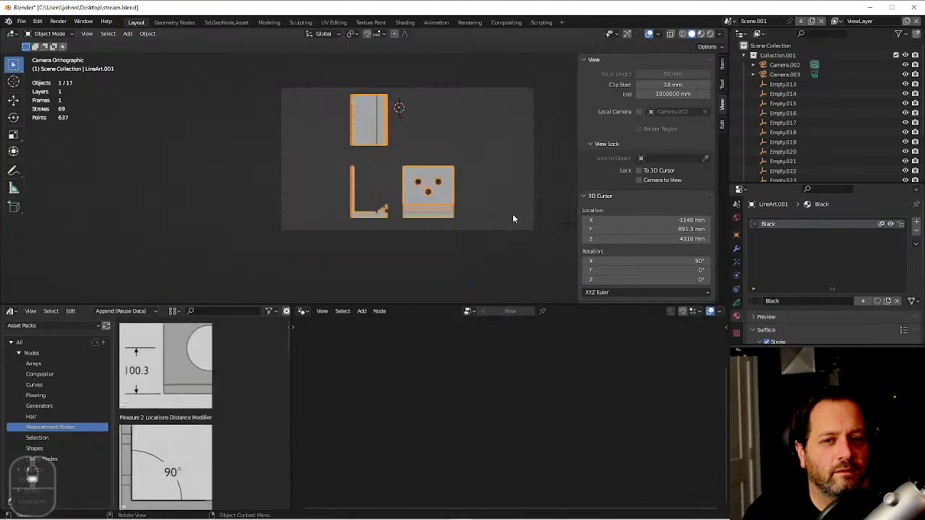
pyautogui.click(509, 208)
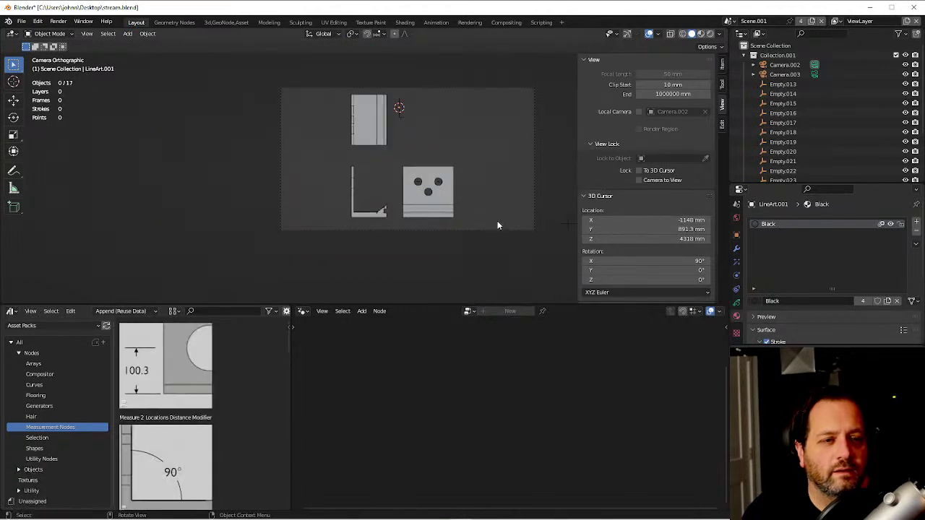
pyautogui.moveTo(497, 223); pyautogui.dragTo(324, 90)
pyautogui.press('g')
pyautogui.click(266, 146)
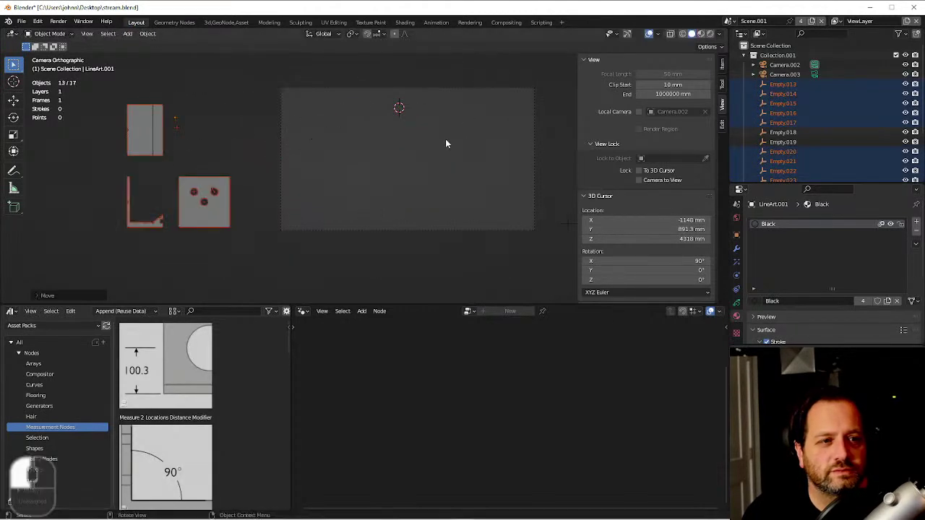
# Change the active camera's lens type to Perspective.
pyautogui.click(535, 128)
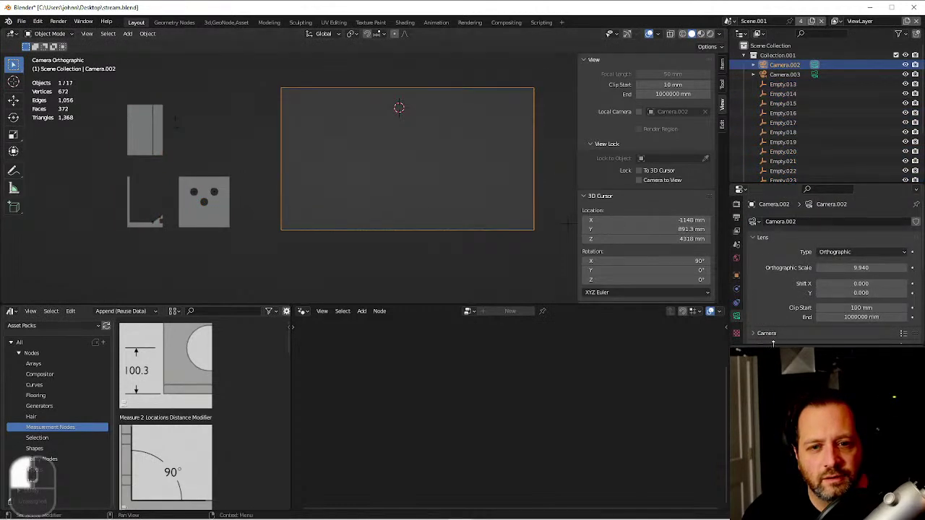
pyautogui.click(861, 252)
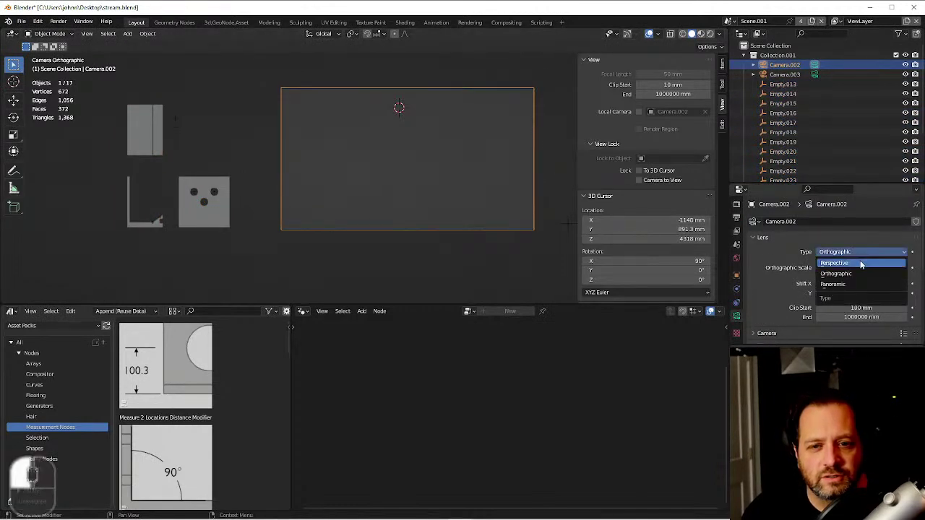
pyautogui.click(842, 262)
# Duplicate the plate that lies outside the frame and place the copy near the middle of the camera frame.
pyautogui.click(38, 264)
pyautogui.hotkey('shift', 'd')
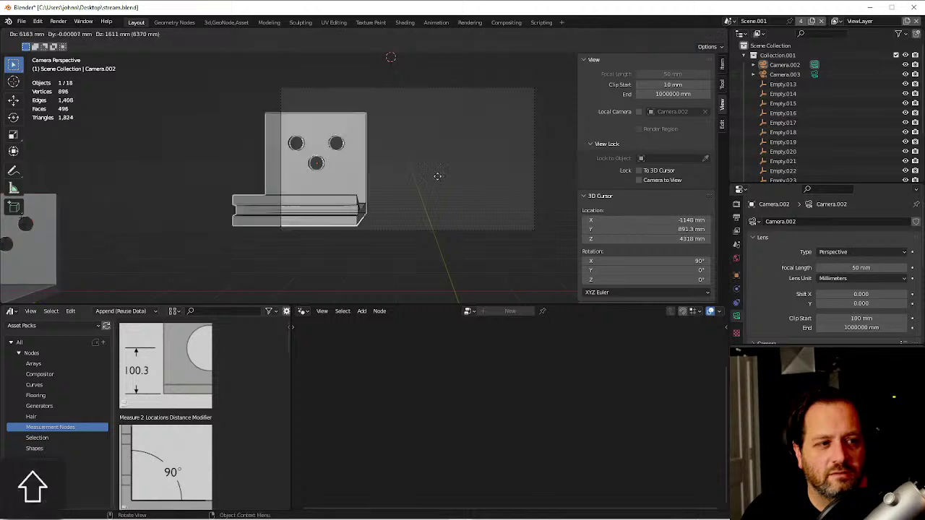
pyautogui.click(488, 141)
pyautogui.rightClick(483, 146)
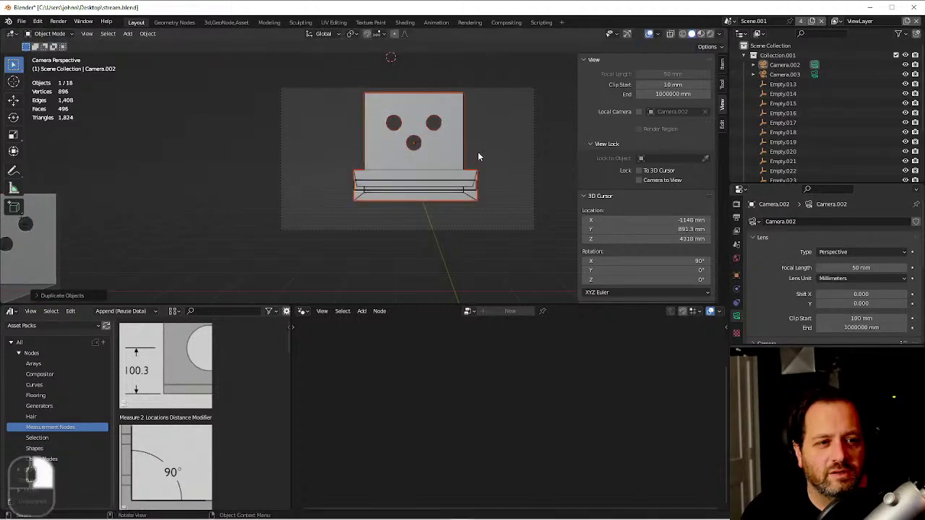
# Rotate the duplicated plate from orthographic views so the camera sees it at an angle, then select the camera.
pyautogui.press('`')
pyautogui.scroll(-4, 430, 112)
pyautogui.press('`')
pyautogui.press('r')
pyautogui.click(424, 175)
pyautogui.press('`')
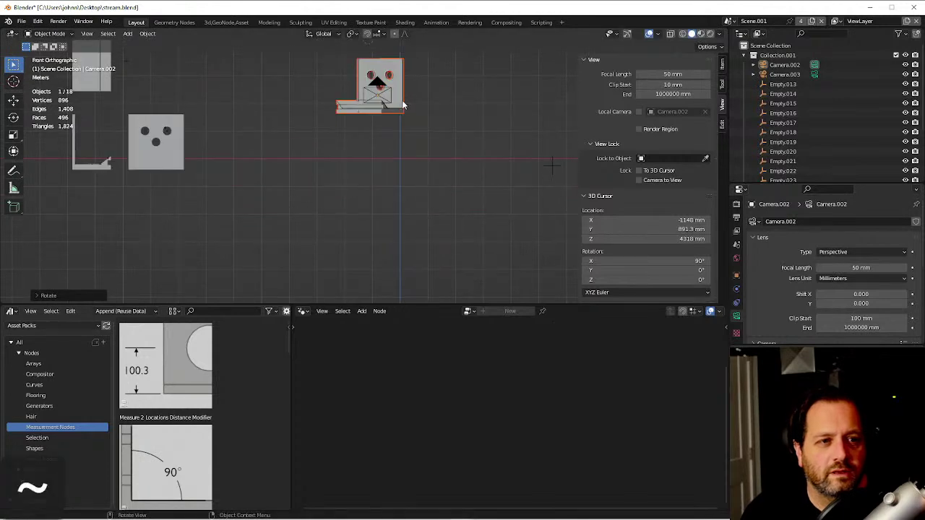
pyautogui.press('`')
pyautogui.press('r')
pyautogui.click(405, 148)
pyautogui.press('`')
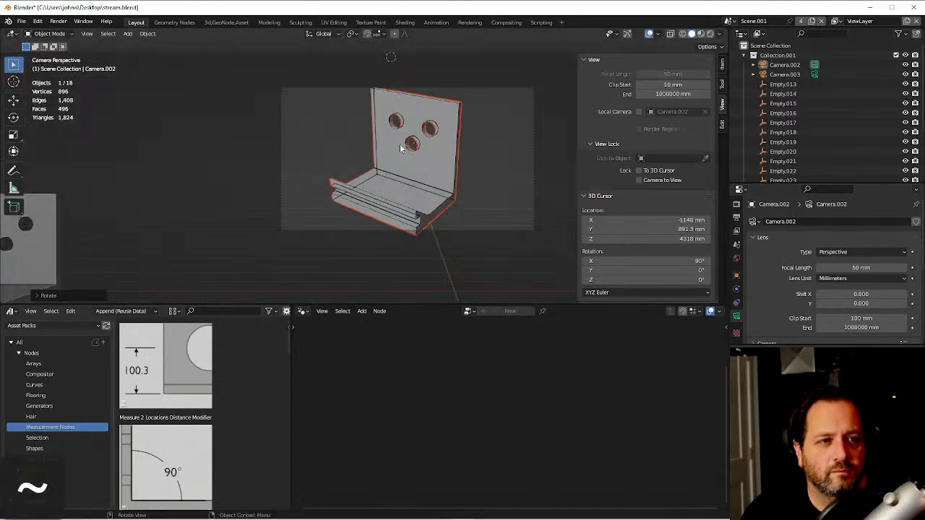
pyautogui.click(532, 206)
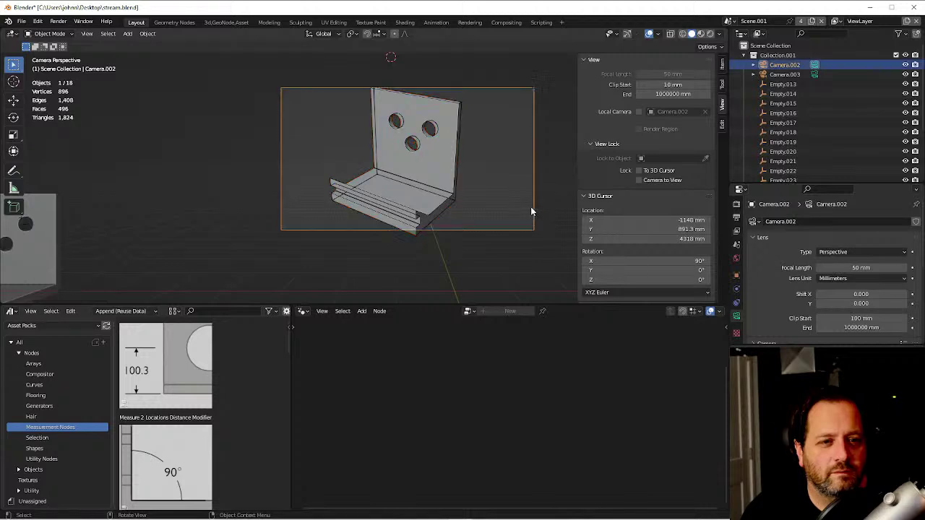
# Move the camera so the whole rotated plate fits inside the frame, and render the image to check it.
pyautogui.press('g')
pyautogui.click(482, 219)
pyautogui.press('g')
pyautogui.click(471, 226)
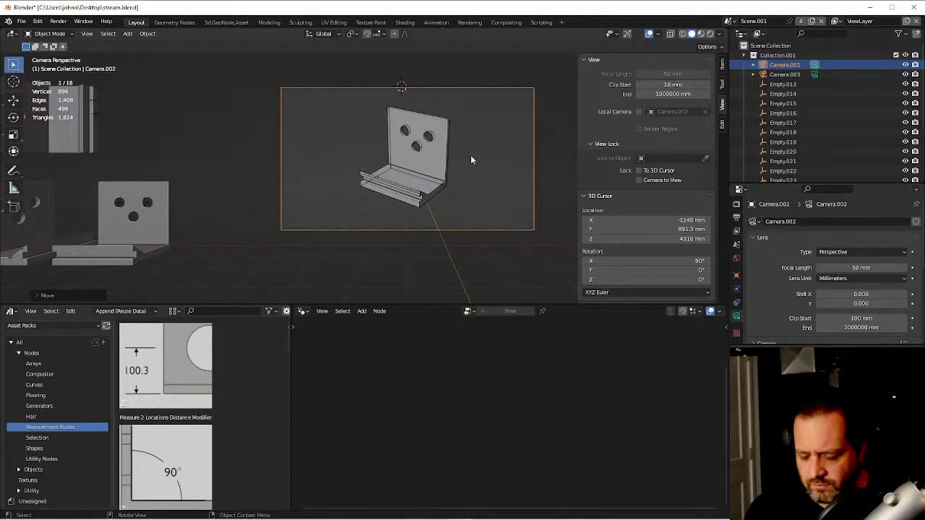
pyautogui.press('F12')
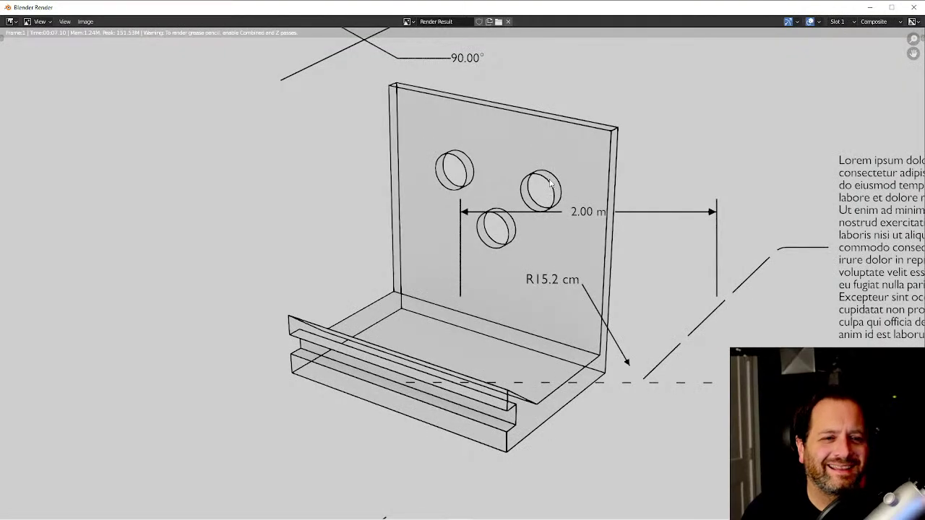
pyautogui.press('Escape')
# Delete Collection 3.001 and the Measurements.001 object from the copied scene.
pyautogui.moveTo(844, 182); pyautogui.dragTo(840, 273)
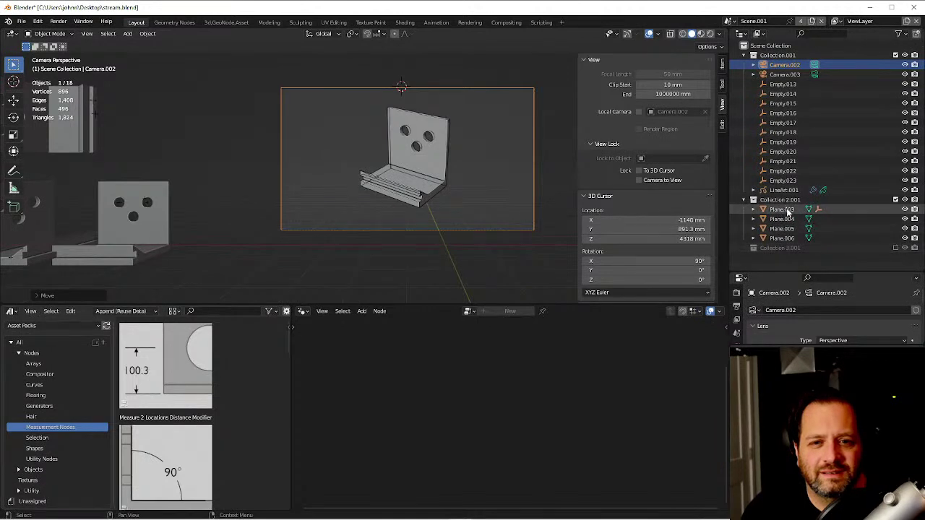
pyautogui.click(781, 248)
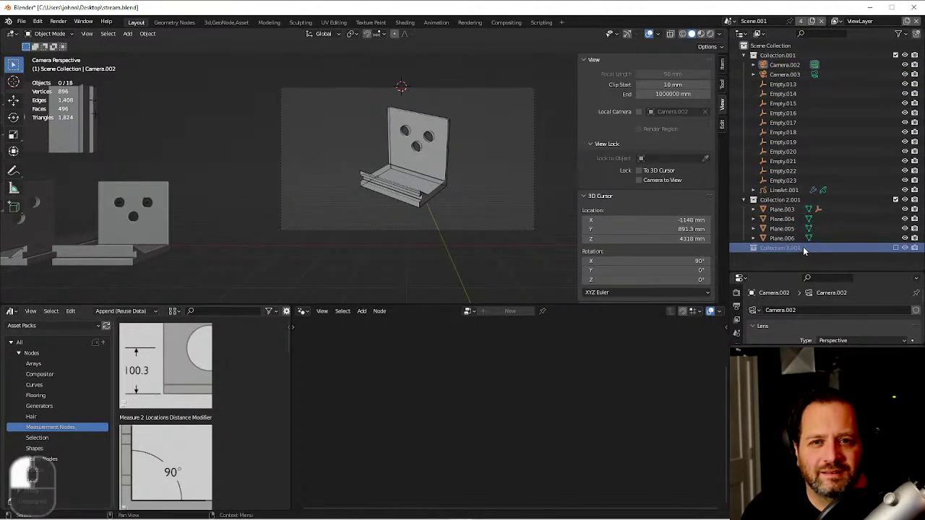
pyautogui.press('x')
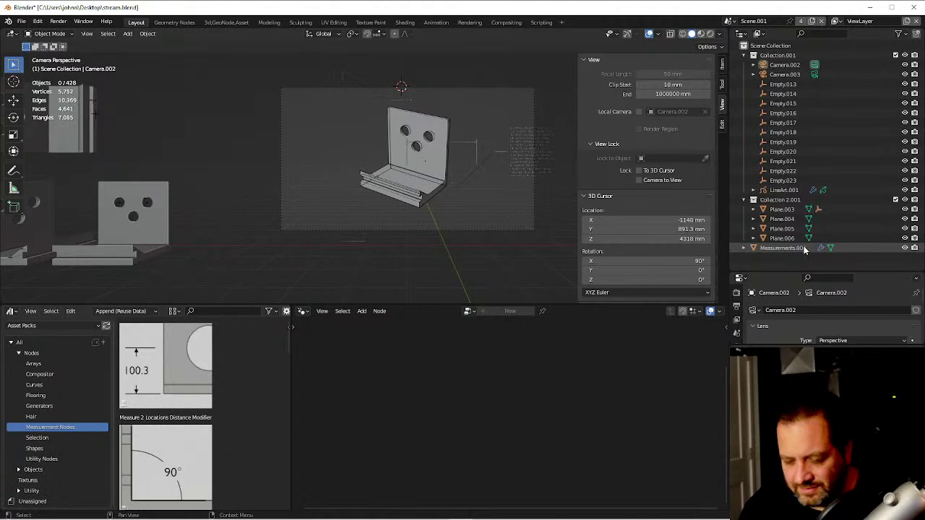
pyautogui.click(785, 248)
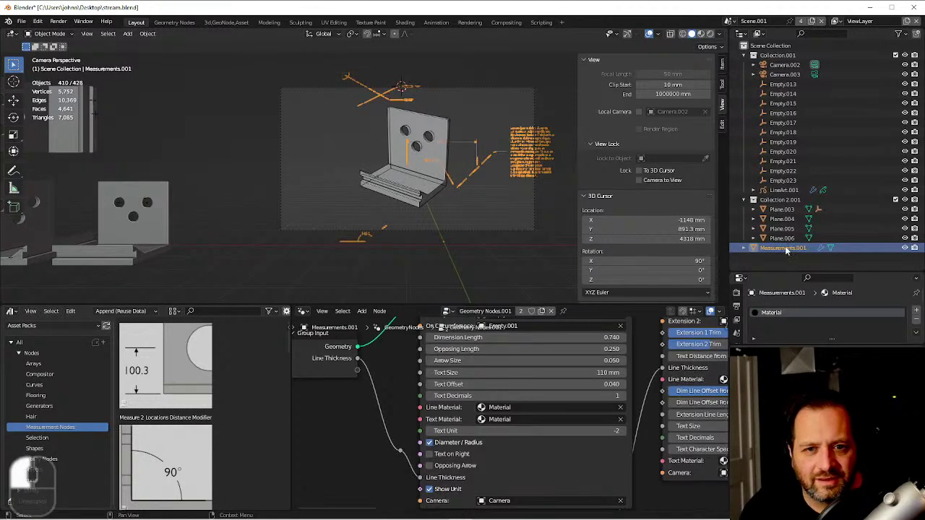
pyautogui.press('x')
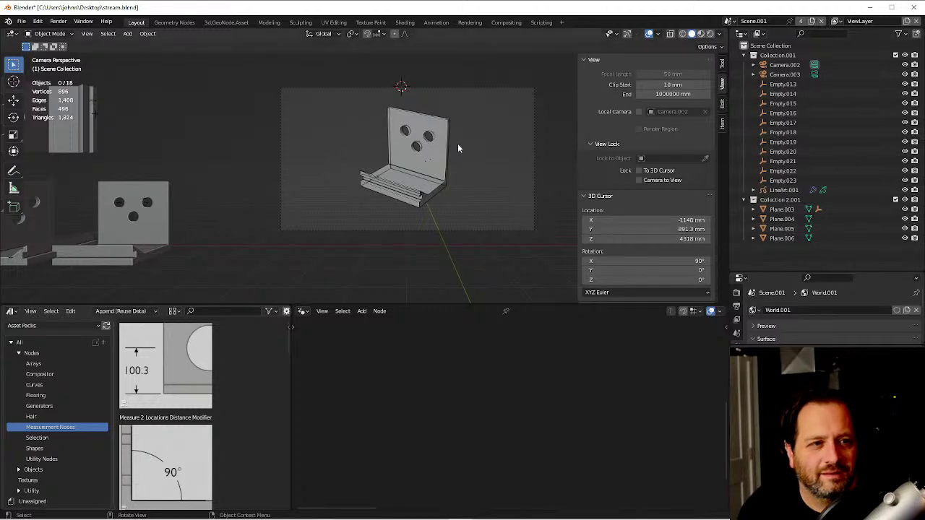
# Render the scene without measurements and inspect the ViewLayer's Noisy Image and Combined passes.
pyautogui.press('F12')
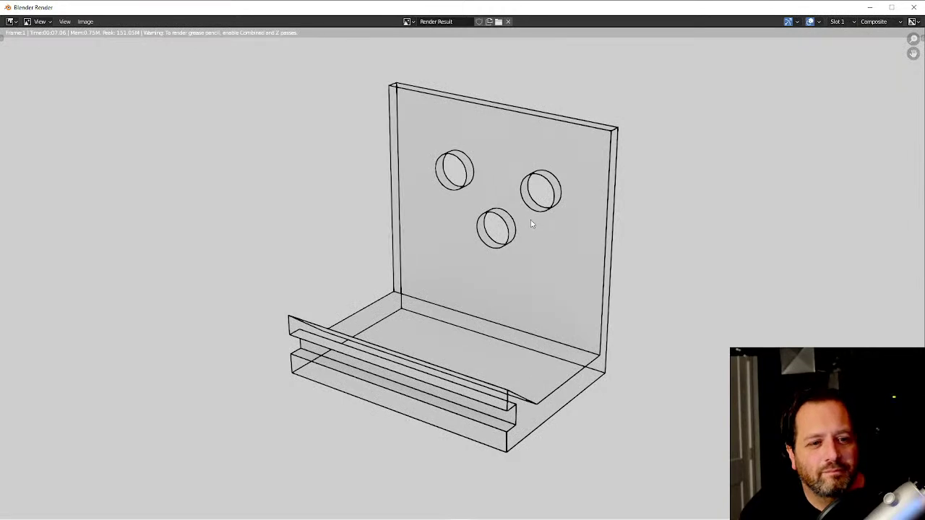
pyautogui.click(875, 21)
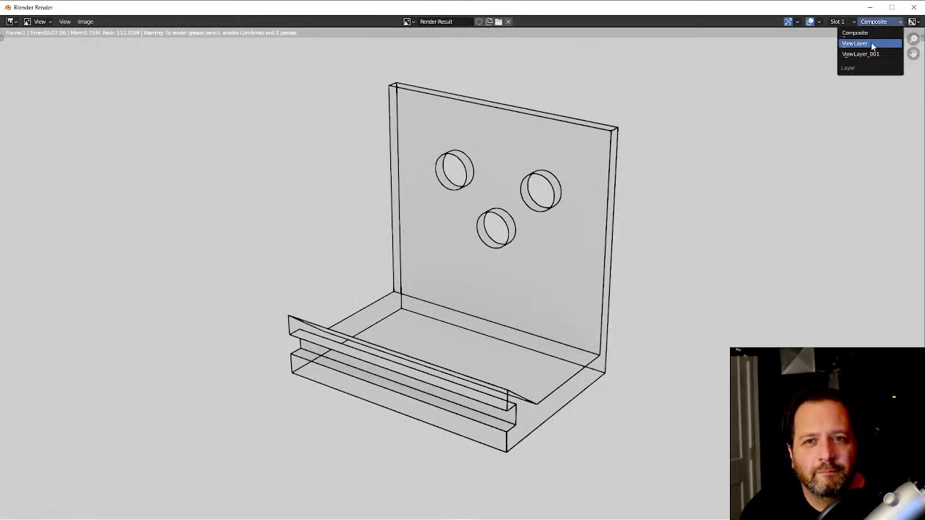
pyautogui.click(871, 42)
pyautogui.click(880, 23)
pyautogui.click(873, 44)
pyautogui.click(880, 21)
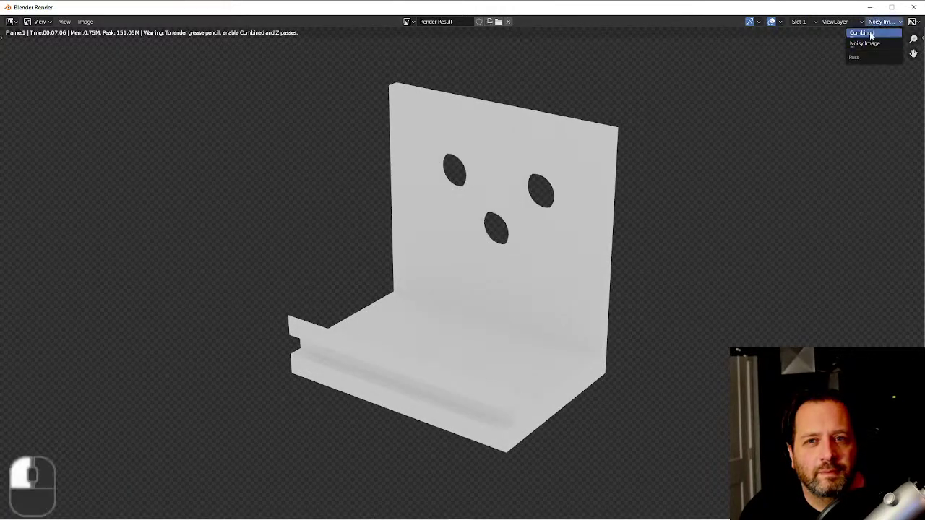
pyautogui.click(871, 31)
pyautogui.press('Escape')
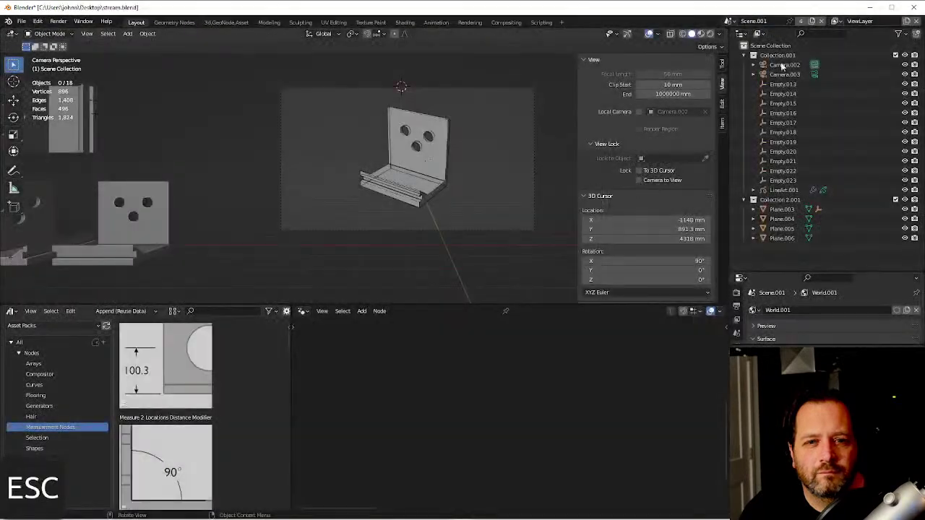
# Remove the view layer ViewLayer_001 from the copied scene.
pyautogui.doubleClick(885, 26)
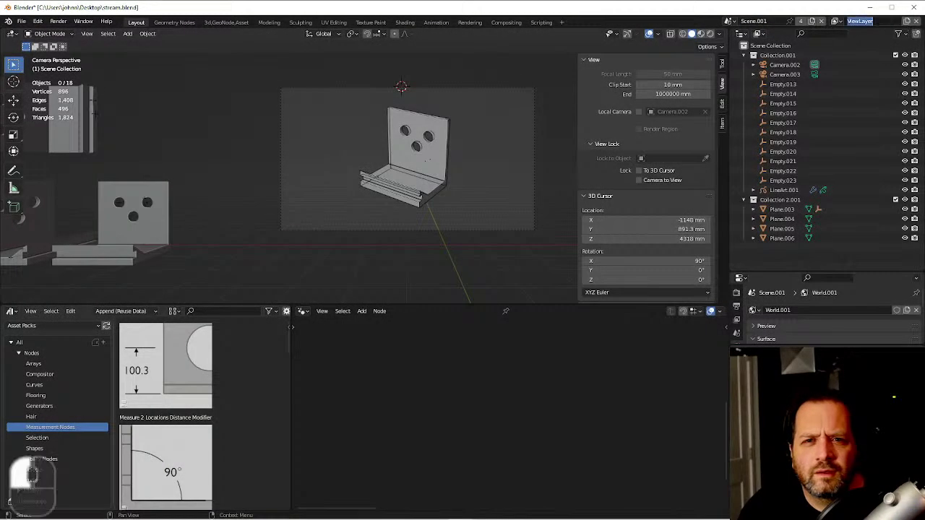
pyautogui.click(838, 21)
pyautogui.click(788, 45)
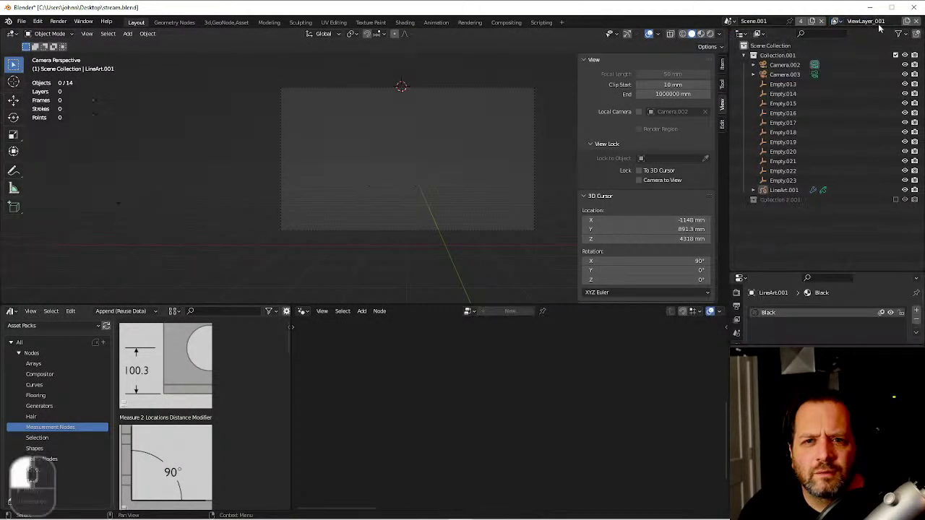
pyautogui.click(916, 22)
# Disable the occlusion Range in the Line Art modifier of LineArt.001.
pyautogui.scroll(5, 437, 203)
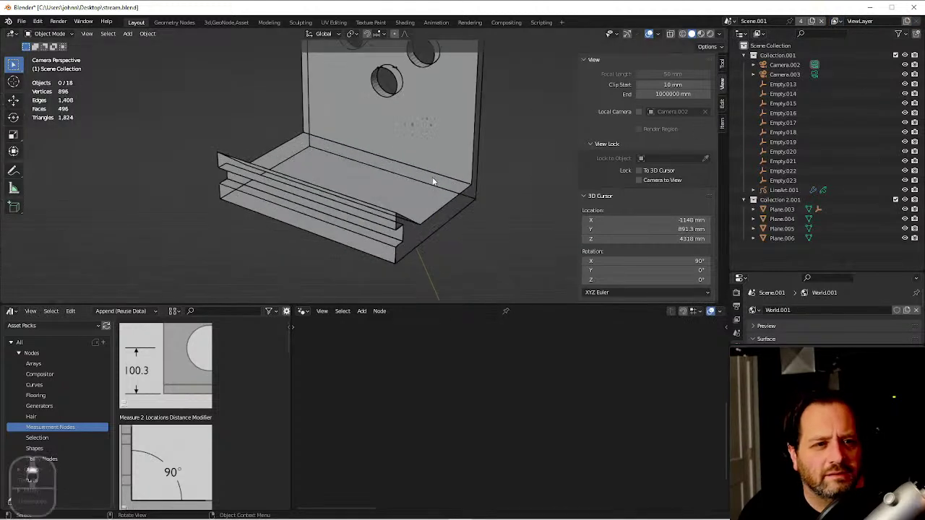
pyautogui.click(430, 214)
pyautogui.scroll(-5, 430, 210)
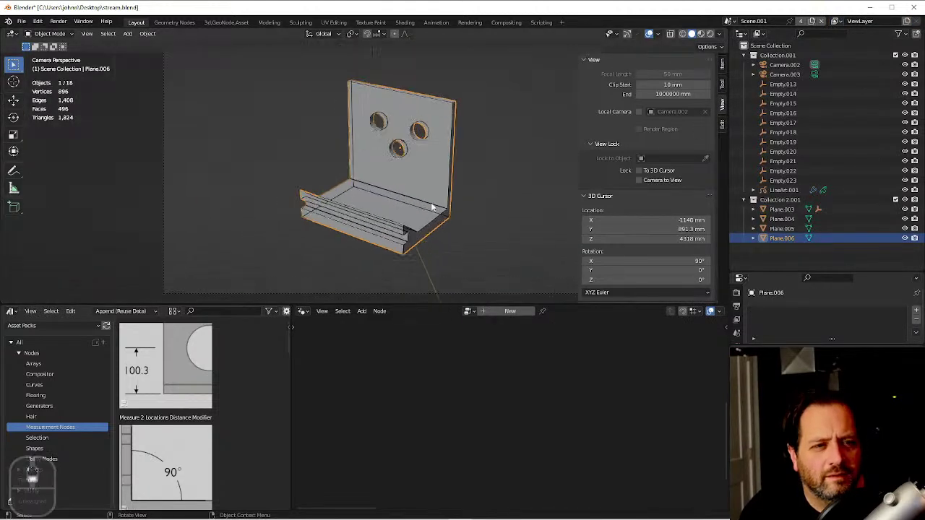
pyautogui.scroll(4, 431, 208)
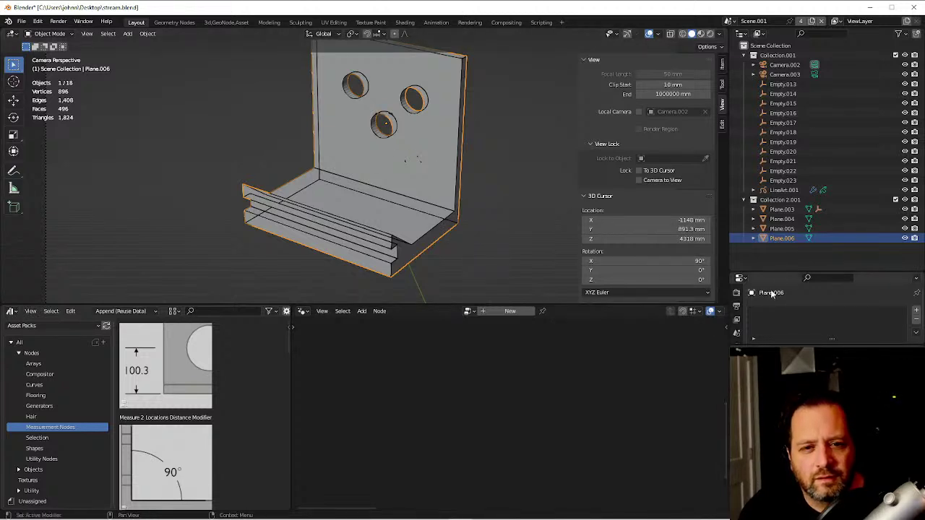
pyautogui.click(784, 189)
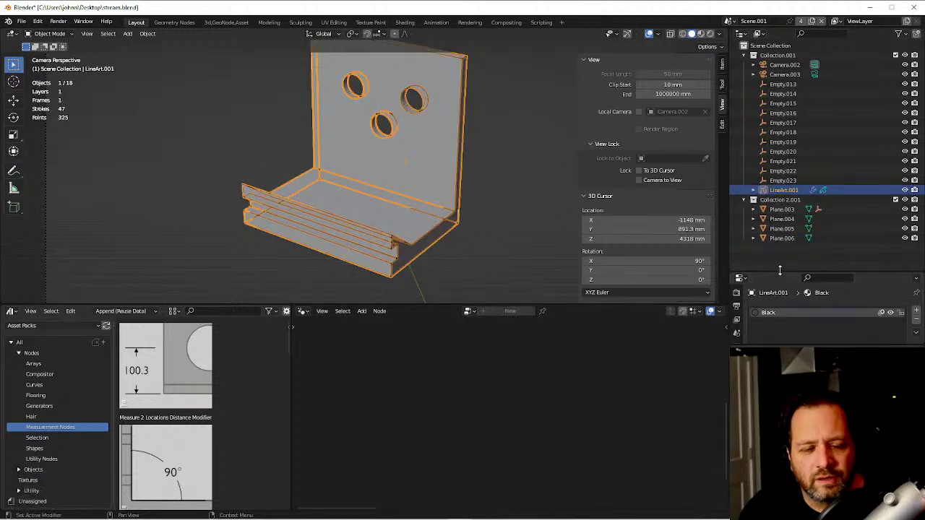
pyautogui.moveTo(782, 271); pyautogui.dragTo(781, 201)
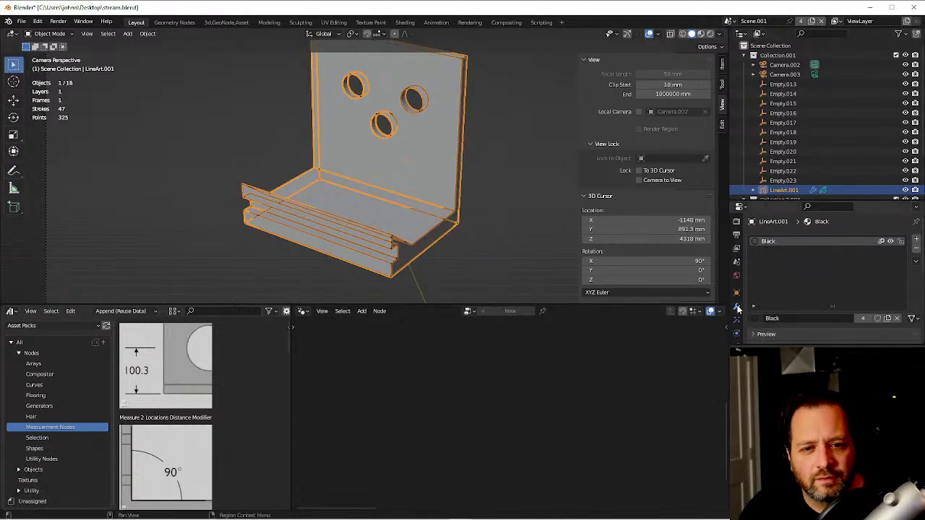
pyautogui.click(736, 307)
pyautogui.scroll(-6, 810, 282)
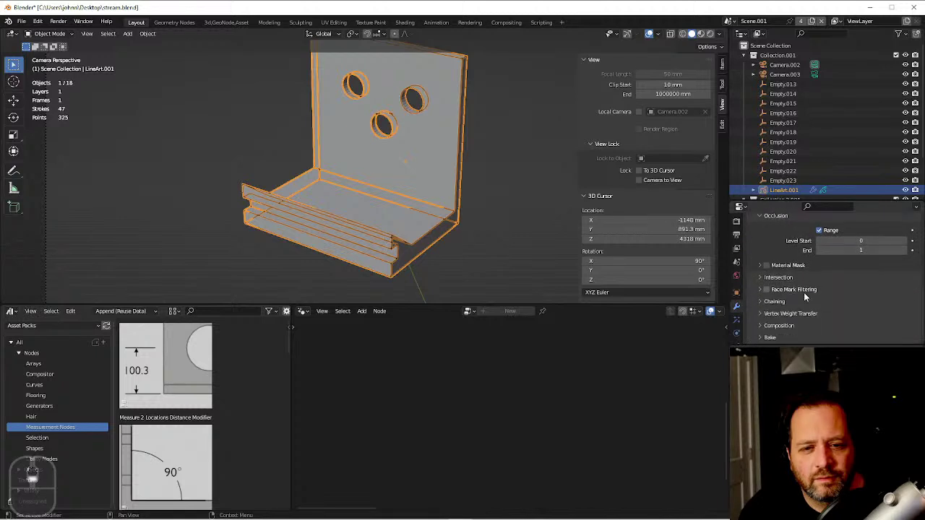
pyautogui.click(819, 231)
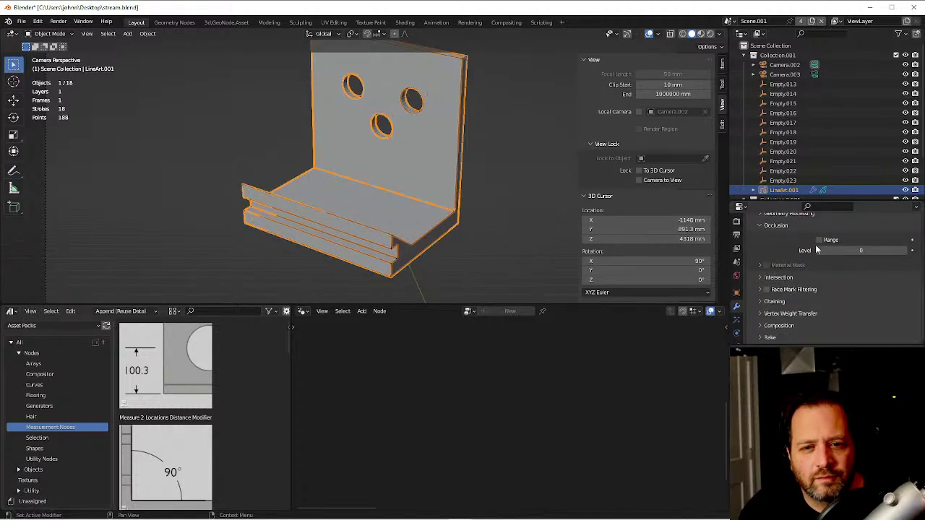
# Deselect the line art, save the file, and display the perspective plate with rendered viewport shading.
pyautogui.click(535, 197)
pyautogui.keyDown('shift'); pyautogui.moveTo(486, 177); pyautogui.dragTo(495, 208, button='middle'); pyautogui.keyUp('shift')
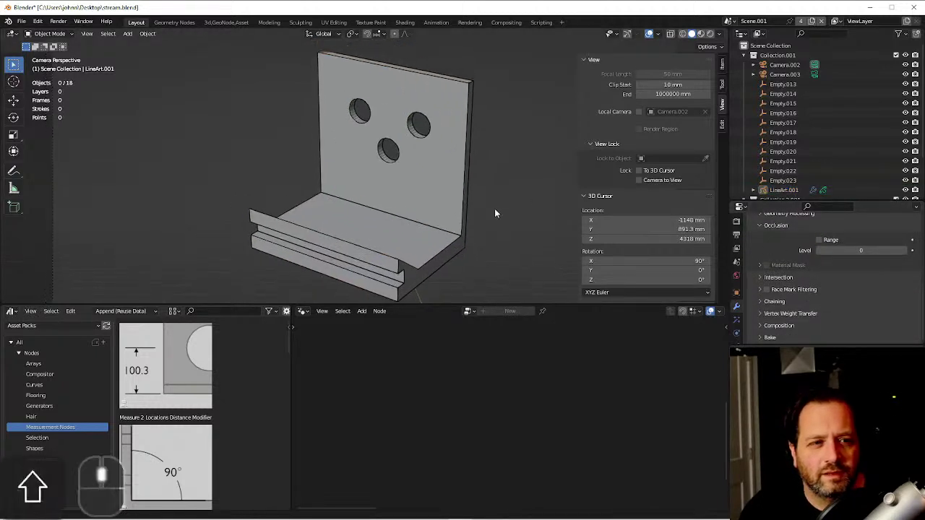
pyautogui.hotkey('ctrl', 's')
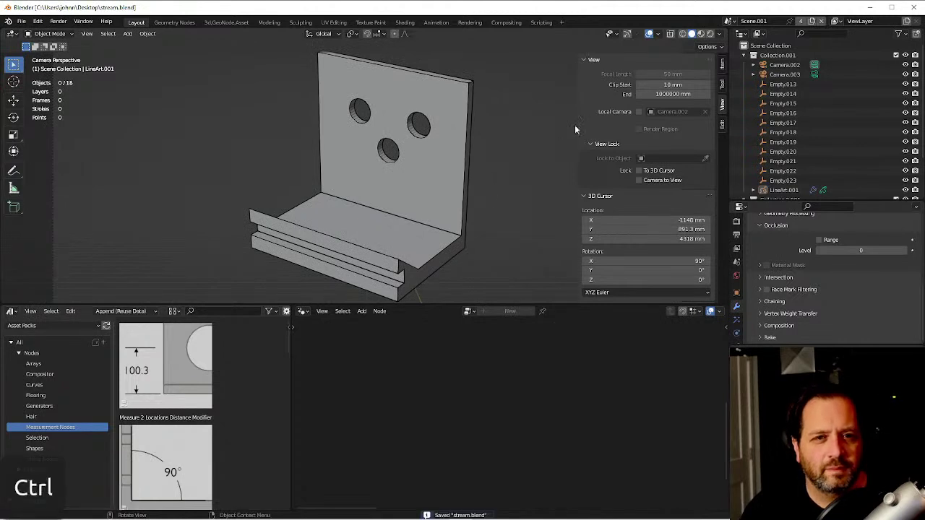
pyautogui.click(709, 33)
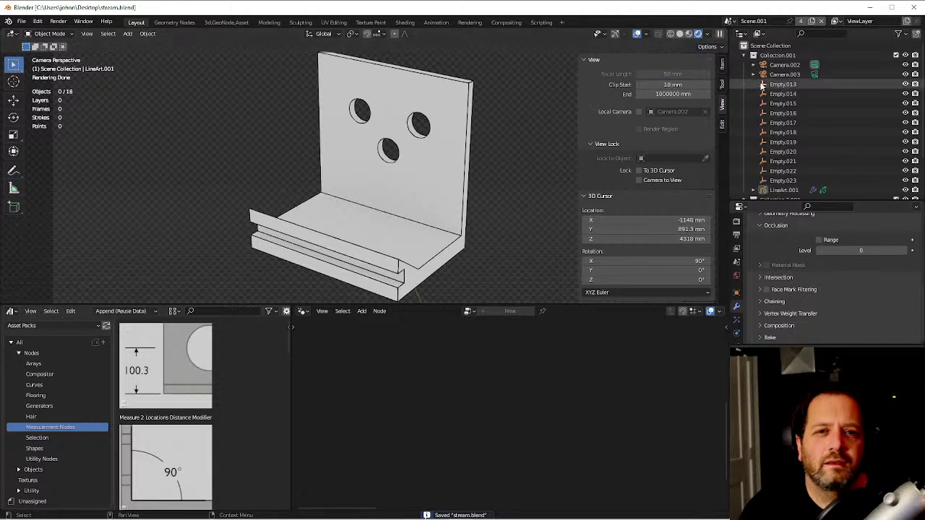
# Switch back to the original scene named Scene and open the Compositing workspace.
pyautogui.click(734, 23)
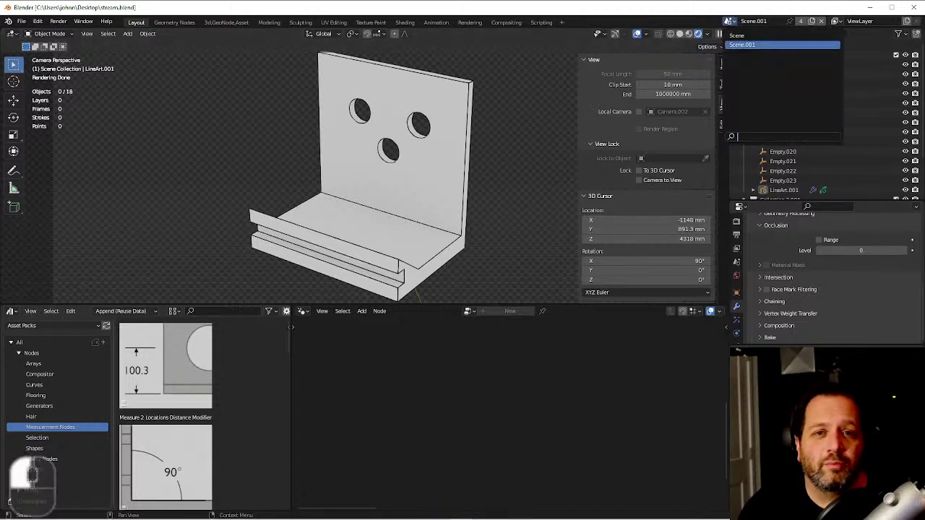
pyautogui.click(755, 34)
pyautogui.scroll(-4, 517, 96)
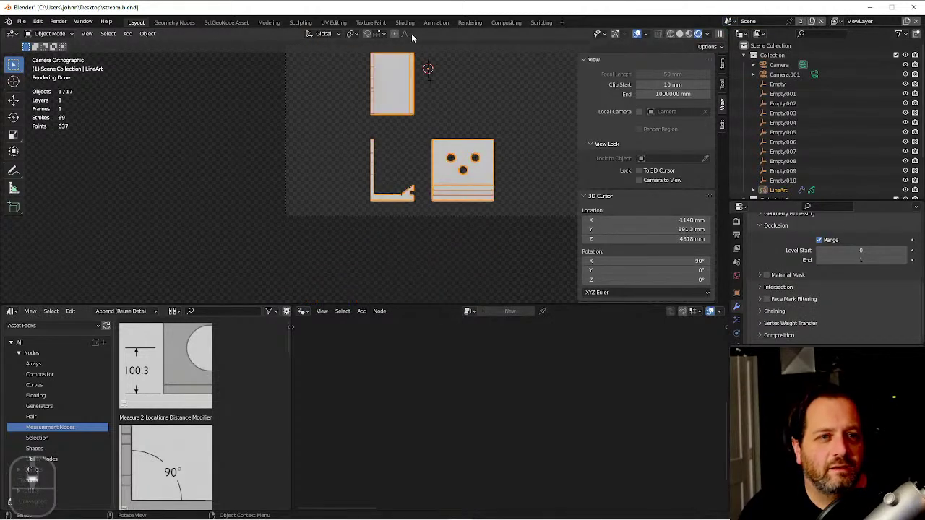
pyautogui.click(506, 23)
# Duplicate a Render Layers node, set its scene to Scene.001, and place it above the existing nodes.
pyautogui.hotkey('shift', 'd')
pyautogui.click(373, 116)
pyautogui.scroll(2, 376, 113)
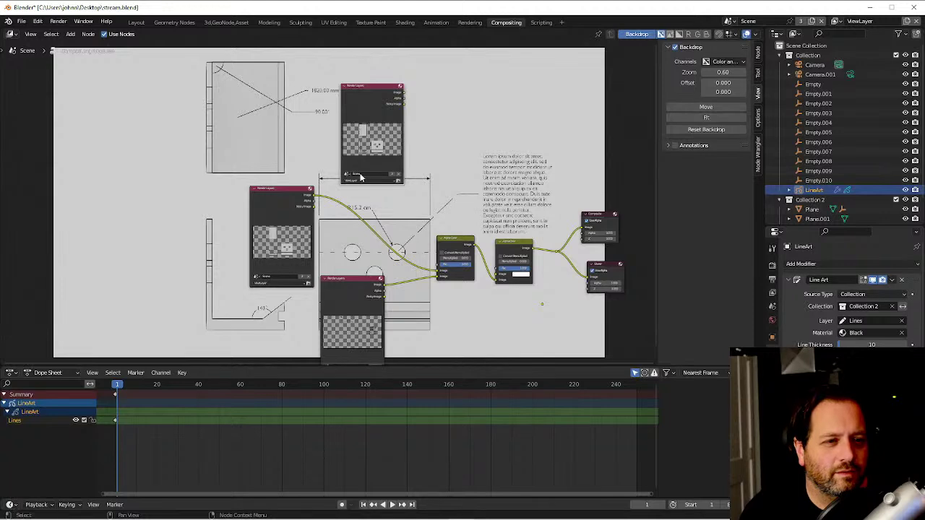
pyautogui.scroll(6, 361, 177)
pyautogui.click(302, 180)
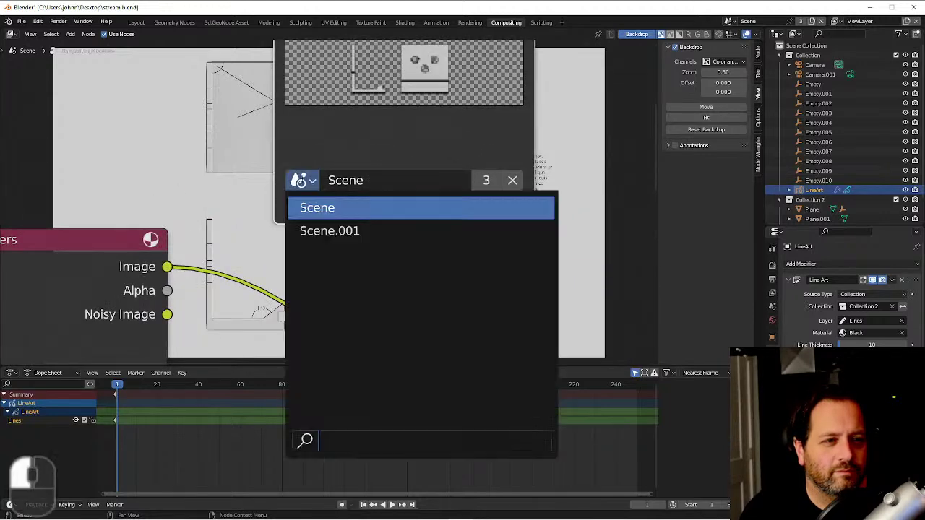
pyautogui.click(330, 229)
pyautogui.scroll(-1, 440, 144)
pyautogui.scroll(-7, 440, 144)
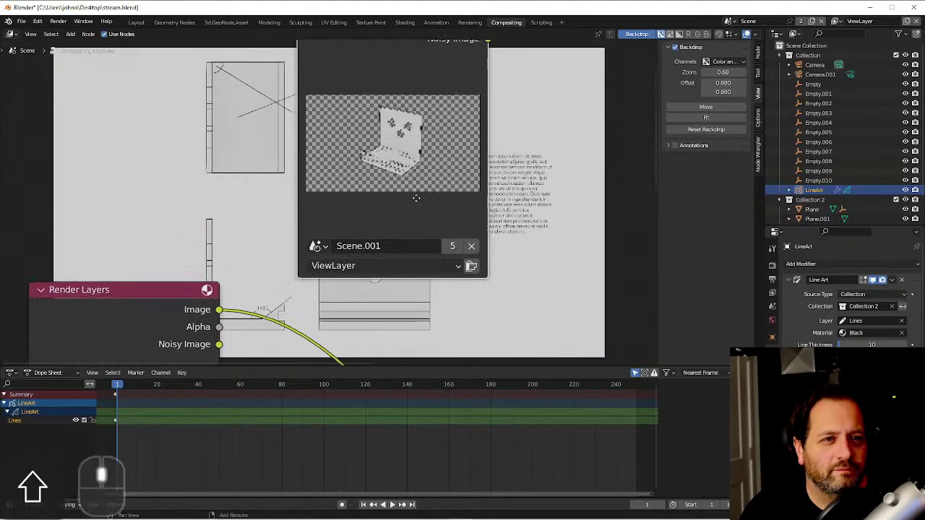
pyautogui.moveTo(420, 86); pyautogui.dragTo(319, 87)
# Insert a duplicate Alpha Over node after Scene's Render Layers node and connect the Scene.001 image to its second image input.
pyautogui.click(514, 256)
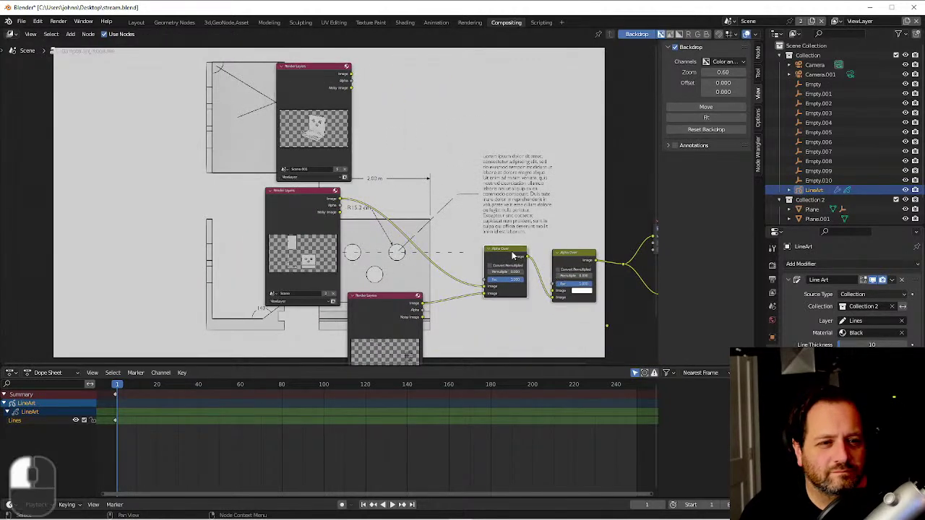
pyautogui.hotkey('shift', 'd')
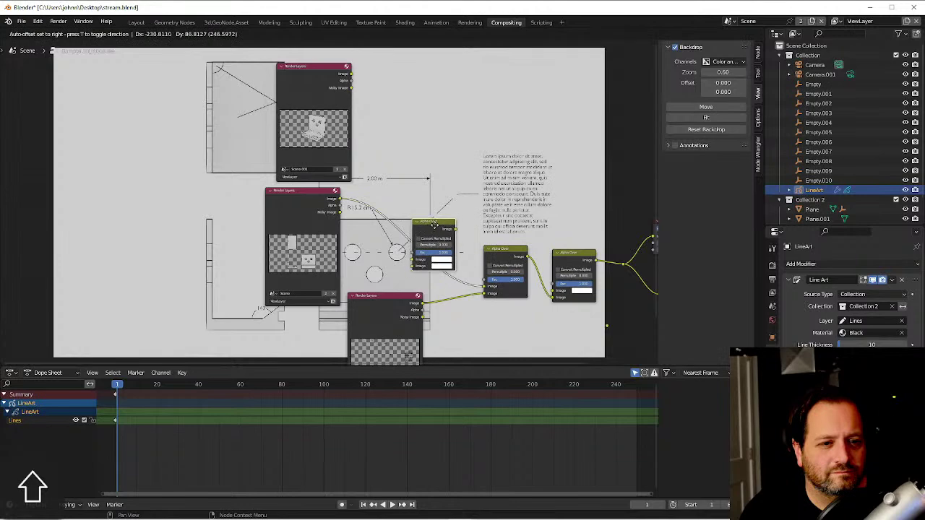
pyautogui.click(433, 230)
pyautogui.moveTo(351, 74); pyautogui.dragTo(413, 267)
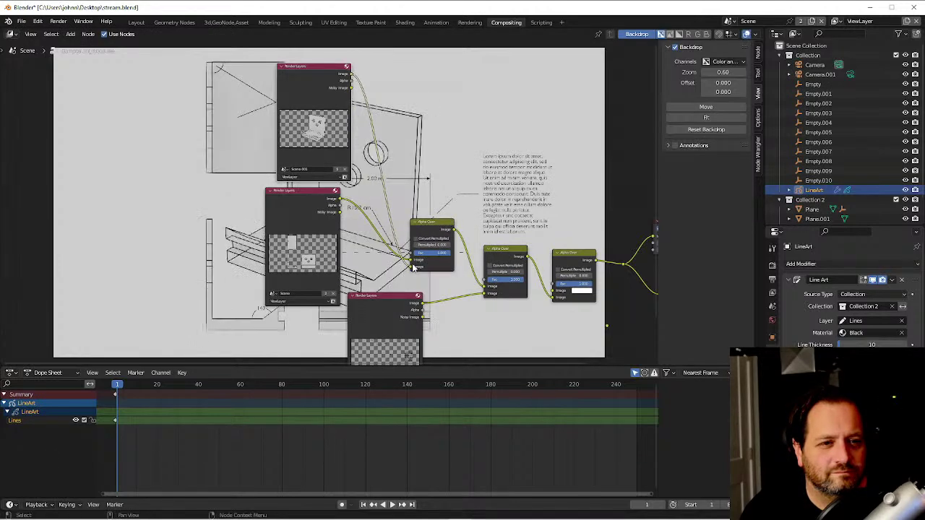
pyautogui.moveTo(313, 78); pyautogui.dragTo(199, 98)
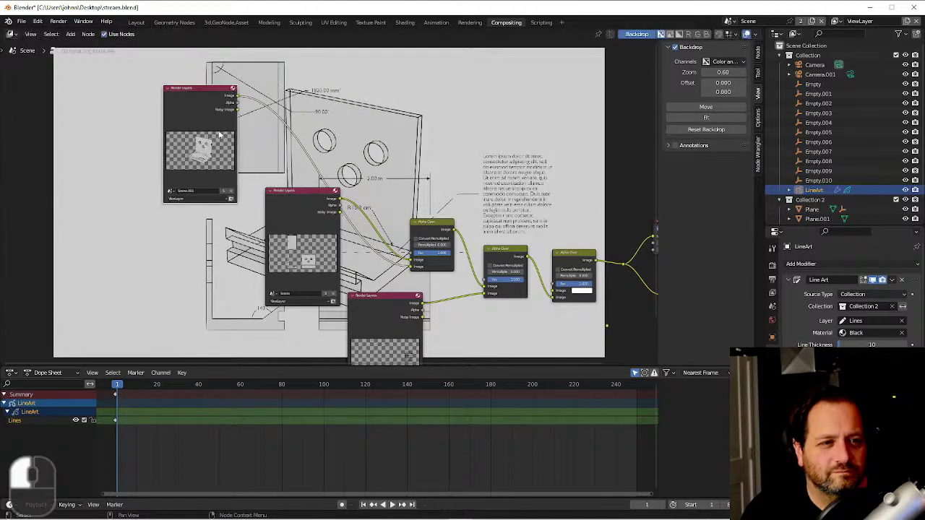
# Move the compositor backdrop away from the nodes to an offset of about -471, -7.
pyautogui.keyDown('shift'); pyautogui.moveTo(199, 98); pyautogui.dragTo(322, 169, button='middle'); pyautogui.keyUp('shift')
pyautogui.scroll(5, 322, 169)
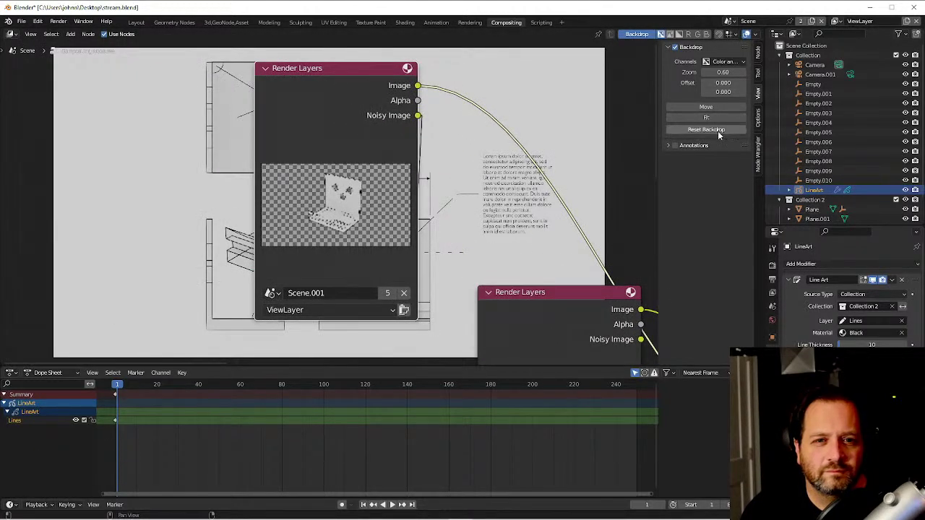
pyautogui.click(691, 106)
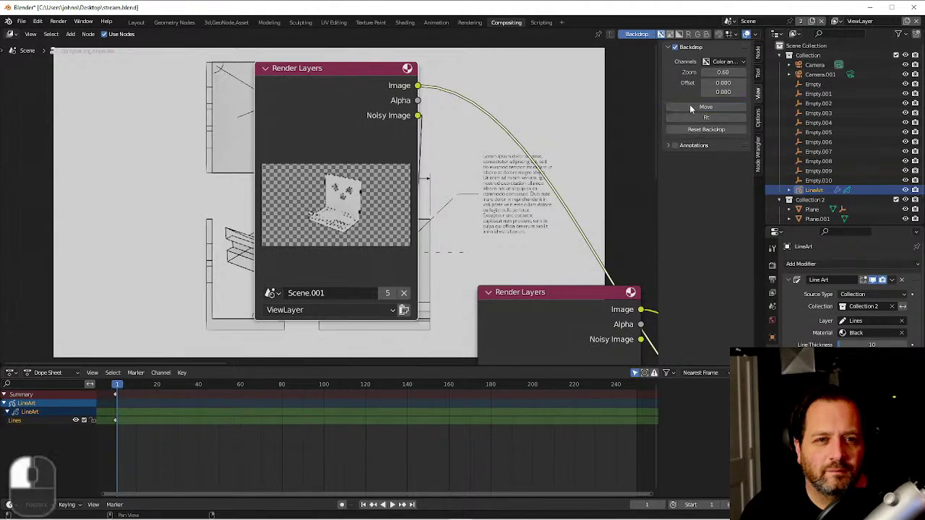
pyautogui.click(325, 100)
pyautogui.moveTo(519, 154); pyautogui.dragTo(403, 145, button='middle')
pyautogui.scroll(-2, 404, 145)
pyautogui.click(711, 108)
pyautogui.click(2, 91)
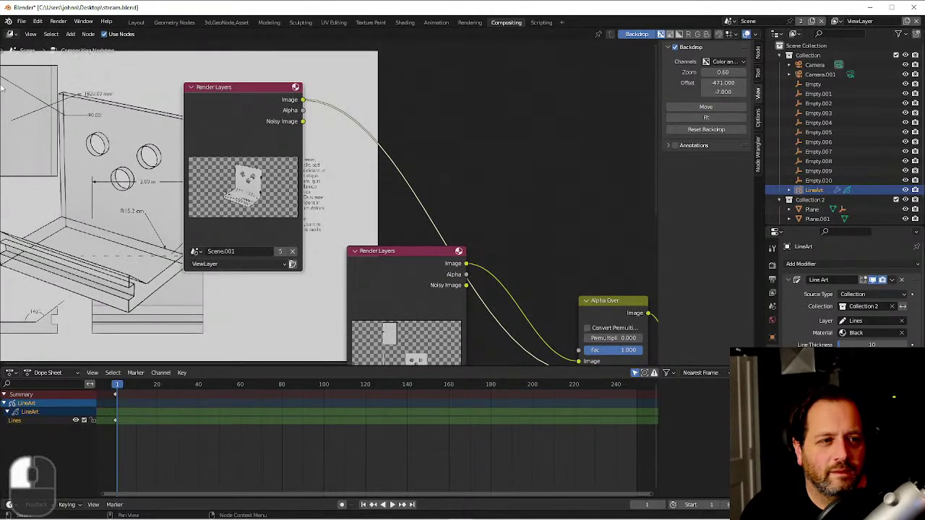
# Move the Scene.001 Render Layers node closer above the other one and insert a Scale node with X and Y at 0.590 on its image link.
pyautogui.press('g')
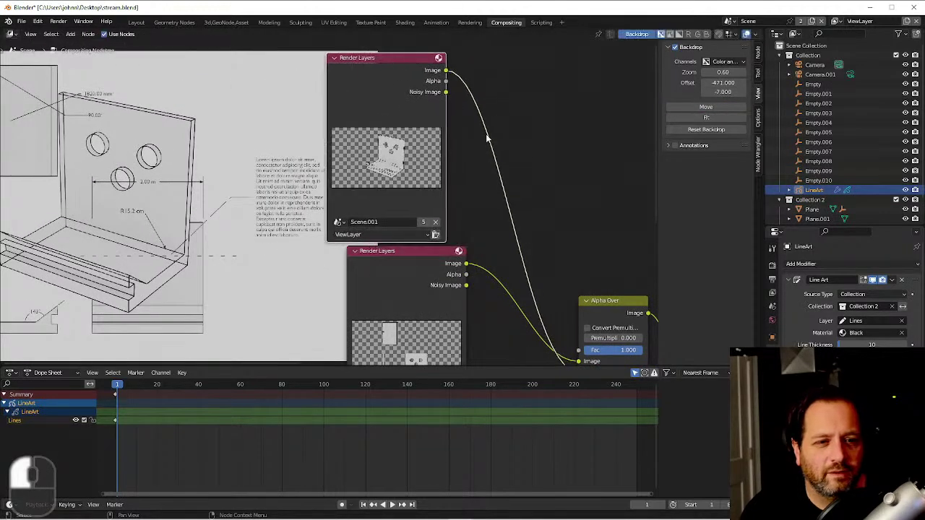
pyautogui.click(552, 131)
pyautogui.hotkey('shift', 'a')
pyautogui.moveTo(547, 175)
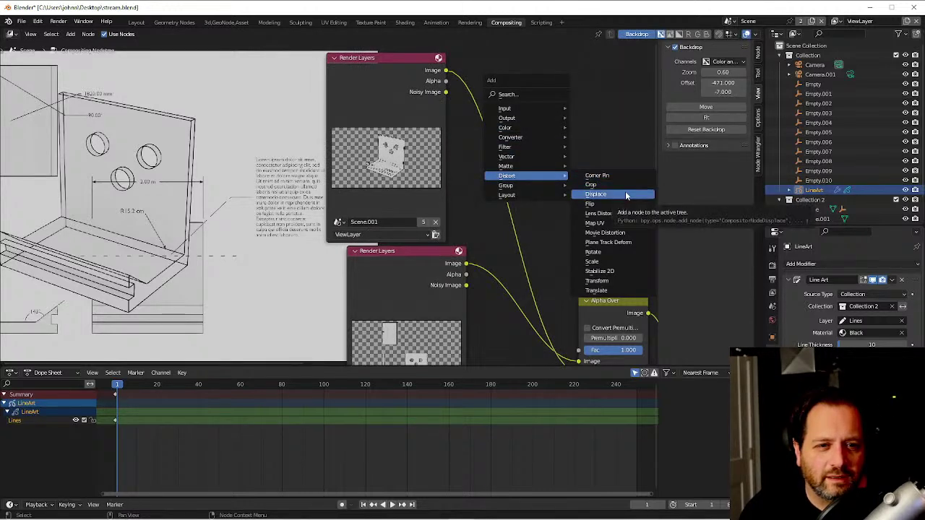
pyautogui.click(607, 261)
pyautogui.click(532, 176)
pyautogui.moveTo(532, 175)
pyautogui.keyDown('shift'); pyautogui.mouseDown()
pyautogui.moveTo(532, 186)
pyautogui.moveTo(464, 186)
pyautogui.mouseUp(); pyautogui.keyUp('shift')
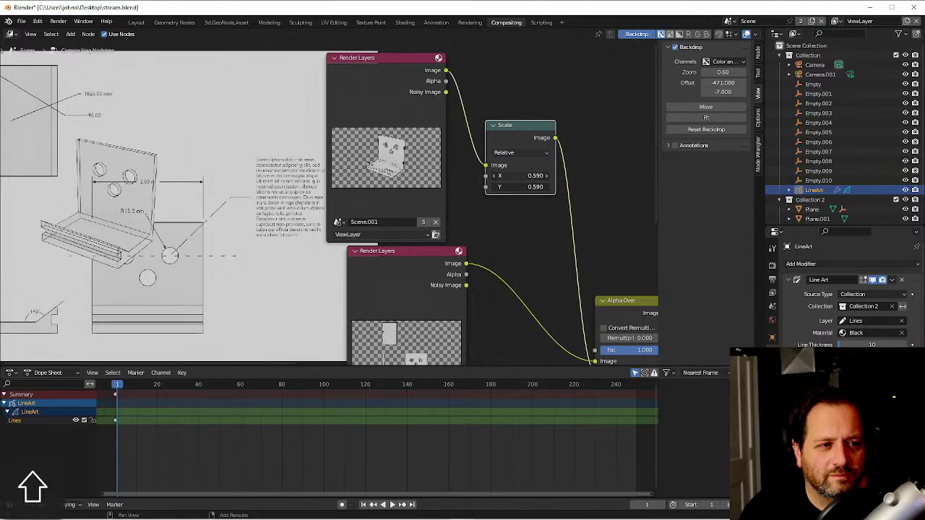
# Insert a Translate node between the Scale and Alpha Over nodes and set its X to 182.340 and Y to 268.700.
pyautogui.click(518, 120)
pyautogui.hotkey('shift', 'a')
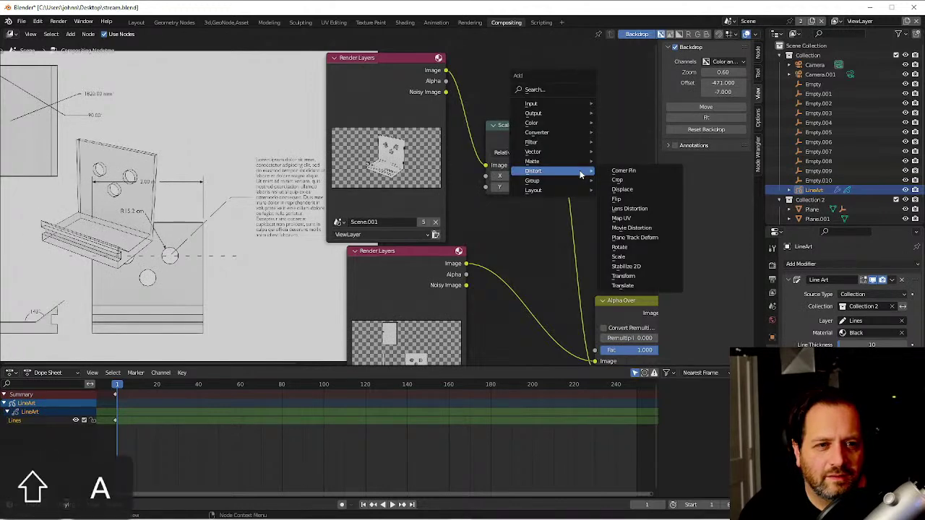
pyautogui.click(618, 286)
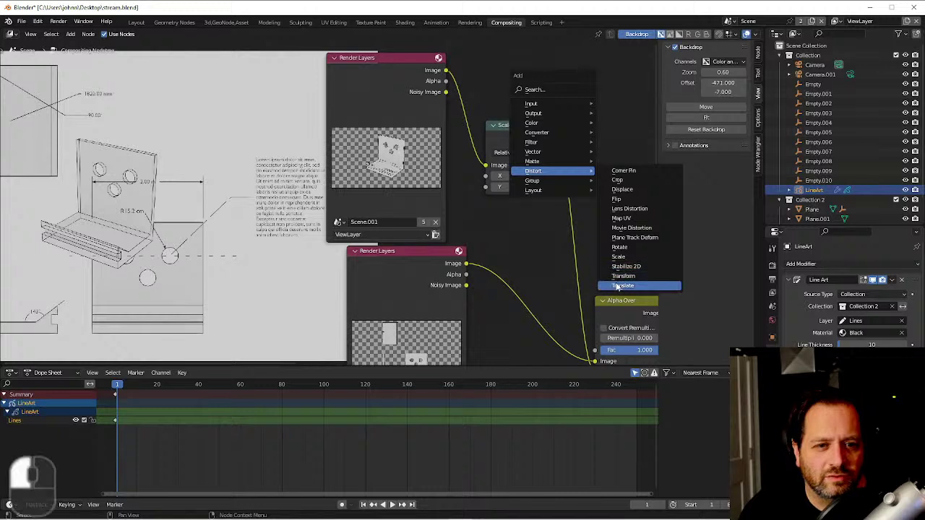
pyautogui.click(629, 253)
pyautogui.keyDown('shift'); pyautogui.moveTo(628, 253); pyautogui.dragTo(550, 241, button='middle'); pyautogui.keyUp('shift')
pyautogui.moveTo(550, 232)
pyautogui.keyDown('shift'); pyautogui.mouseDown()
pyautogui.moveTo(607, 232)
pyautogui.moveTo(537, 231)
pyautogui.moveTo(574, 232)
pyautogui.moveTo(536, 234)
pyautogui.moveTo(564, 244)
pyautogui.moveTo(525, 247)
pyautogui.moveTo(549, 245)
pyautogui.mouseUp(); pyautogui.keyUp('shift')
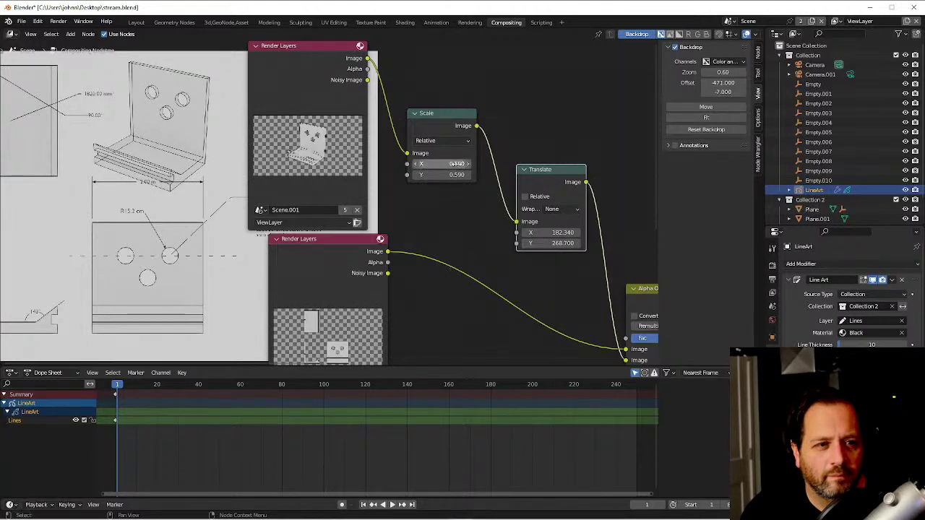
# Reduce the perspective view by setting the Scale node's X and Y to 0.470.
pyautogui.keyDown('shift'); pyautogui.moveTo(441, 163); pyautogui.dragTo(425, 164); pyautogui.keyUp('shift')
pyautogui.click(222, 127)
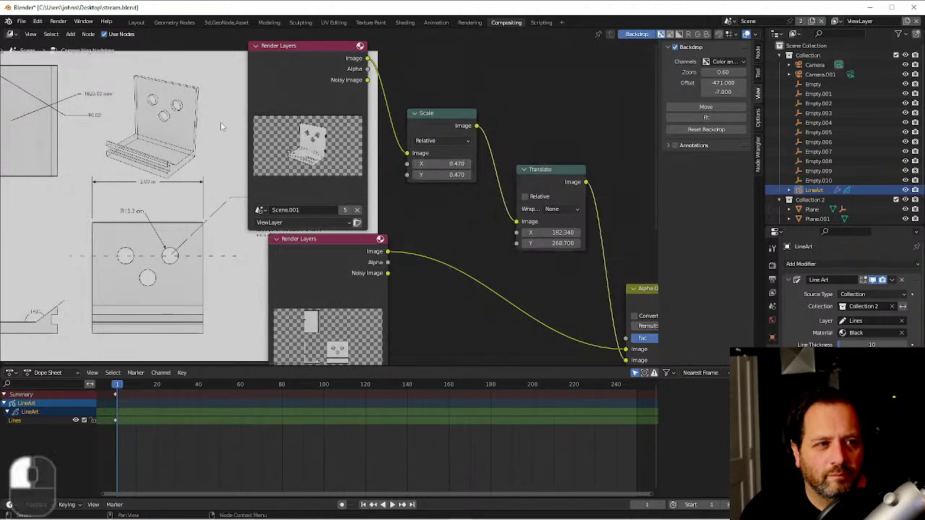
# Save the blend file and render the composited image.
pyautogui.hotkey('ctrl', 's')
pyautogui.press('F12')
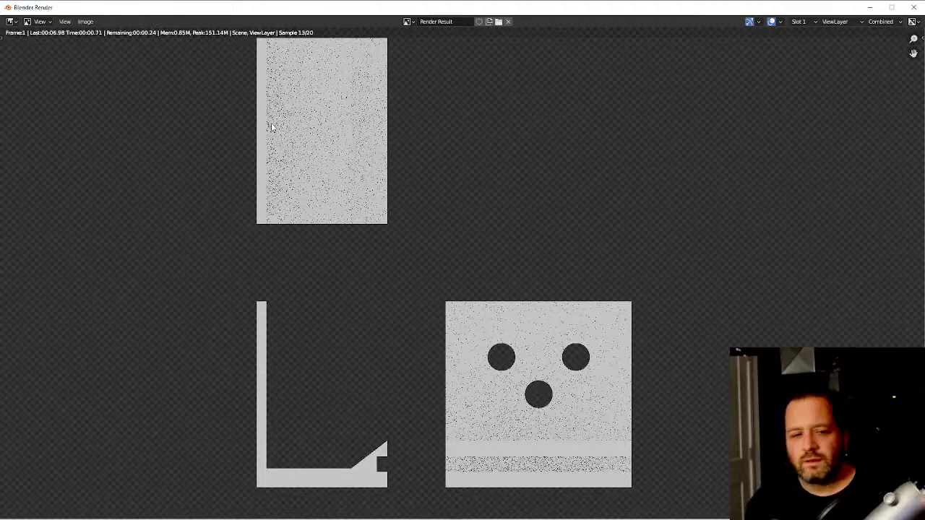